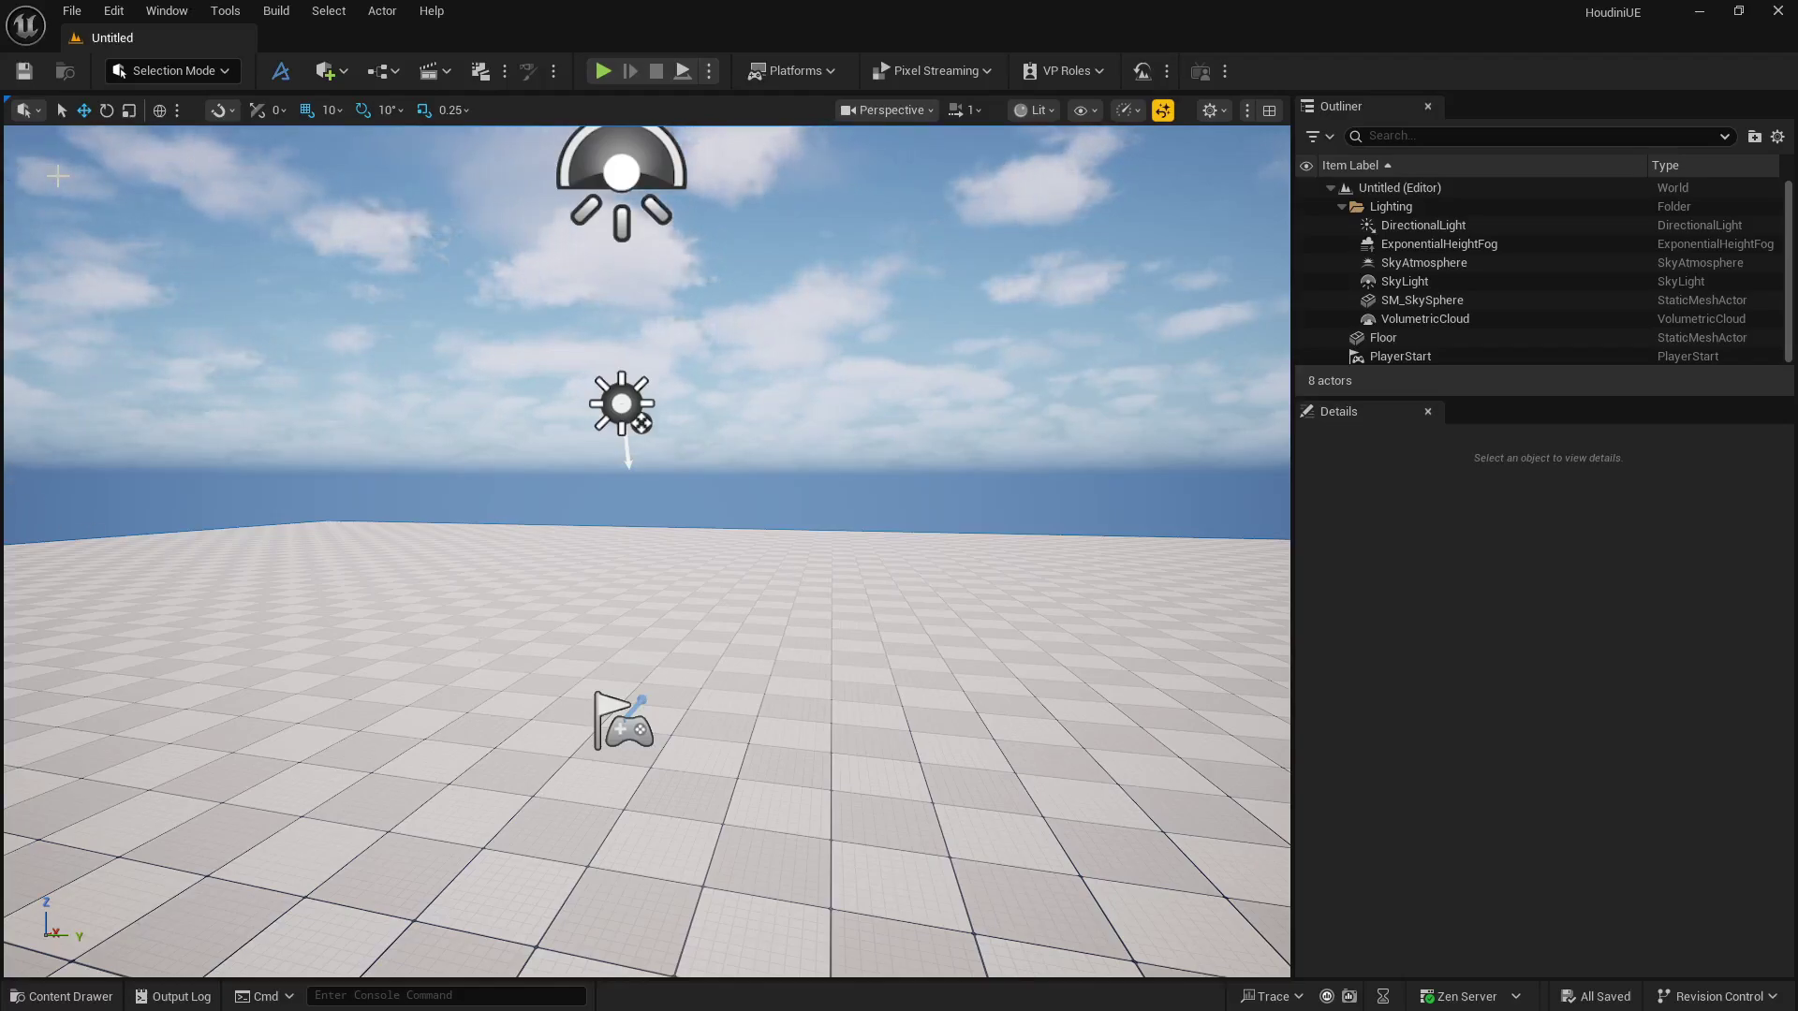
Look through the Chaos plugins in the plugin browser and check whether the Chaos caching plugin is enabled.
click(114, 11)
click(158, 323)
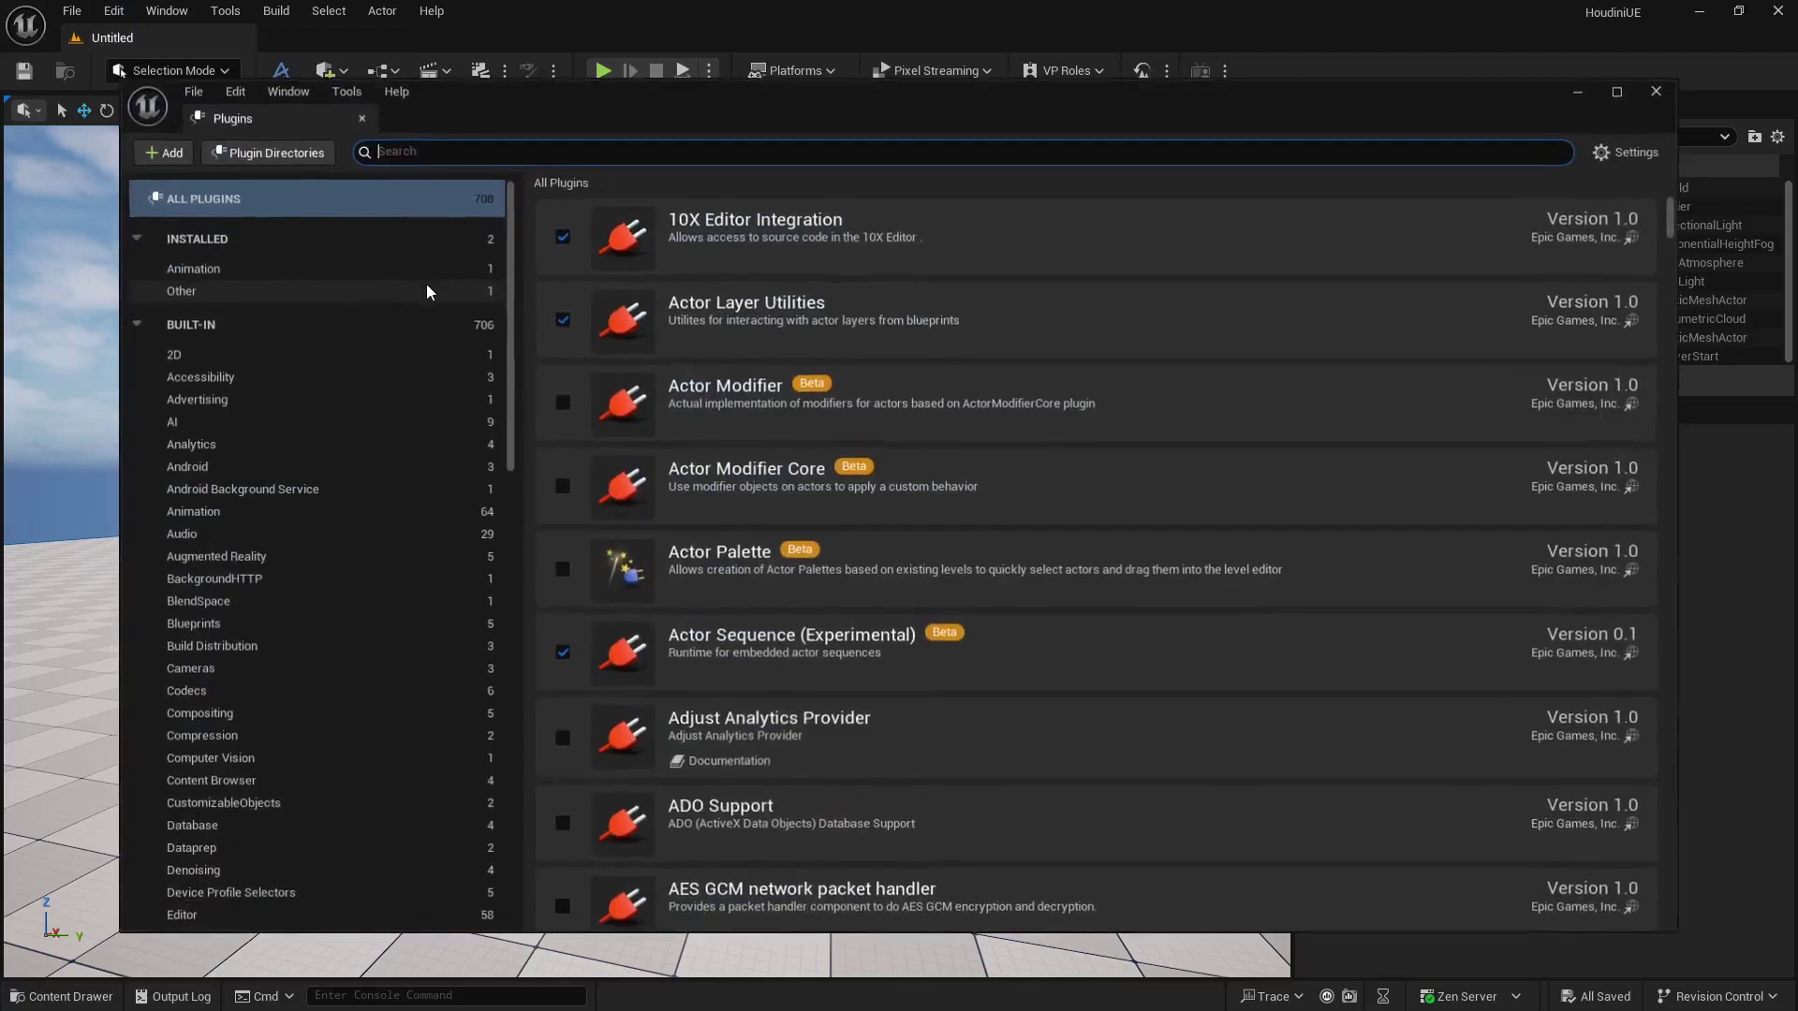
text(chaos)
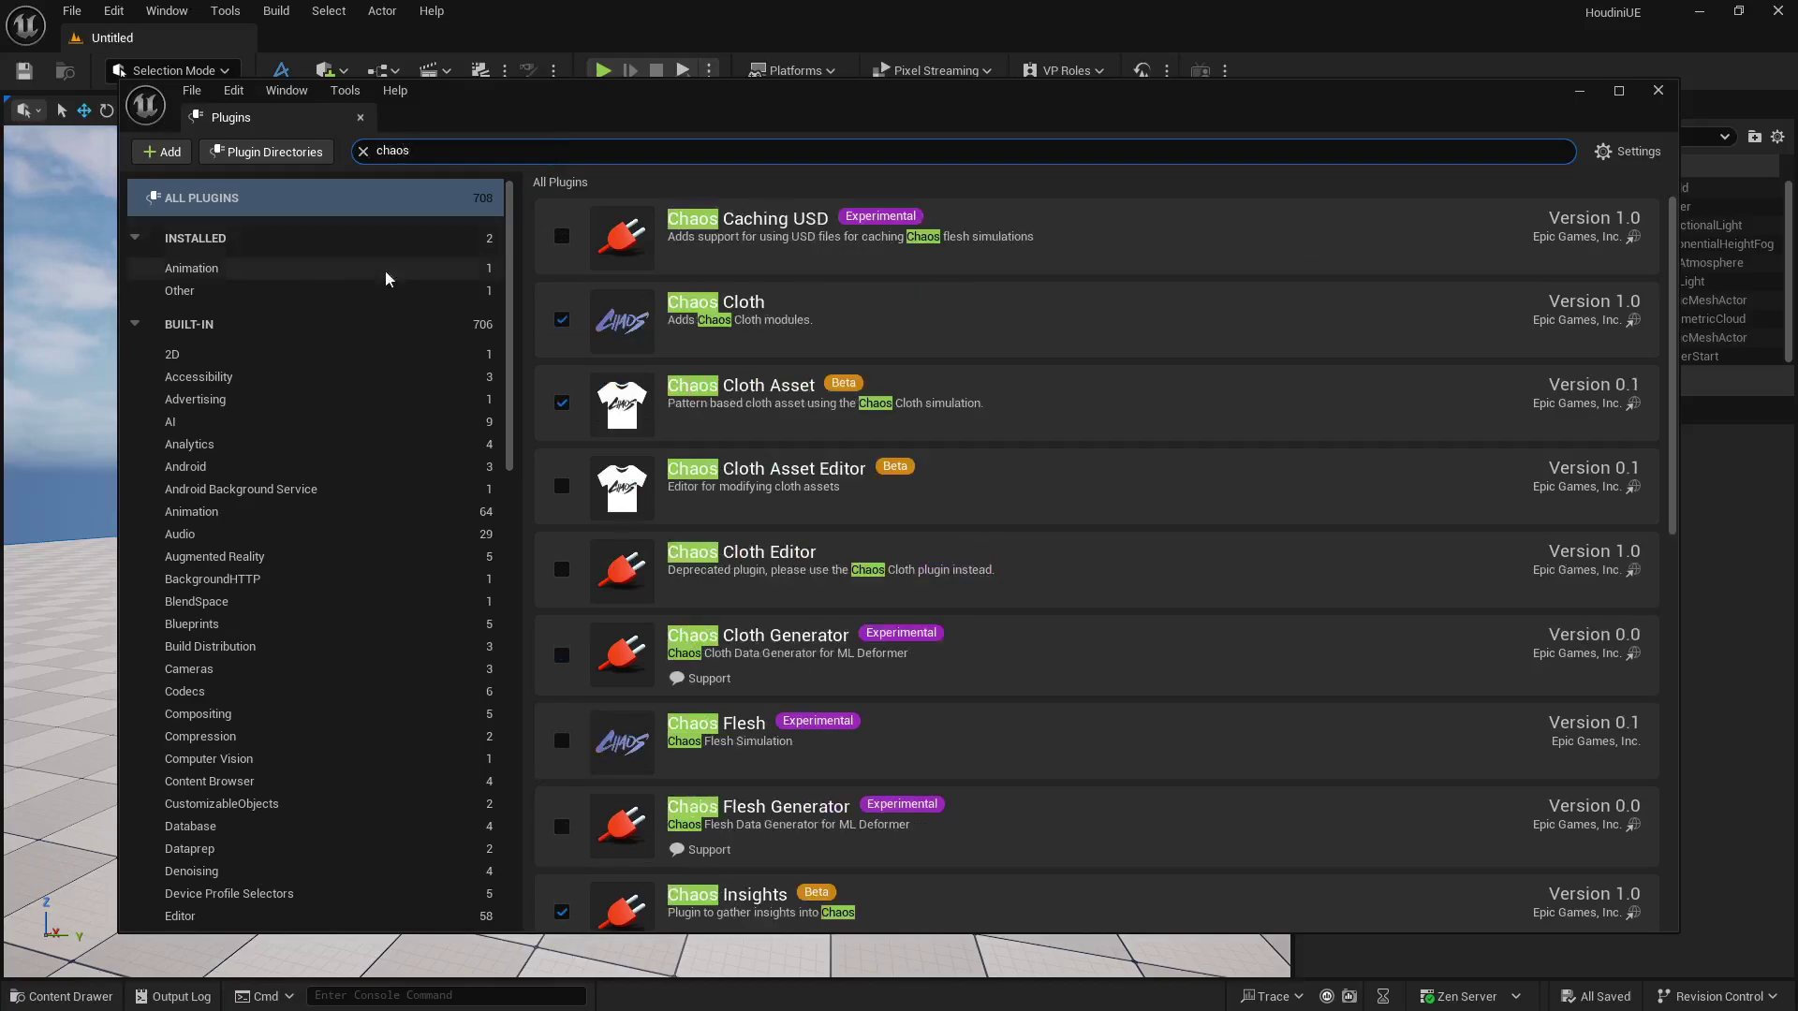
scroll(778, 408, down, 5)
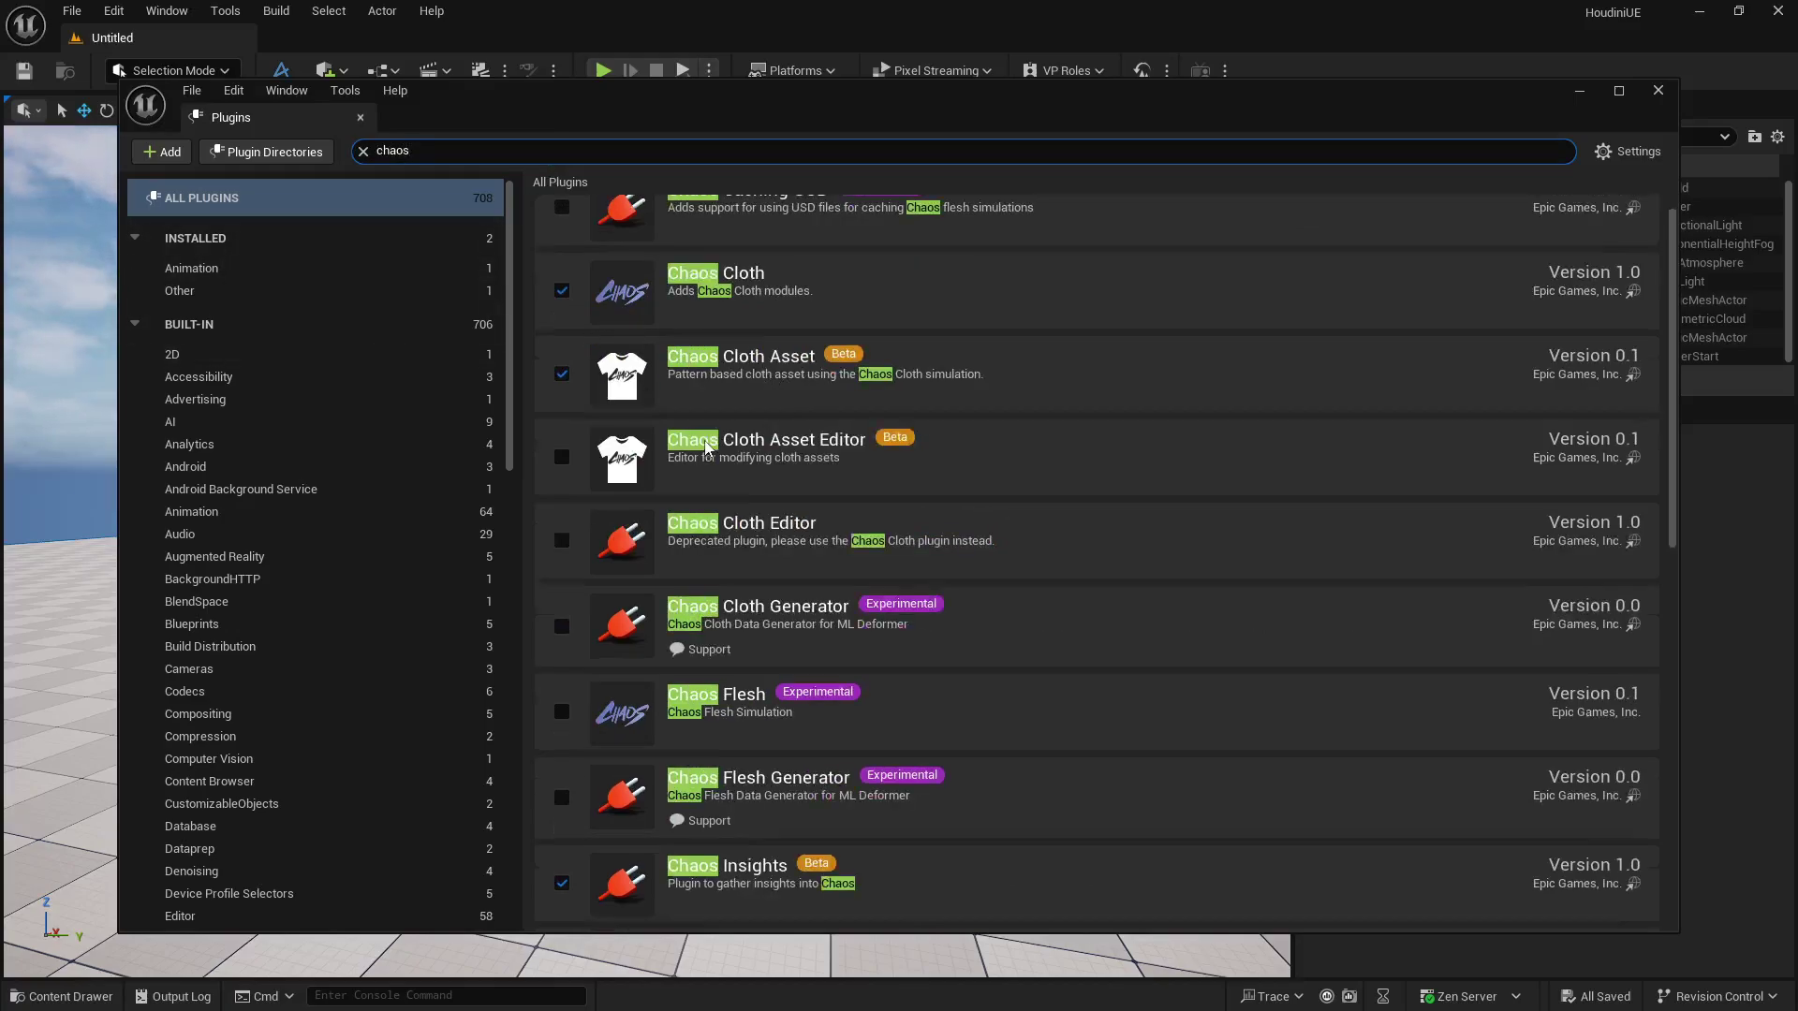
scroll(704, 448, down, 5)
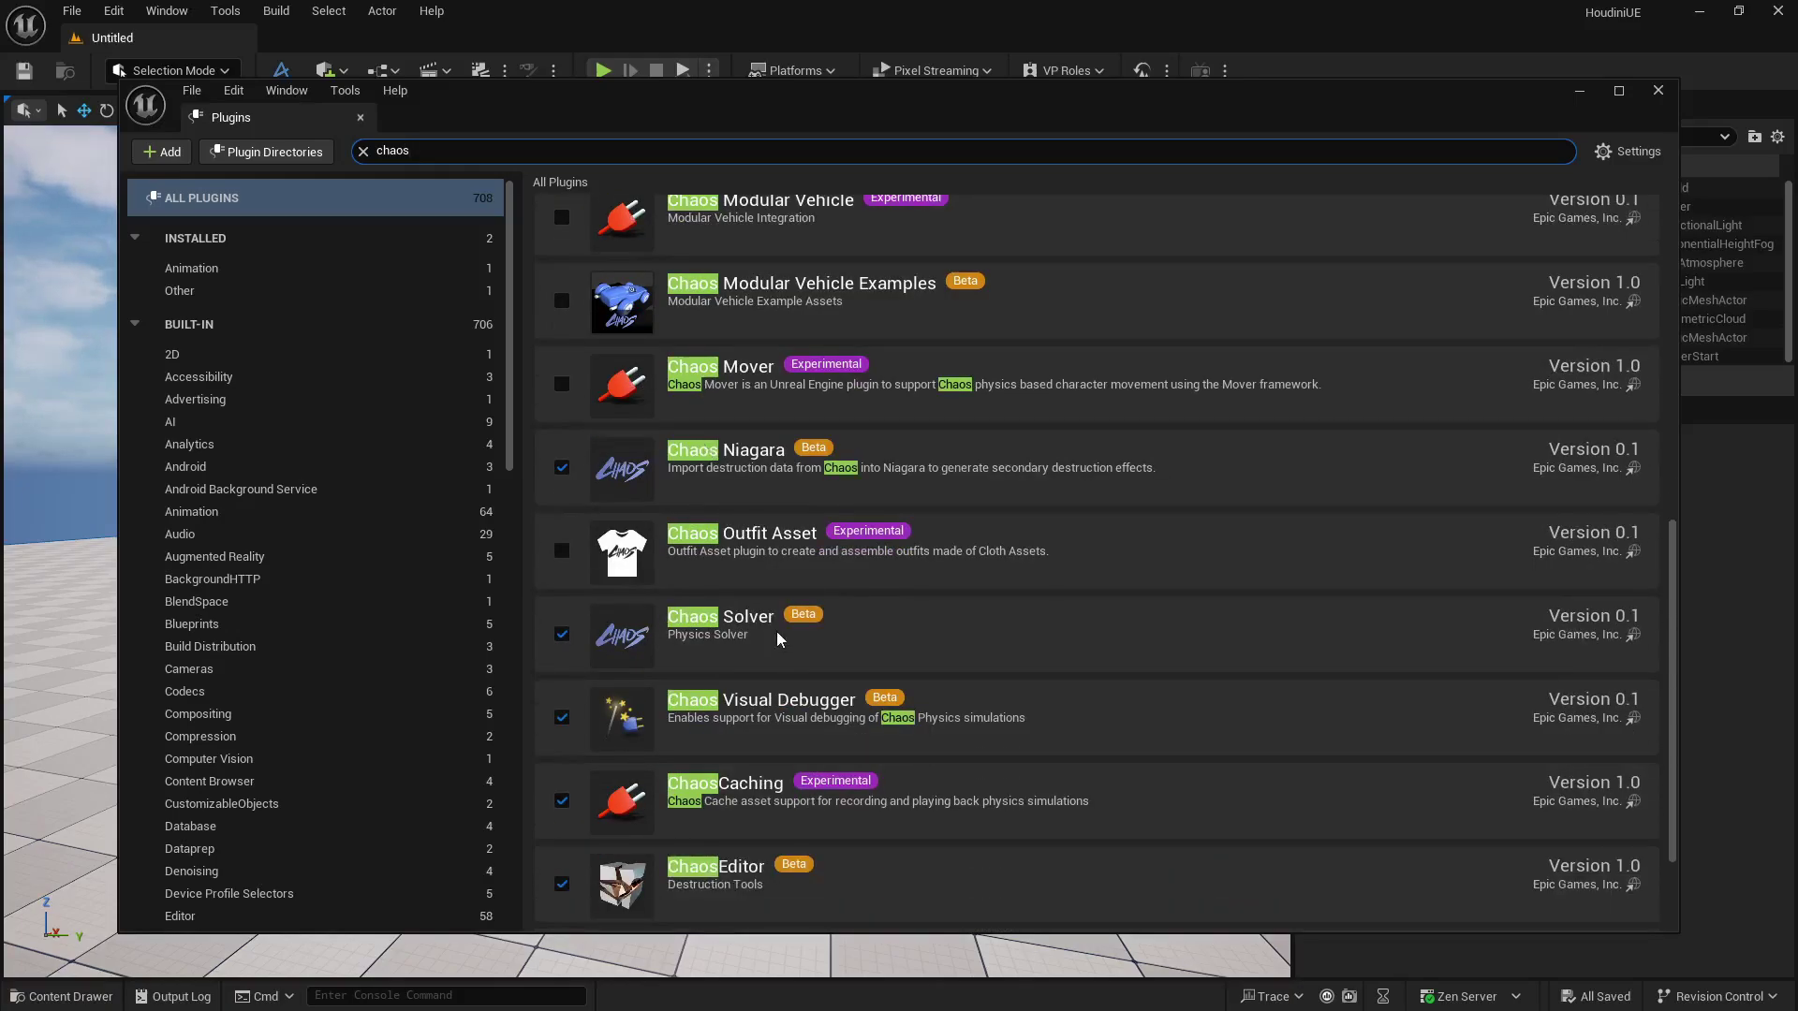
scroll(748, 637, down, 2)
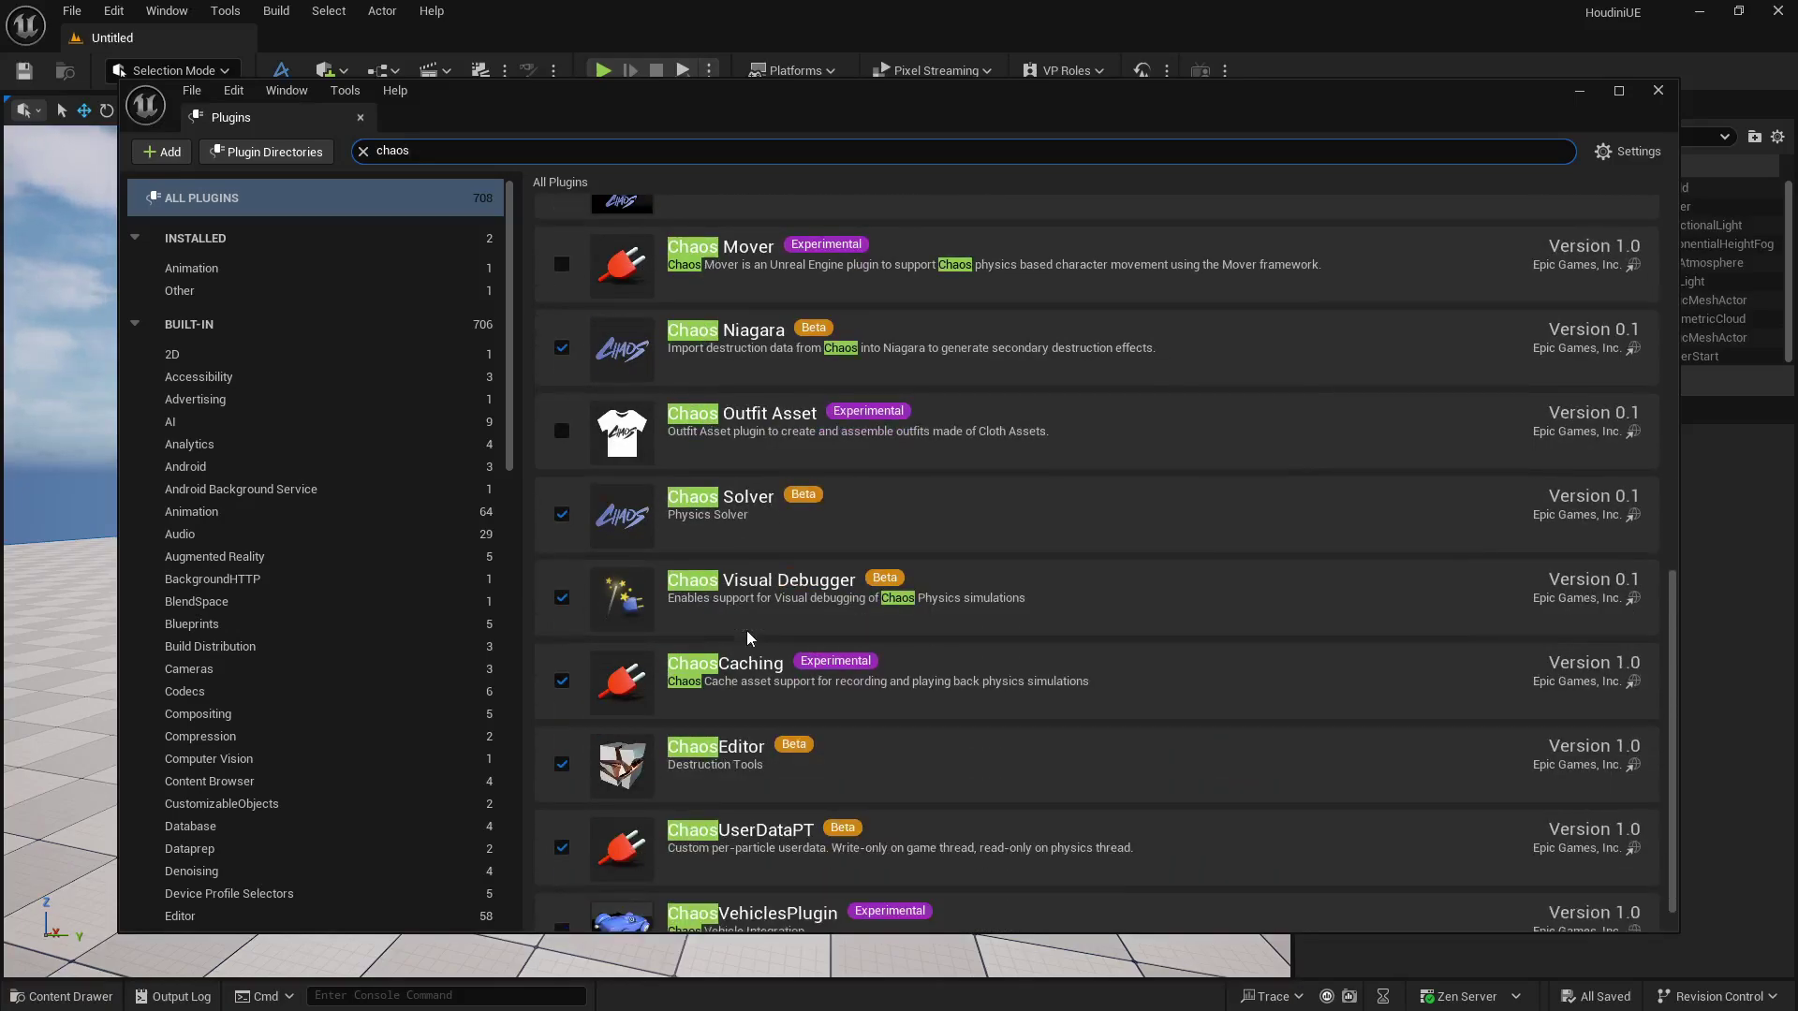
scroll(749, 637, up, 4)
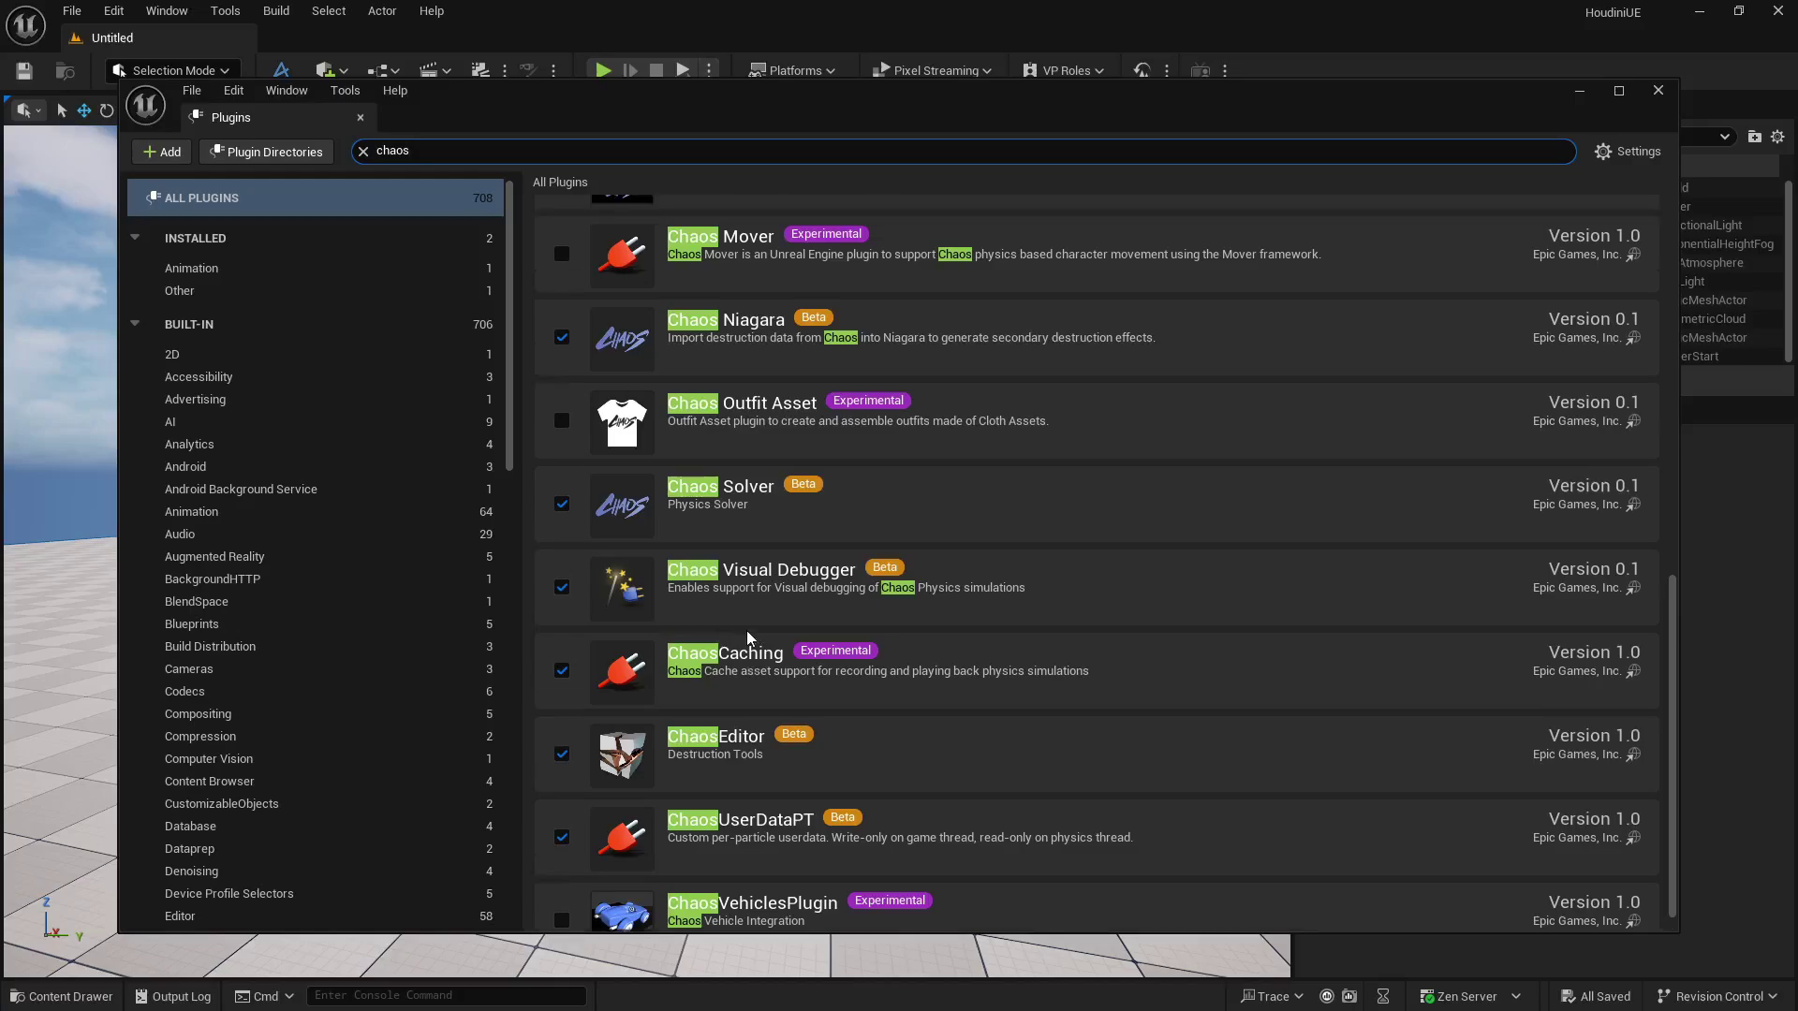
scroll(748, 637, up, 5)
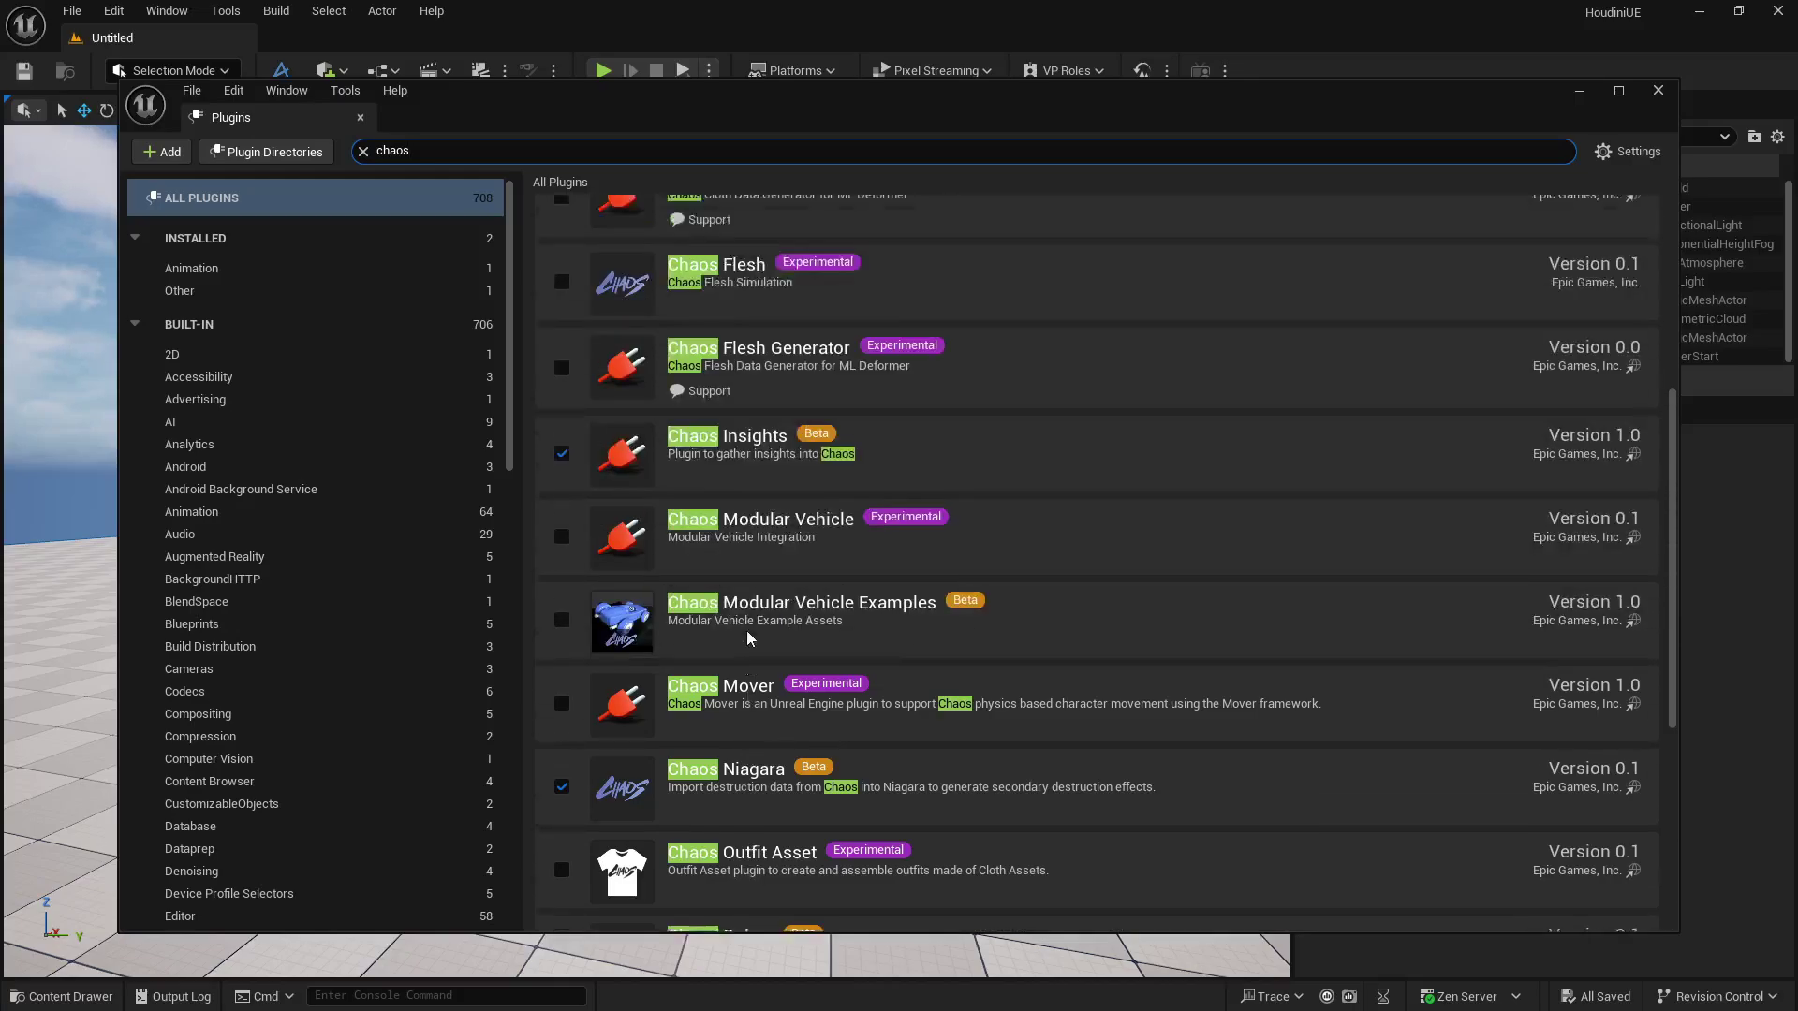
scroll(749, 637, up, 2)
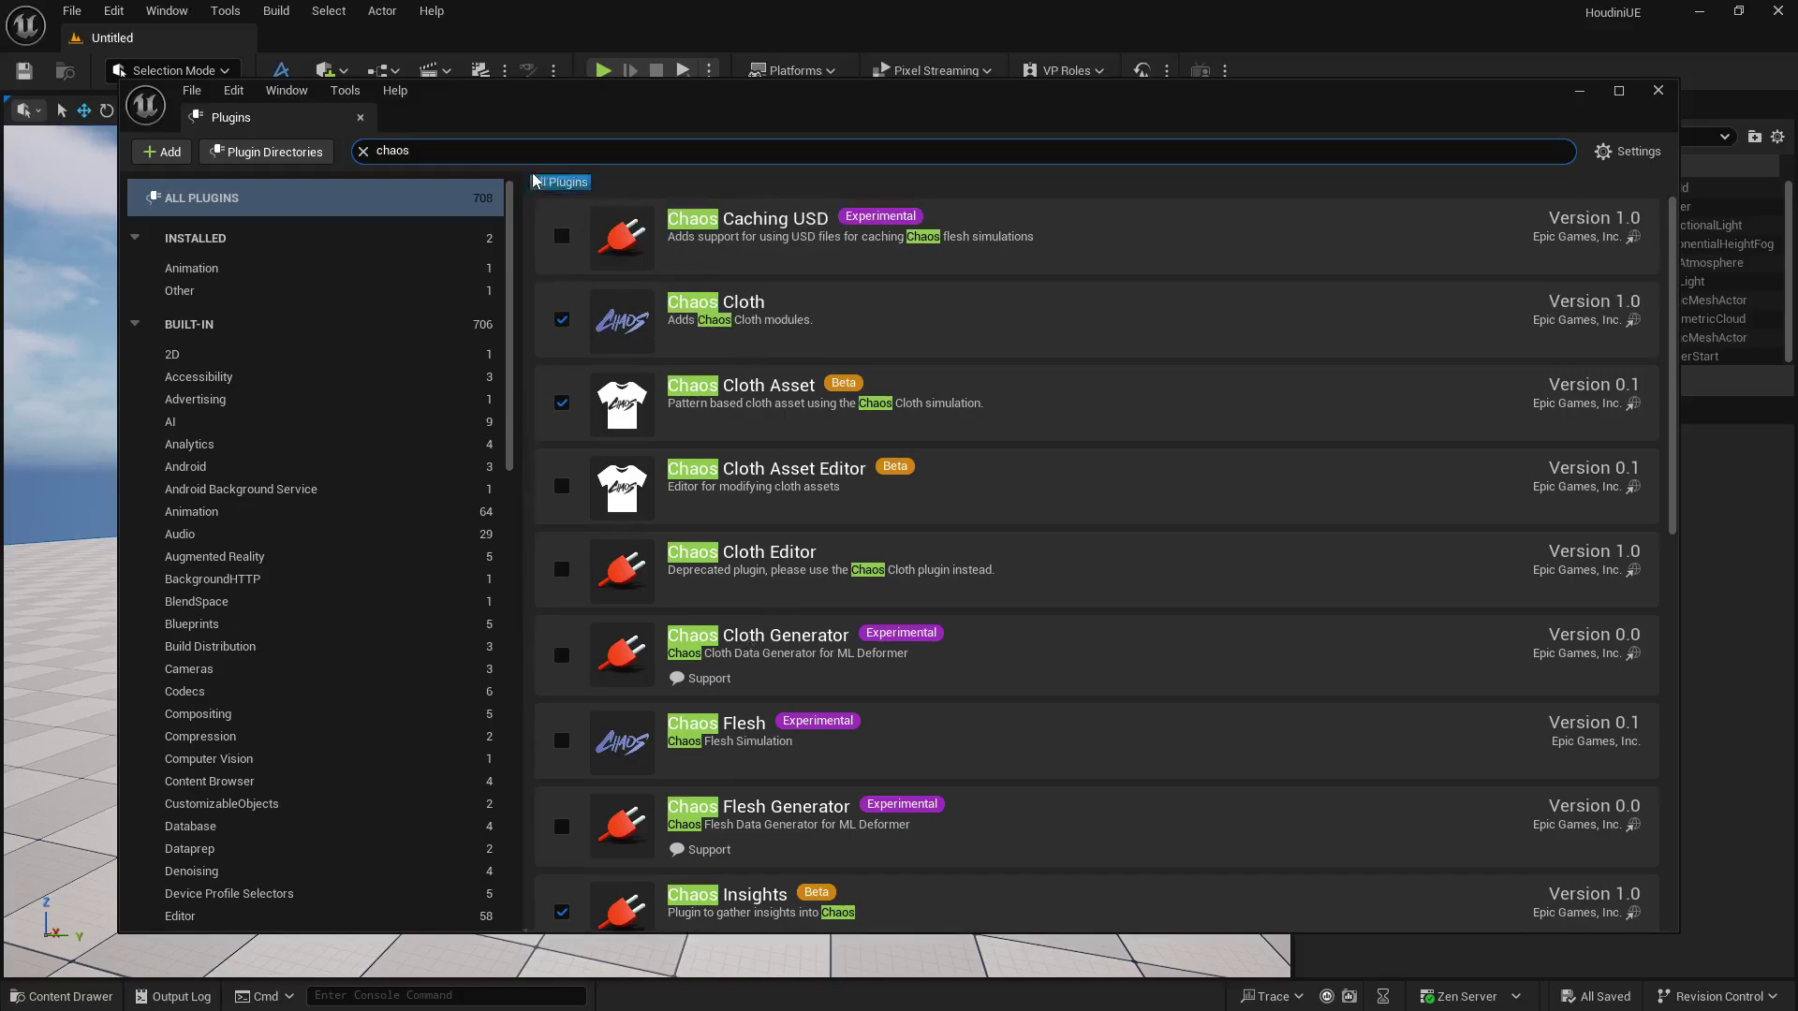
text(ca)
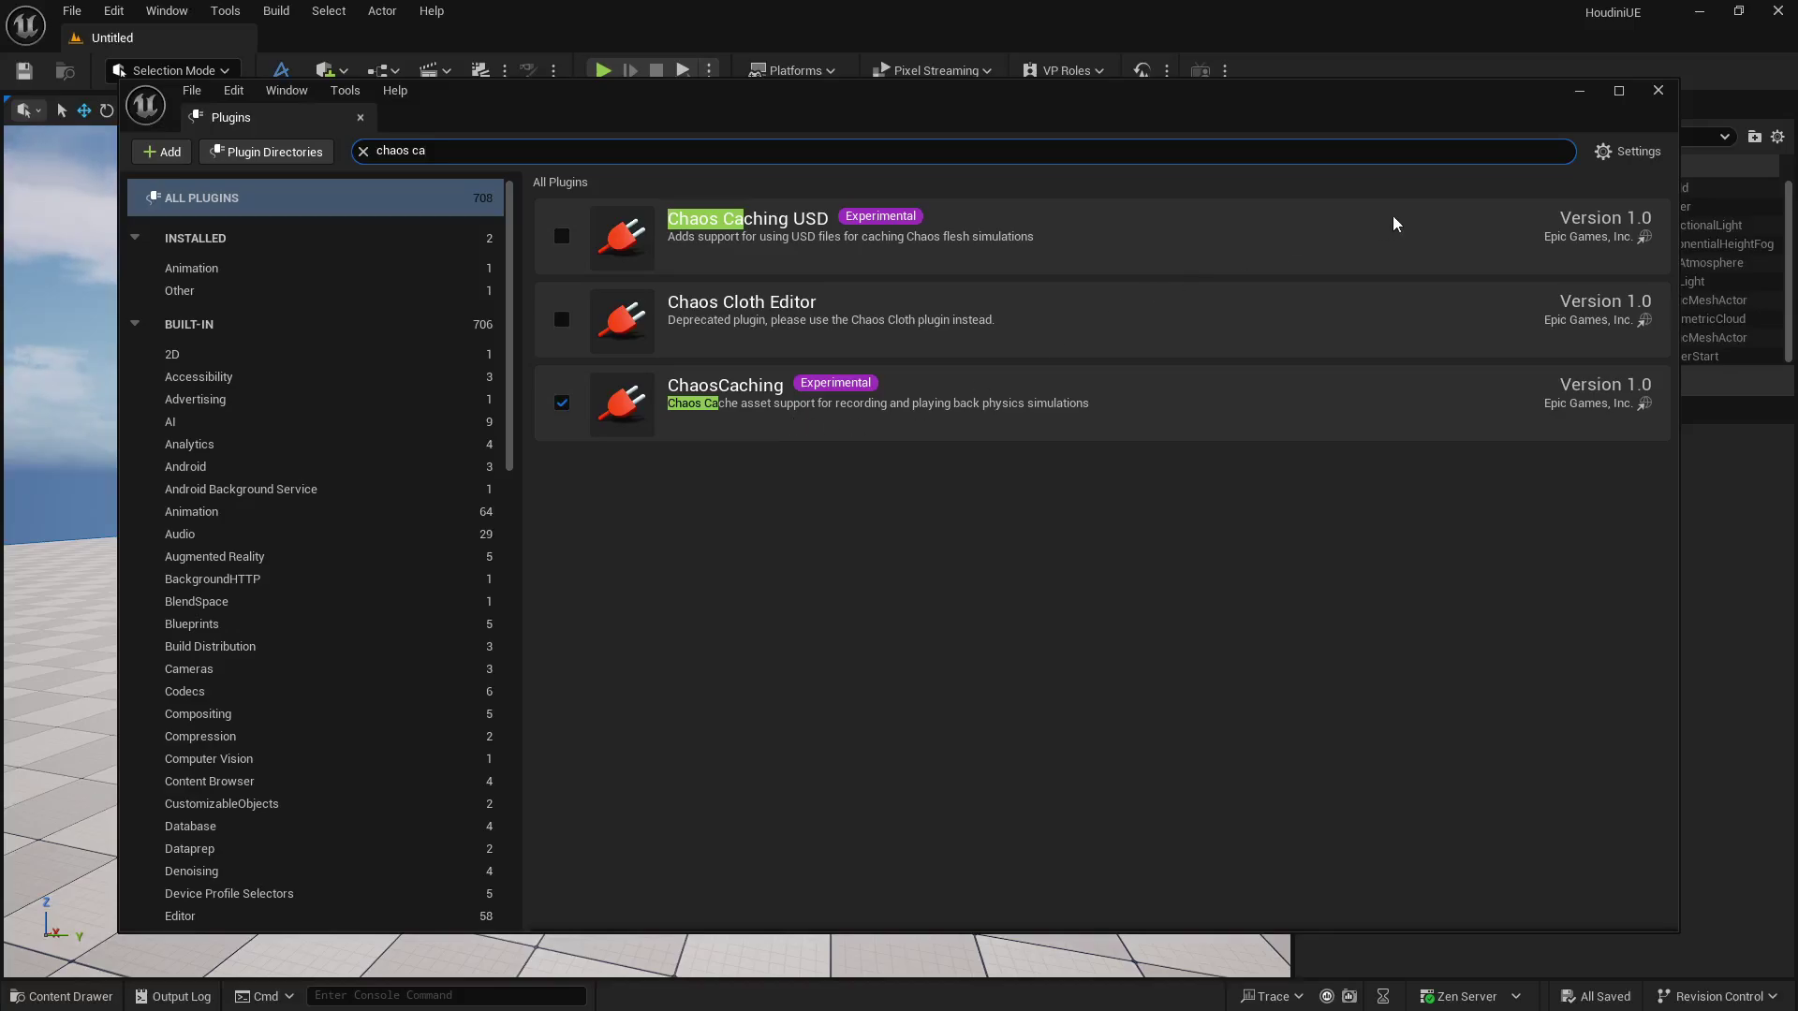
click(1657, 89)
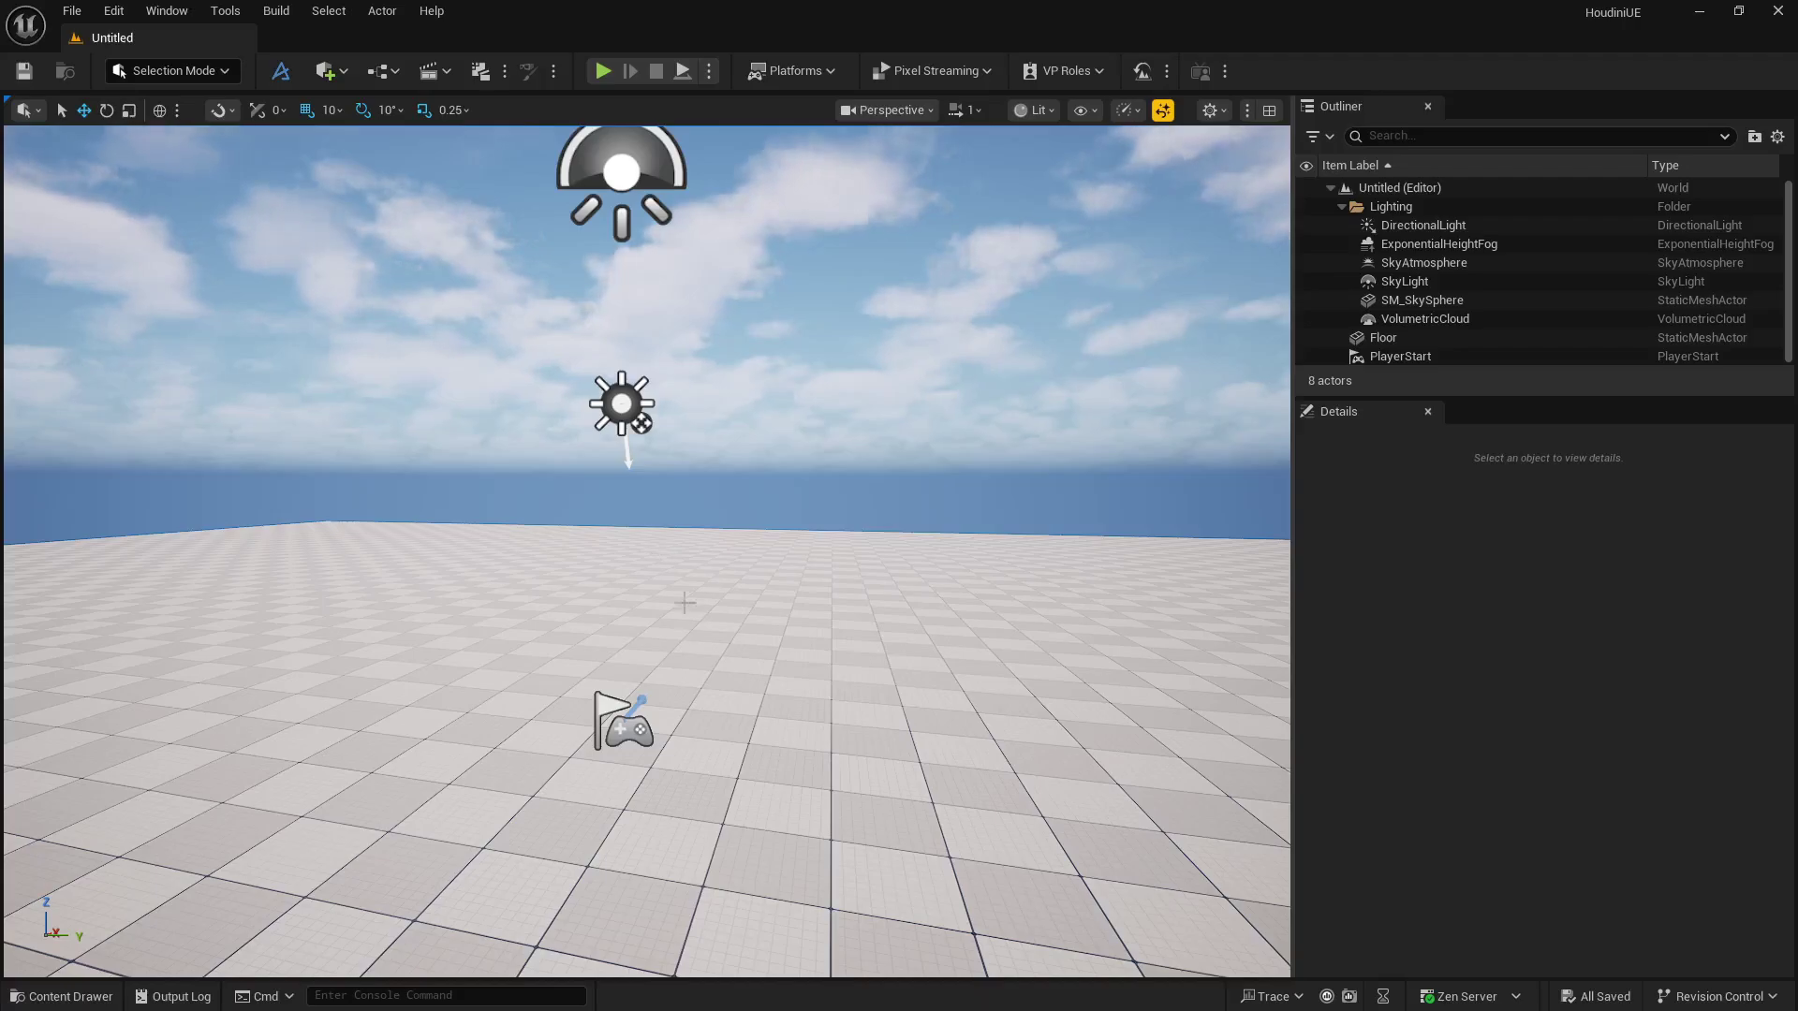
Open the Floor actor's static mesh SM_Template_Map_Floor and examine its collision settings.
click(754, 755)
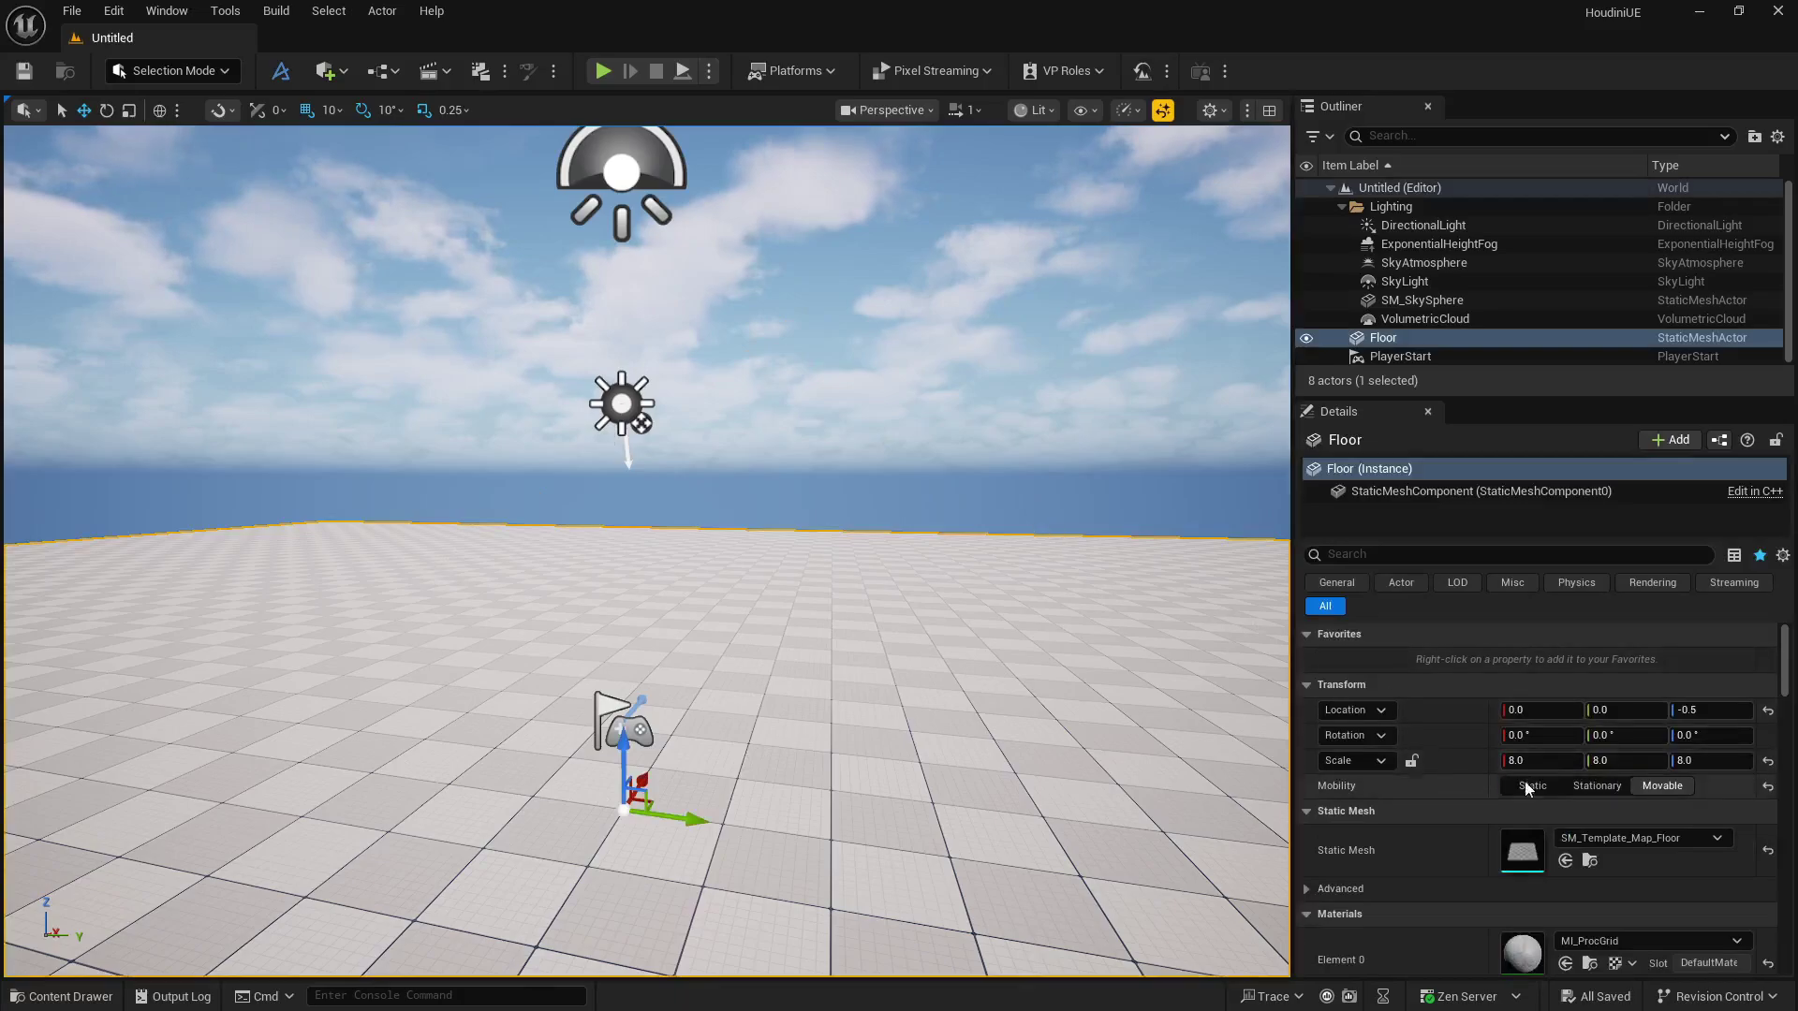
double_click(1521, 850)
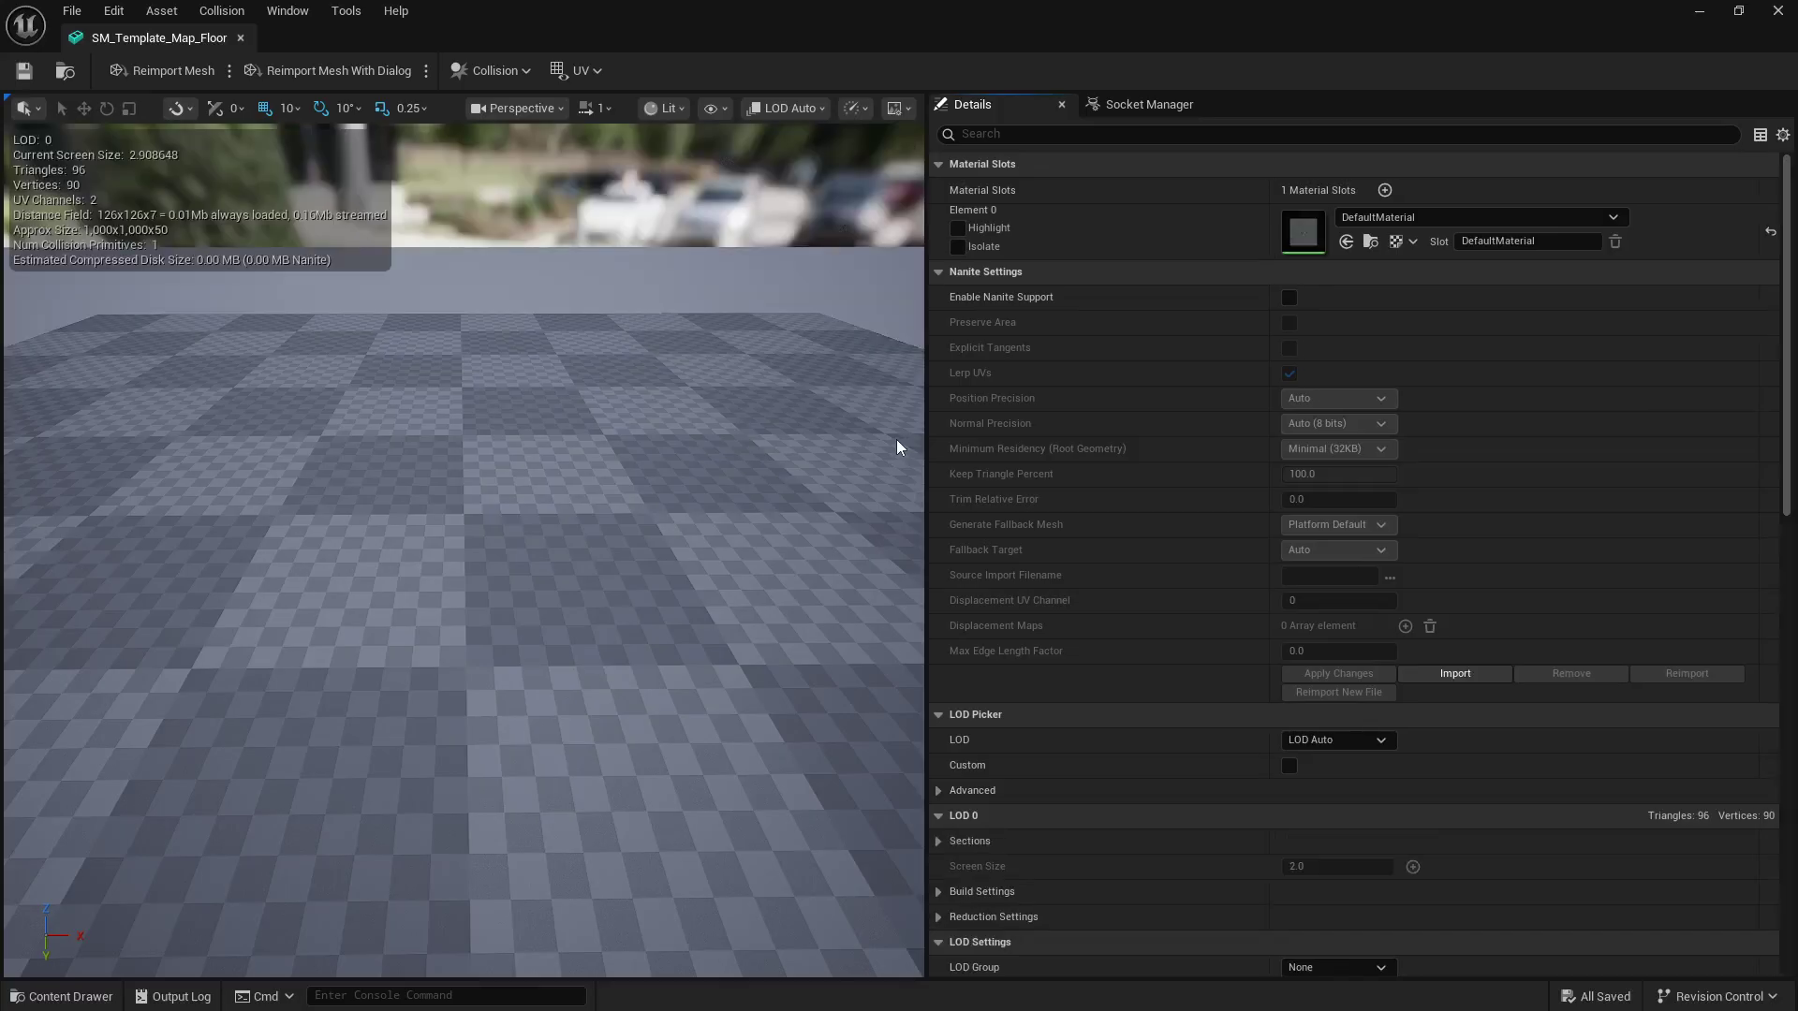
click(493, 73)
key(Escape)
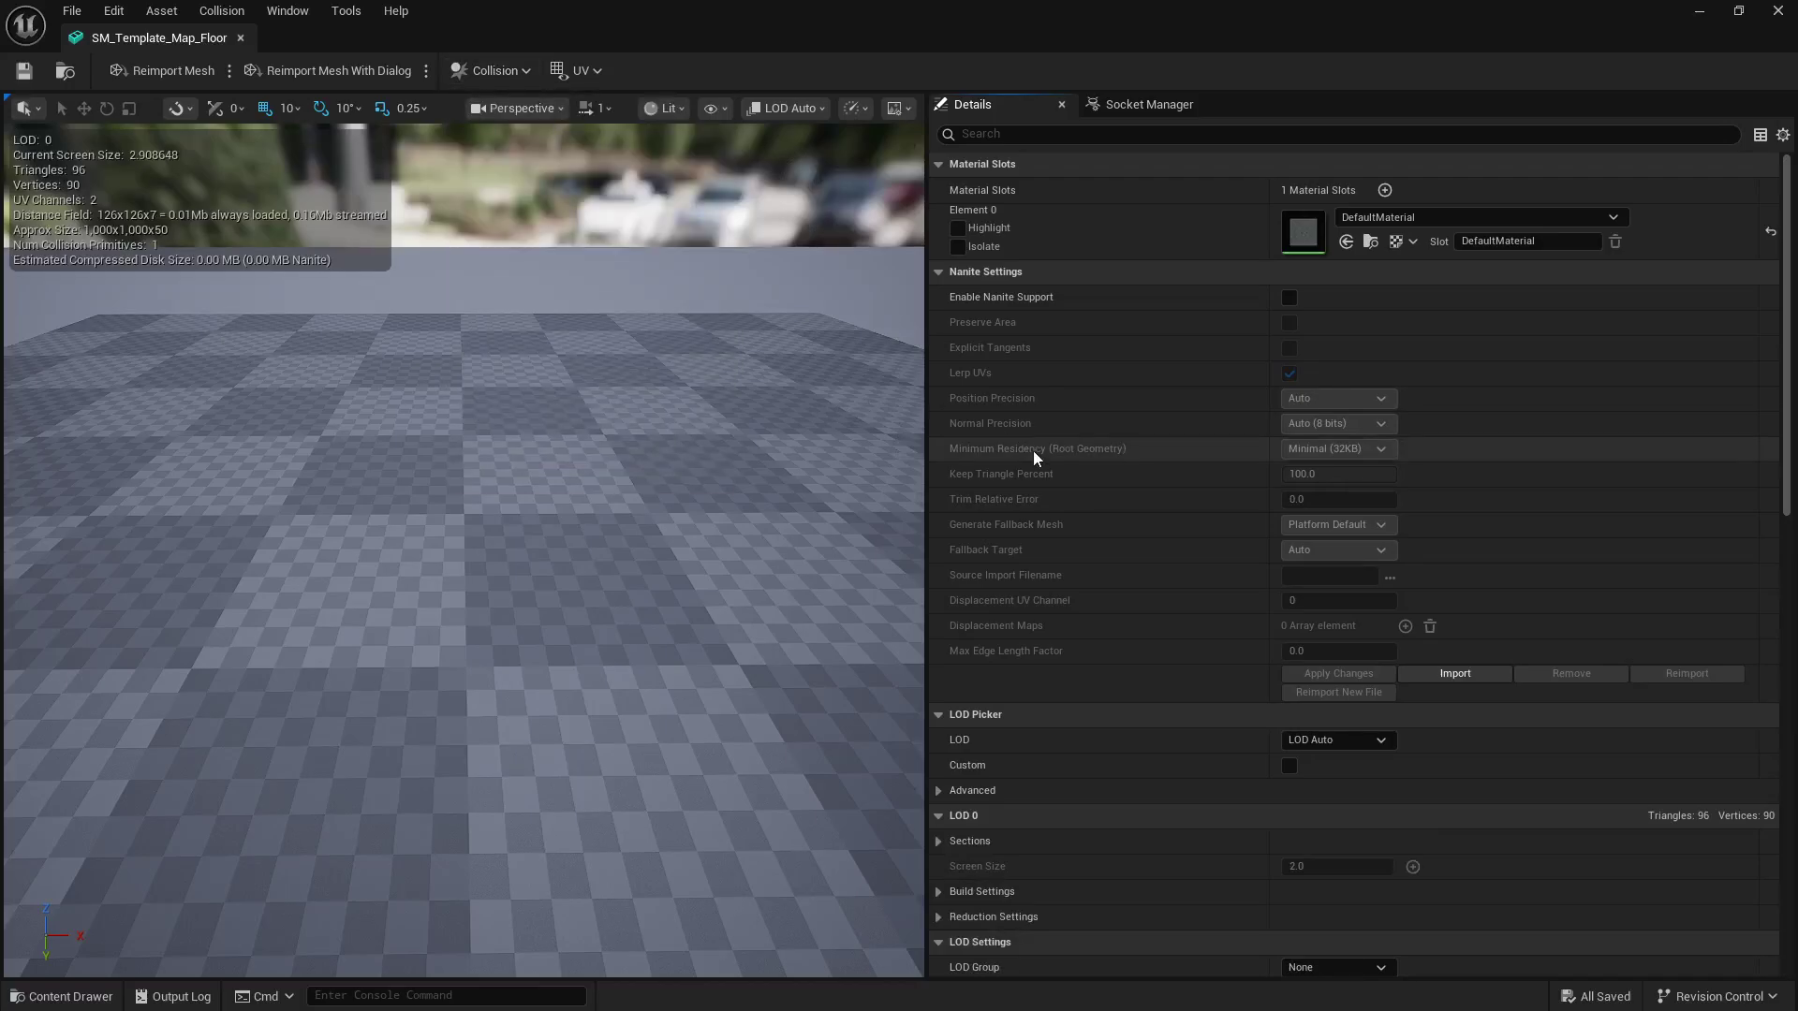
scroll(1081, 497, down, 6)
scroll(1081, 506, down, 3)
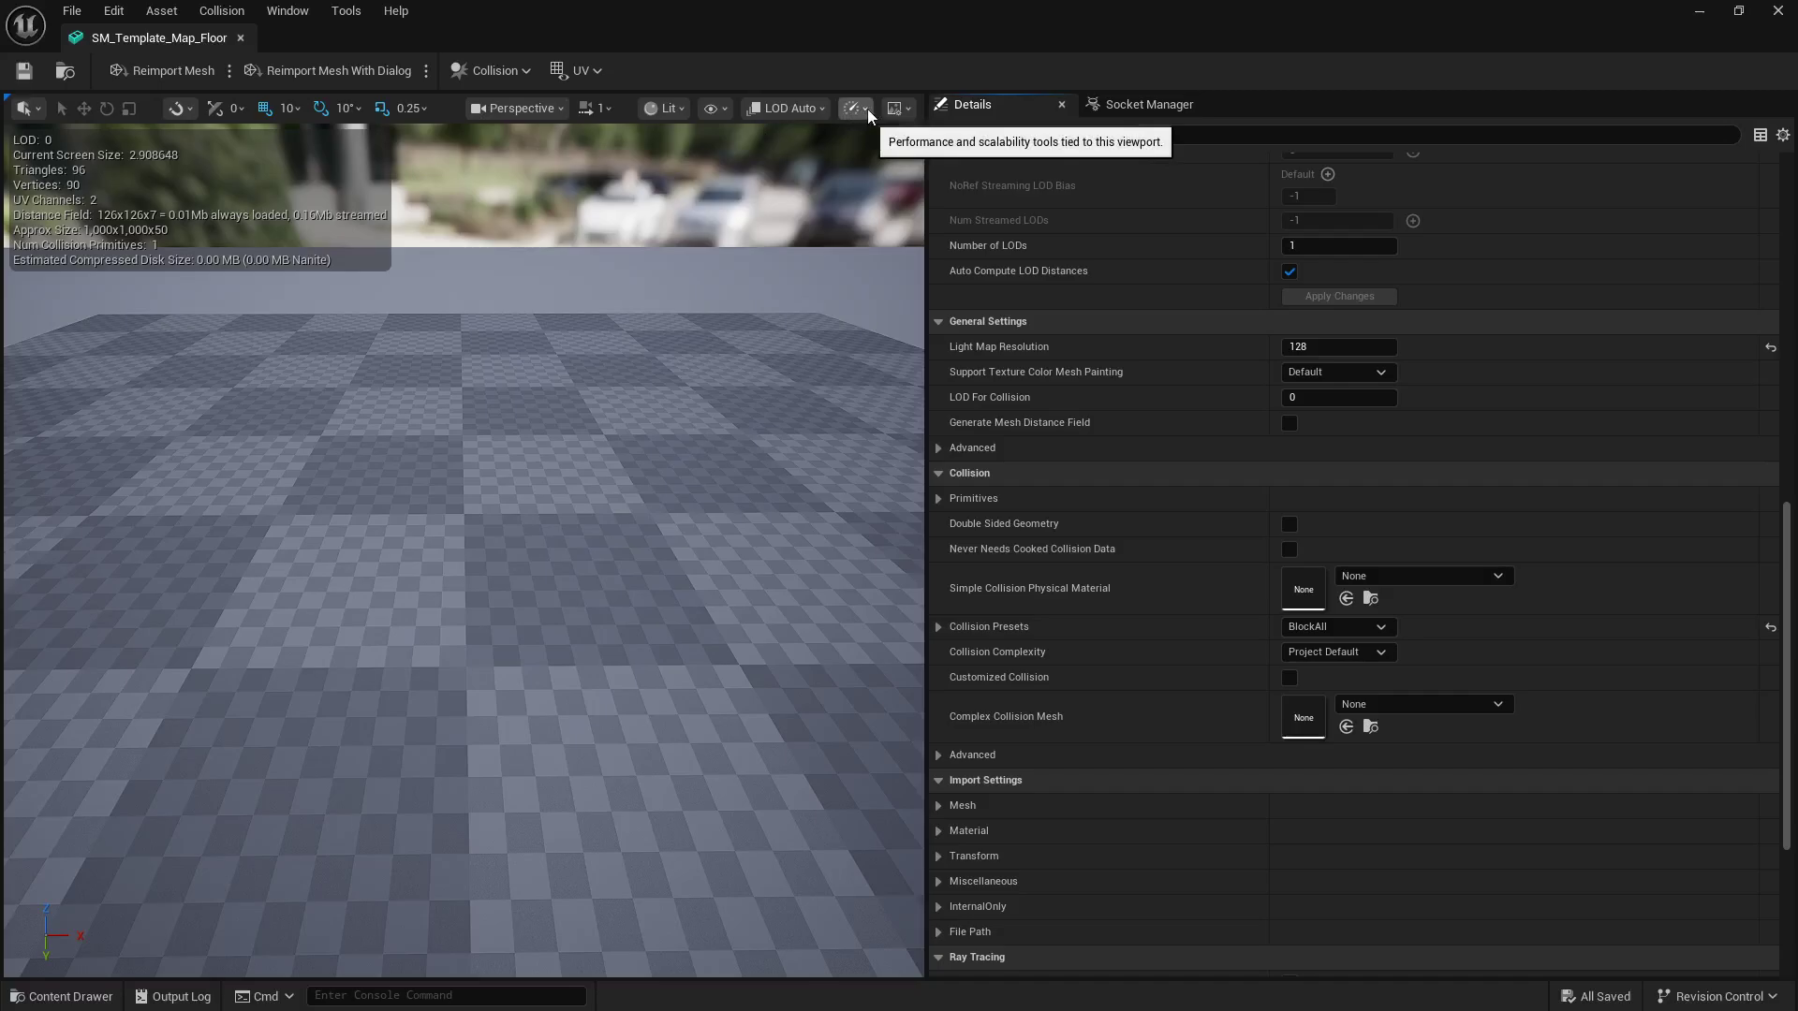
Display the floor mesh's complex collision, inspect it from several angles, and close the mesh editor.
click(727, 112)
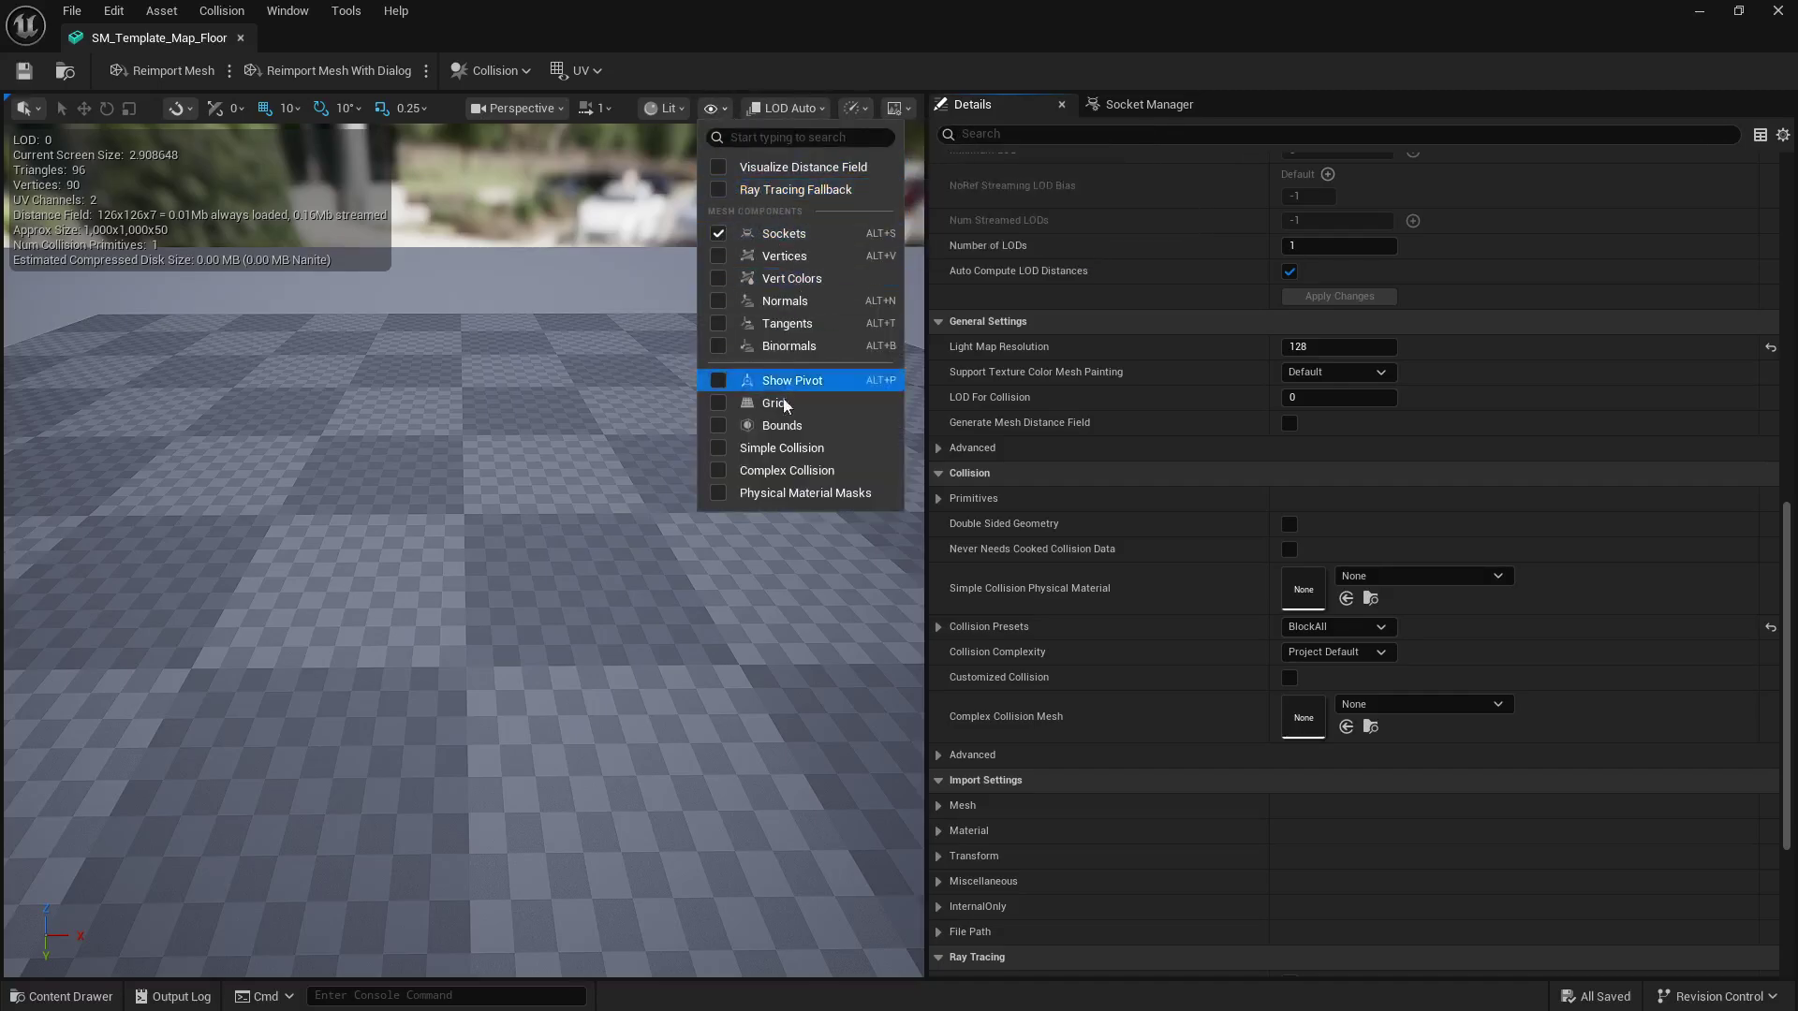
click(786, 471)
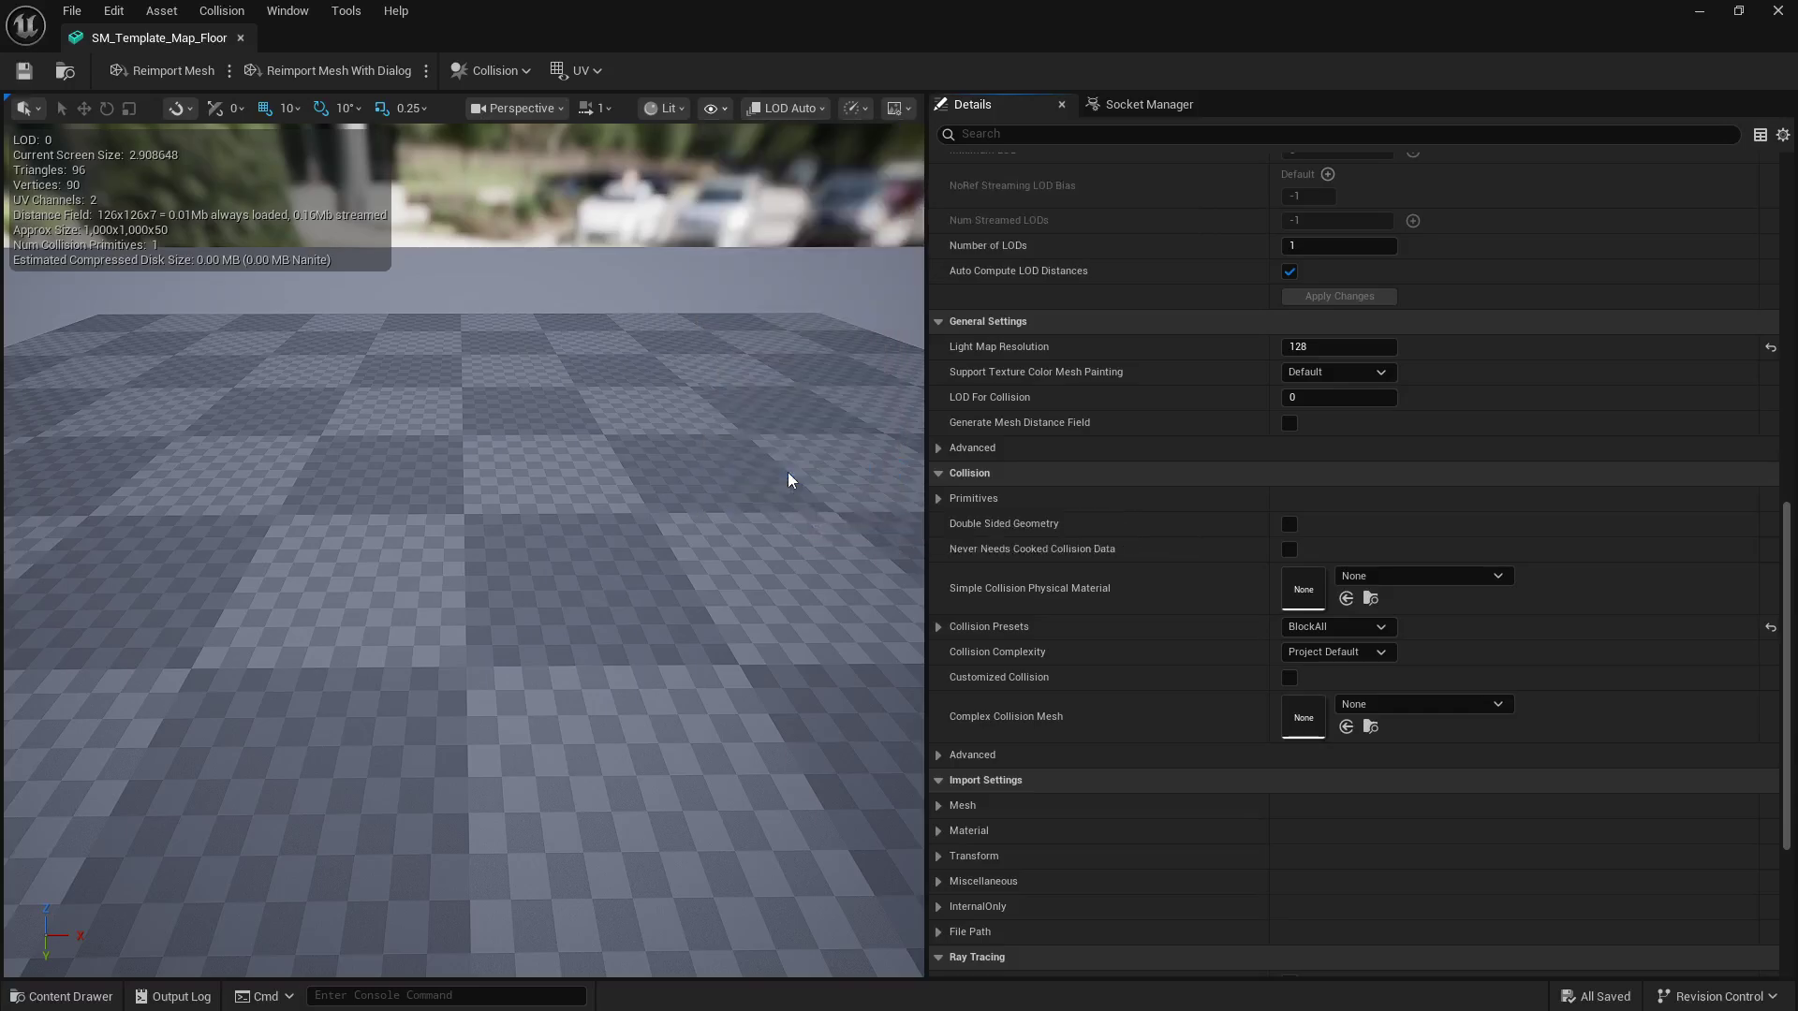
right_drag(642, 434, 697, 413)
key(s)
key(q)
key(w)
key(s)
key(a)
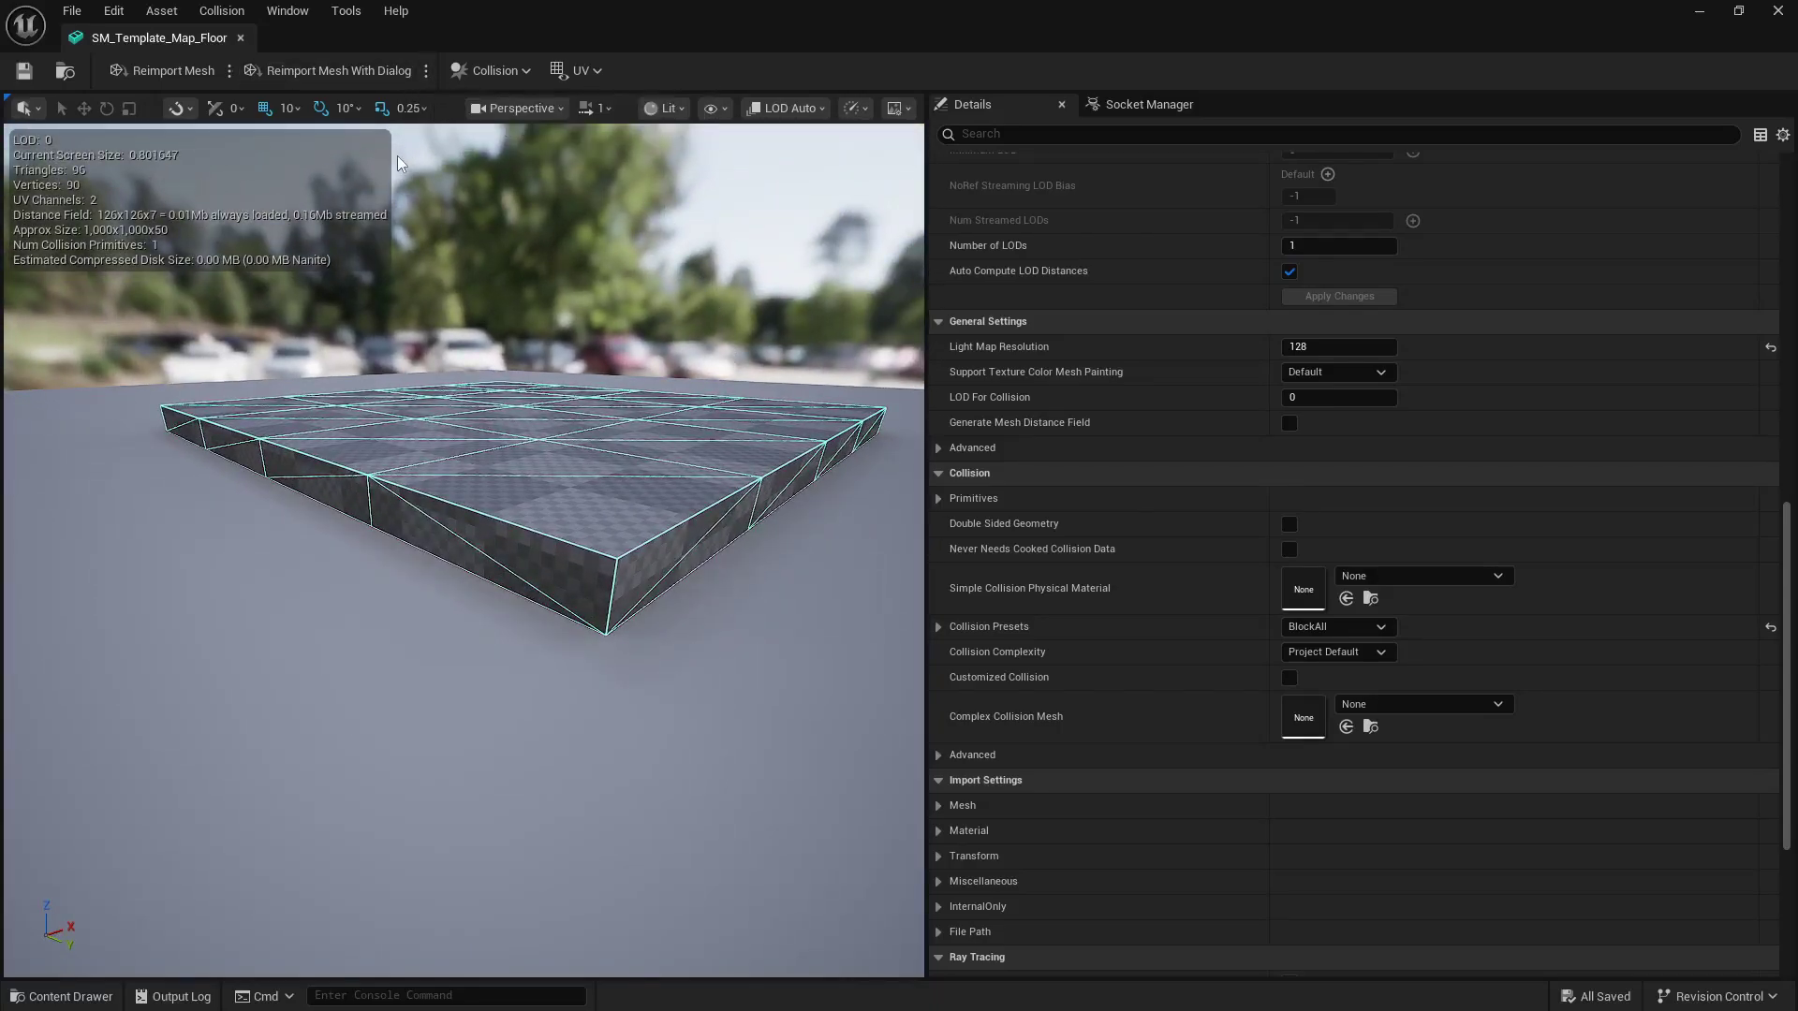
key(w)
mouse_move(418, 185)
right_down()
mouse_move(561, 197)
mouse_move(244, 197)
mouse_move(400, 158)
right_up()
key(e)
key(d)
key(w)
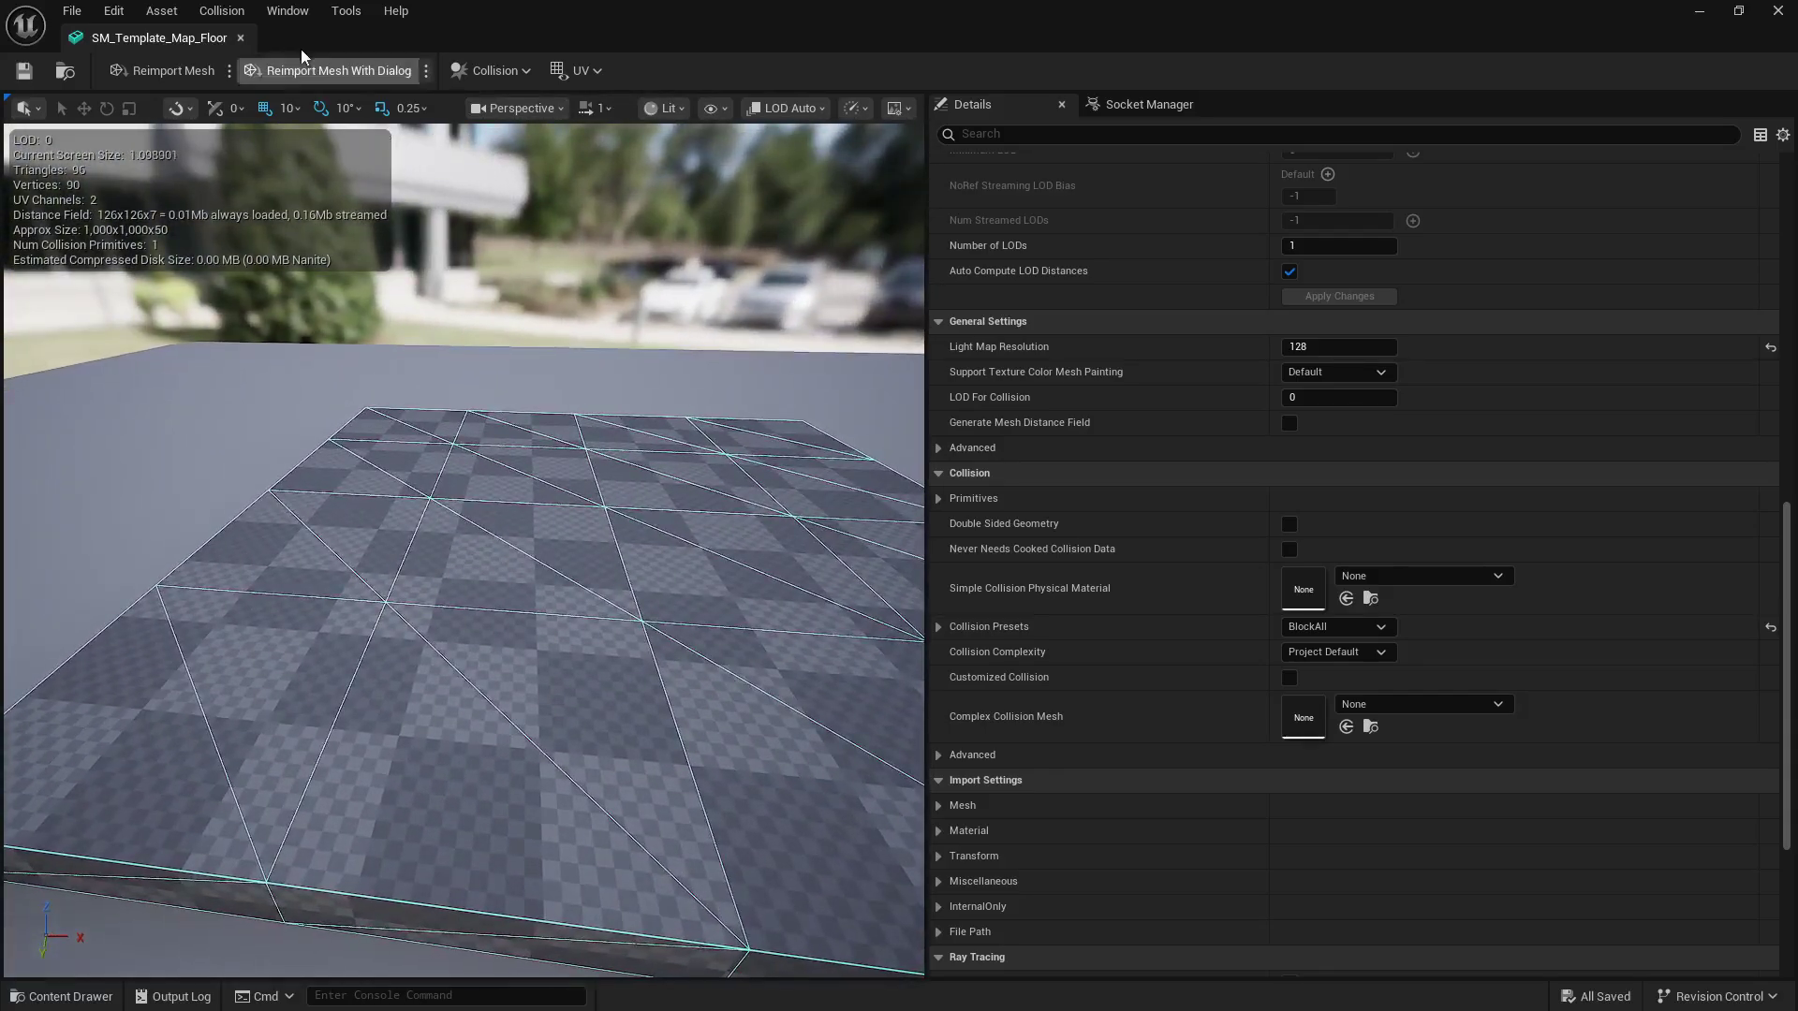
click(240, 40)
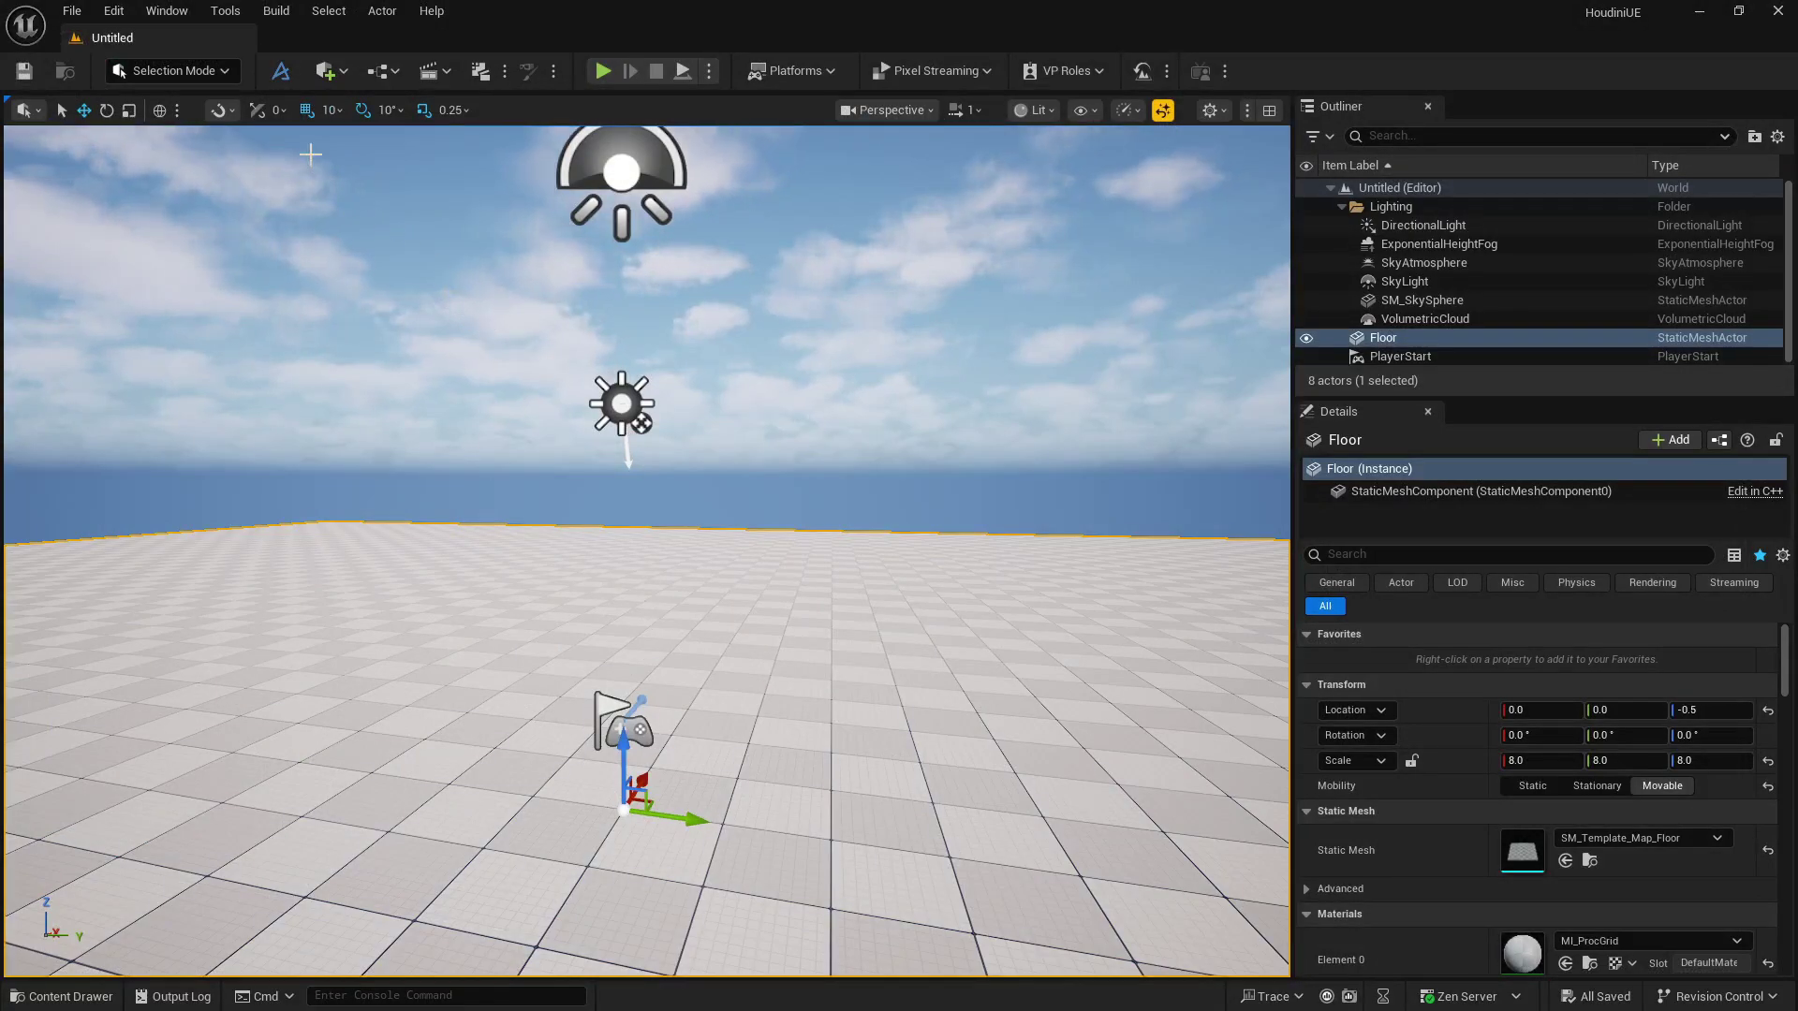
Switch the level editor to Fracture mode and widen its tool palette.
click(174, 70)
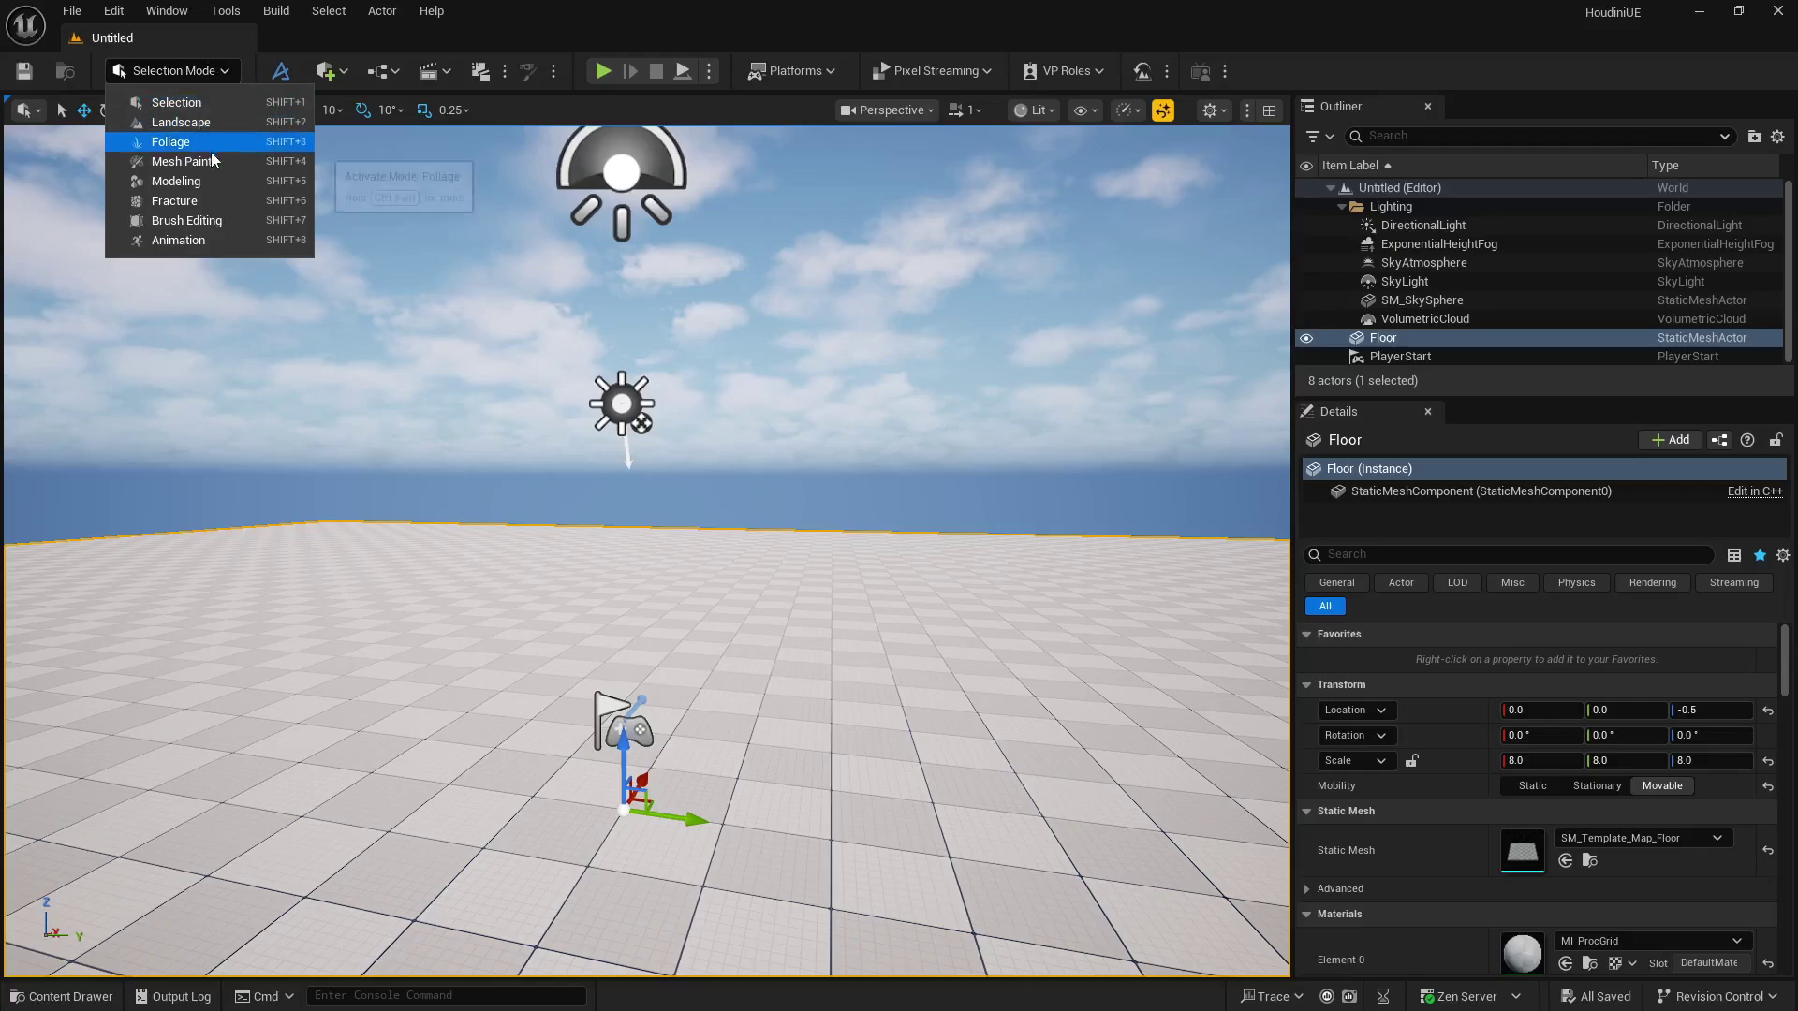
click(201, 201)
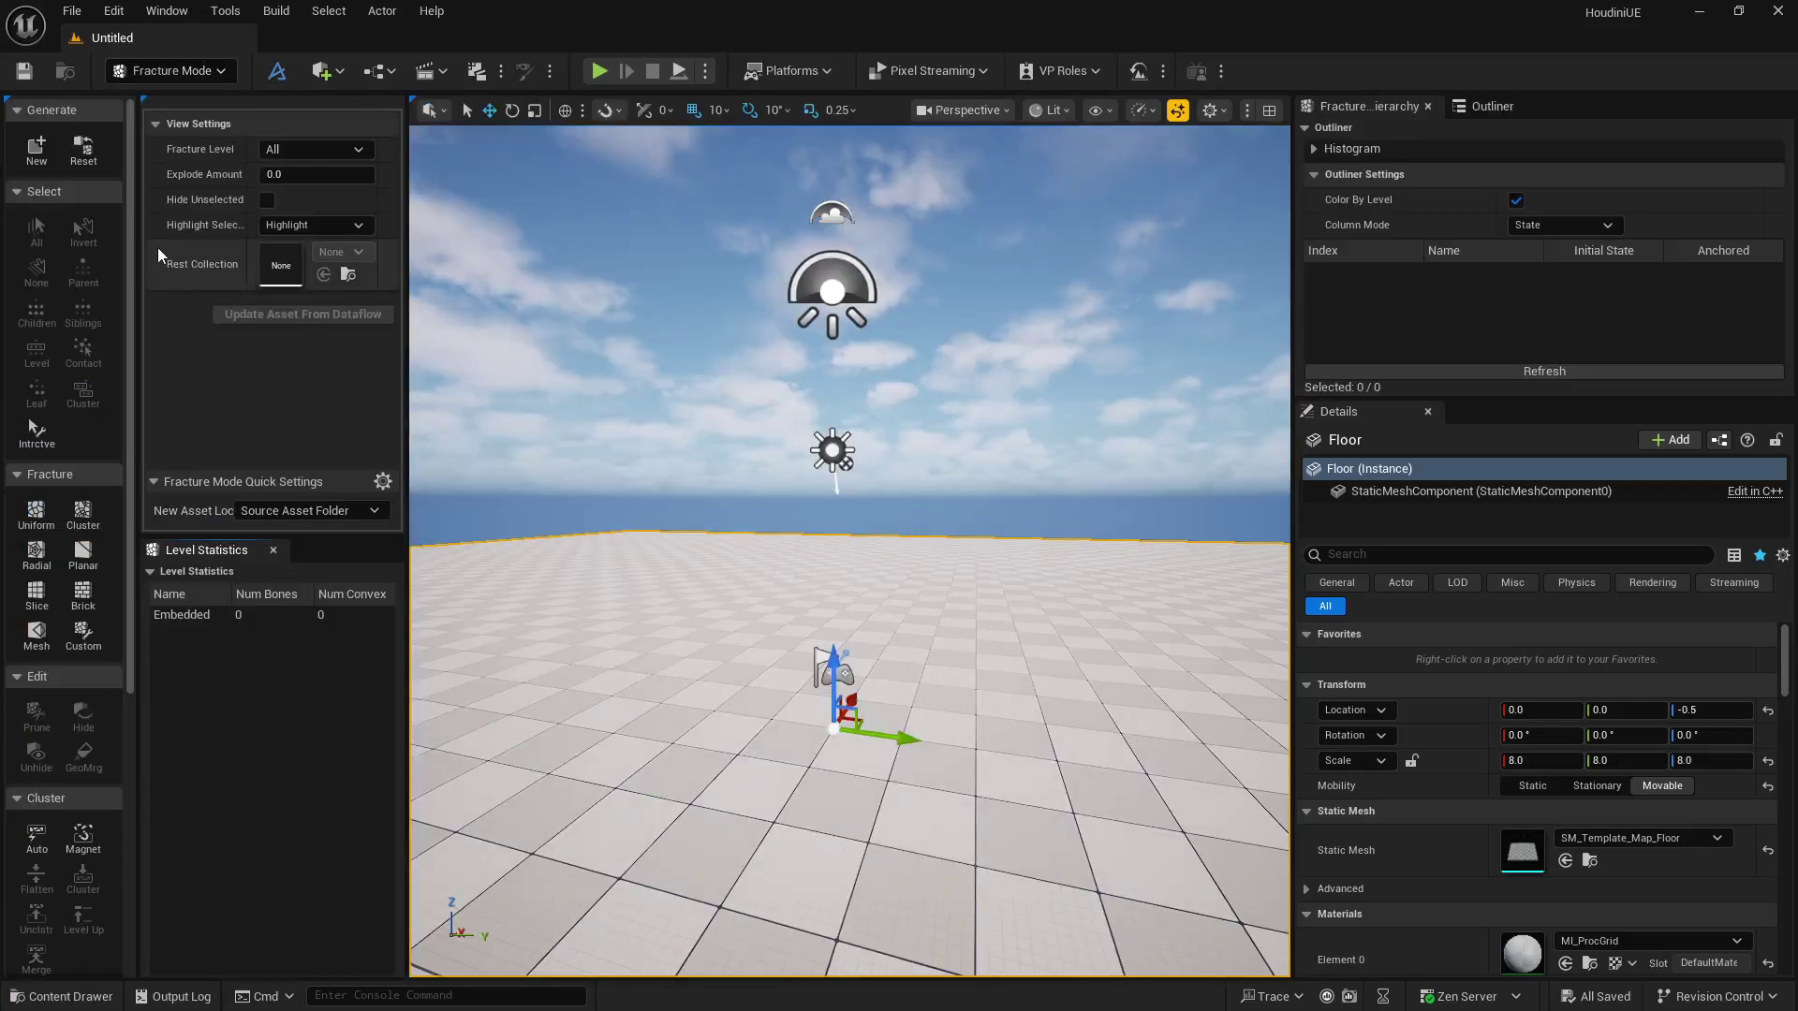
drag(137, 230, 208, 234)
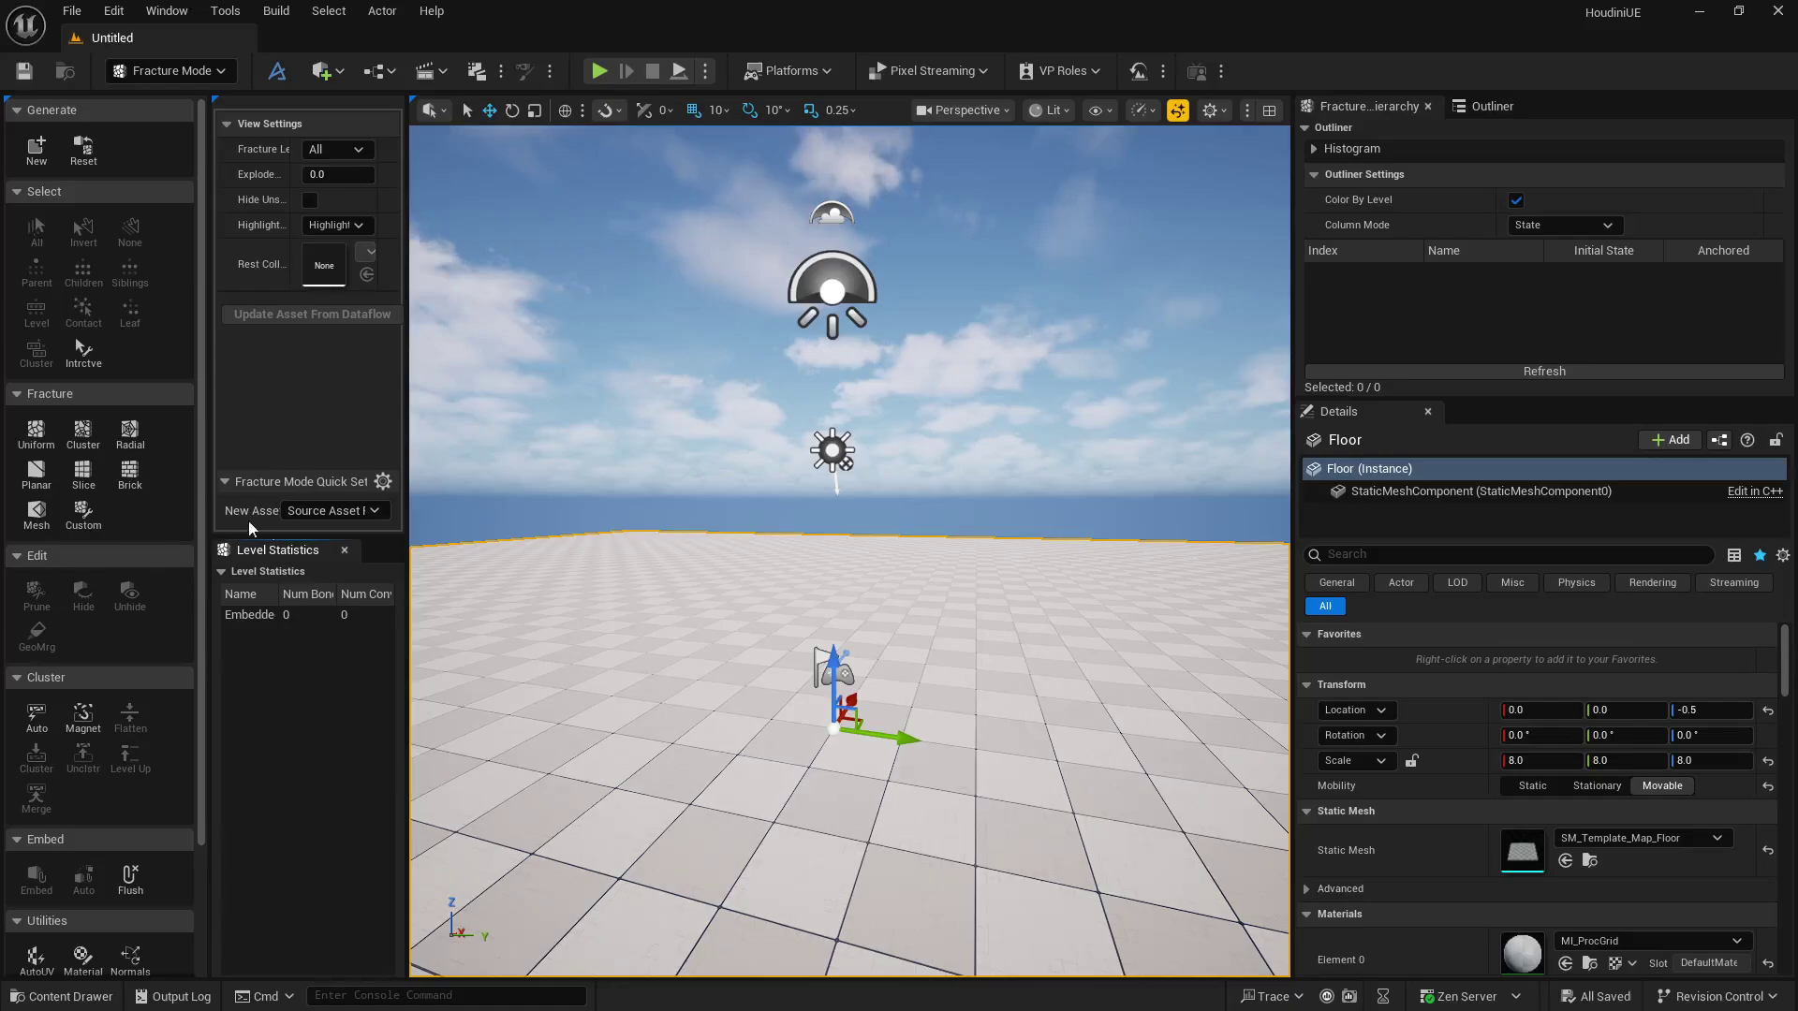
Place a Cube shape above the floor at about X 210, Y 50, Z 320.
right_drag(435, 553, 477, 643)
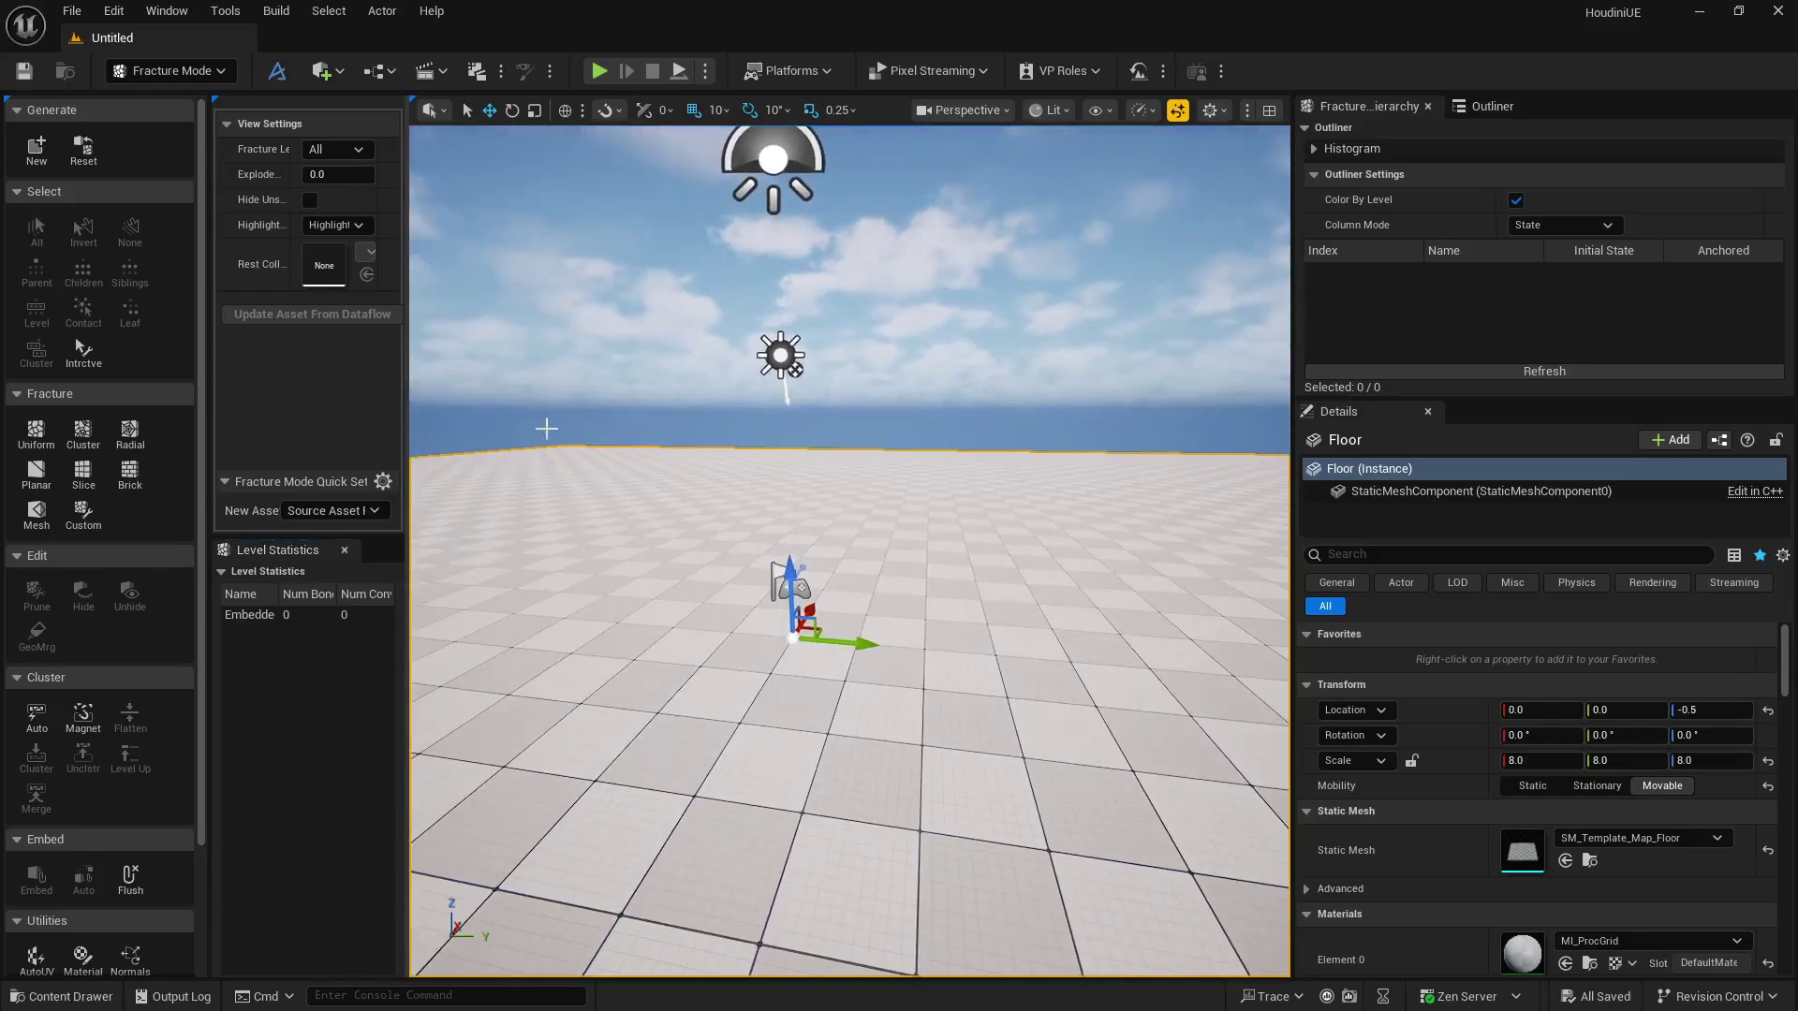
click(342, 75)
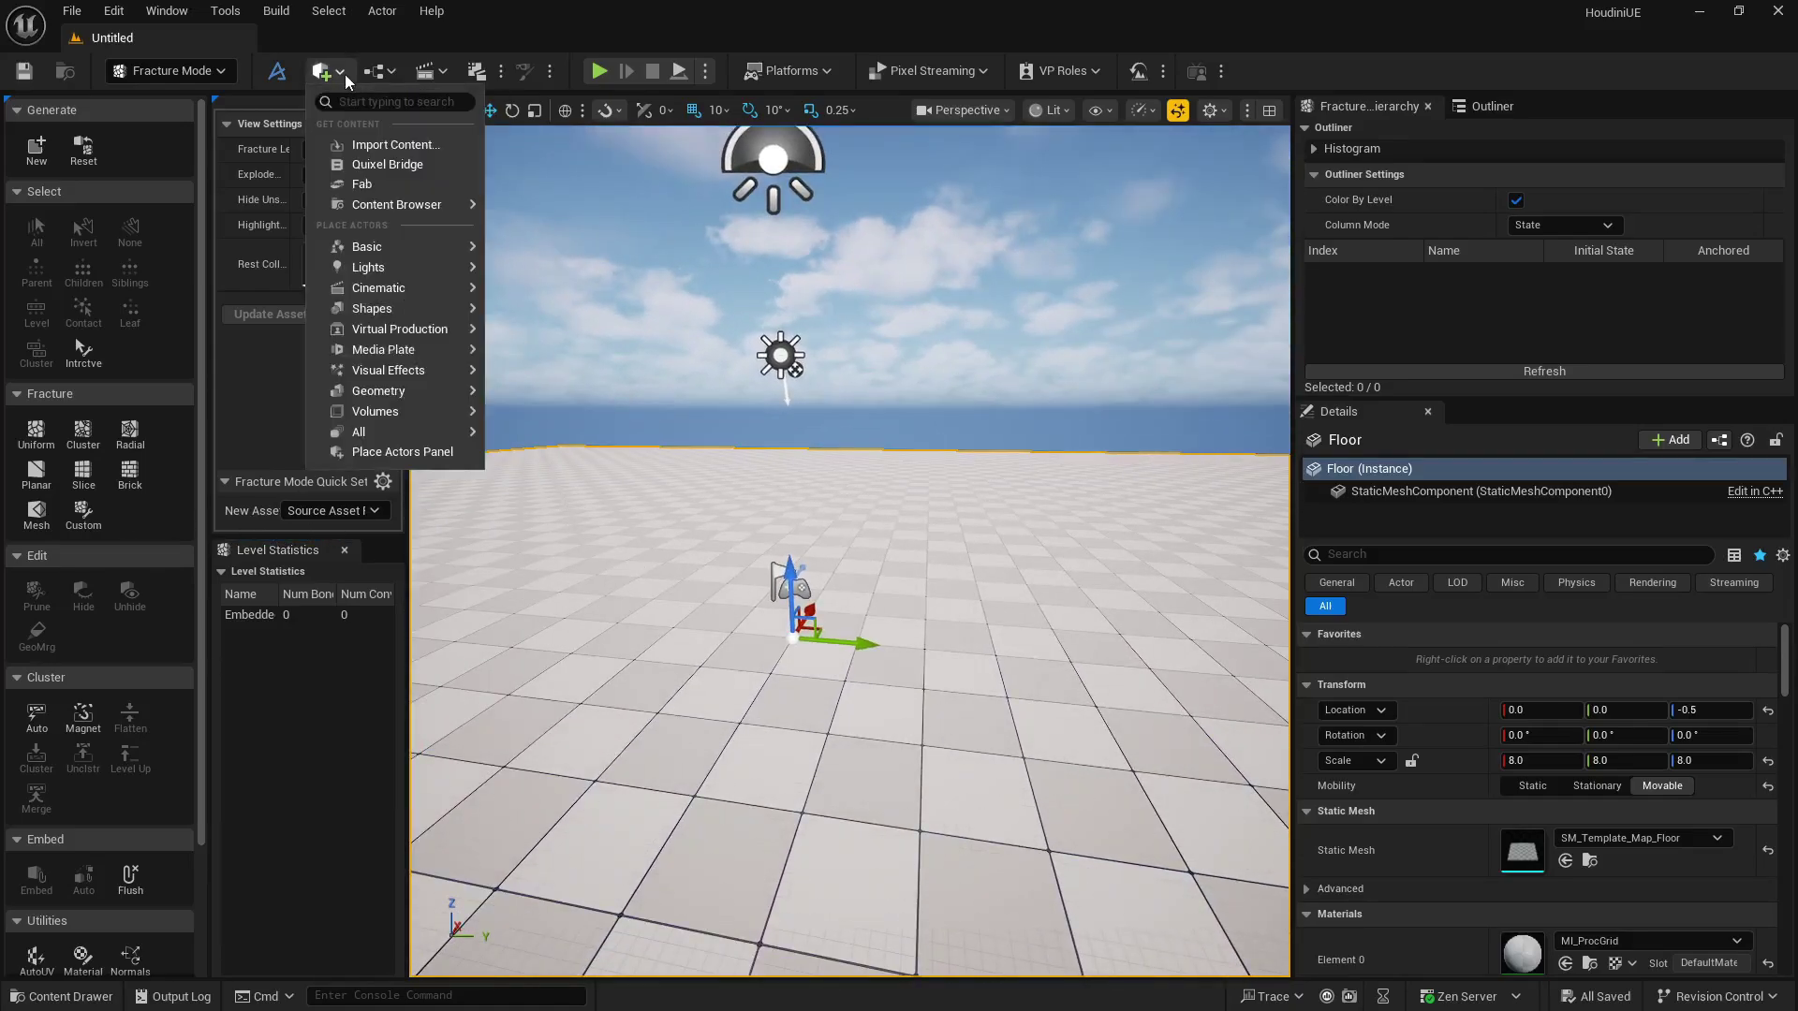
mouse_move(413, 254)
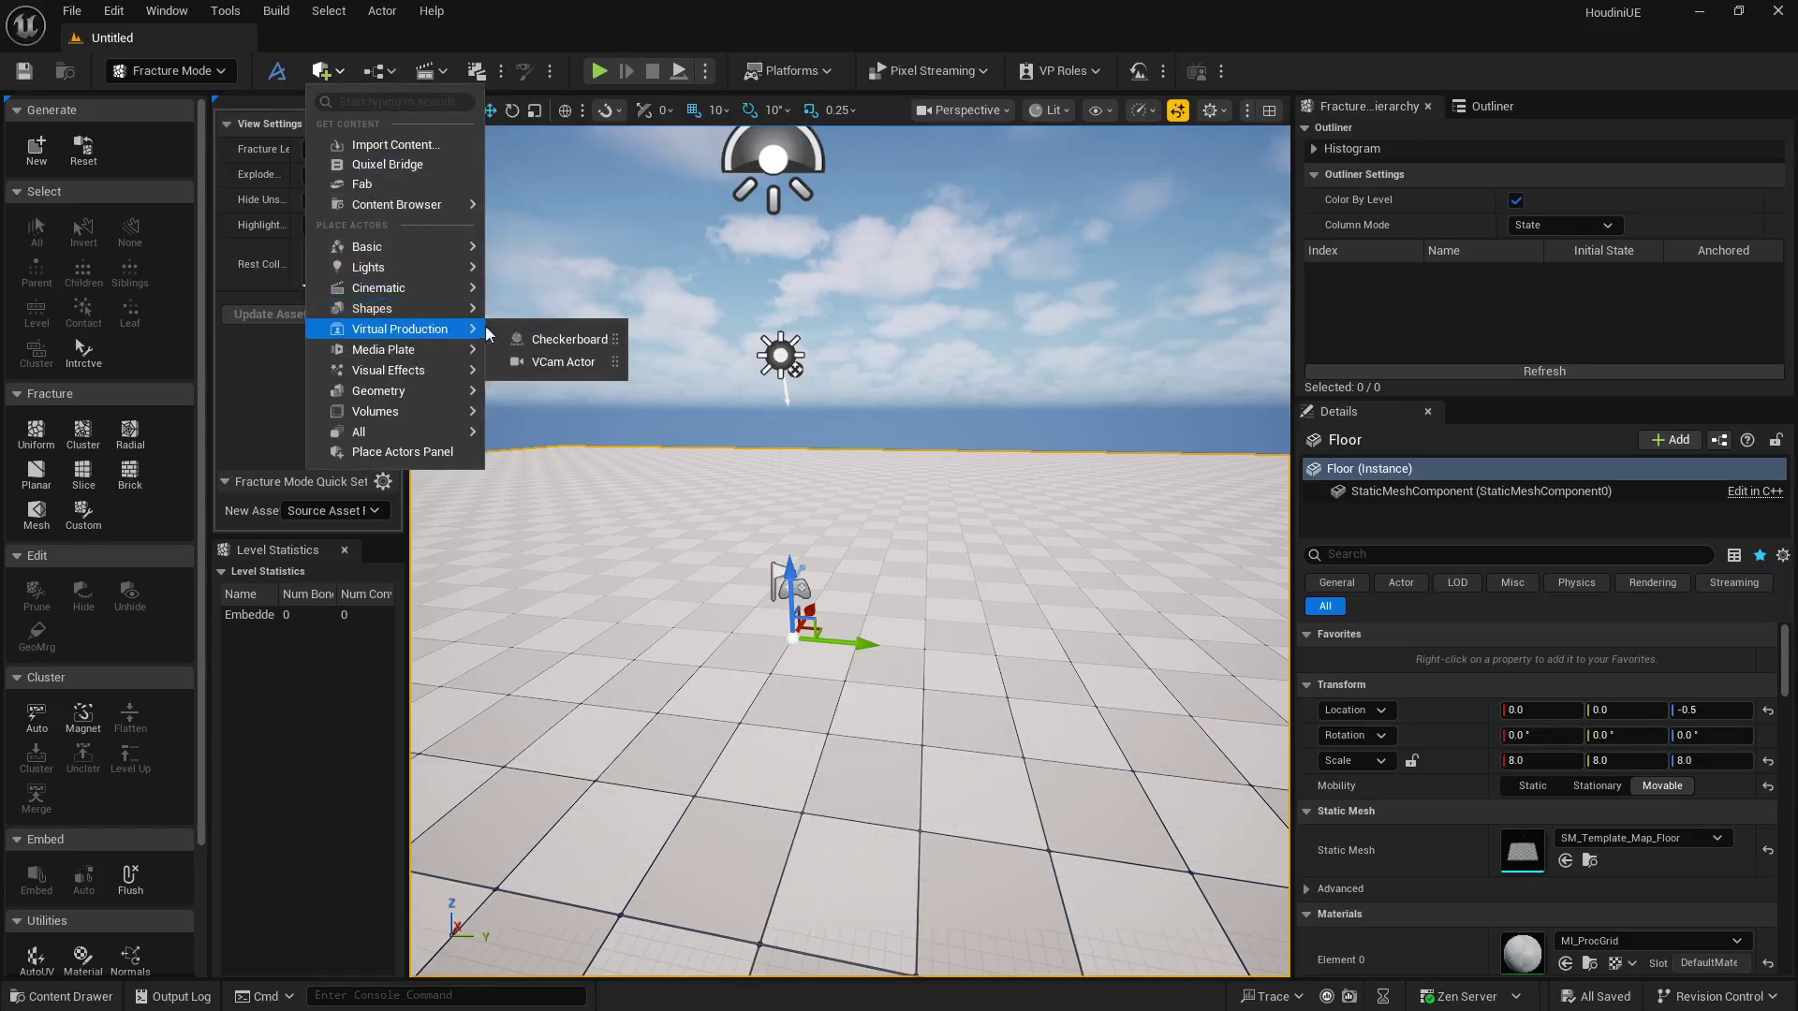
mouse_move(469, 309)
drag(521, 312, 875, 356)
right_drag(875, 356, 929, 332)
right_drag(896, 409, 896, 409)
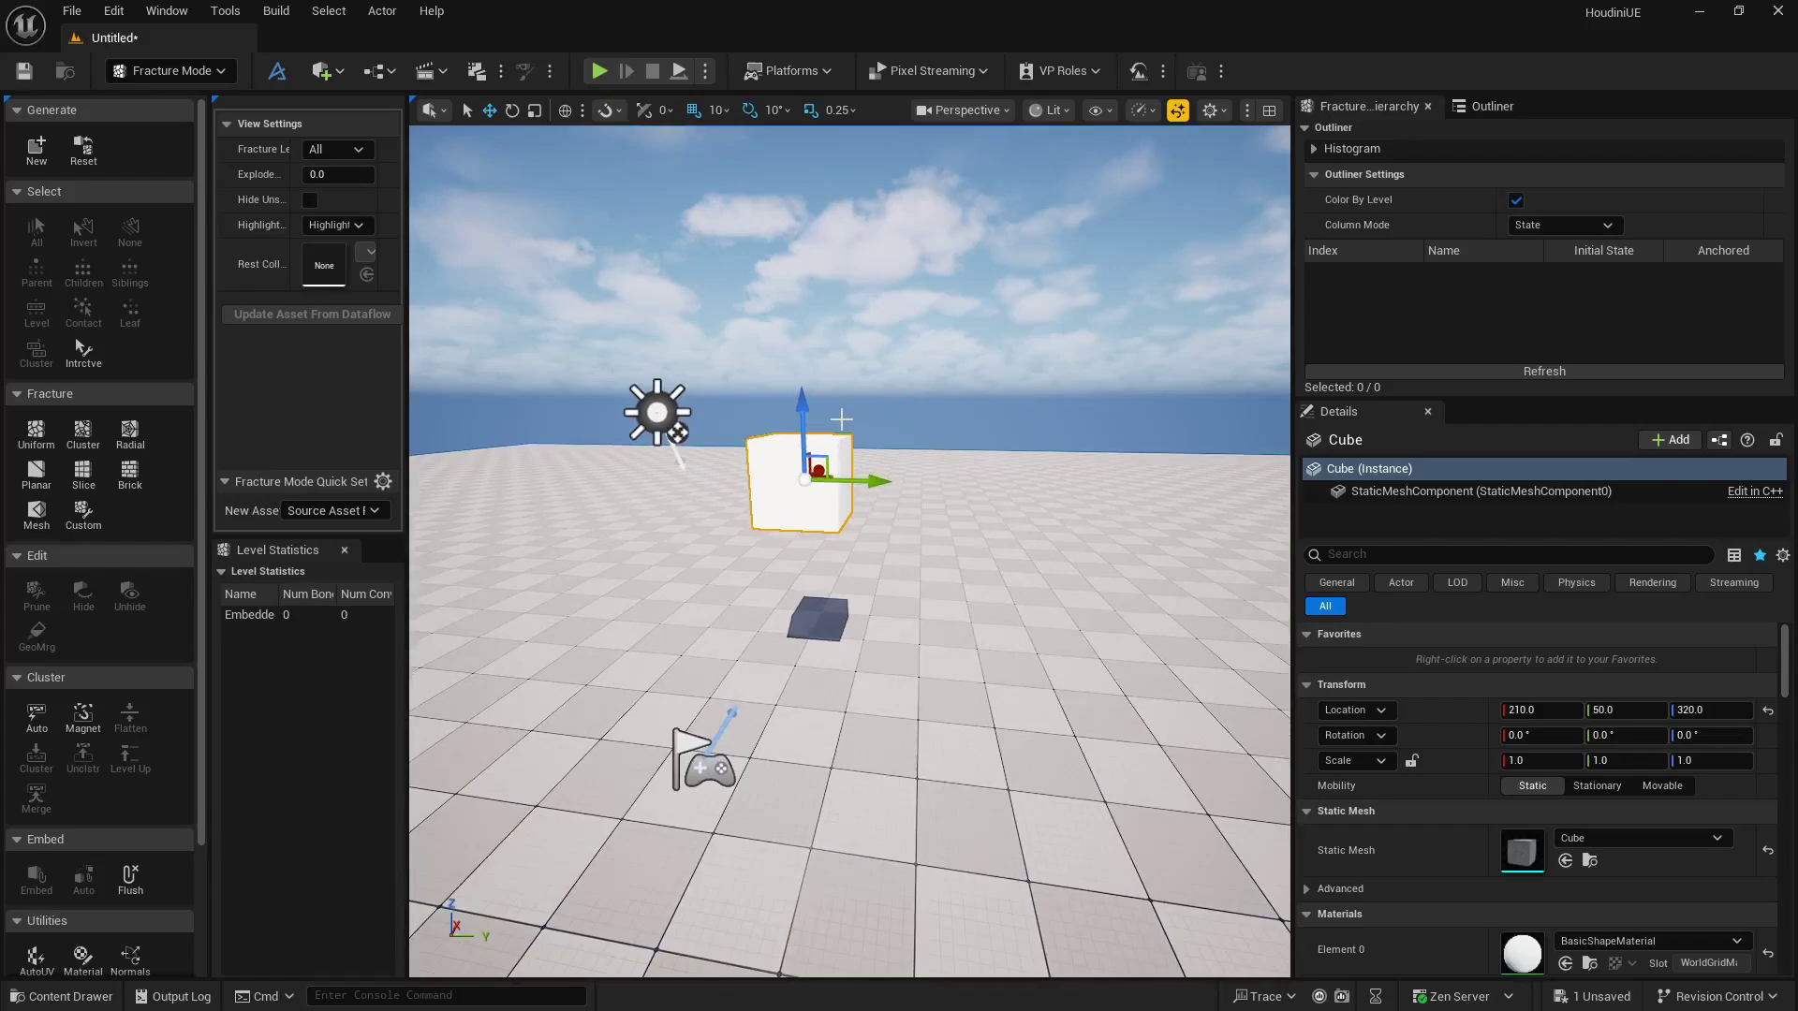
Turn off scale snapping and scale the cube into a thin slab of about 2.12 × 3.42 × 0.075.
key(r)
drag(797, 416, 828, 374)
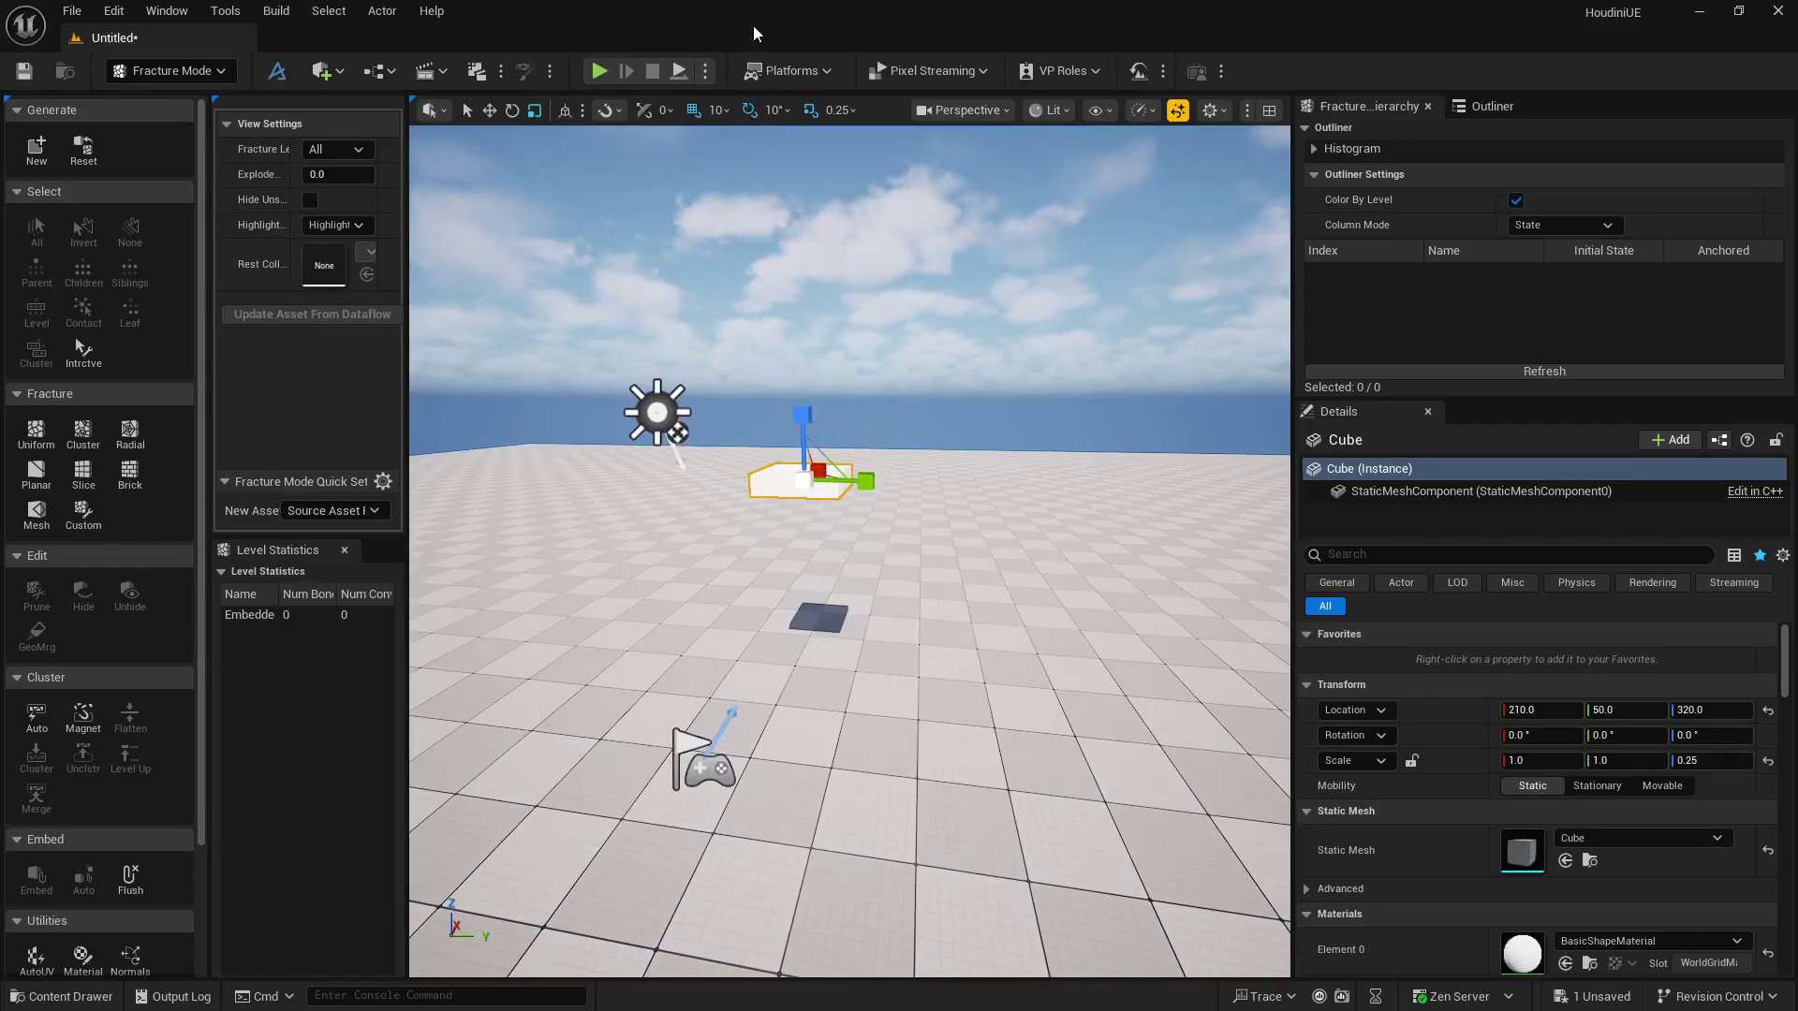
click(807, 111)
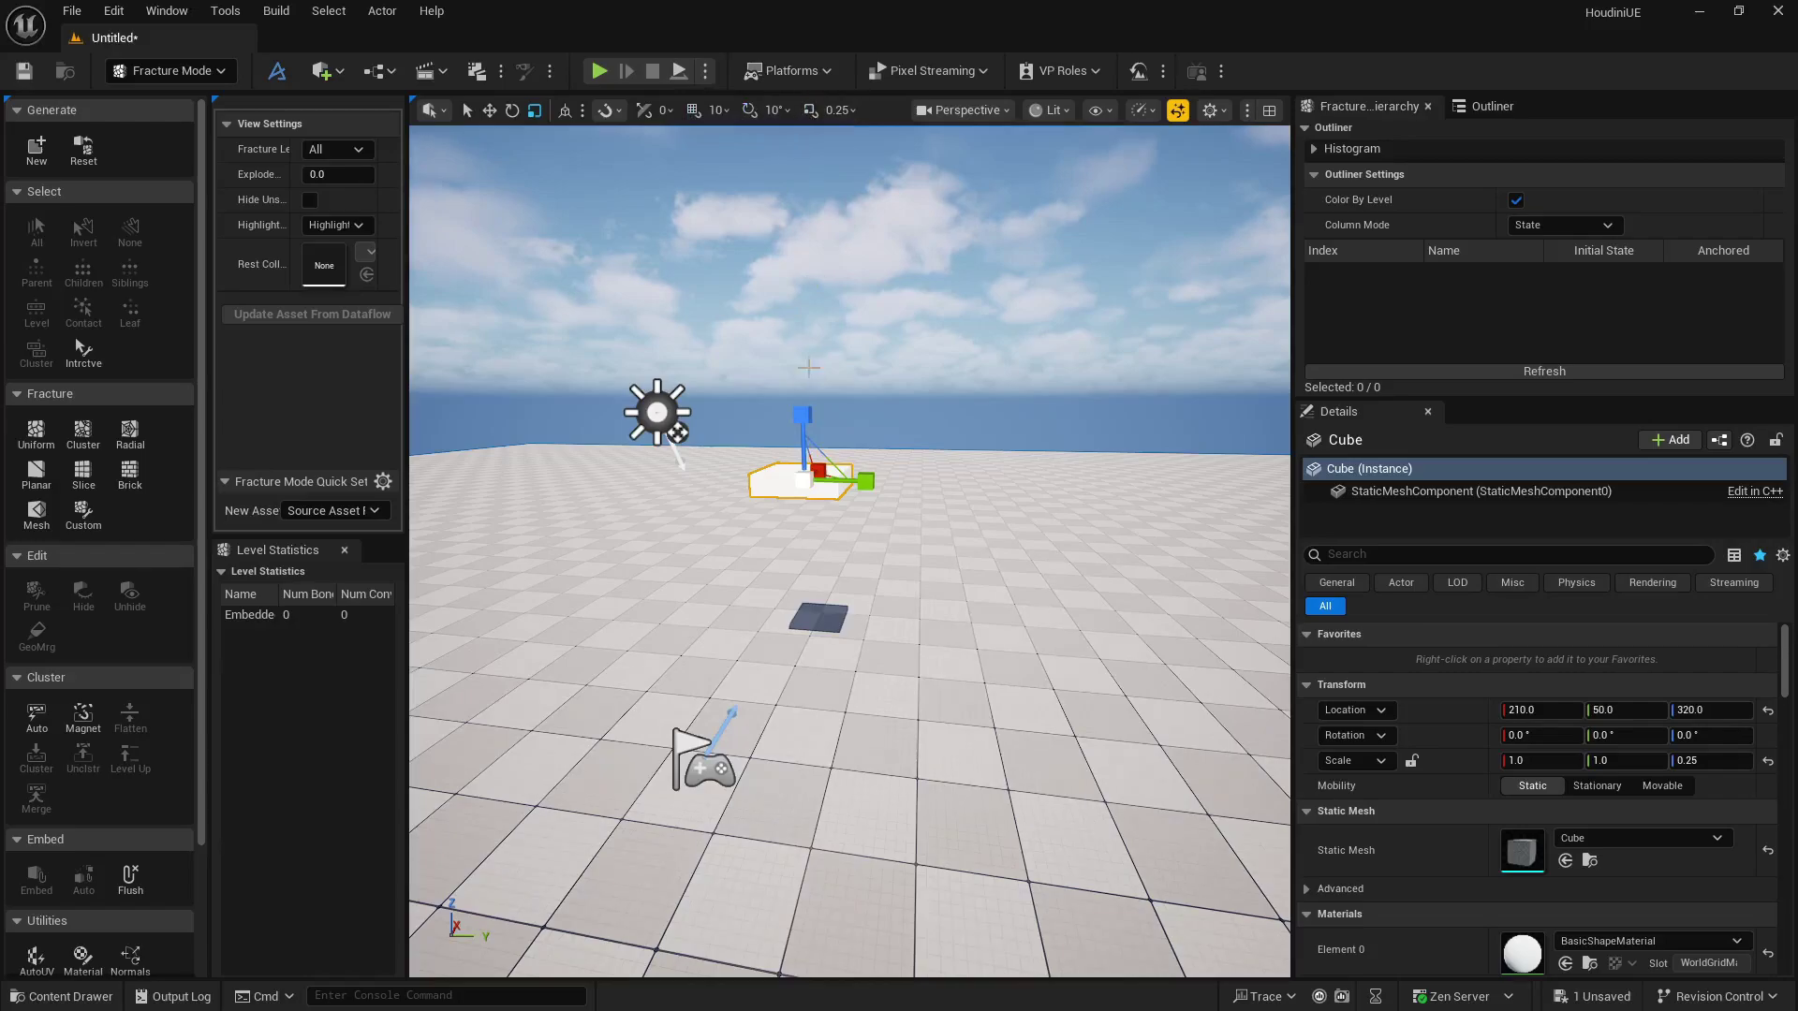
drag(801, 414, 768, 483)
right_drag(849, 551, 730, 585)
mouse_move(934, 557)
mouse_down()
mouse_move(974, 554)
mouse_move(955, 555)
mouse_up()
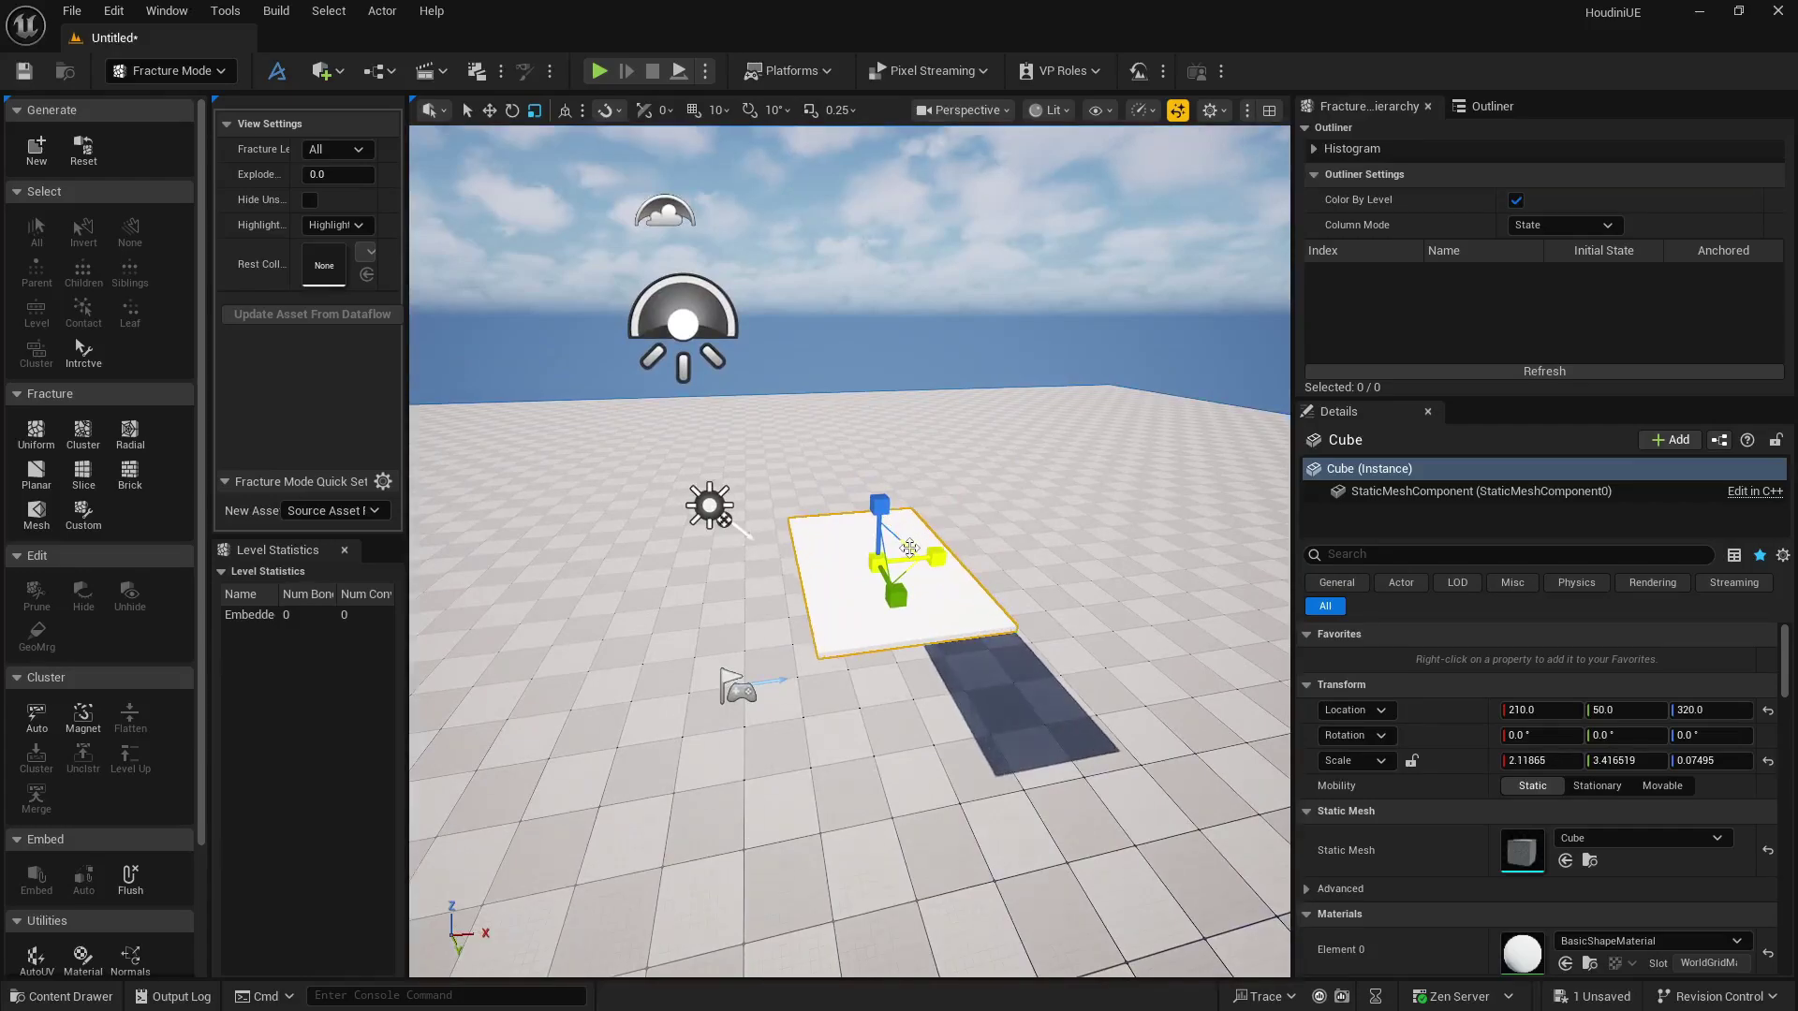
Stretch the slab along Y to a scale of about 4.05 and leave it selected.
right_drag(907, 545, 1115, 487)
right_drag(847, 592, 846, 593)
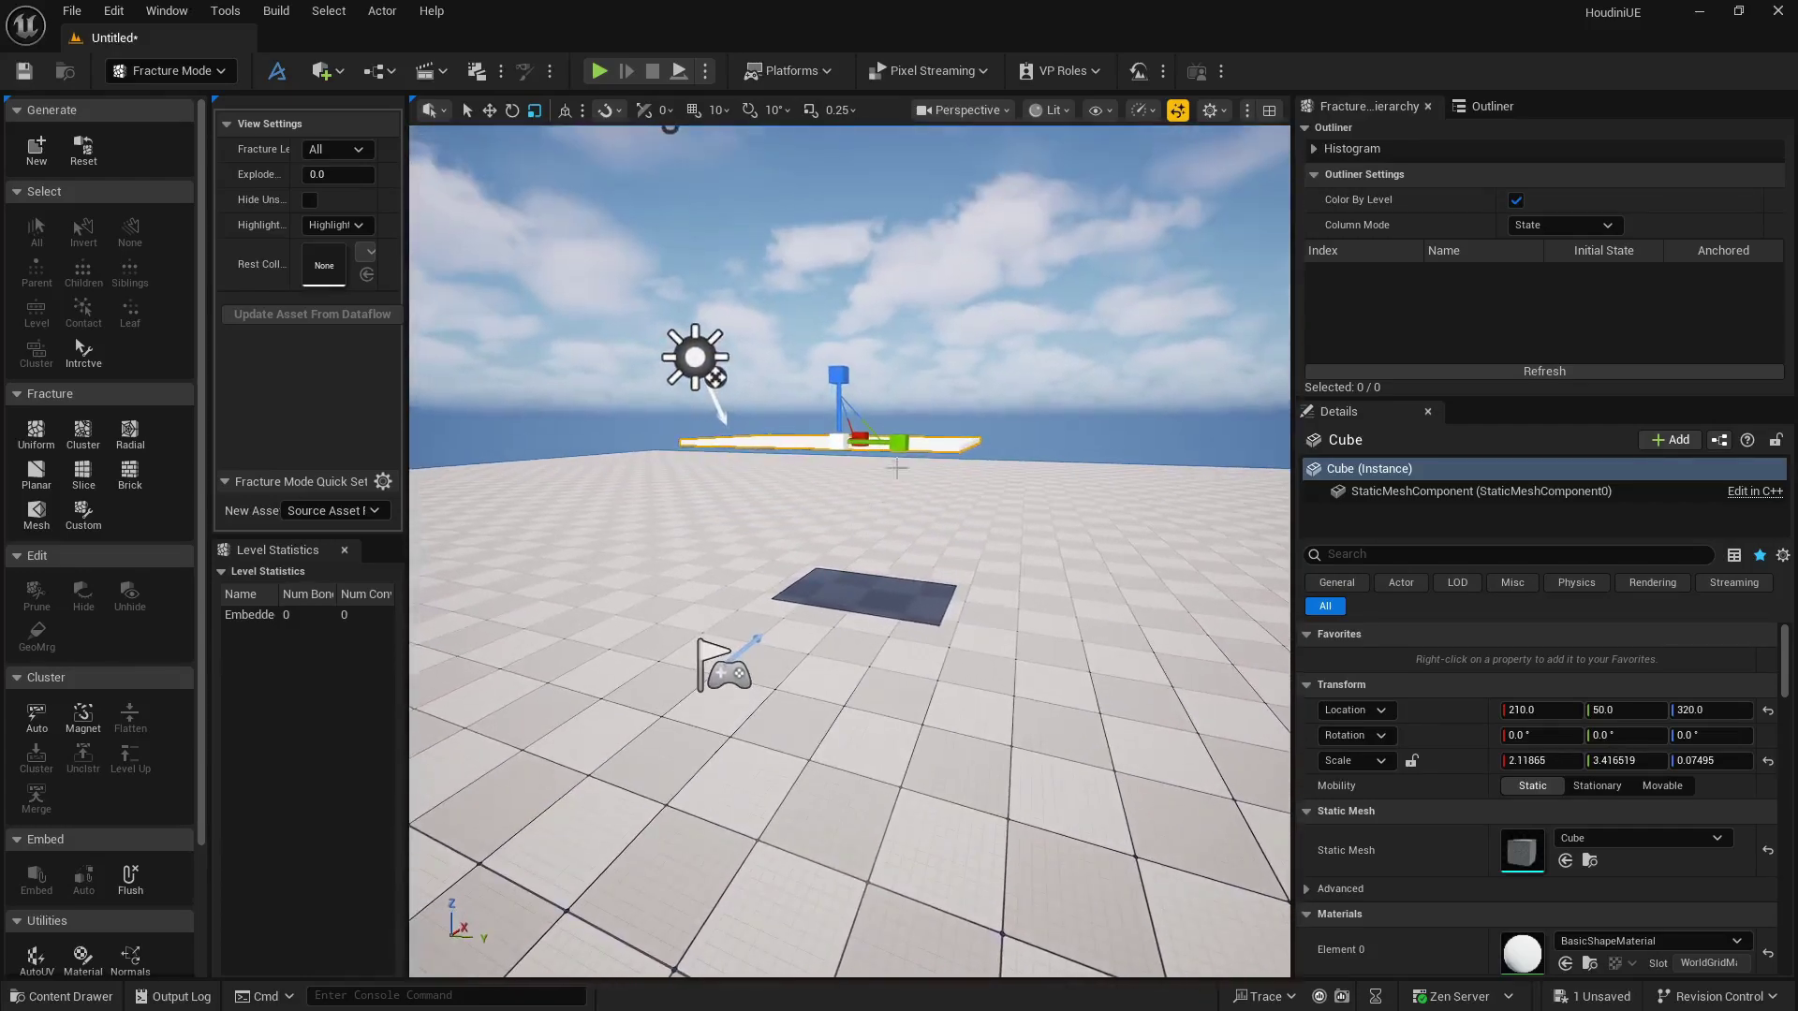
drag(901, 439, 927, 440)
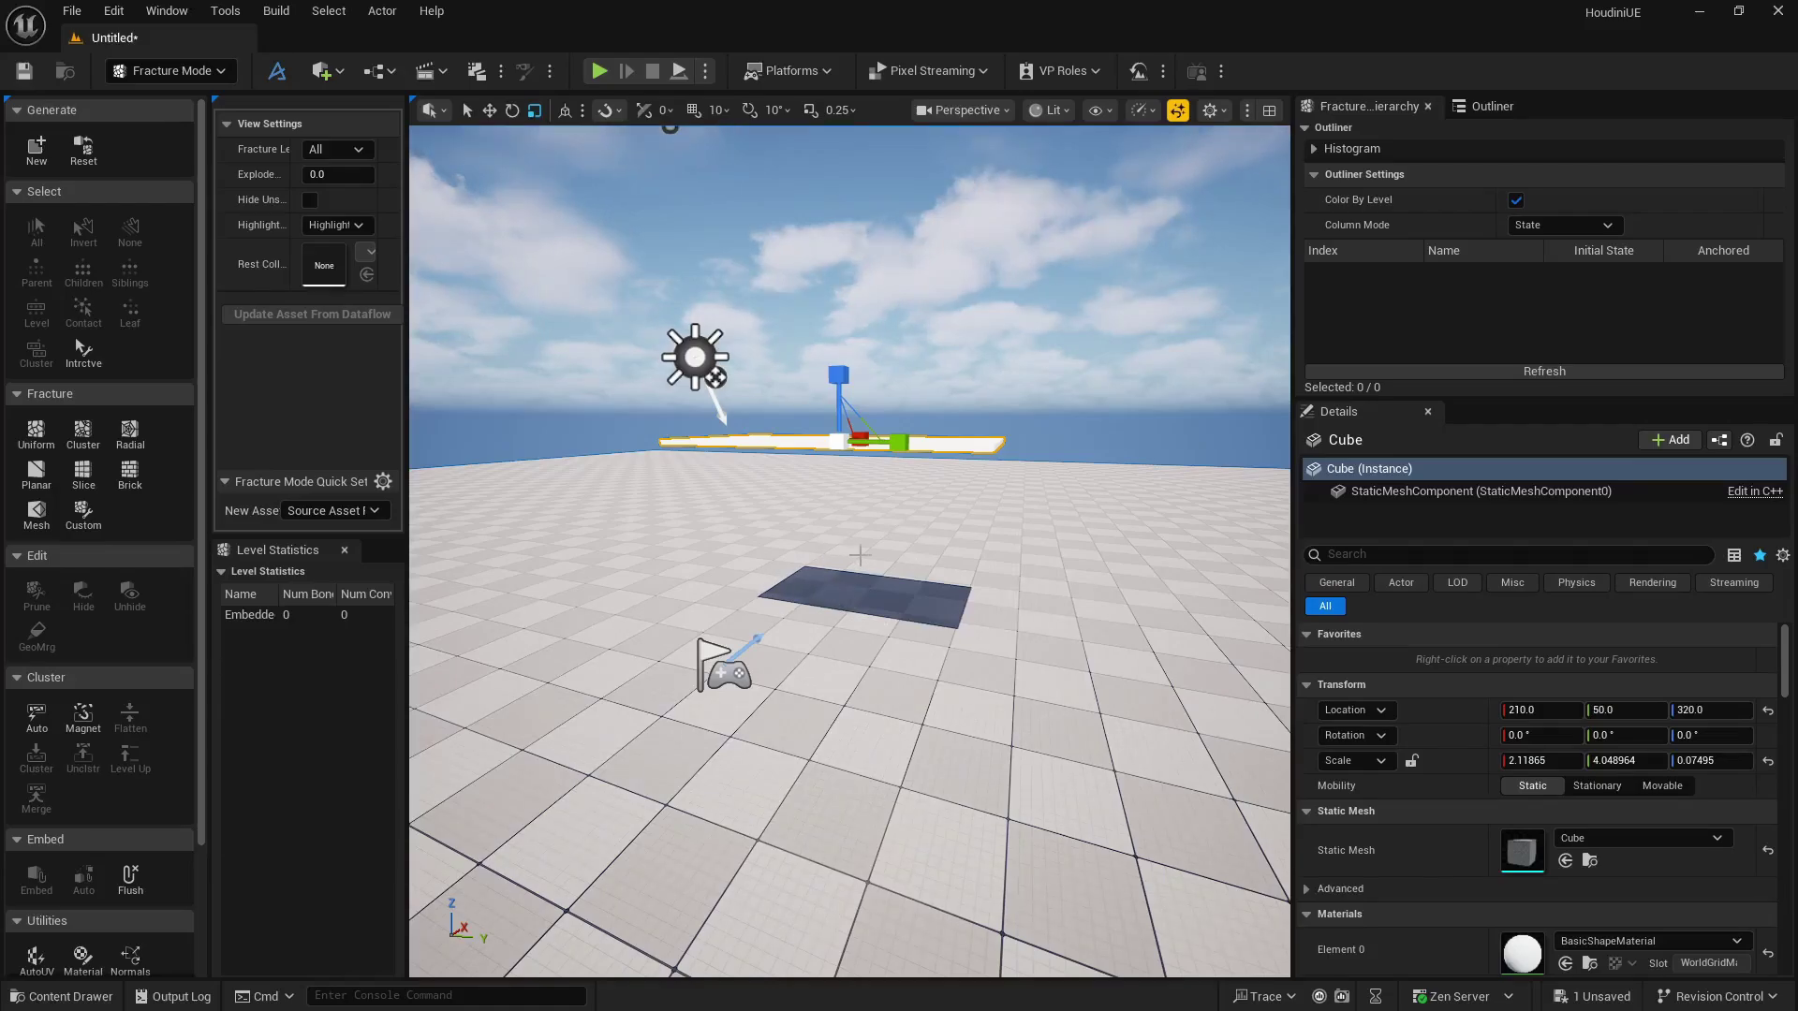
right_drag(859, 555, 854, 660)
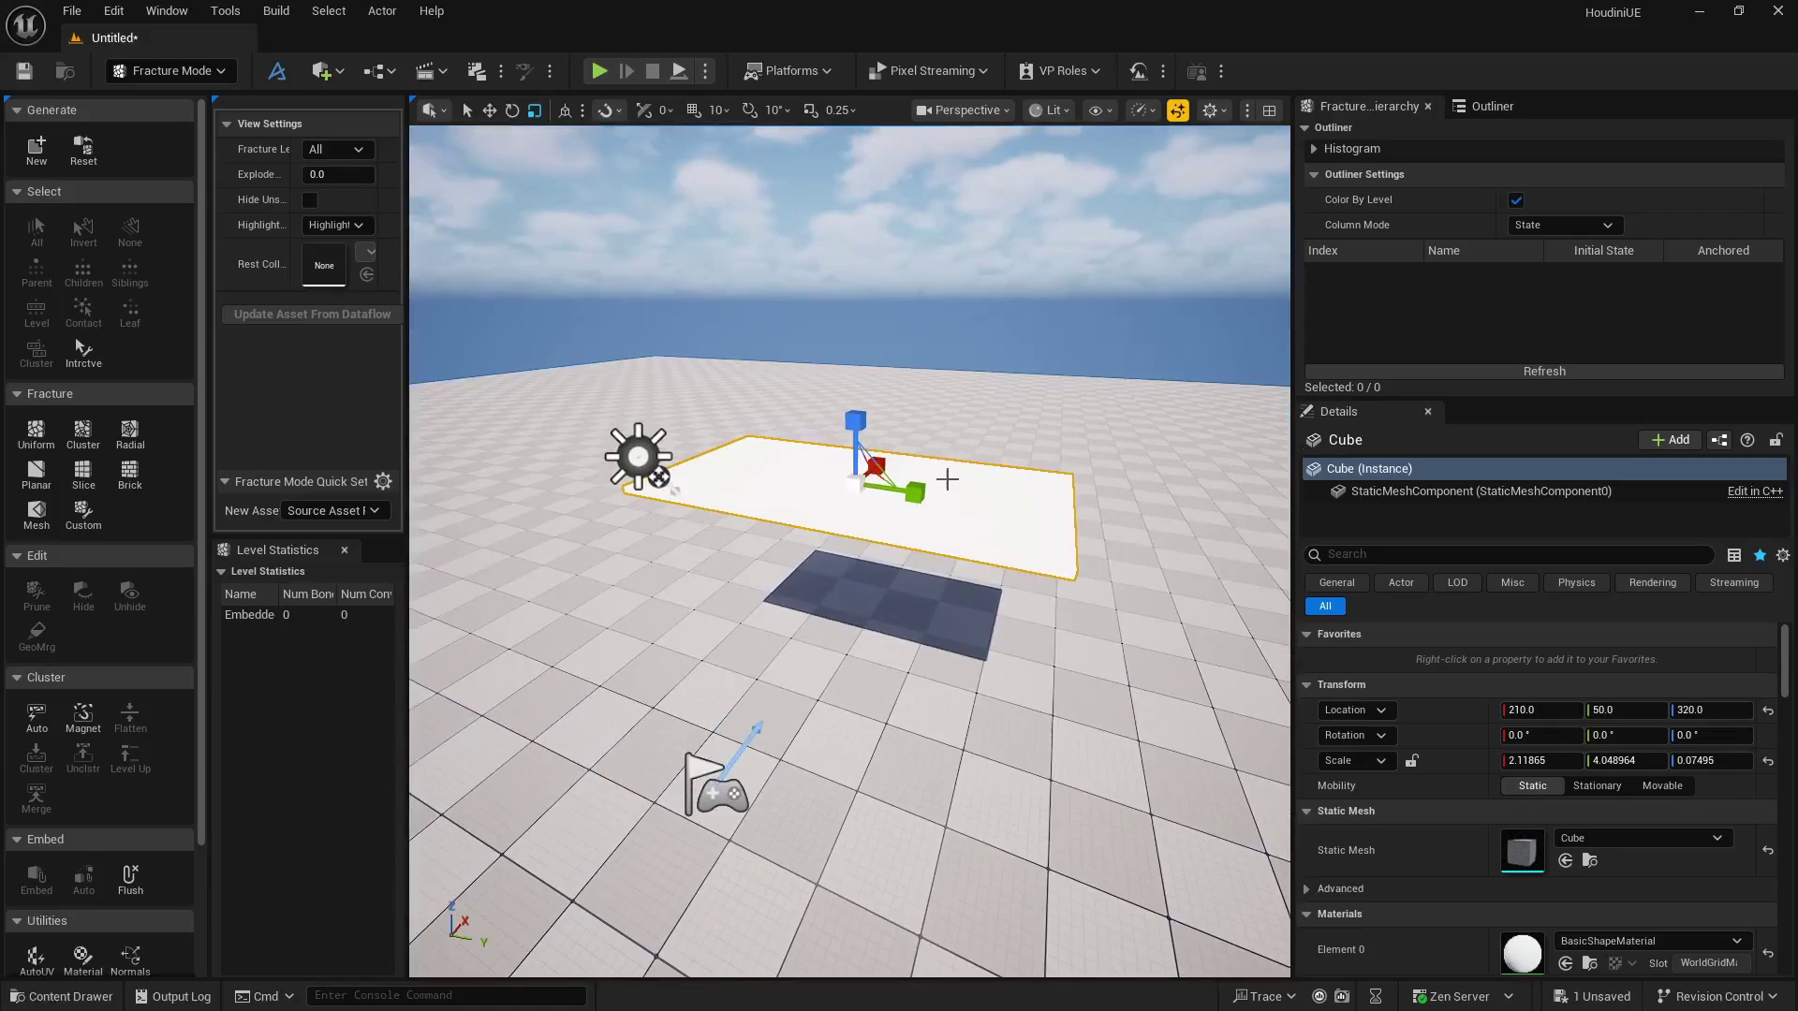
click(751, 311)
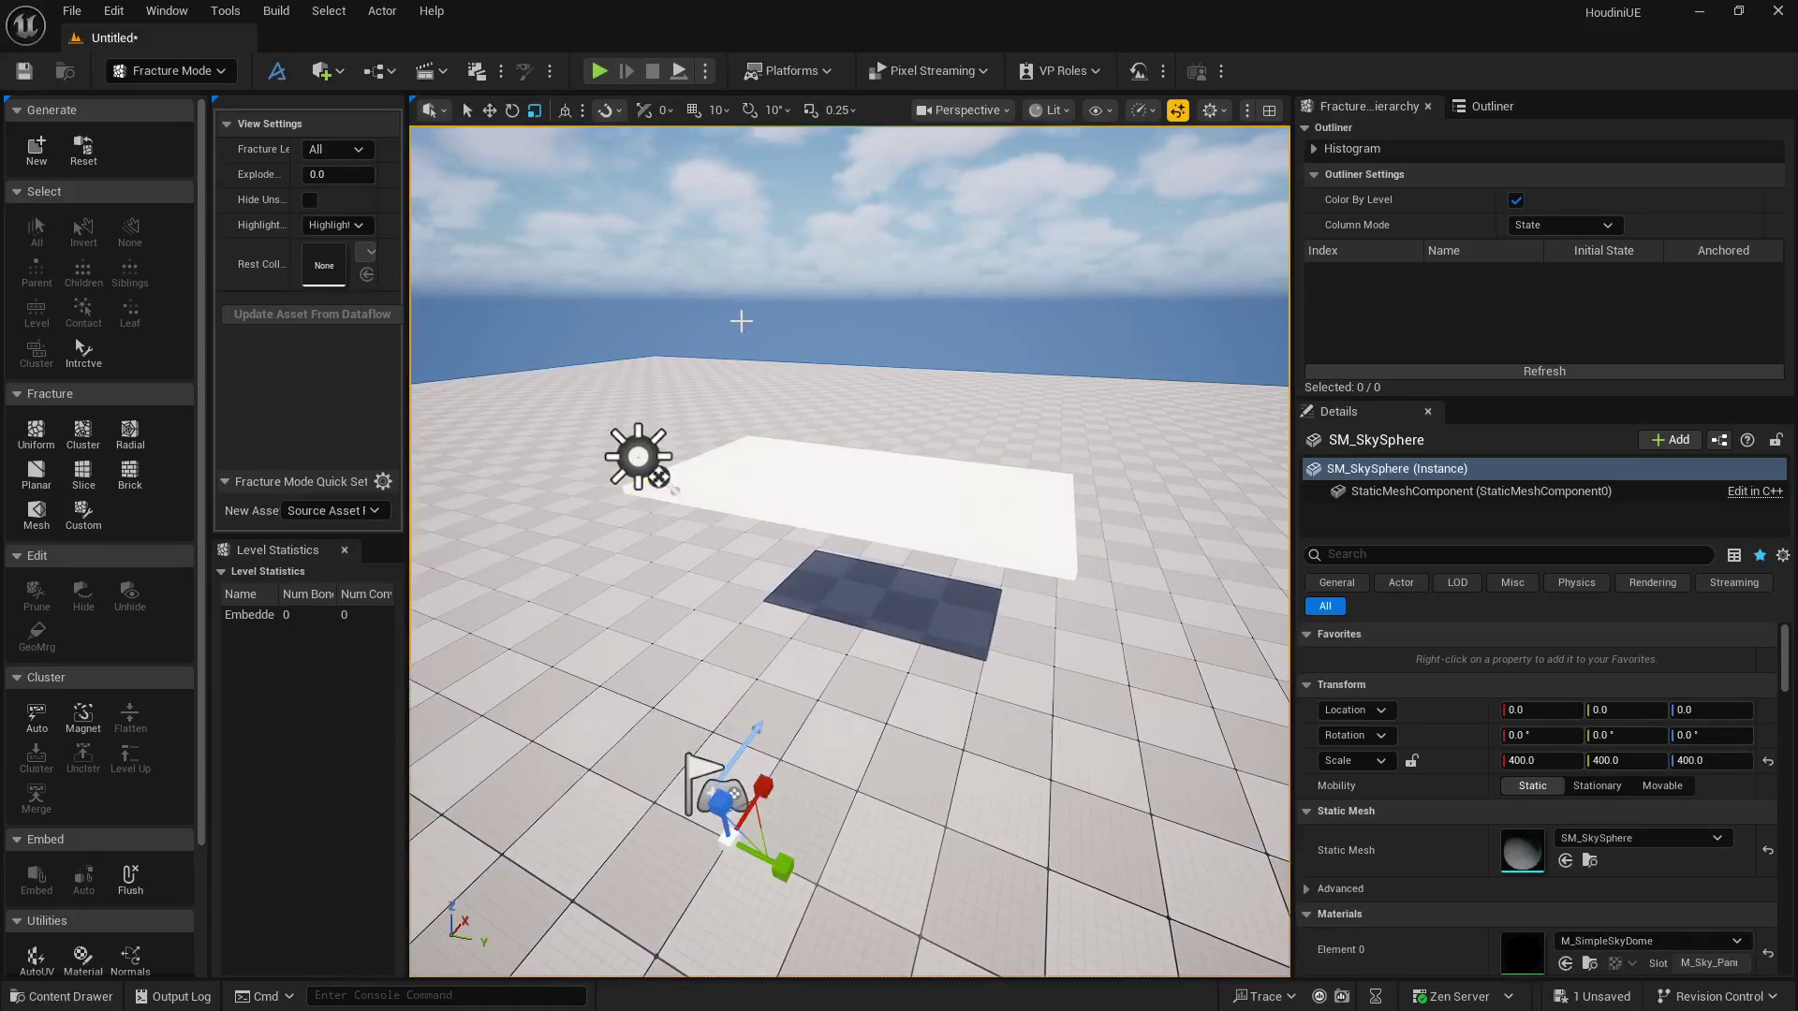
click(915, 523)
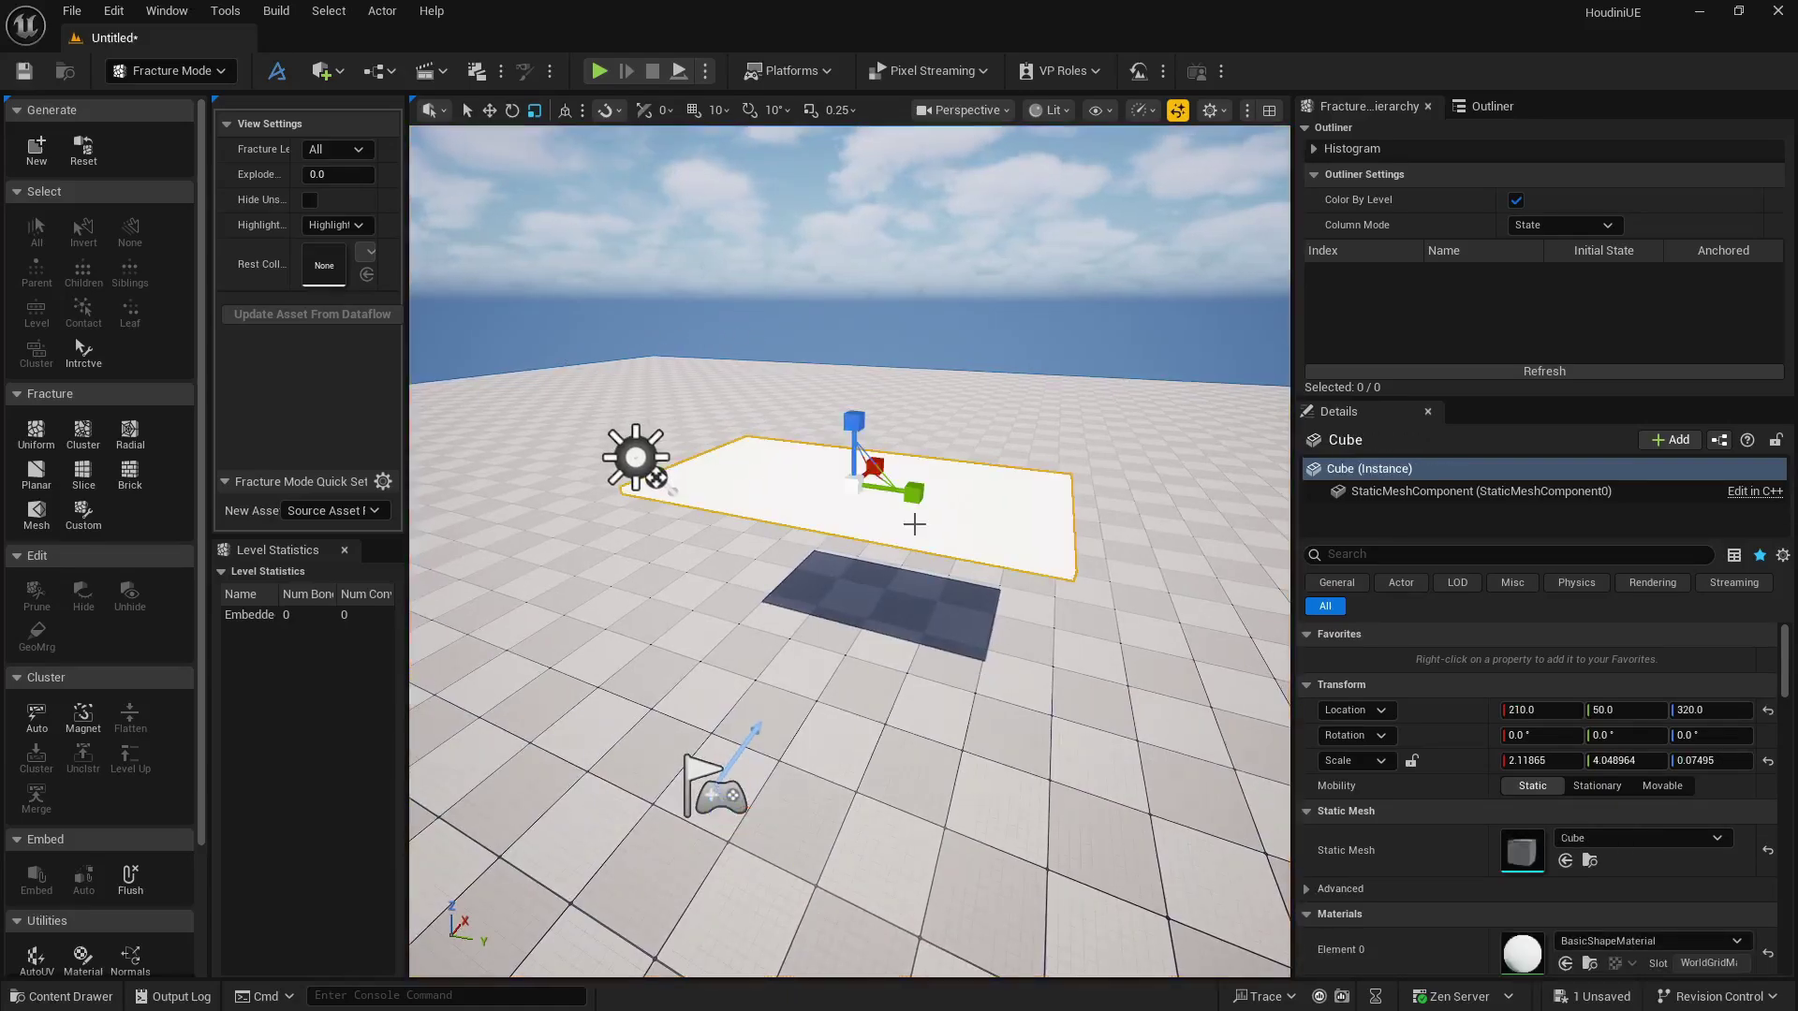
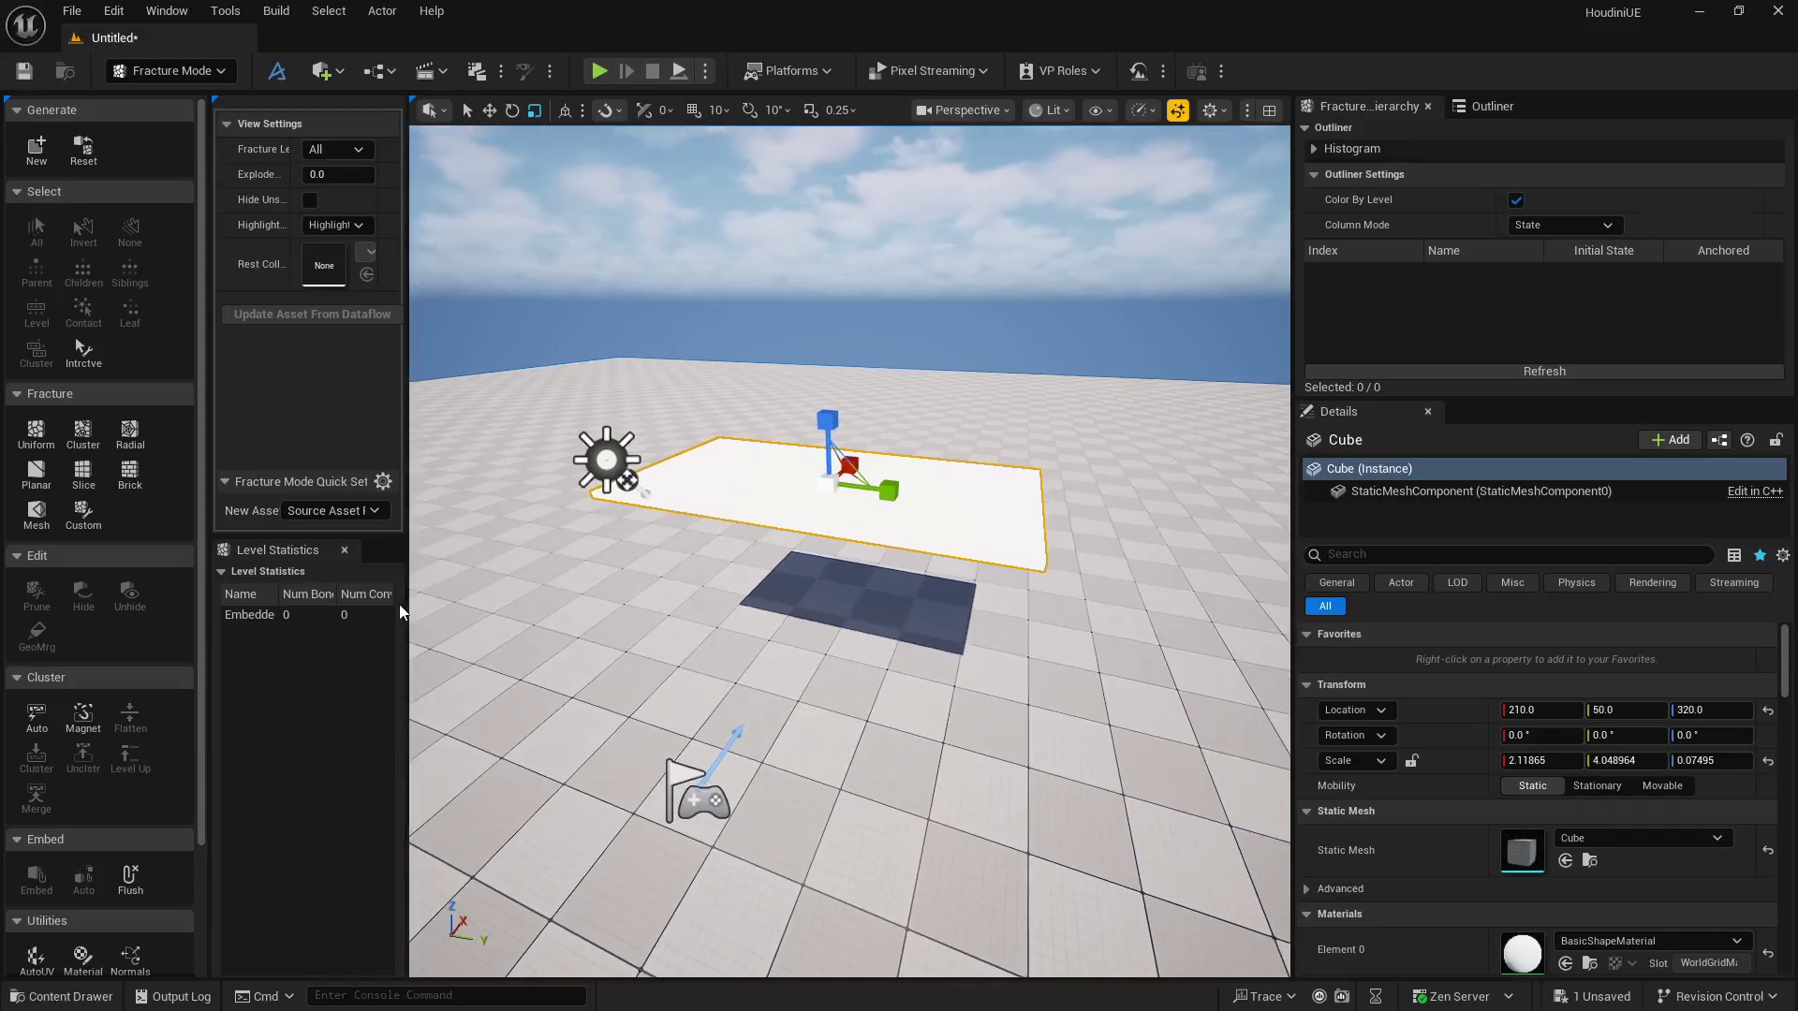
Create a geometry collection from the slab, saving it in a new Content subfolder named Chaos_Destruction.
drag(406, 611, 559, 611)
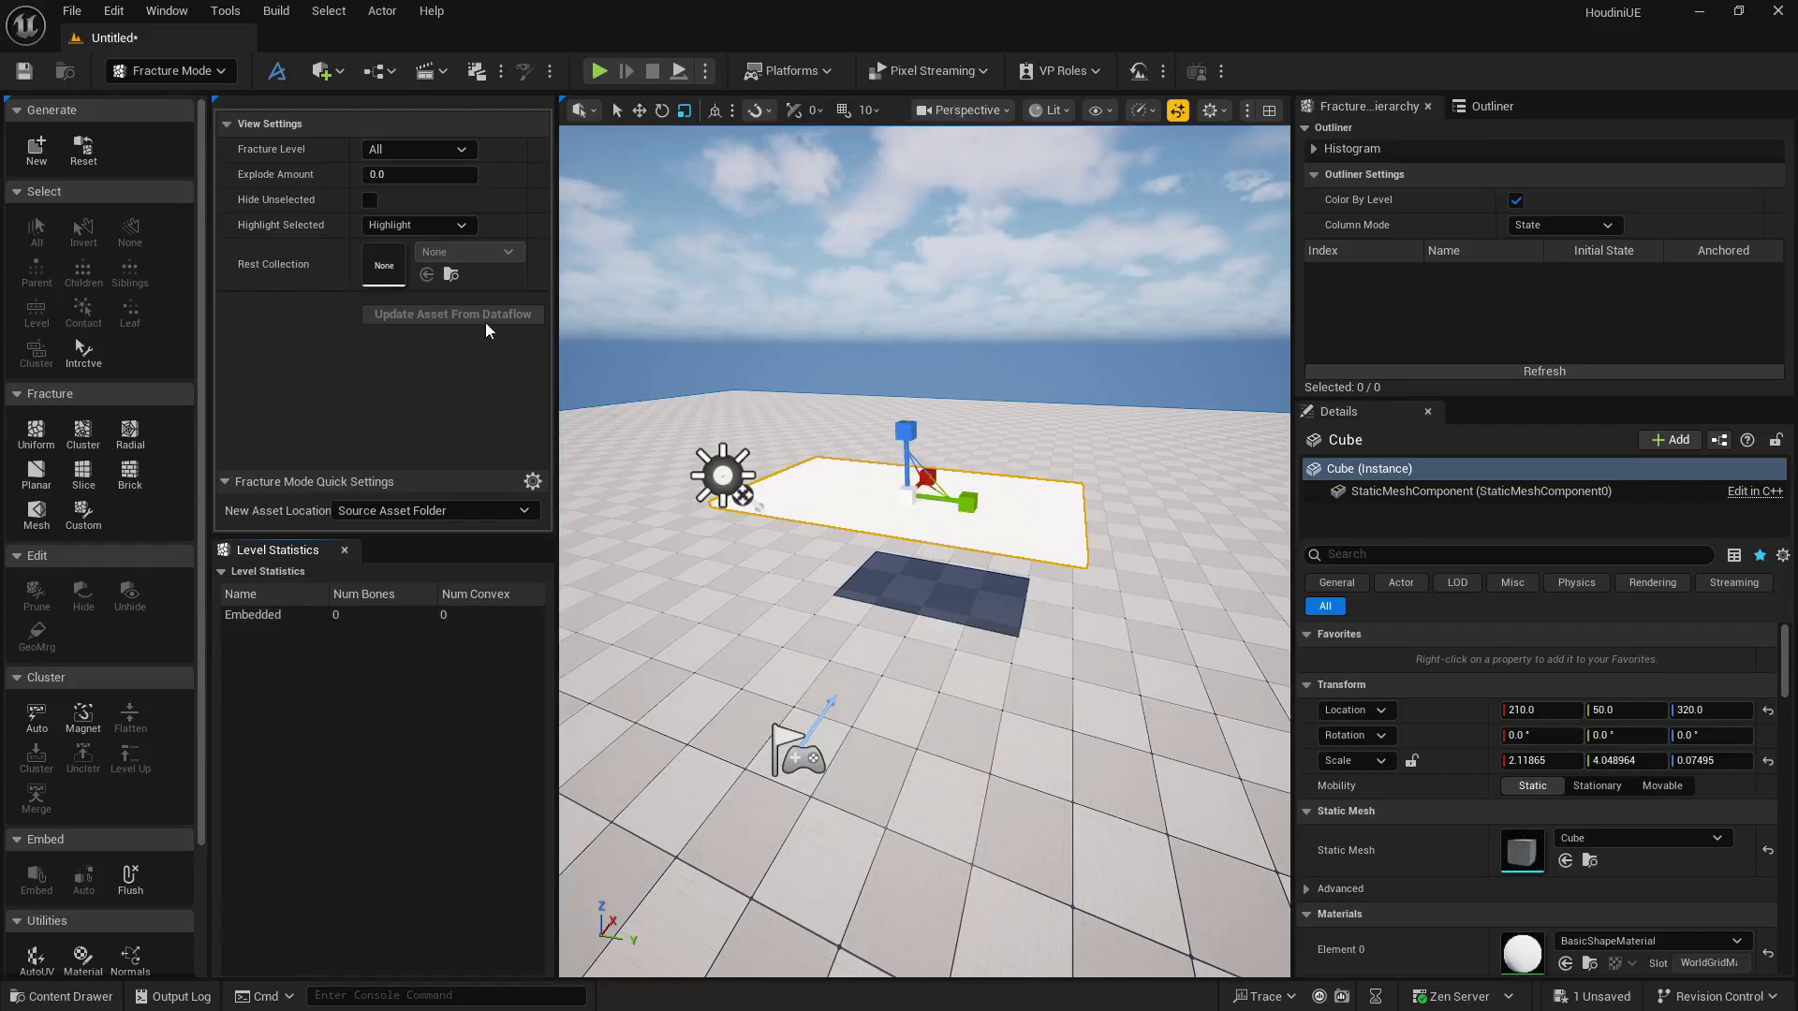
click(37, 150)
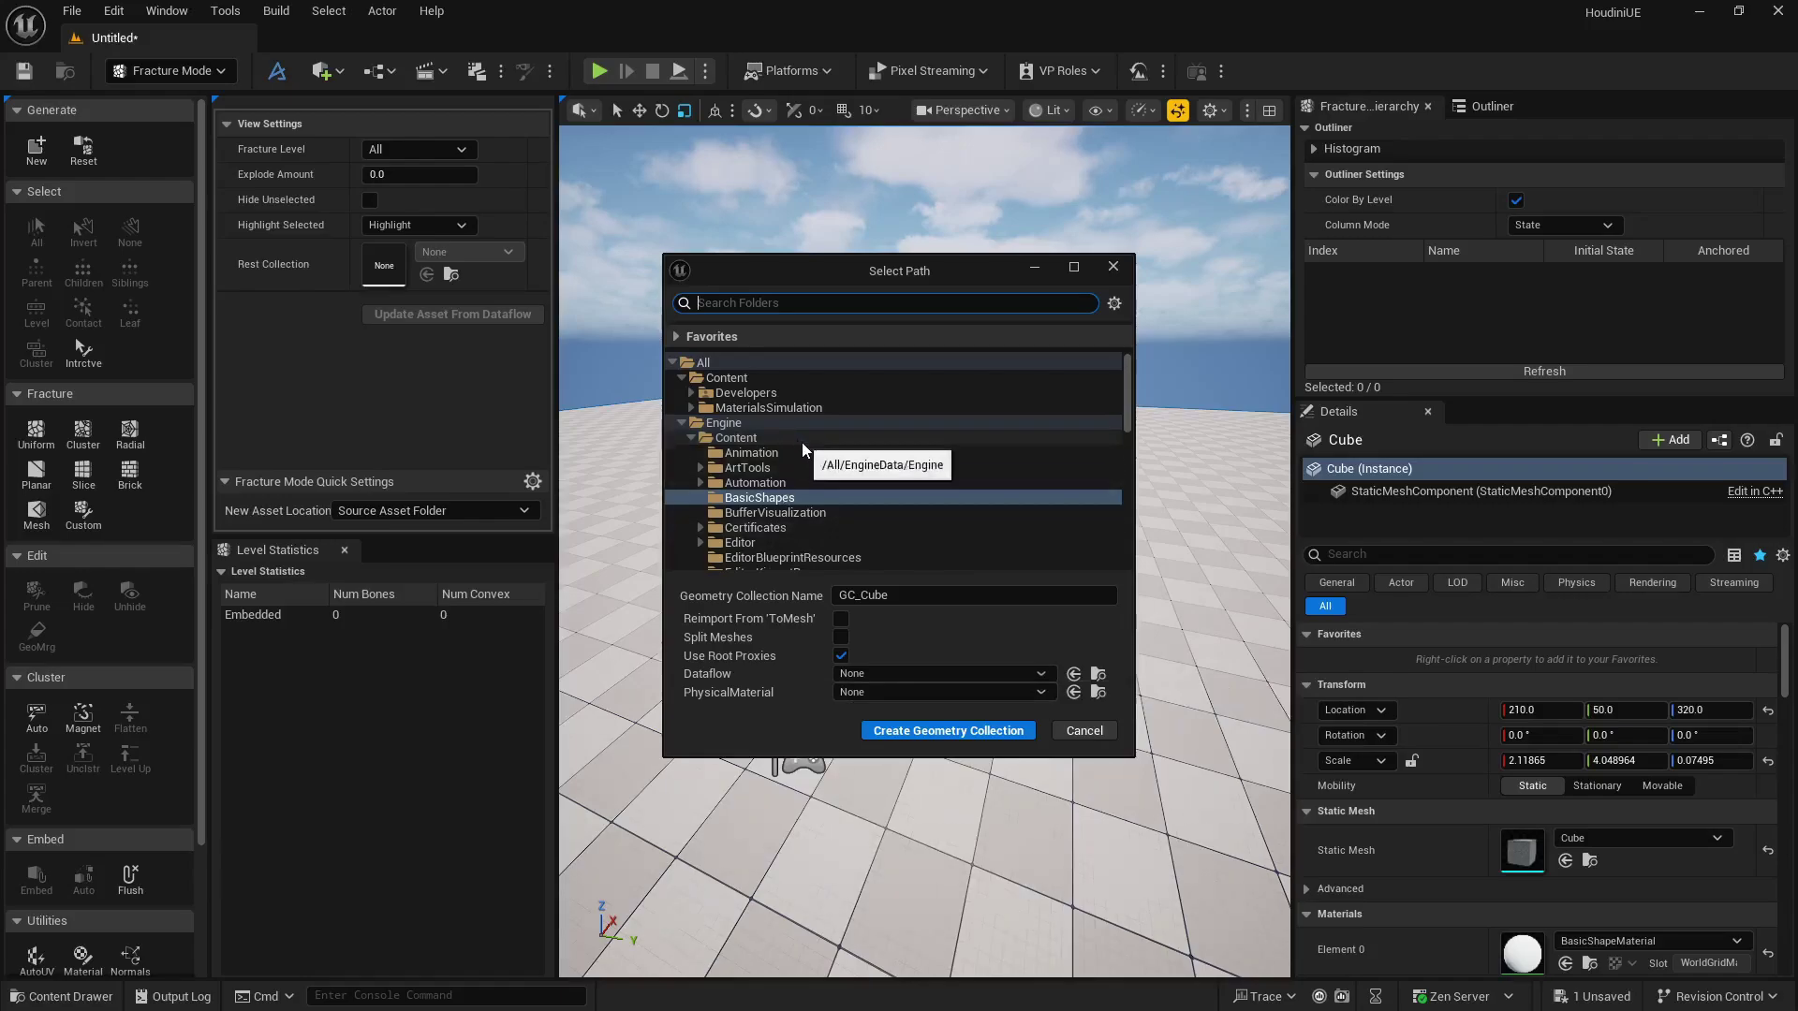
click(728, 379)
click(681, 422)
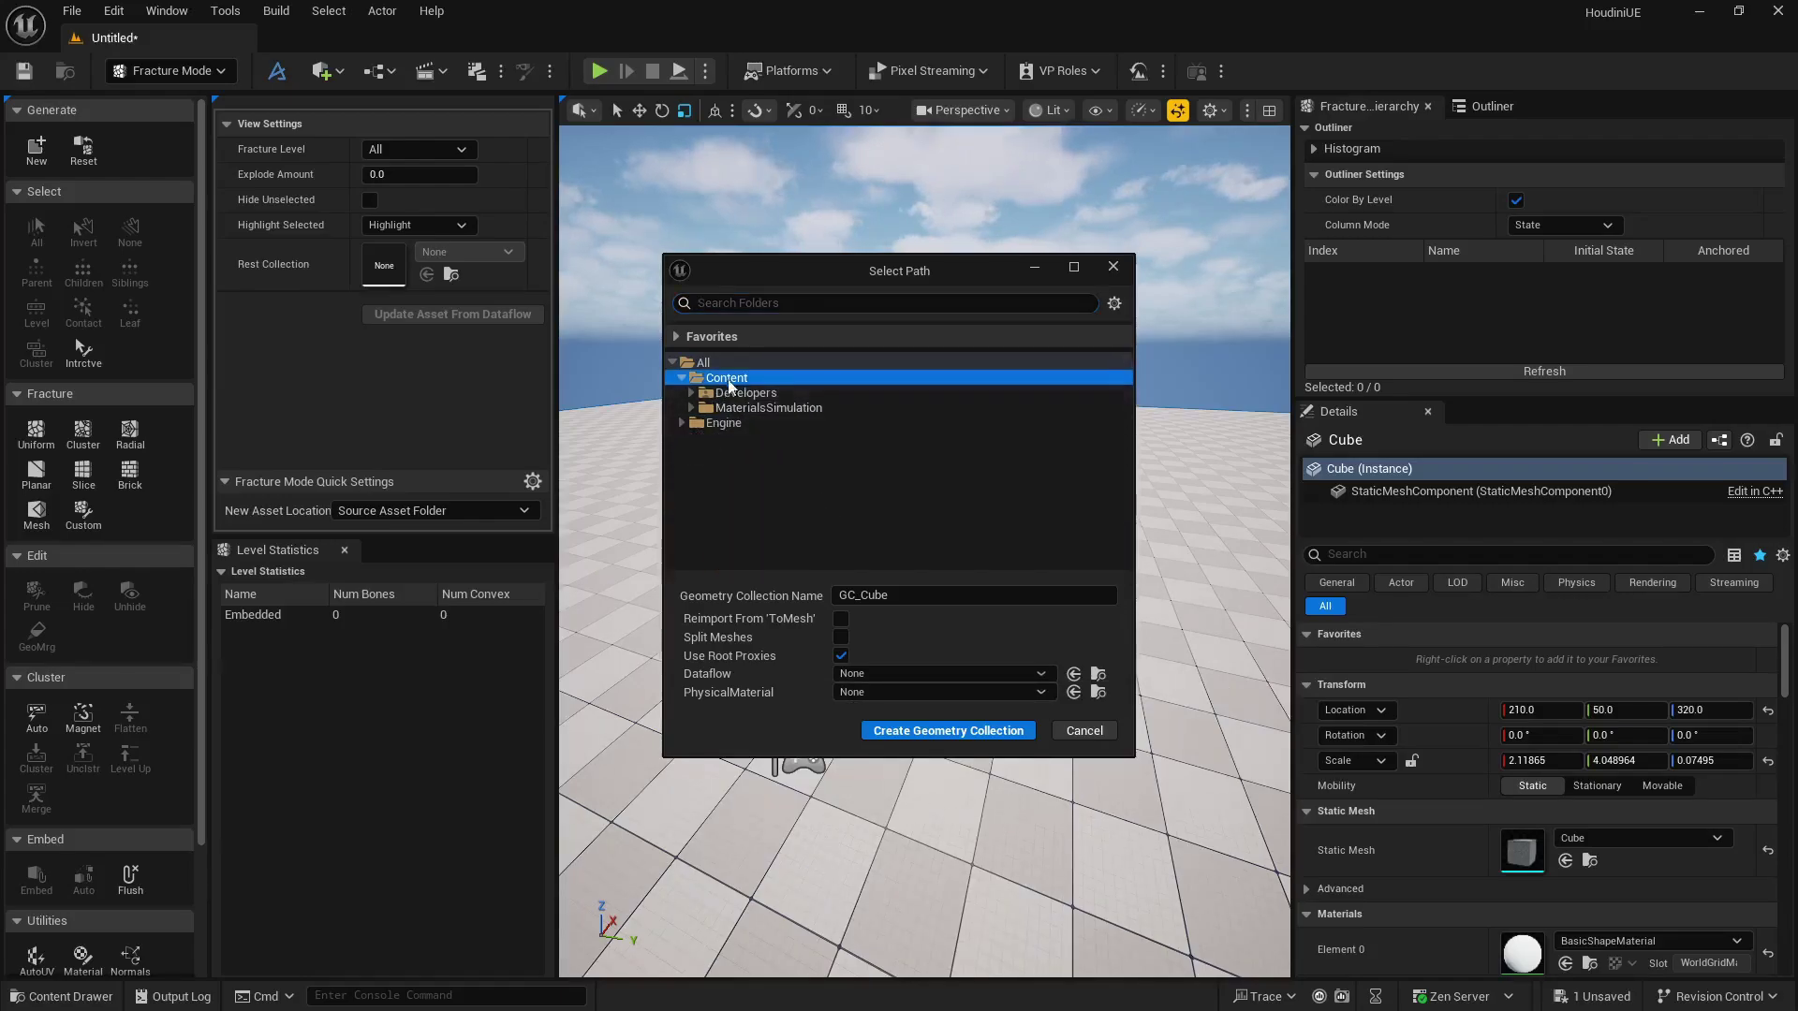
right_click(737, 379)
click(792, 394)
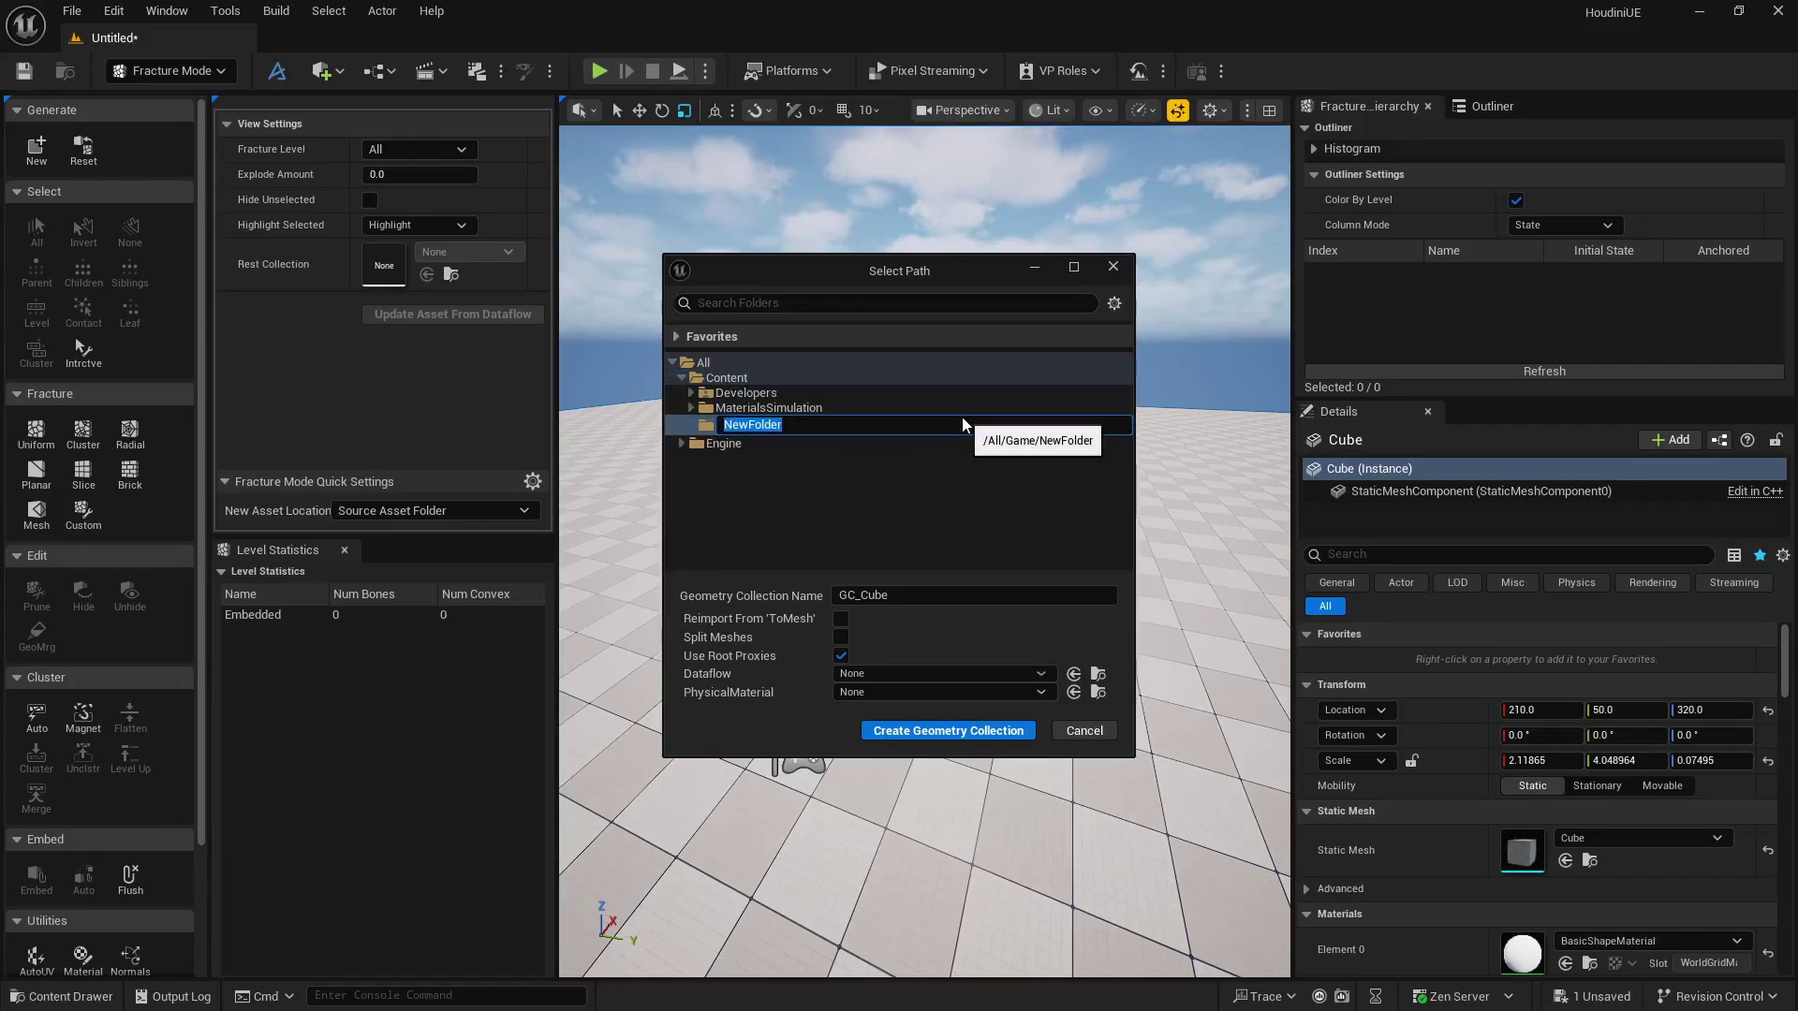
text(Chaos_Des)
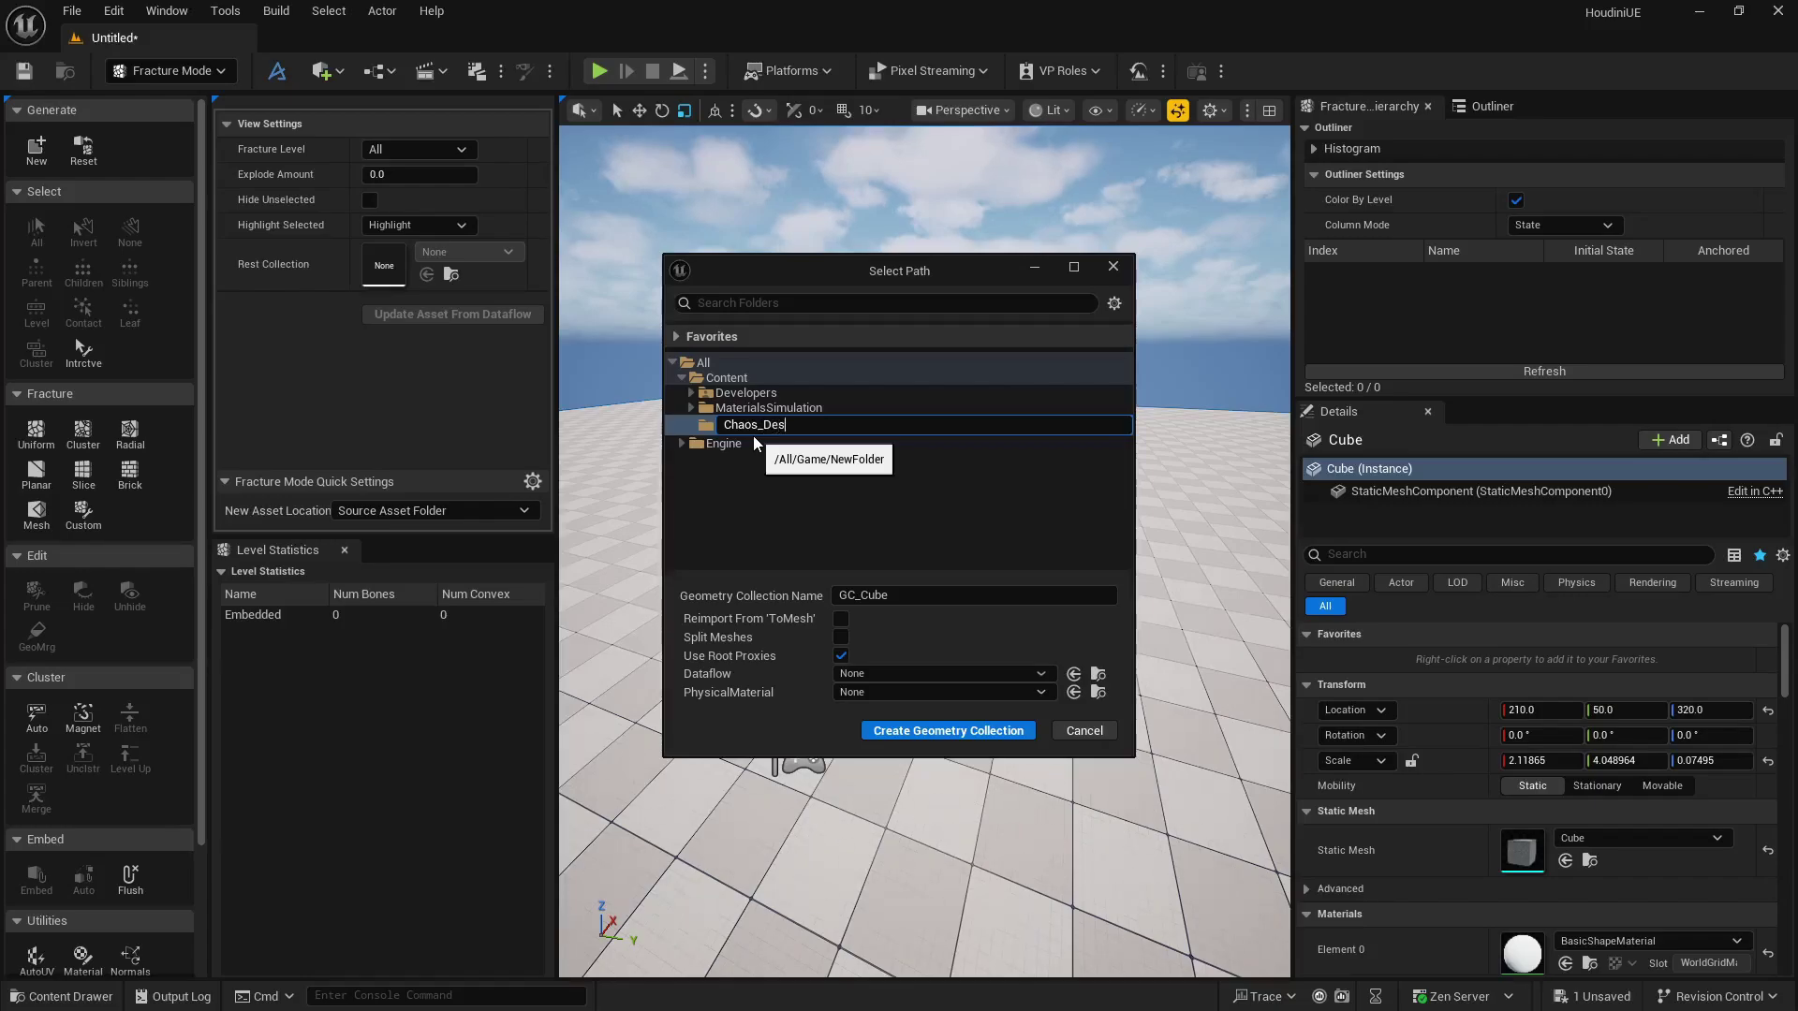
text(truction)
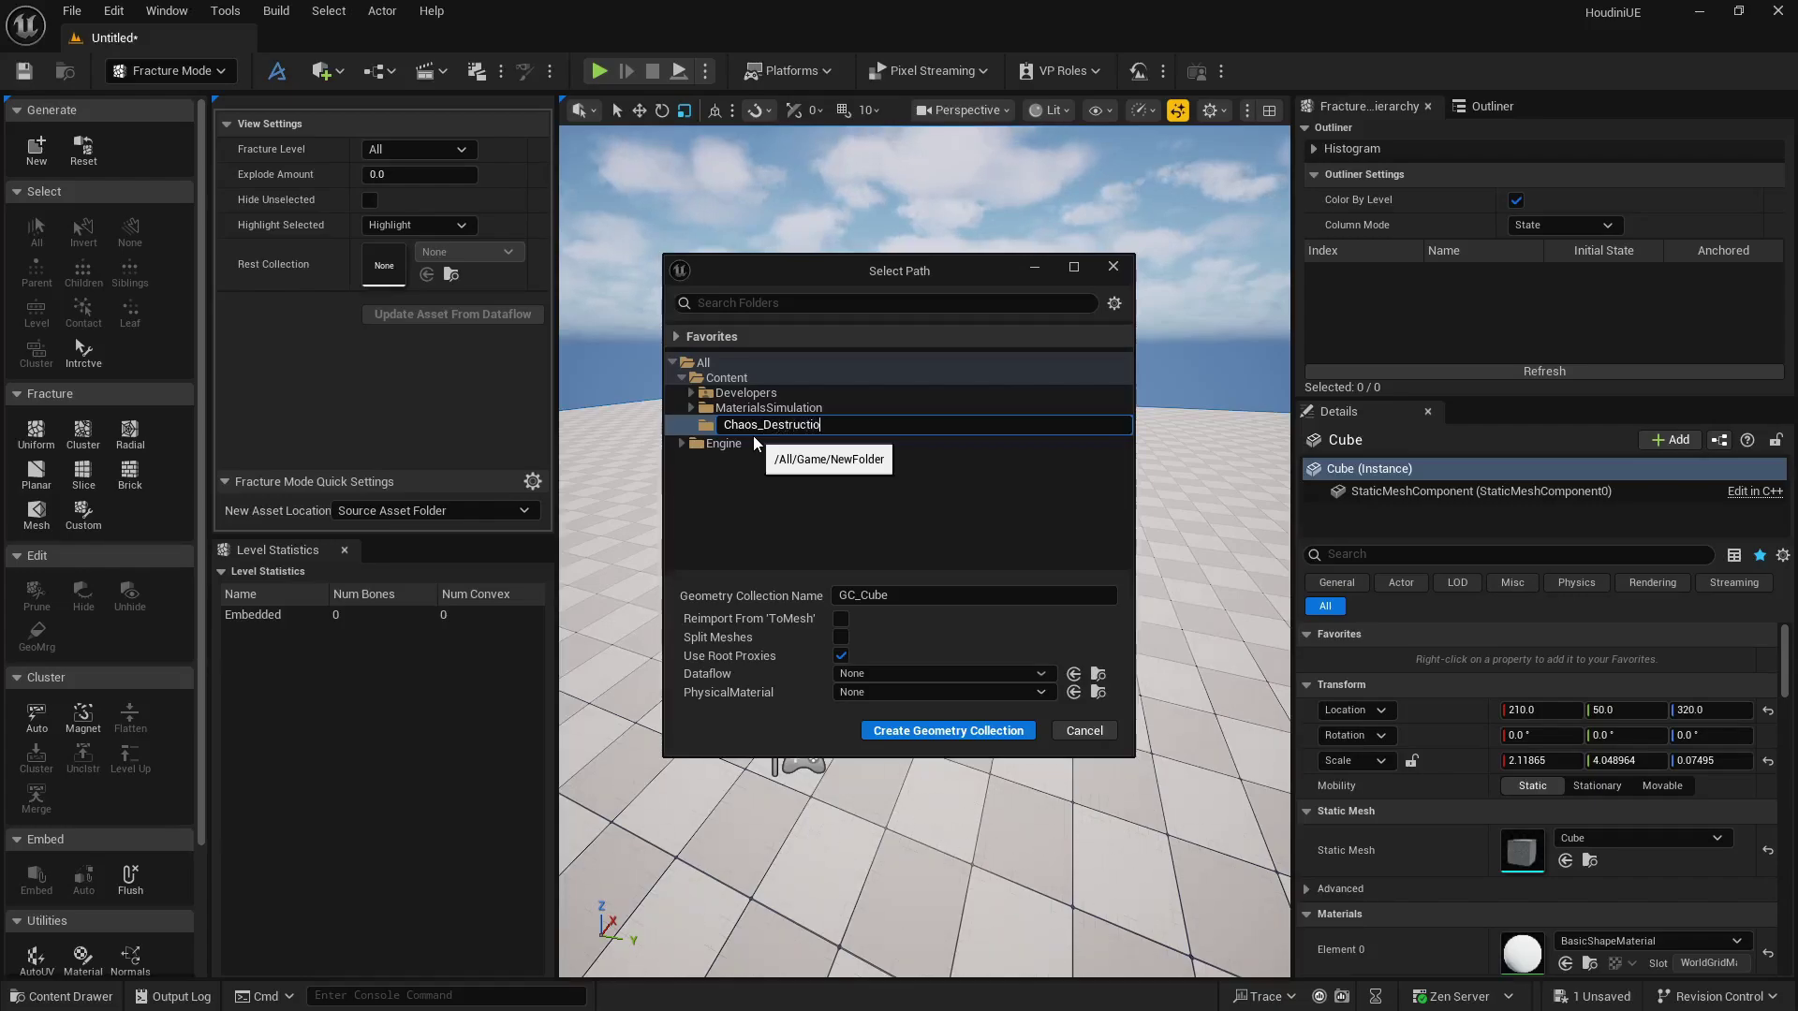
key(Return)
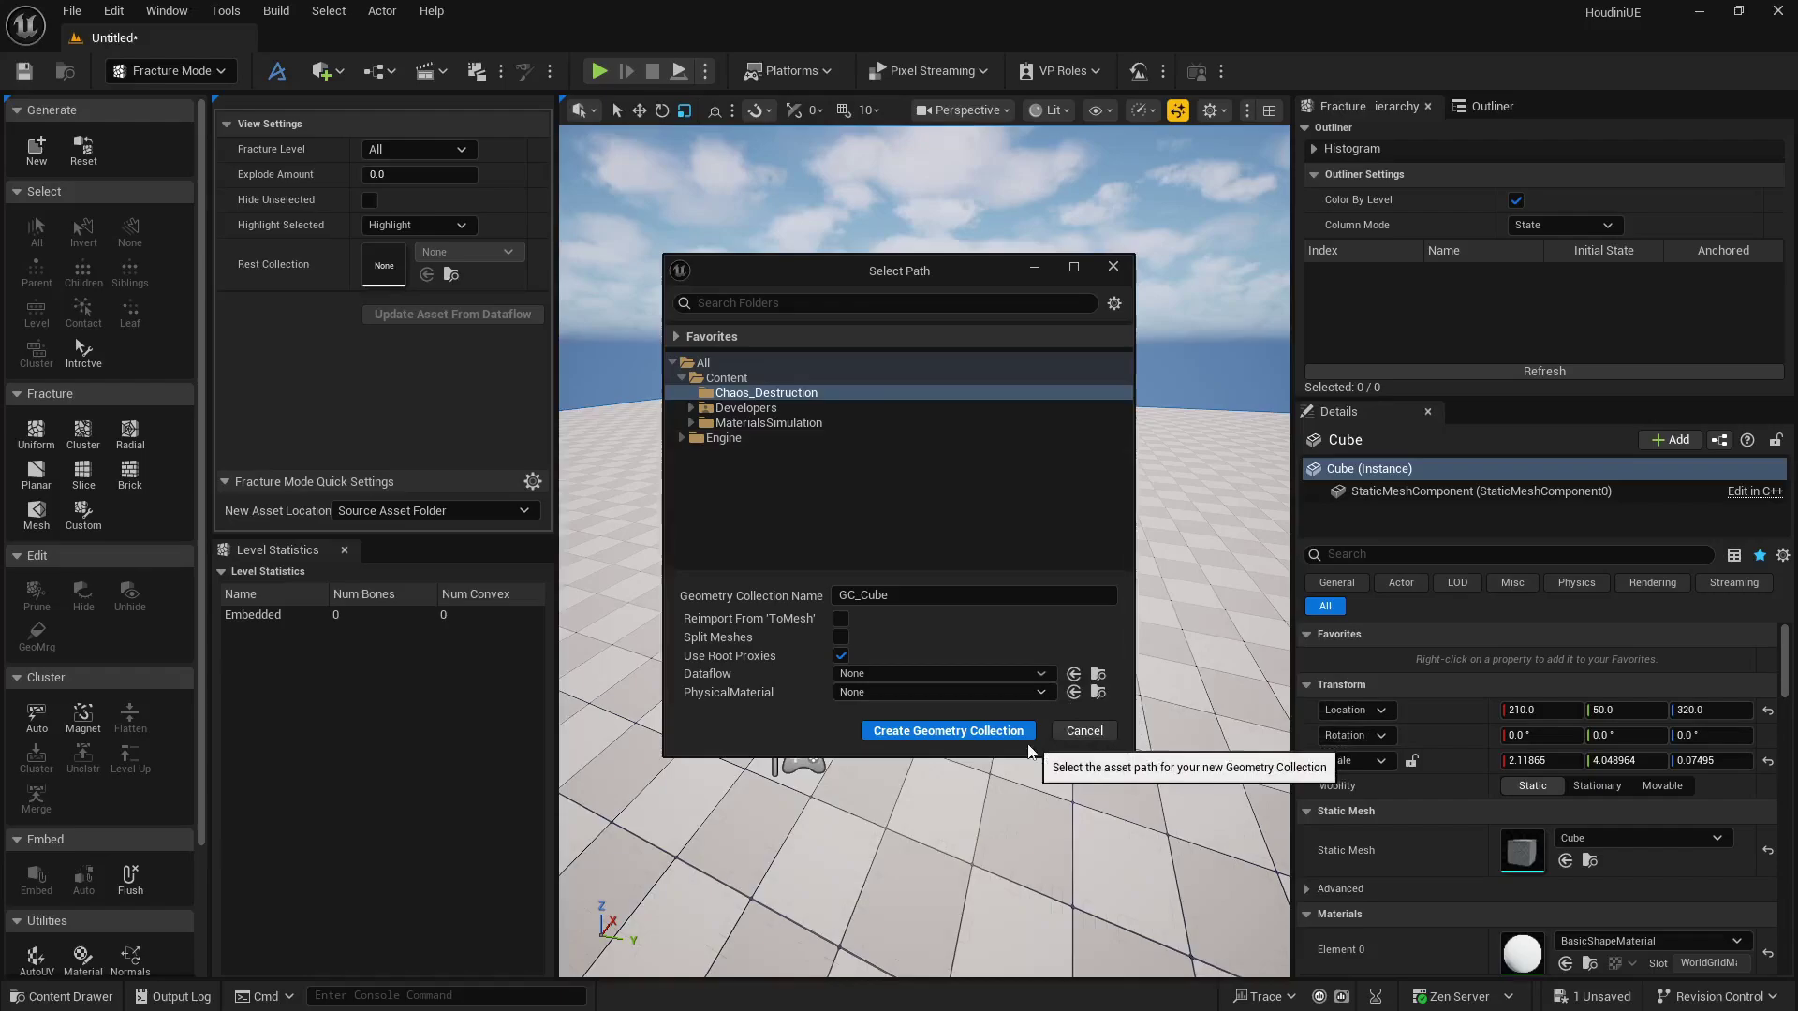
click(983, 729)
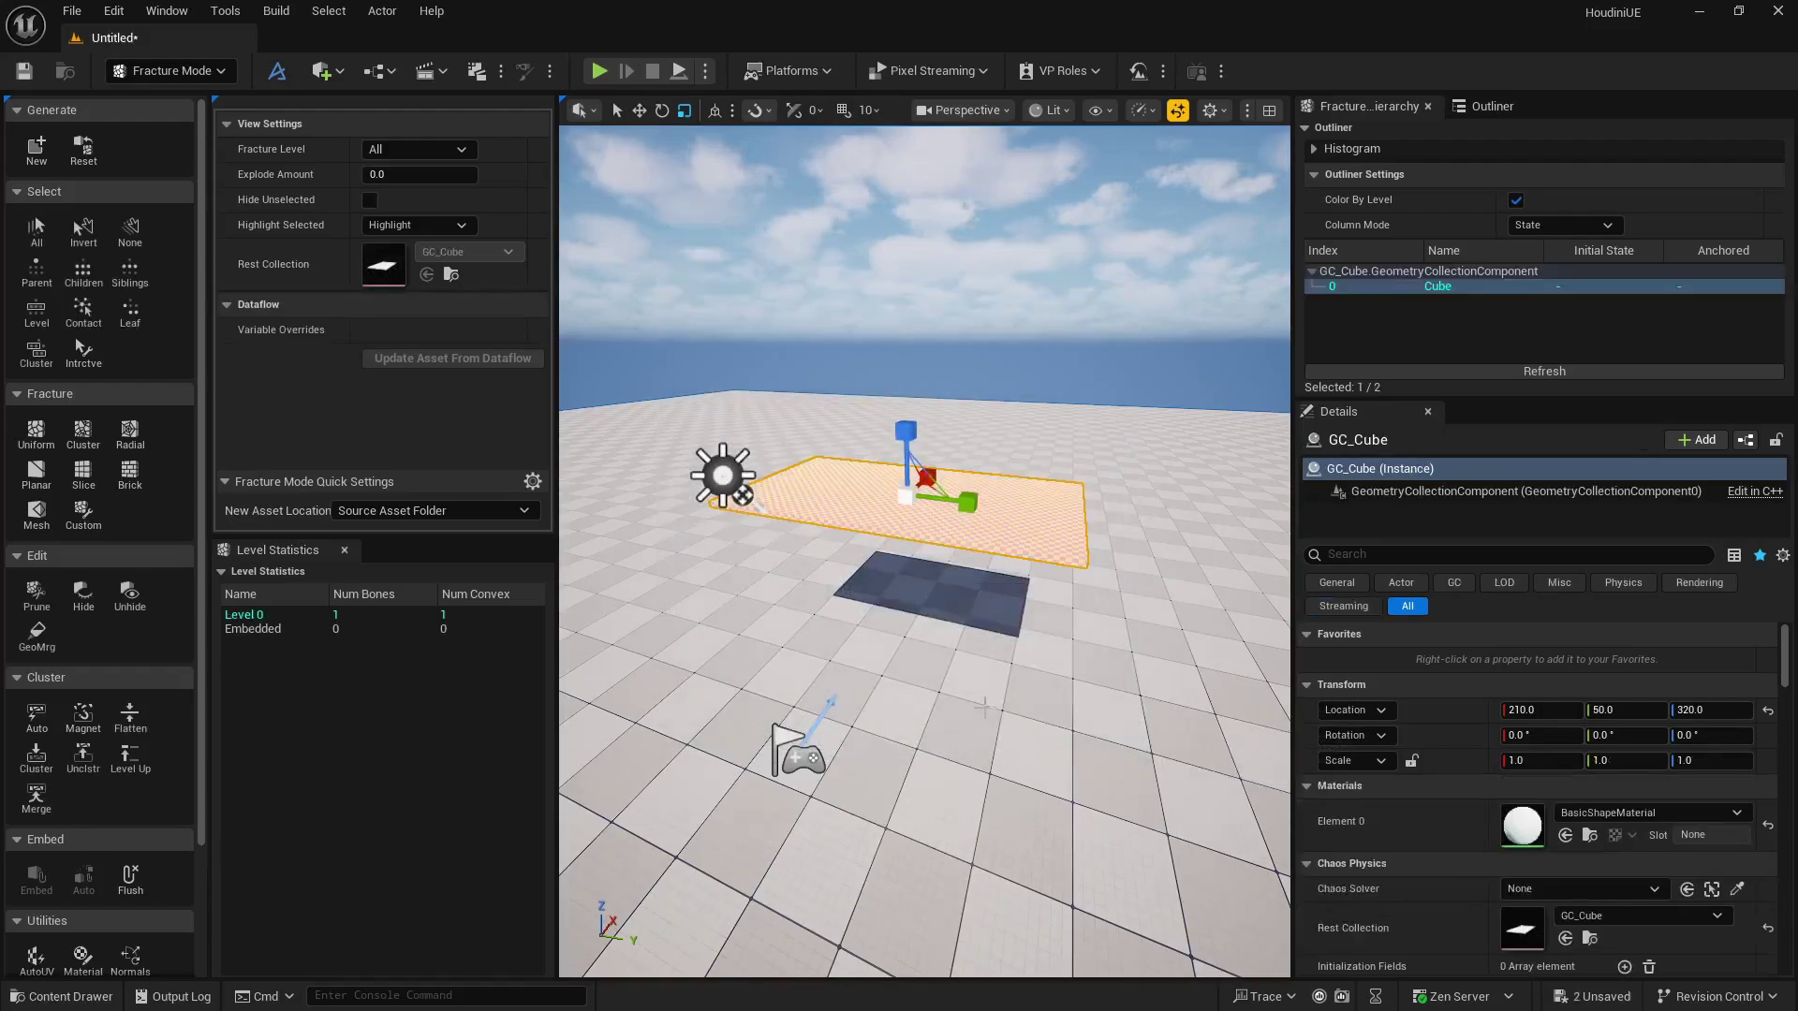
Locate GC_Cube in the level's actor list and examine its Chaos Physics and physics properties.
click(1025, 345)
key(w)
right_drag(1026, 345, 1056, 373)
key(e)
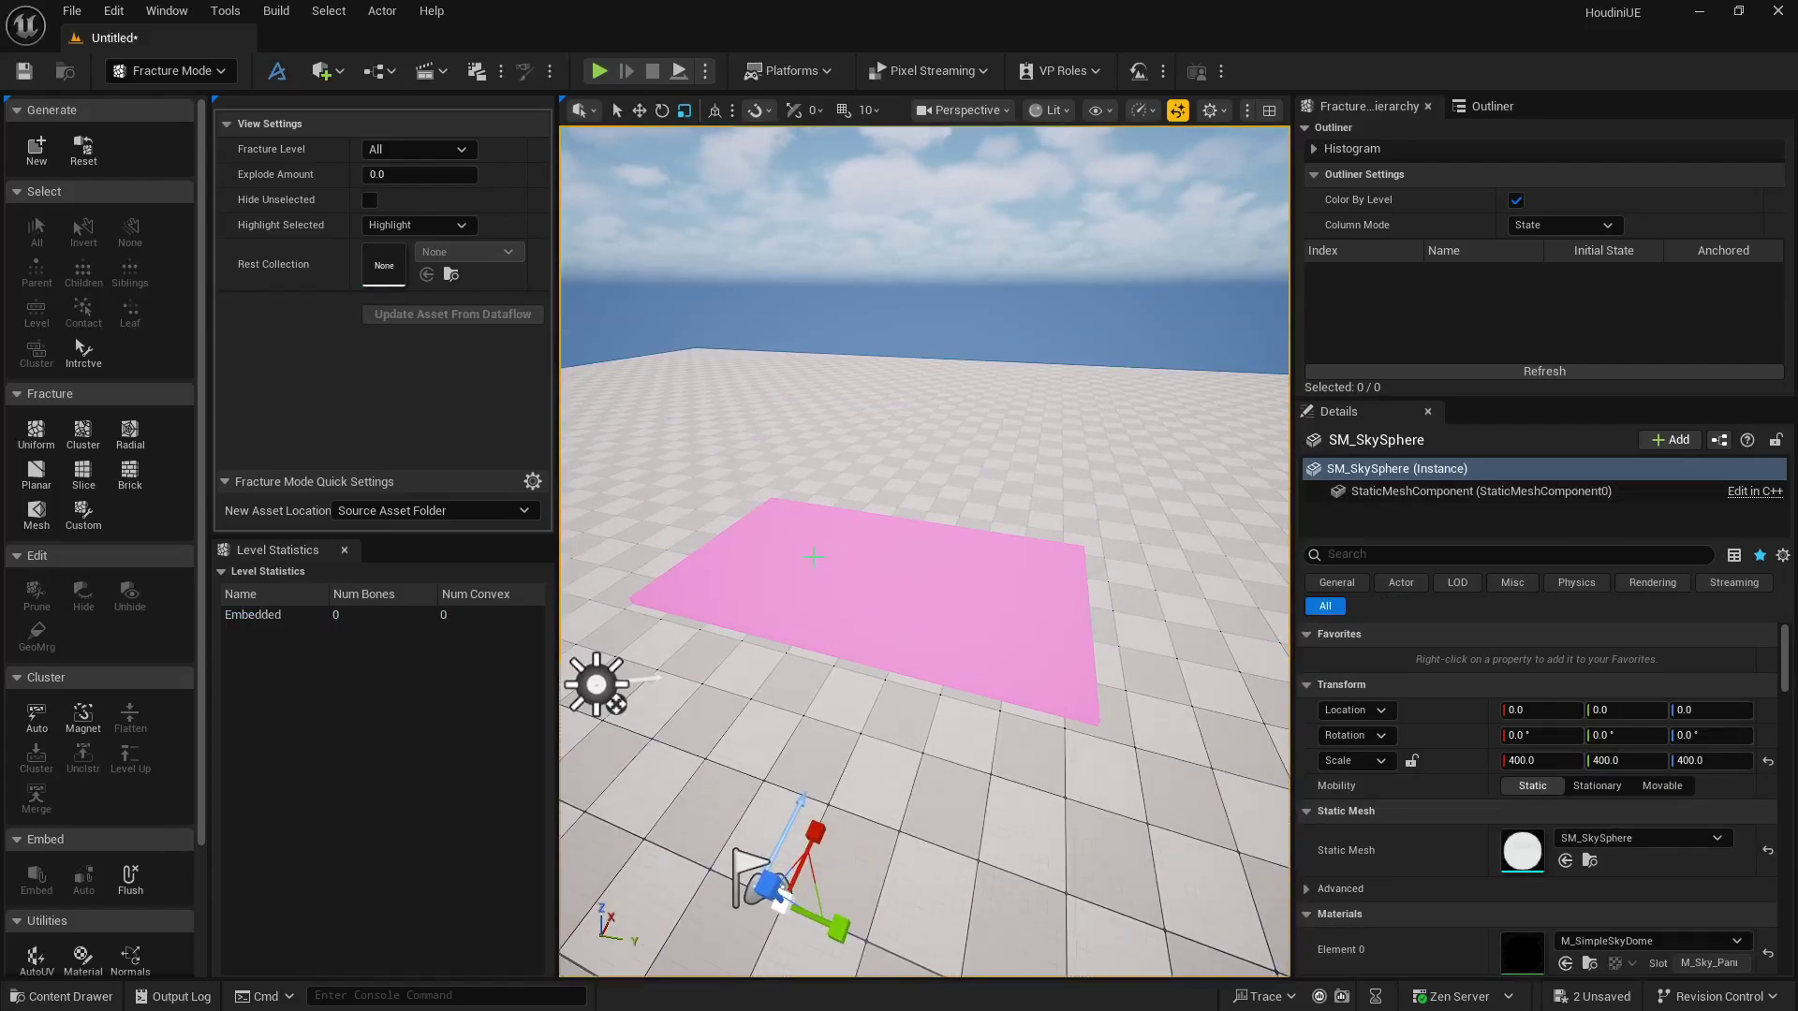
click(1496, 109)
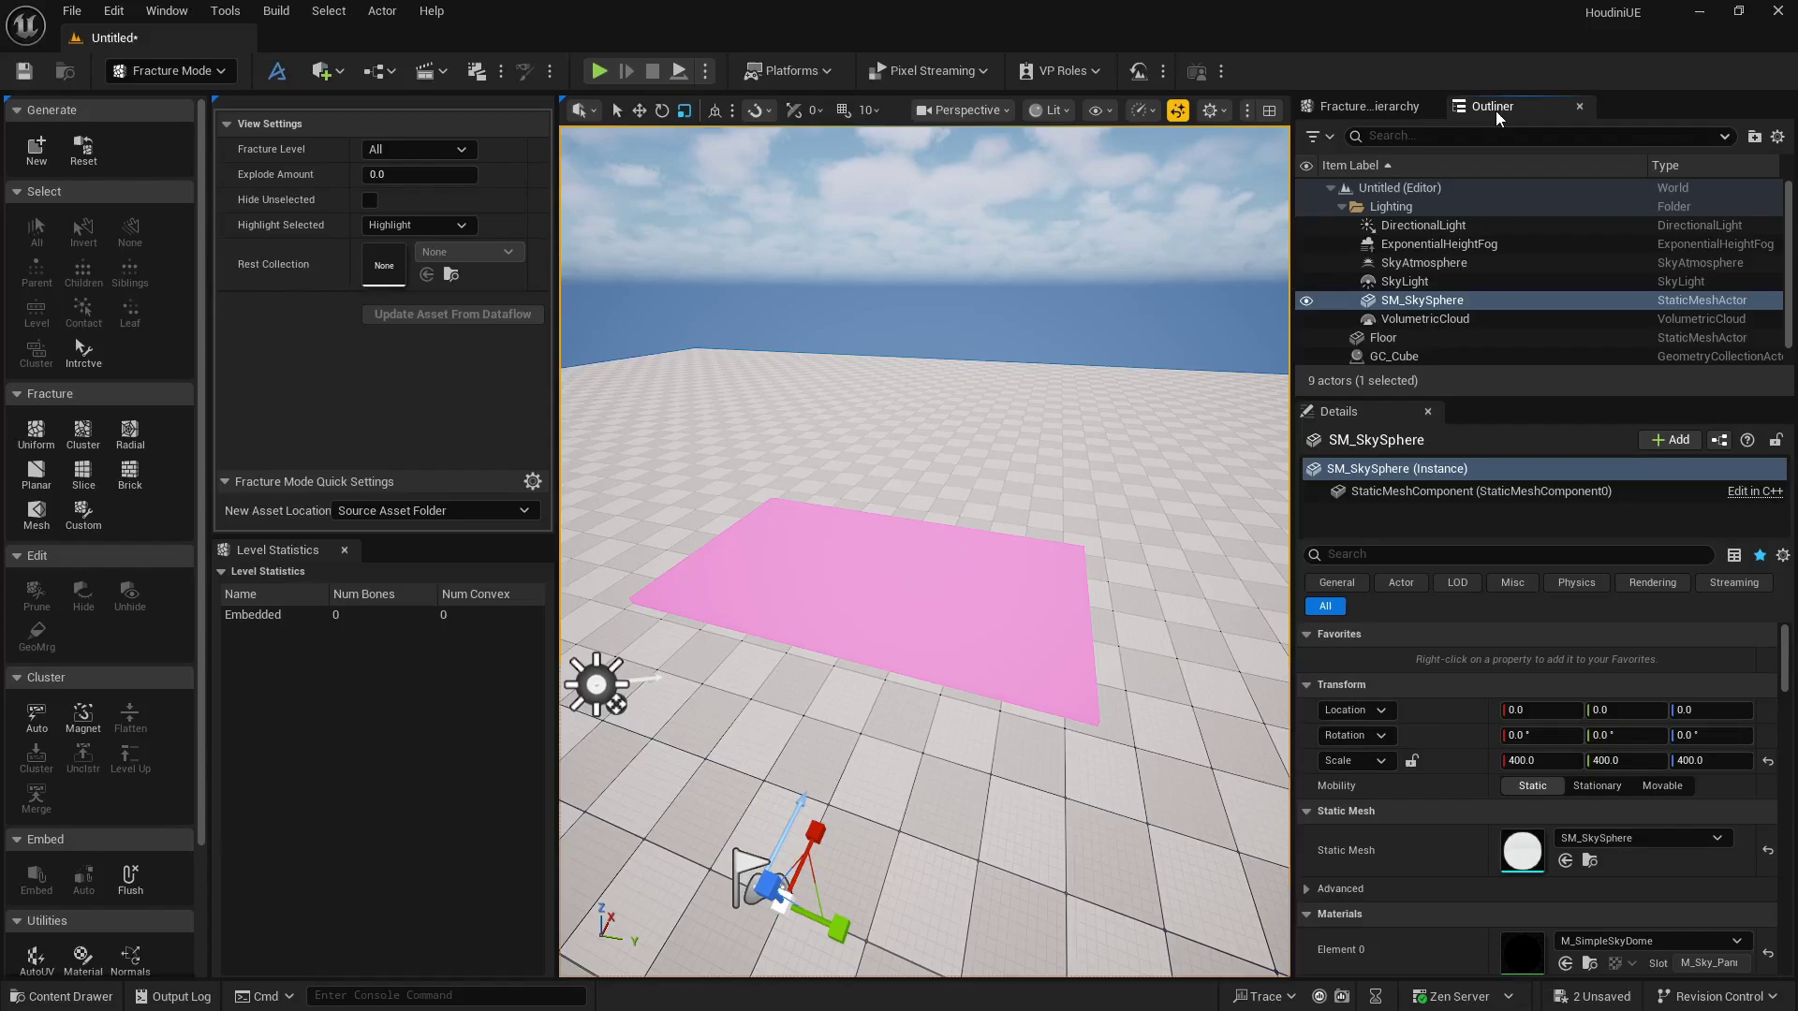
click(1394, 110)
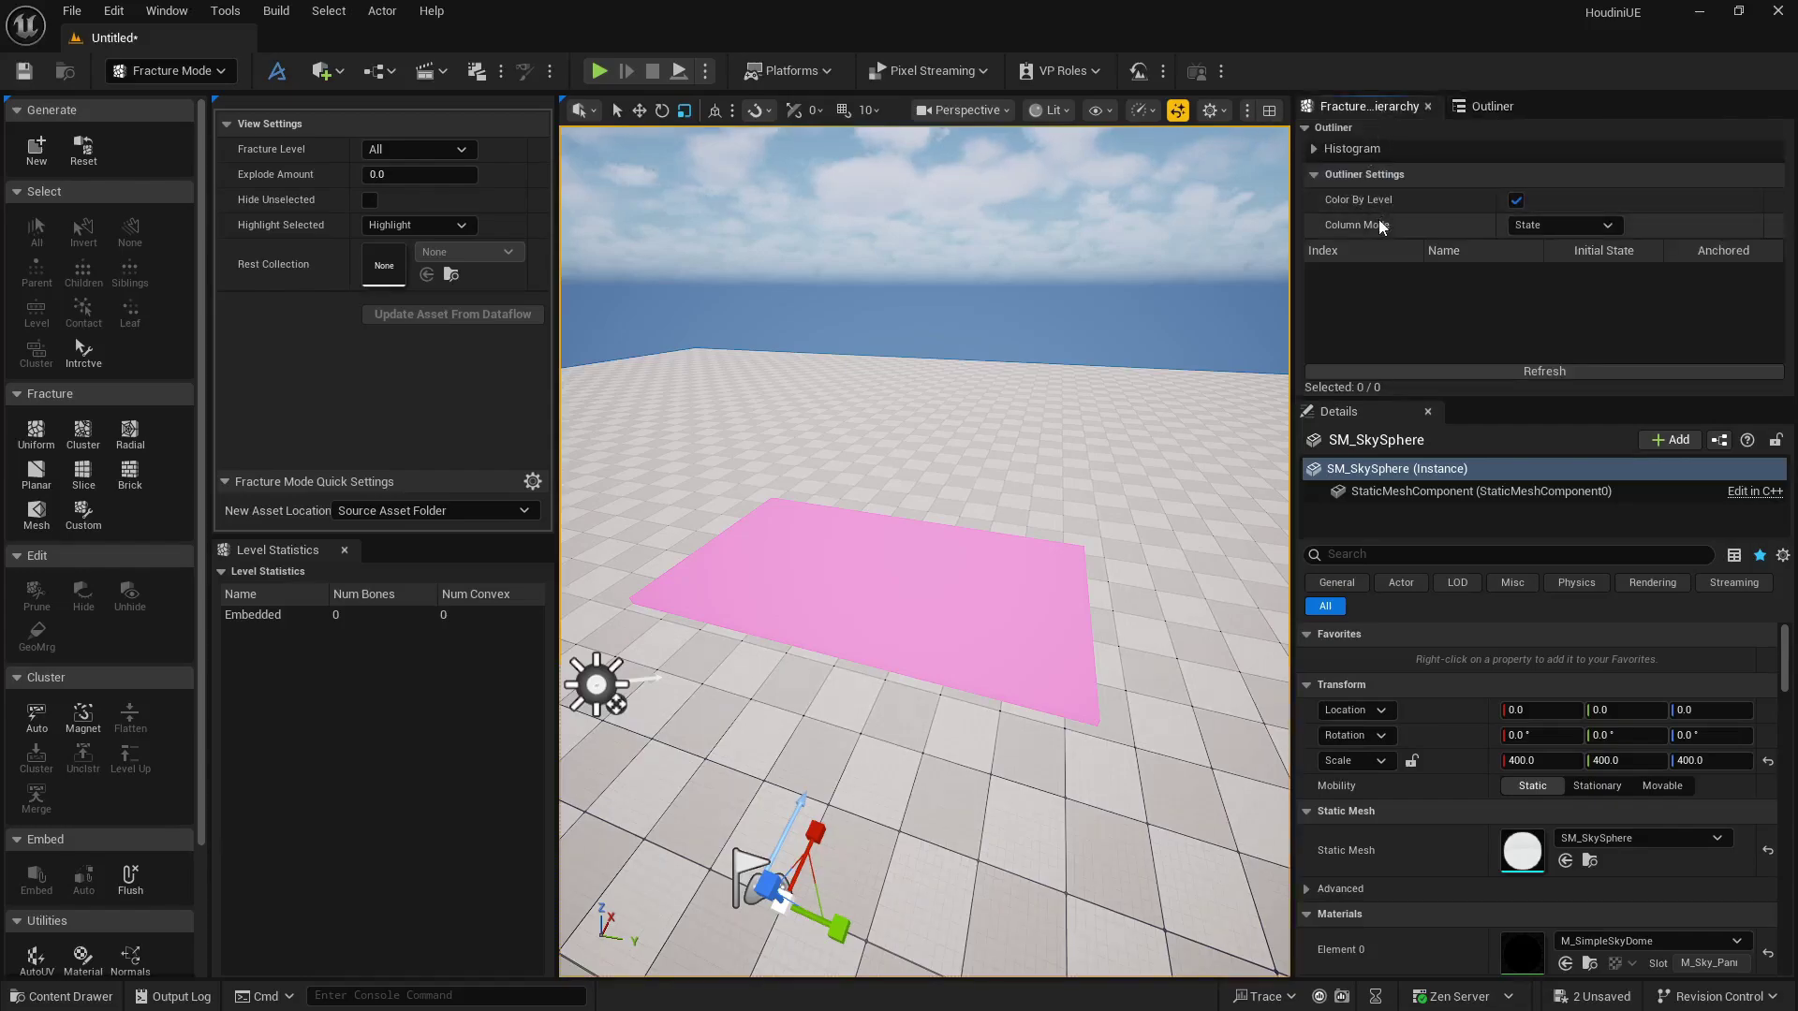
click(1492, 107)
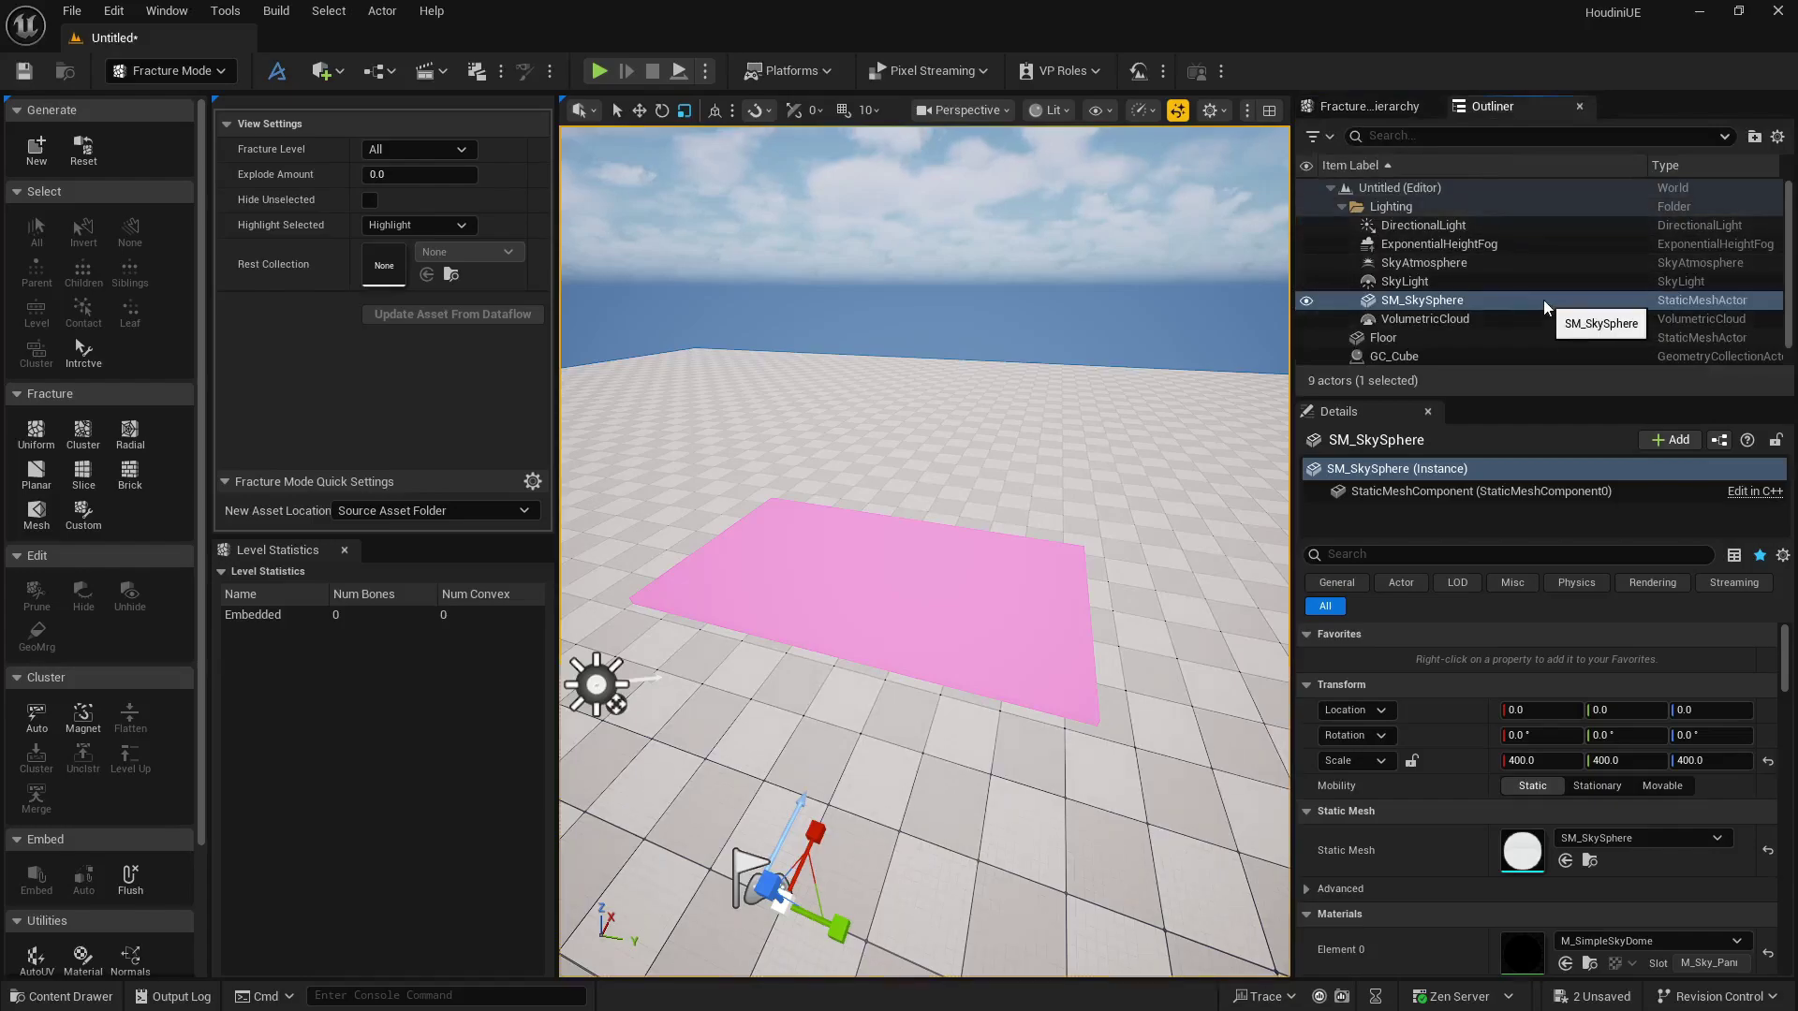
scroll(1543, 300, down, 1)
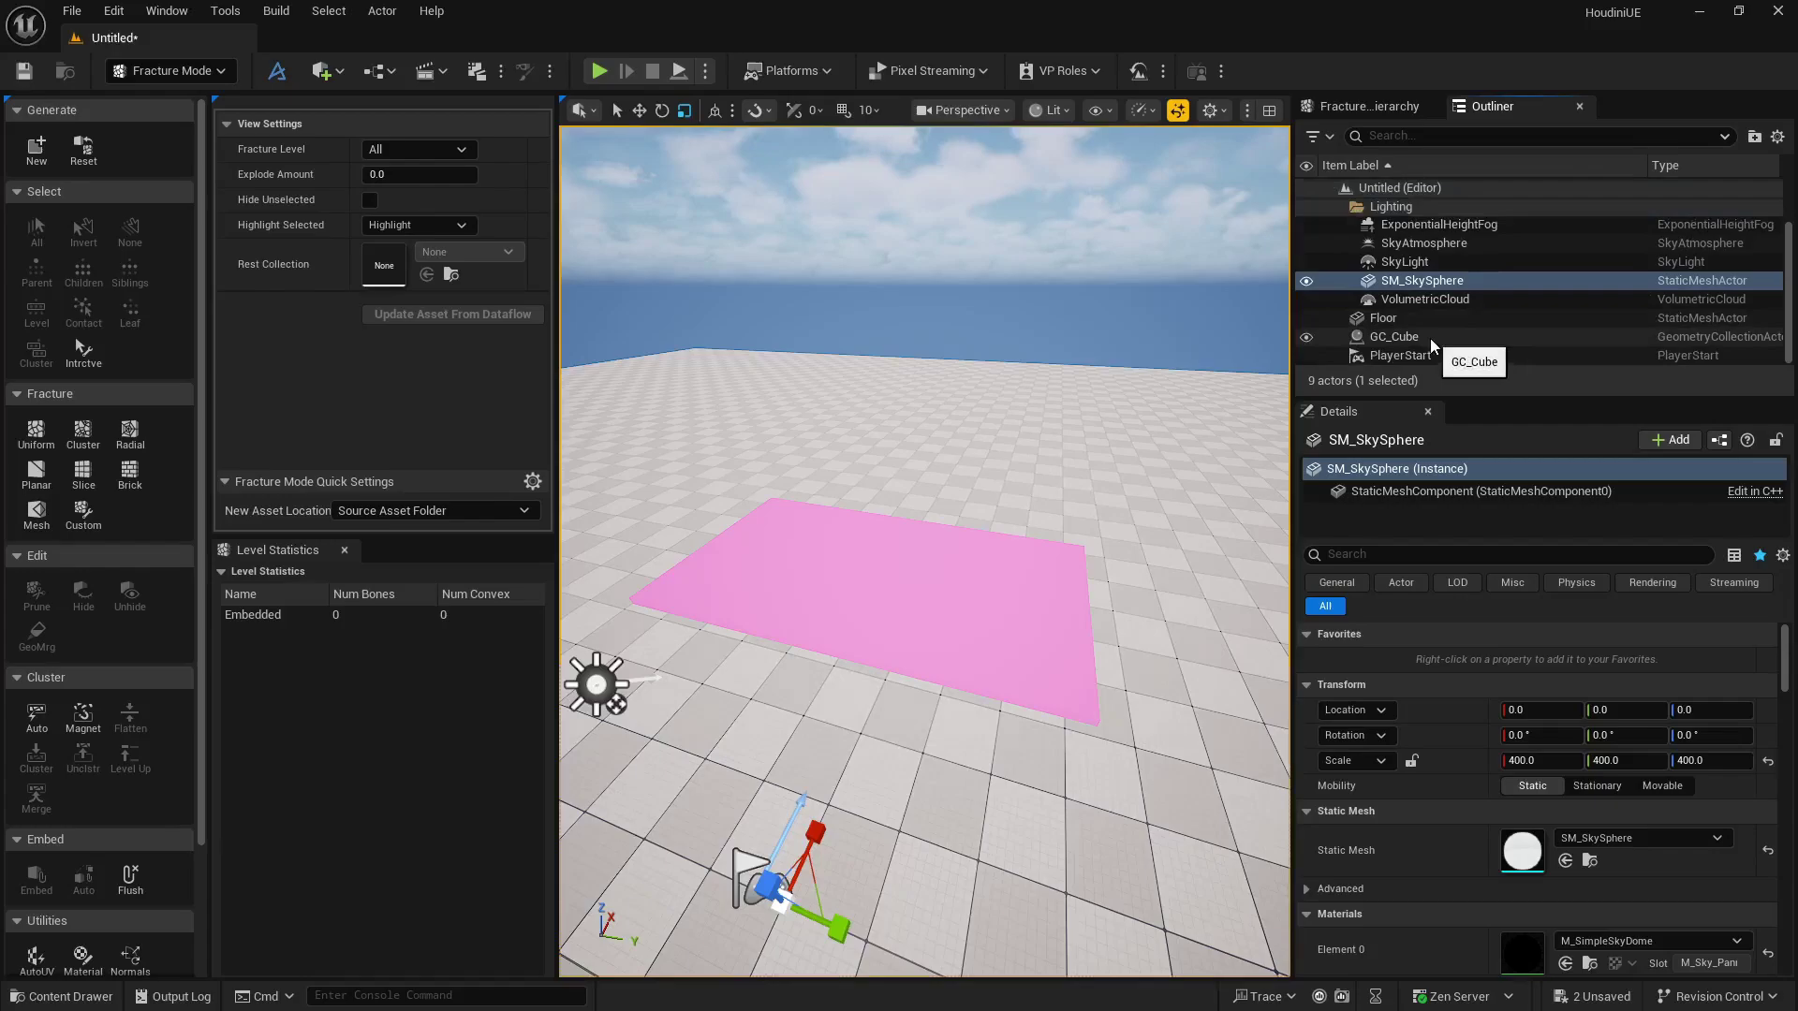
click(1430, 339)
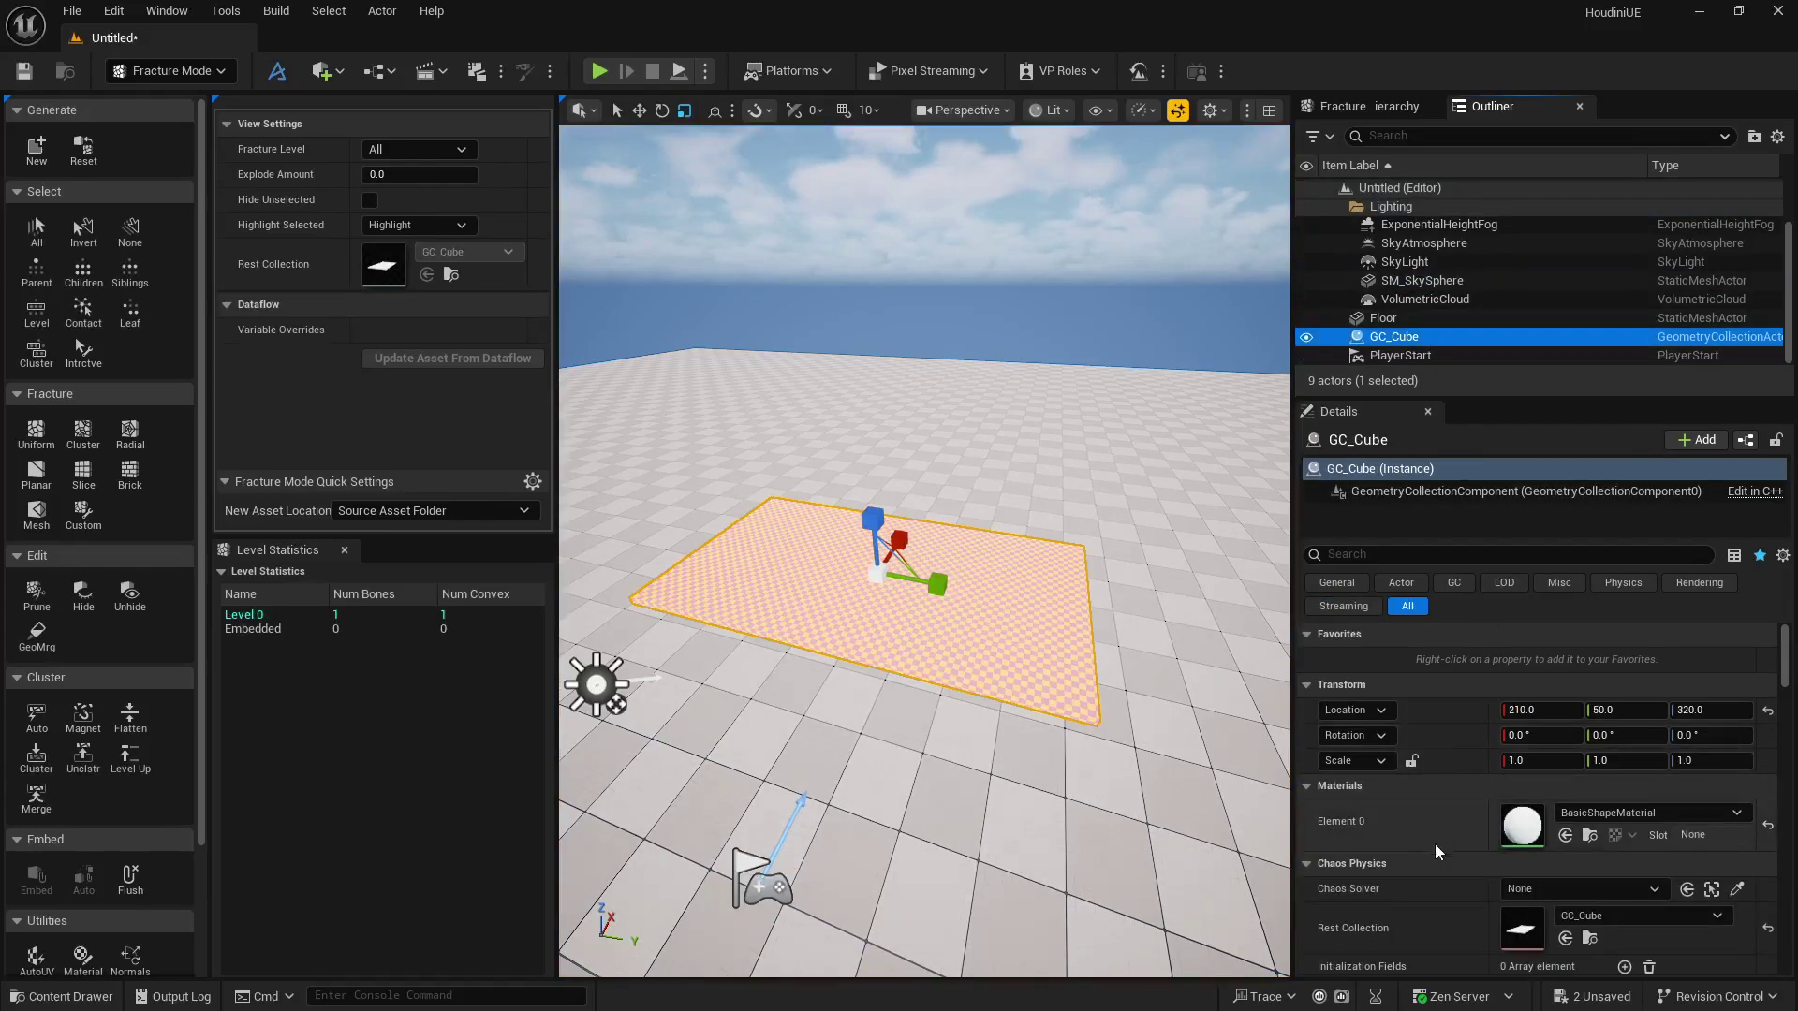
scroll(1434, 844, down, 5)
scroll(1430, 833, up, 2)
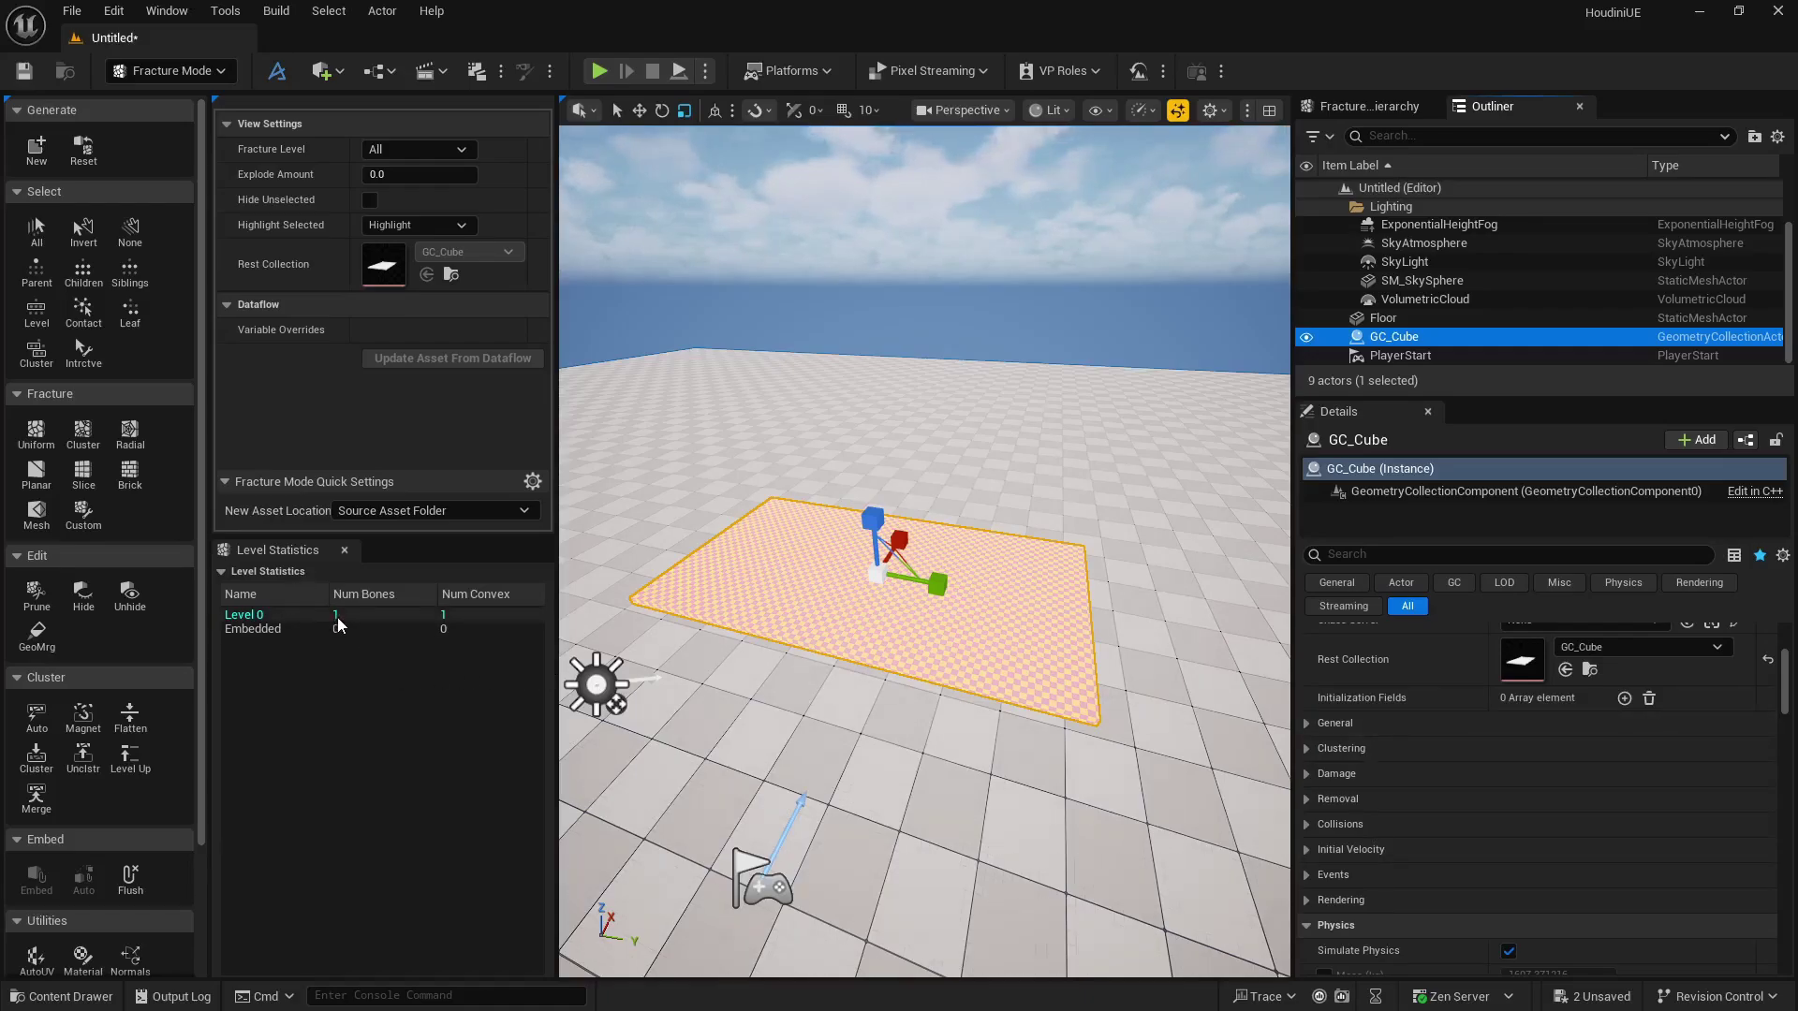
Run the level in Simulate mode to check how the unfractured slab falls, and stop the simulation.
click(927, 326)
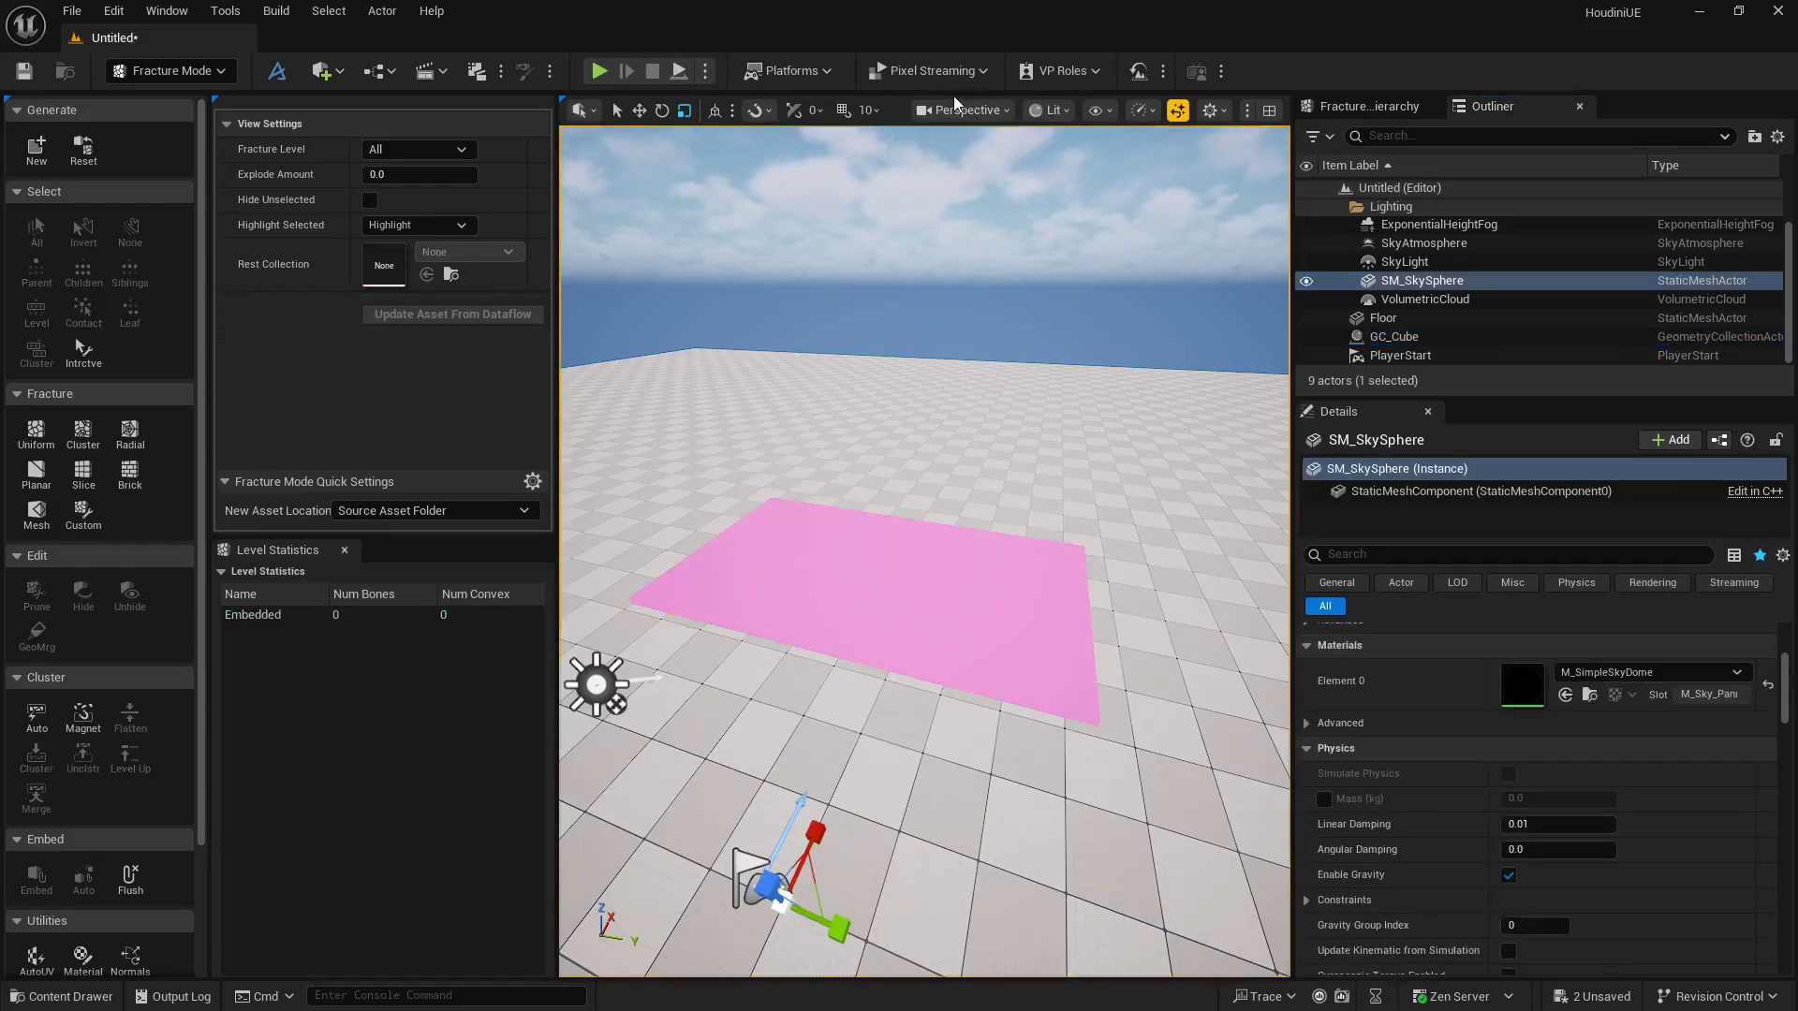
click(707, 72)
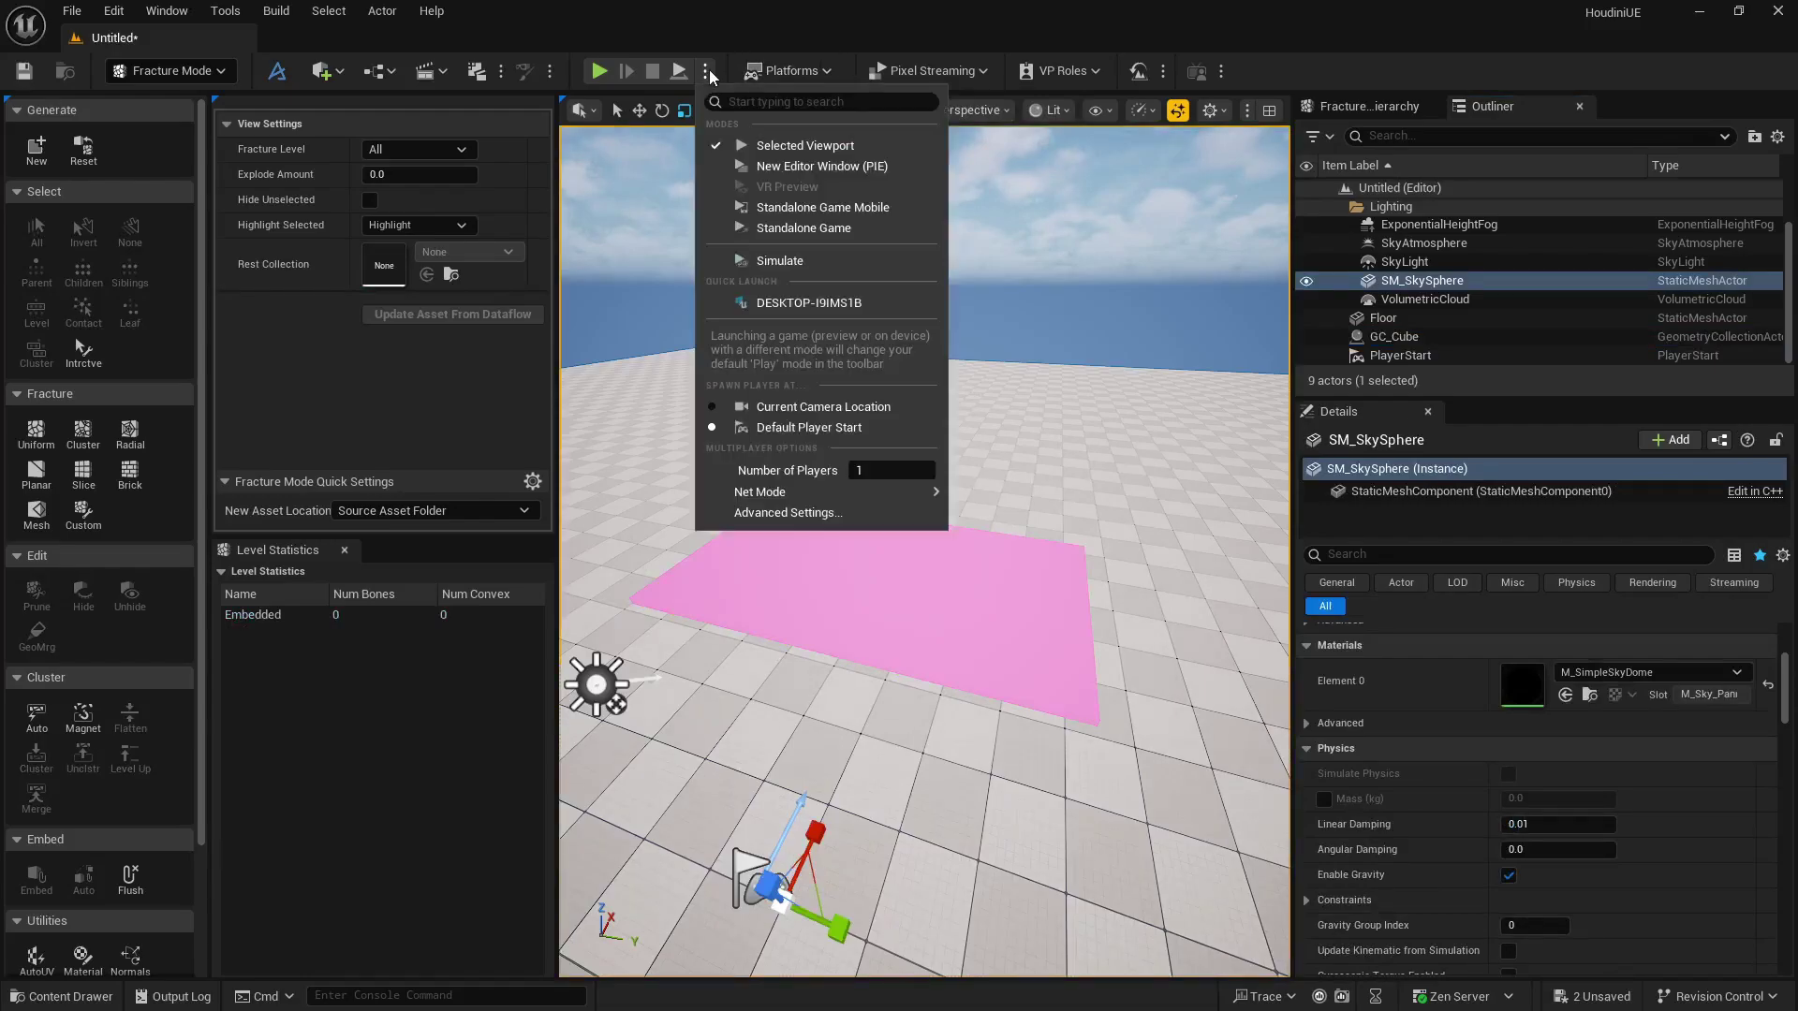
click(794, 262)
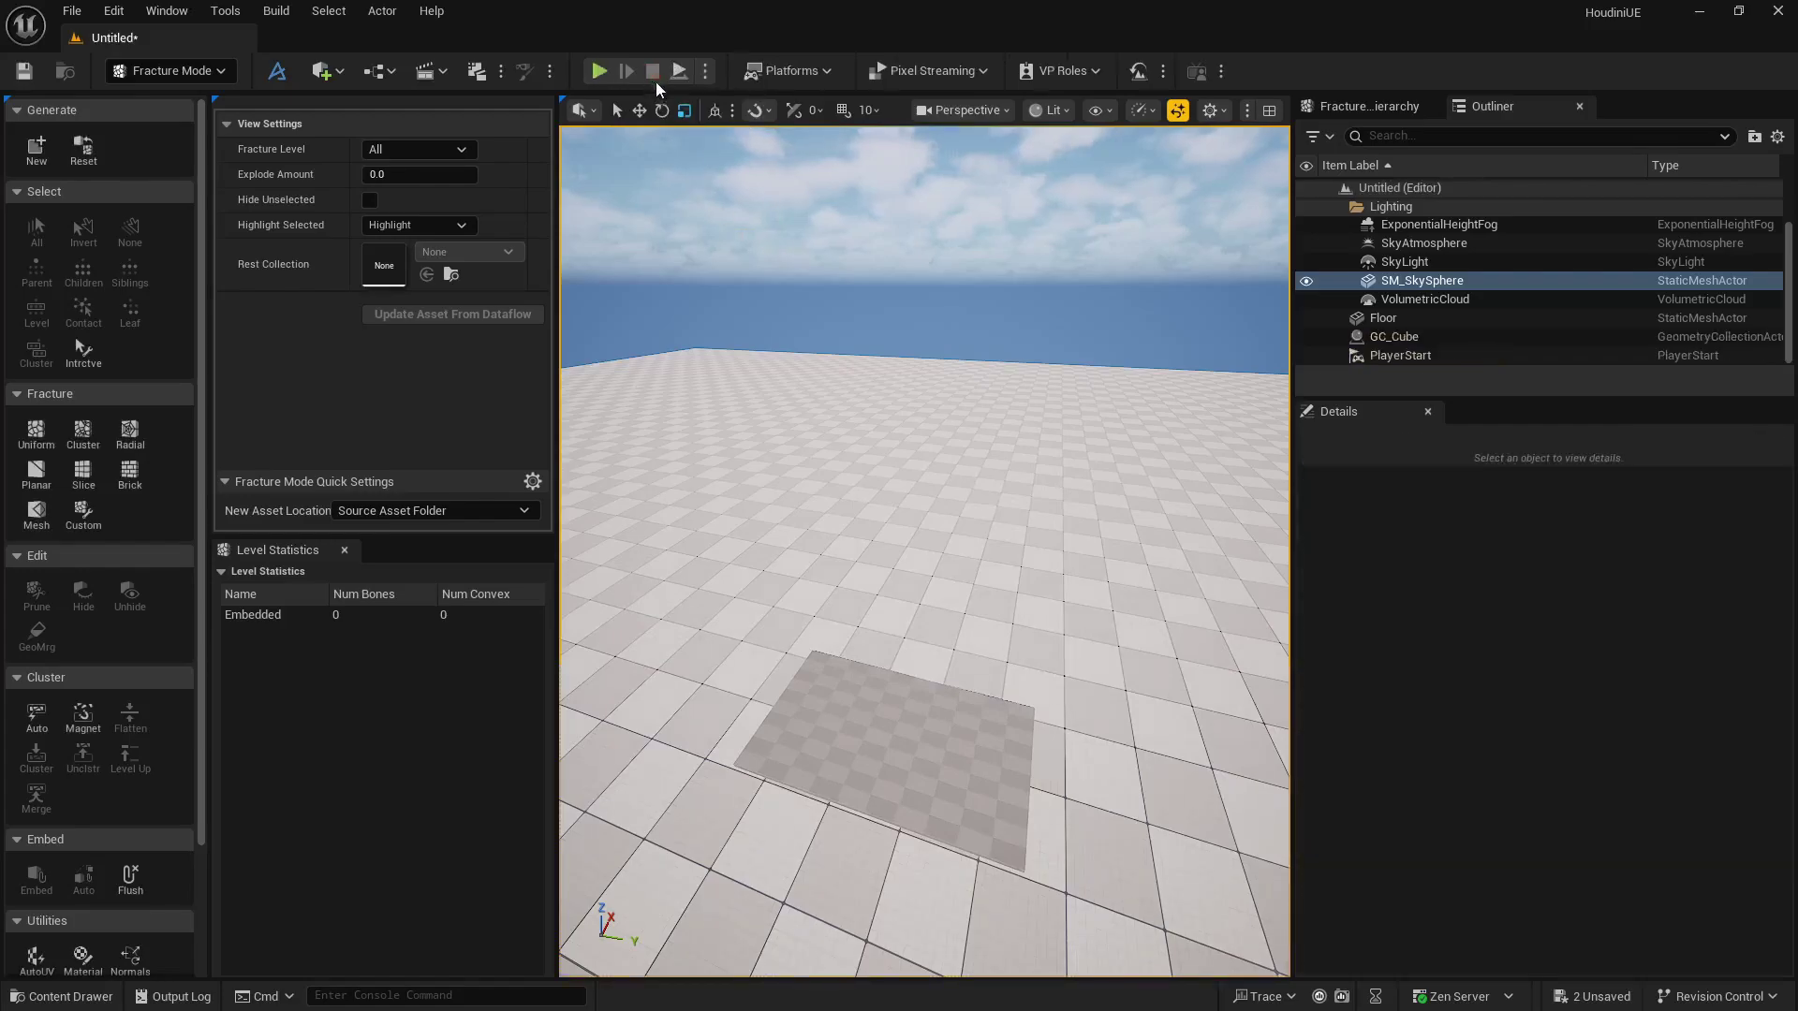
click(682, 73)
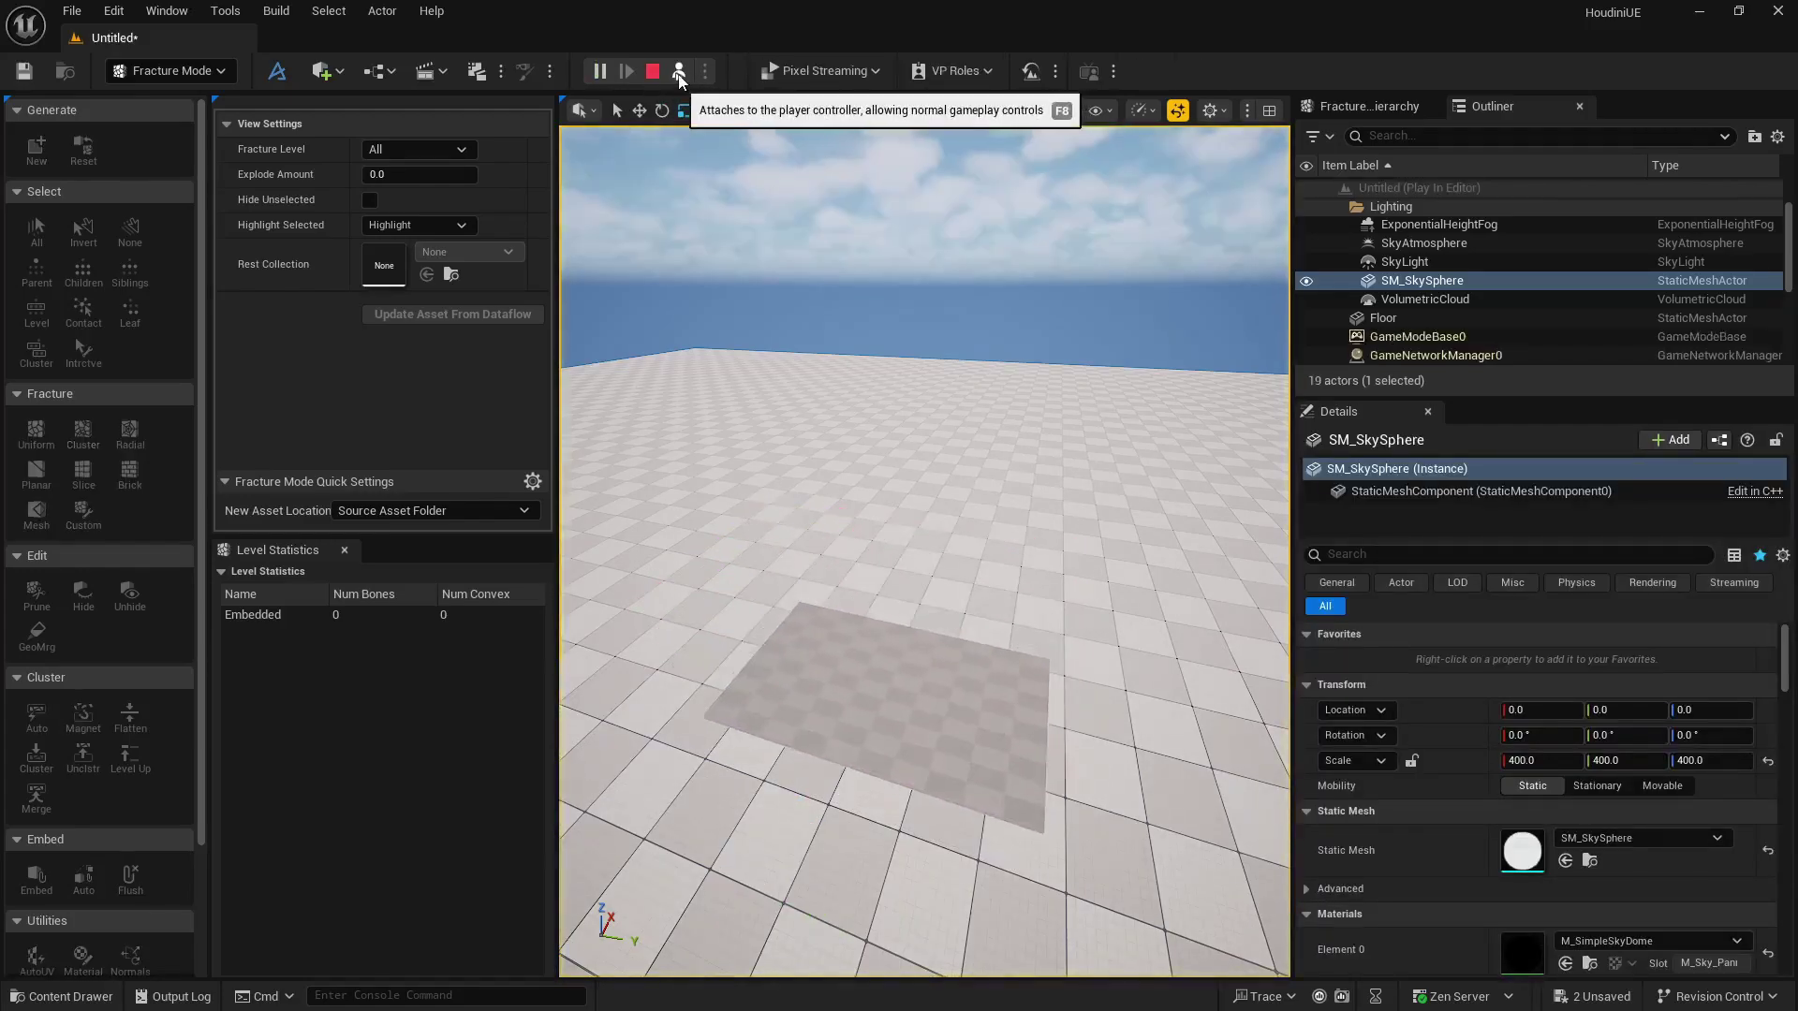
click(653, 73)
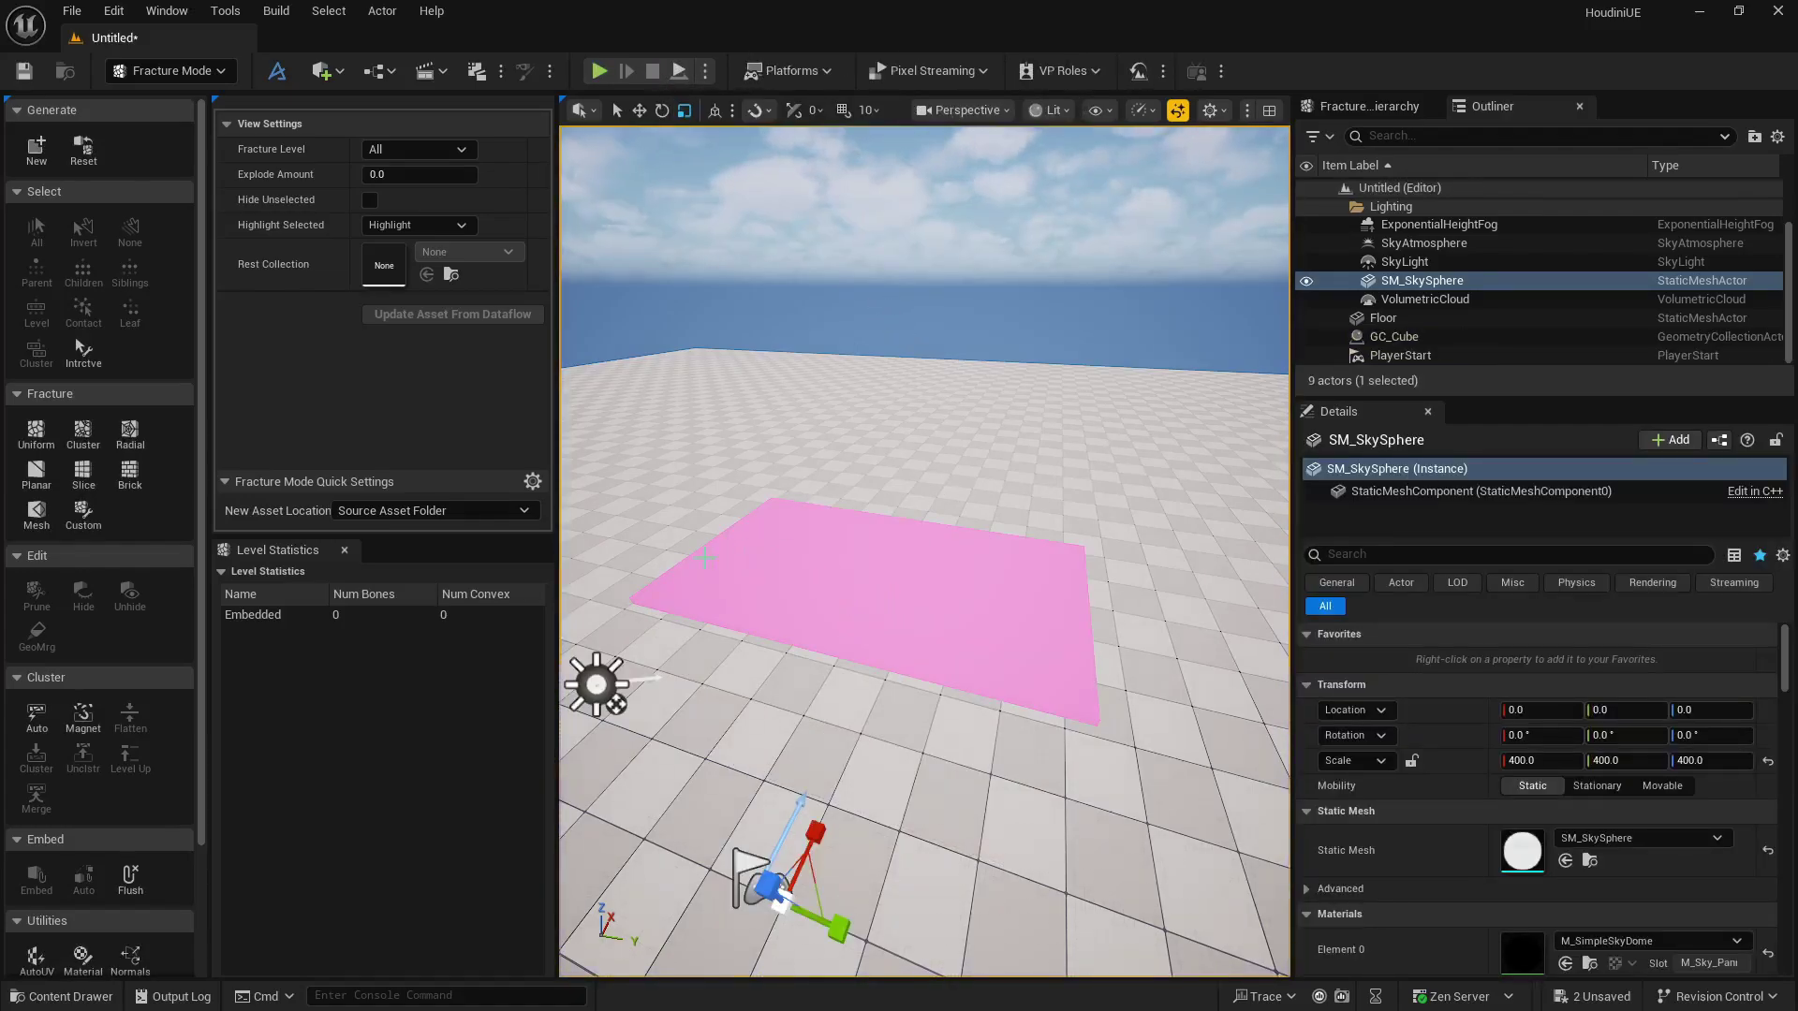
Fracture GC_Cube with Uniform Voronoi at 20 minimum and maximum sites, and check its Level 0 and Level 1 statistics.
click(36, 432)
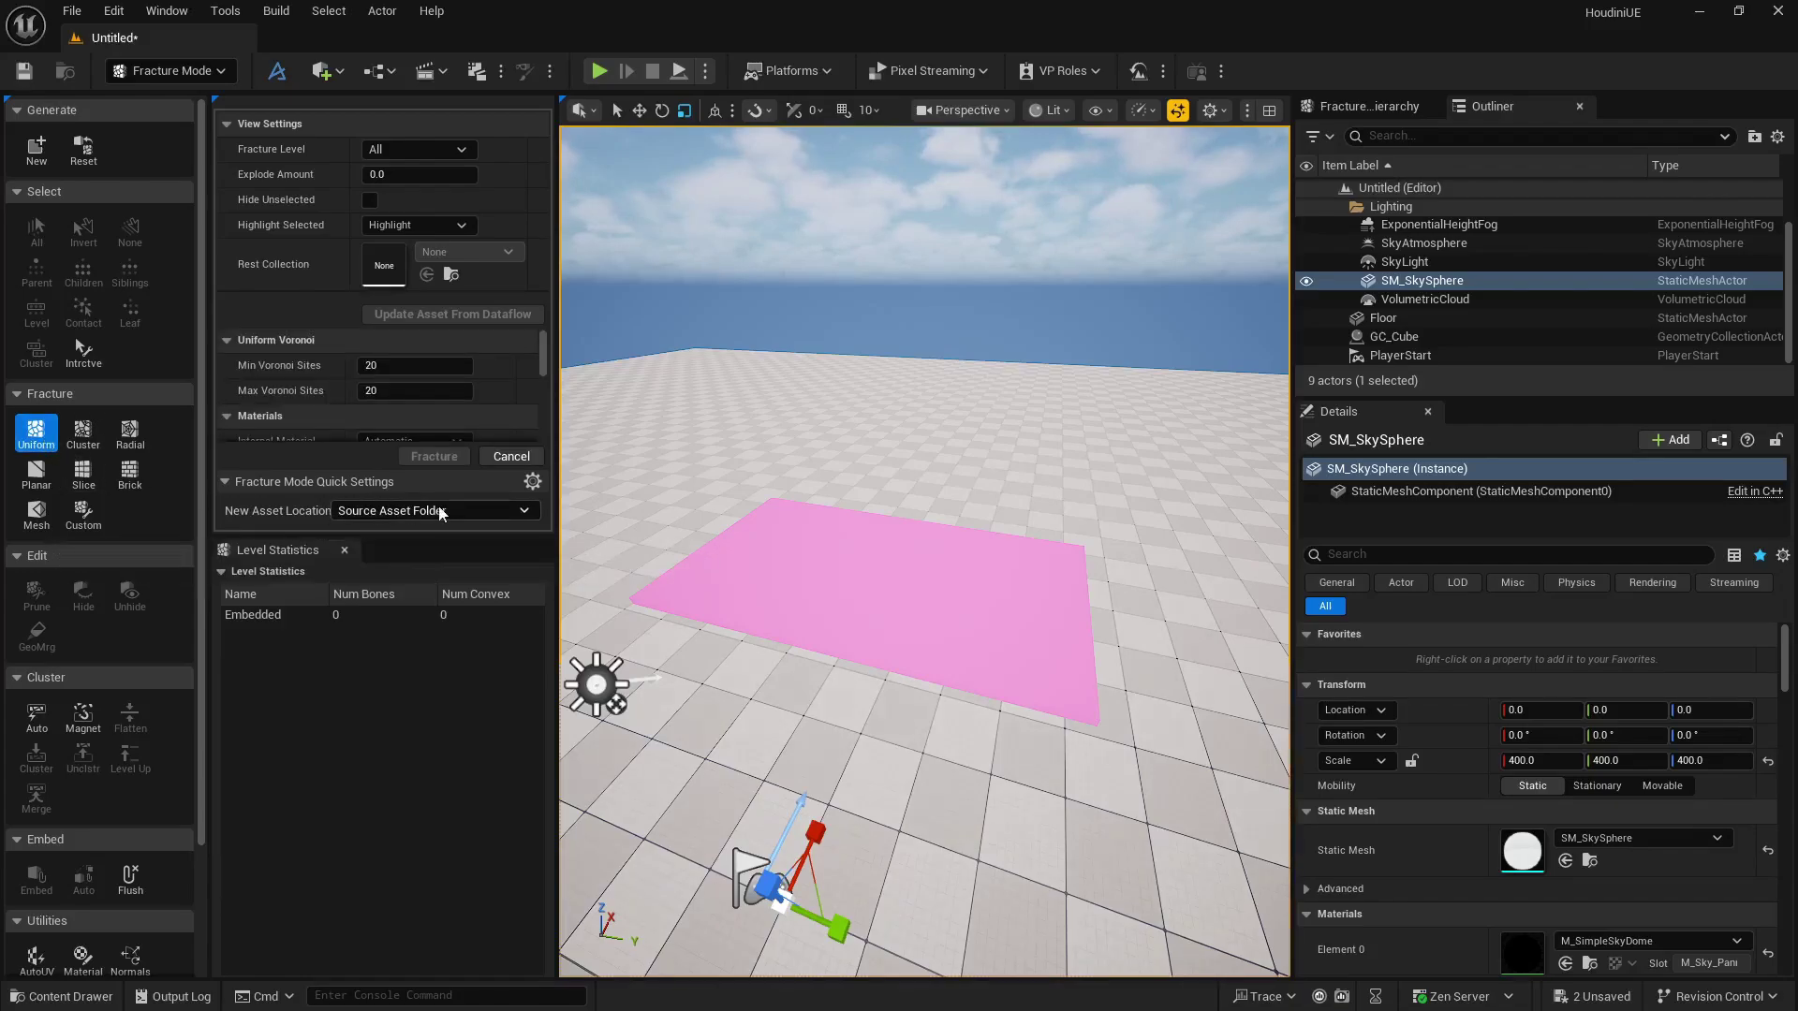
scroll(341, 349, down, 2)
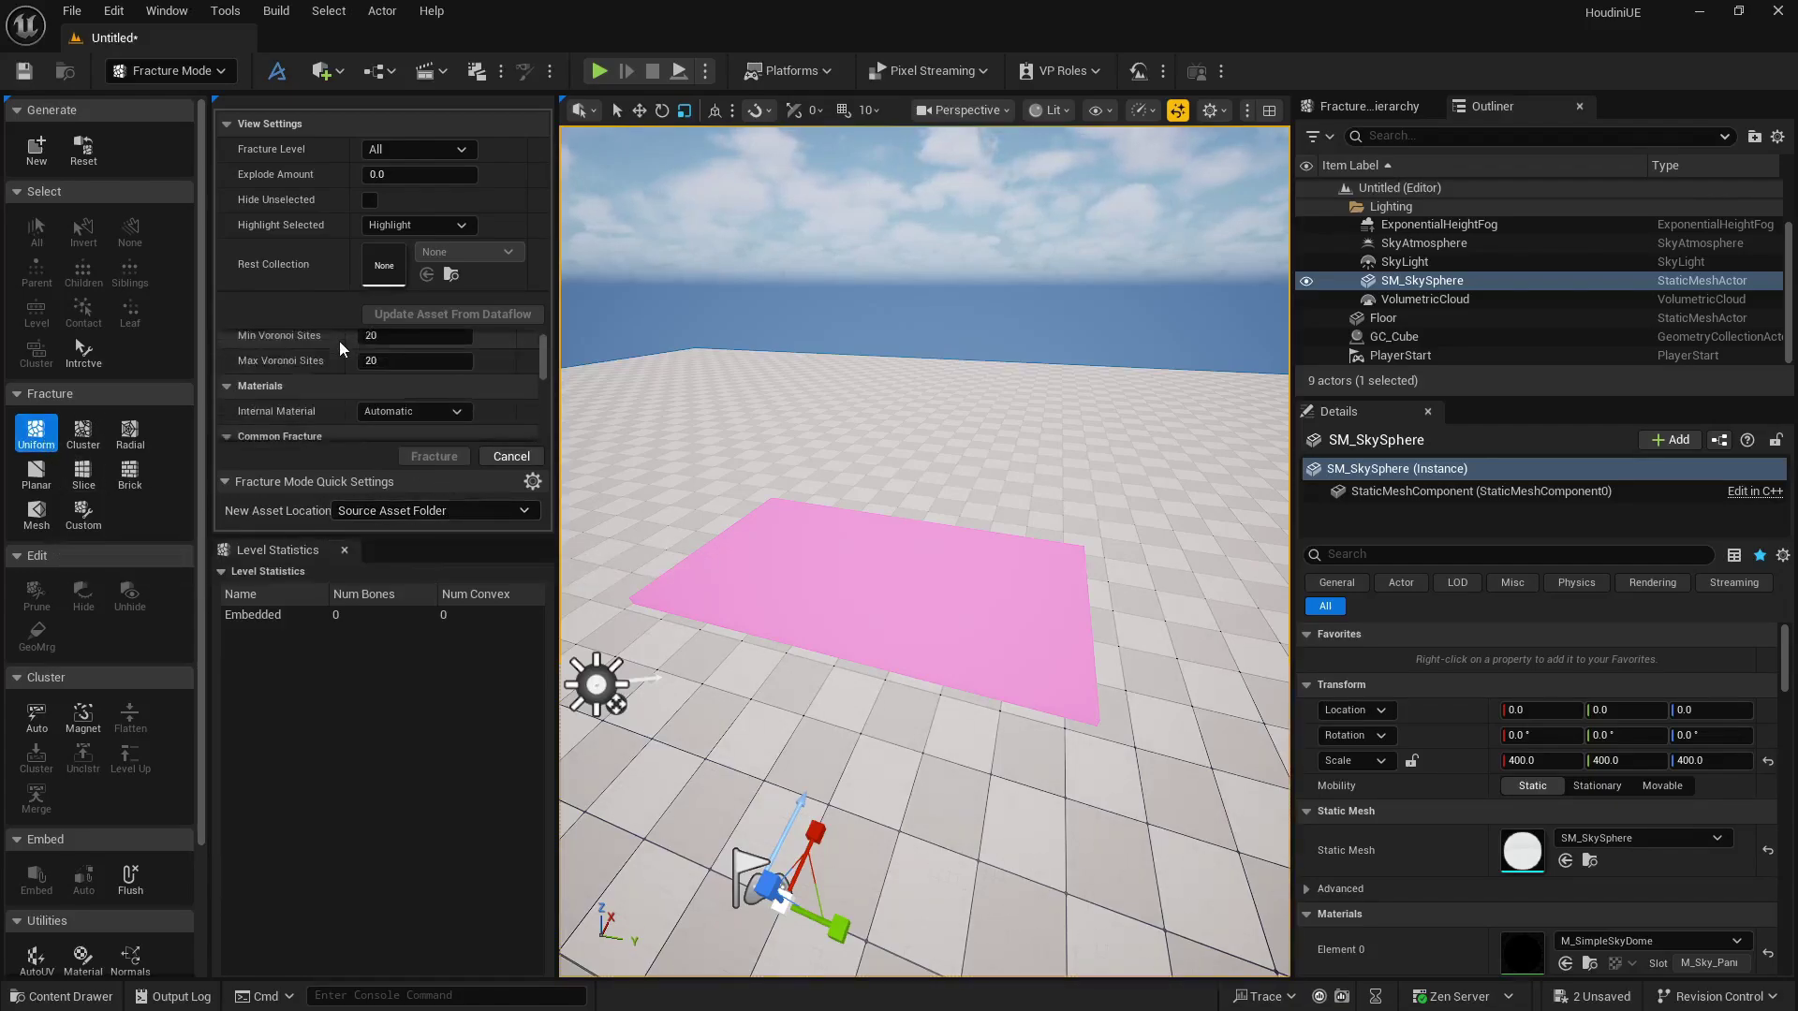
scroll(341, 348, up, 2)
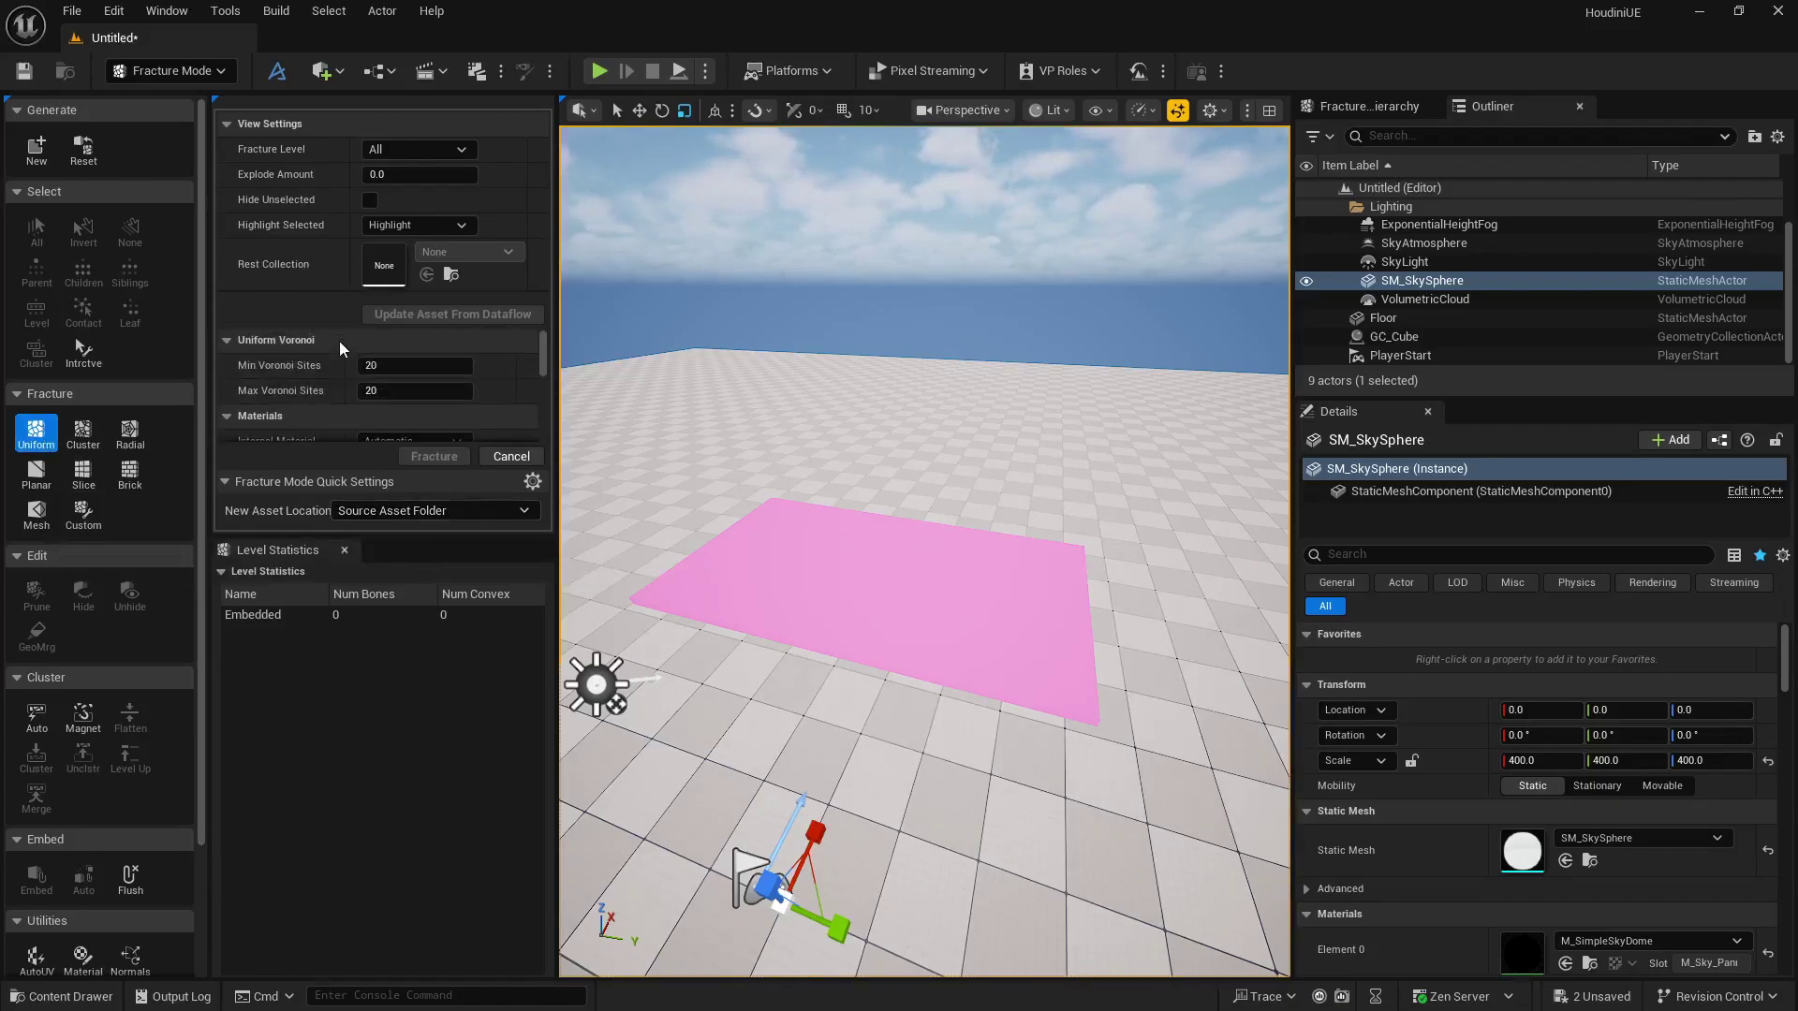
click(830, 551)
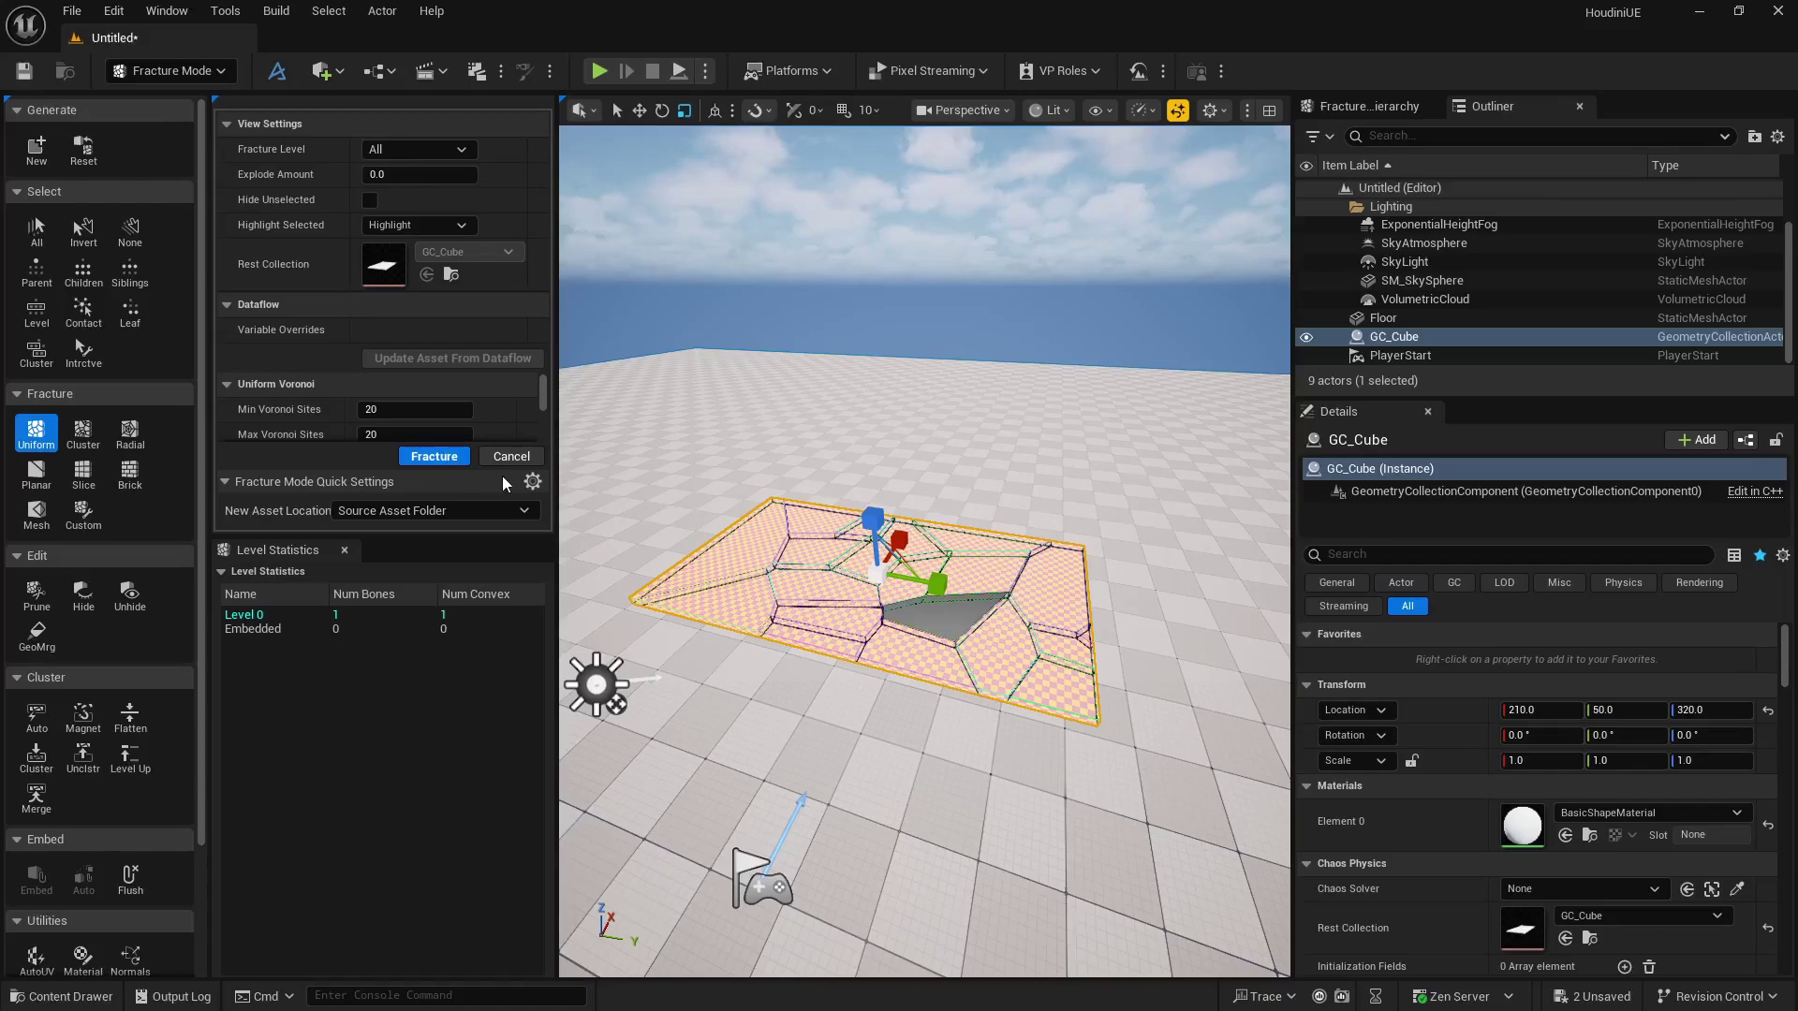
mouse_move(801, 545)
right_down()
mouse_move(768, 592)
mouse_move(805, 576)
mouse_move(824, 496)
mouse_move(822, 547)
mouse_move(787, 553)
right_up()
key(w)
key(s)
key(q)
key(s)
key(e)
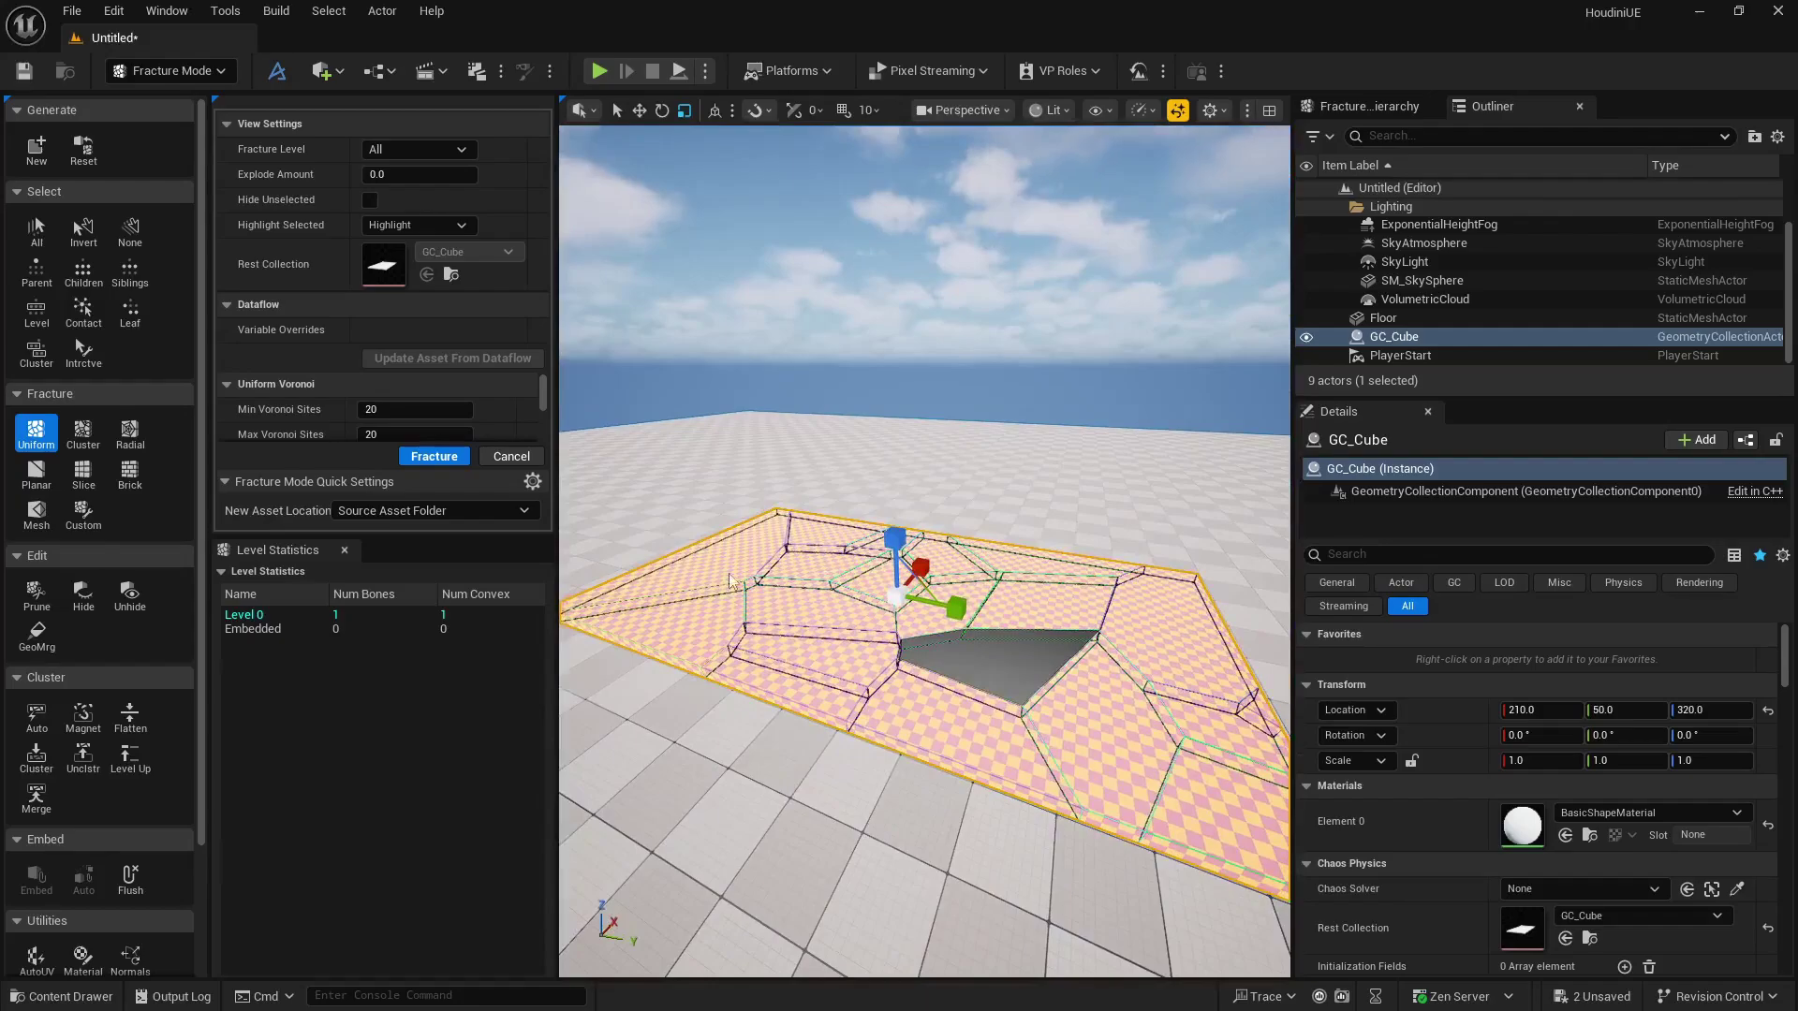
click(426, 459)
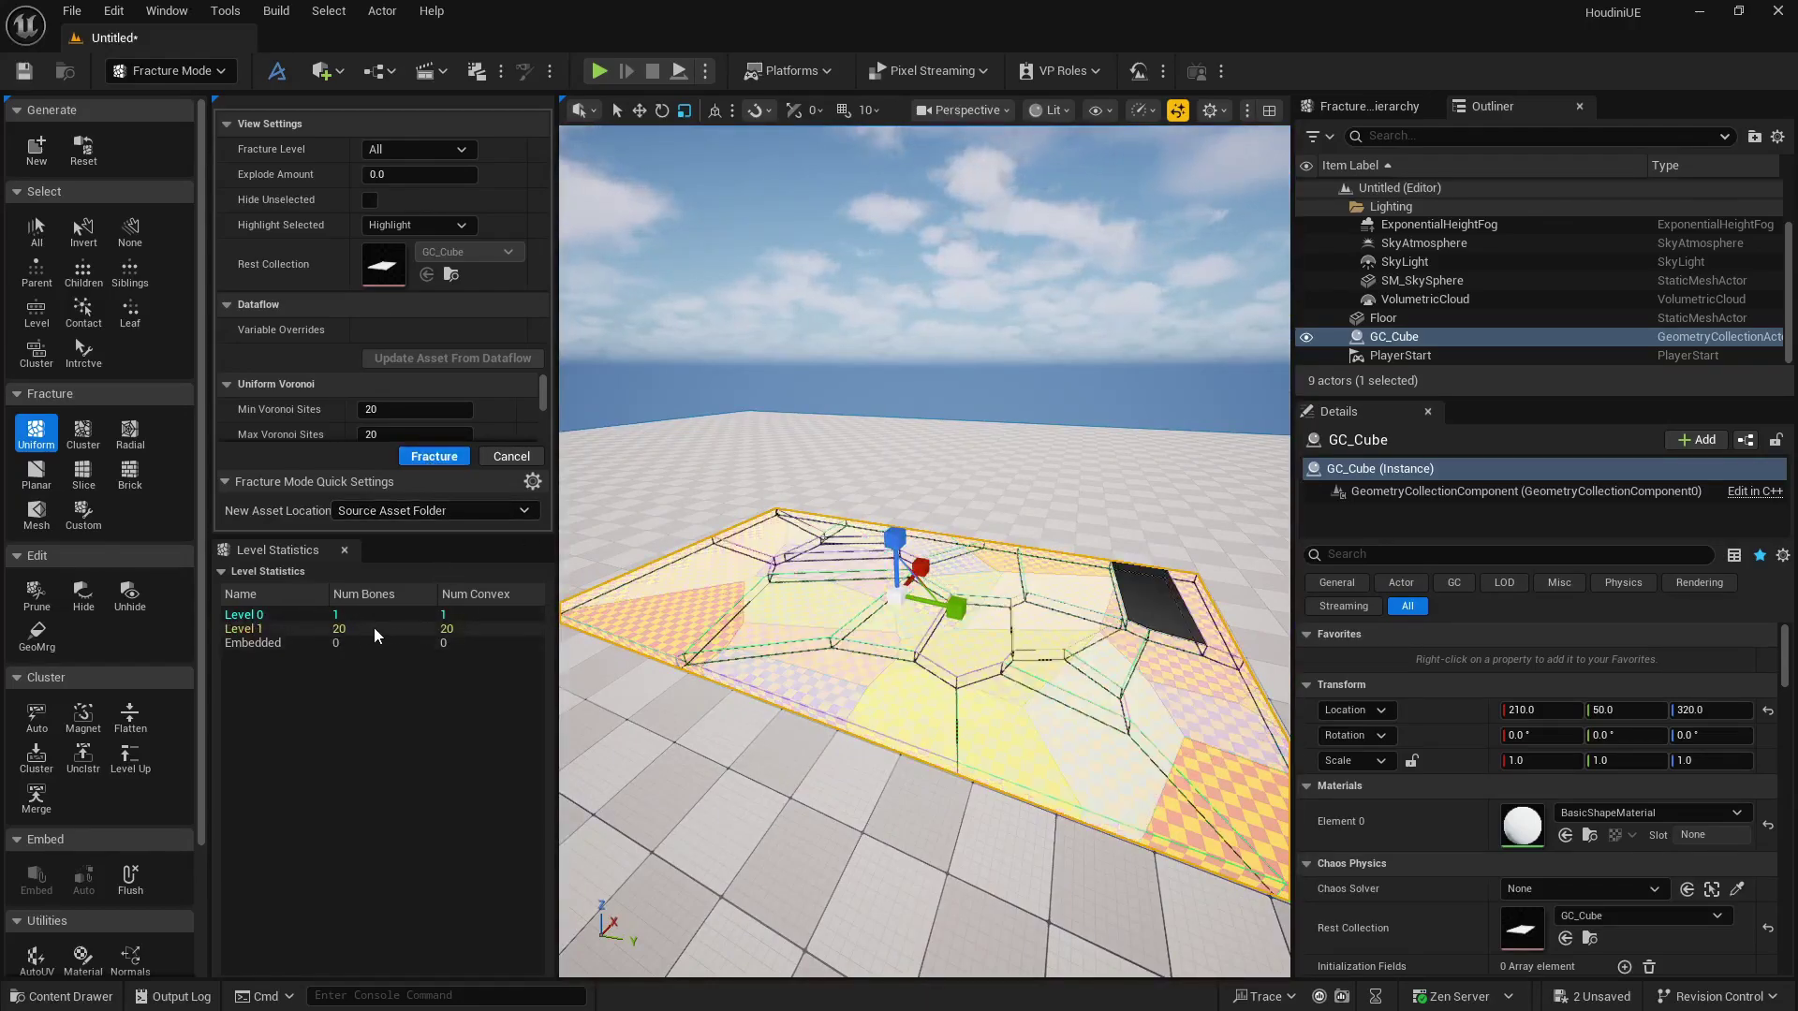
click(351, 616)
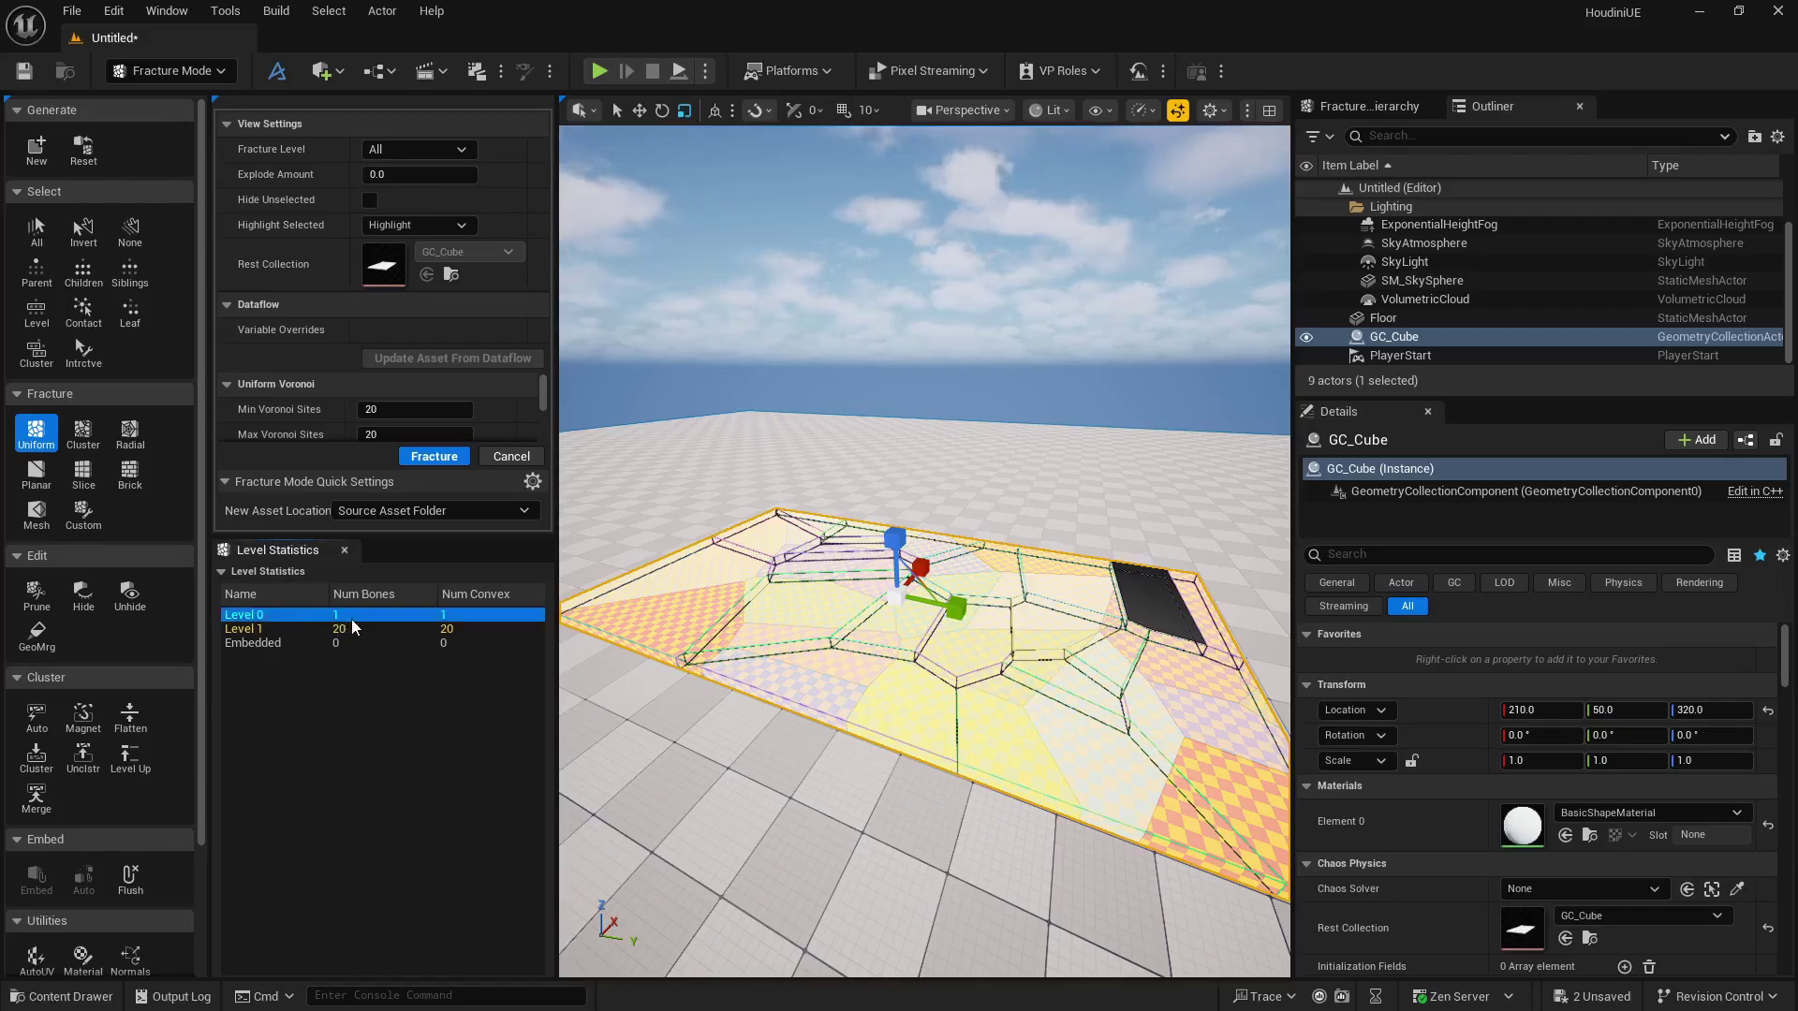
click(351, 629)
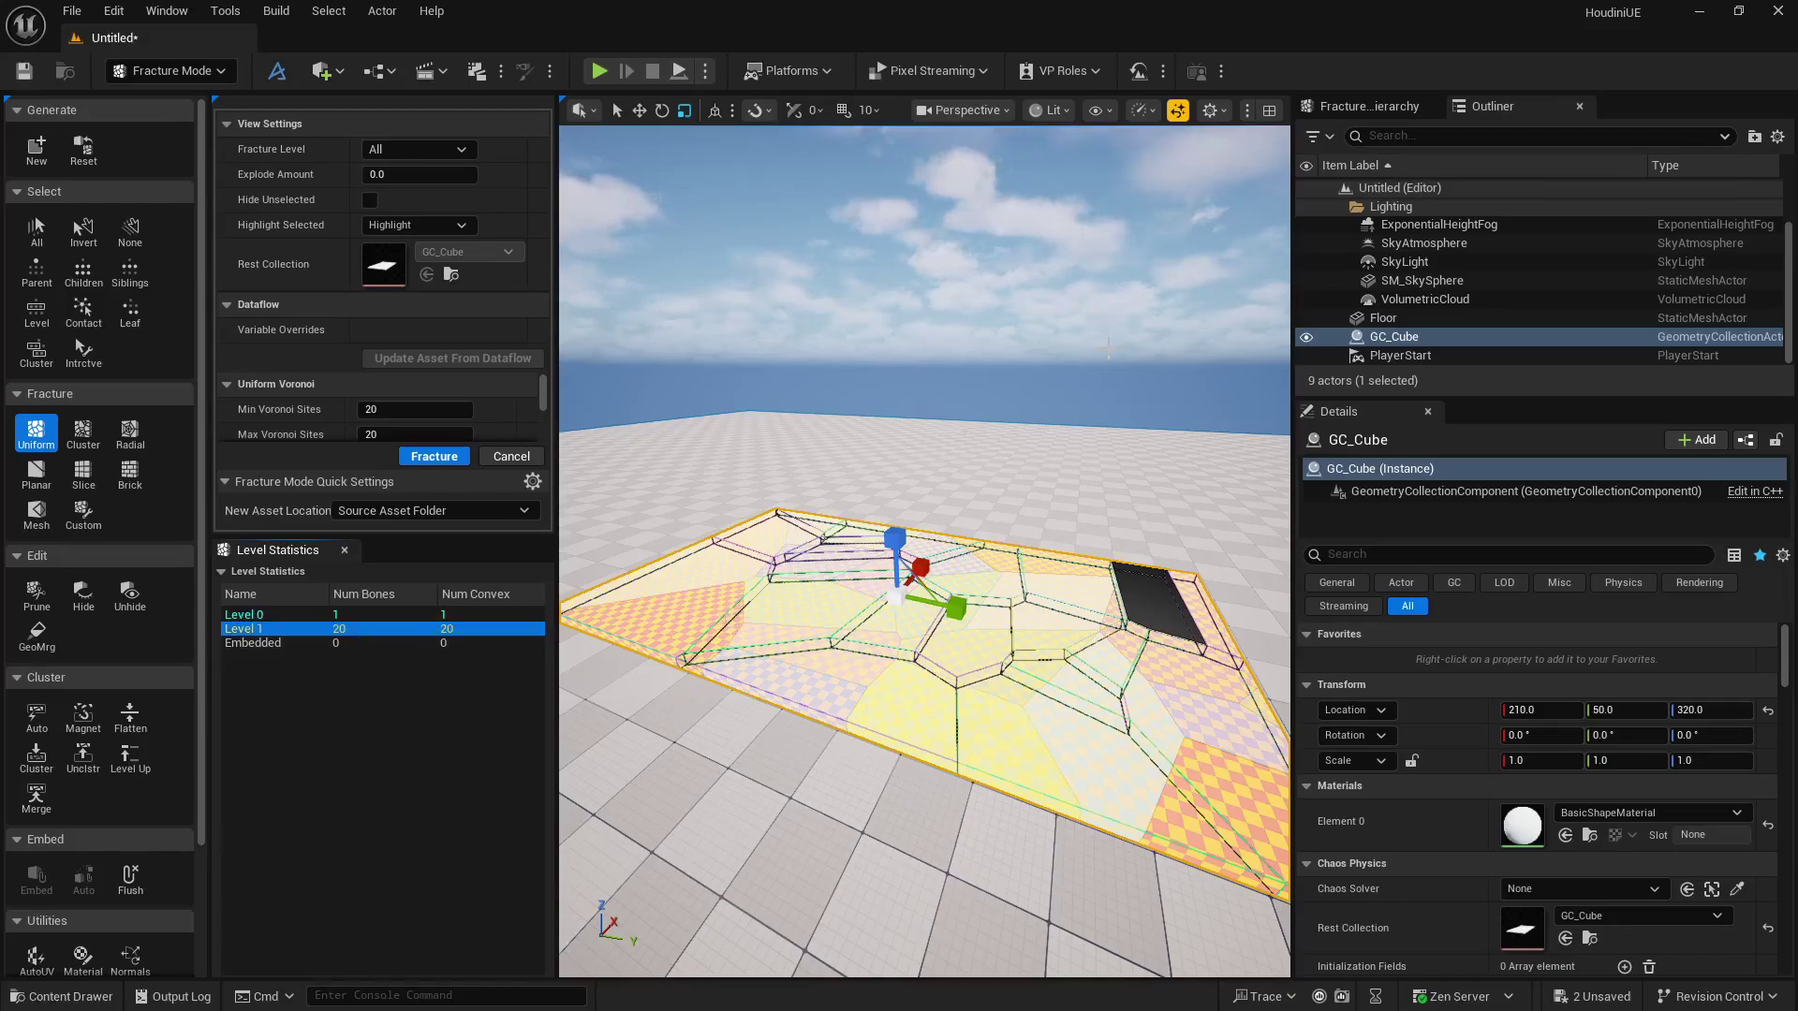
Simulate the fractured slab's fall, examine the broken pieces on the floor up close, and stop the simulation.
click(678, 71)
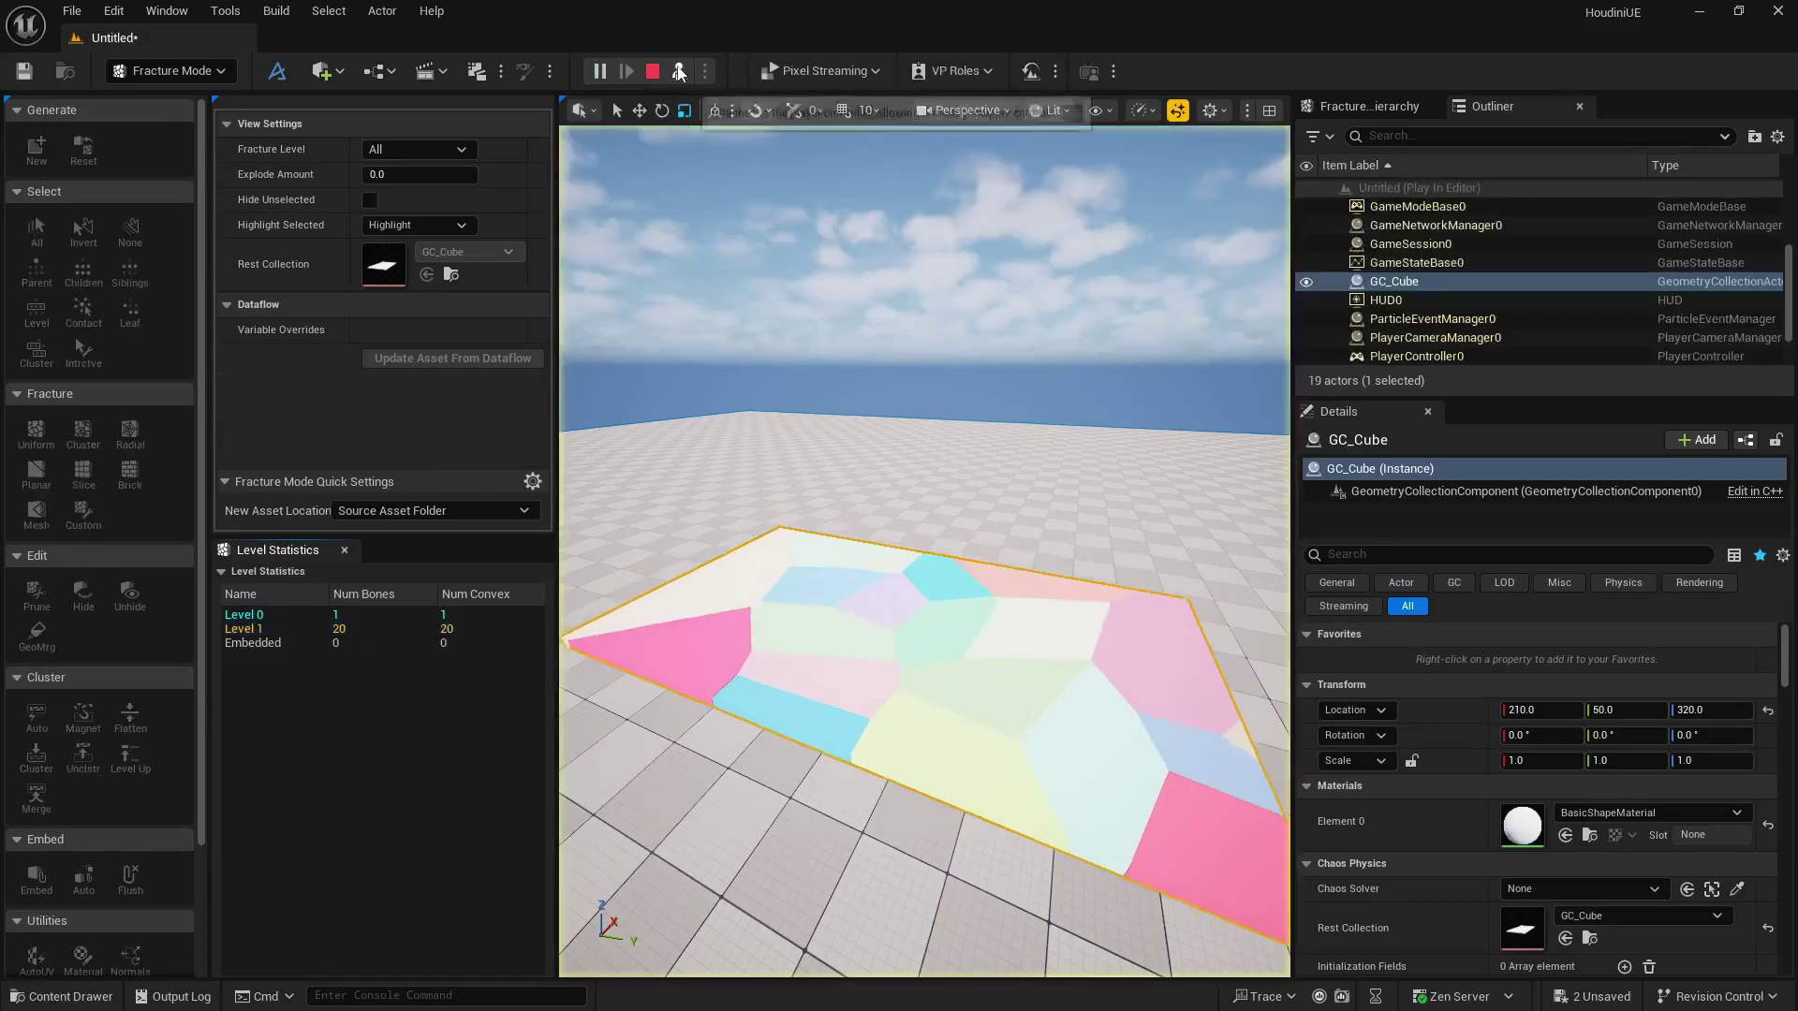
click(679, 71)
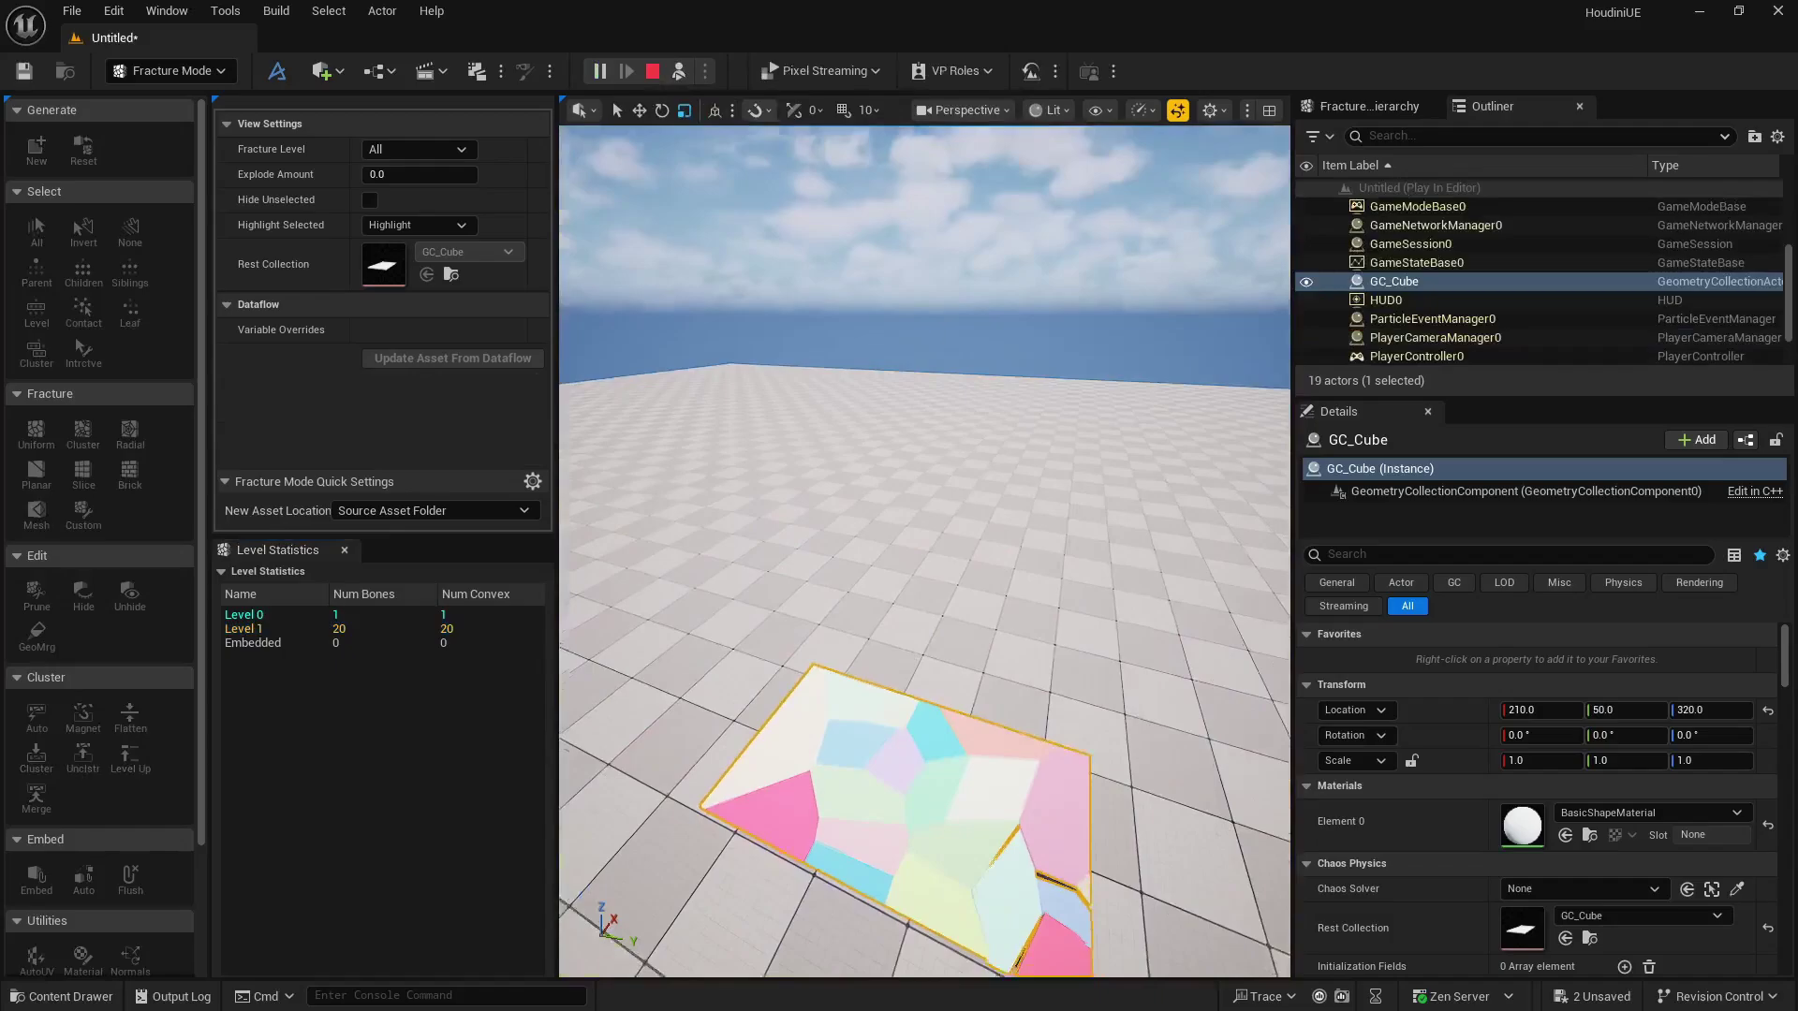
key(w)
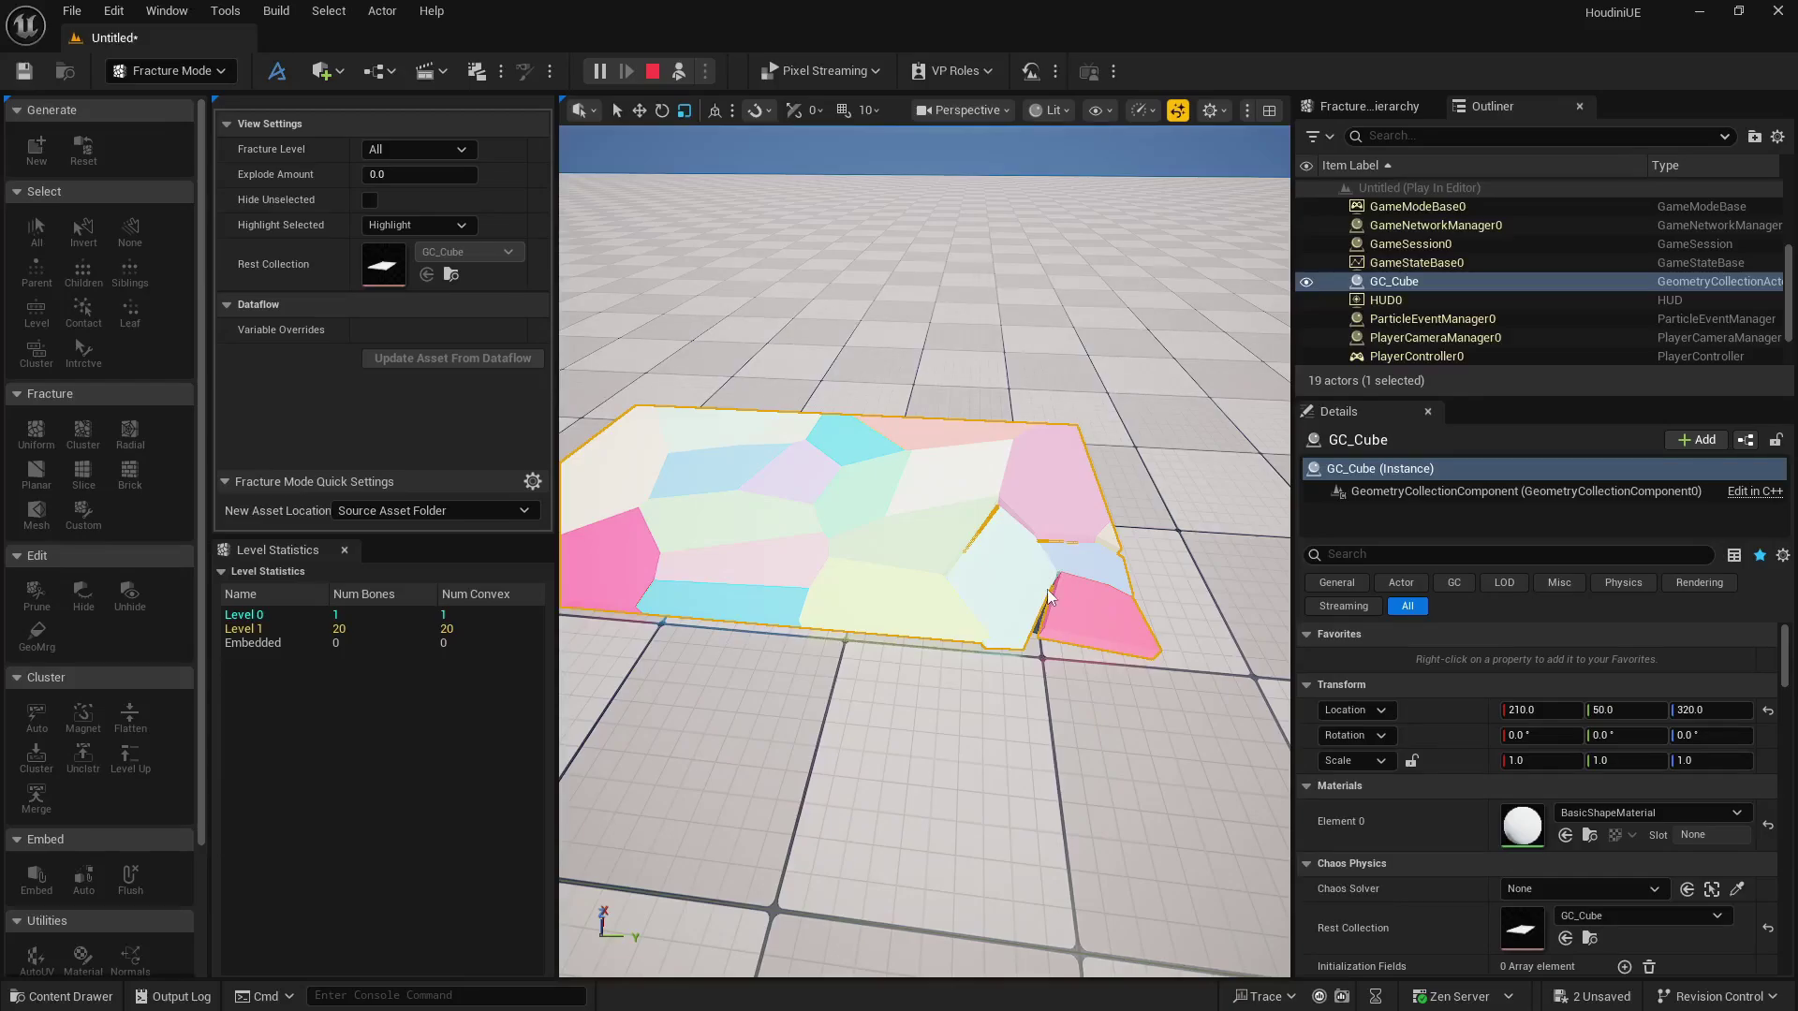
right_drag(935, 509, 843, 487)
key(s)
key(w)
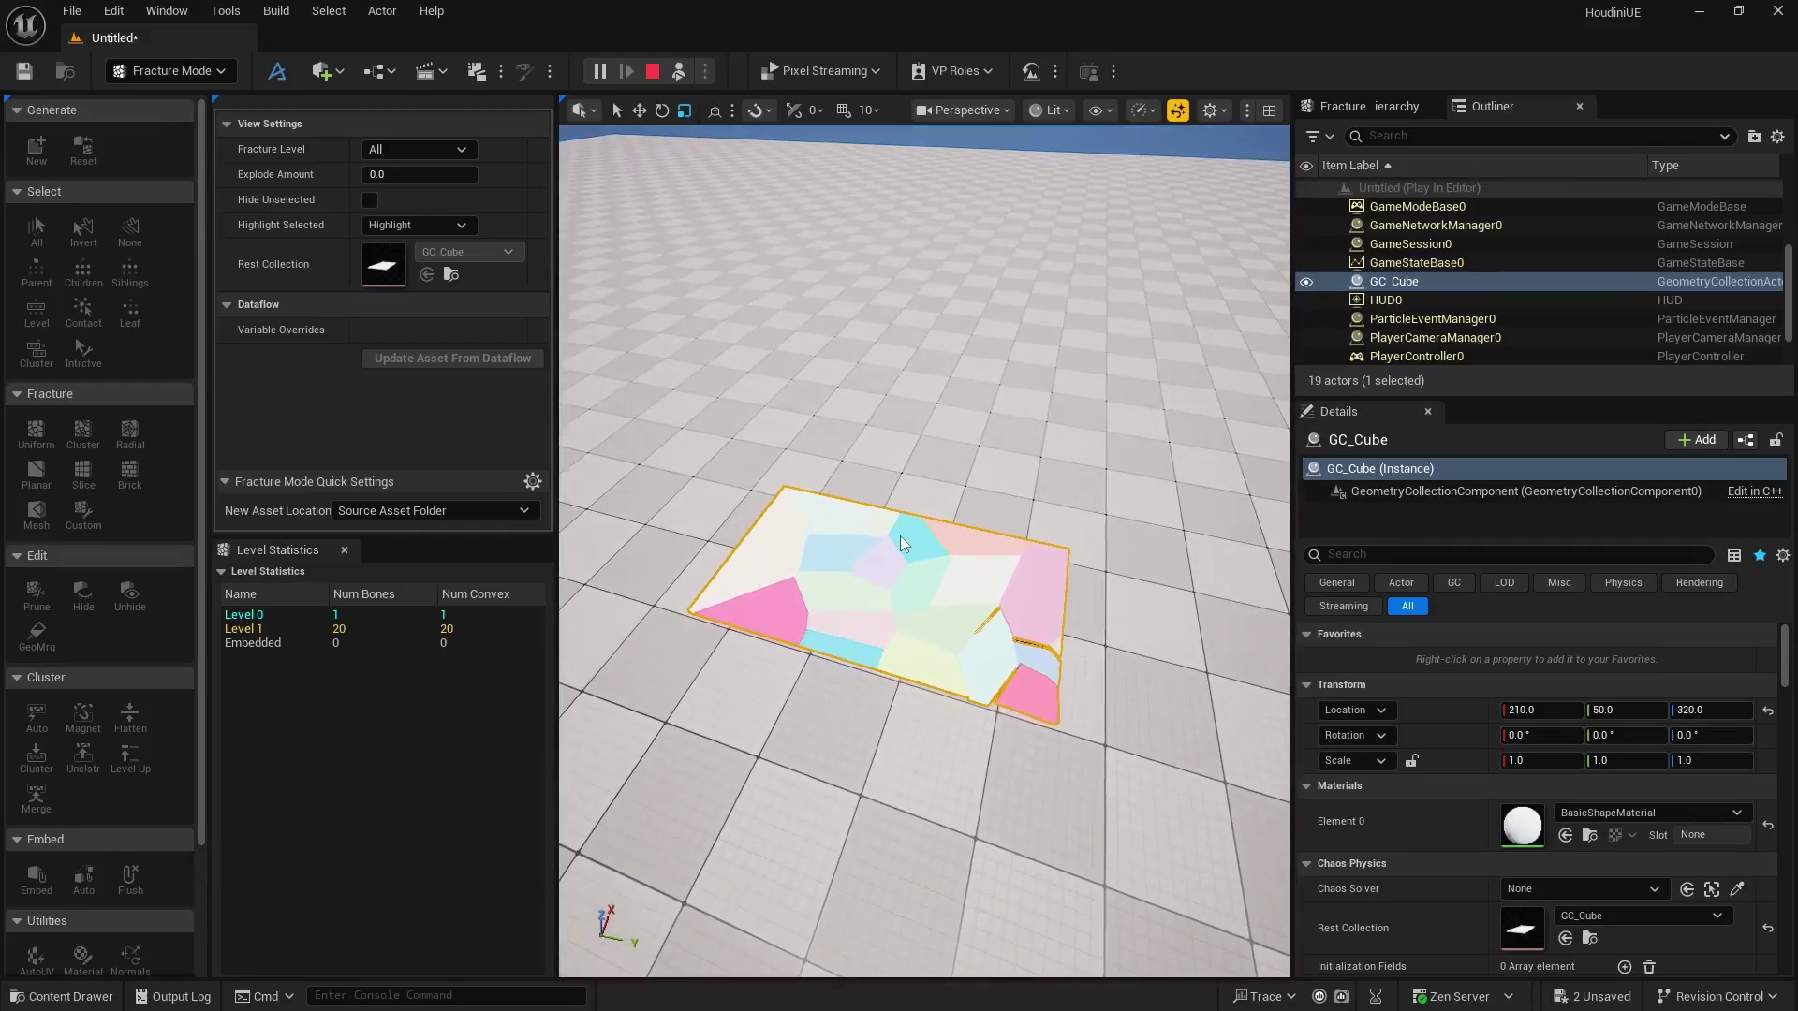
key(shift+F1)
click(653, 71)
Repeat the fall simulation of the fractured slab, stop it, and return to an overview of the slab.
click(679, 75)
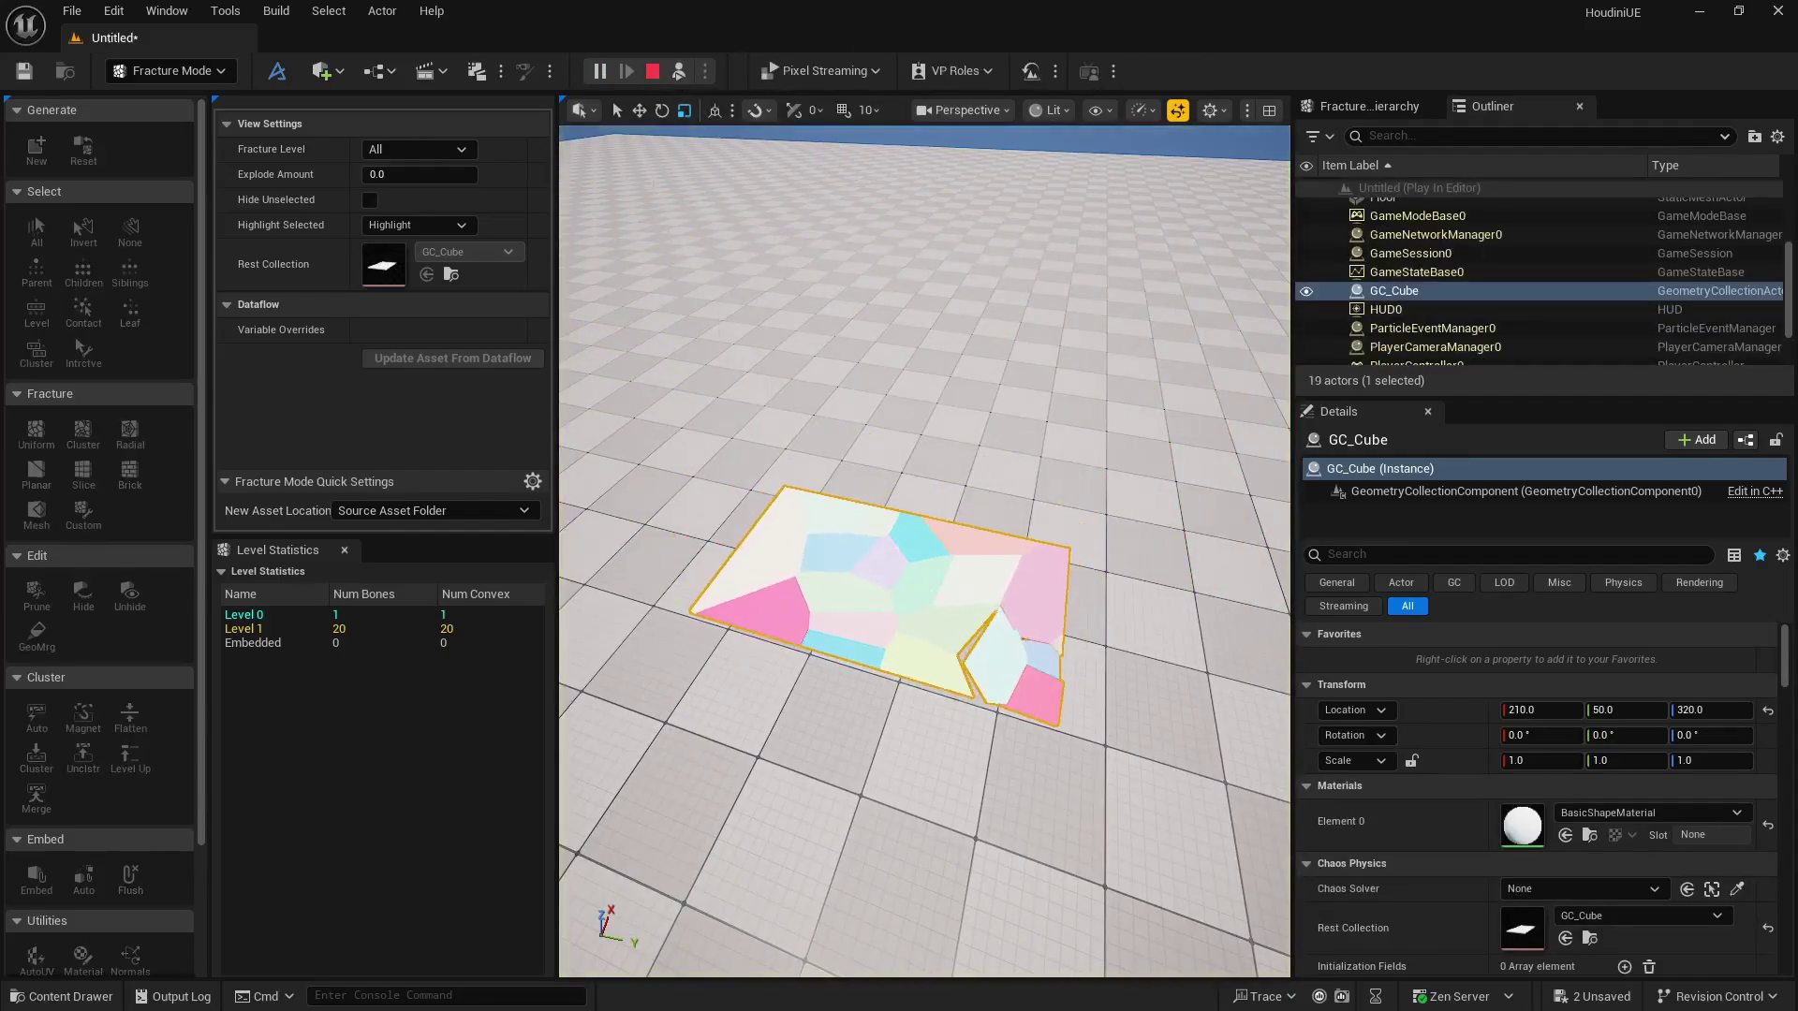
click(654, 71)
click(863, 437)
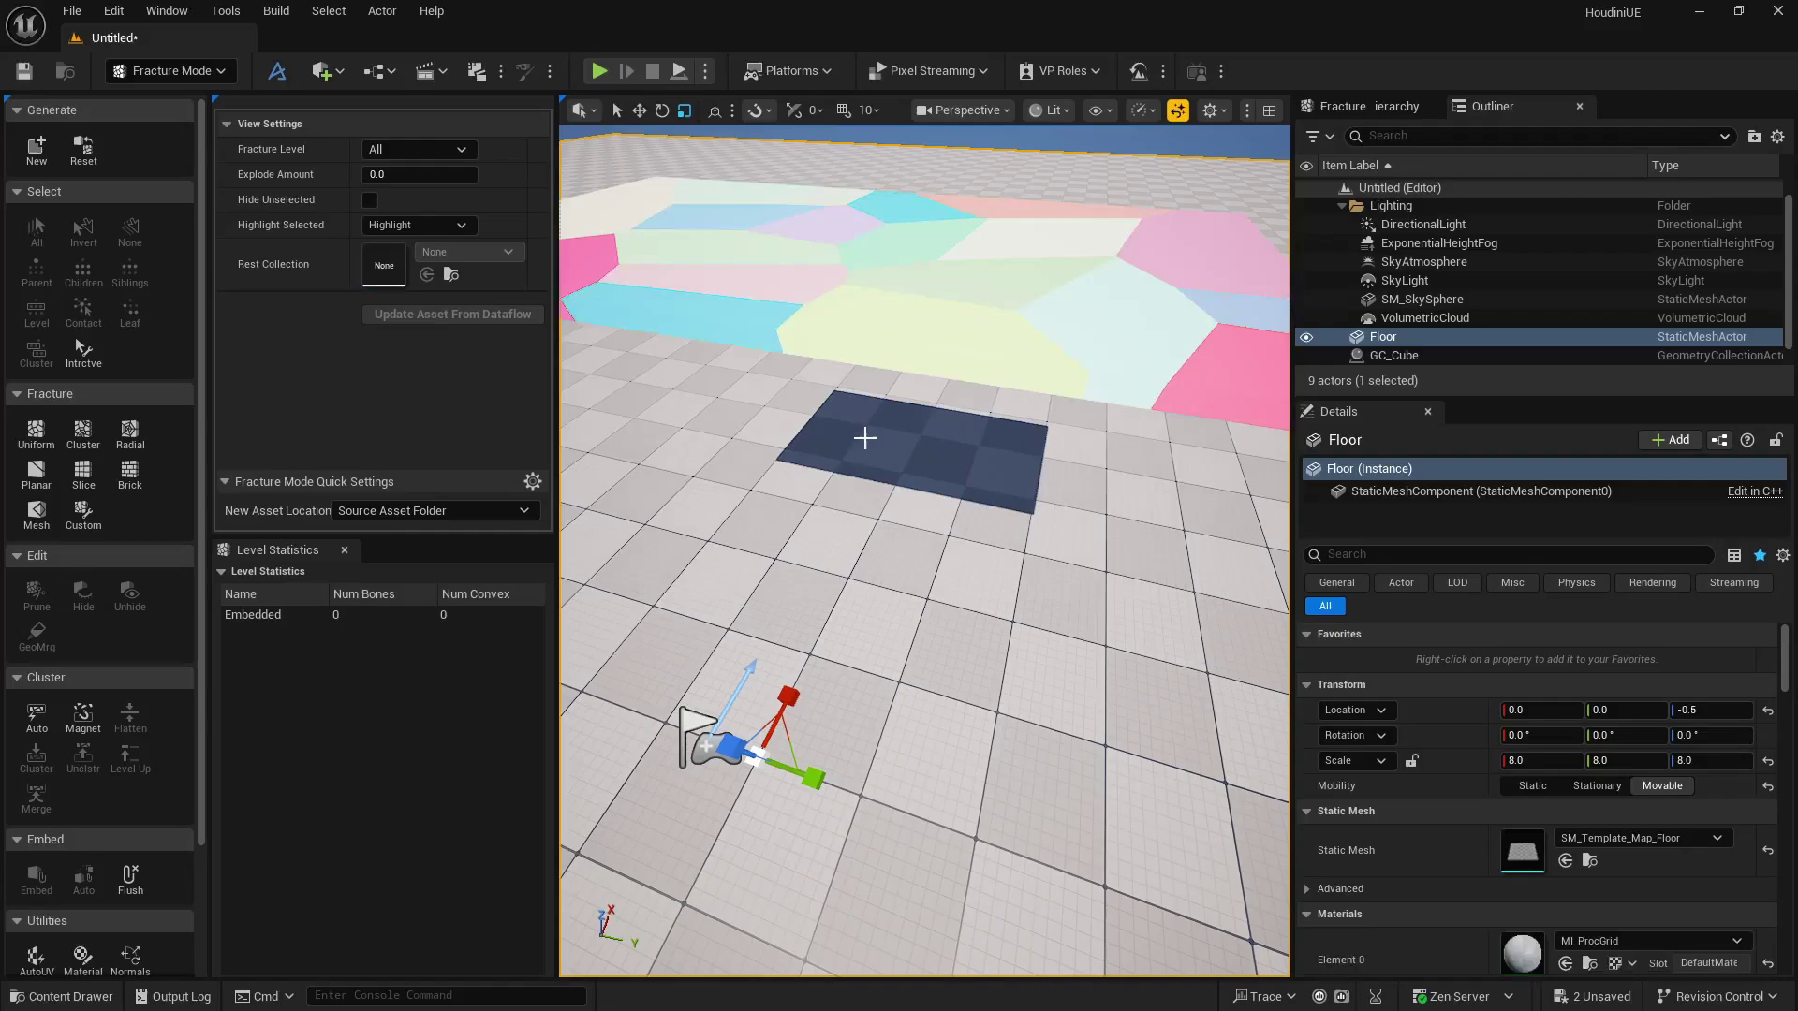
mouse_move(963, 363)
right_down()
mouse_move(913, 319)
mouse_move(973, 392)
right_up()
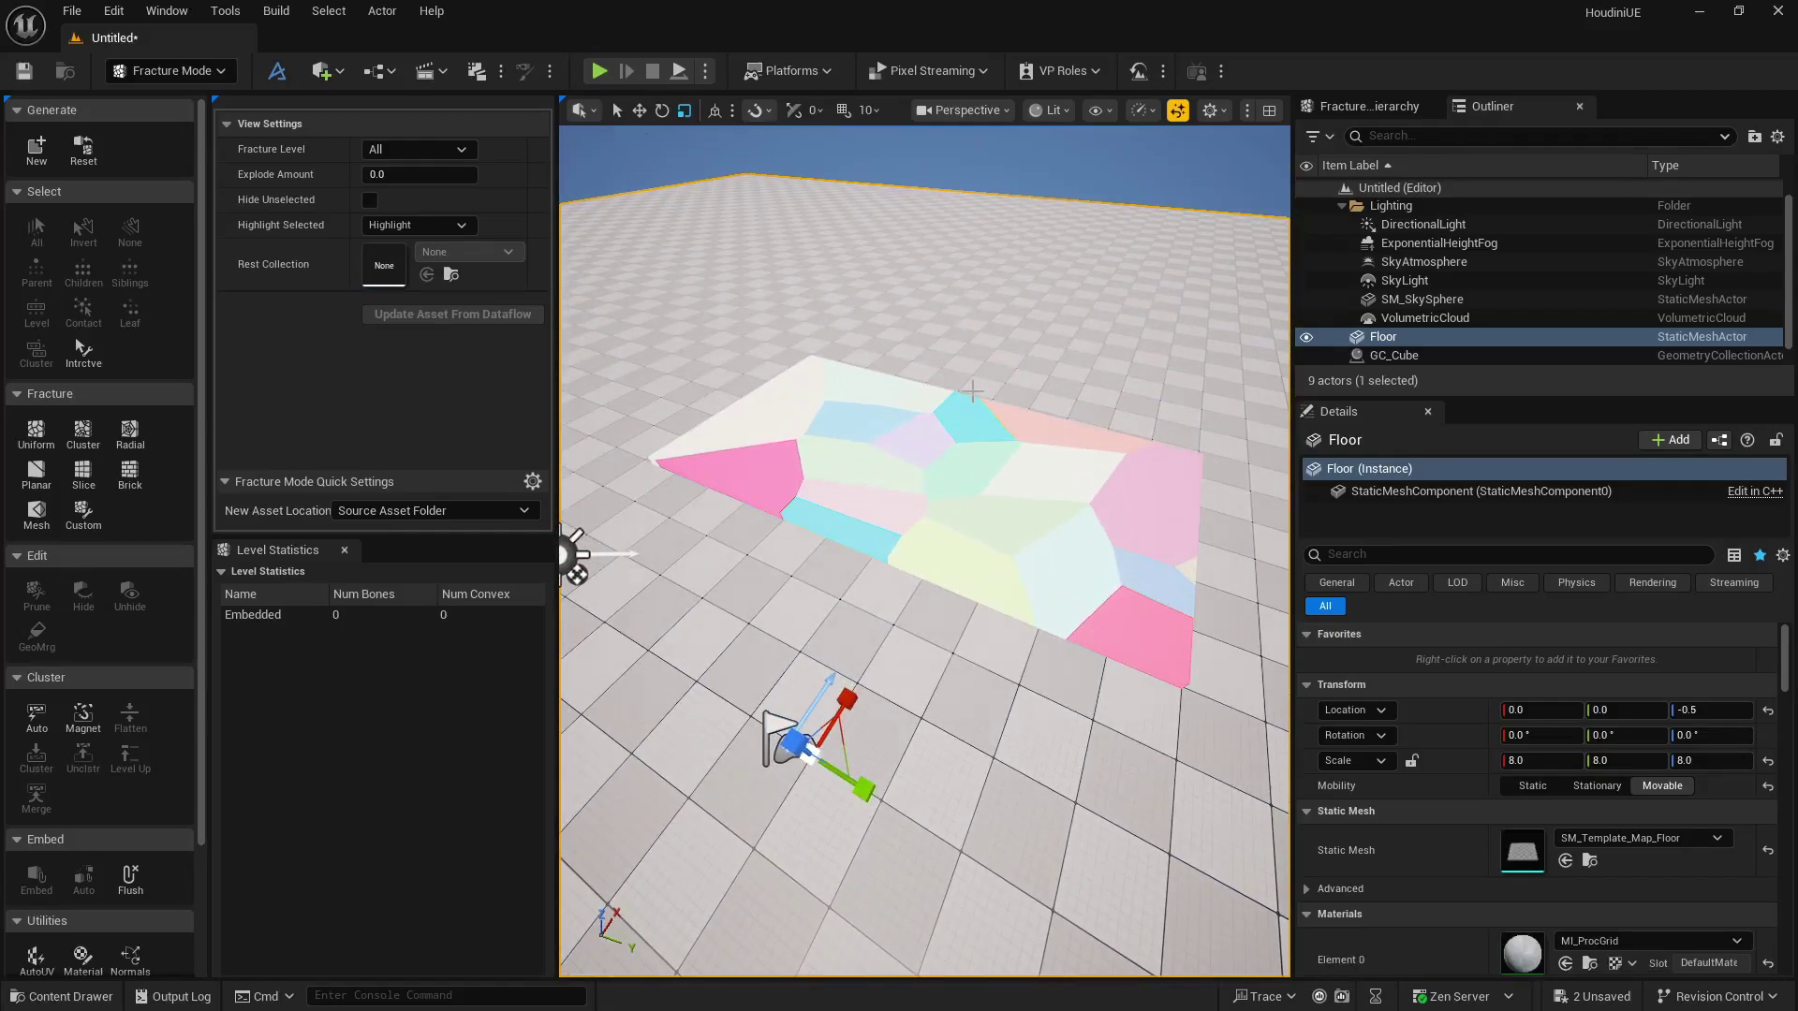
Hide the bone colors on GC_Cube, checking the slab both selected and deselected.
click(972, 391)
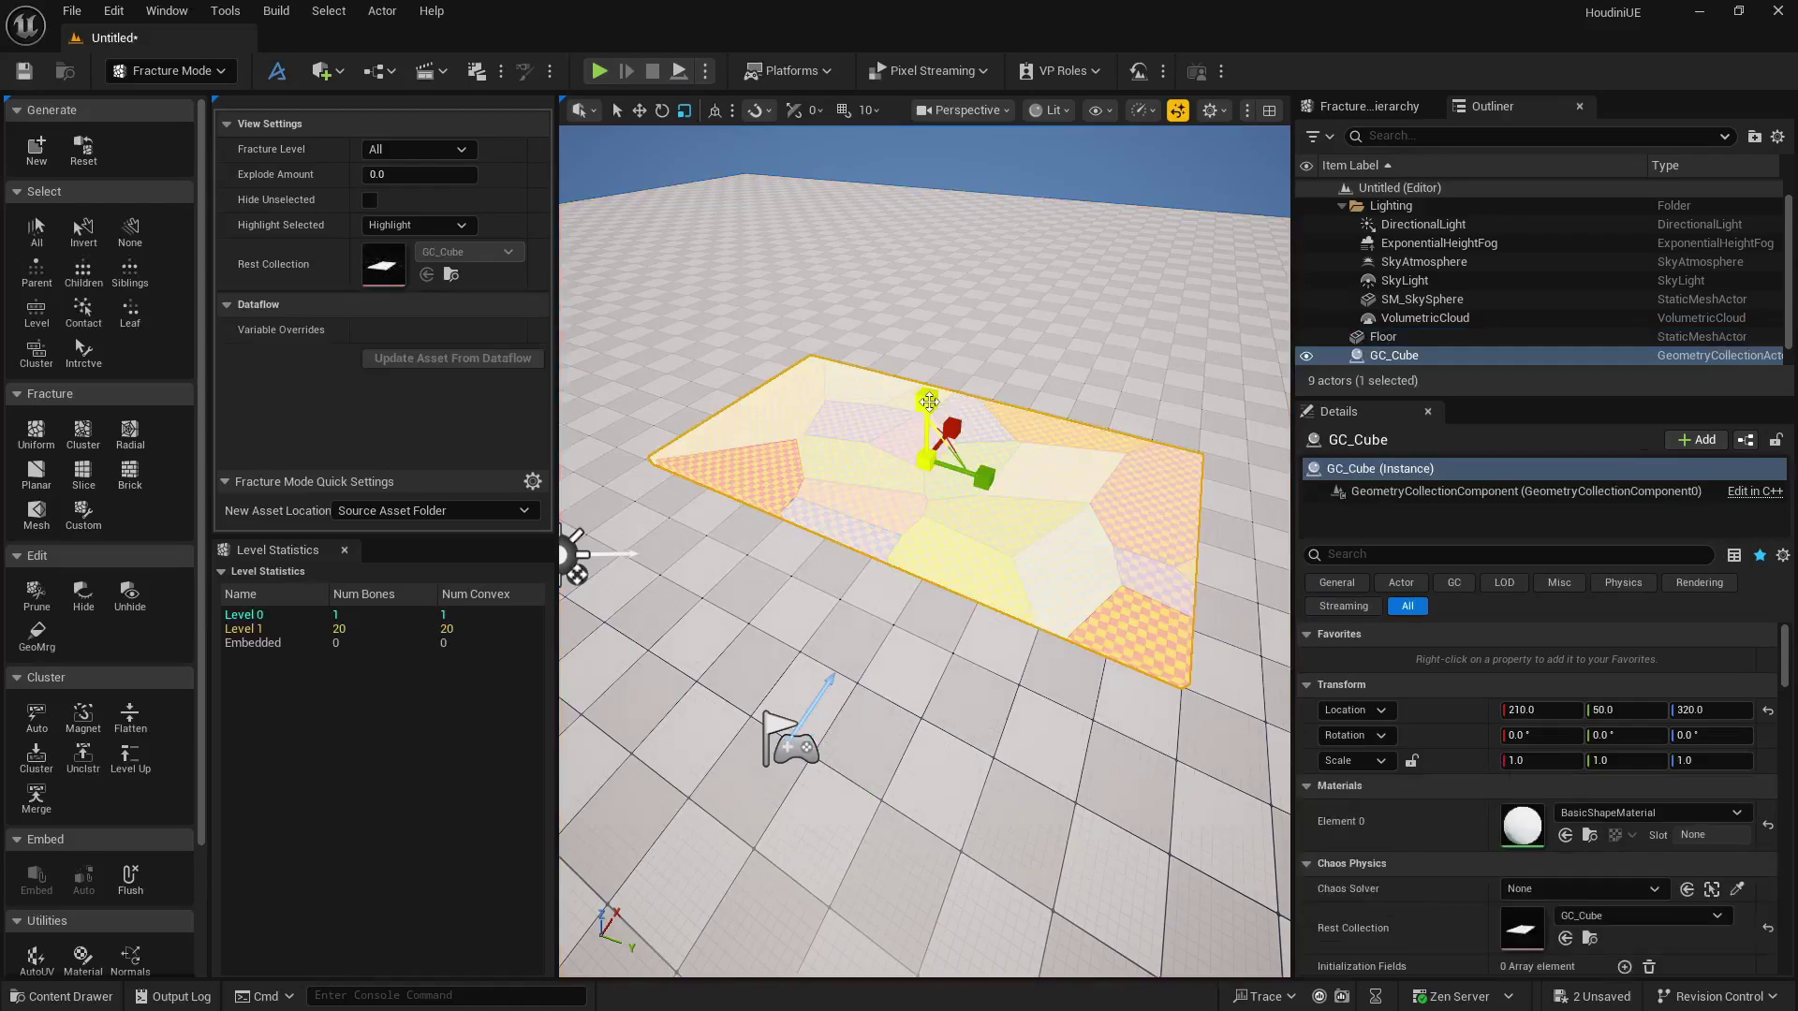
click(964, 321)
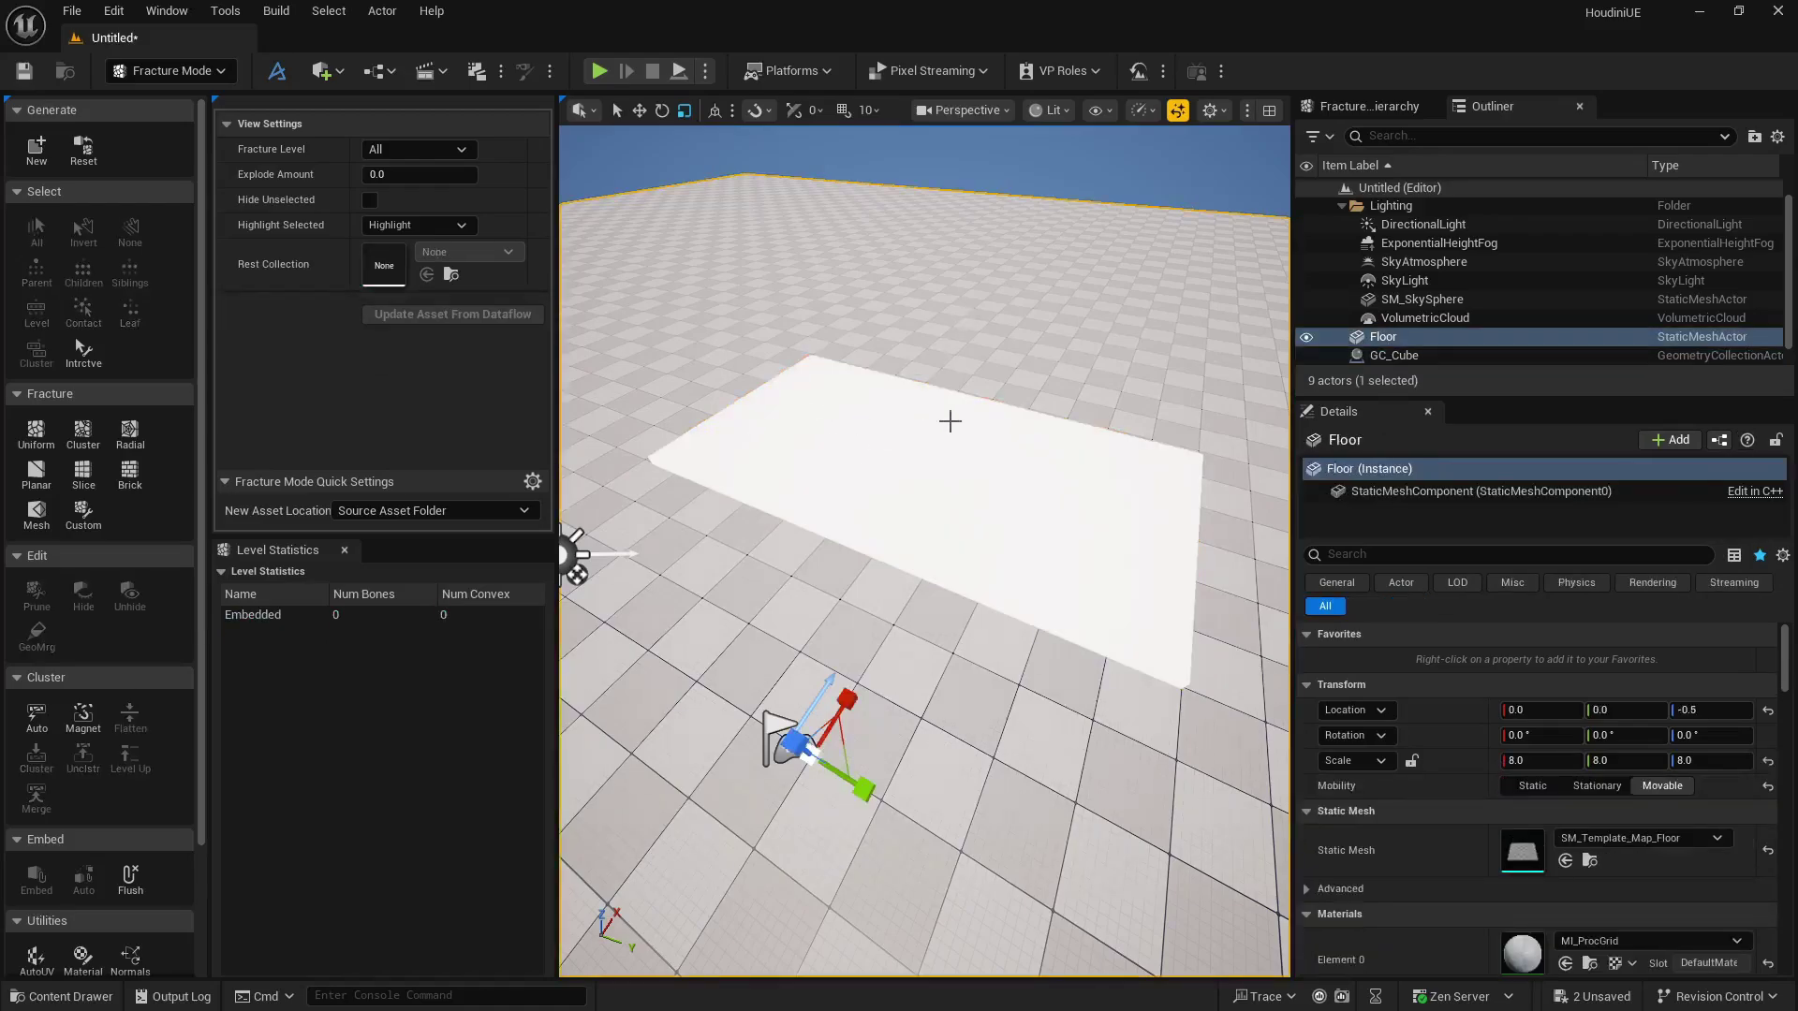
click(923, 451)
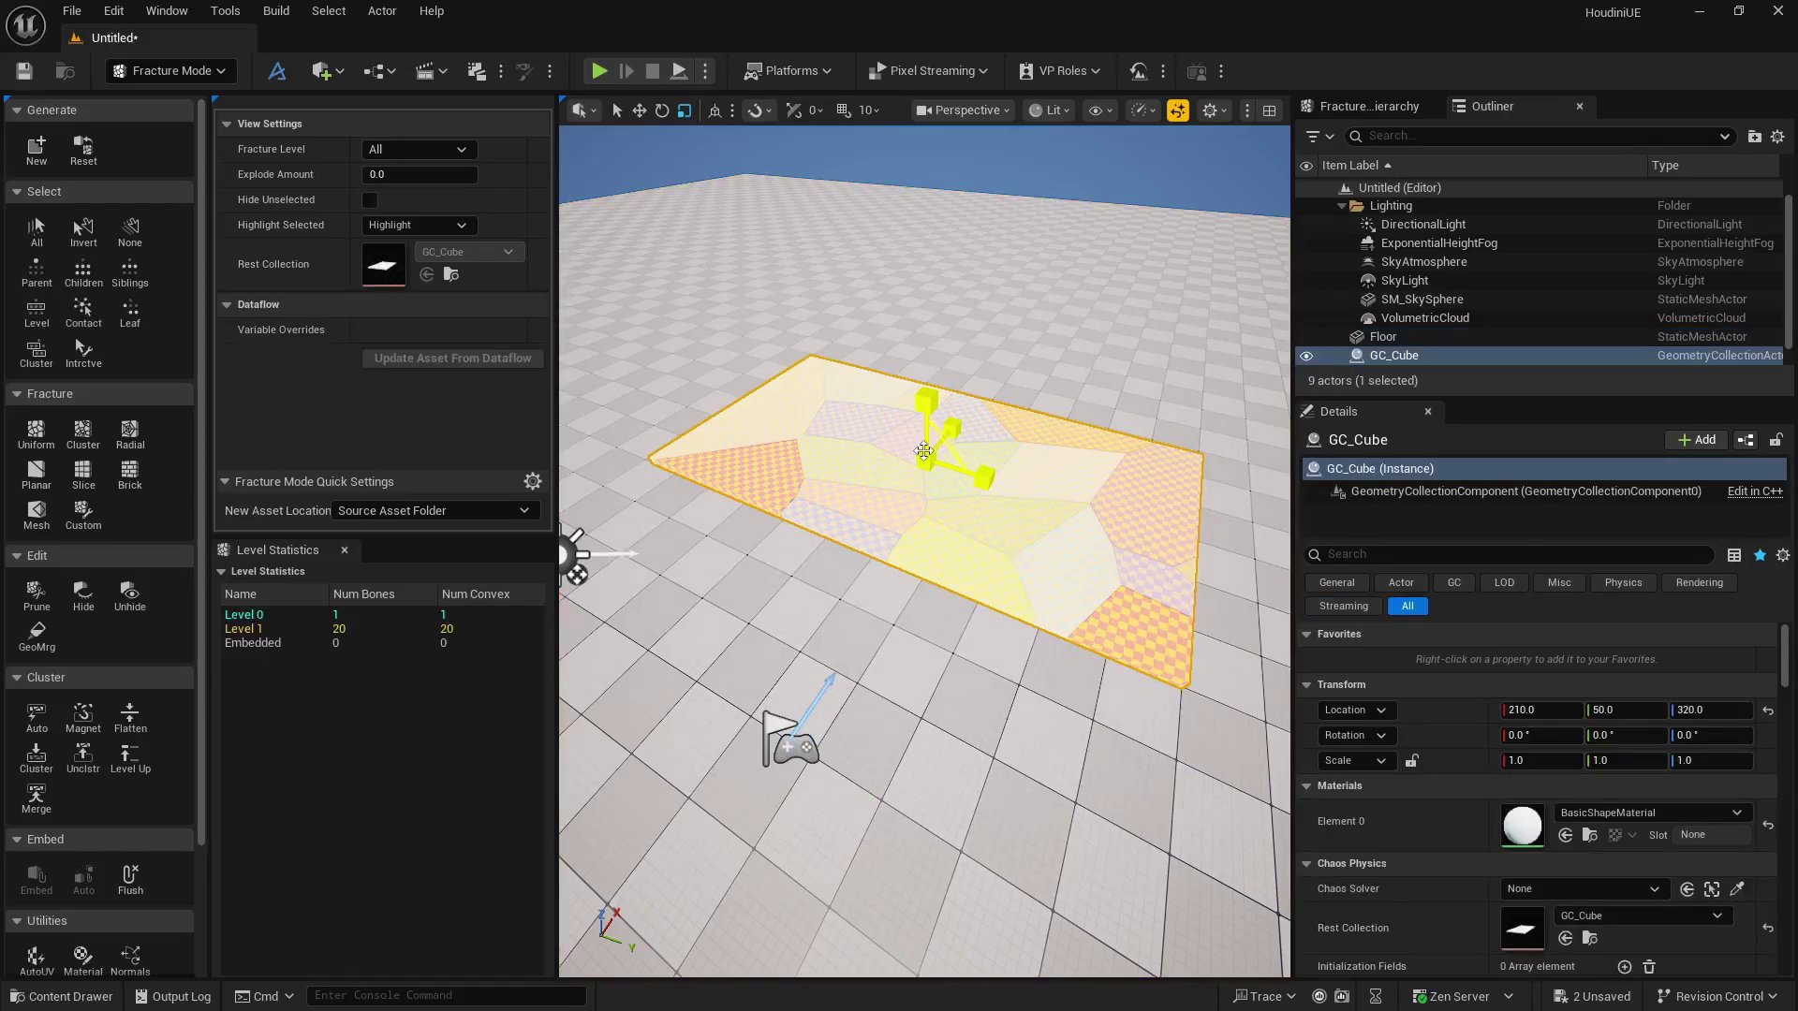
click(846, 297)
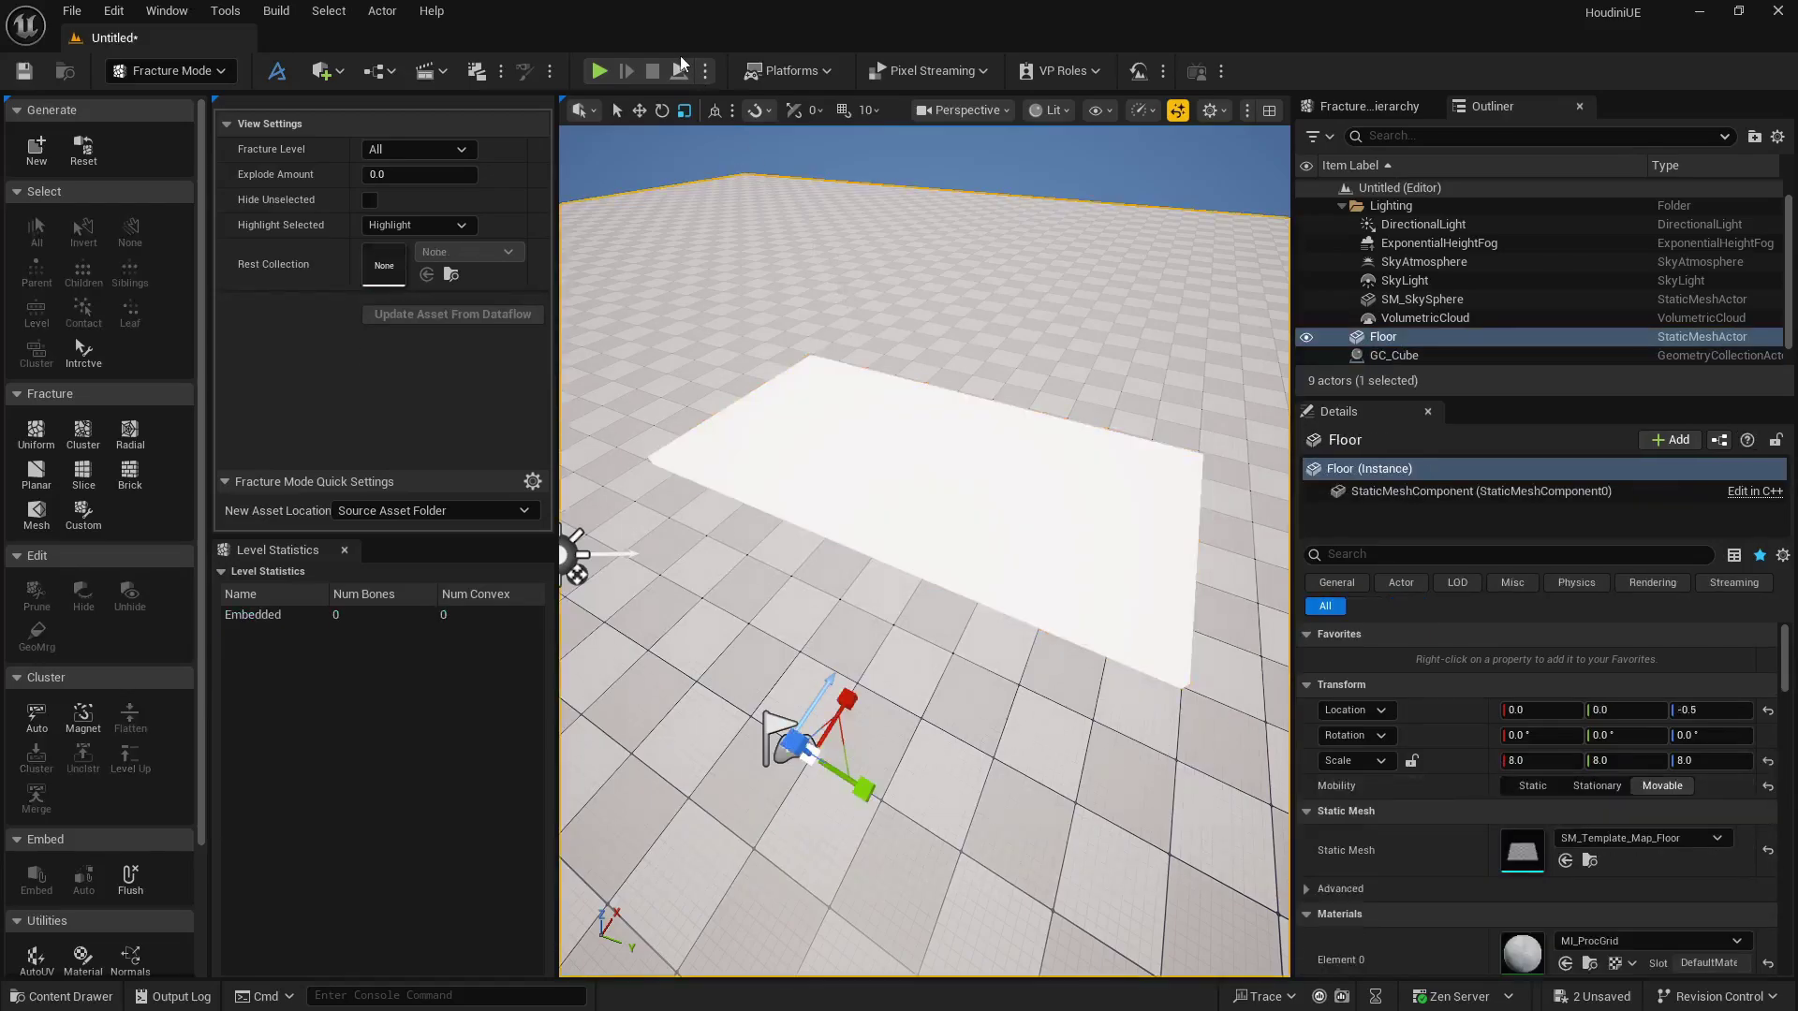
Simulate the fall of the plain white slab, examine the cracks between its pieces up close, and stop the simulation.
click(677, 72)
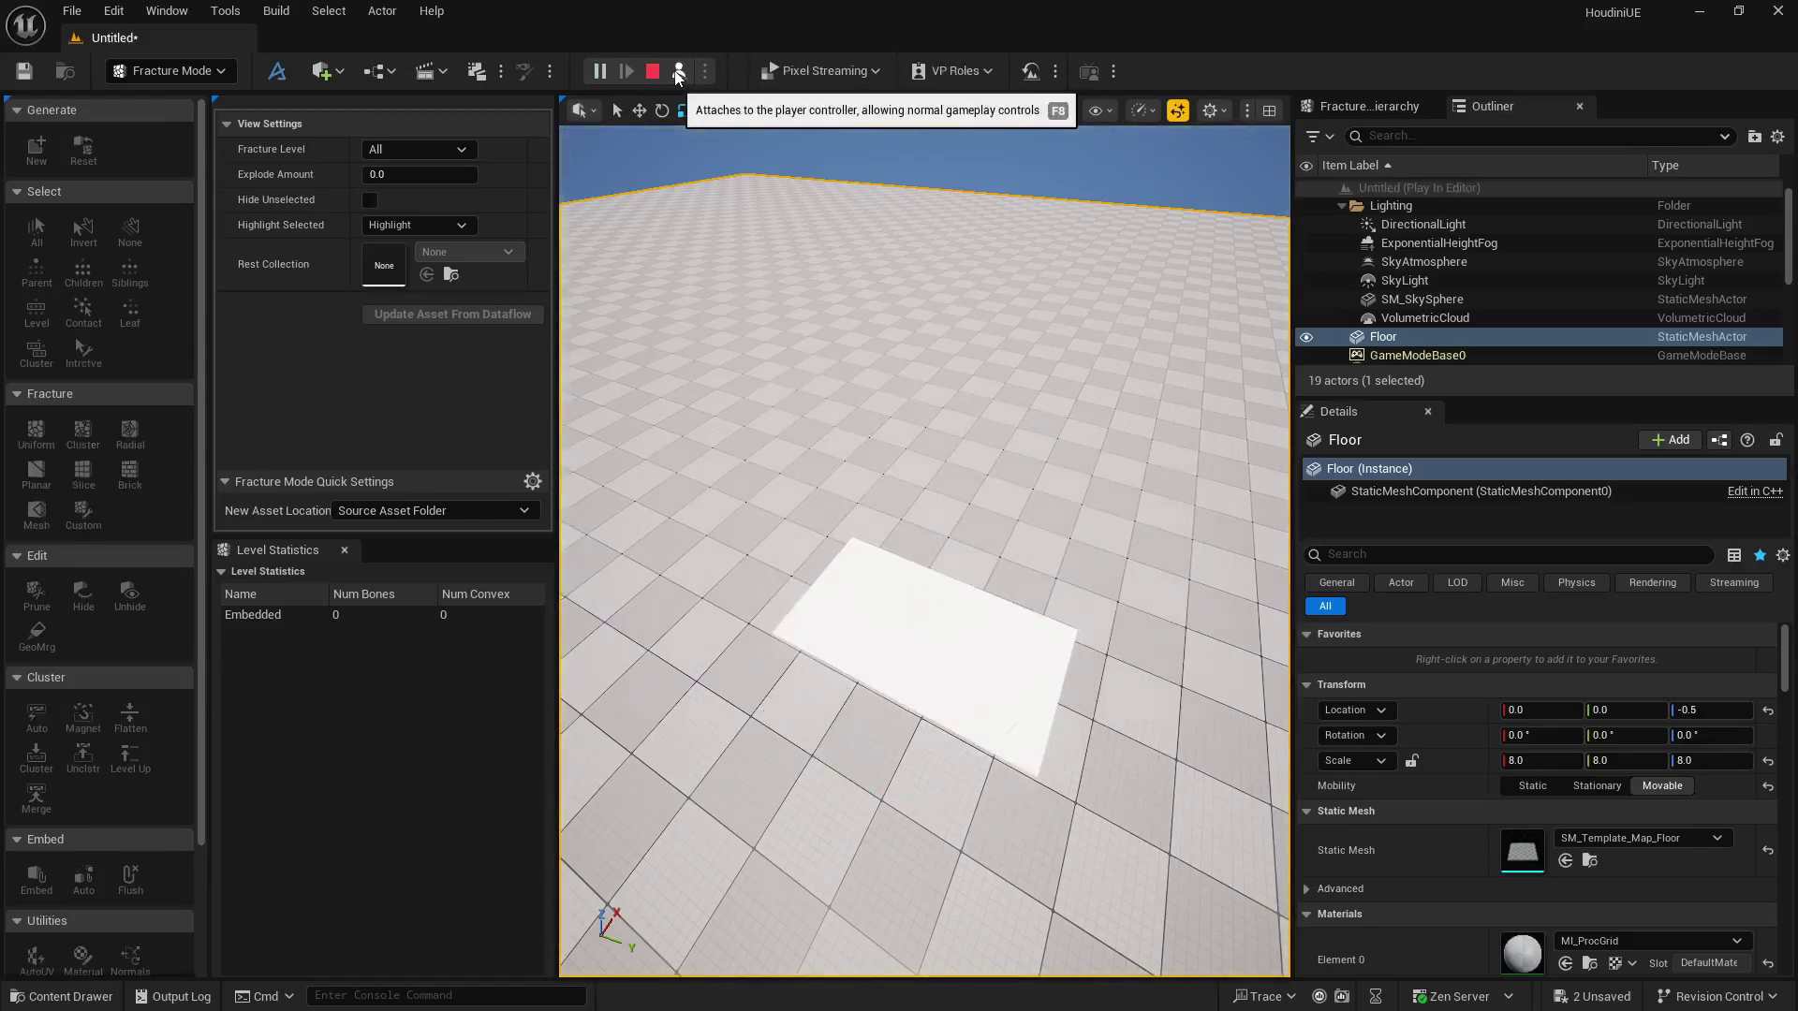
right_drag(971, 682, 1086, 763)
key(w)
key(w)
right_drag(1011, 630, 1124, 639)
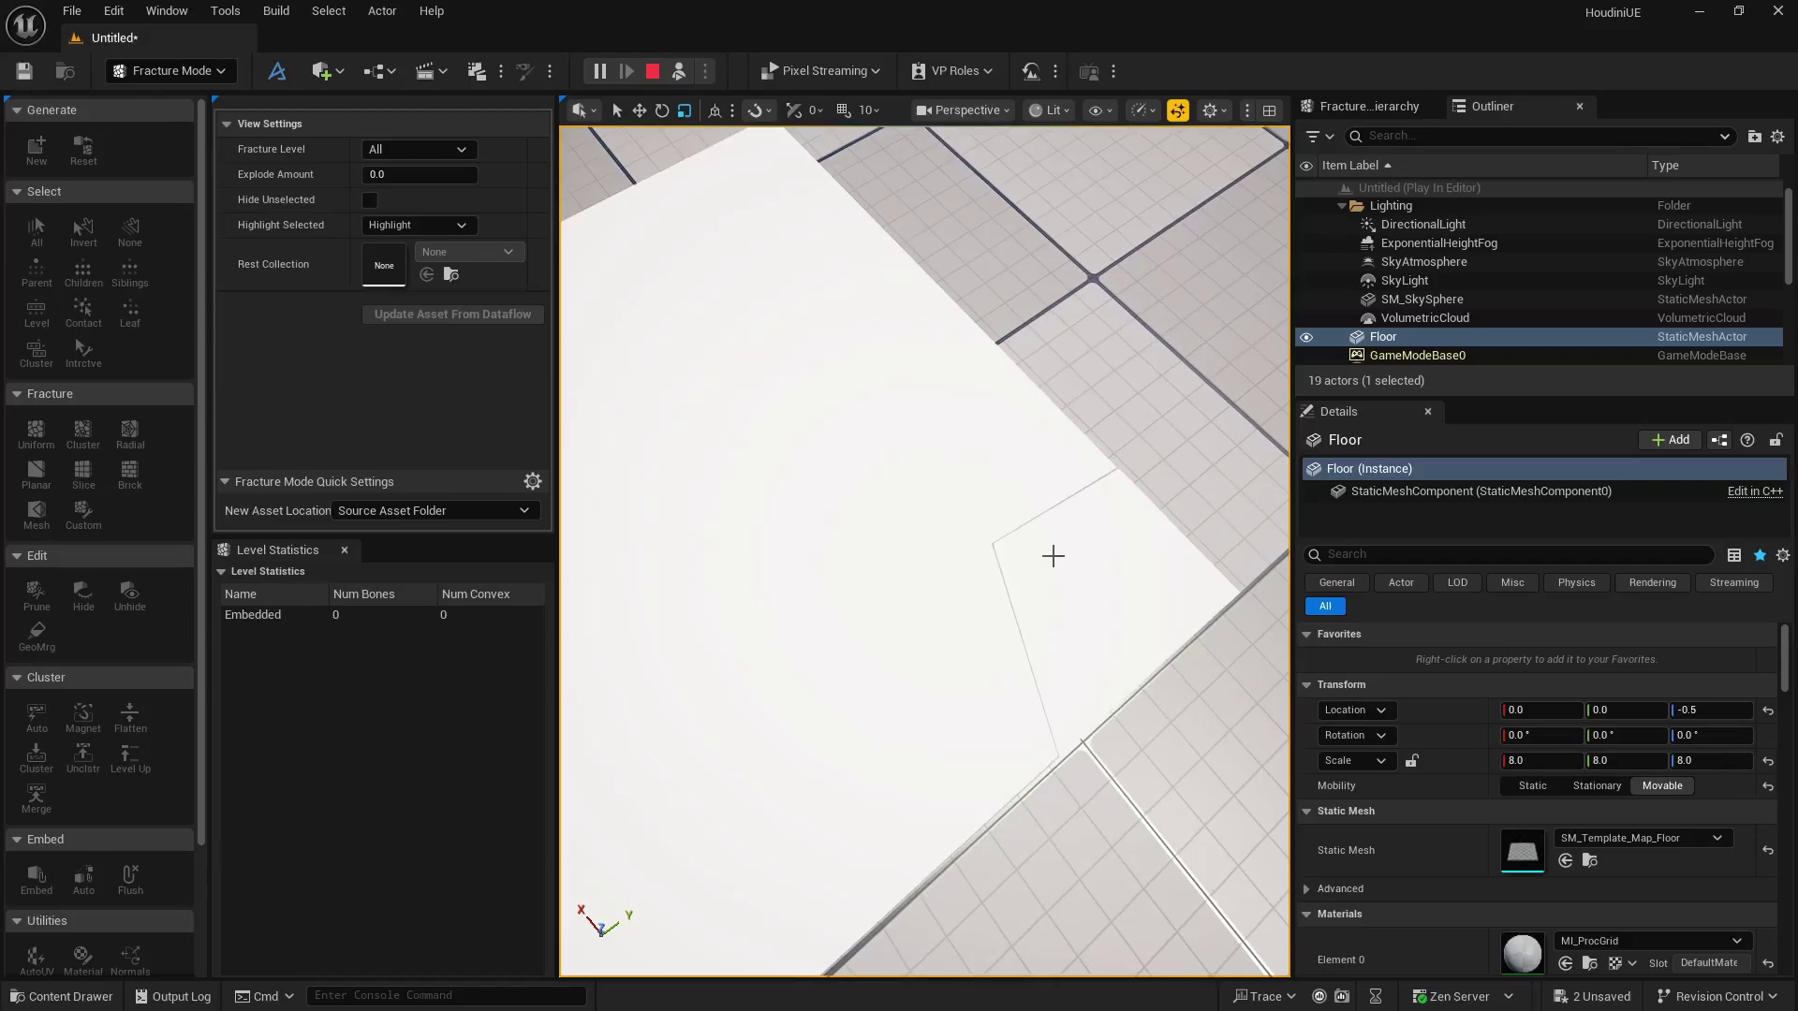
right_drag(1046, 549, 910, 506)
key(s)
click(652, 71)
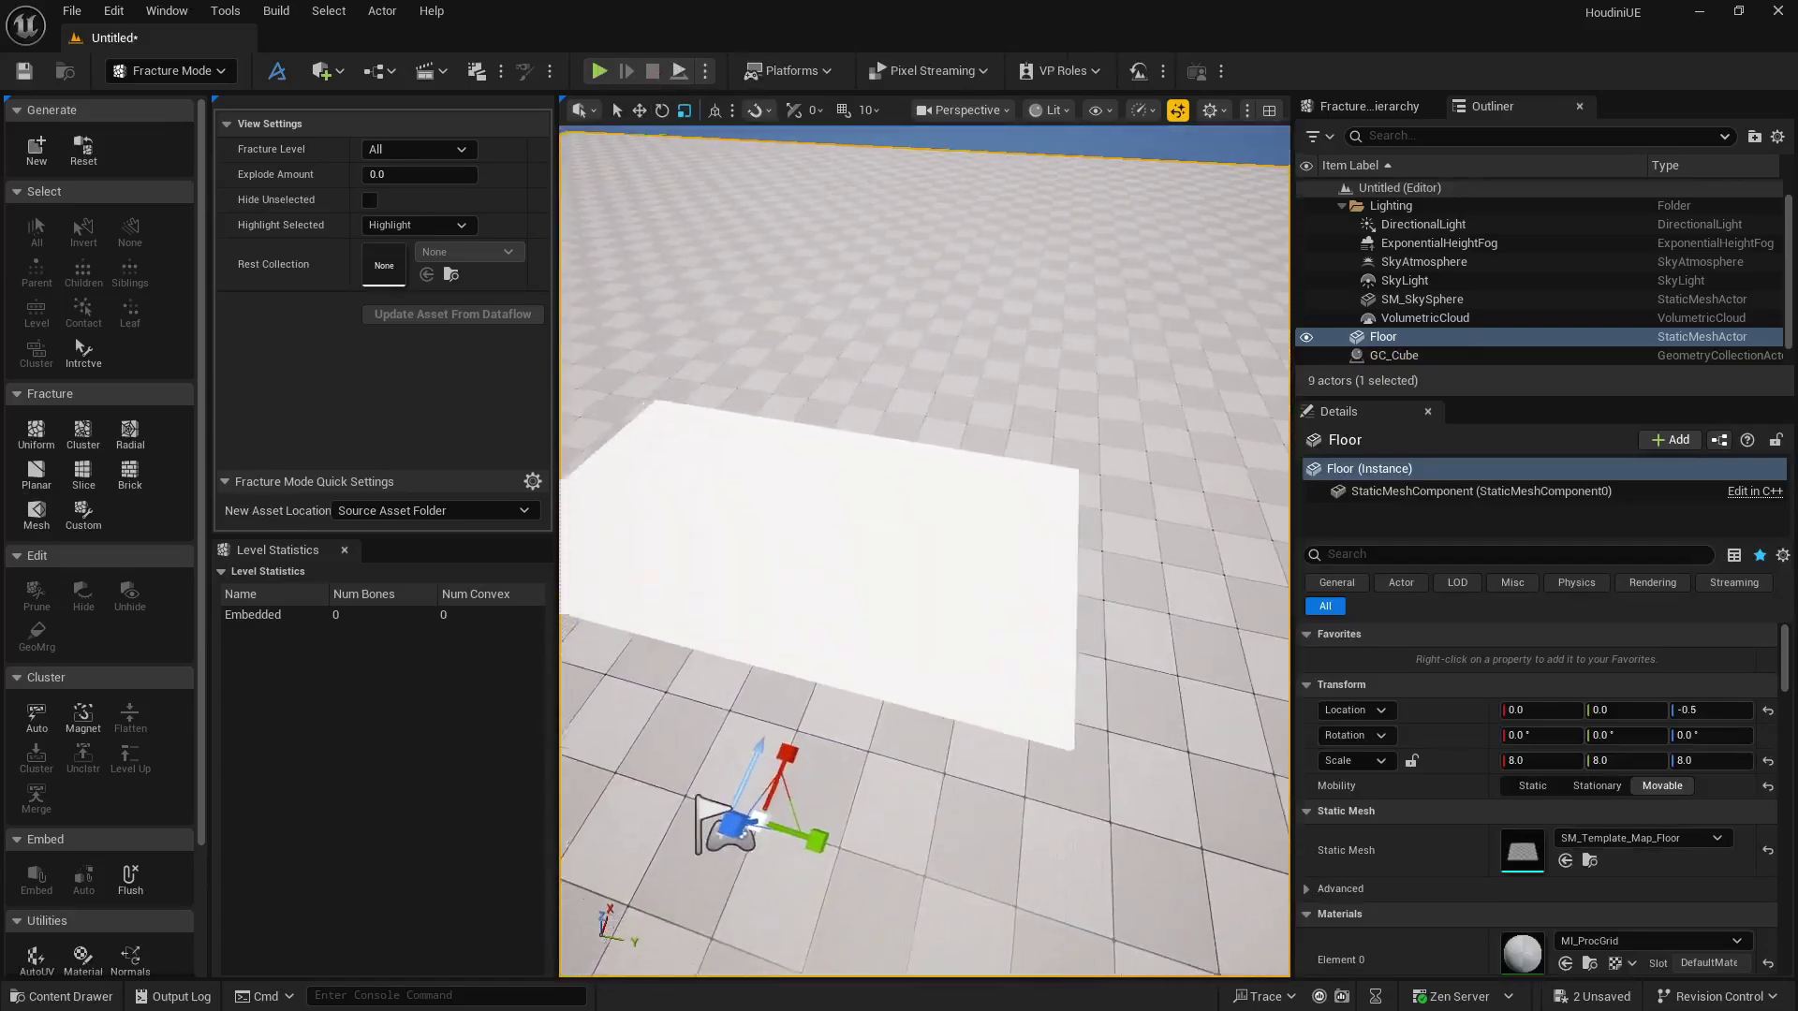
Select three adjacent Level 1 pieces of GC_Cube, running from the slab's middle to its near corner.
click(916, 531)
scroll(871, 543, up, 5)
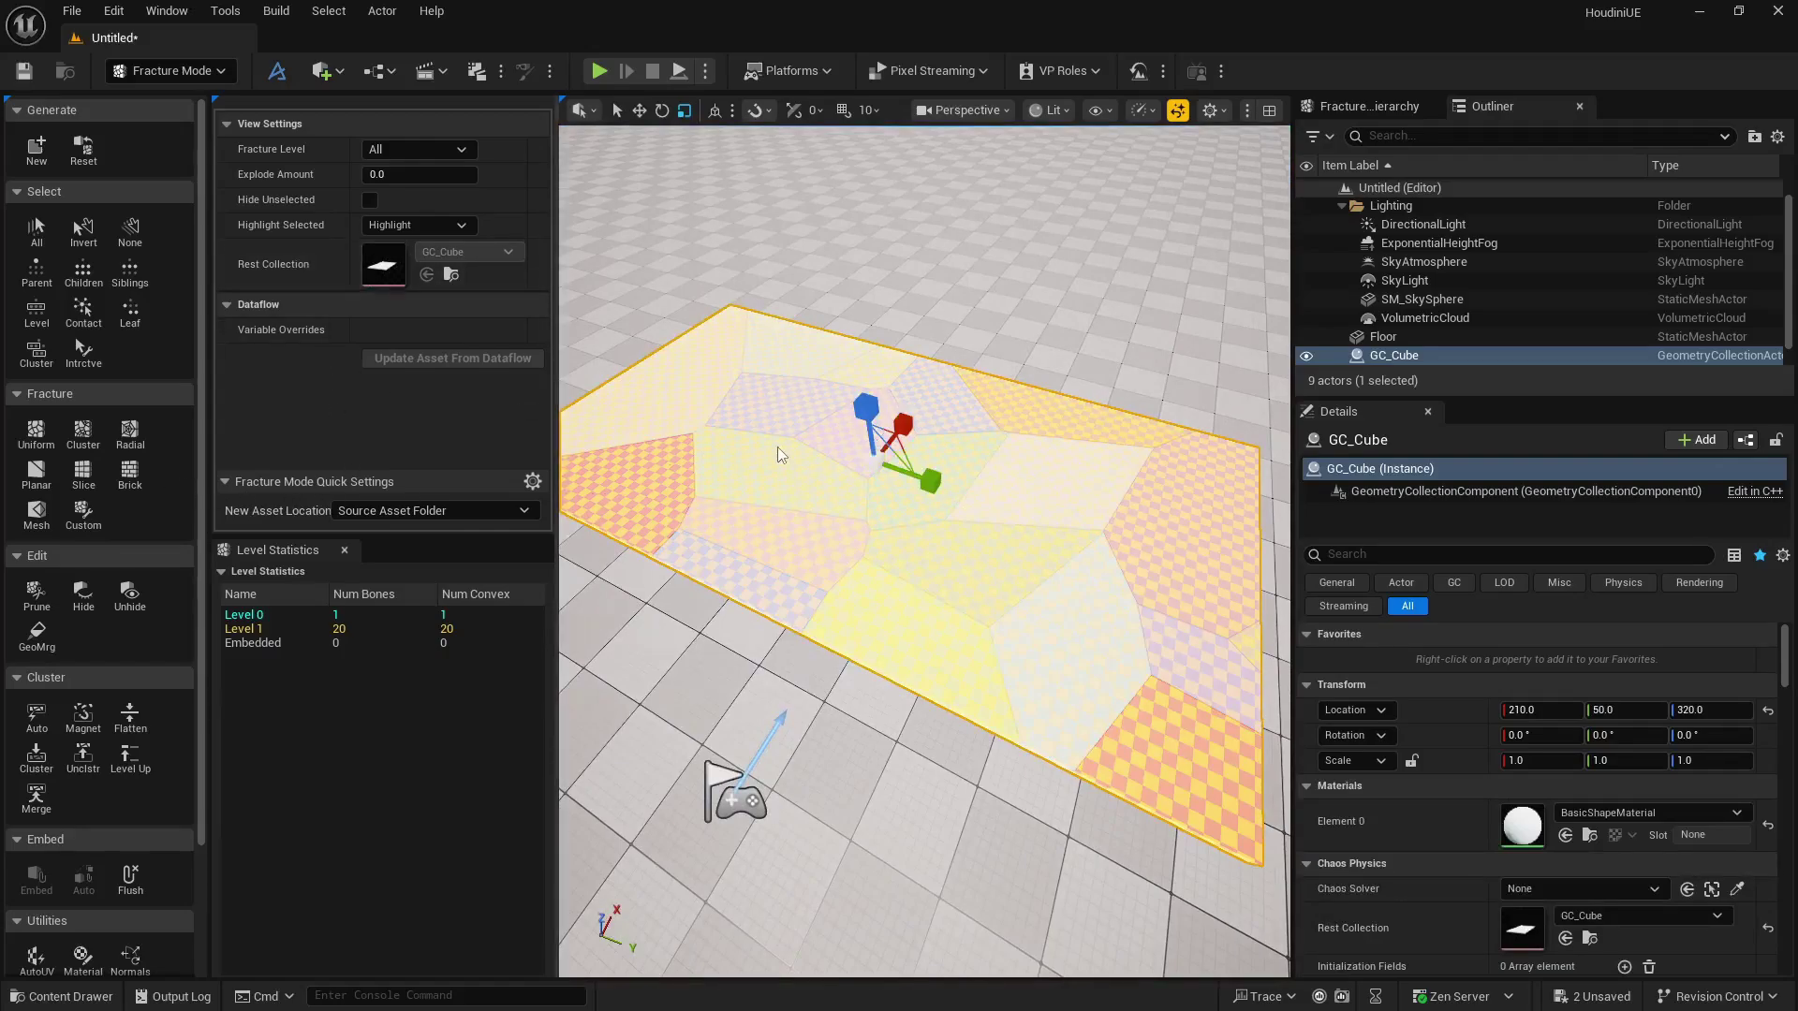
click(717, 465)
click(819, 528)
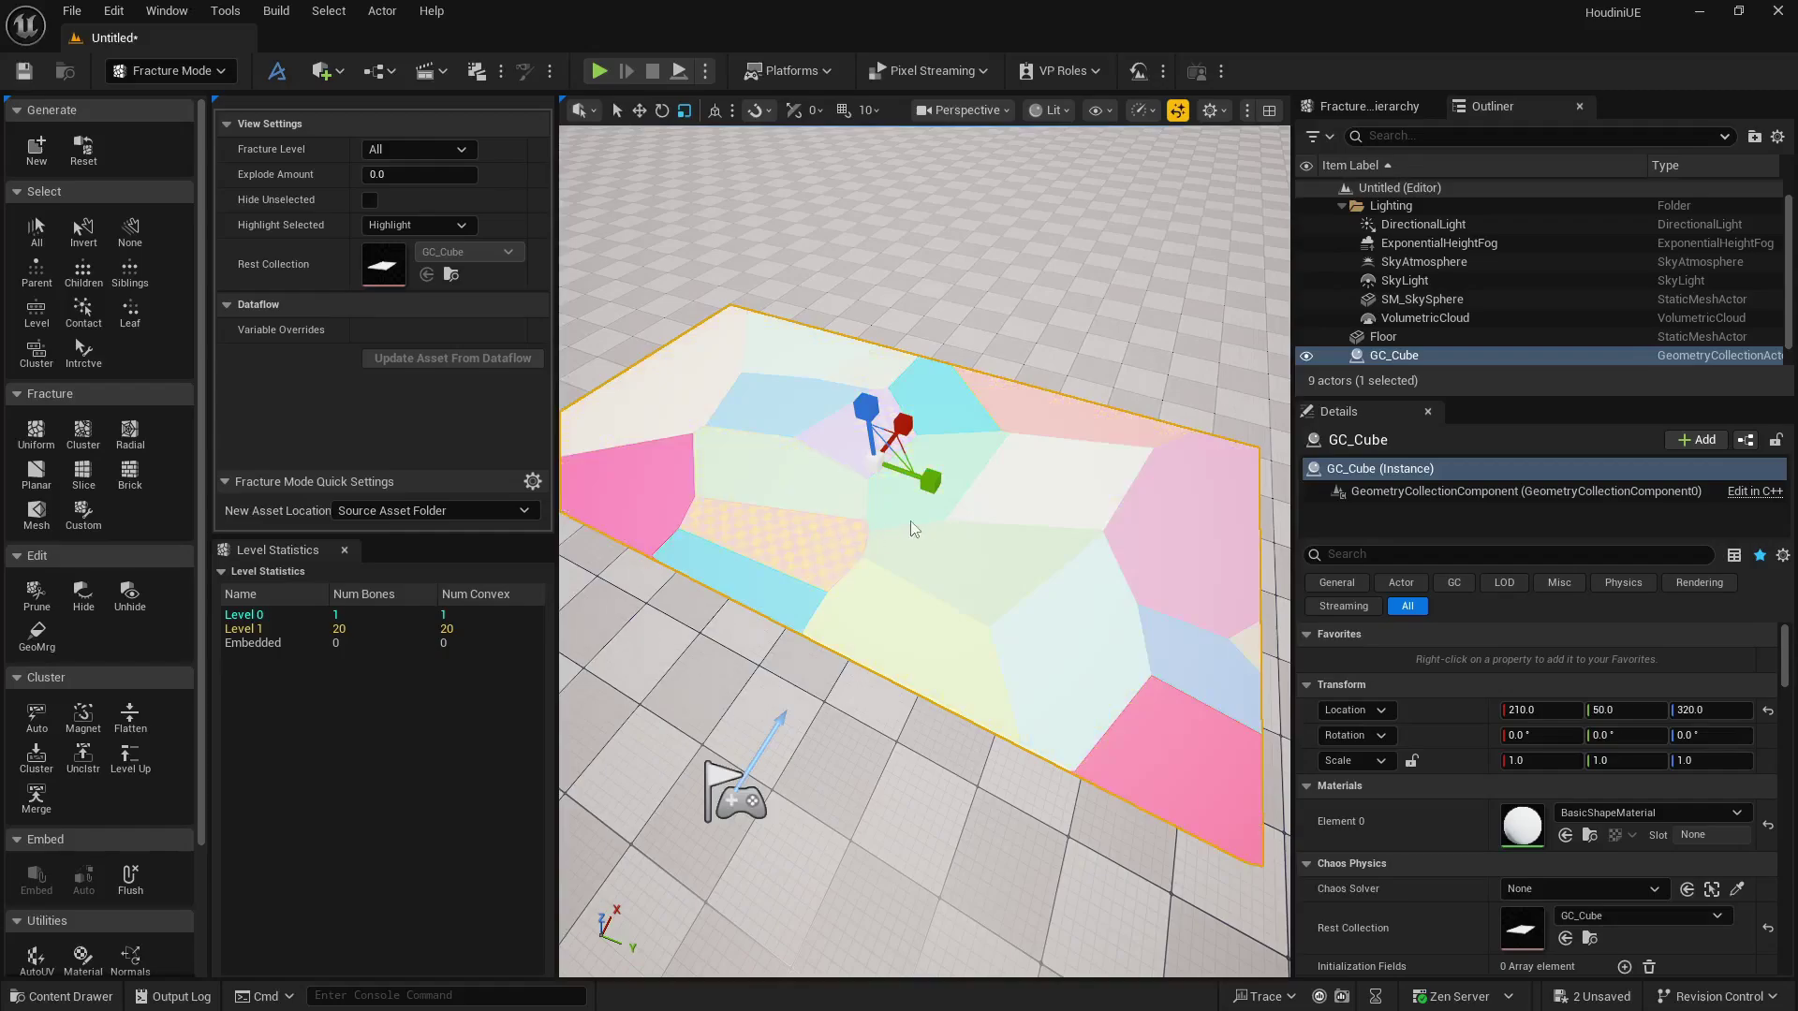
click(1165, 739)
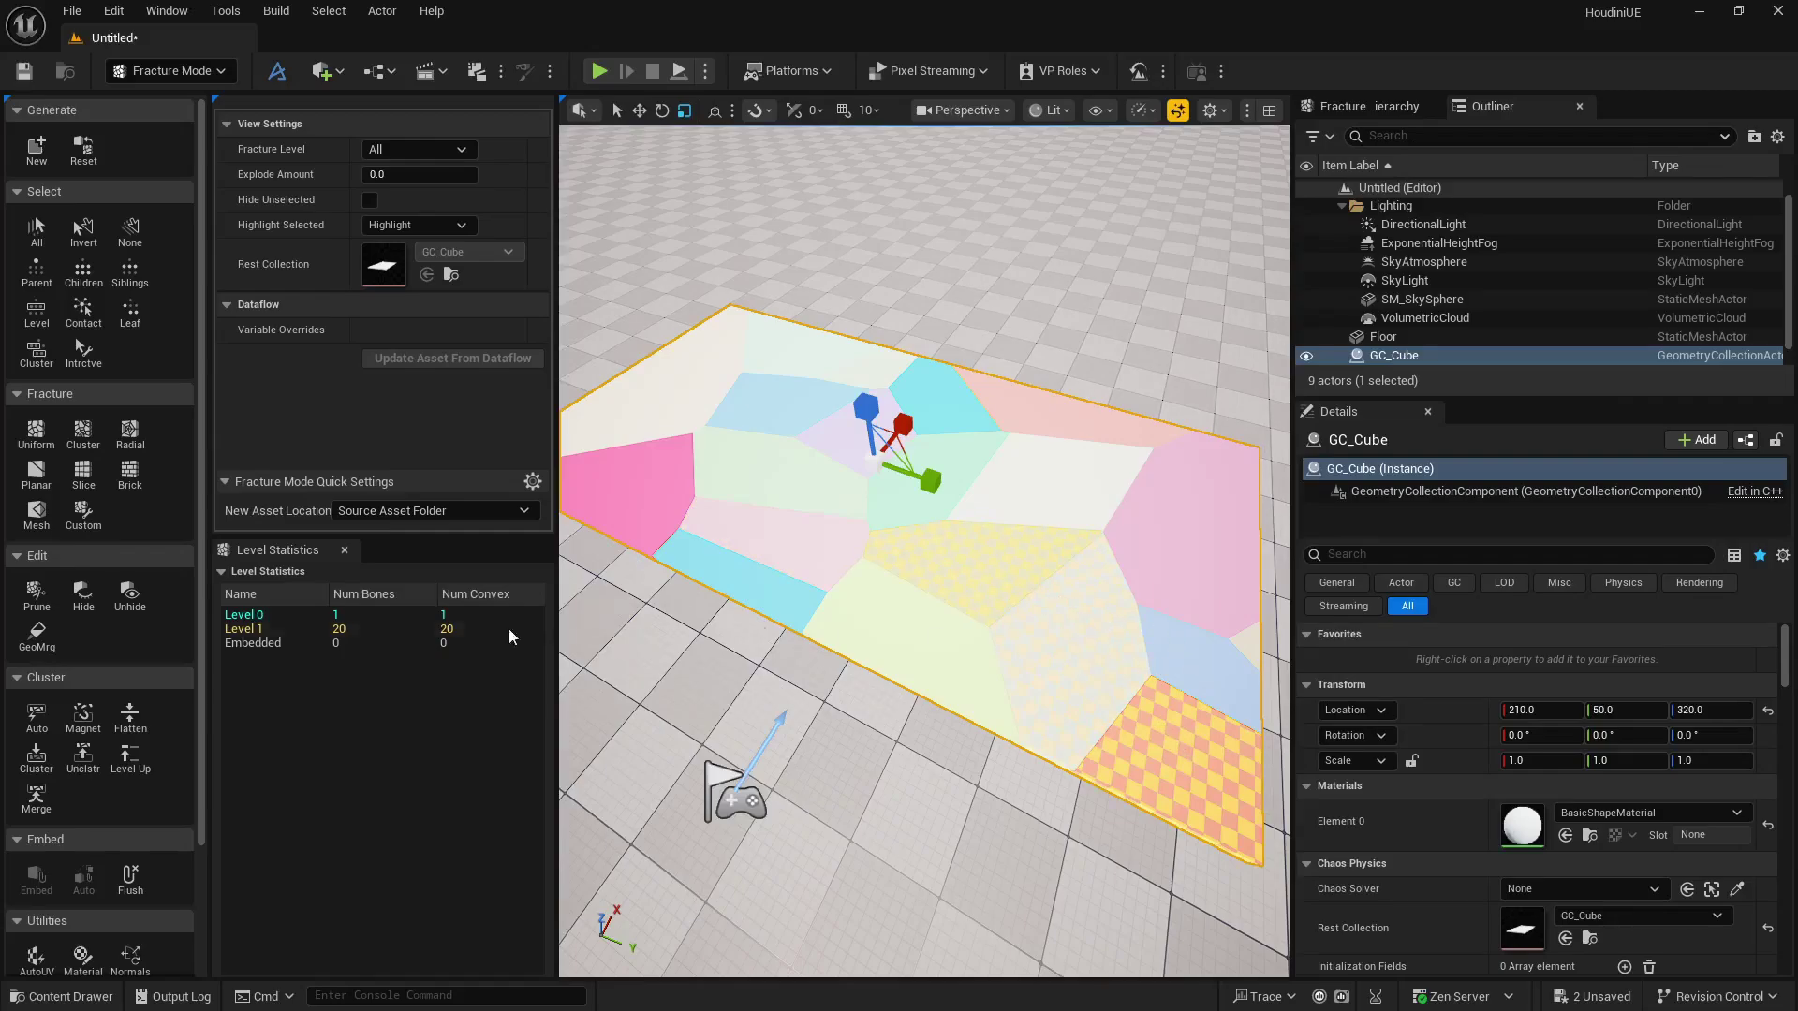
click(262, 632)
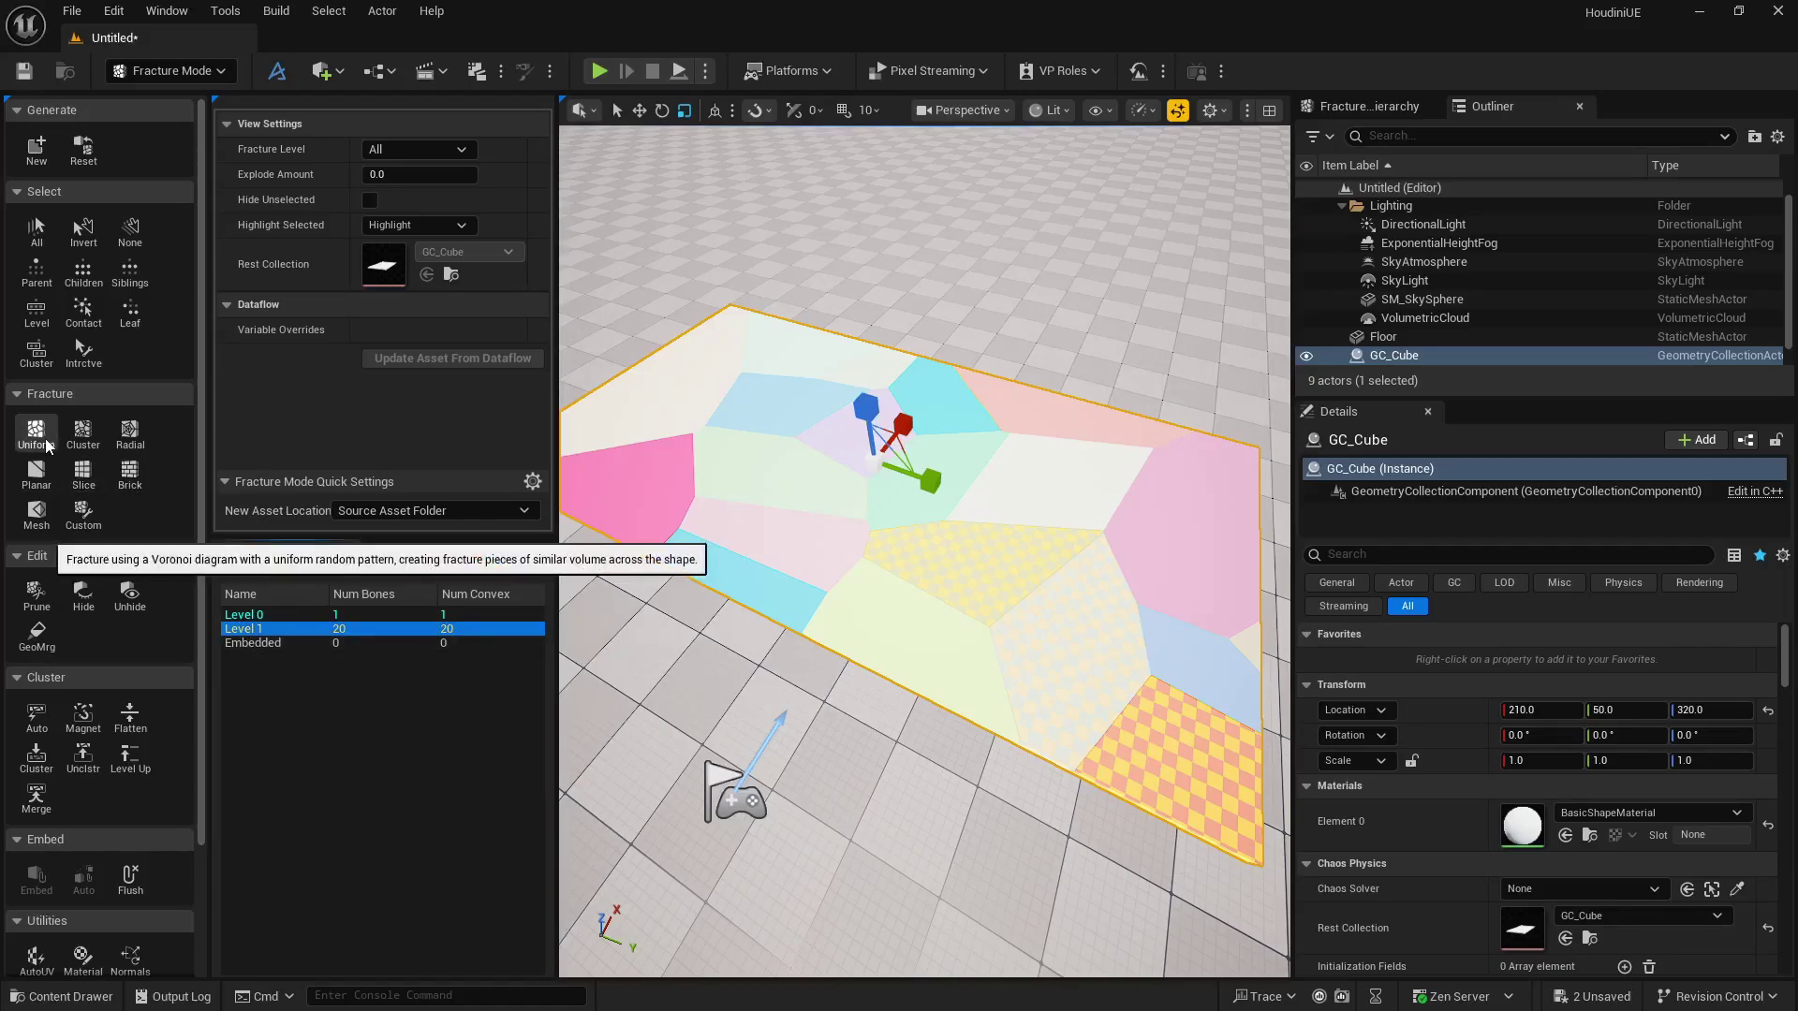
Fracture the selected pieces with Cluster Voronoi at 8 minimum and maximum clusters, and inspect the resulting fragments.
click(82, 434)
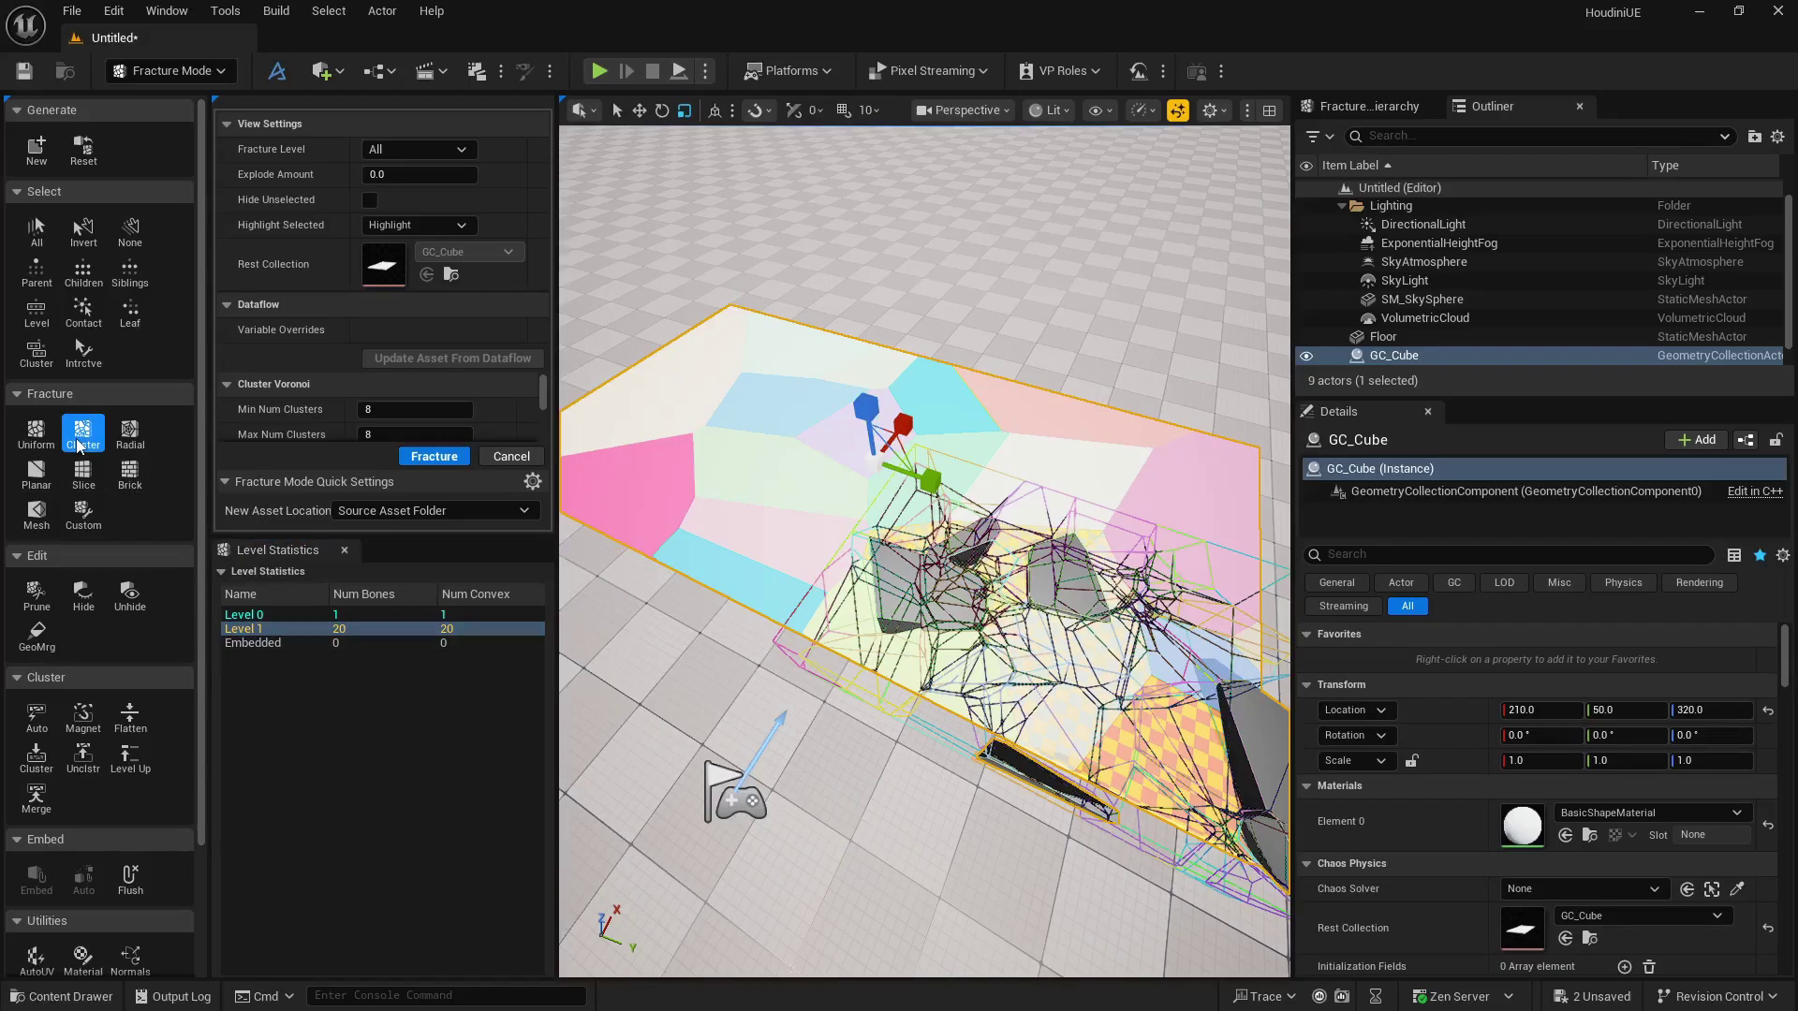
right_drag(855, 527, 731, 487)
right_drag(684, 681, 682, 522)
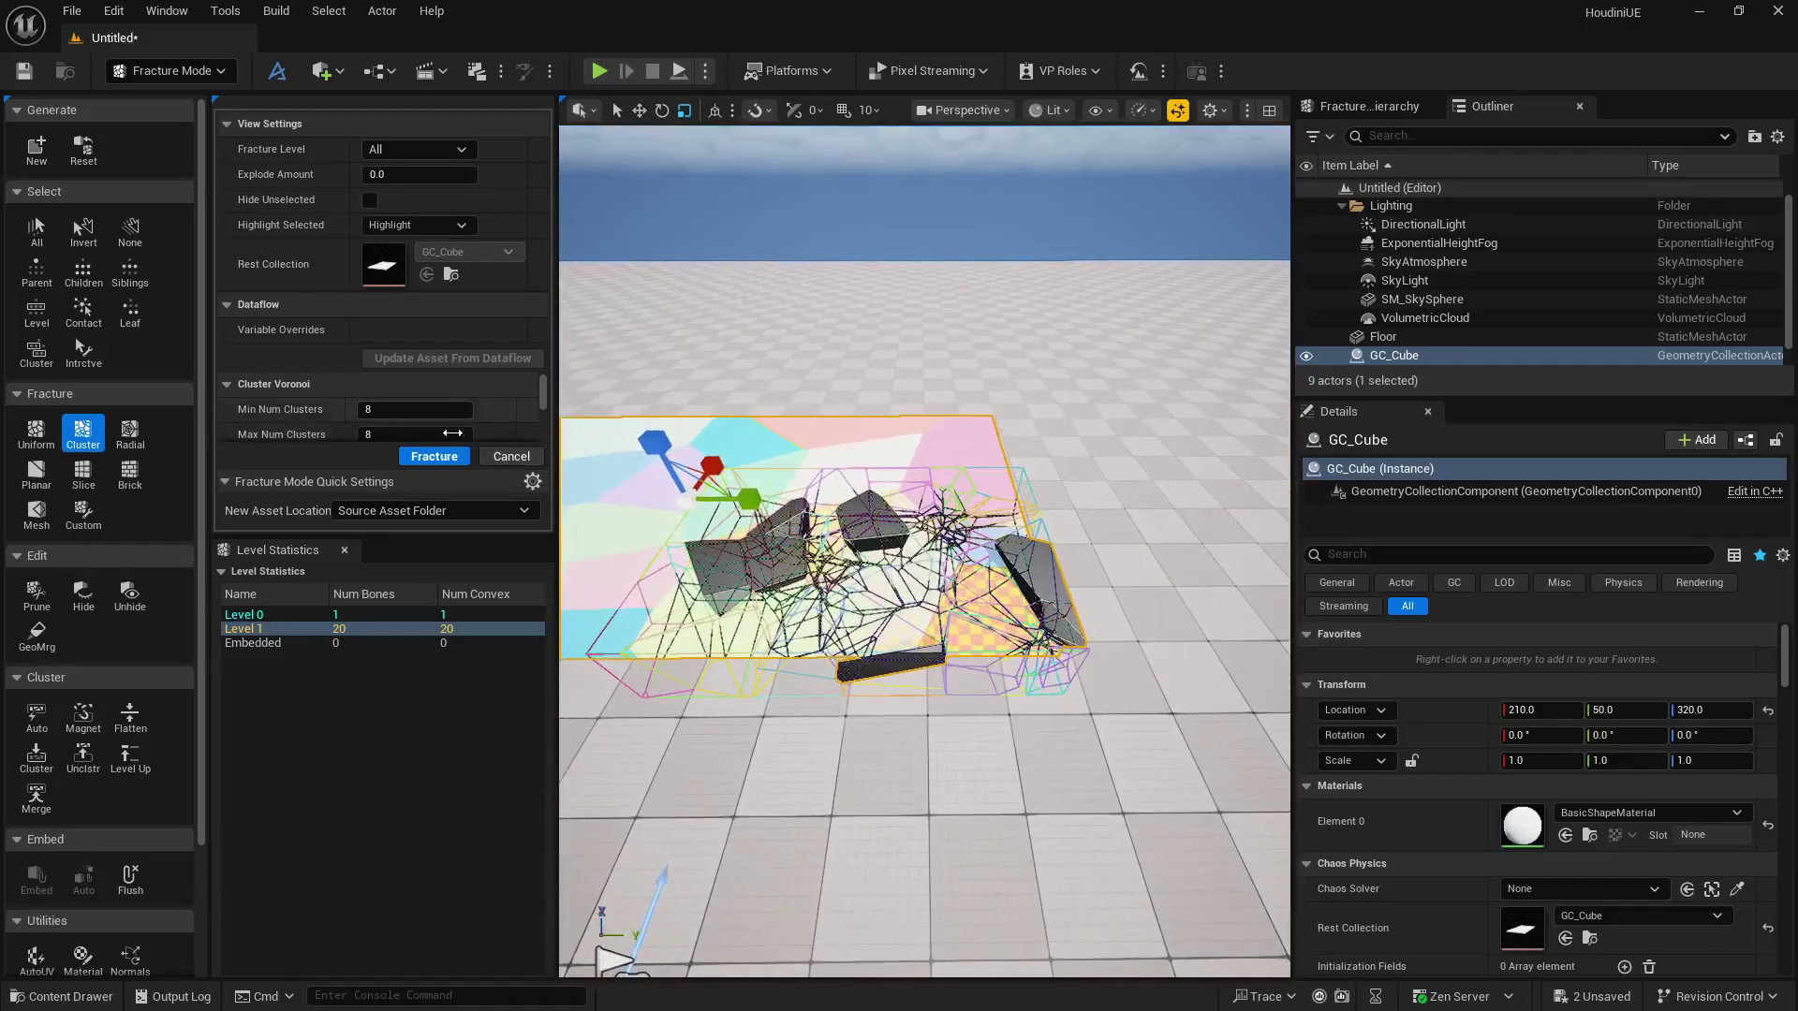
click(437, 458)
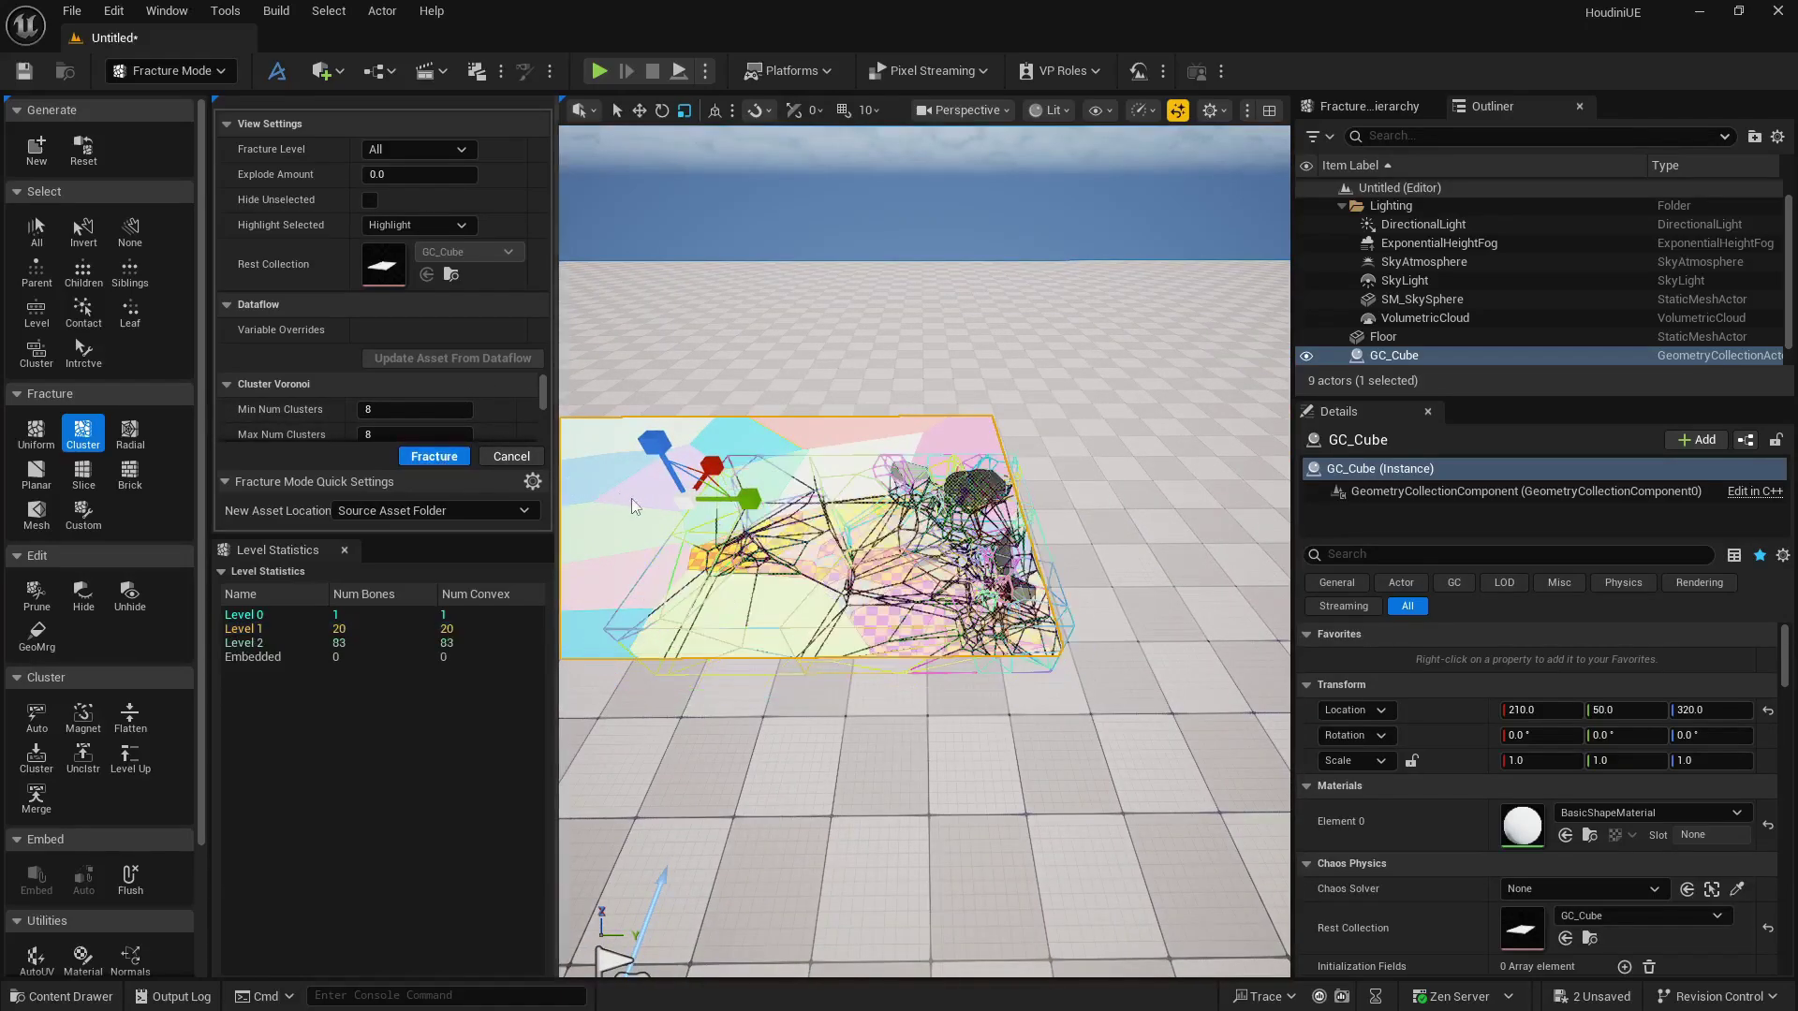
click(283, 628)
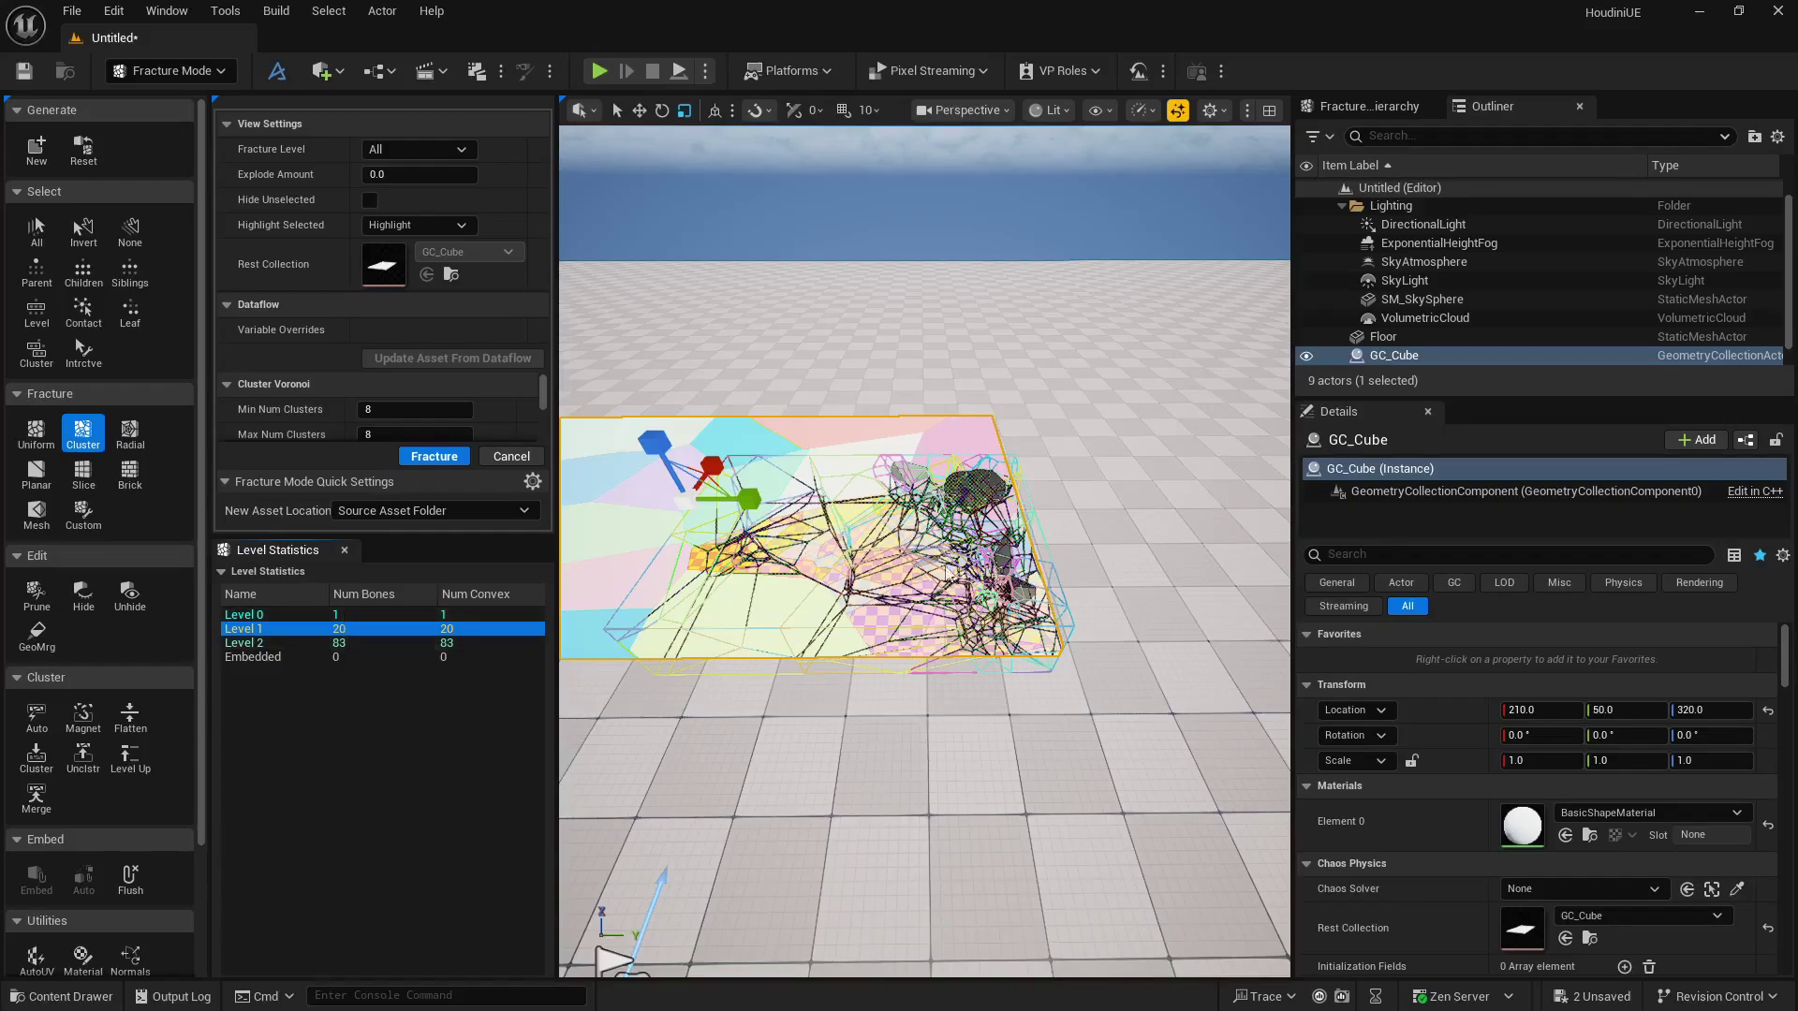
click(1050, 383)
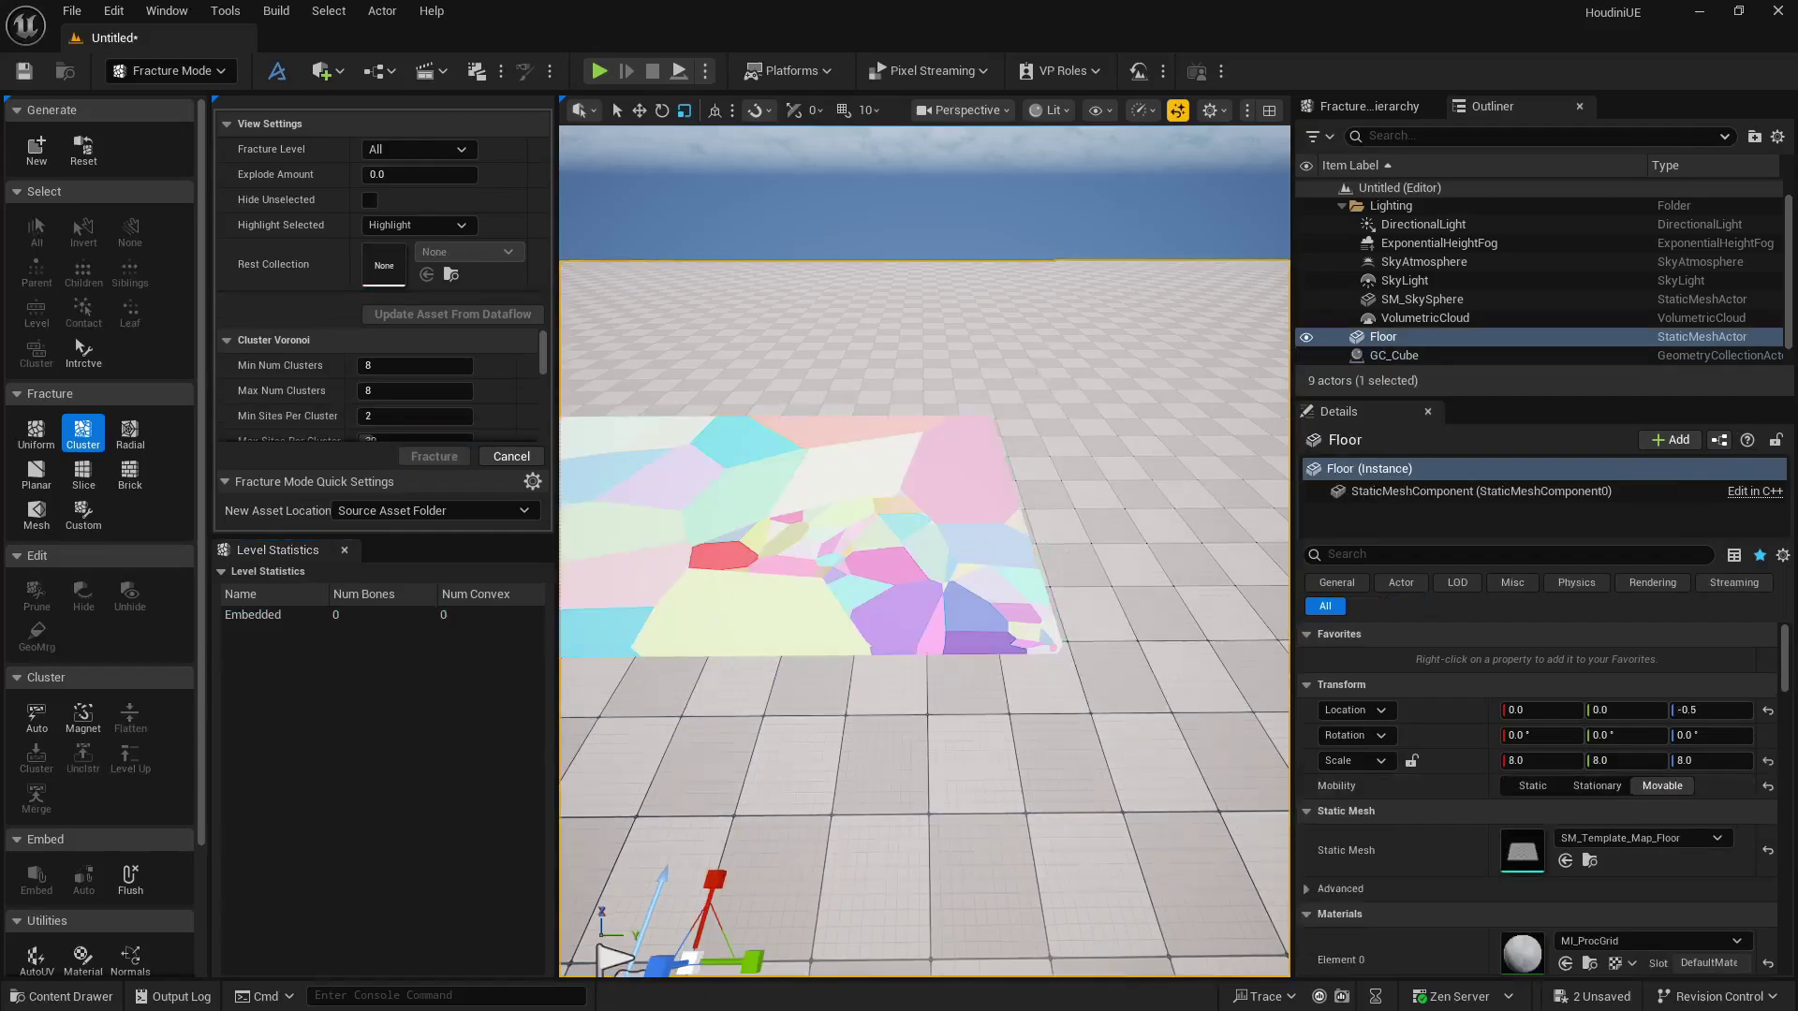
right_drag(1036, 383, 936, 386)
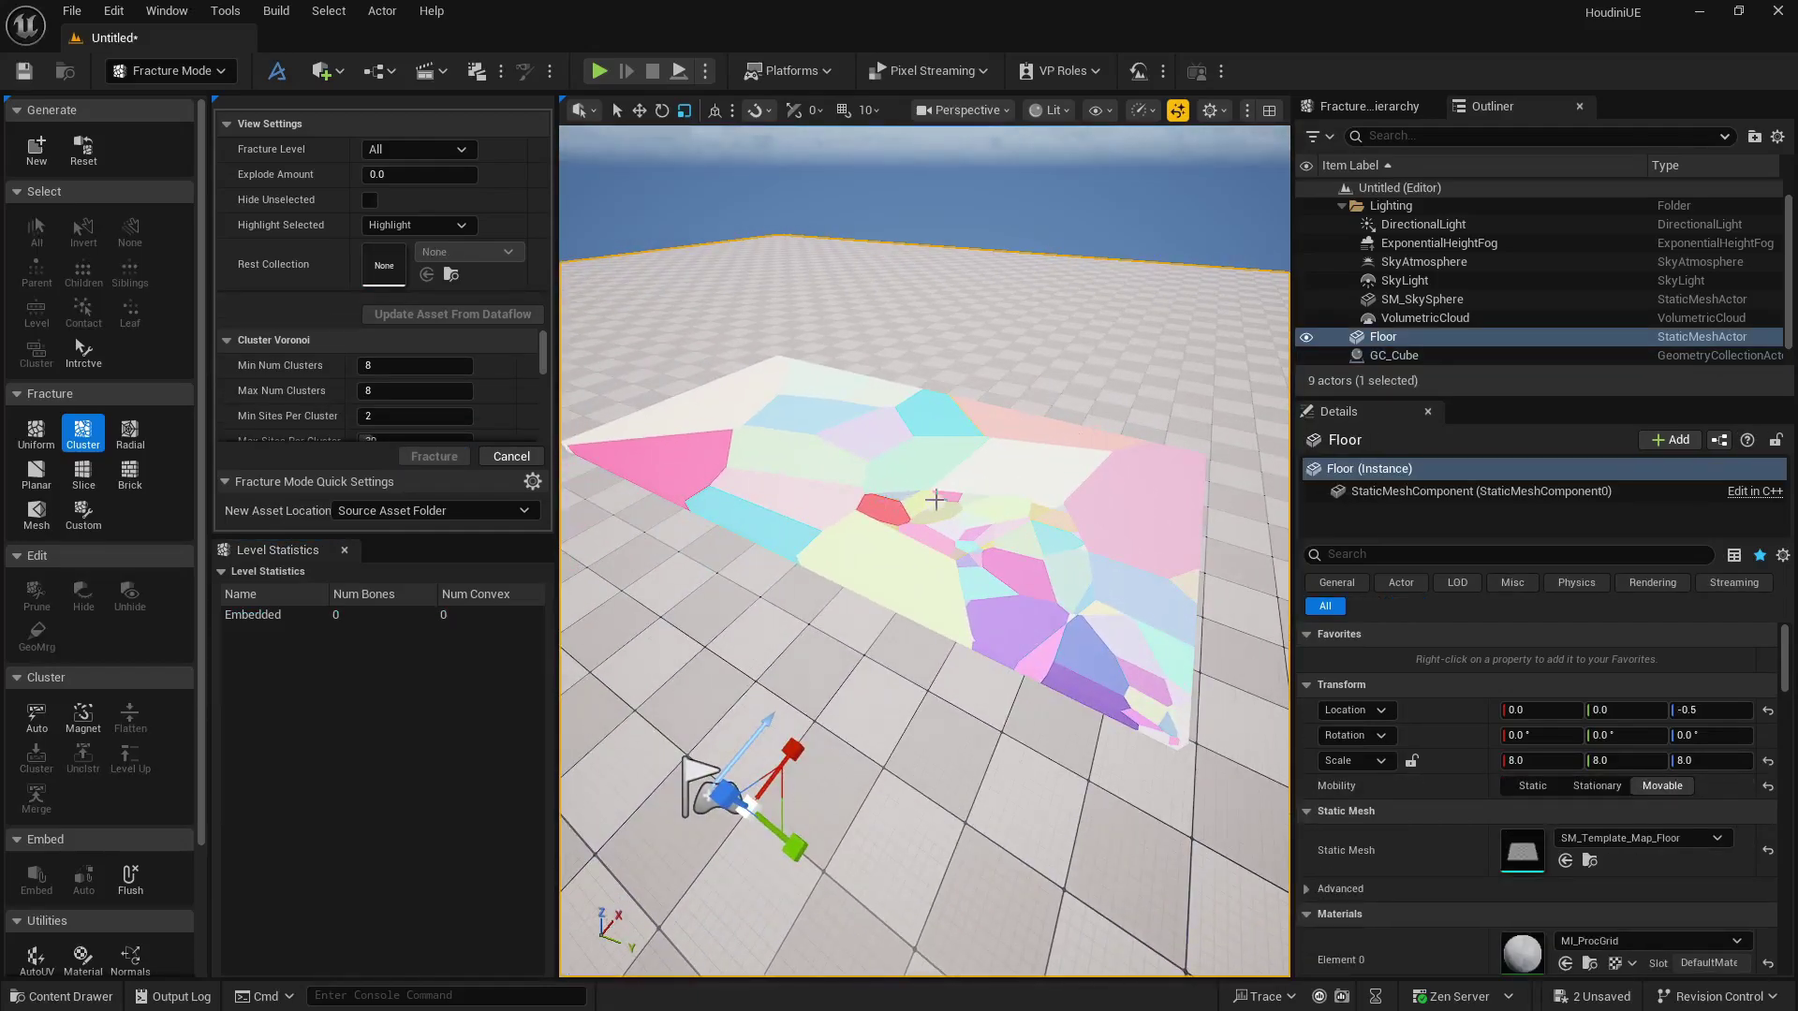
Reselect GC_Cube, try the Cluster Voronoi preview without Draw Diagram, disable Draw Noise Preview, and leave Draw Diagram and Draw Sites enabled.
click(1033, 558)
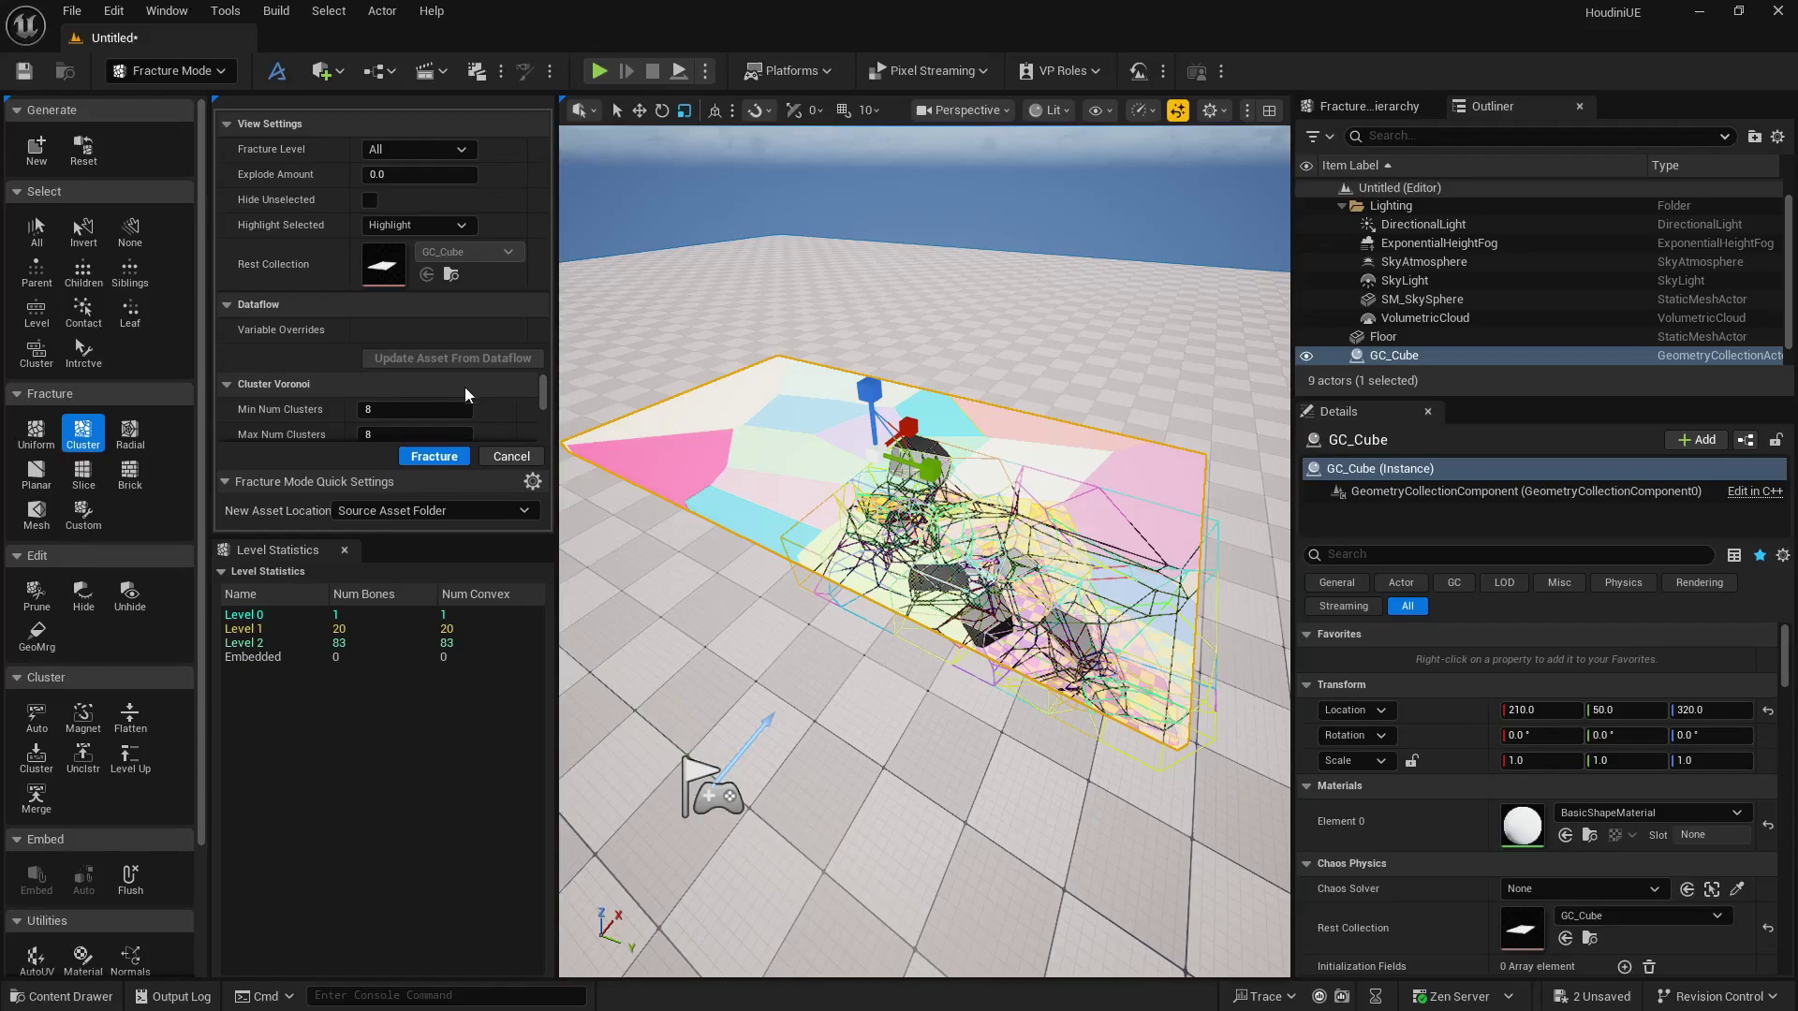
scroll(542, 393, down, 3)
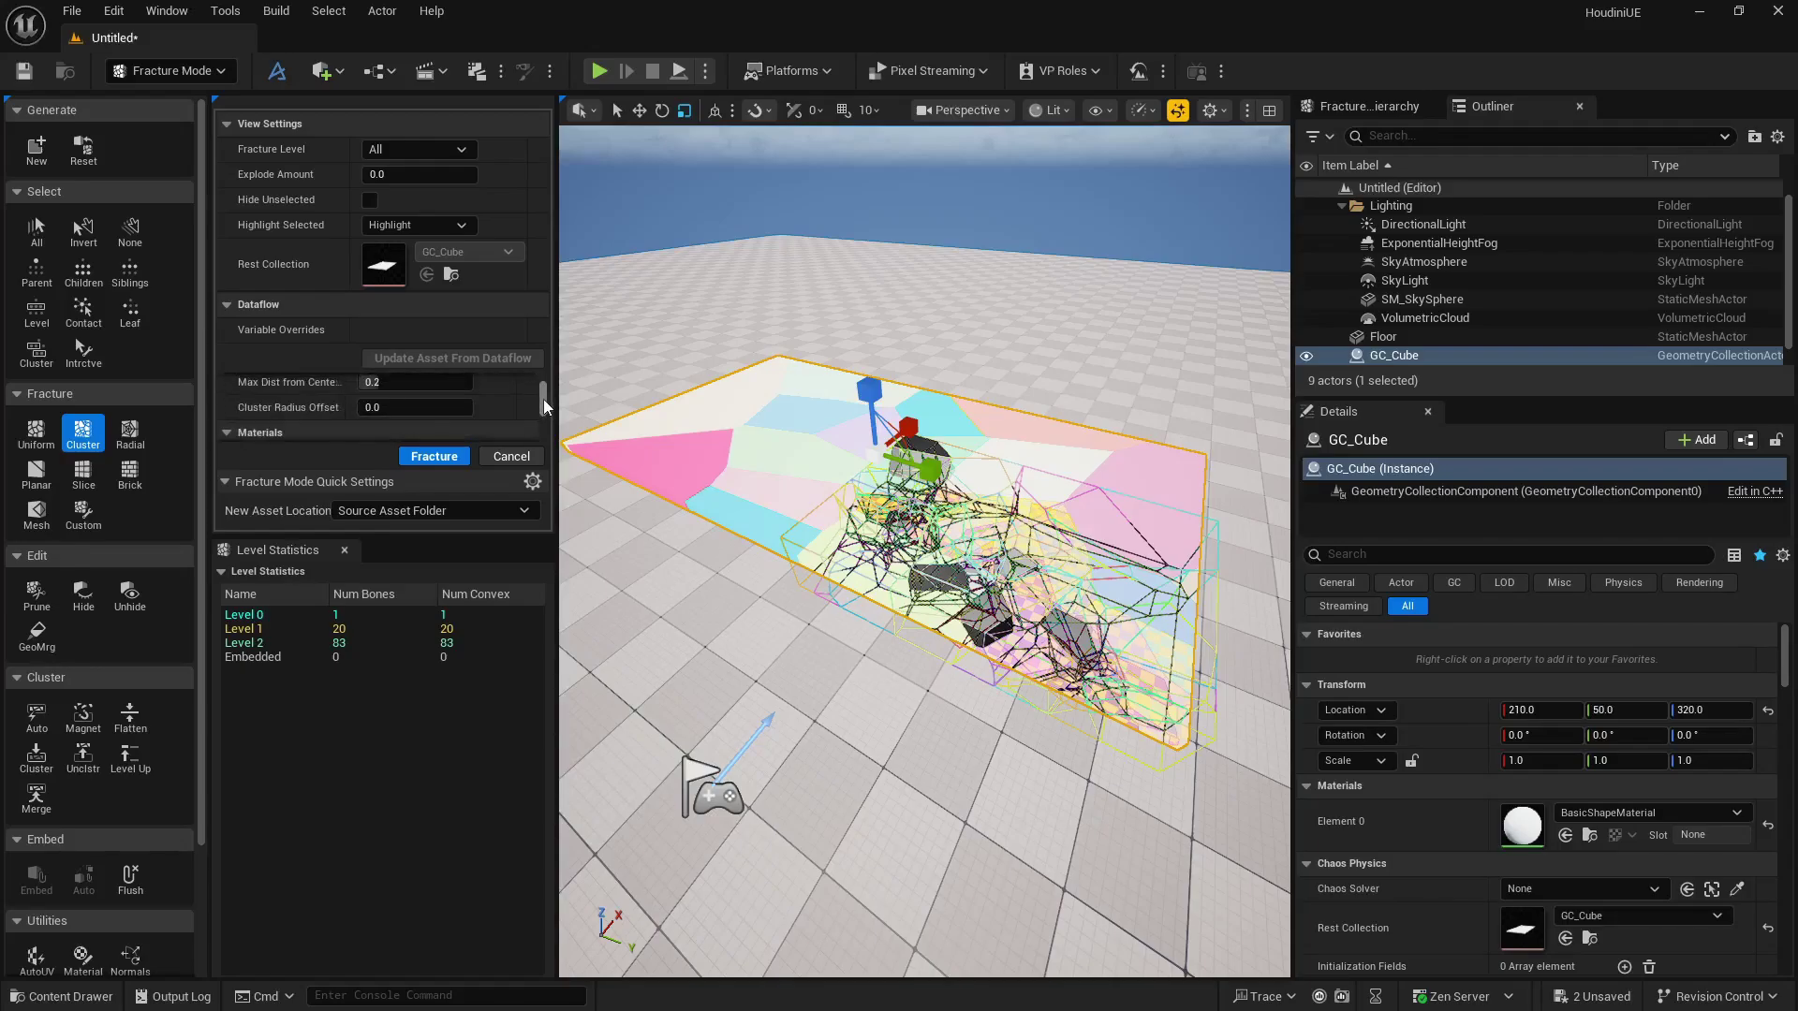
scroll(542, 402, down, 1)
scroll(285, 414, down, 1)
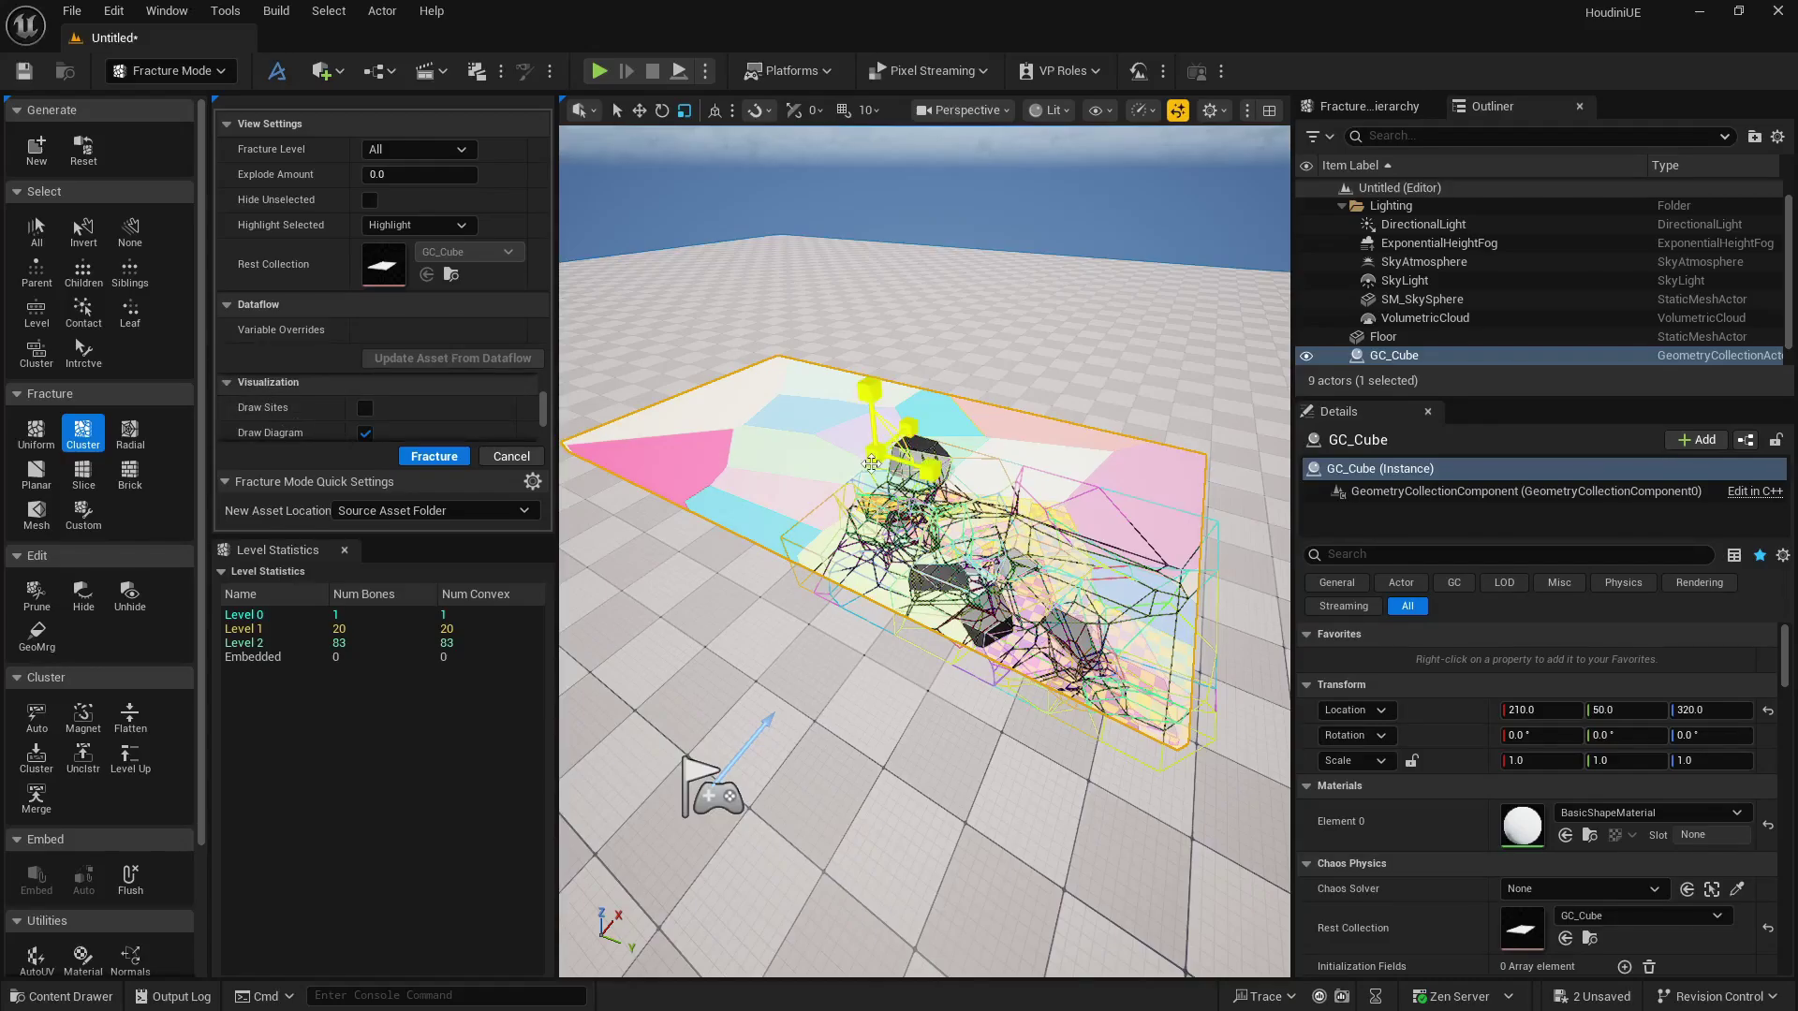
scroll(352, 397, down, 1)
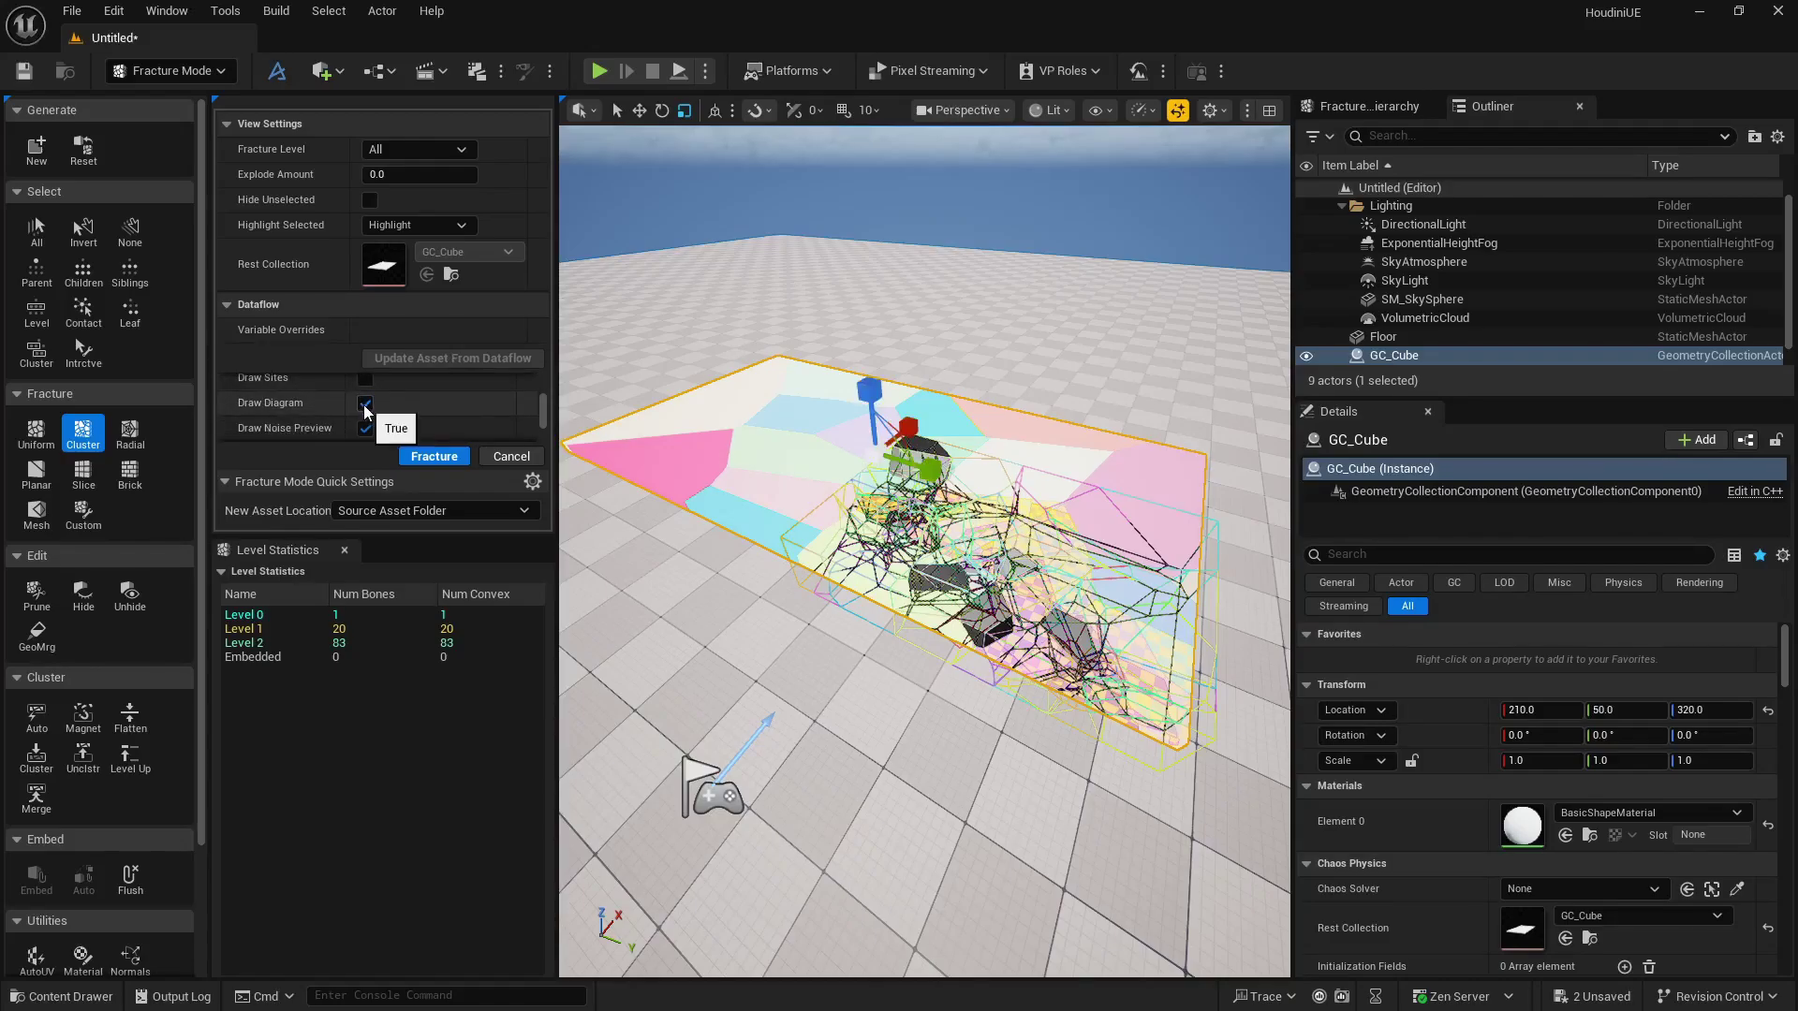
click(365, 409)
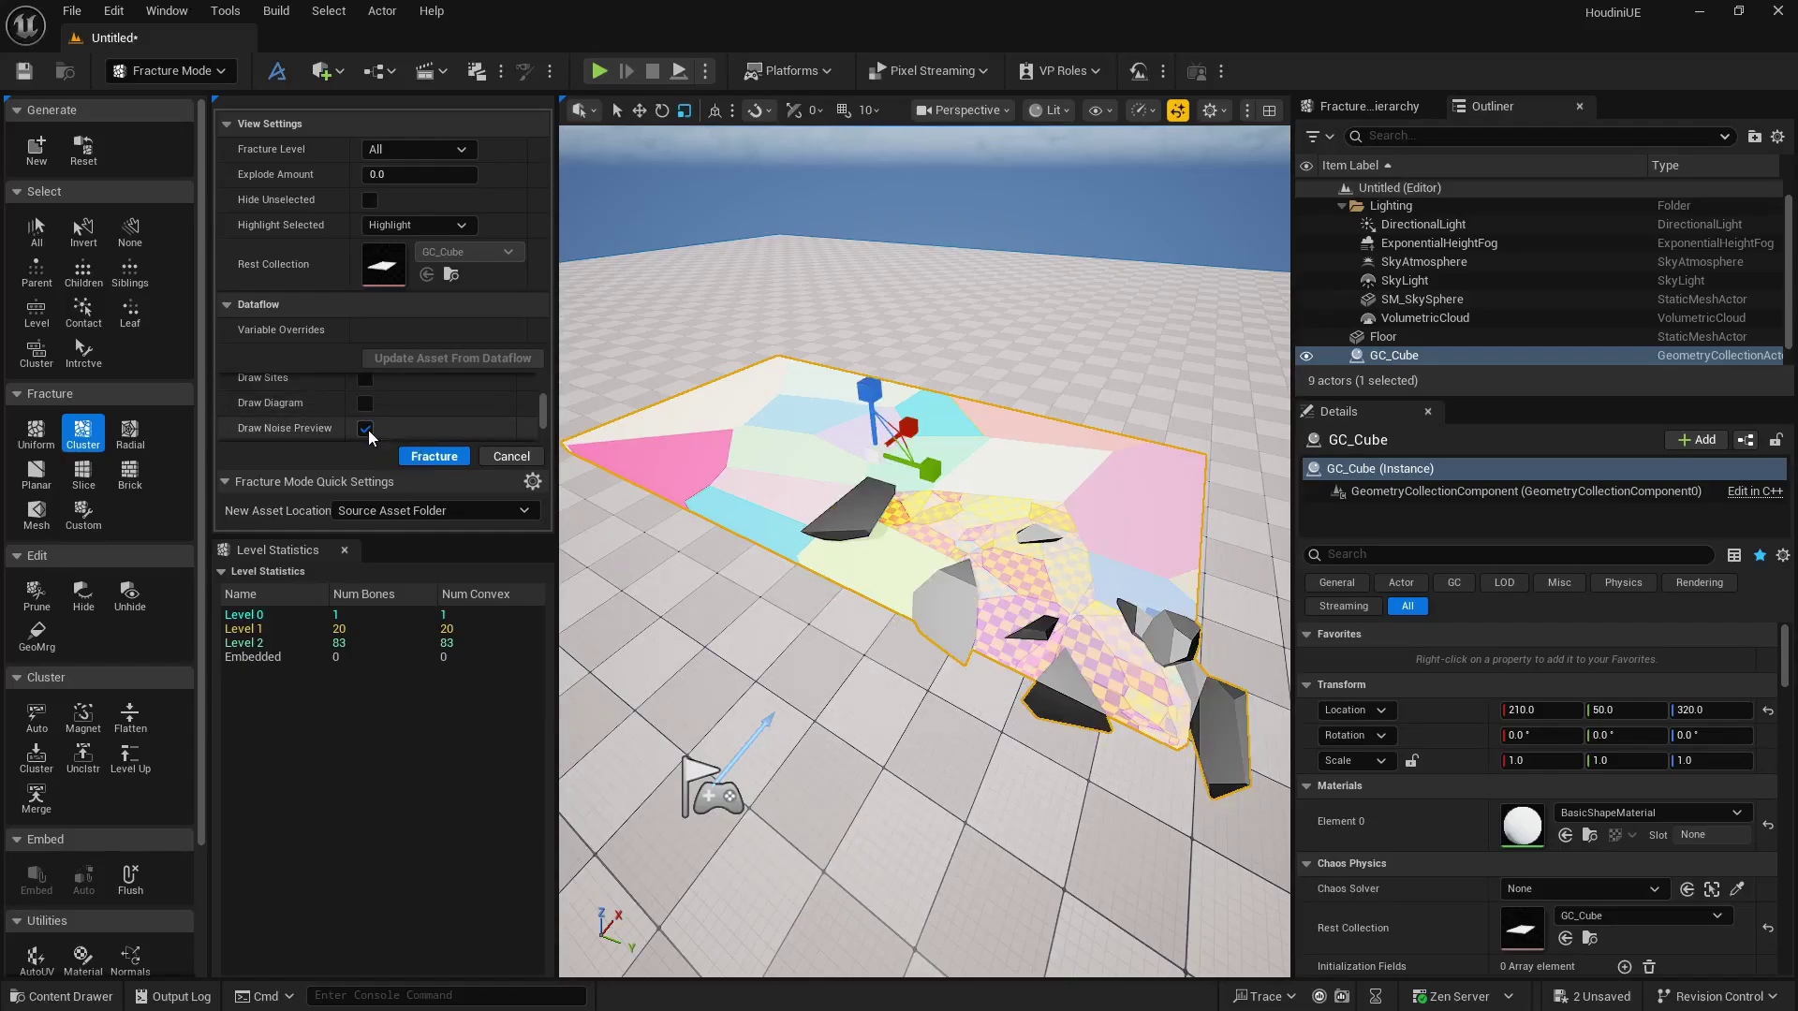
click(365, 429)
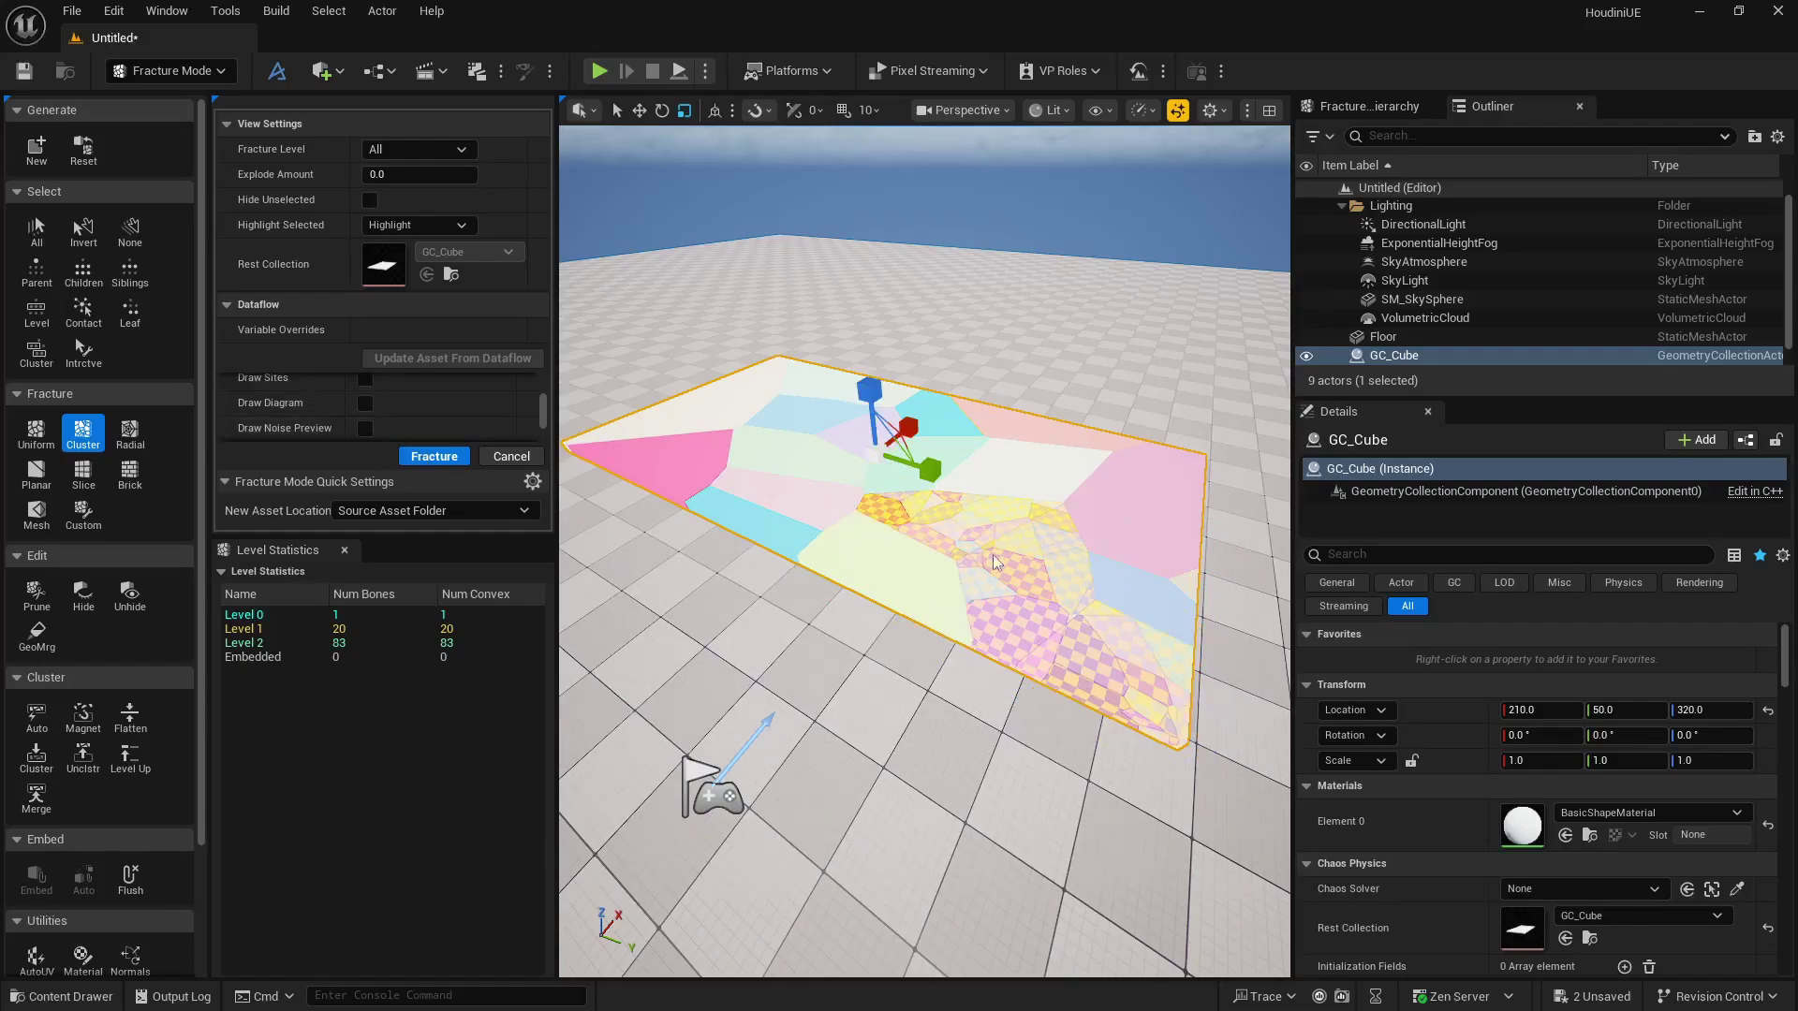
click(365, 404)
click(365, 378)
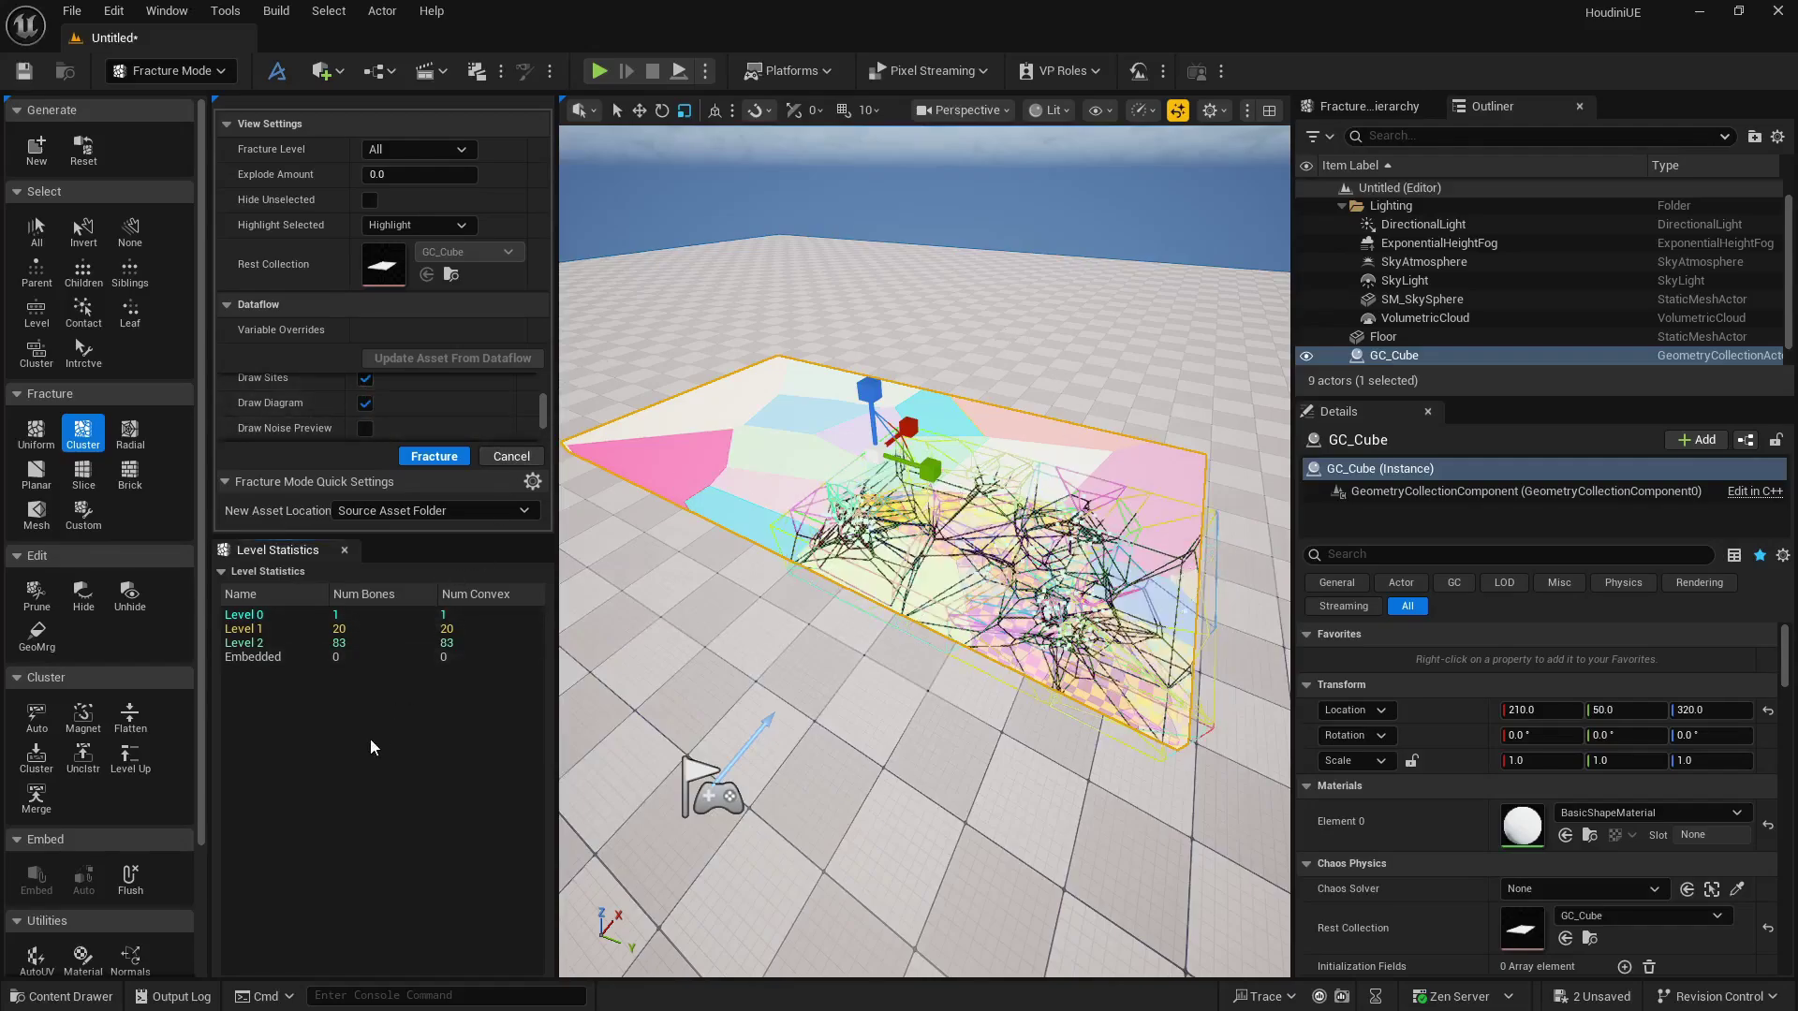
Simulate the cluster-fractured slab's fall, examine the colored pieces on the floor from several angles, and stop the simulation.
click(735, 332)
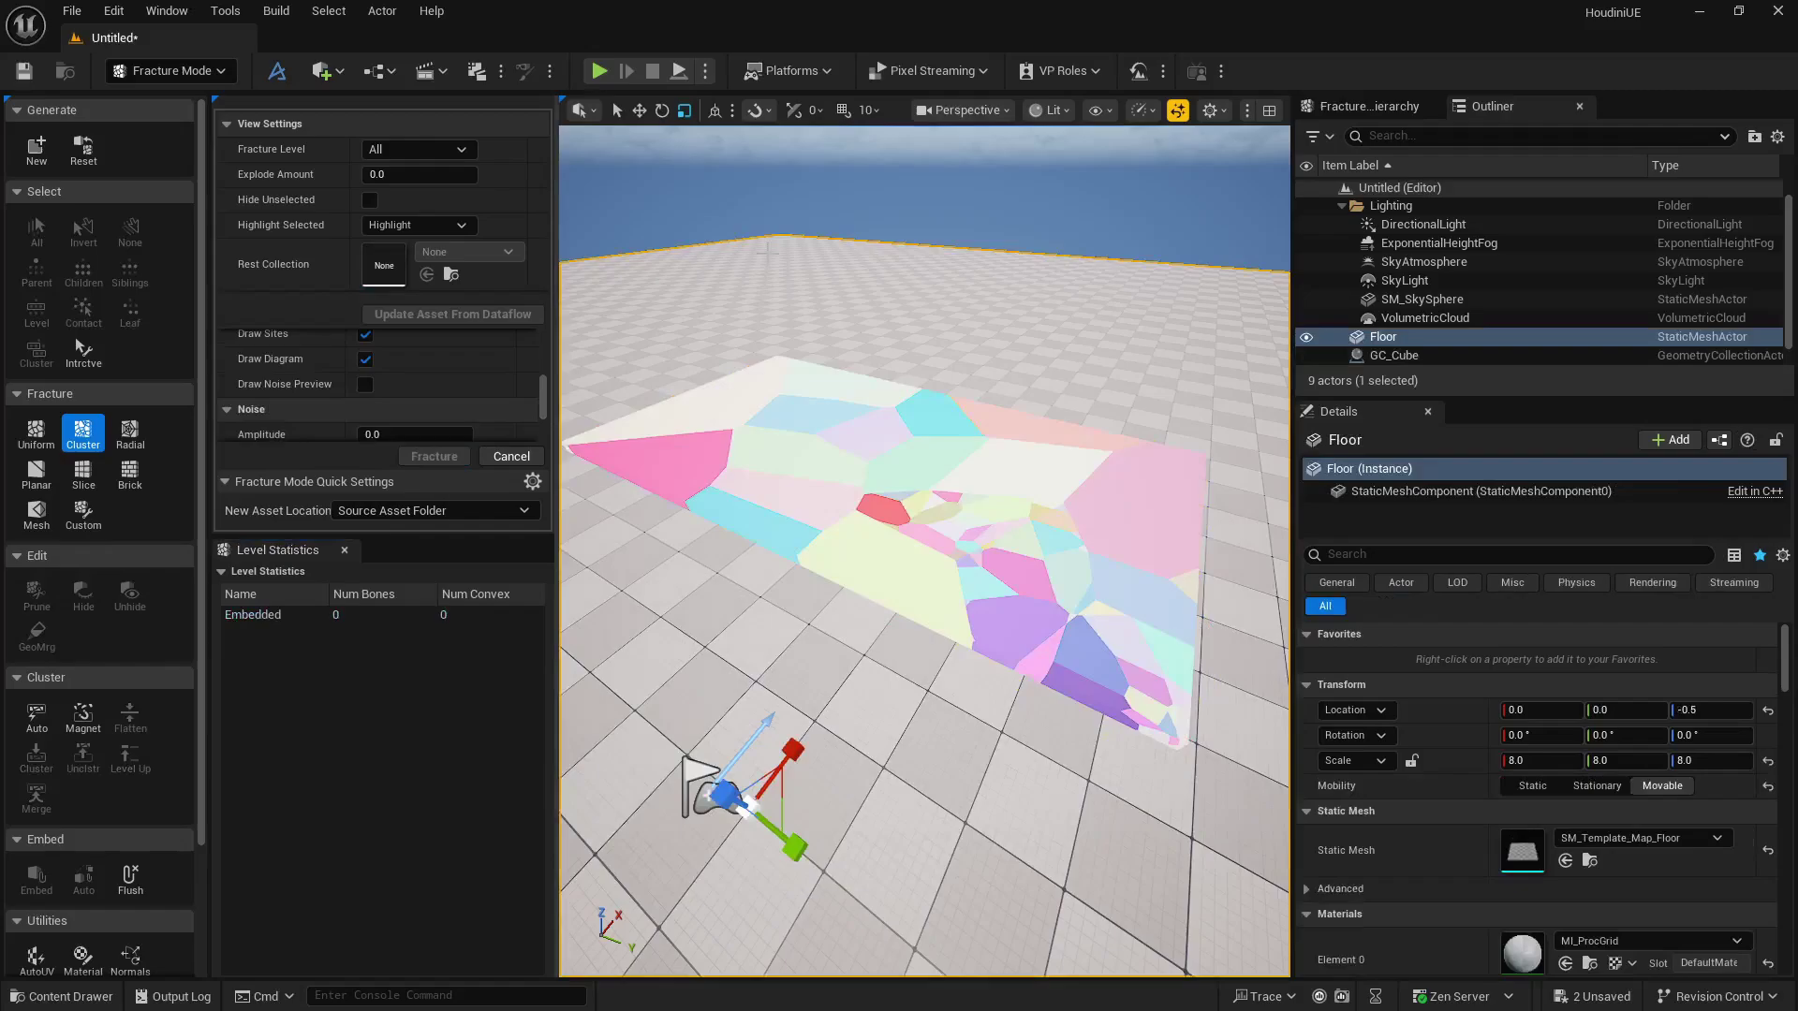
right_drag(902, 535, 895, 404)
key(s)
key(w)
key(w)
key(w)
key(s)
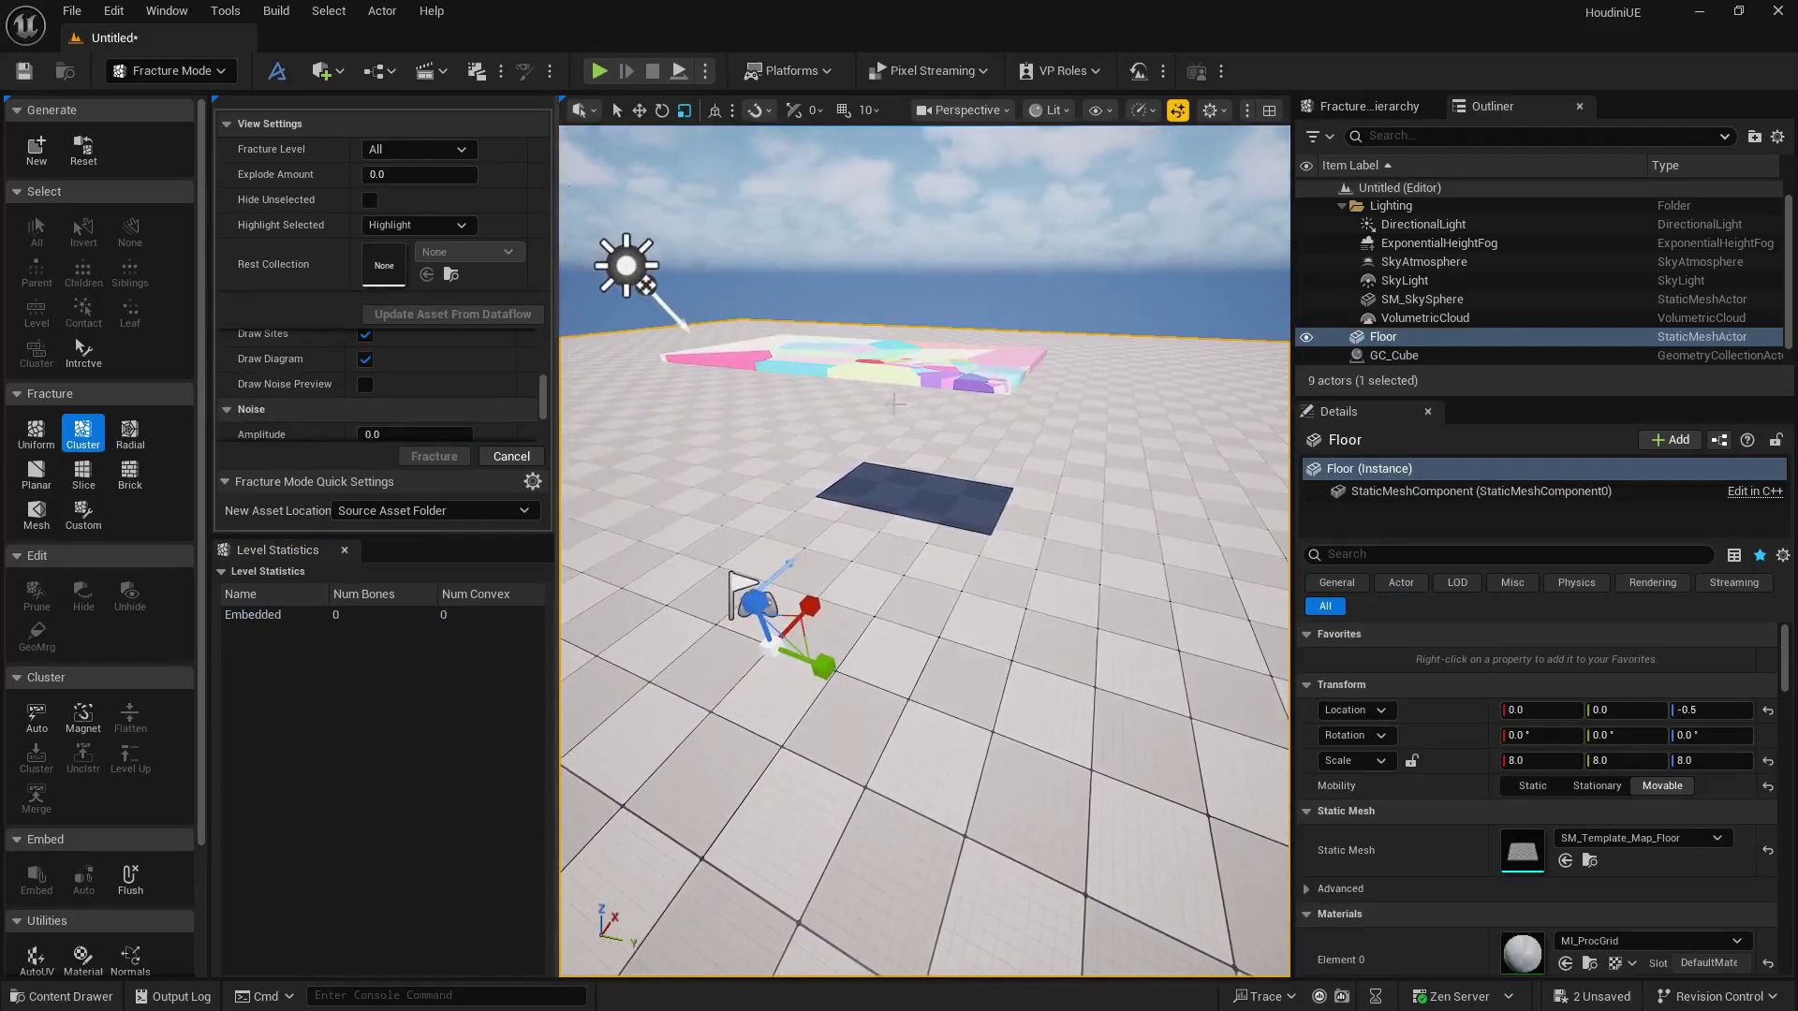
click(680, 73)
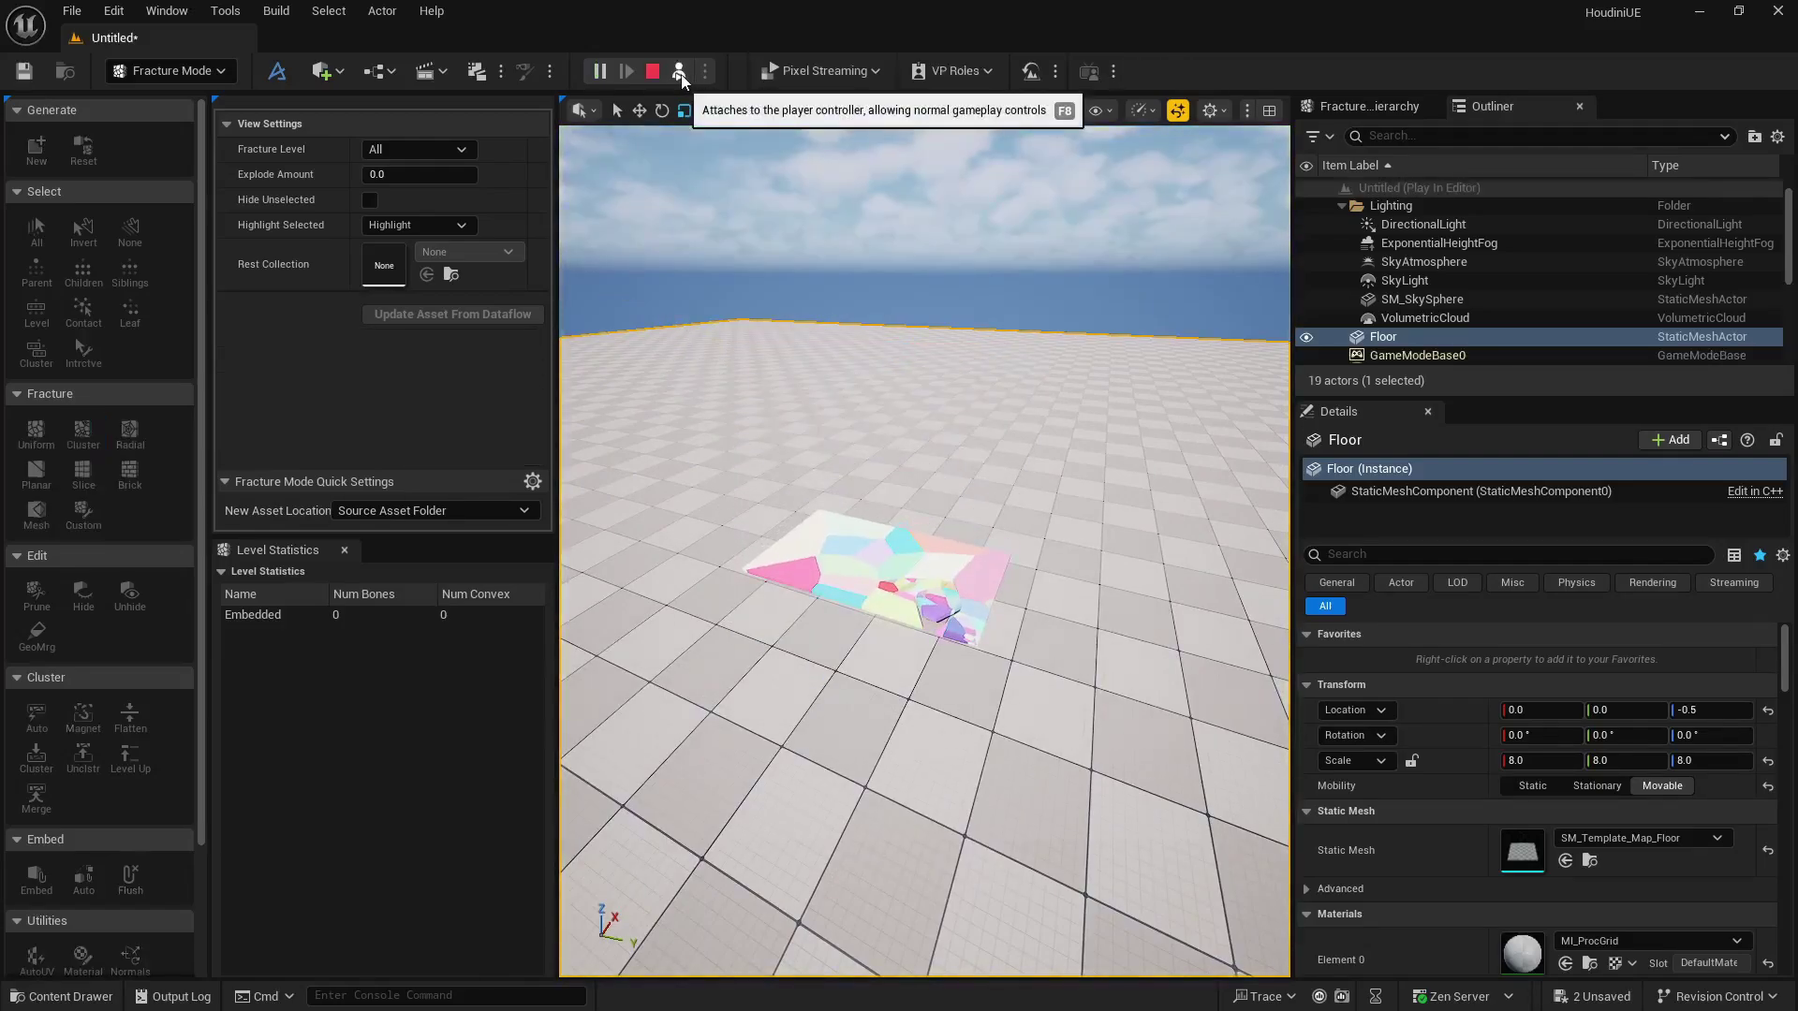
key(w)
right_drag(895, 533, 955, 487)
key(w)
key(s)
key(d)
key(w)
key(a)
right_drag(811, 600, 811, 652)
click(653, 72)
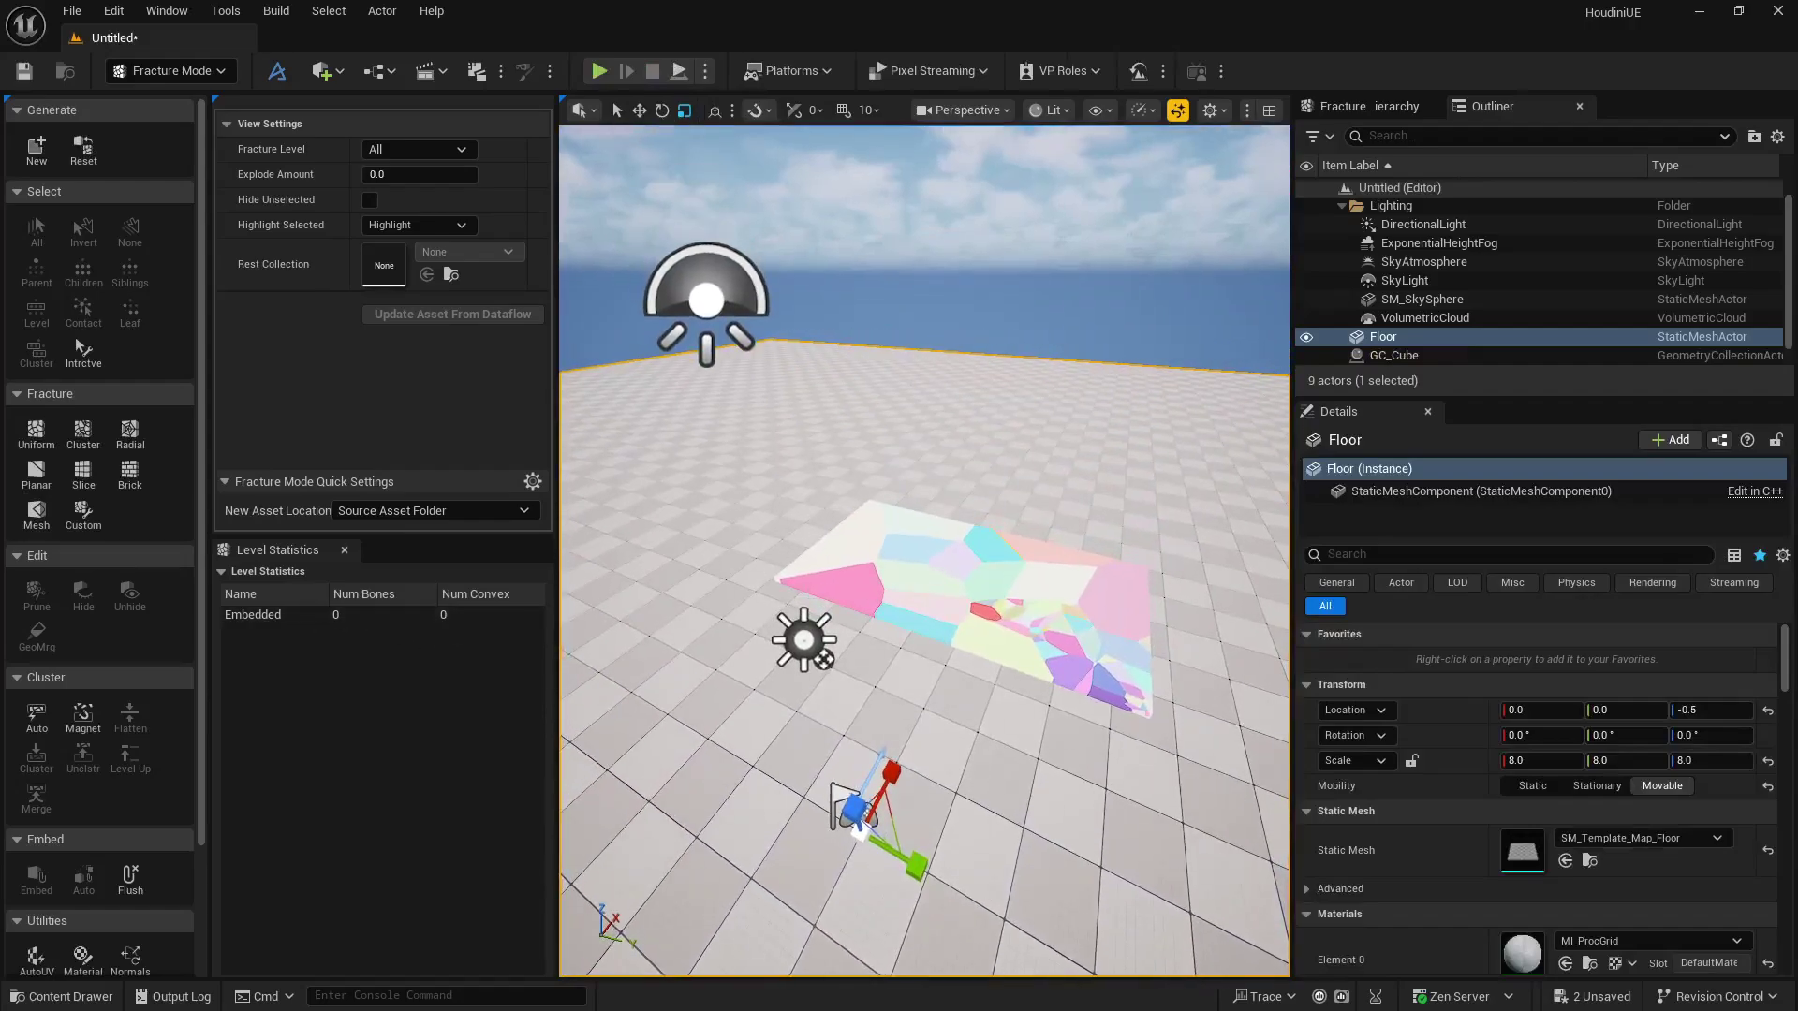
Hide GC_Cube's bone colors, simulate the plain white slab's fall once more, and stop the simulation.
click(245, 615)
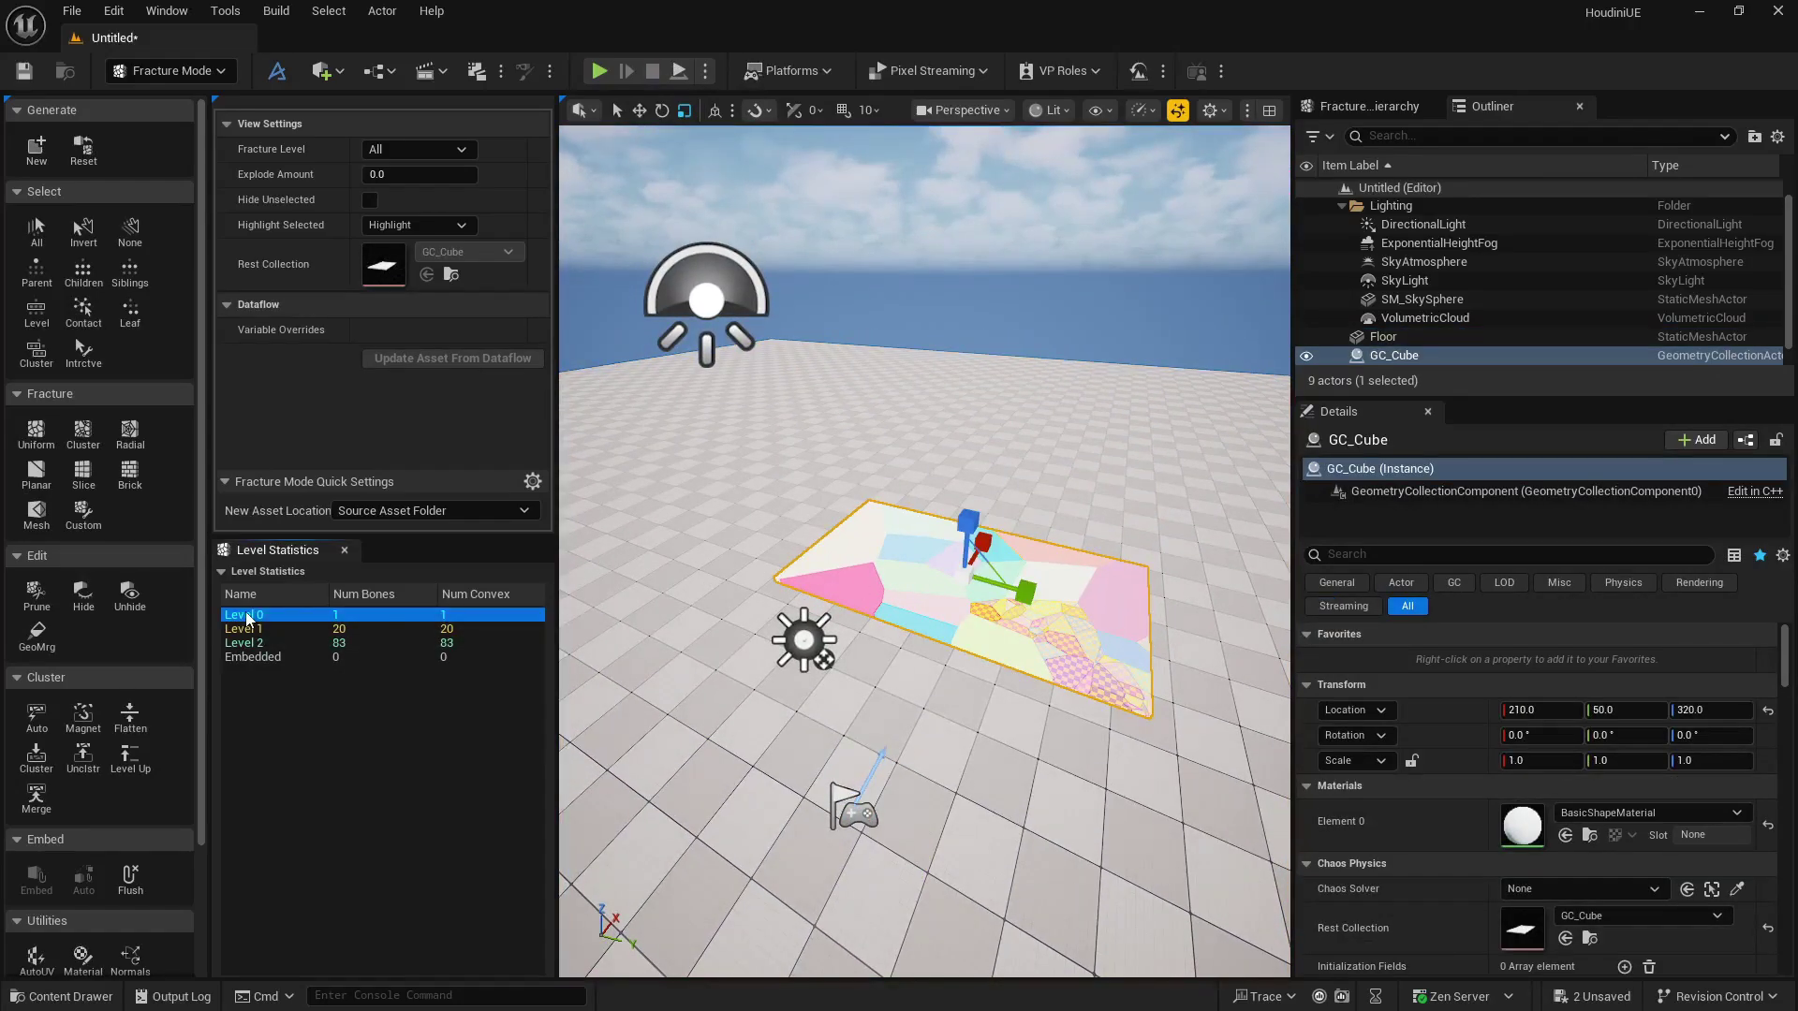
click(935, 560)
key(shift+r)
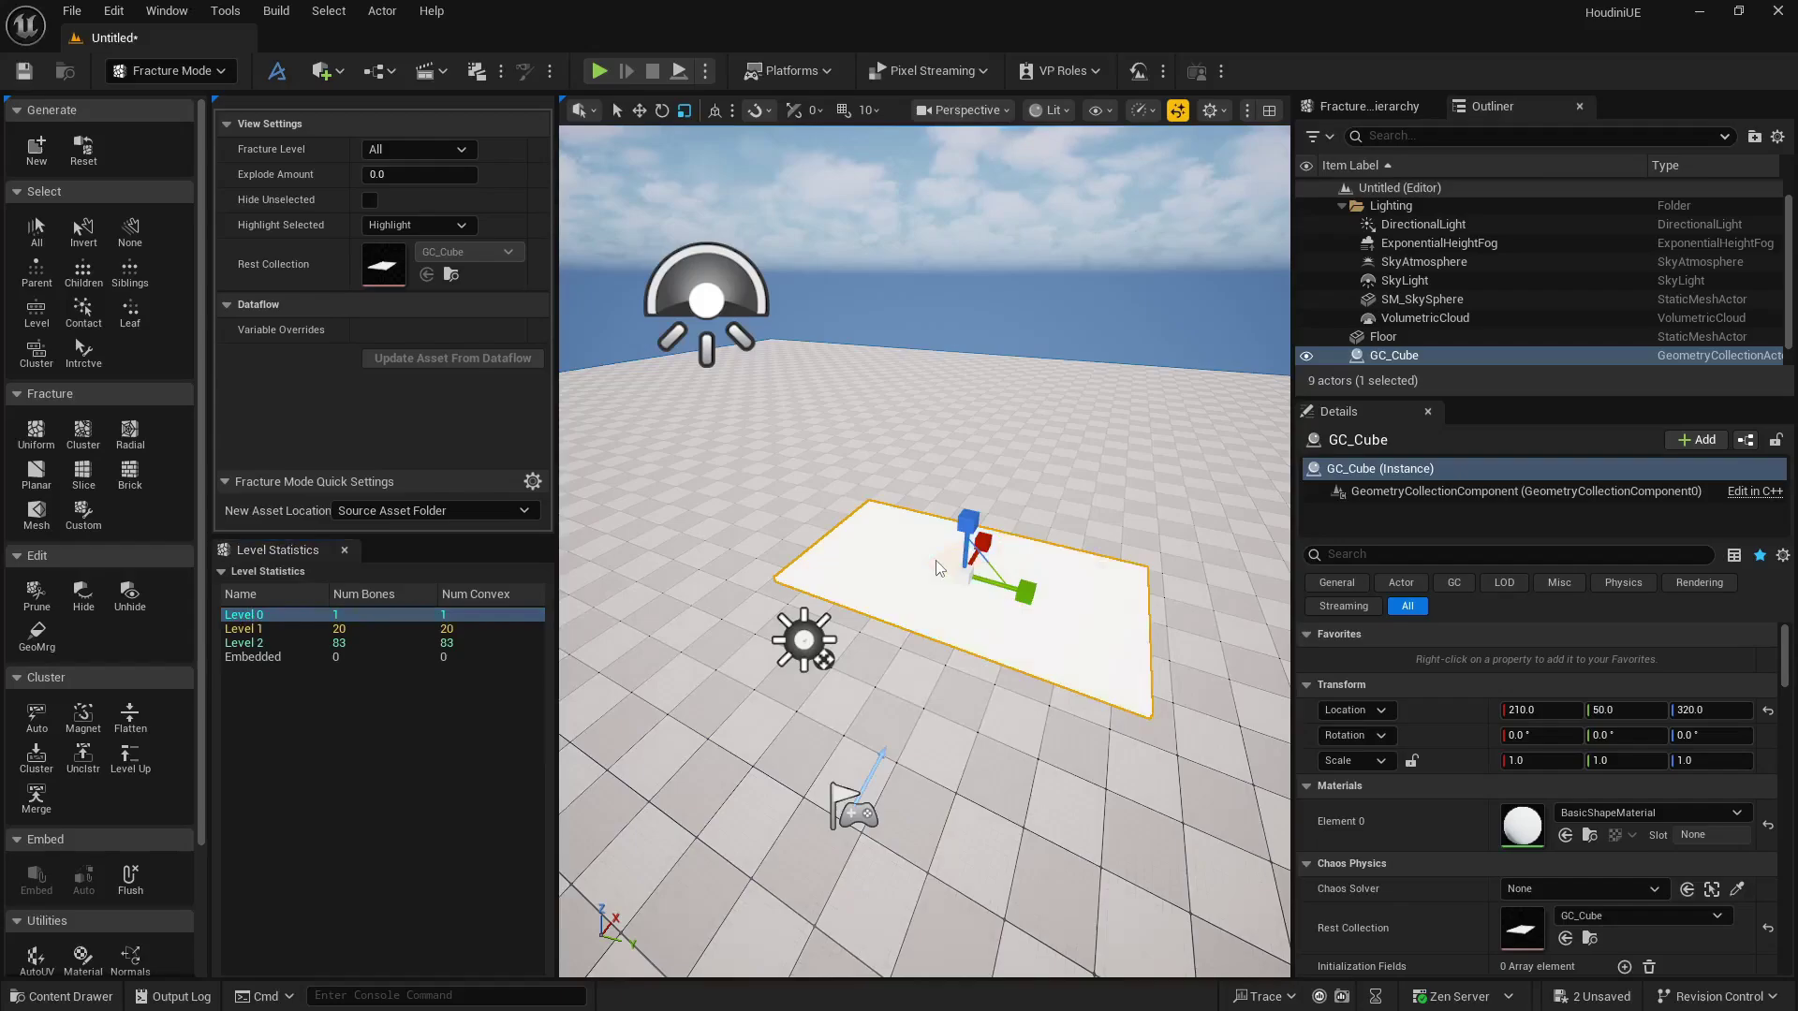
click(939, 414)
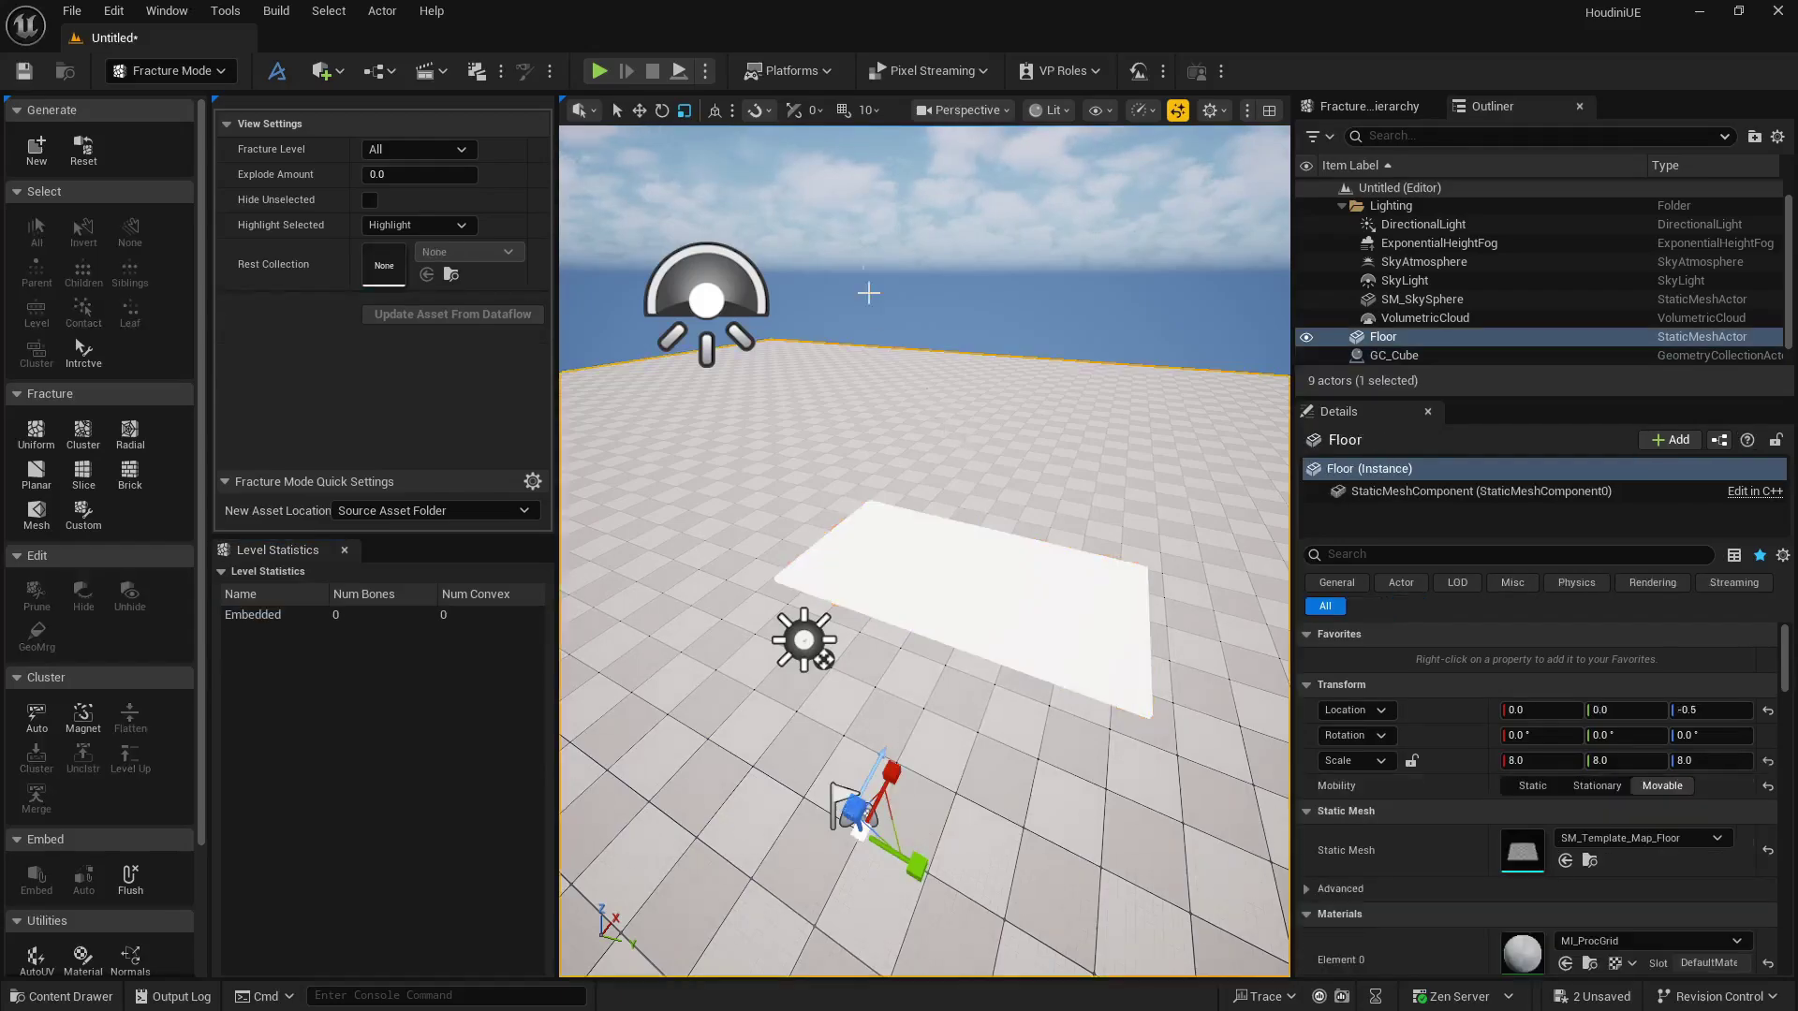
click(679, 80)
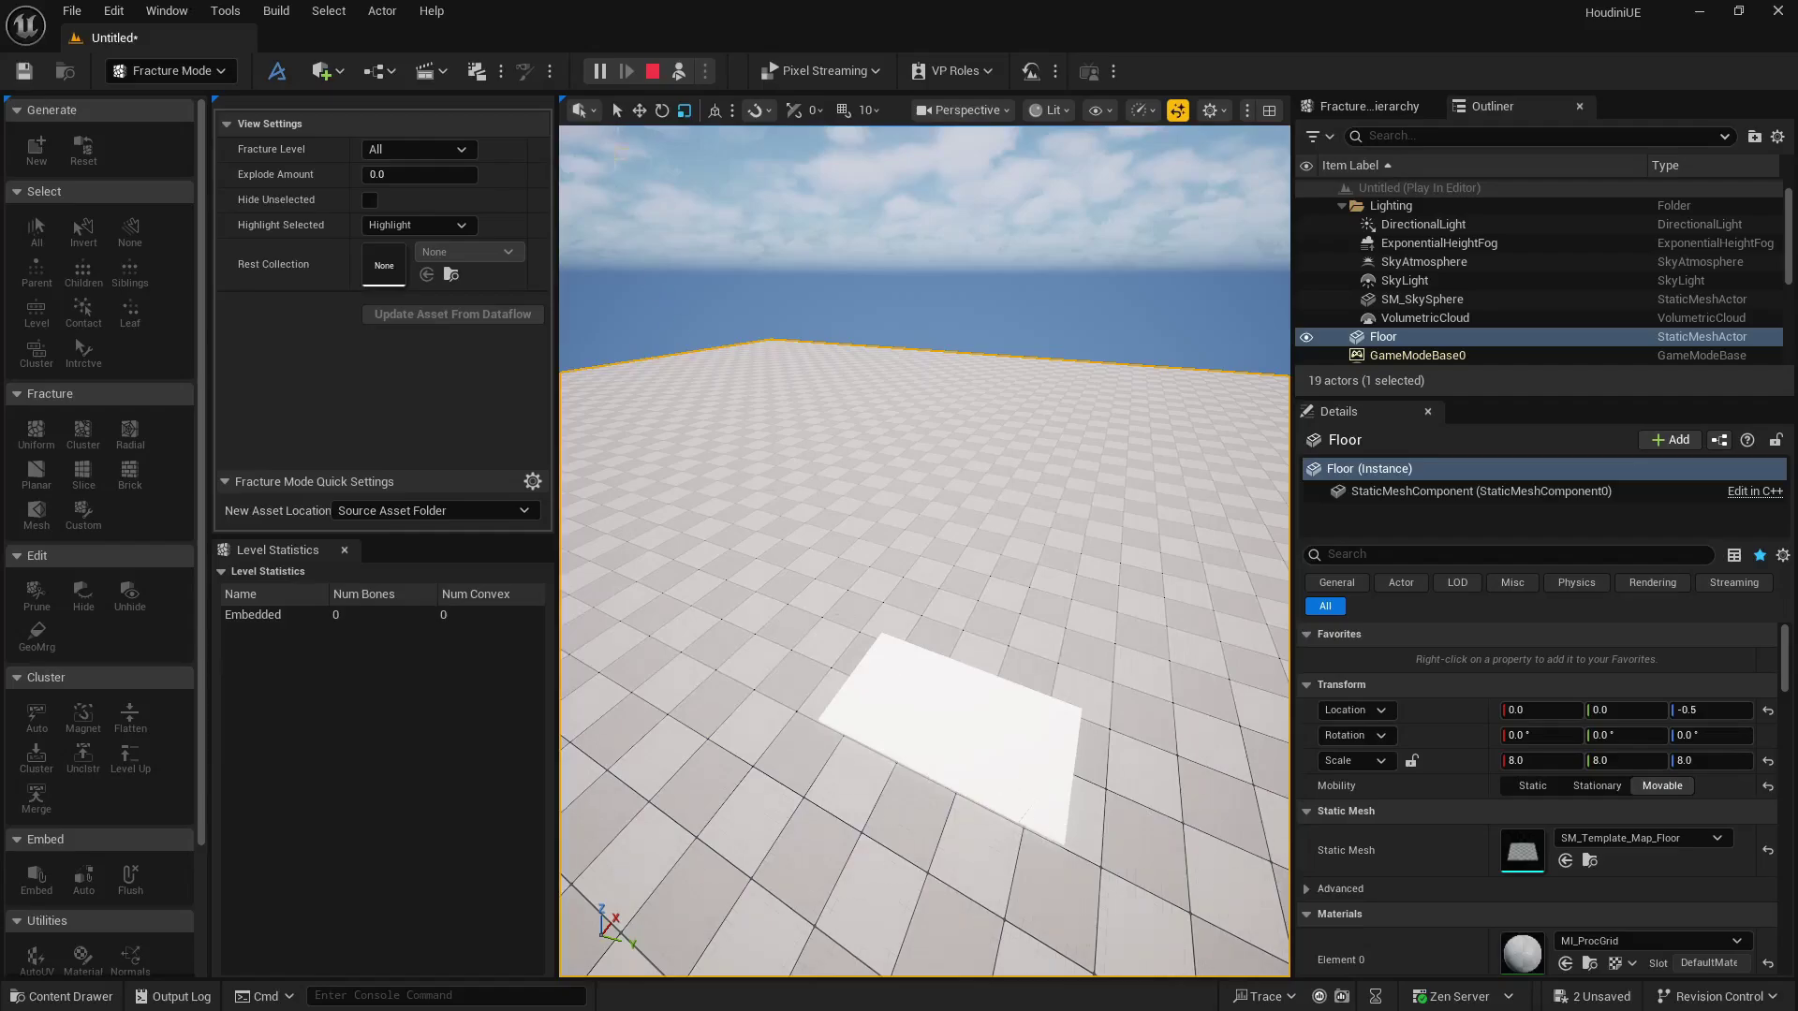
key(Escape)
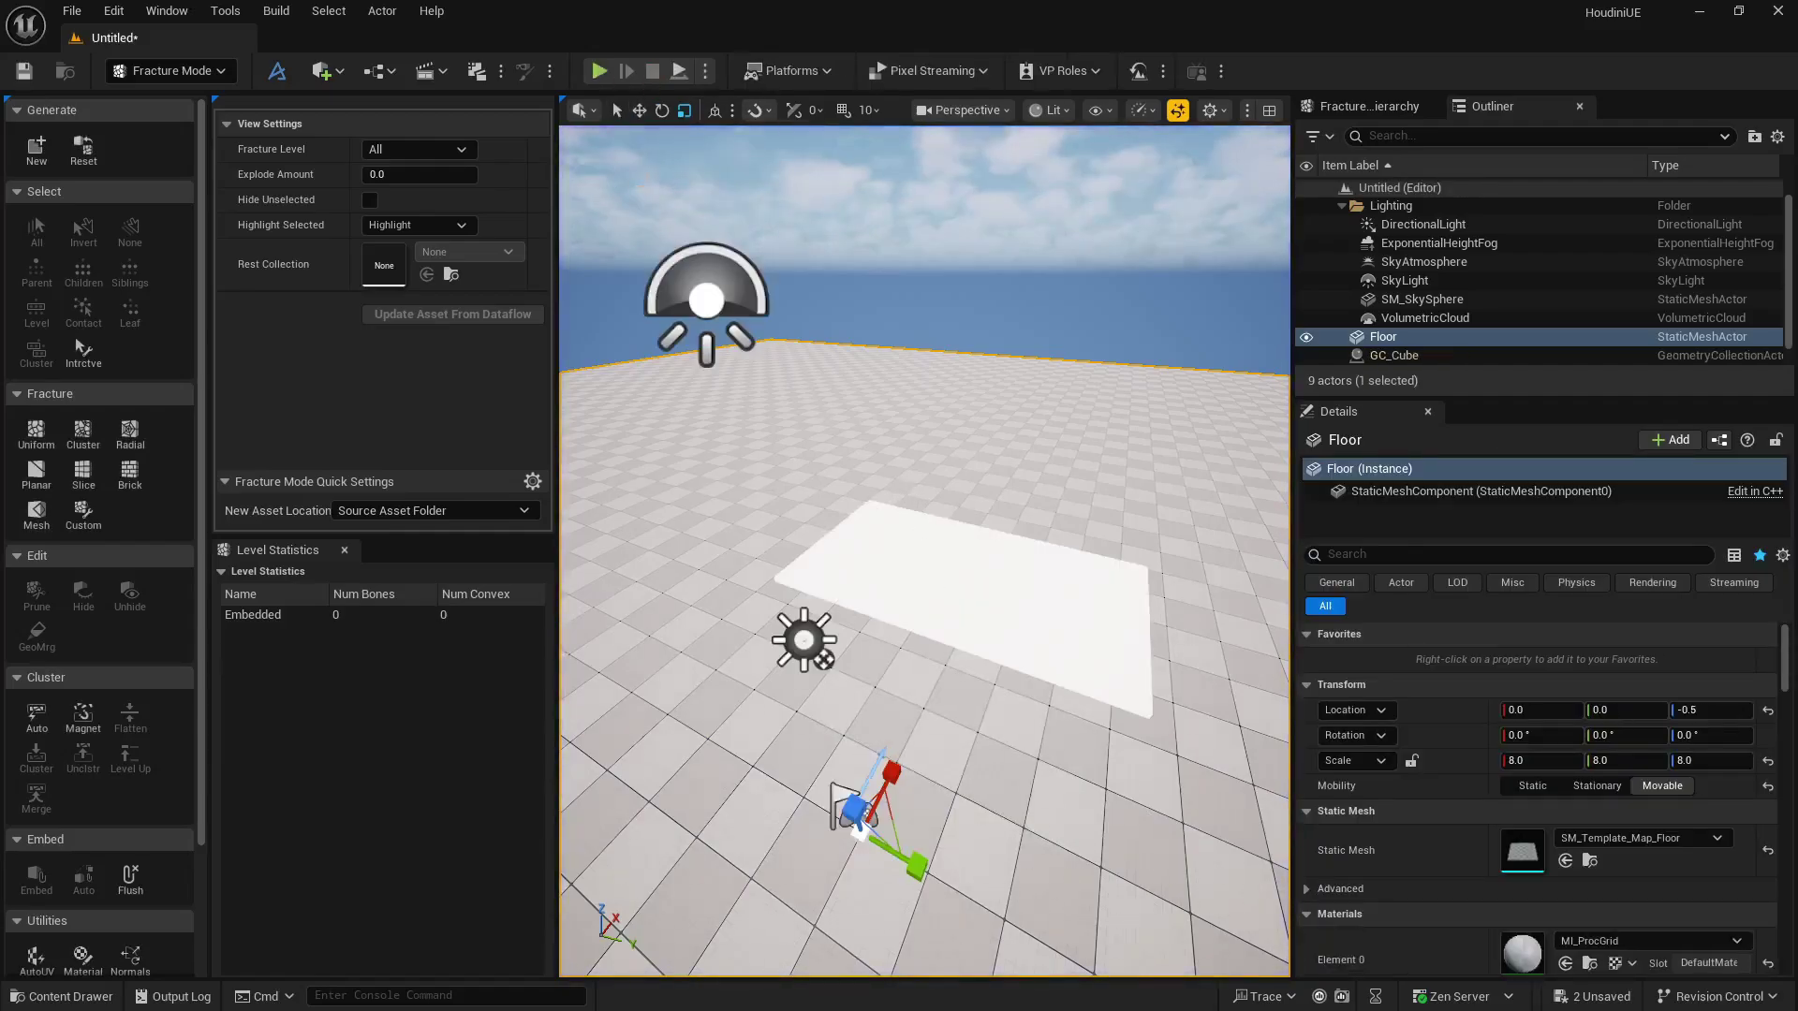
Select GC_Cube, review its Chaos Physics clustering and damage settings, and expand the Damage Threshold entries.
click(955, 596)
key(f)
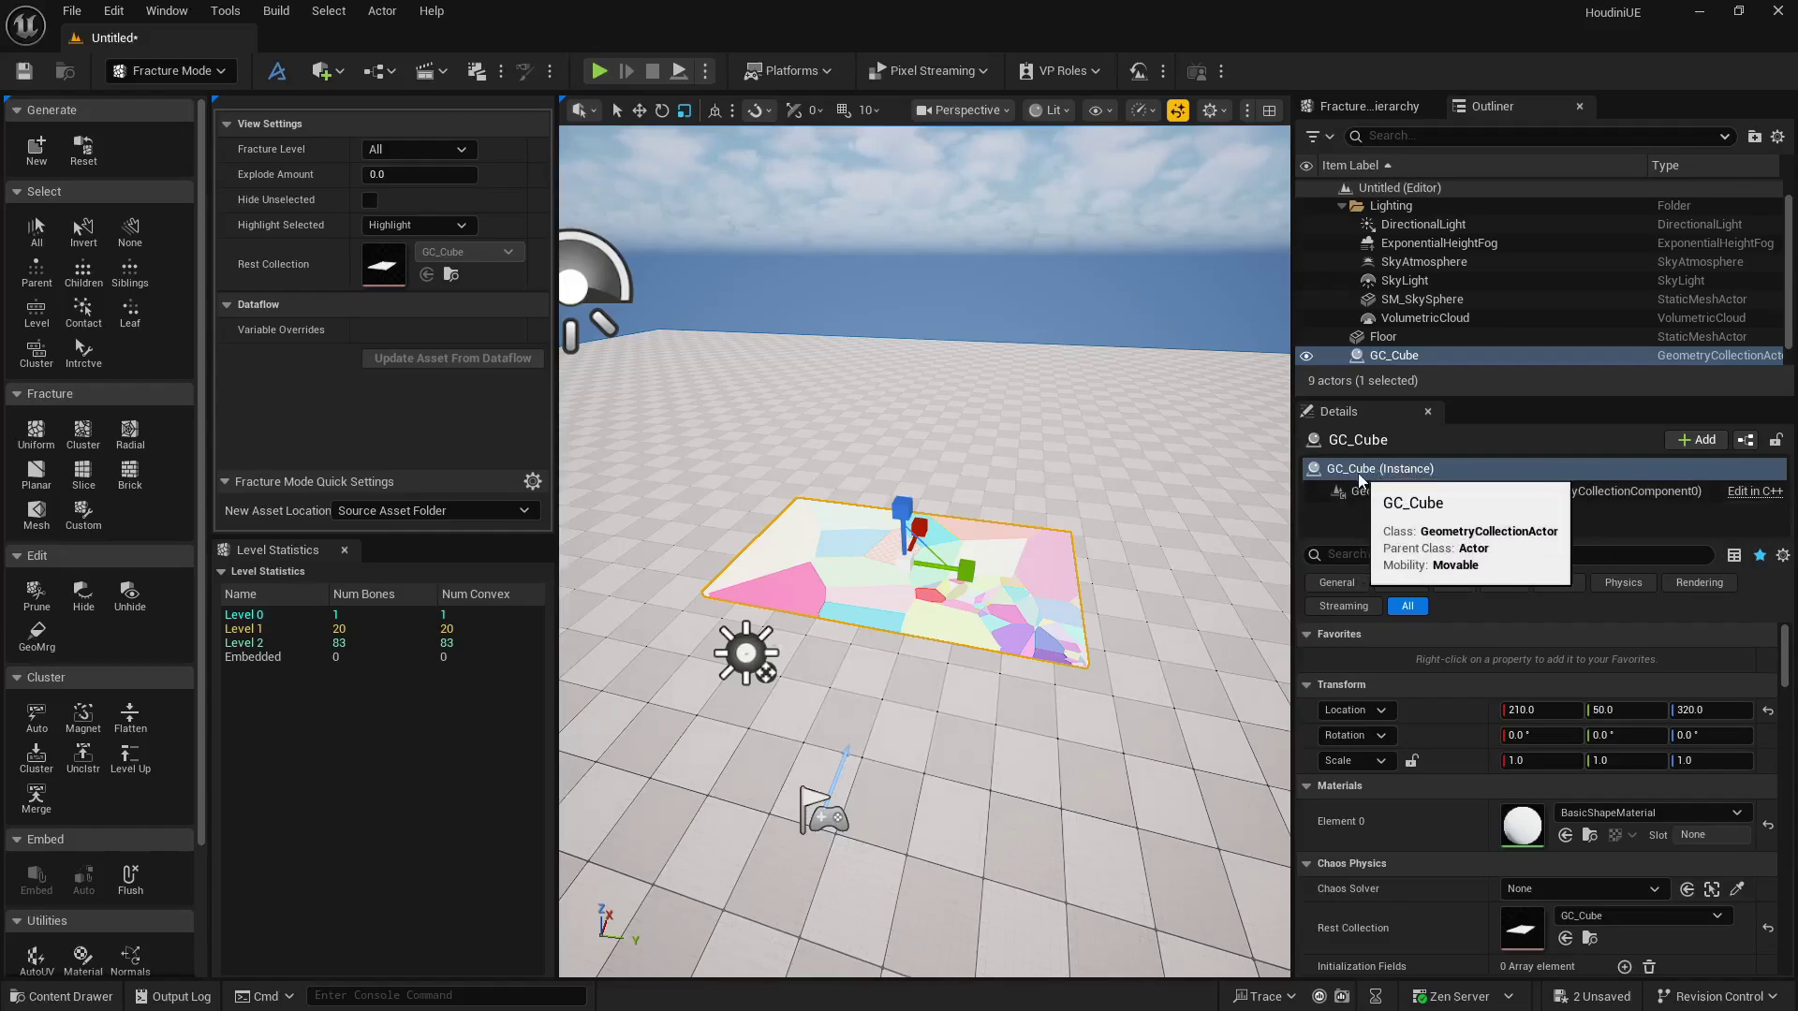
scroll(1431, 792, down, 3)
scroll(1431, 792, down, 2)
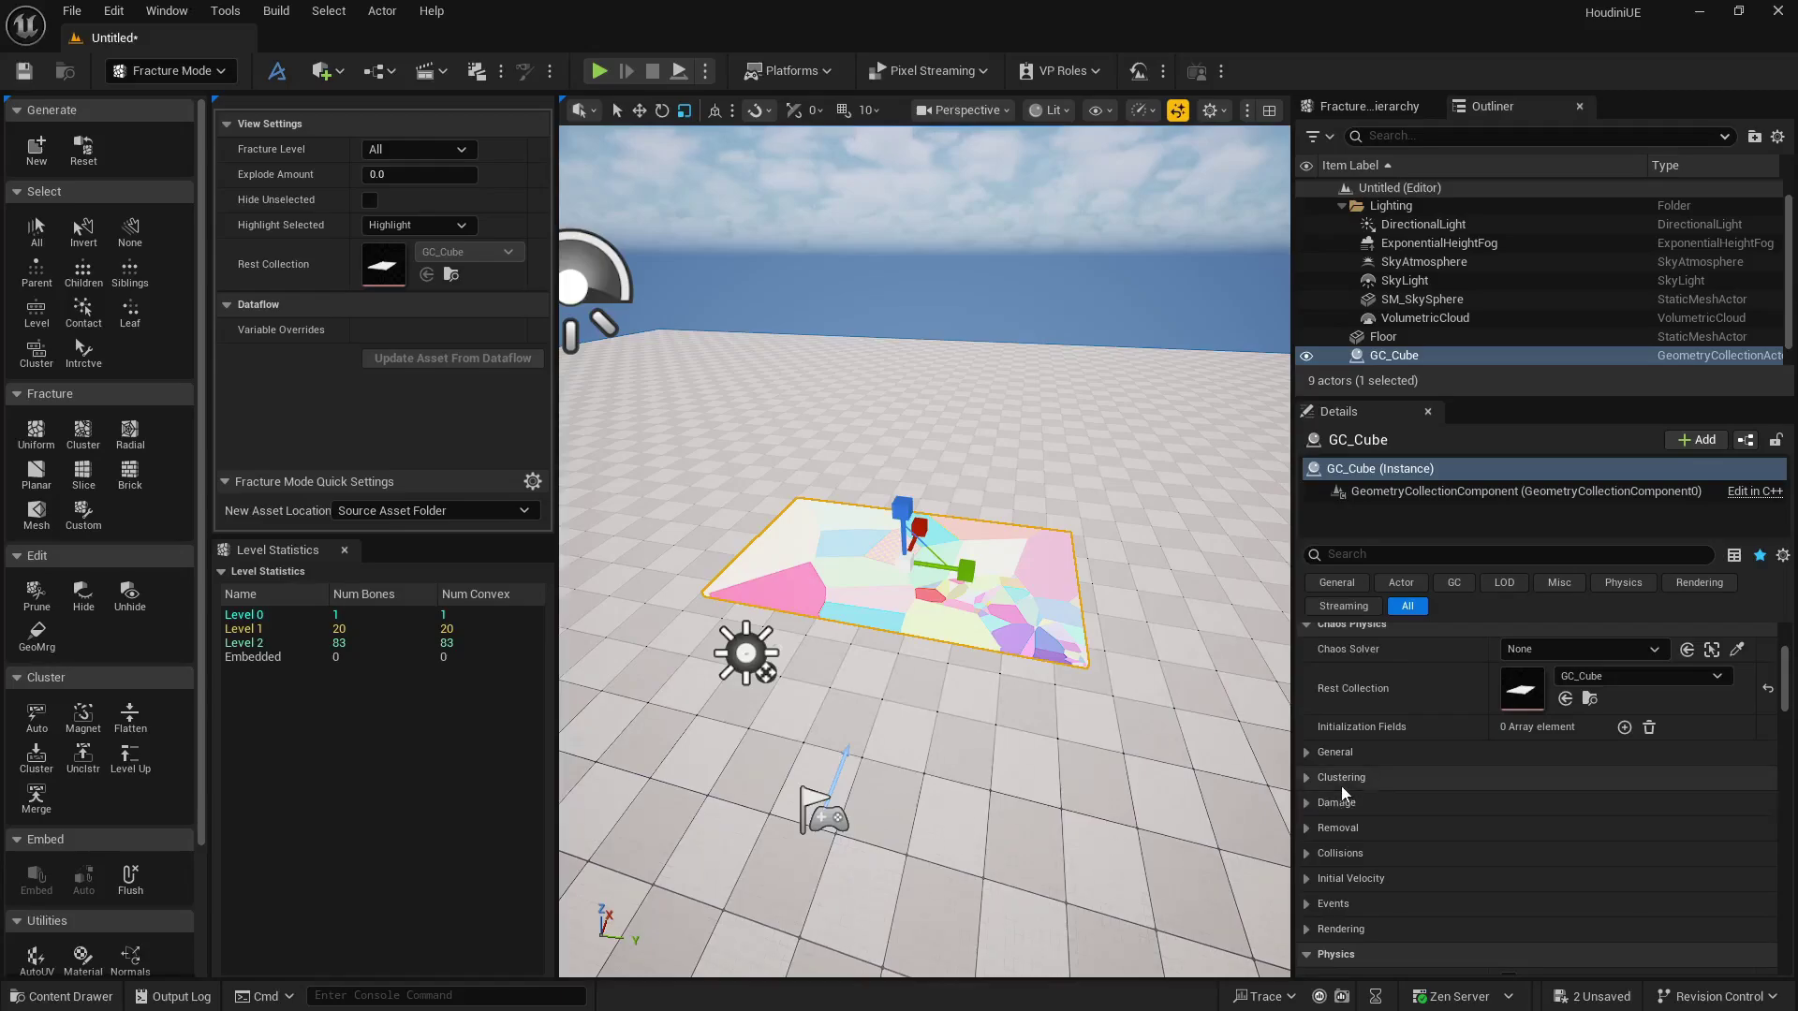
click(1345, 777)
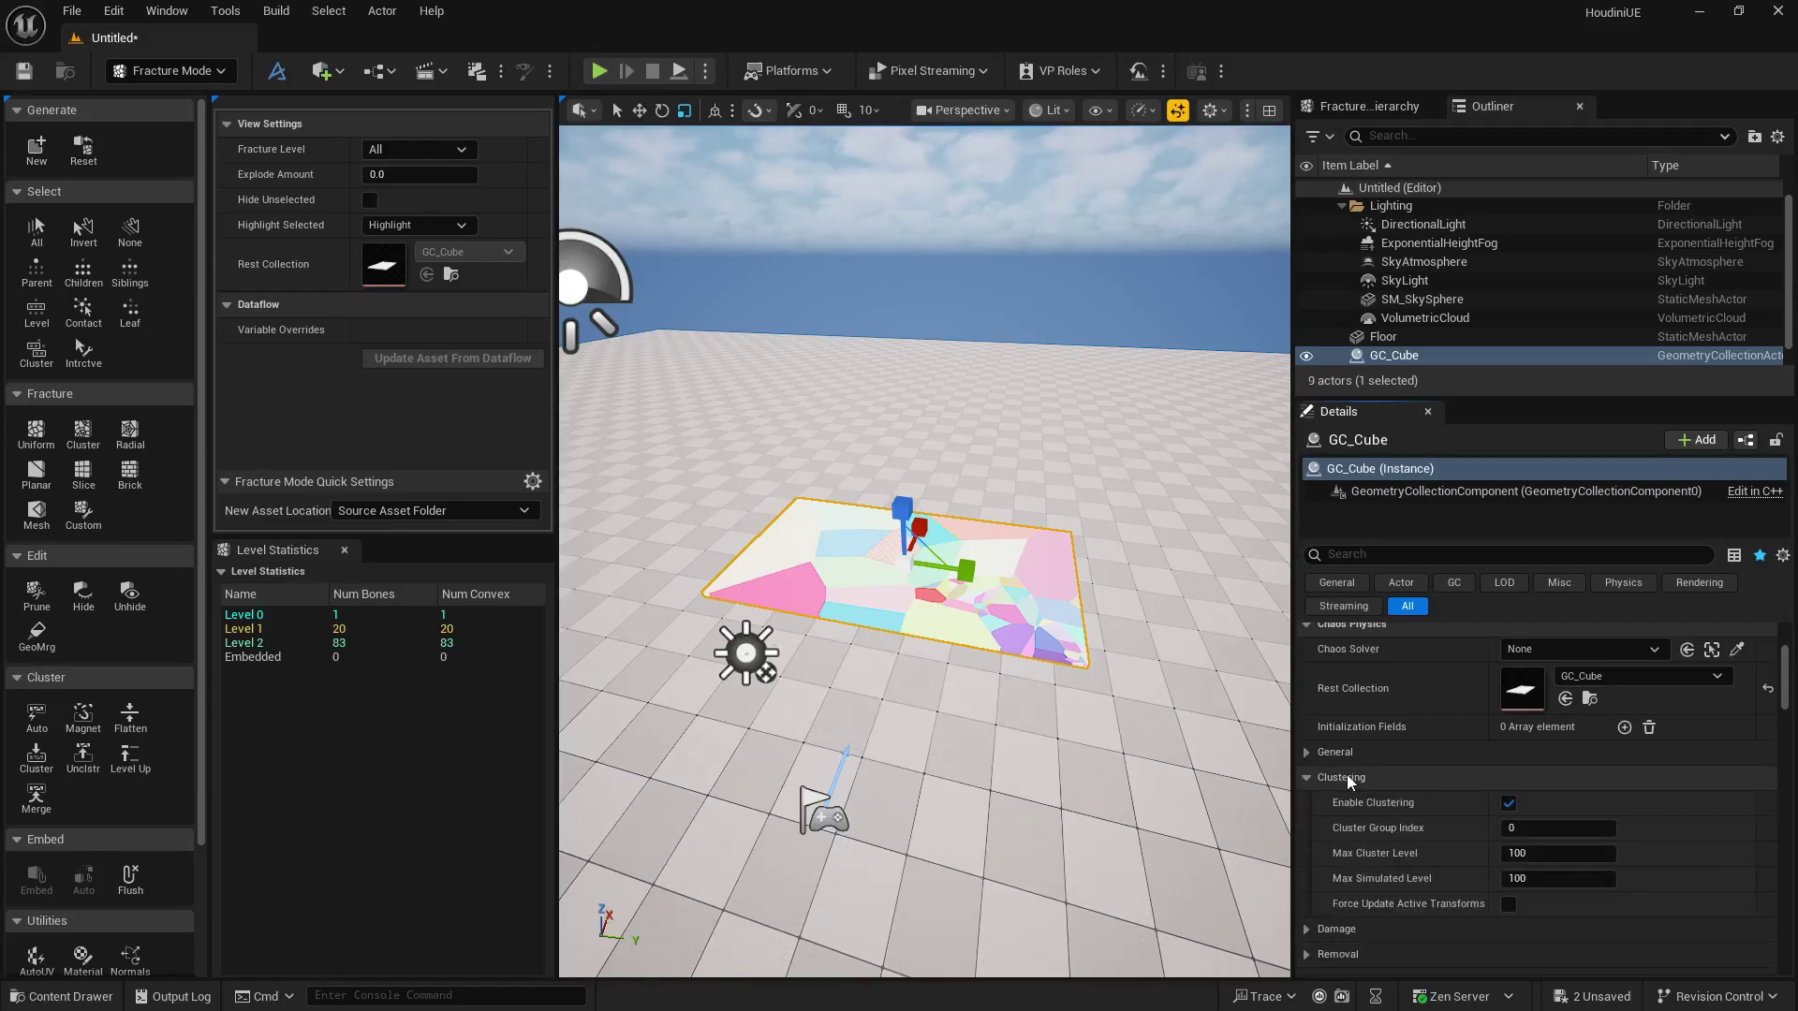
click(1347, 774)
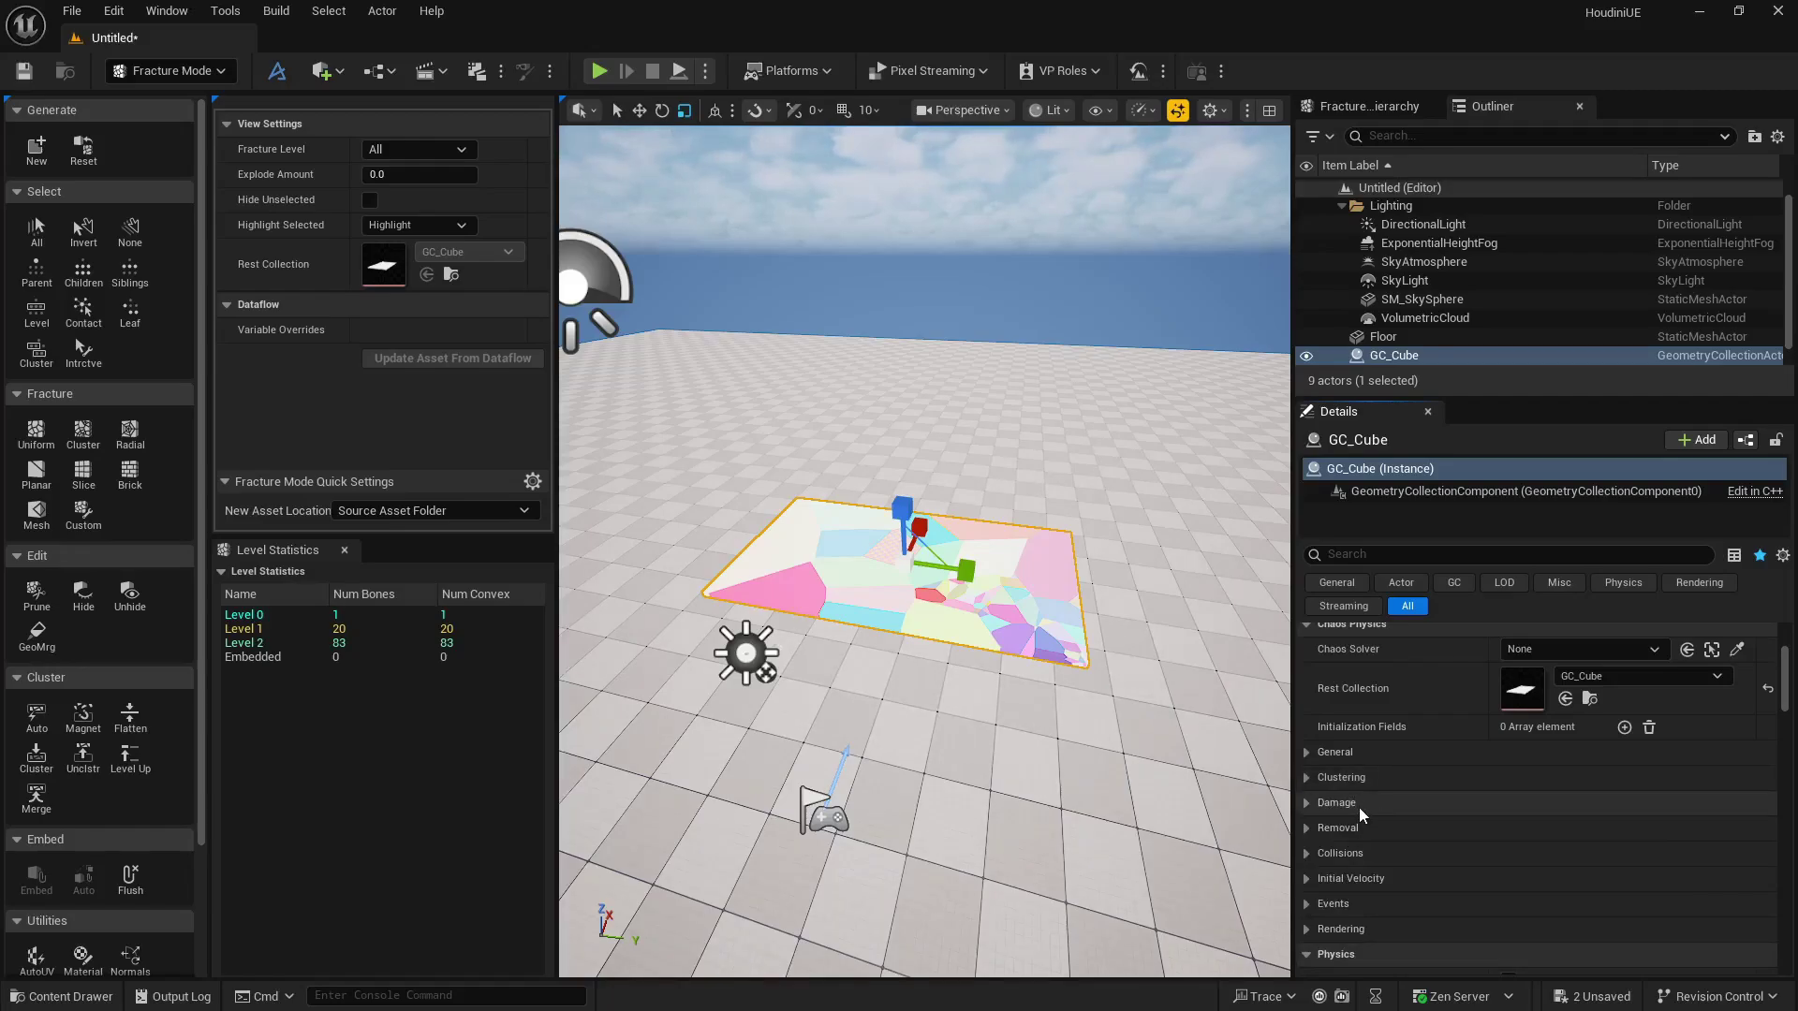
click(1358, 805)
scroll(1498, 809, down, 1)
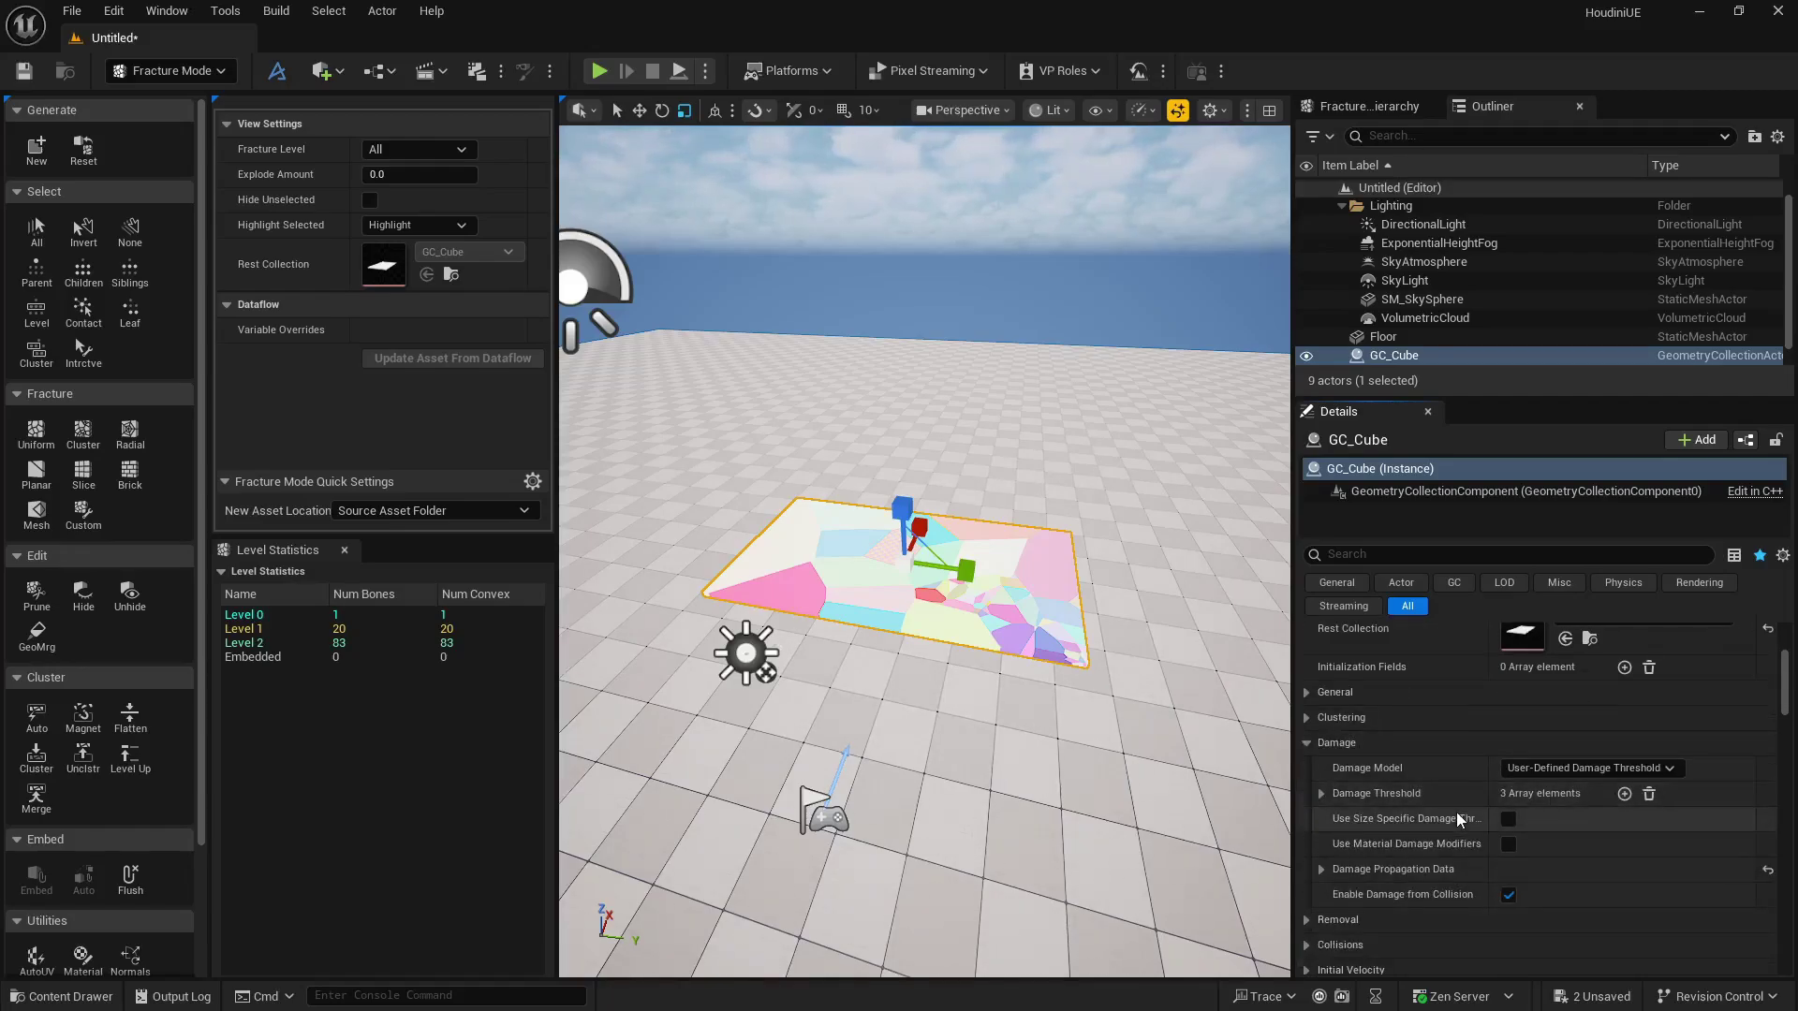
click(1319, 792)
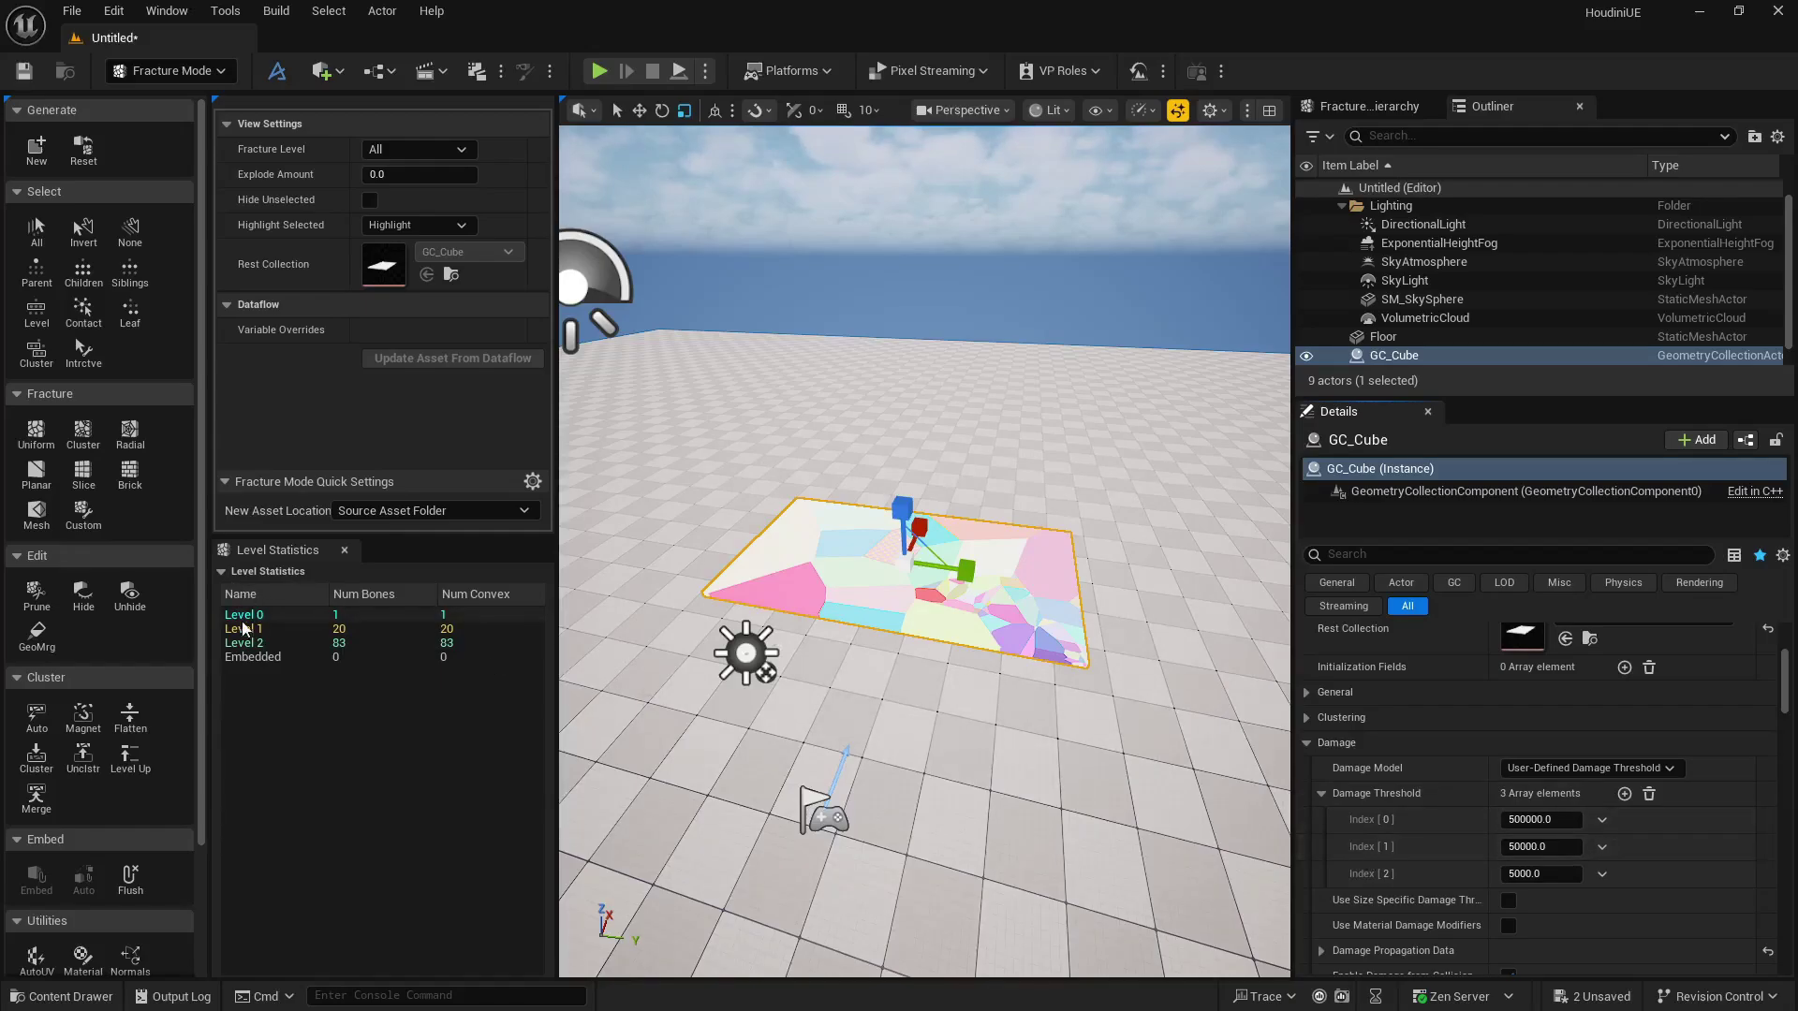
mouse_move(1413, 901)
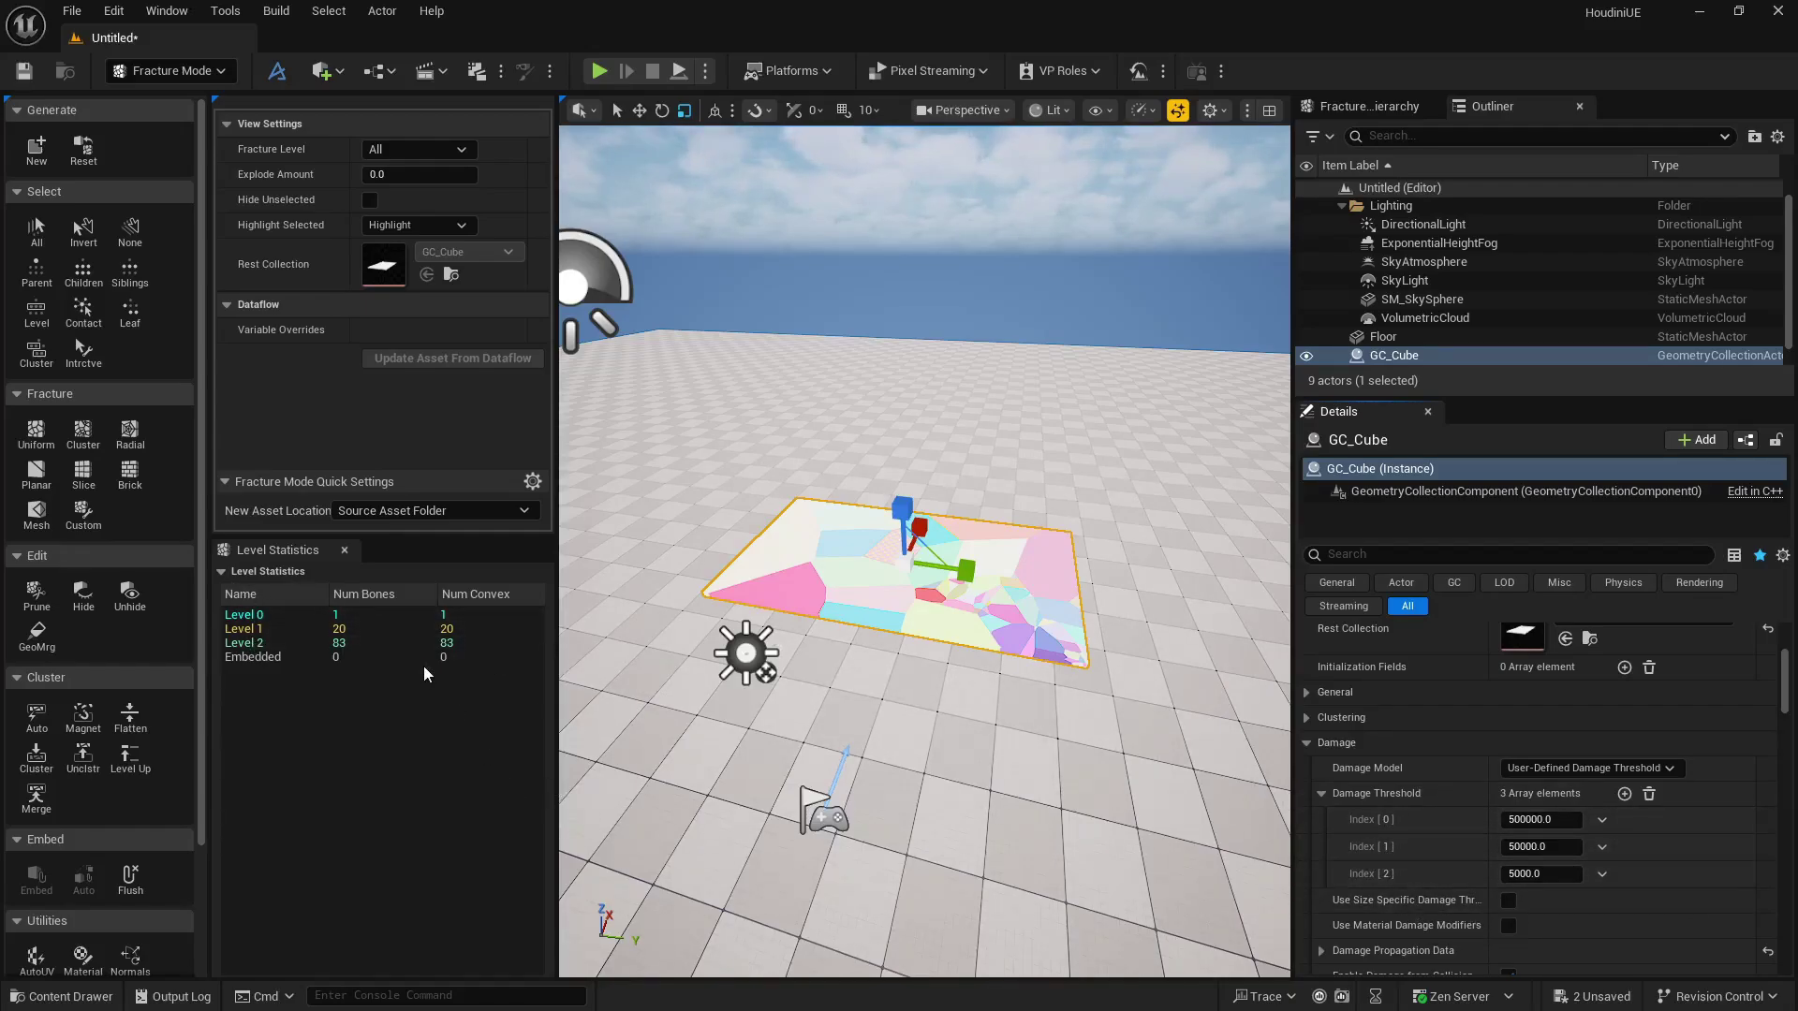
Set GC_Cube's Index 0 damage threshold to 50000, simulate the slab's fall, and stop the simulation.
click(1523, 817)
click(1541, 823)
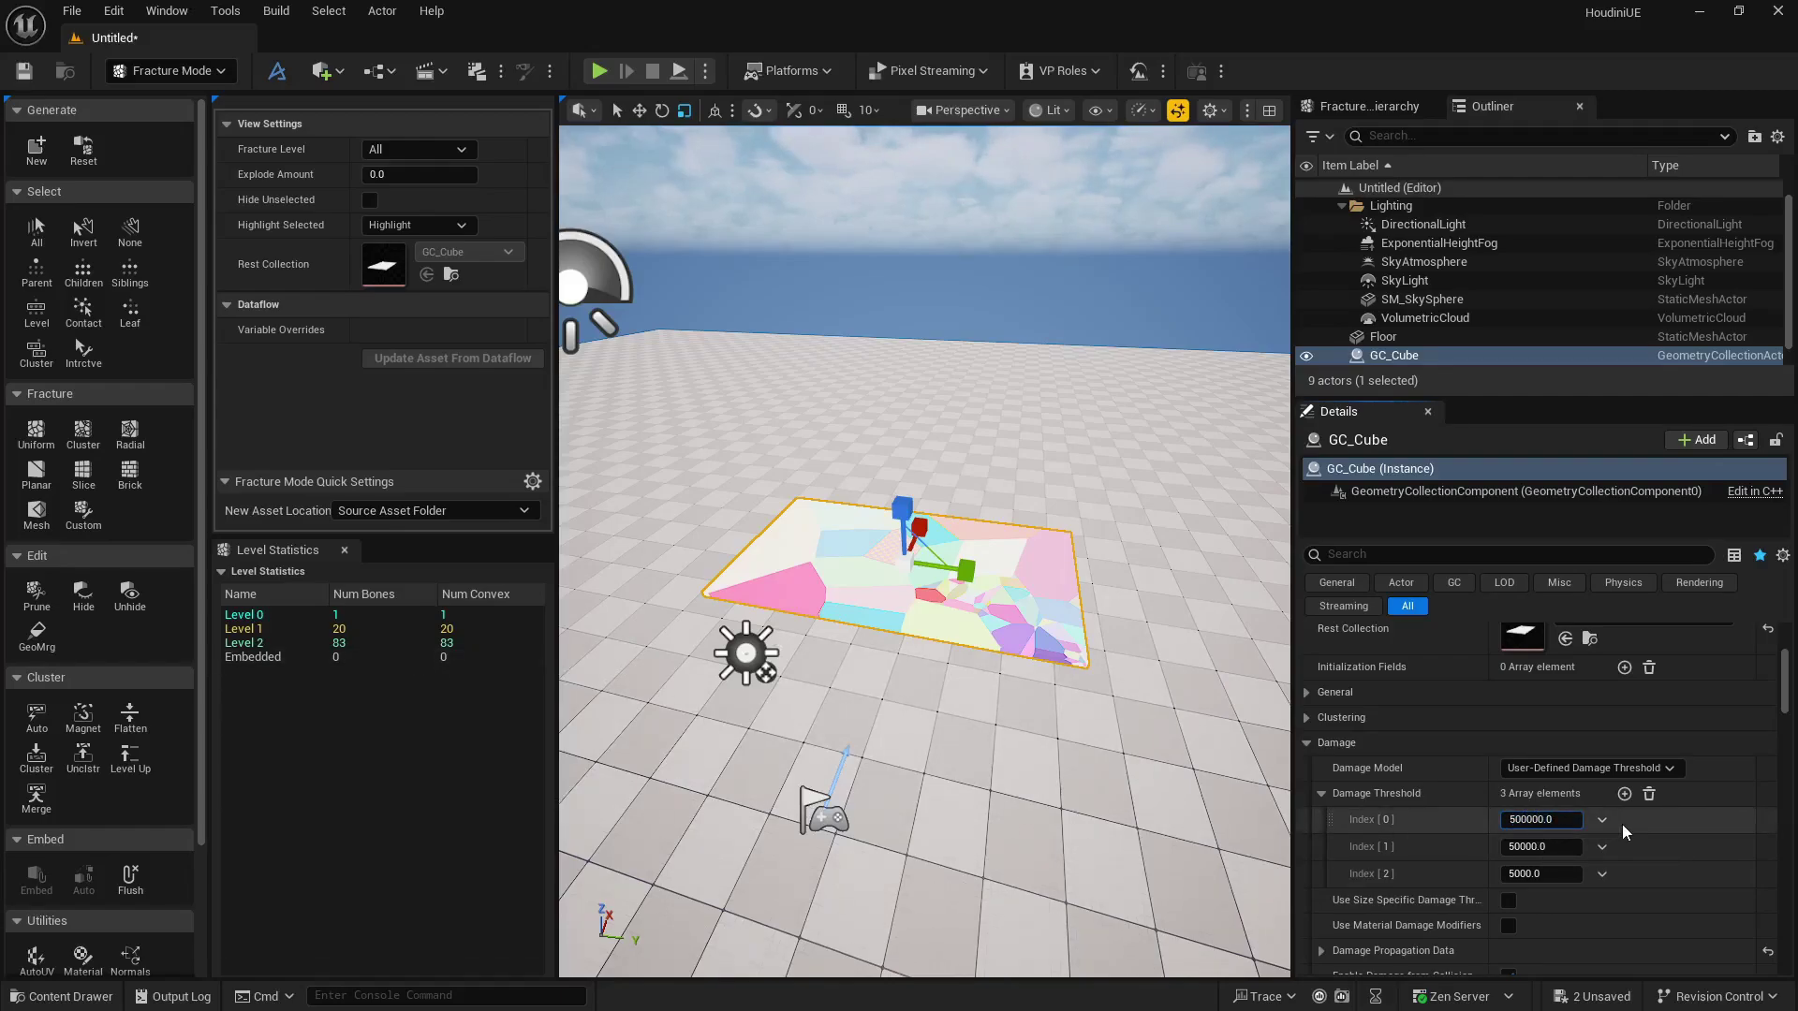
key(BackSpace)
key(Return)
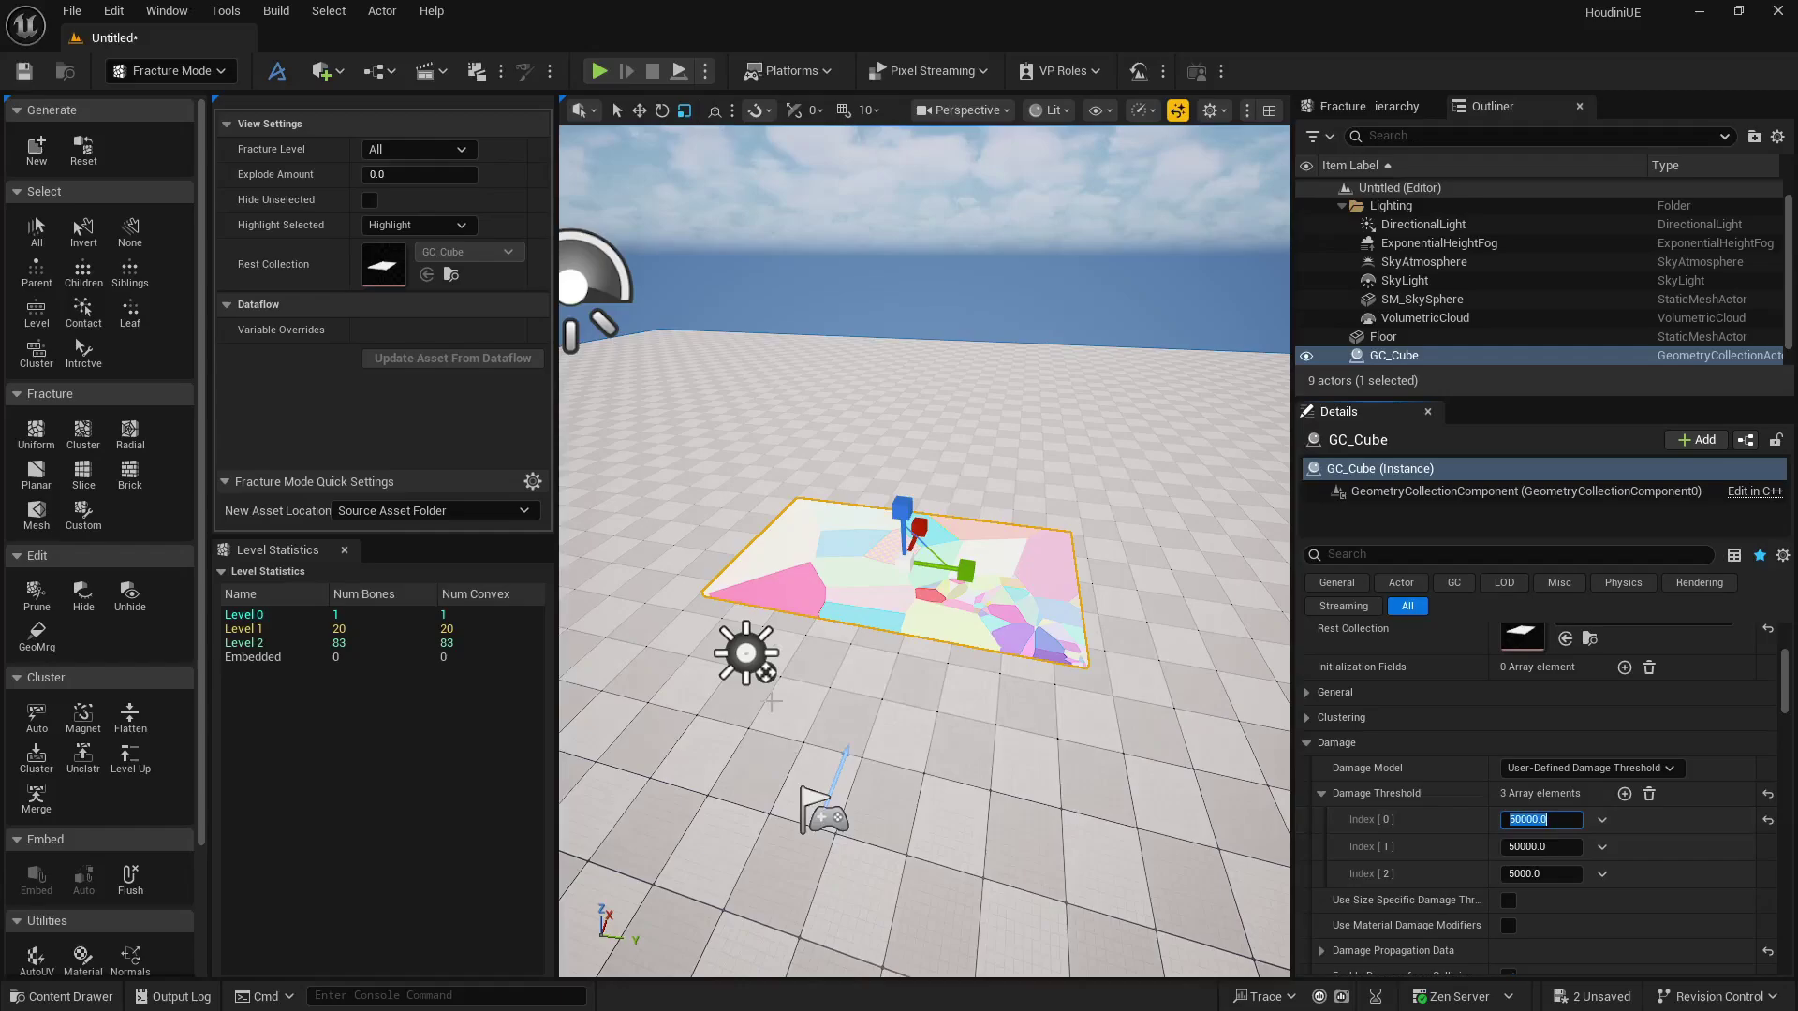
click(843, 501)
click(852, 557)
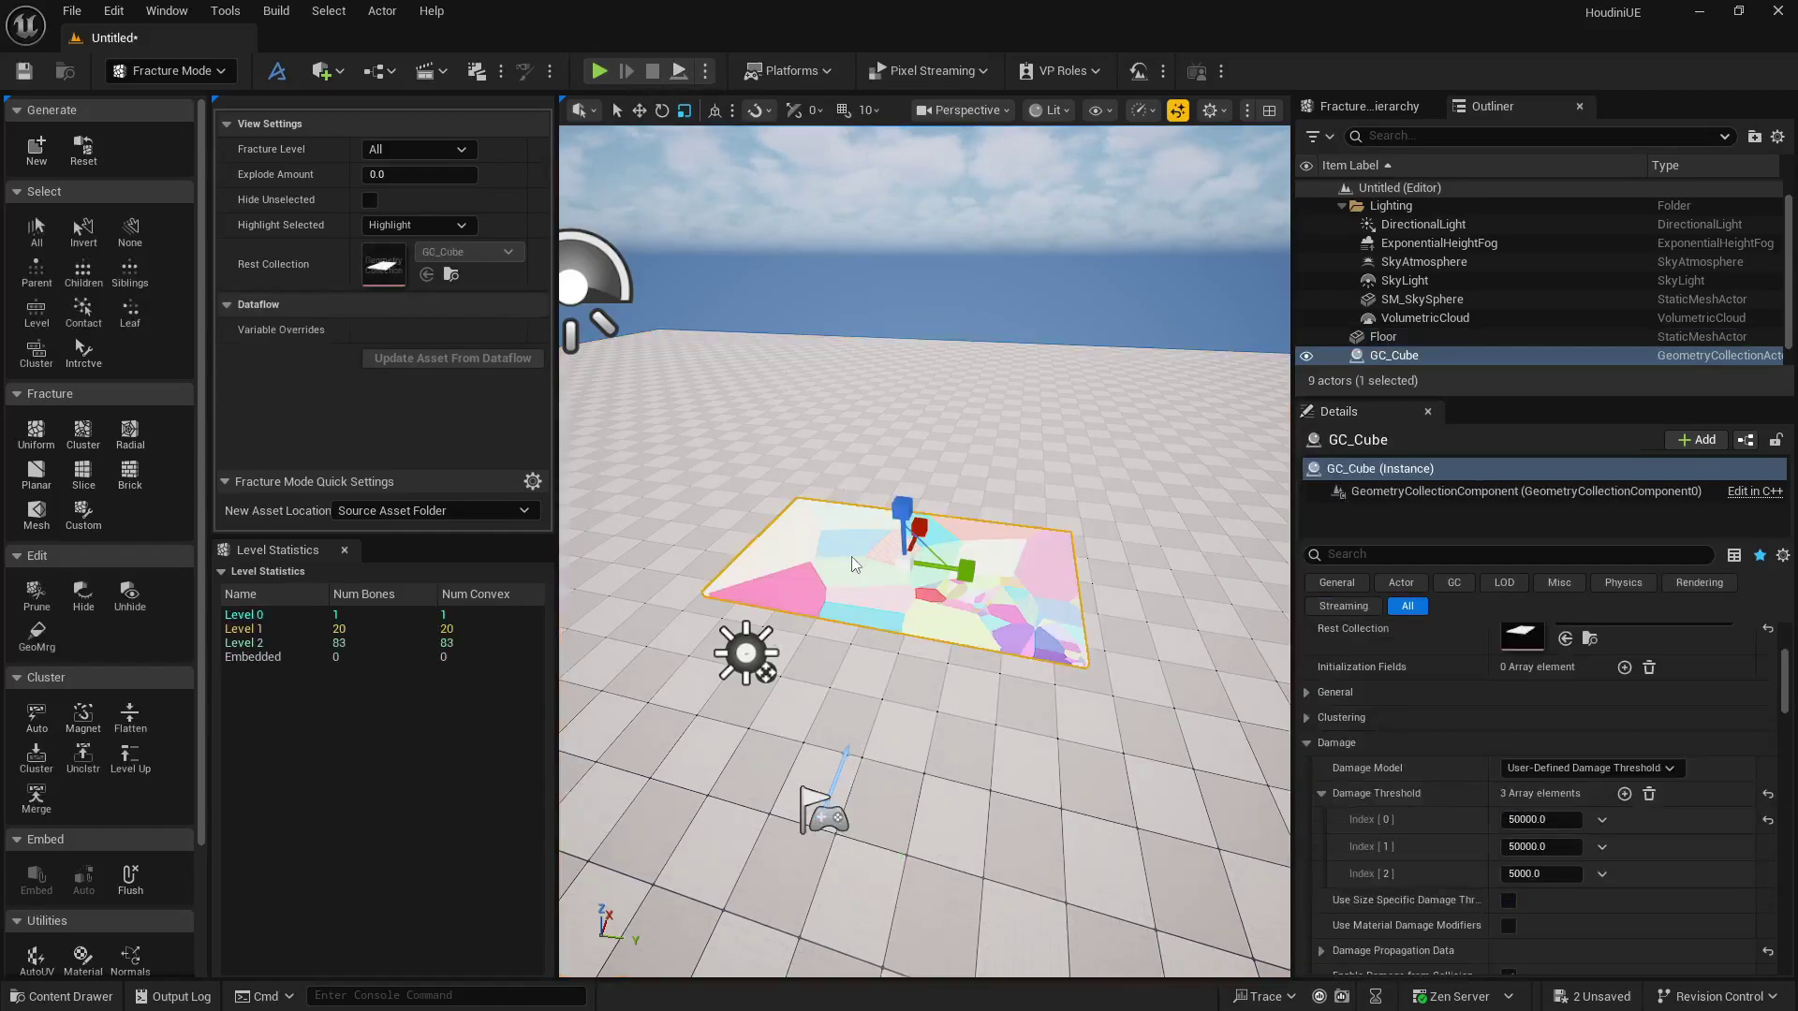
click(851, 413)
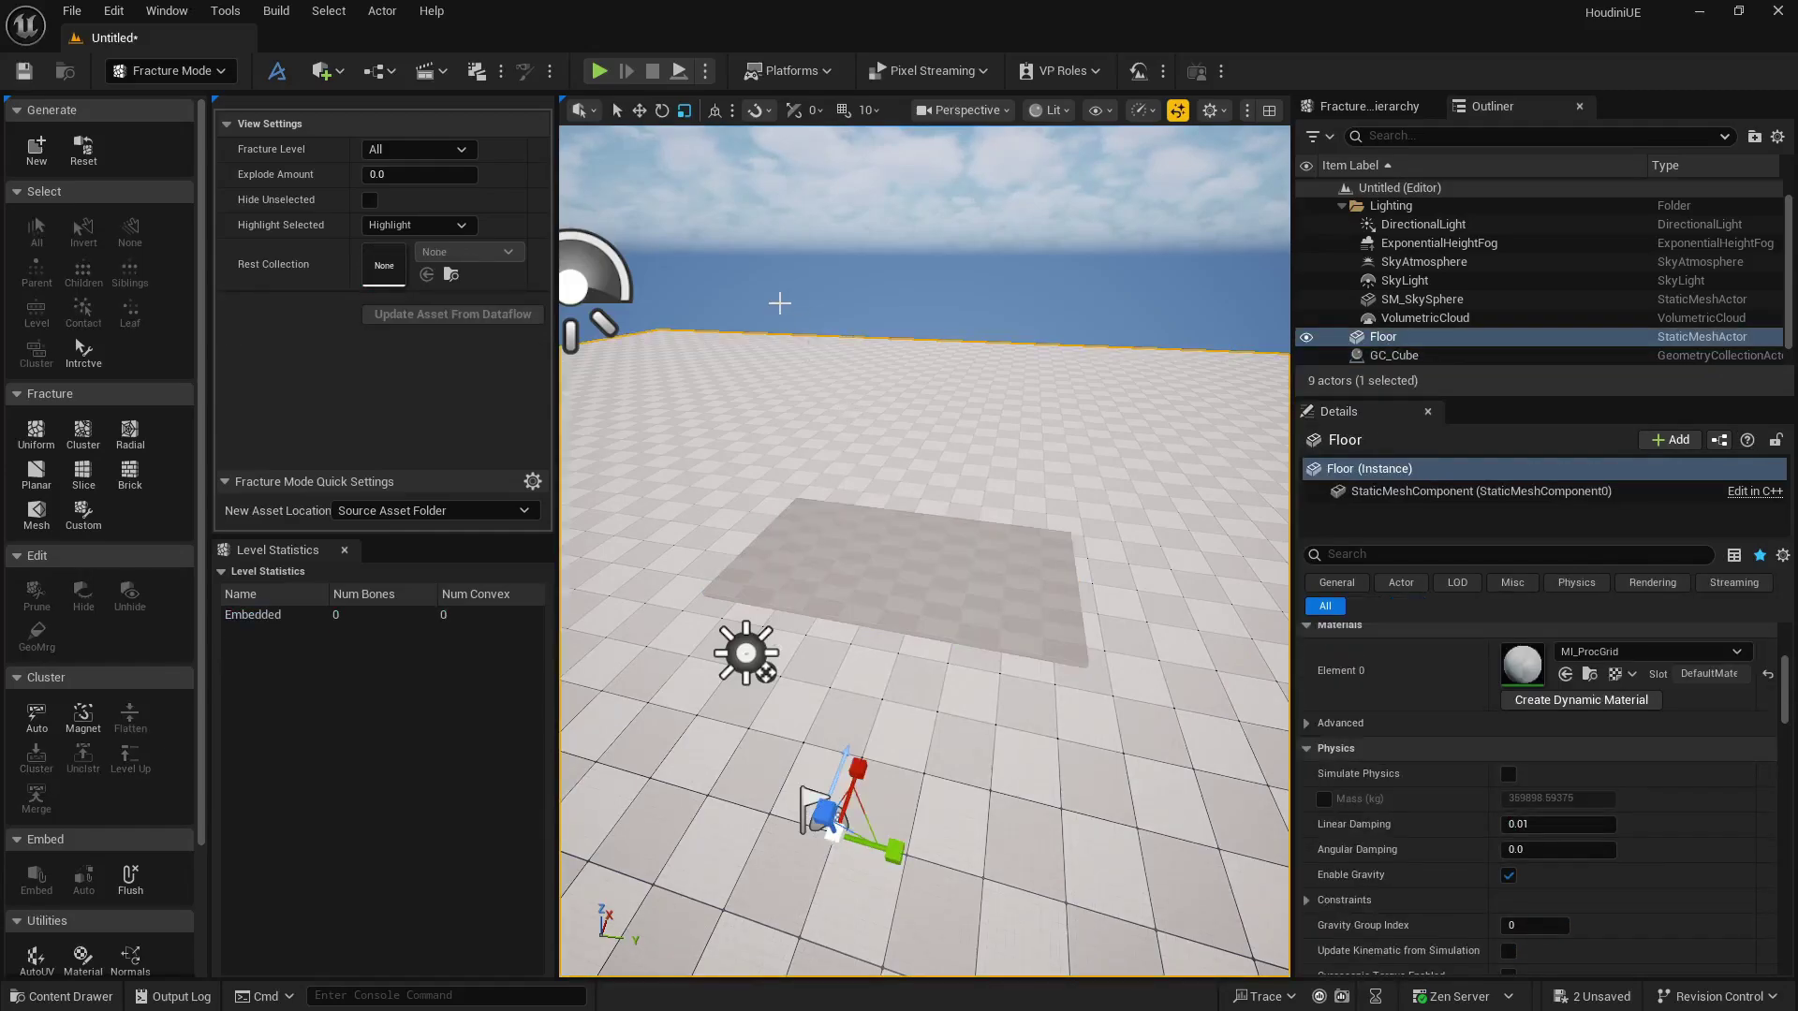
click(681, 70)
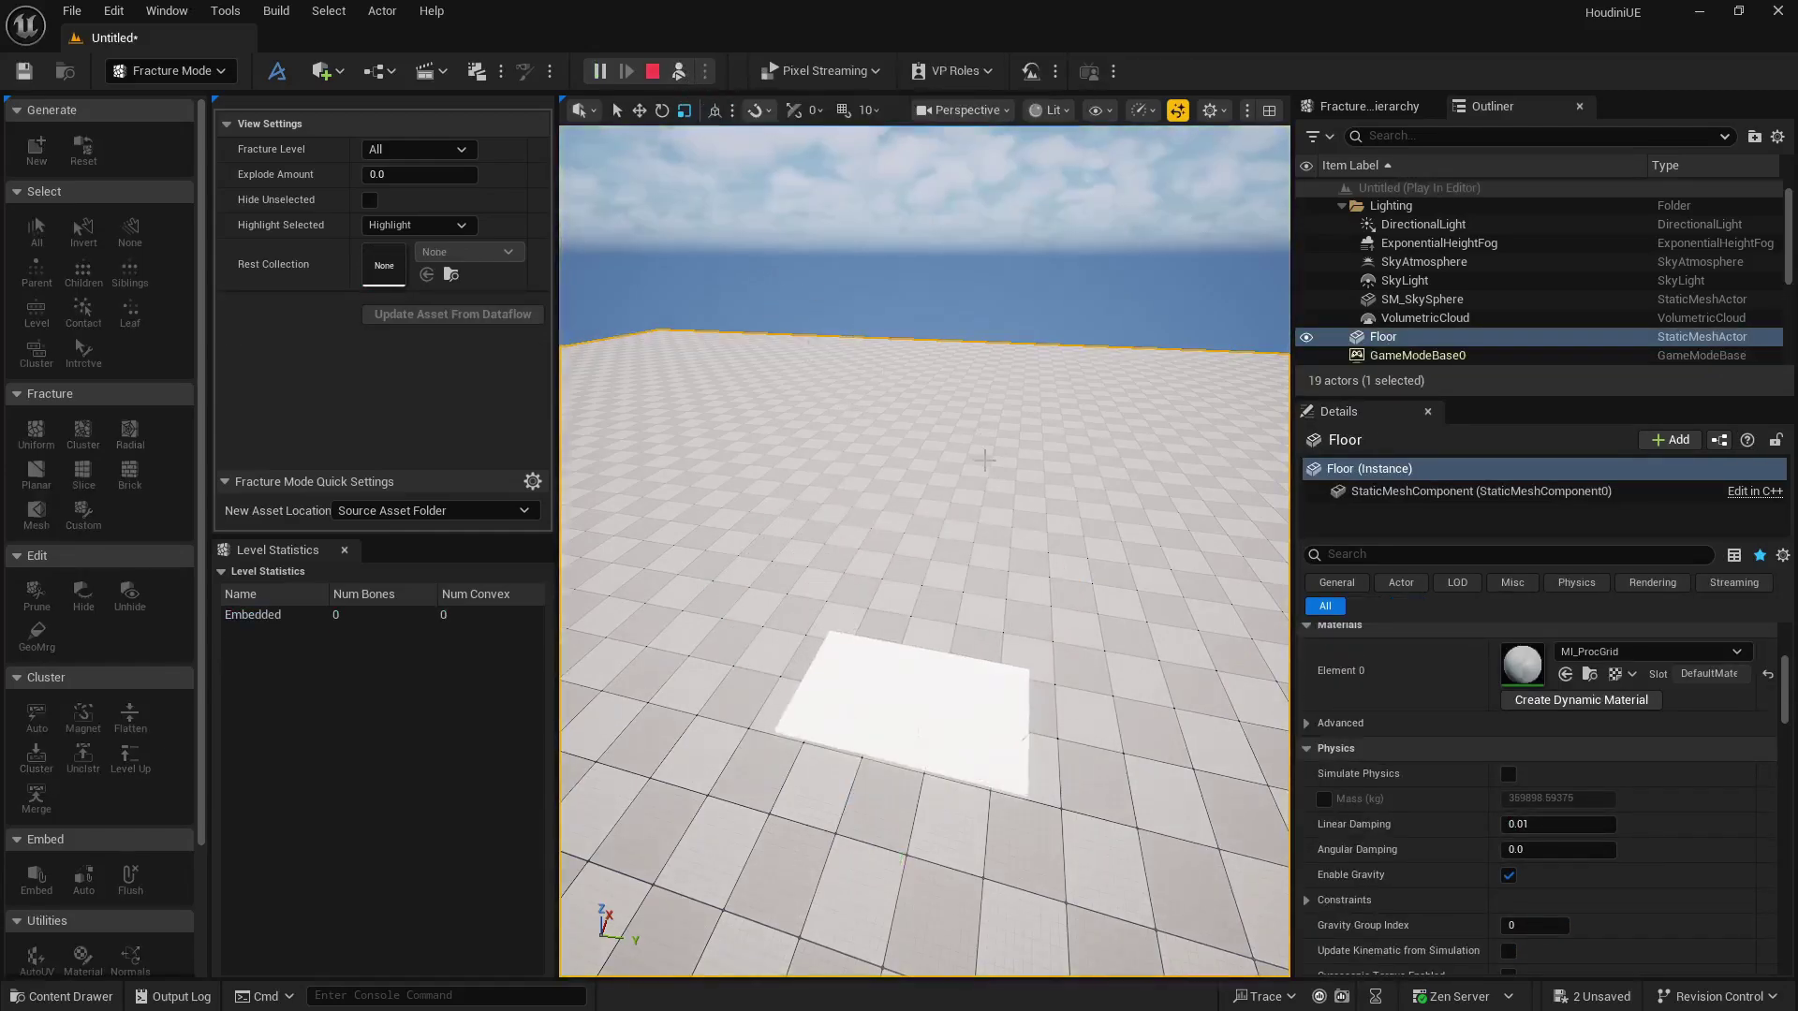
click(654, 71)
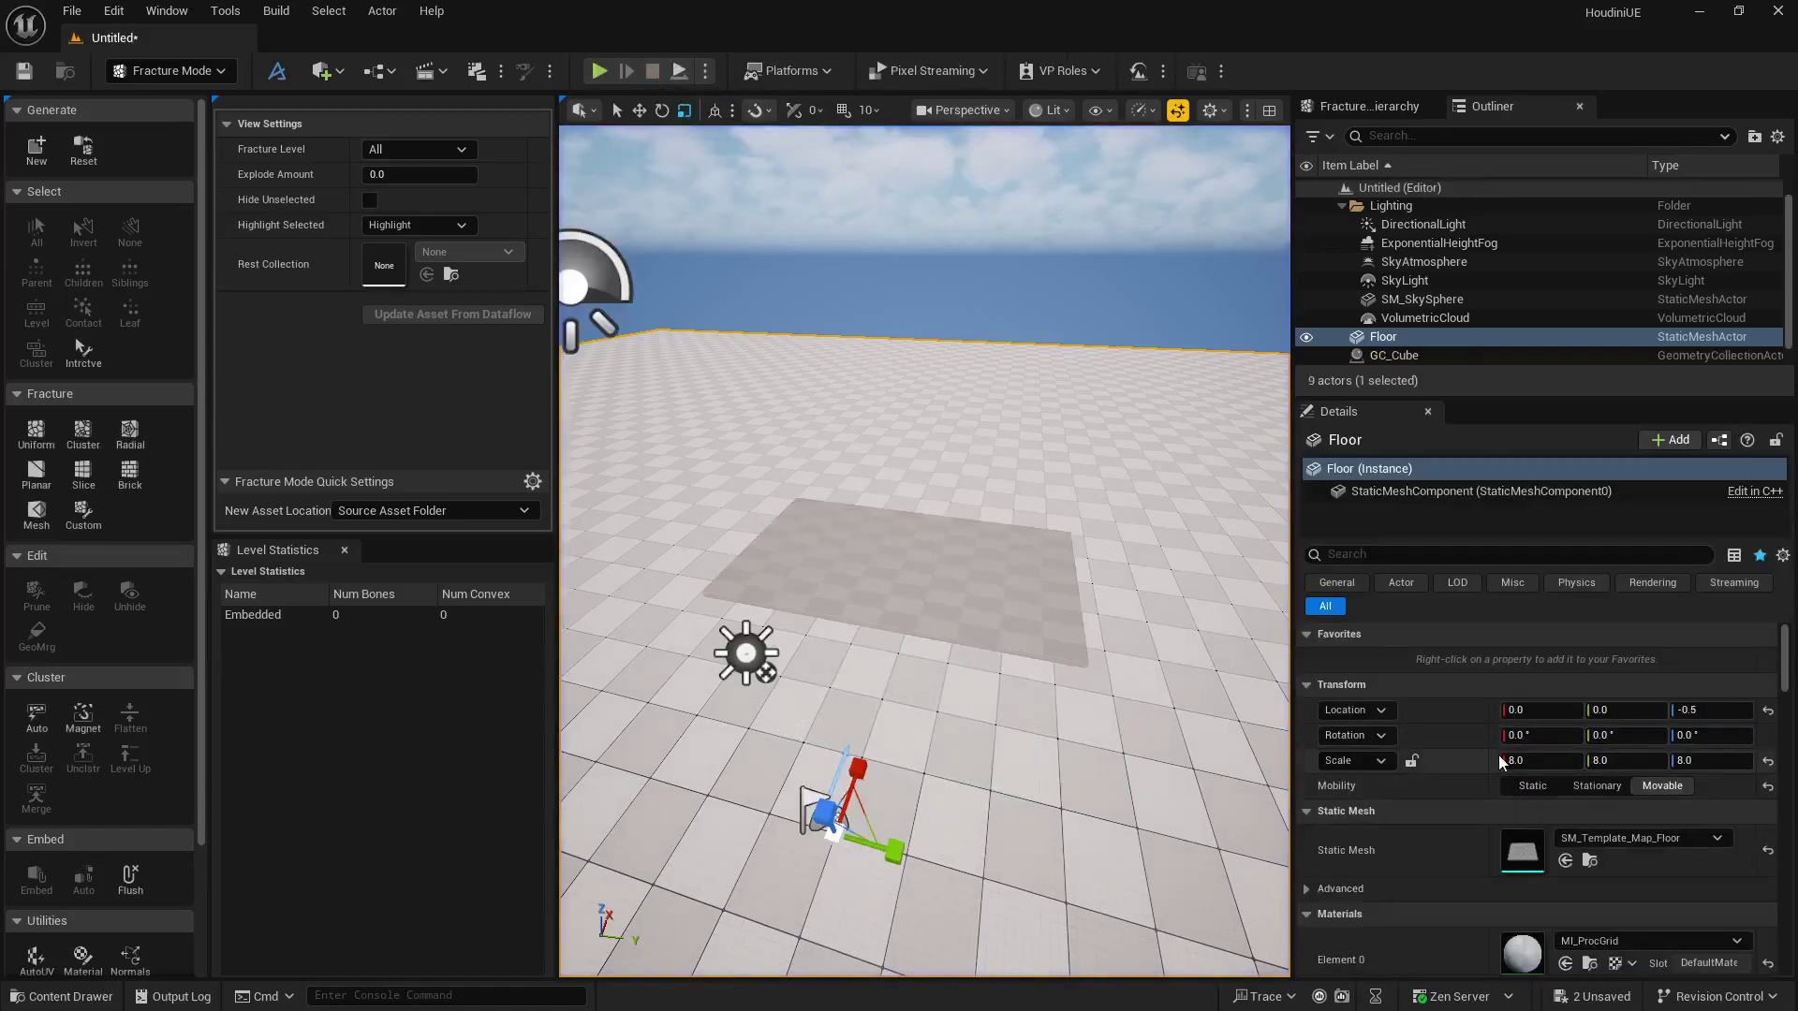
Reselect GC_Cube and set its Index 0 damage threshold to 5000.
click(1404, 357)
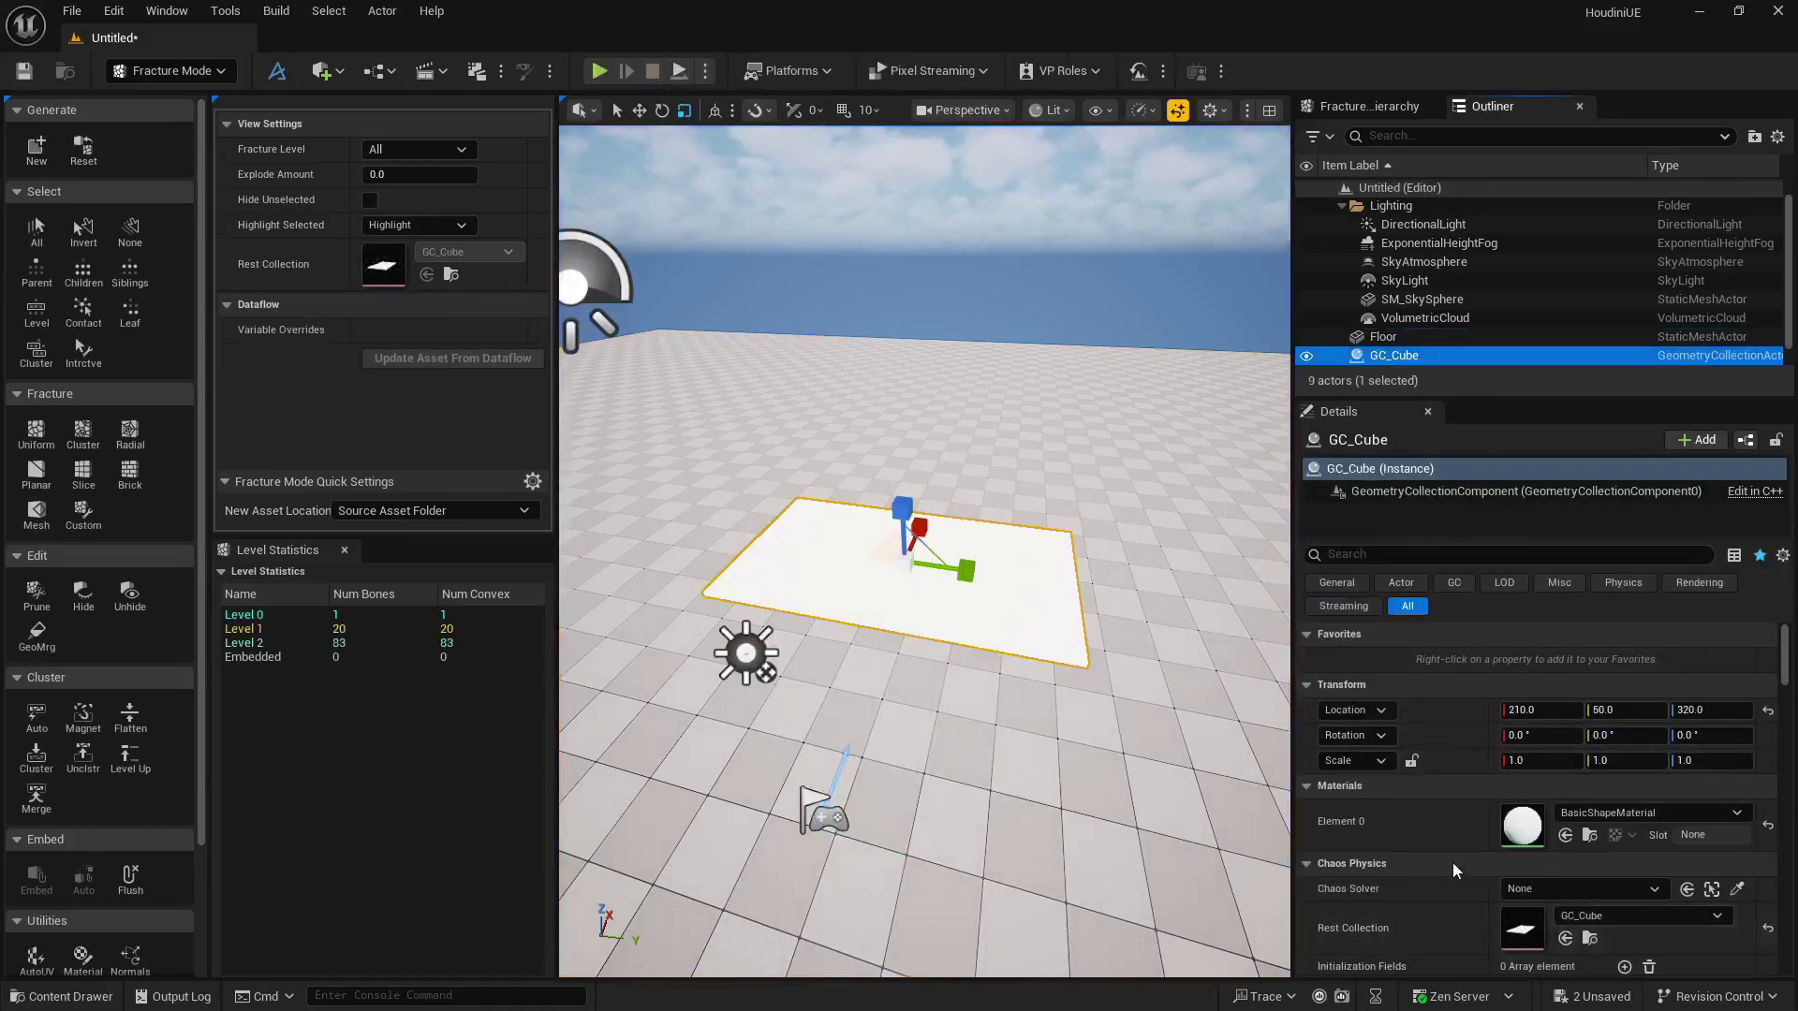
scroll(1452, 862, down, 6)
click(1531, 818)
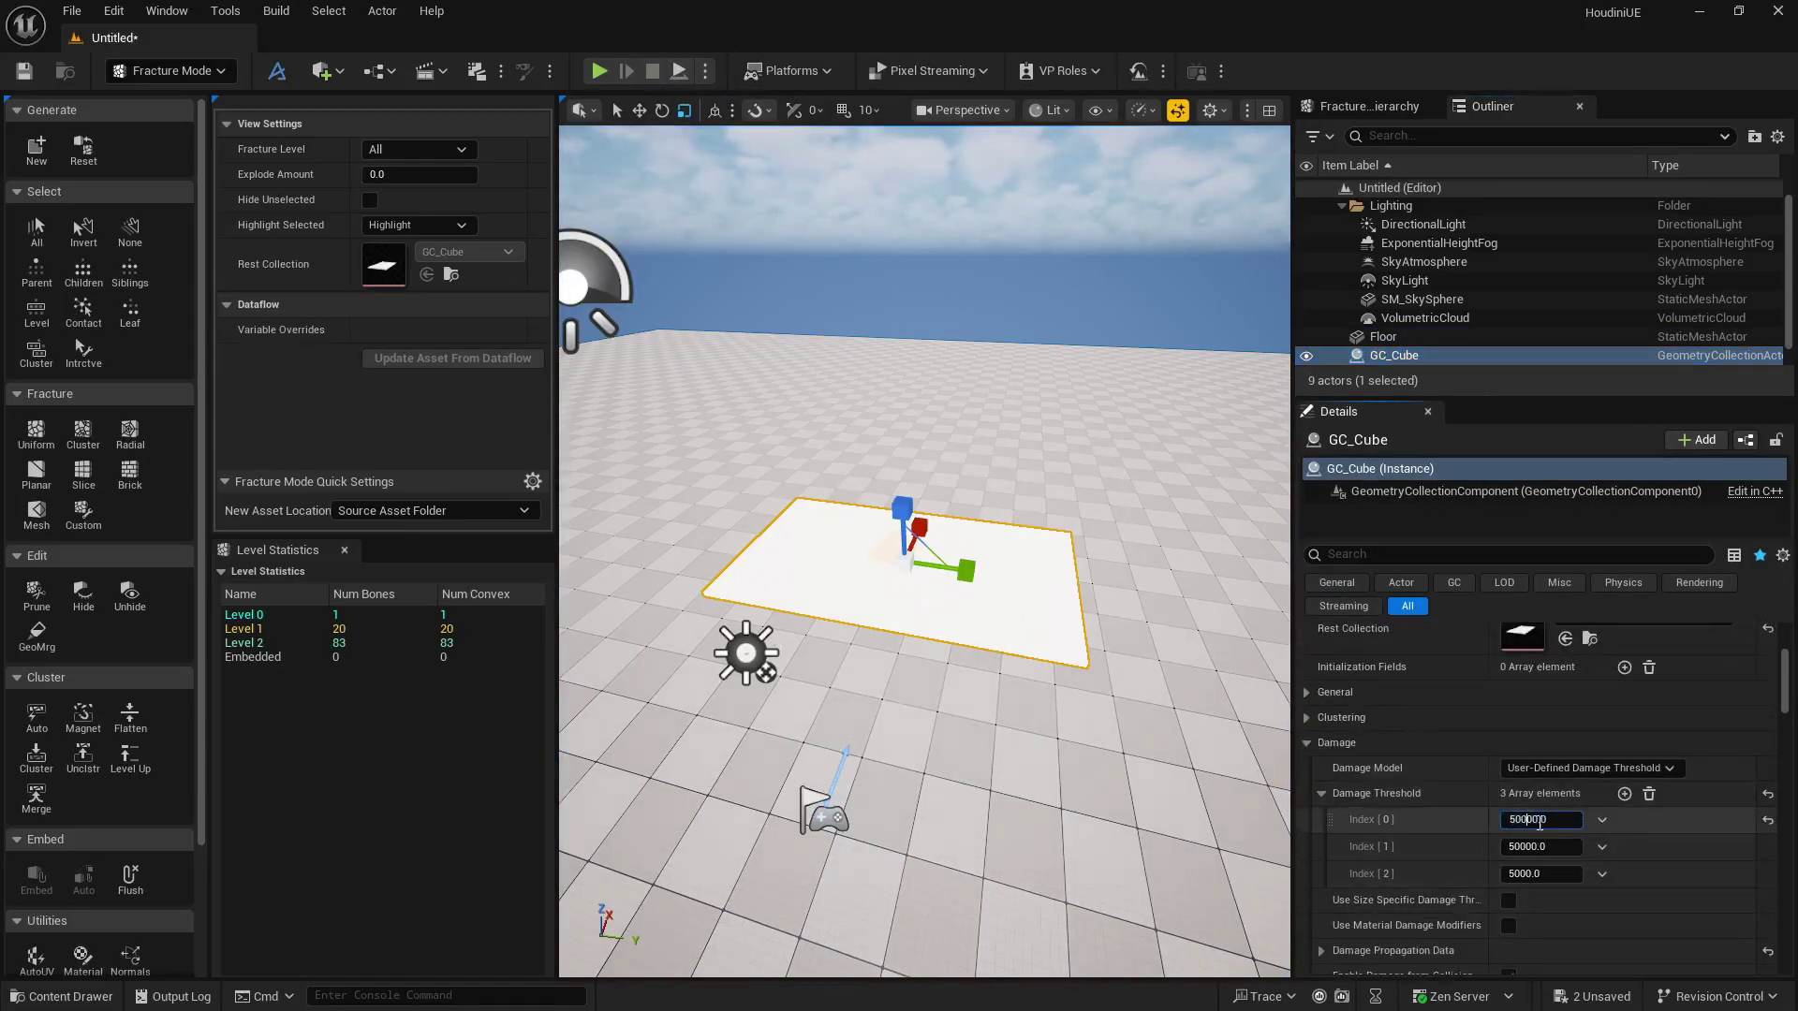
key(BackSpace)
key(Return)
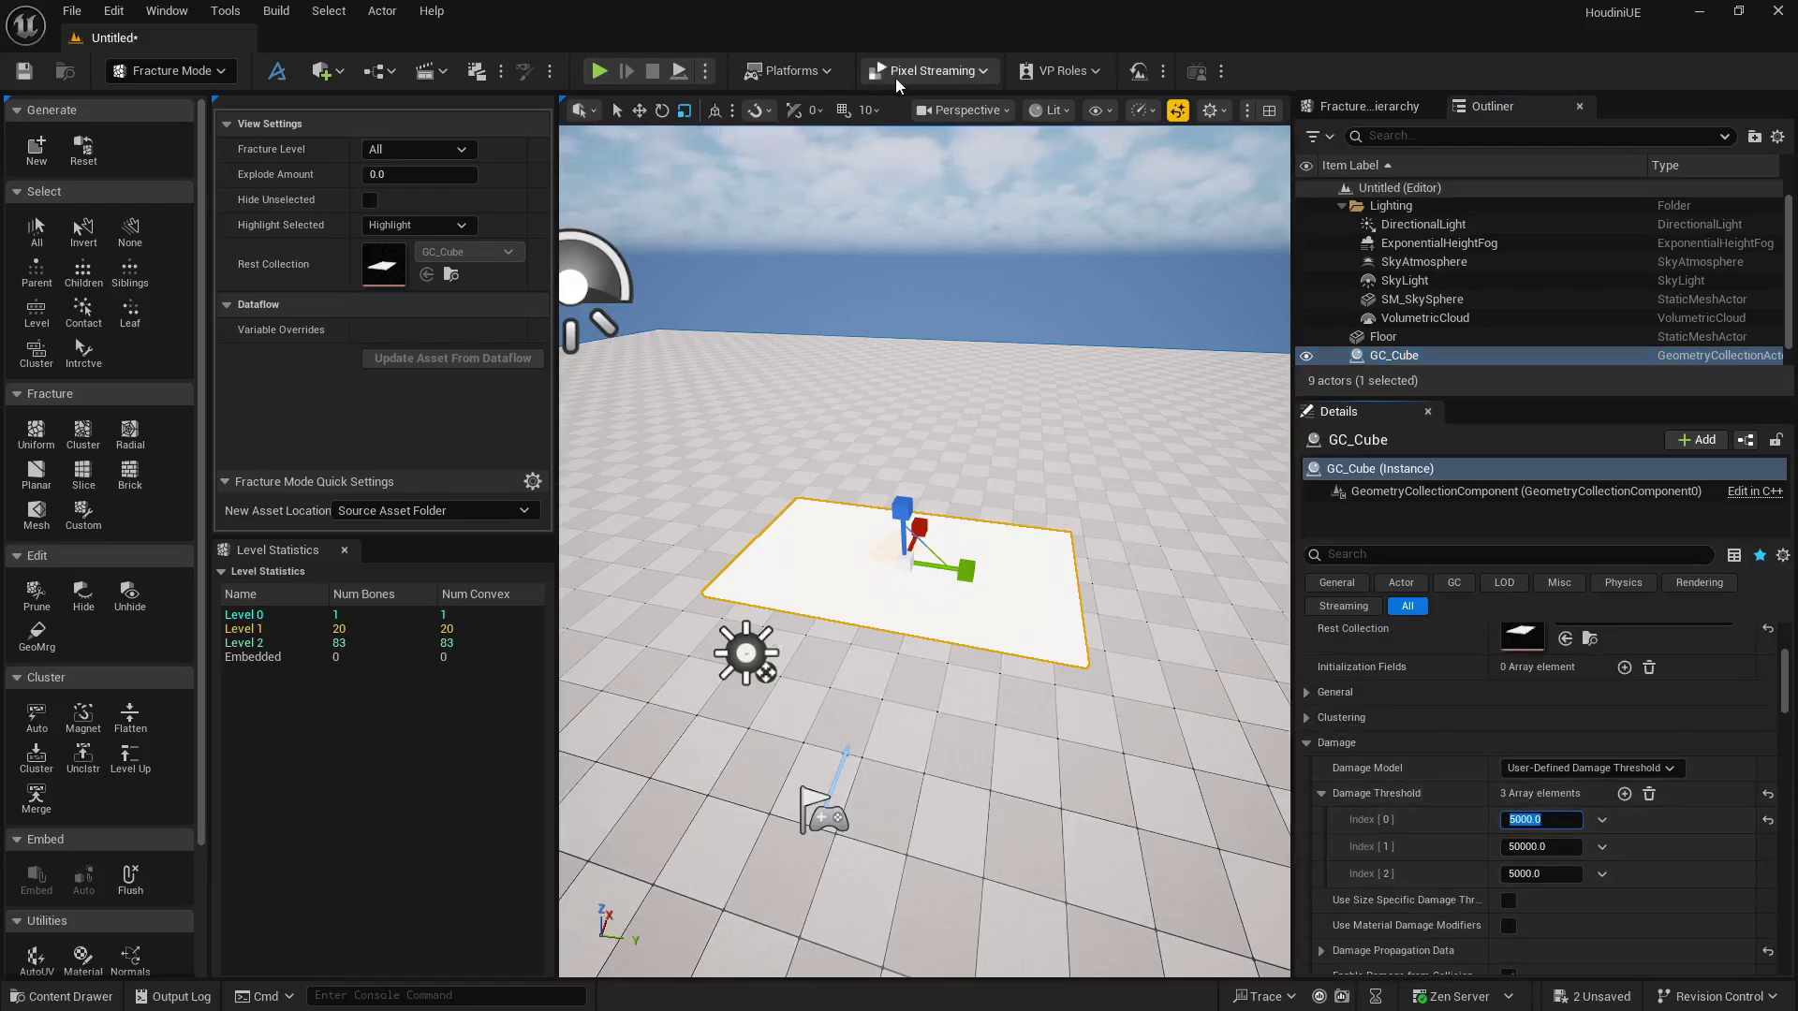
Simulate the slab's fall and examine the pieces on the floor up close from several angles.
click(679, 72)
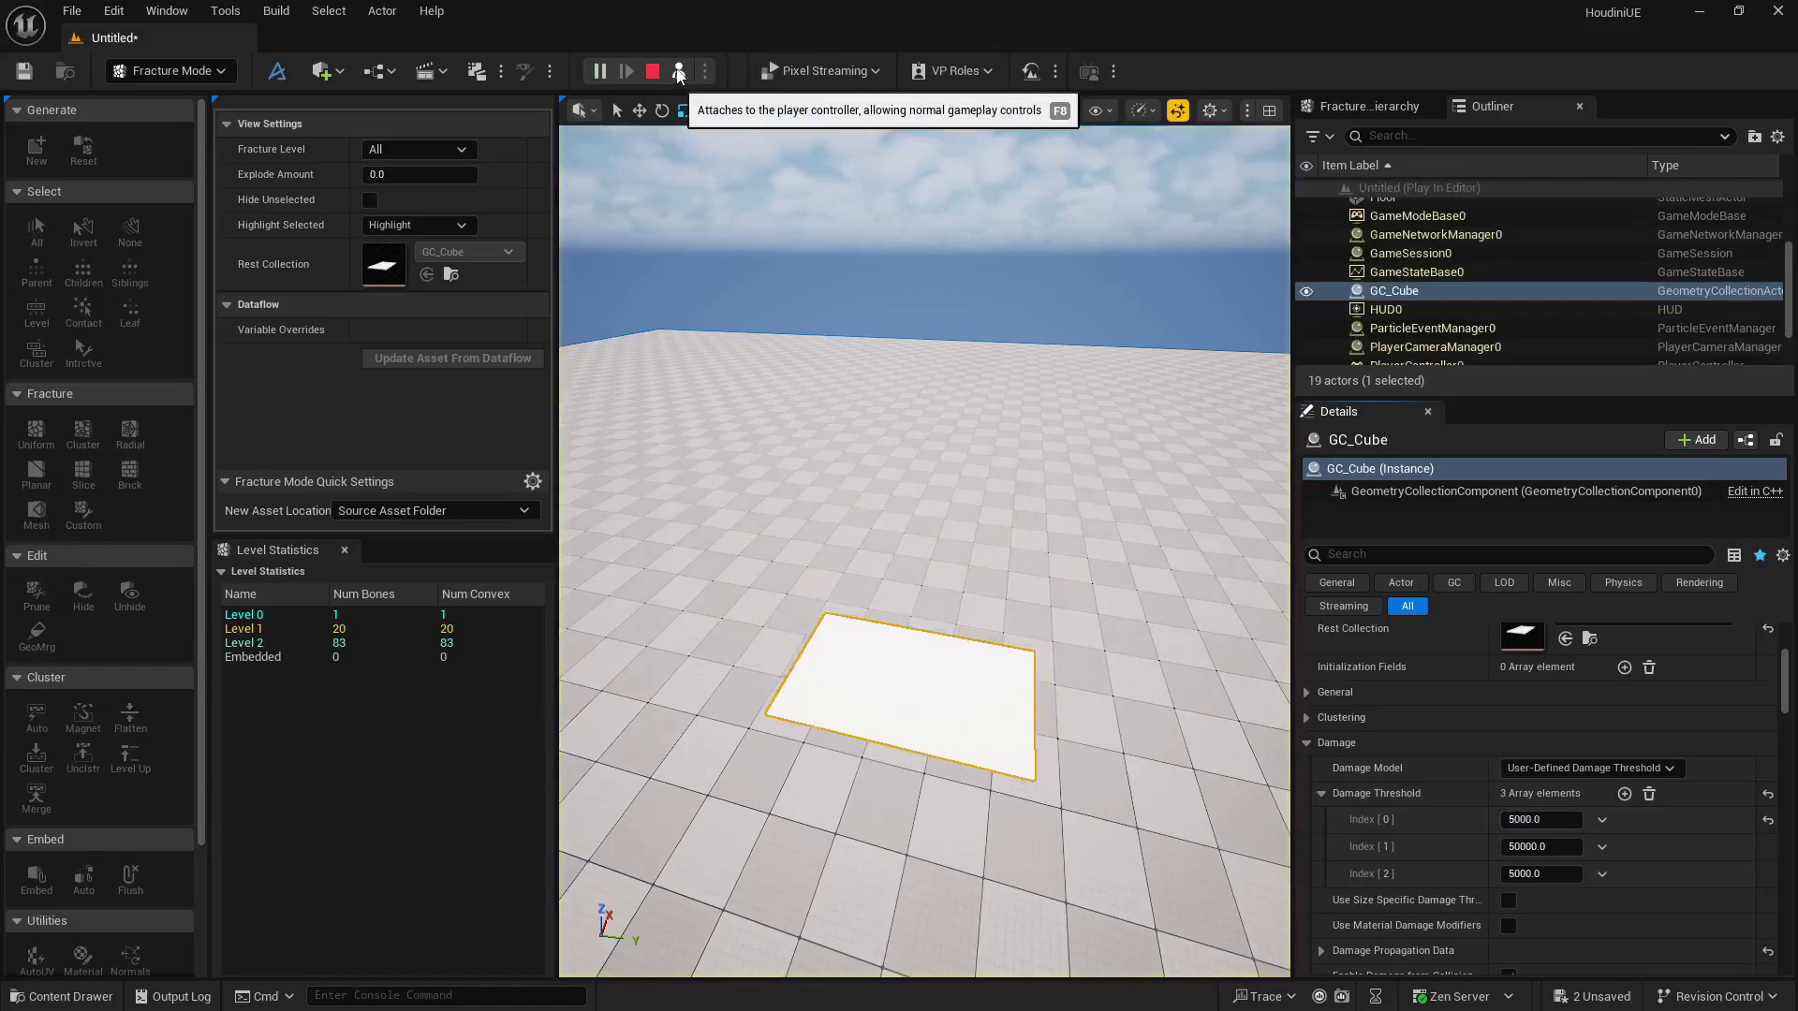
right_drag(851, 531, 784, 599)
key(w)
key(s)
key(w)
key(s)
key(w)
key(s)
key(w)
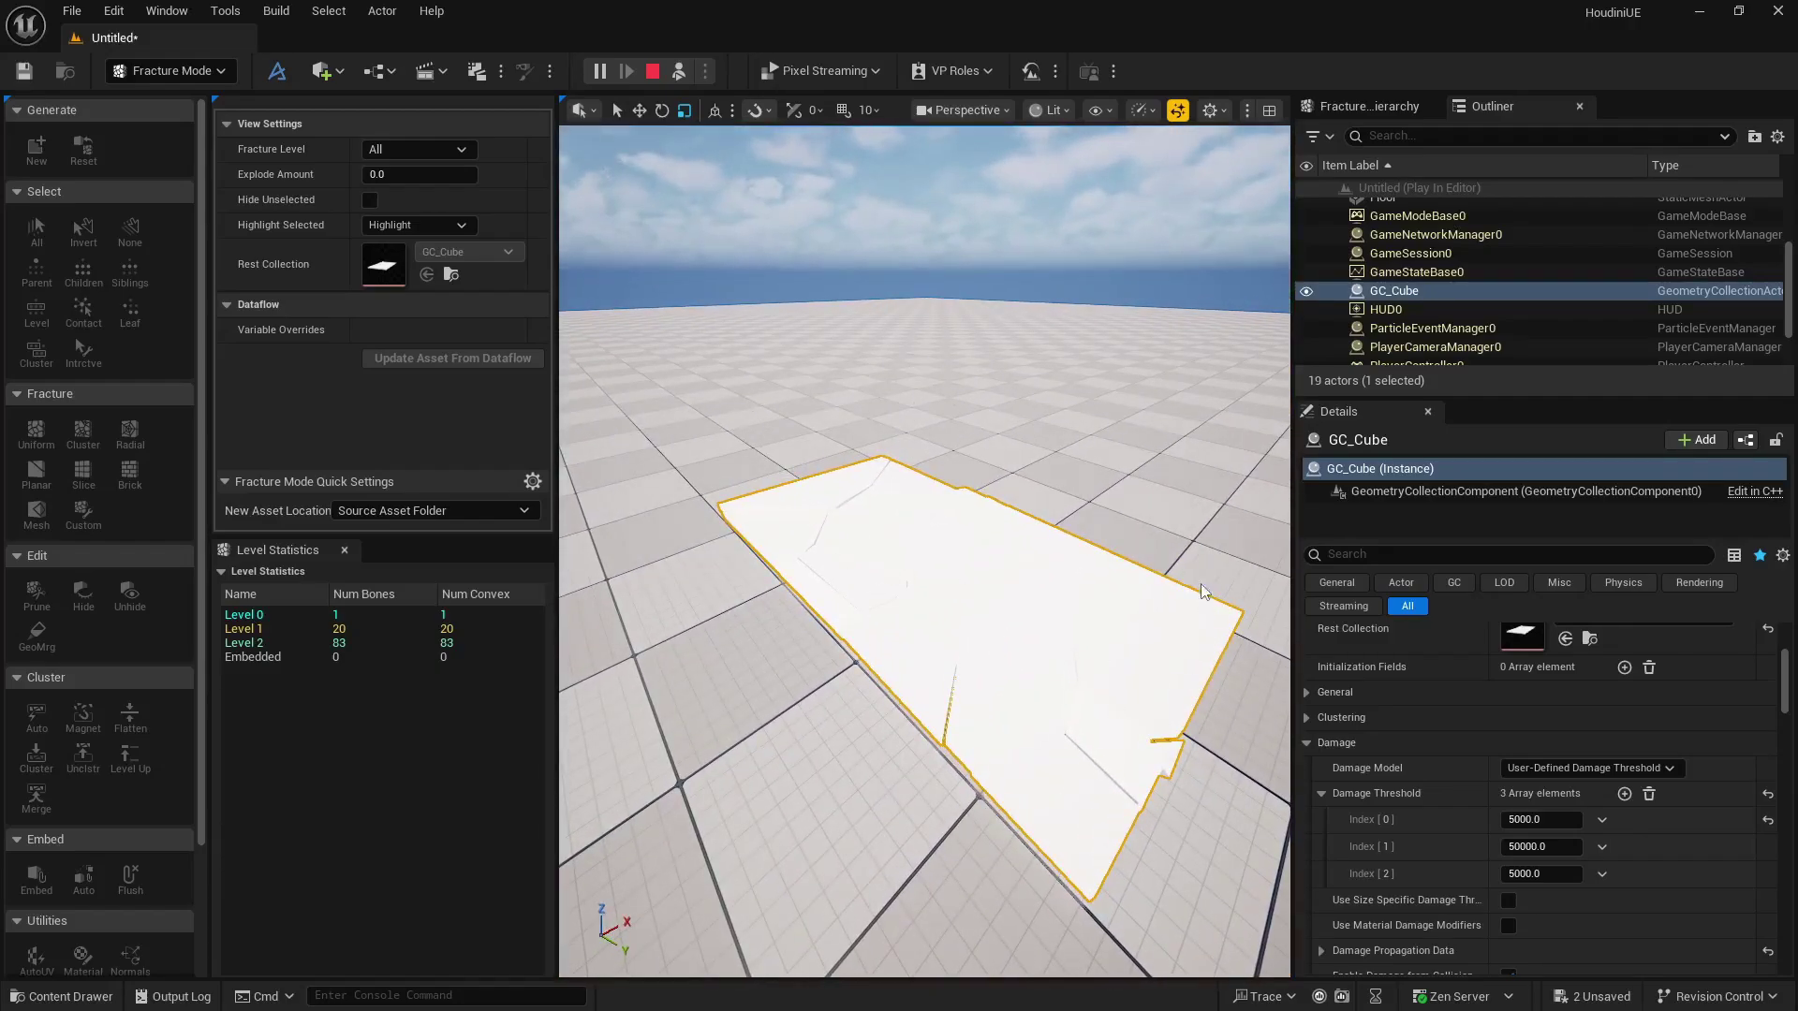
right_drag(960, 573, 1044, 655)
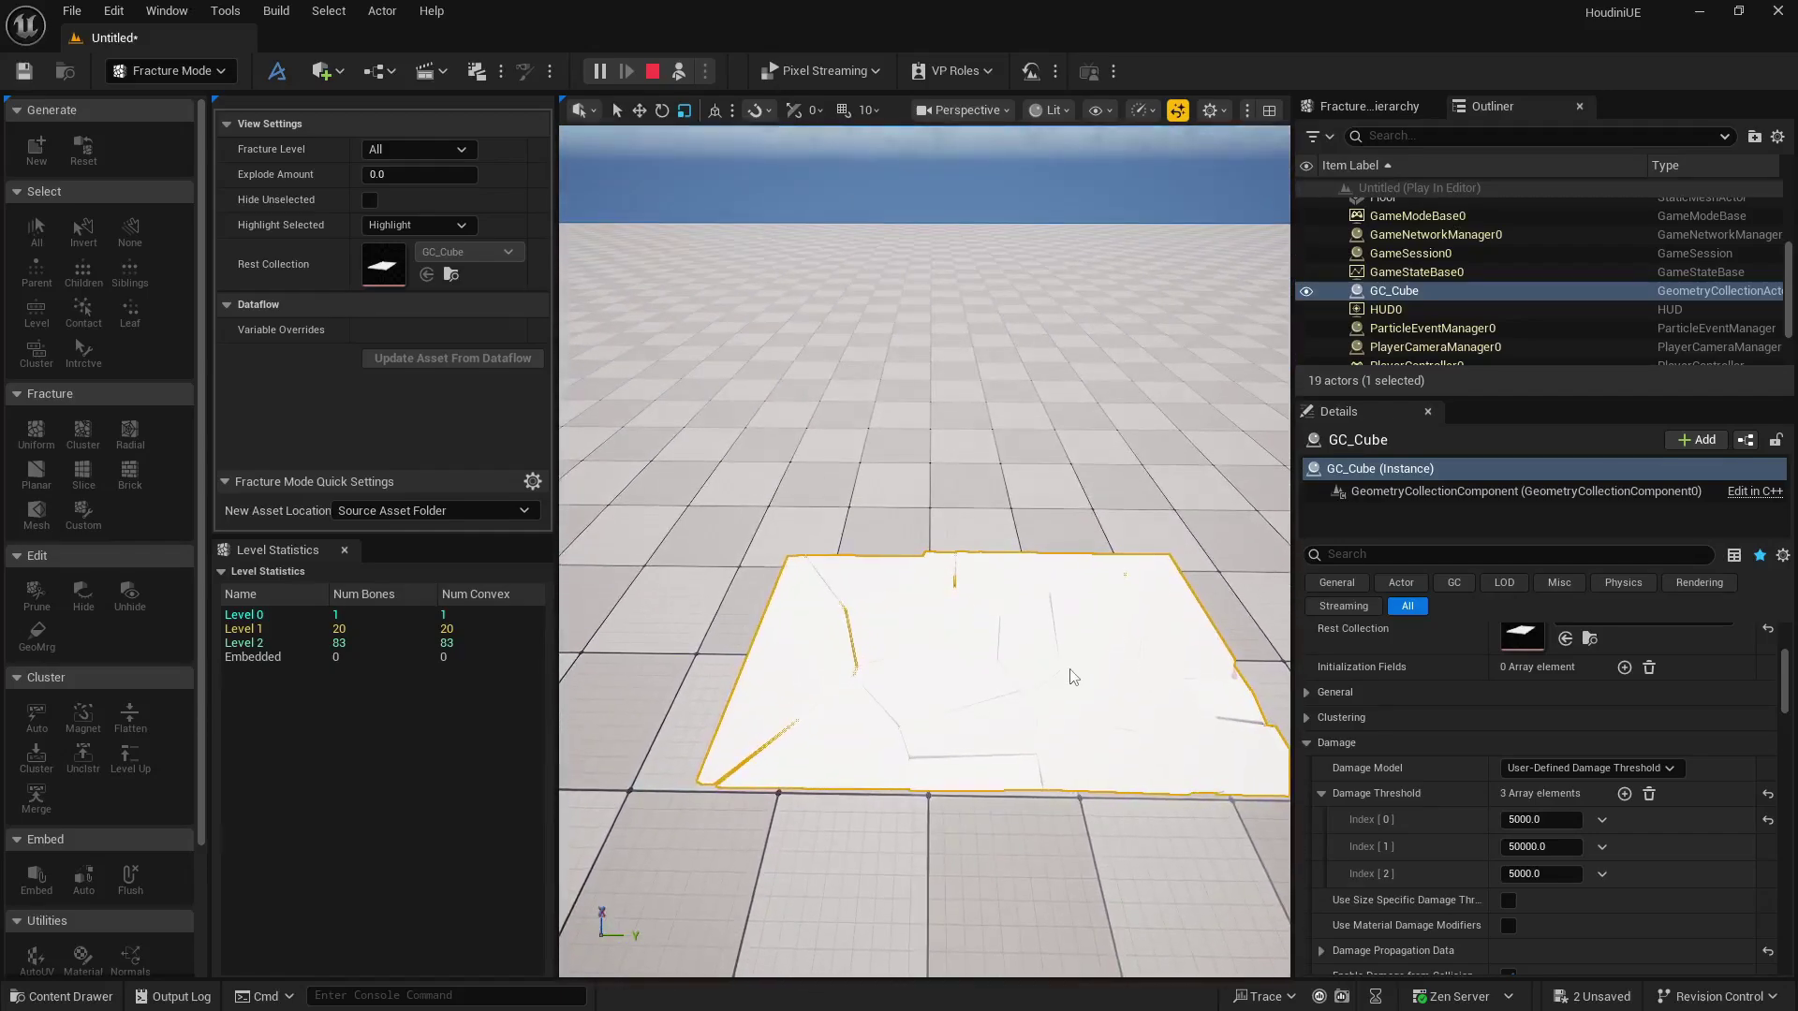
Try an Index 0 damage threshold of 500 during the running simulation, restart the simulation, and stop it.
click(1524, 819)
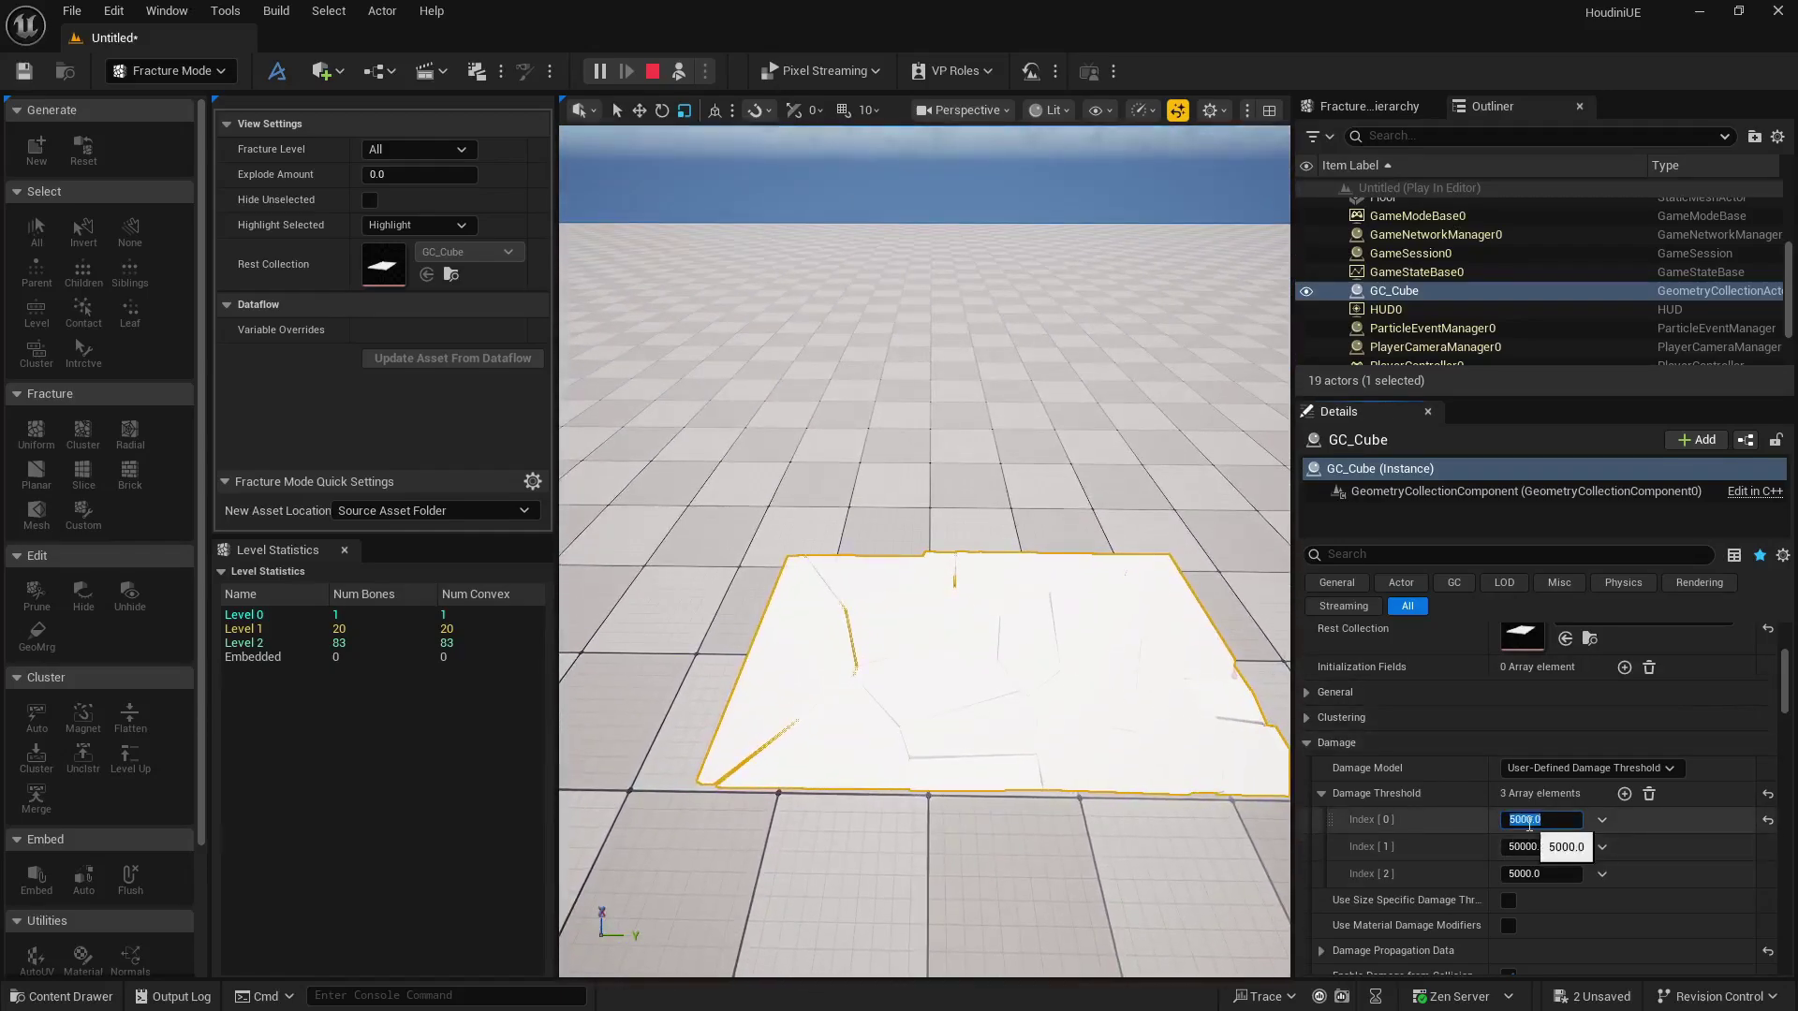
key(Return)
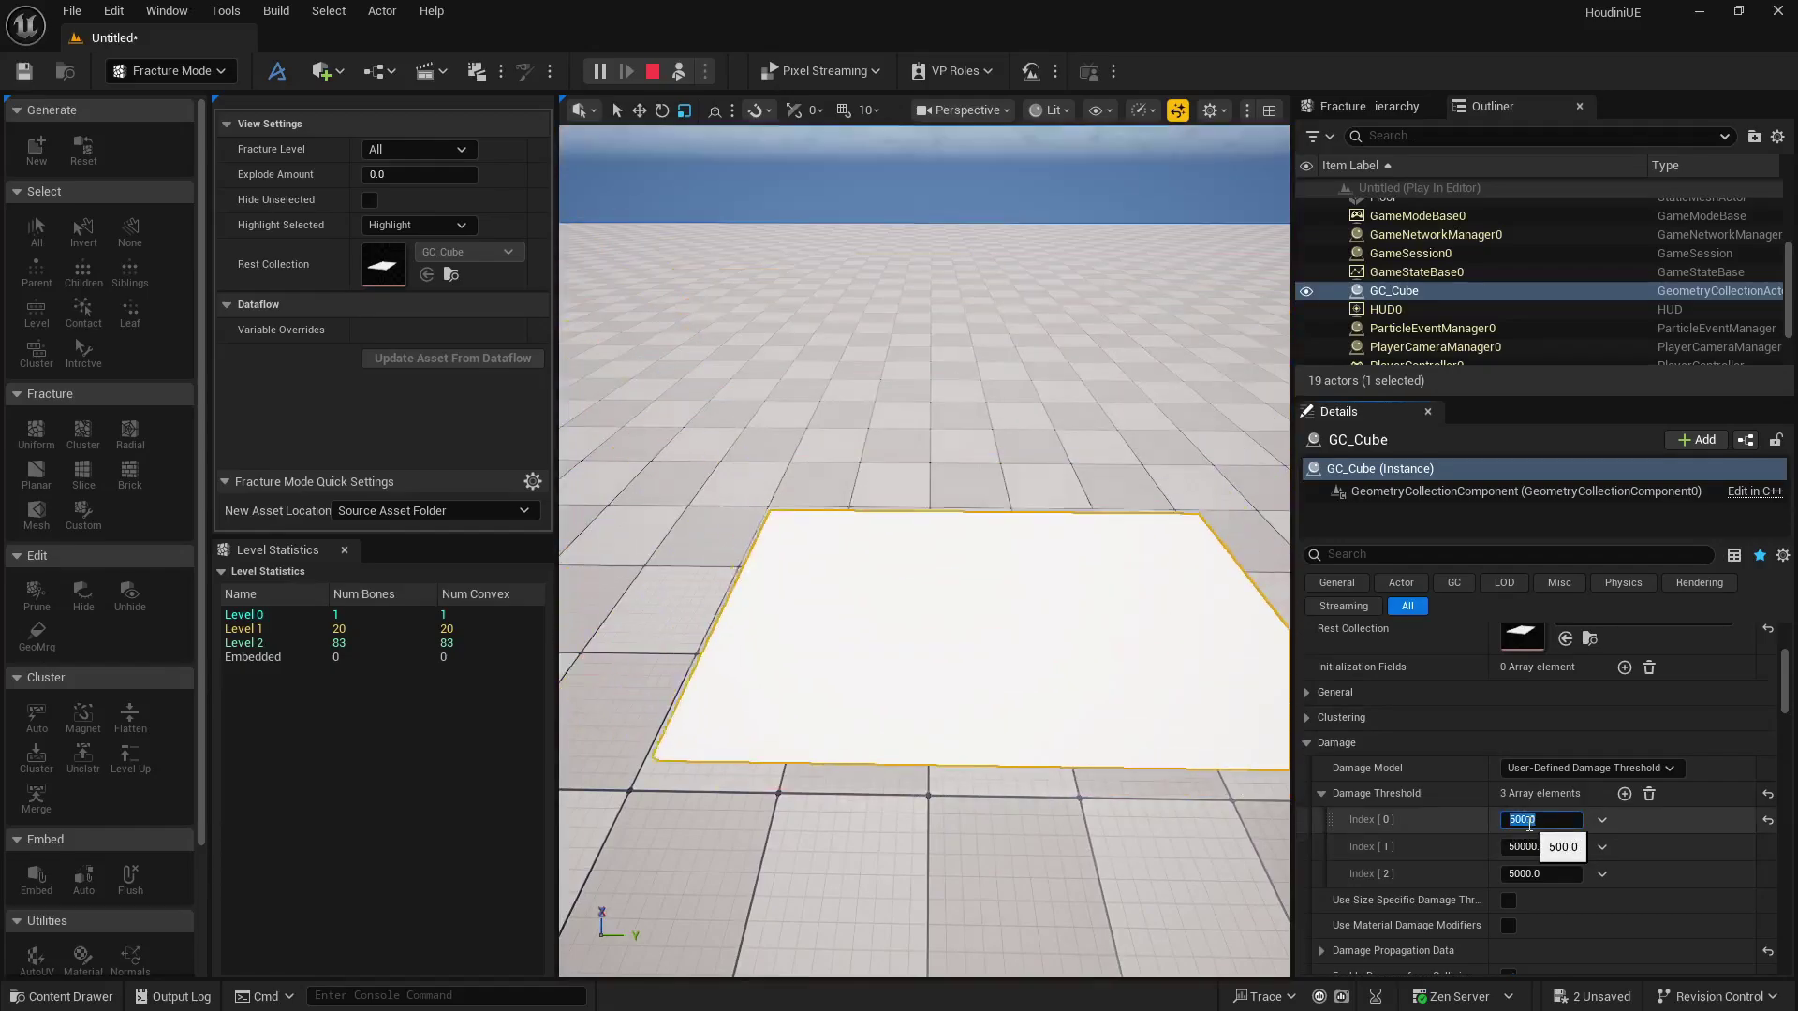
click(653, 71)
click(678, 72)
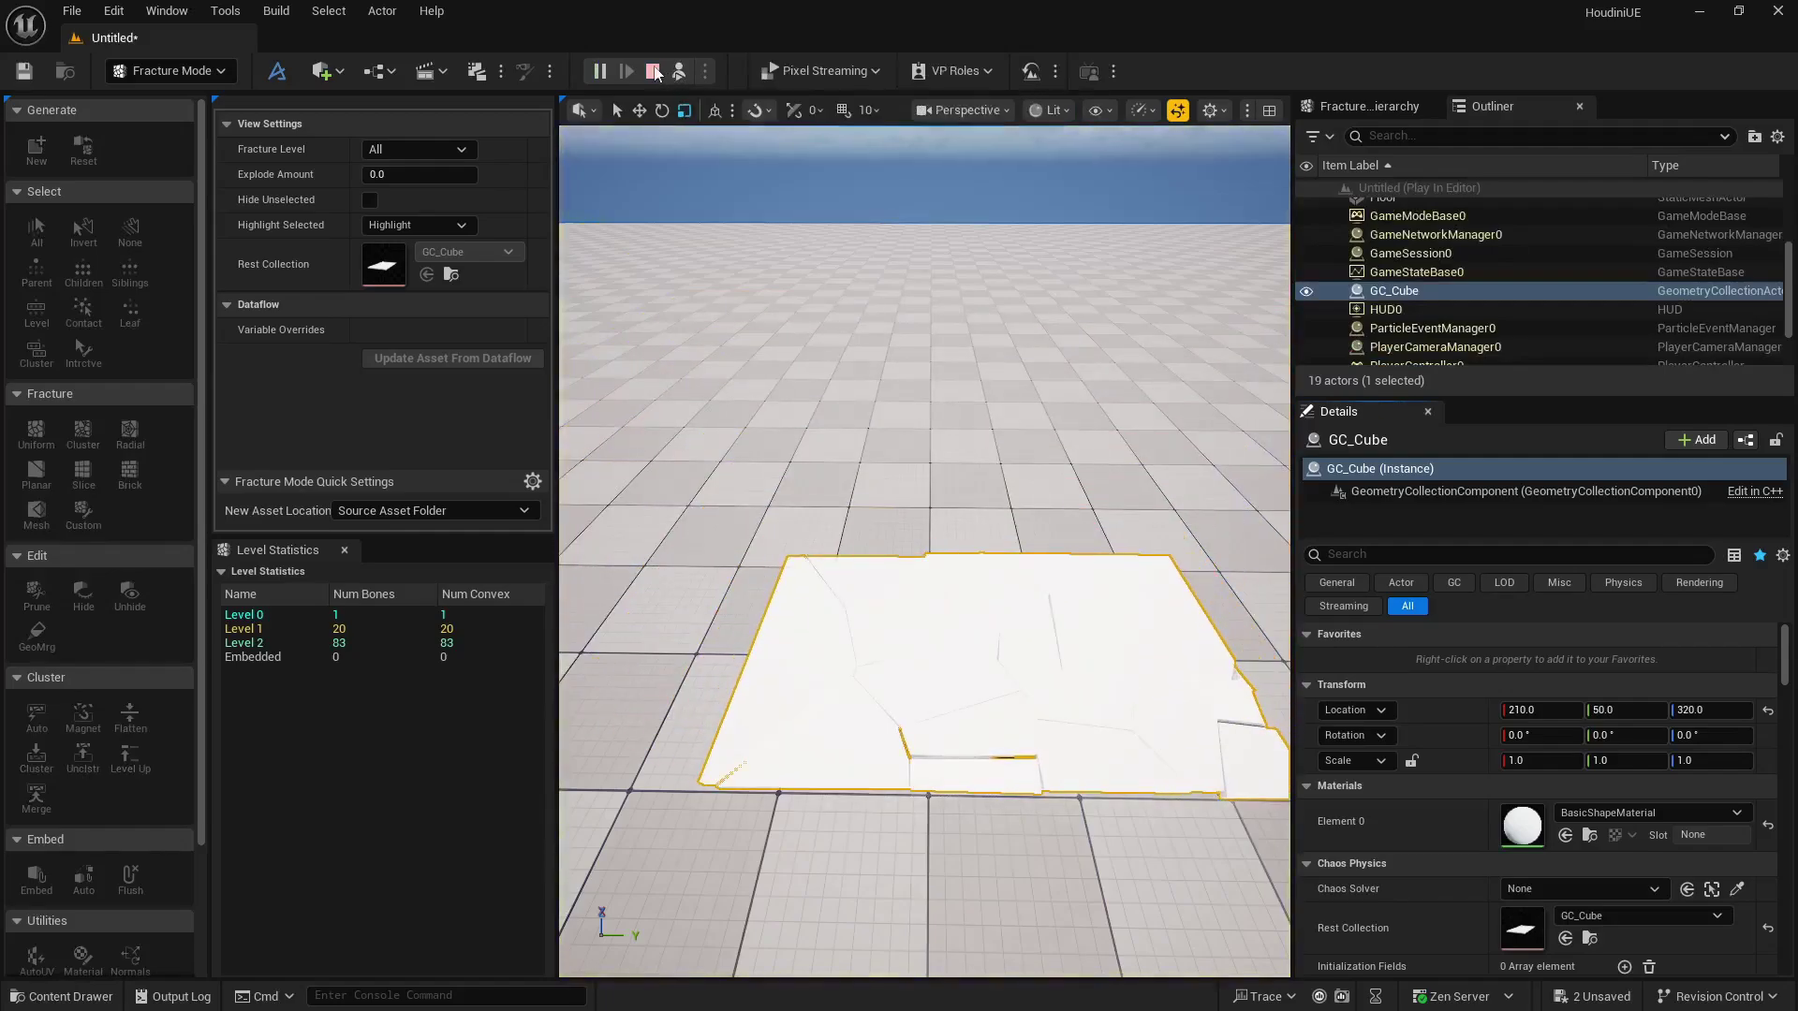
click(653, 71)
Set GC_Cube's Index 1 damage threshold to 500, simulate the slab's fall, and stop the simulation.
click(1427, 352)
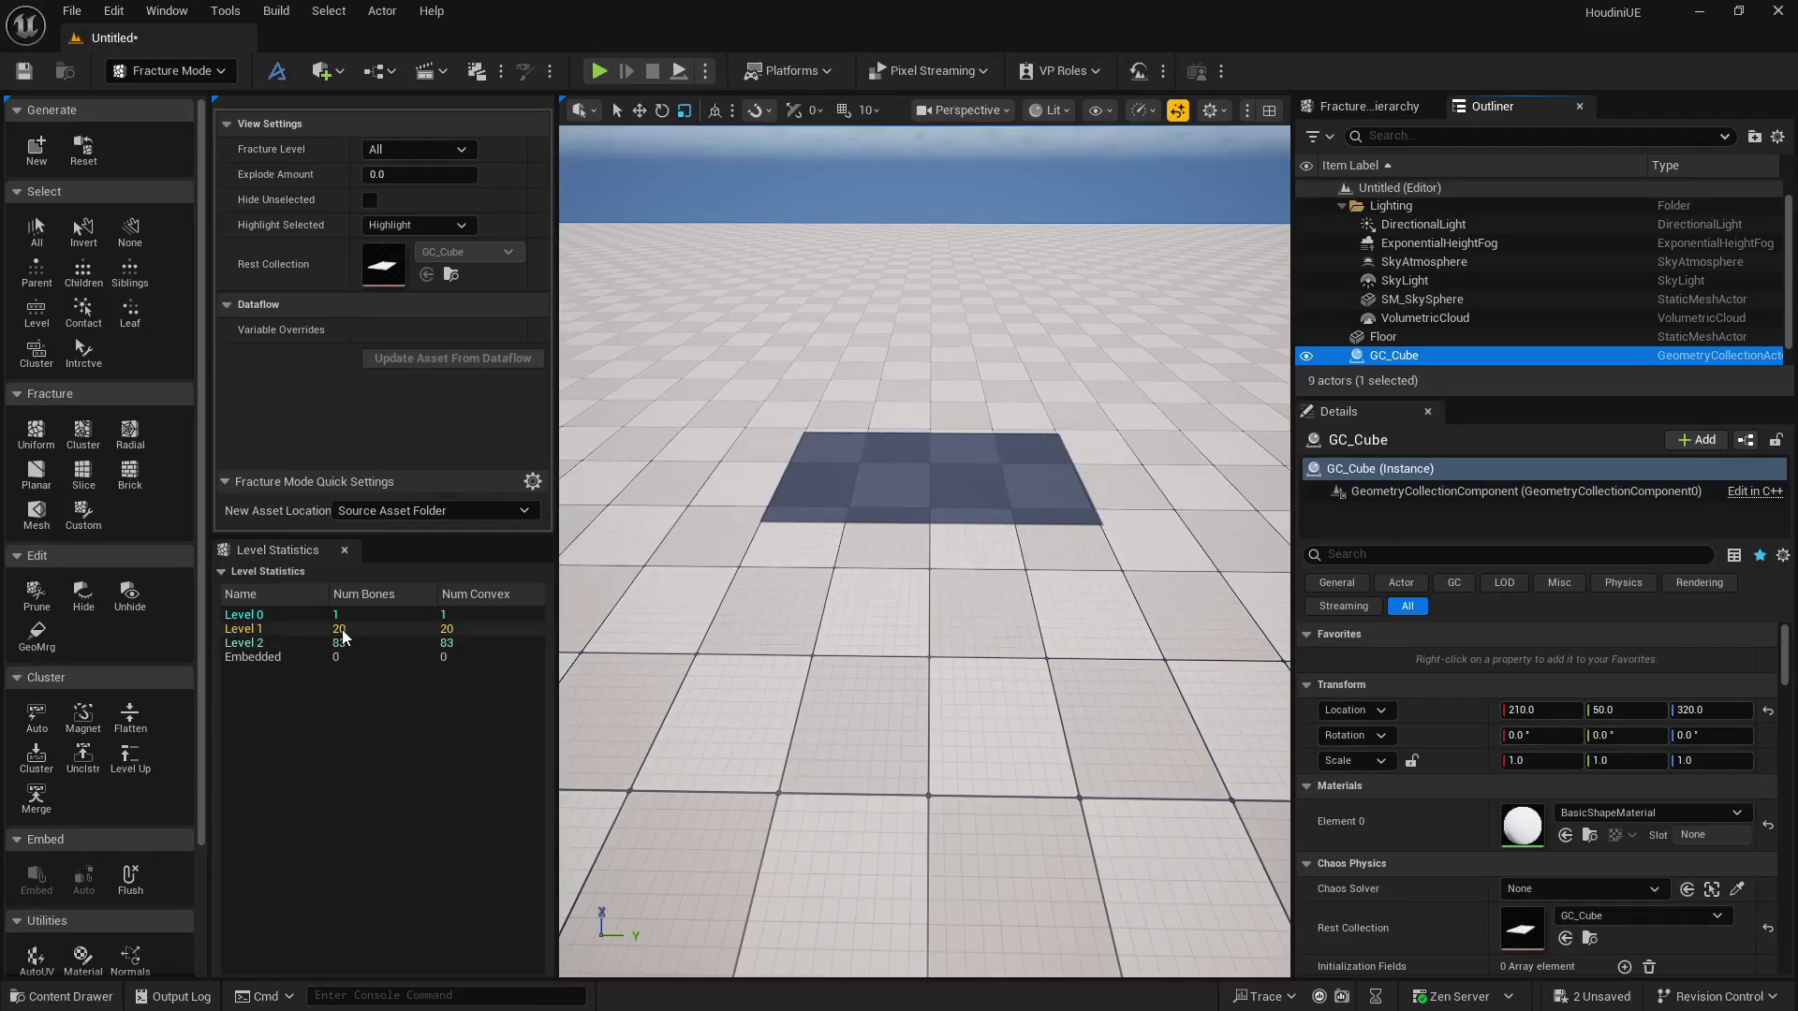
scroll(1400, 861, down, 4)
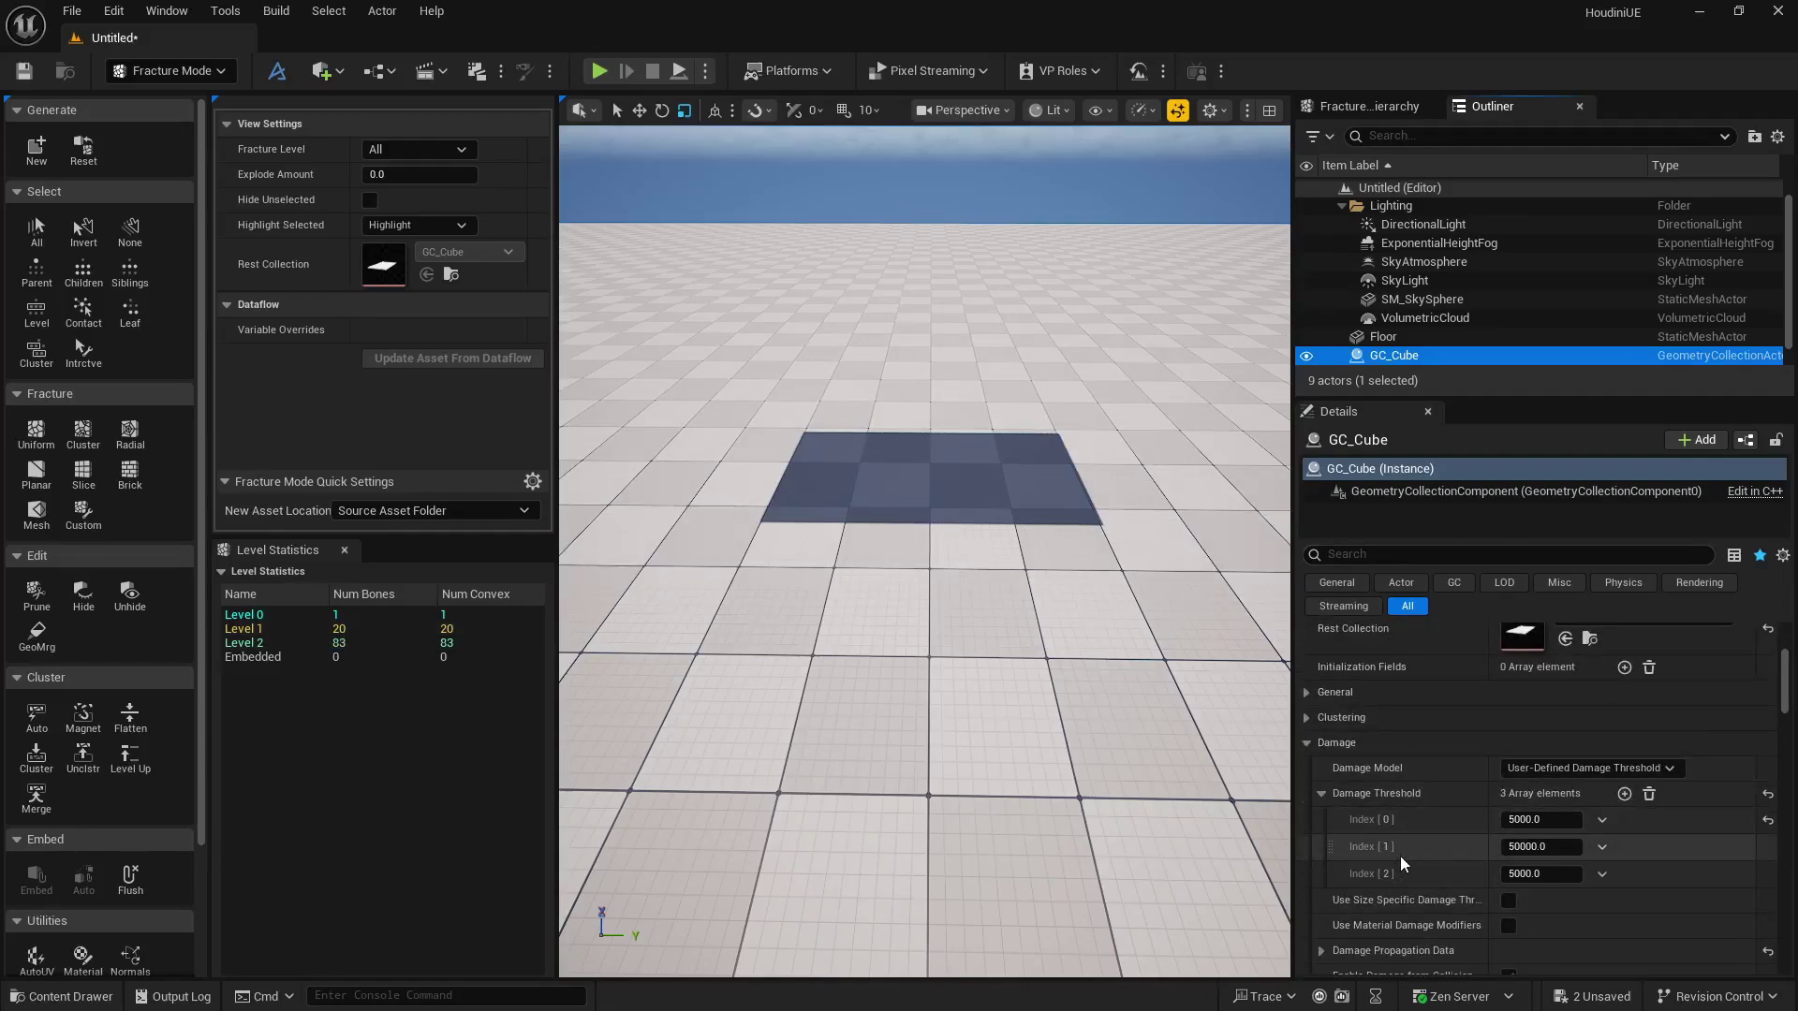
click(1510, 849)
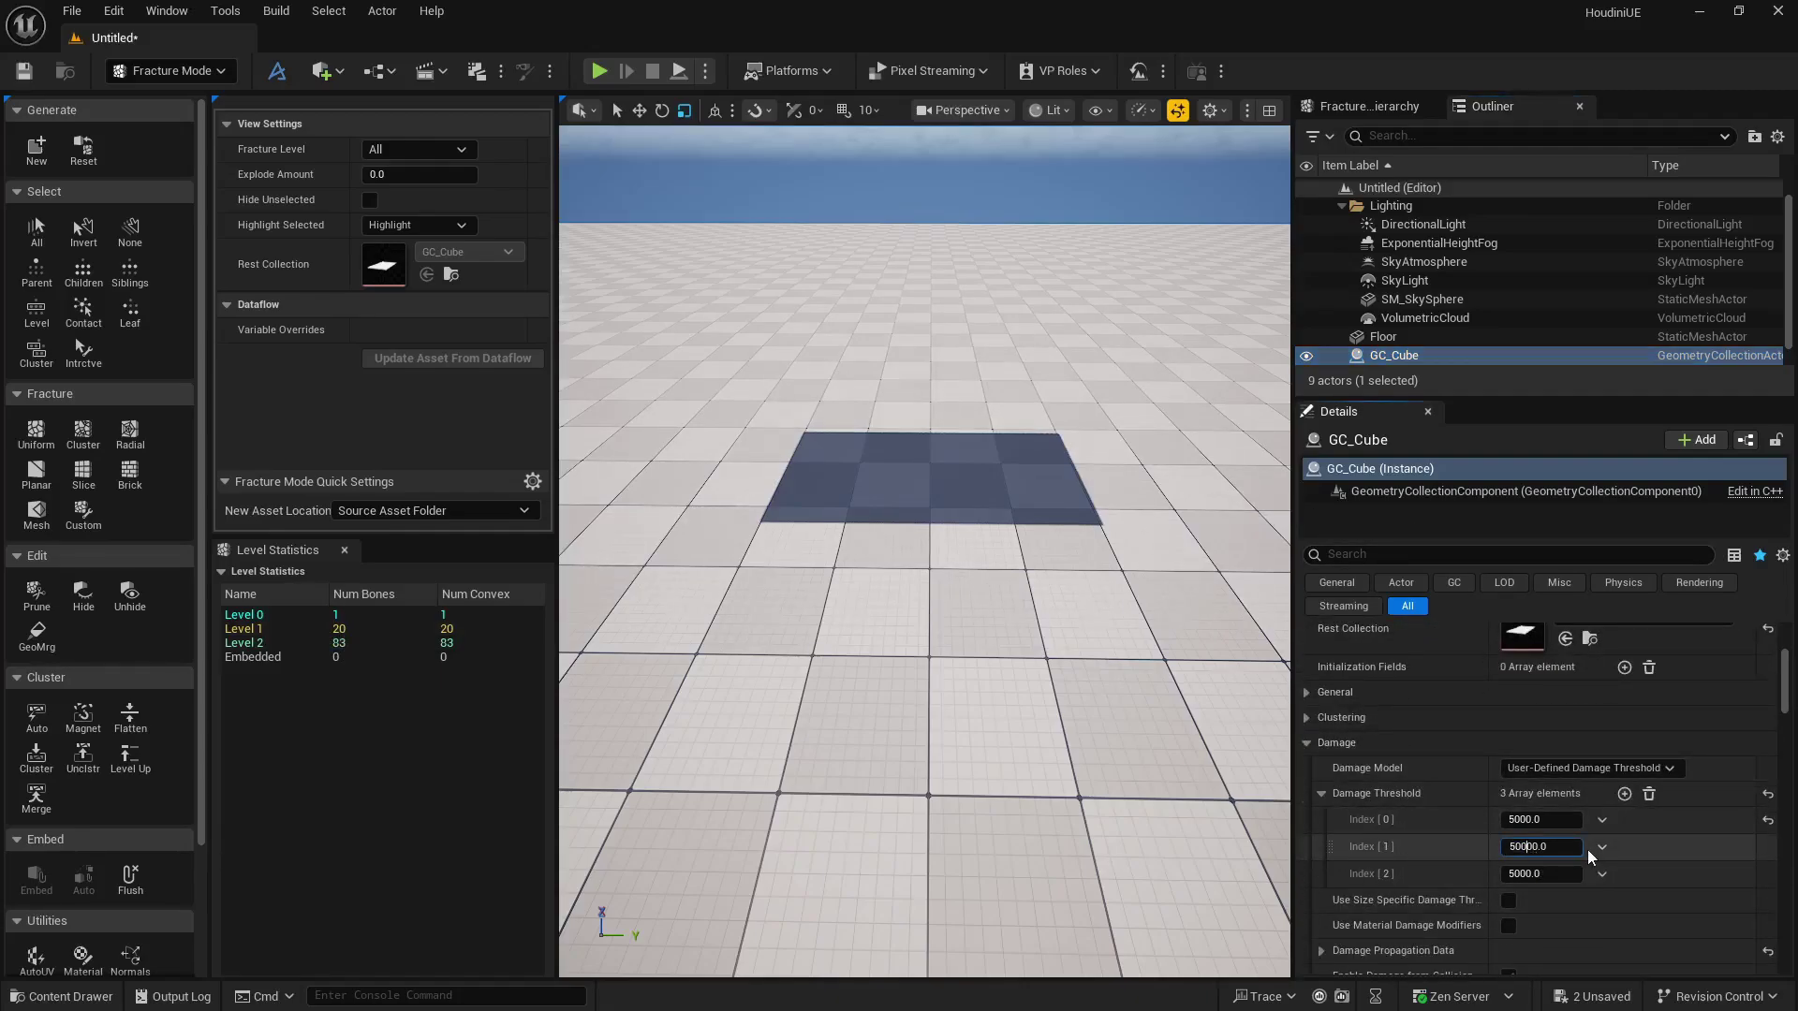
key(BackSpace)
key(Return)
key(alt+p)
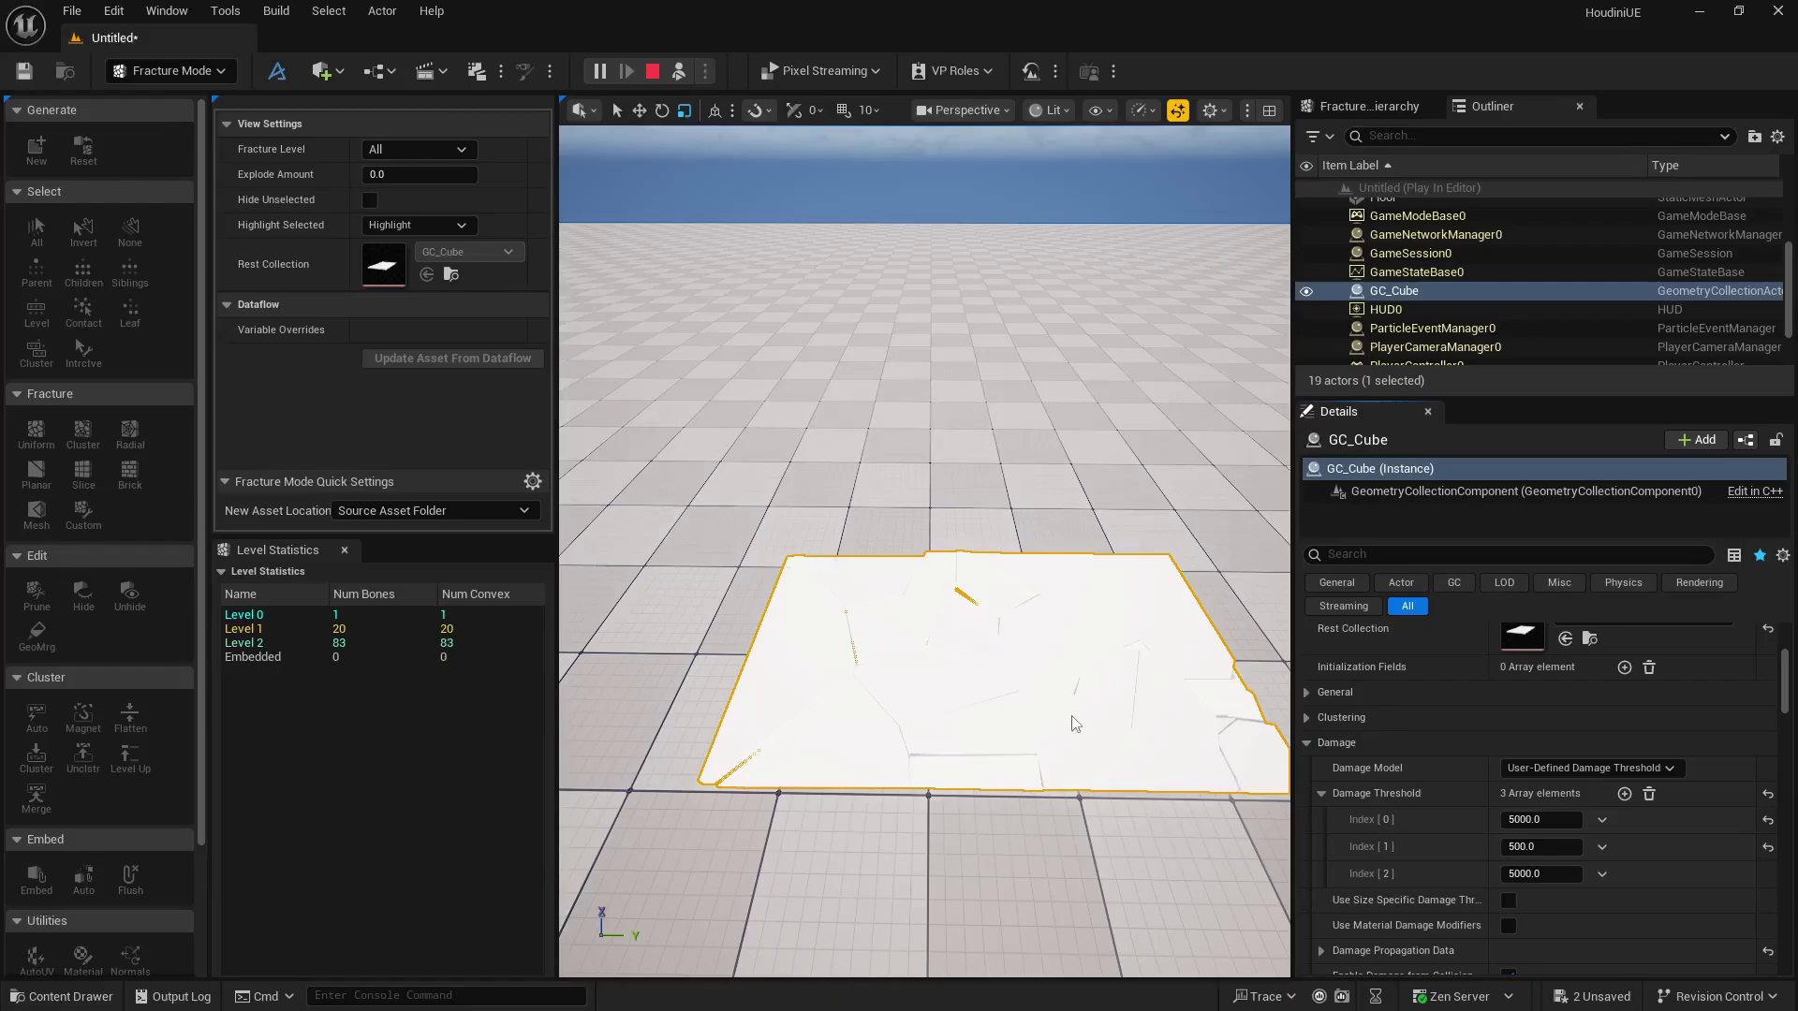
click(654, 75)
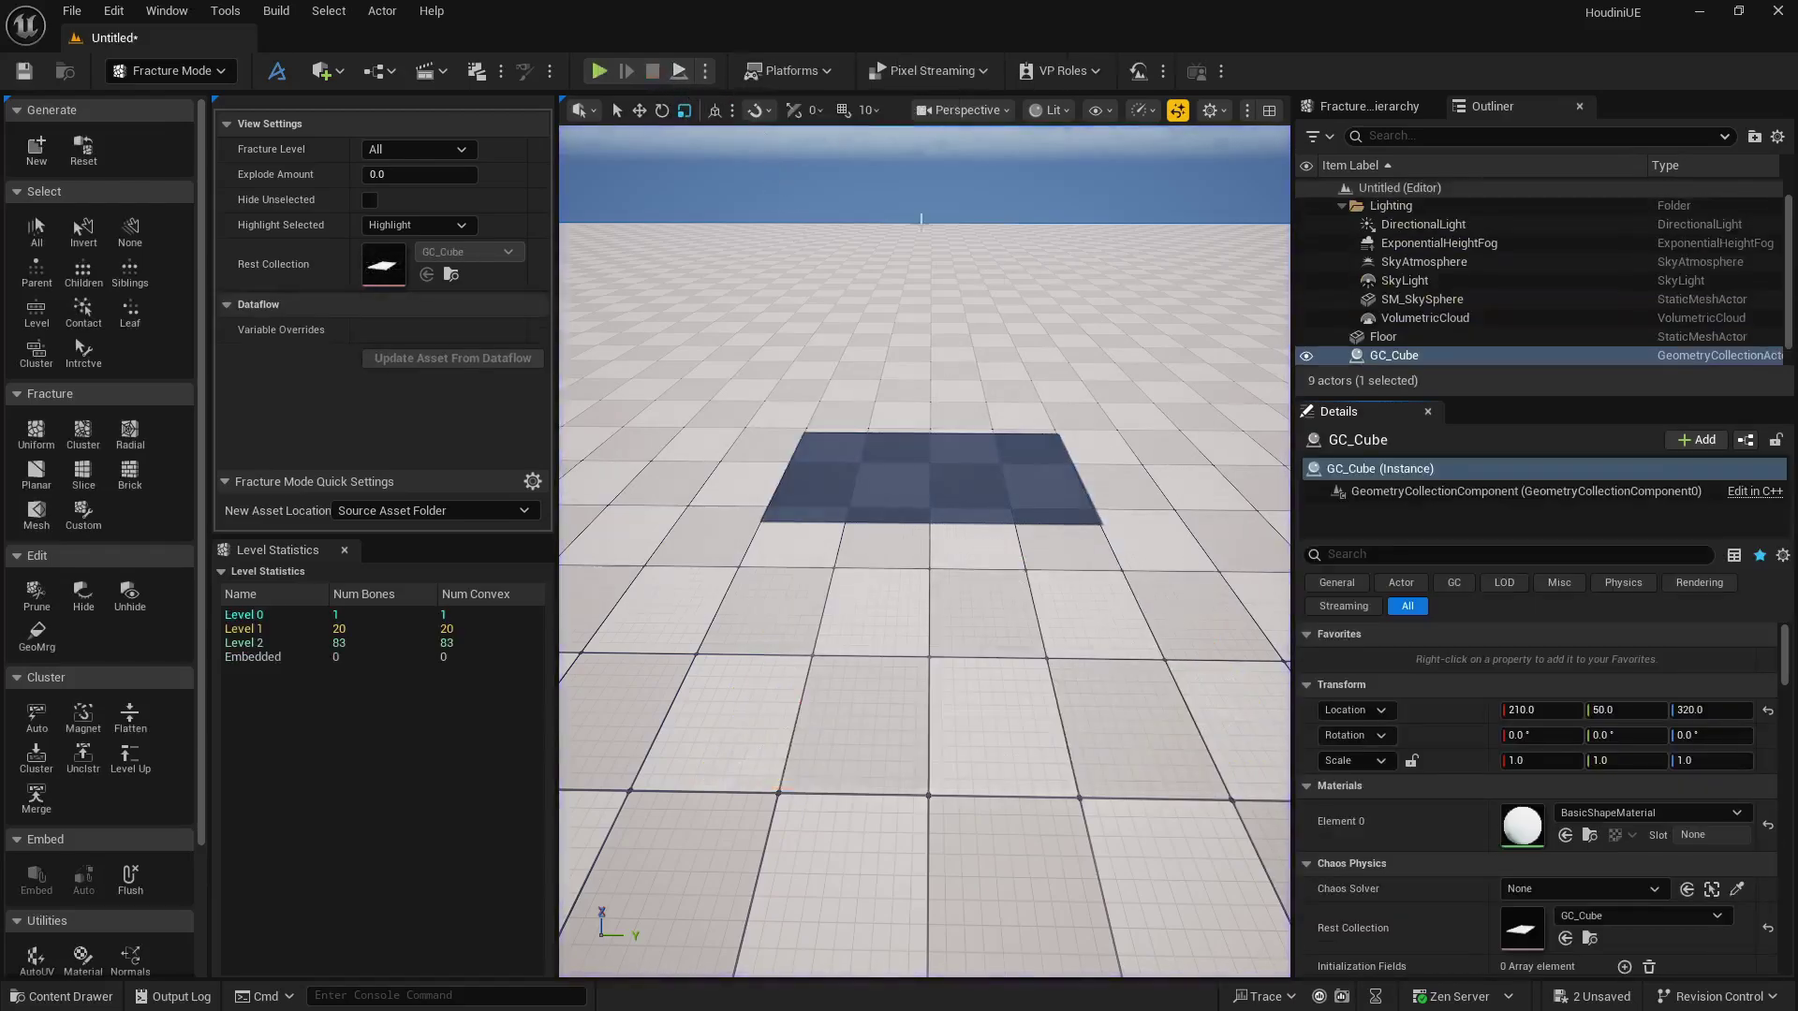
Set GC_Cube's Index 2 damage threshold to 50.
scroll(1480, 796, down, 5)
click(1527, 844)
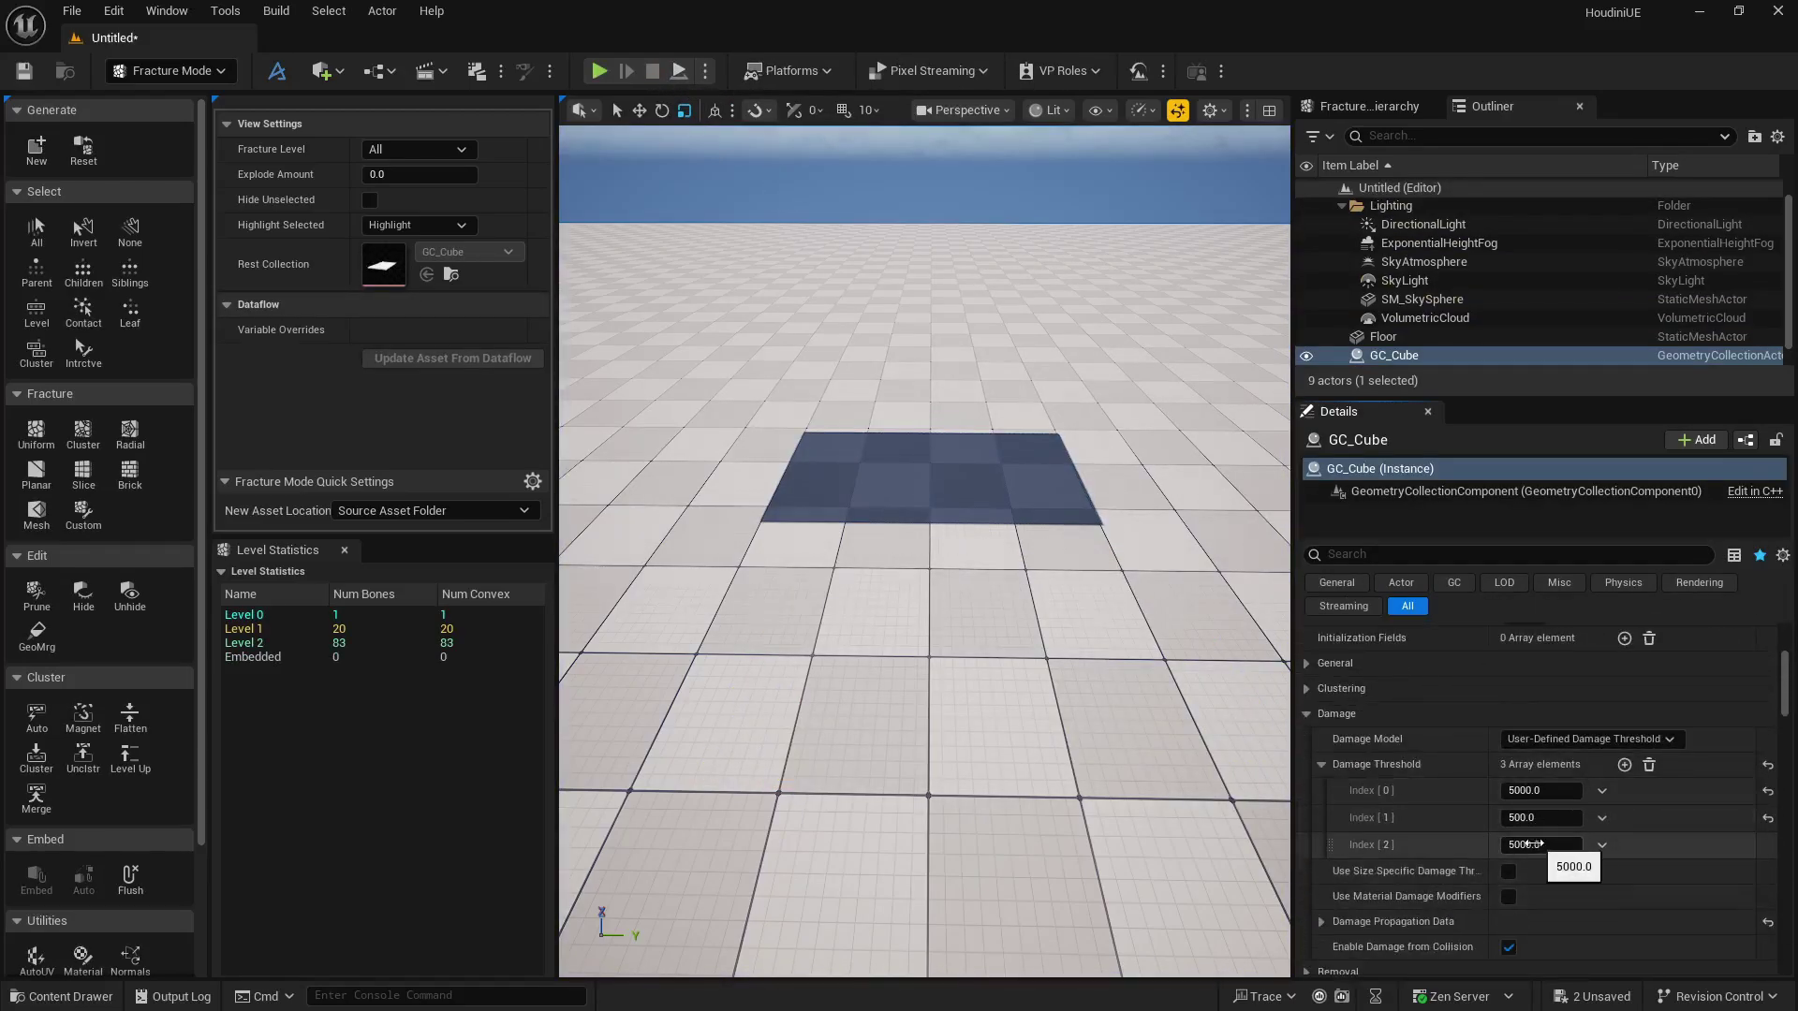
text(50.0)
key(Return)
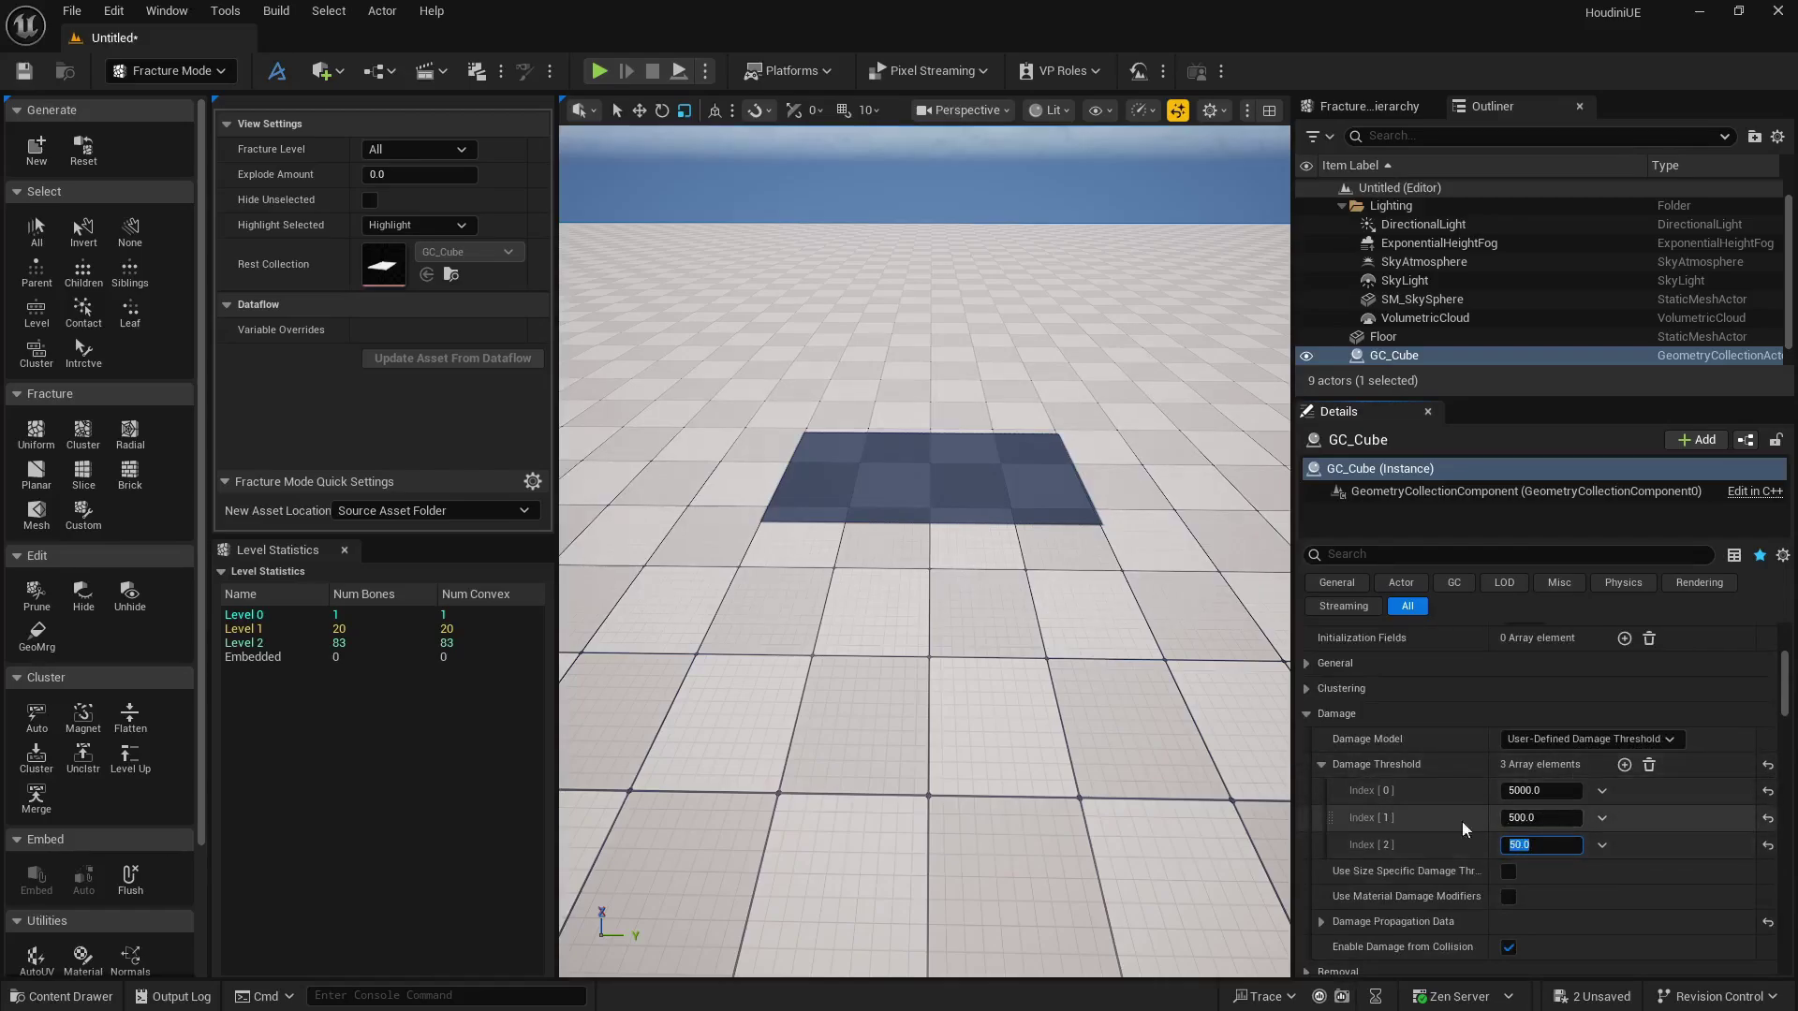
Simulate the slab's fall with the reduced thresholds, inspect the fragments on the floor, and stop the simulation.
click(599, 70)
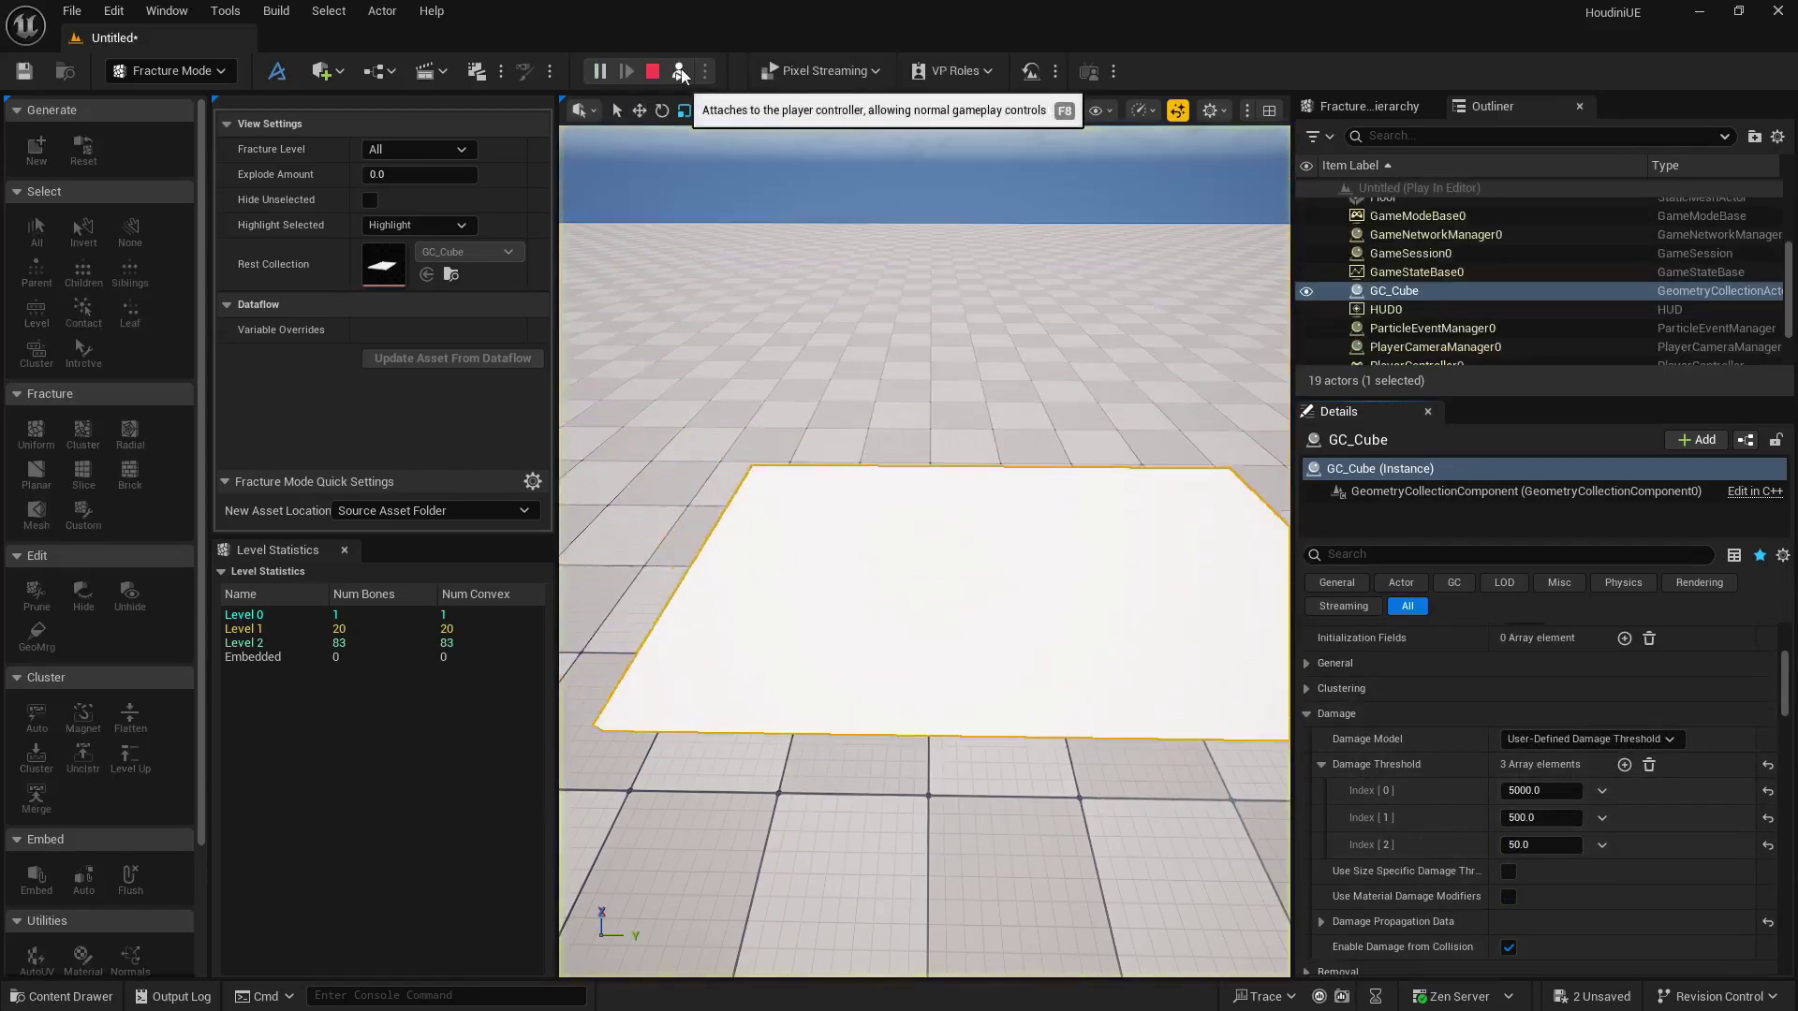
right_drag(1046, 626, 1194, 672)
click(1113, 562)
right_drag(1112, 562, 1127, 511)
click(653, 70)
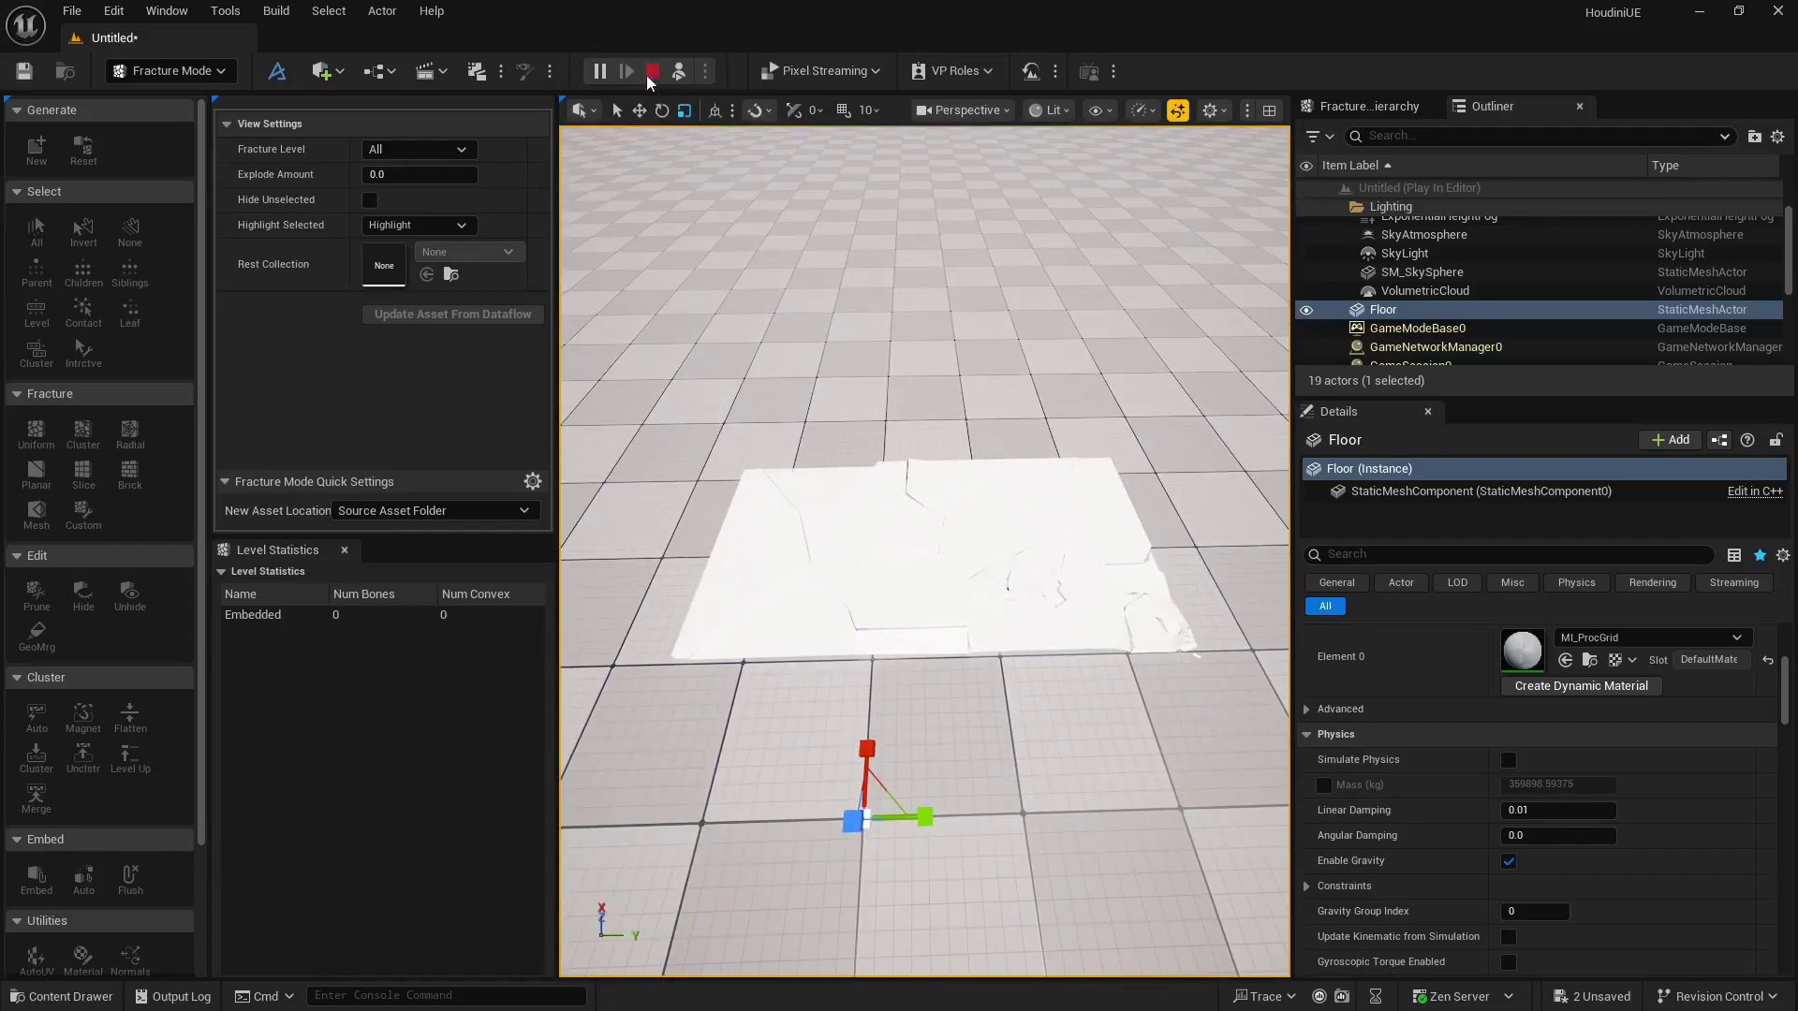
Set GC_Cube's damage thresholds to 500 for Index 0, 50 for Index 1 and 10 for Index 2.
scroll(1487, 837, down, 2)
scroll(1487, 837, down, 6)
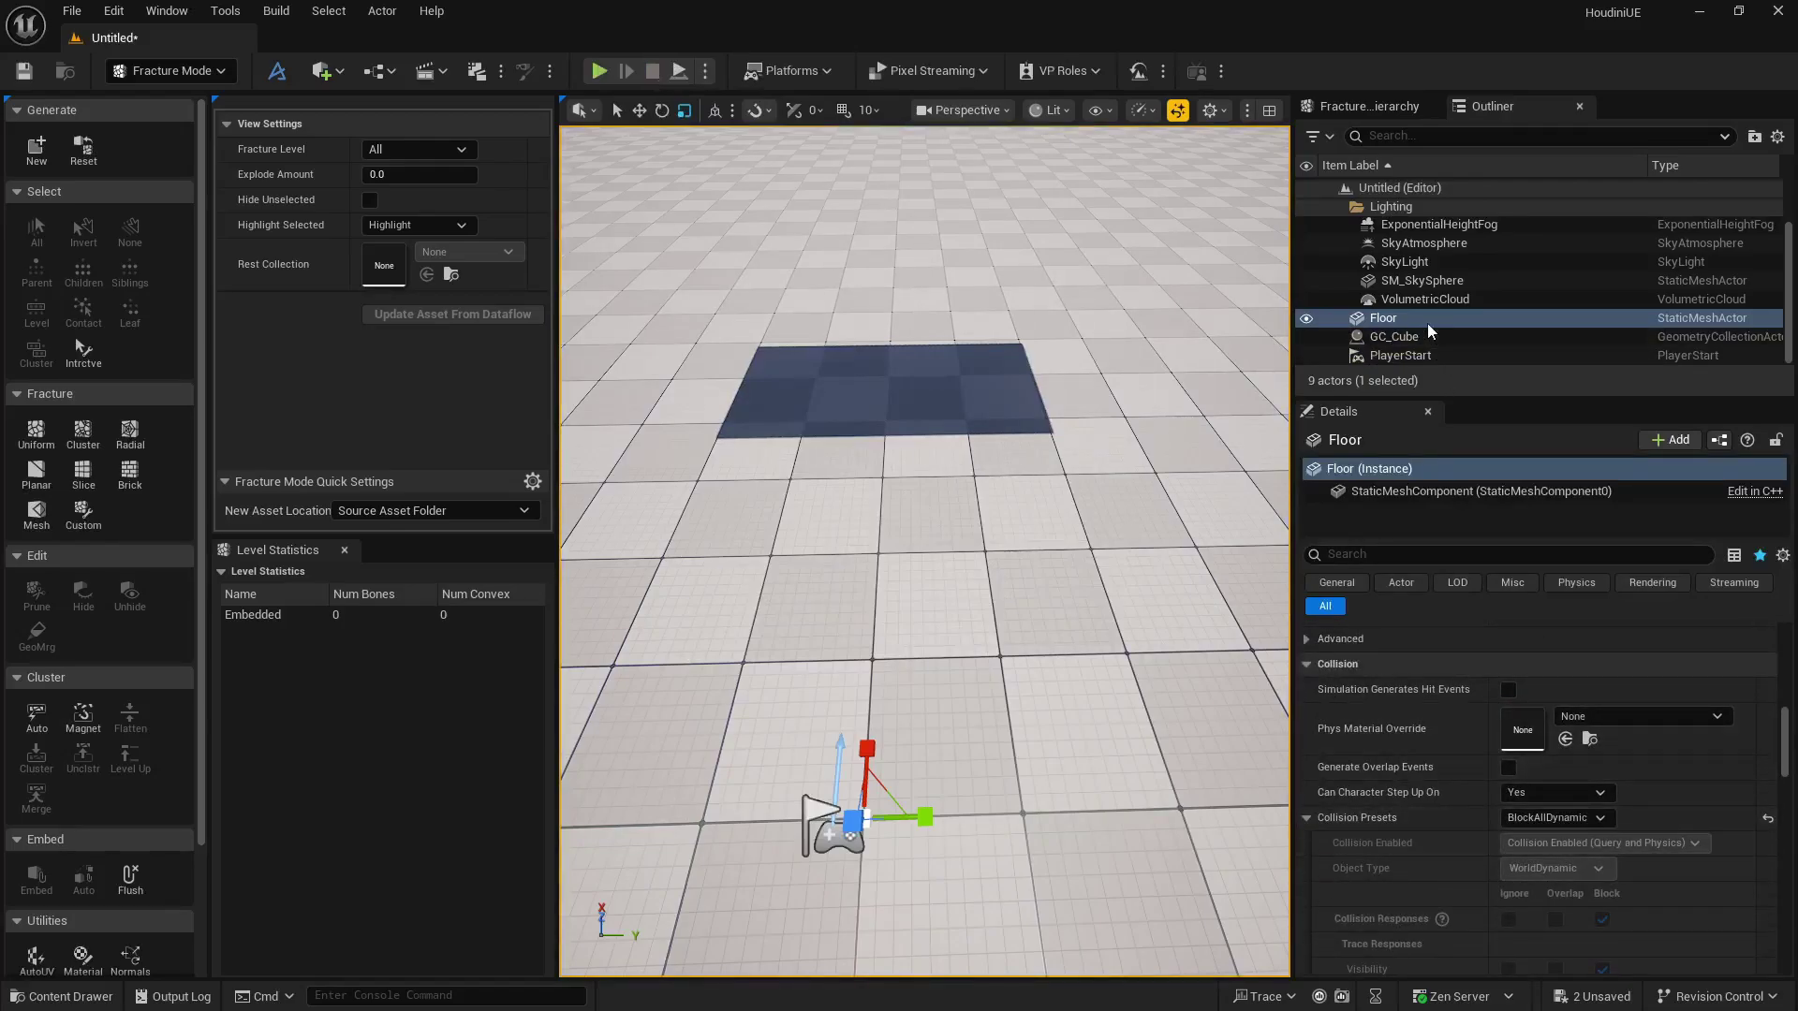
click(1395, 336)
scroll(1446, 755, down, 14)
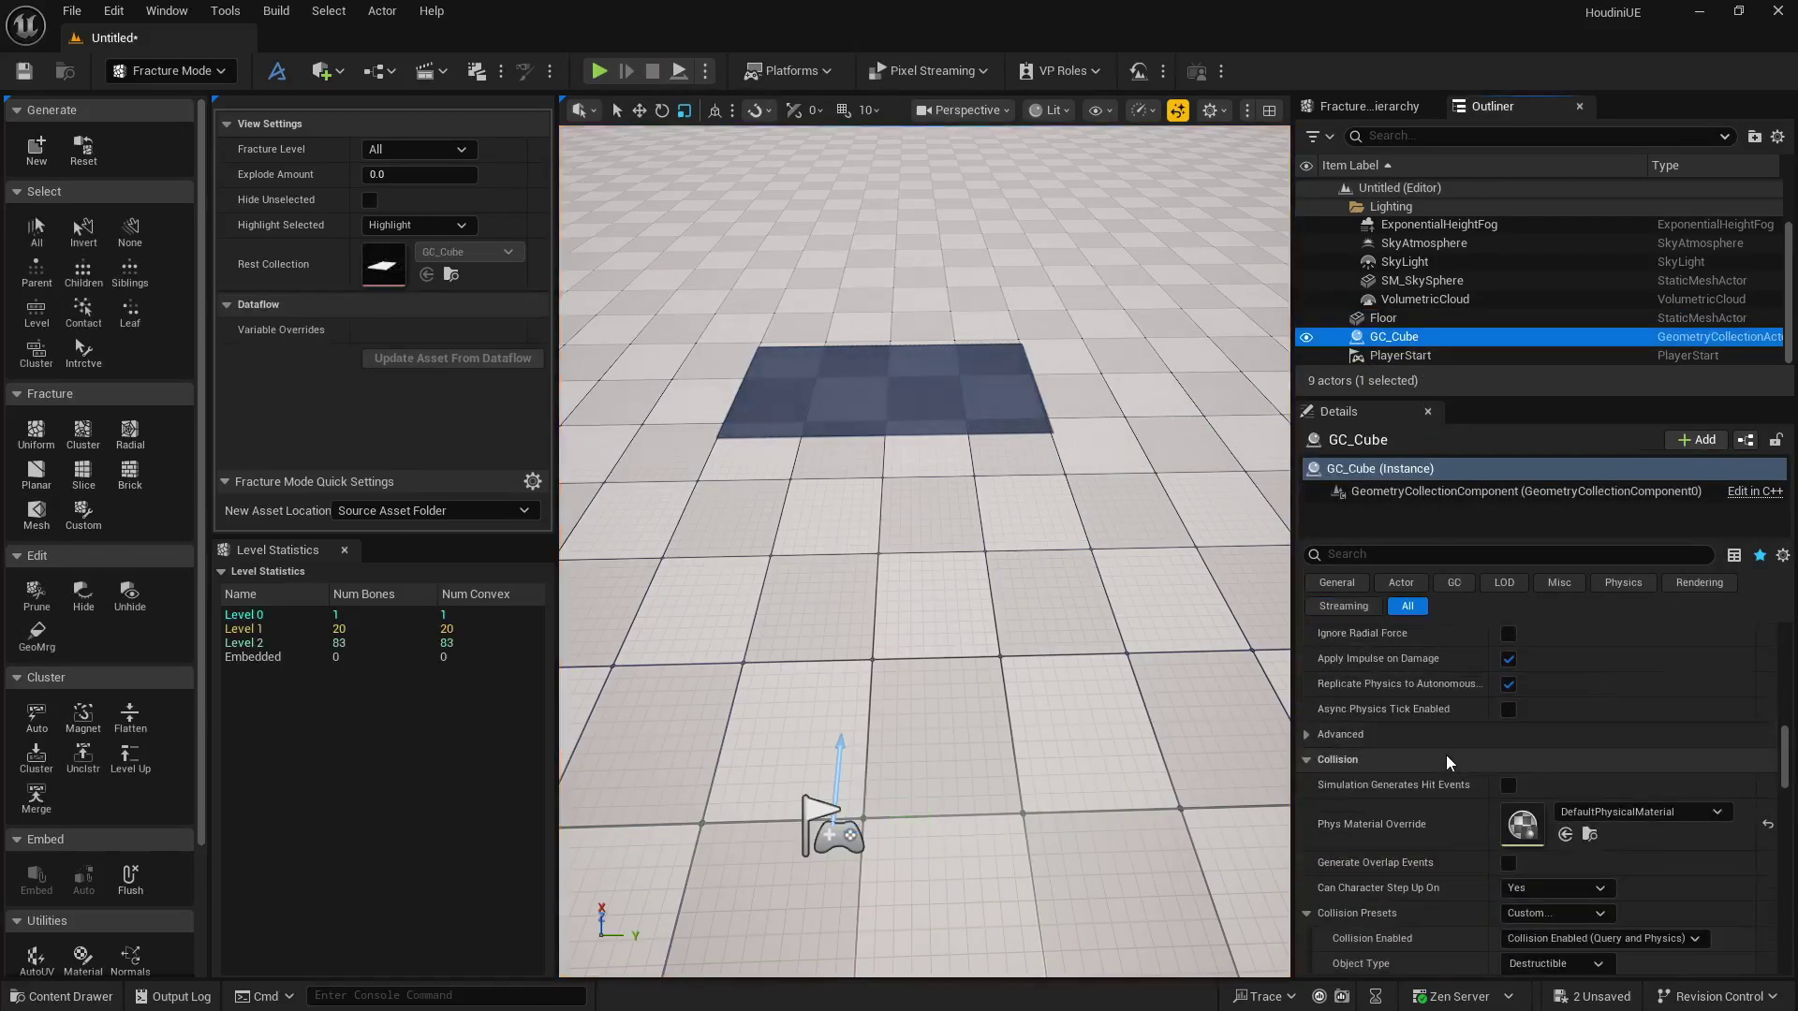
scroll(1446, 755, up, 13)
scroll(1445, 755, down, 8)
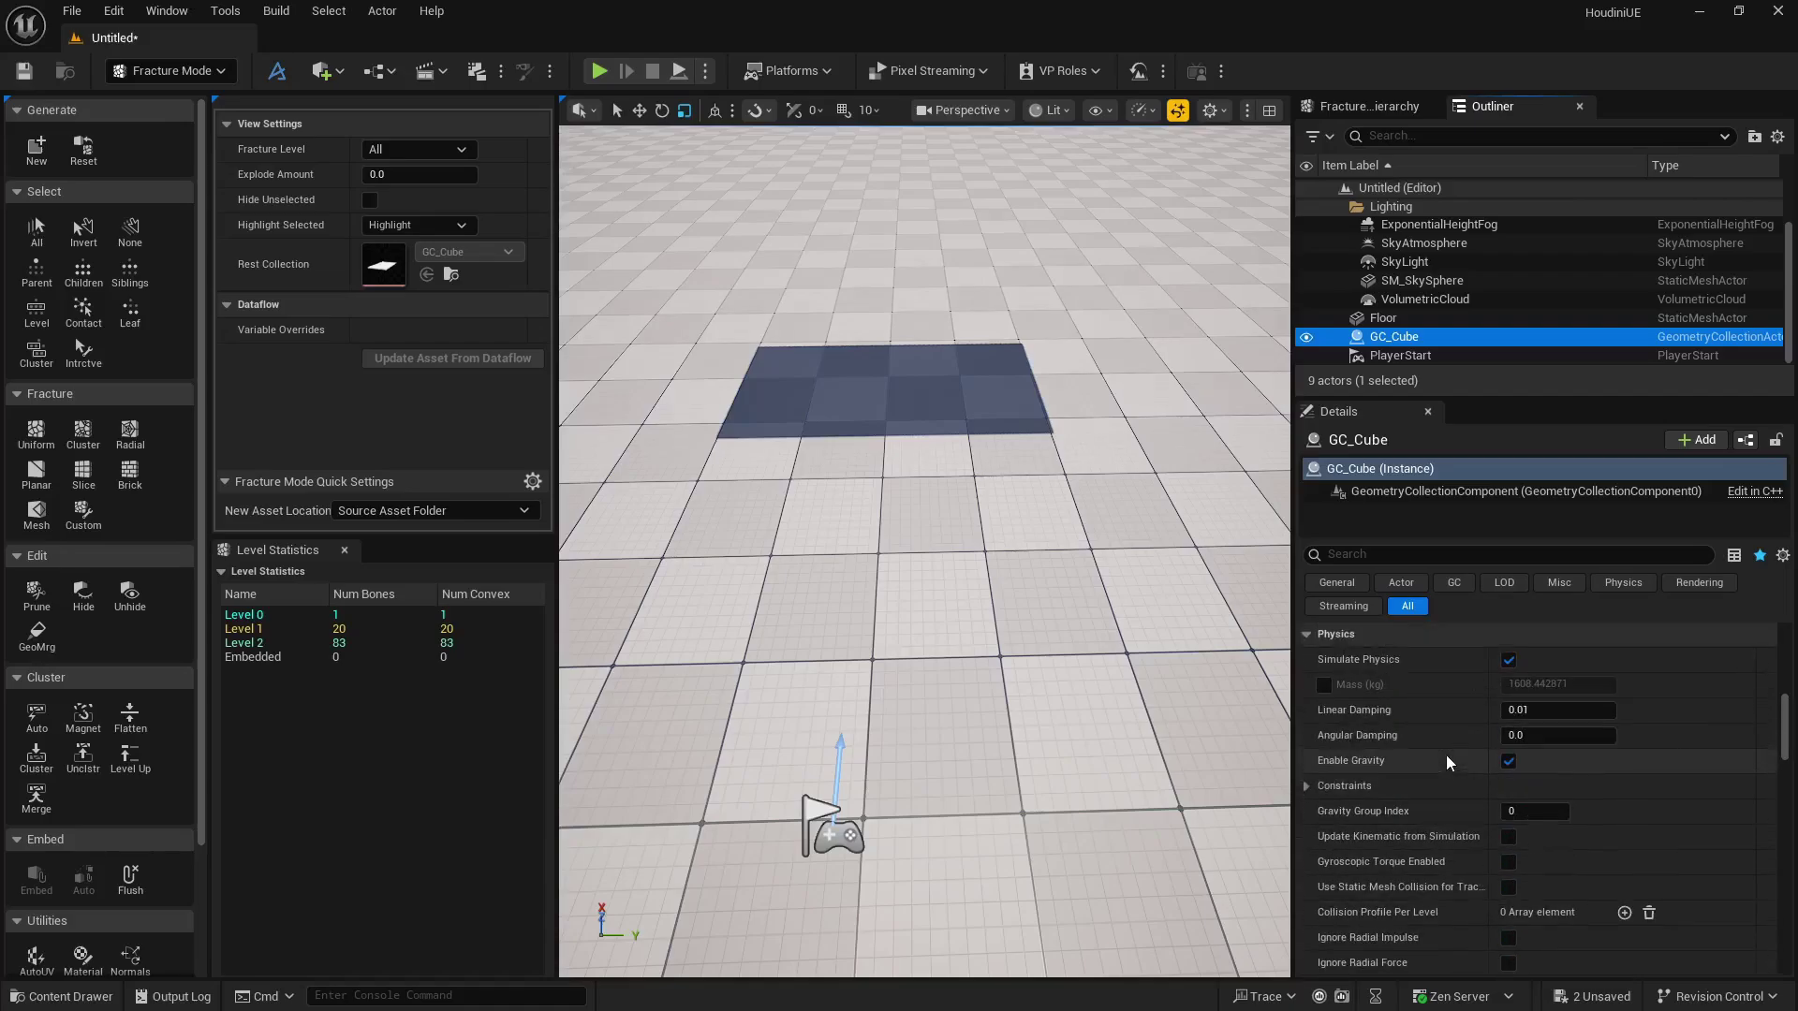
click(1517, 805)
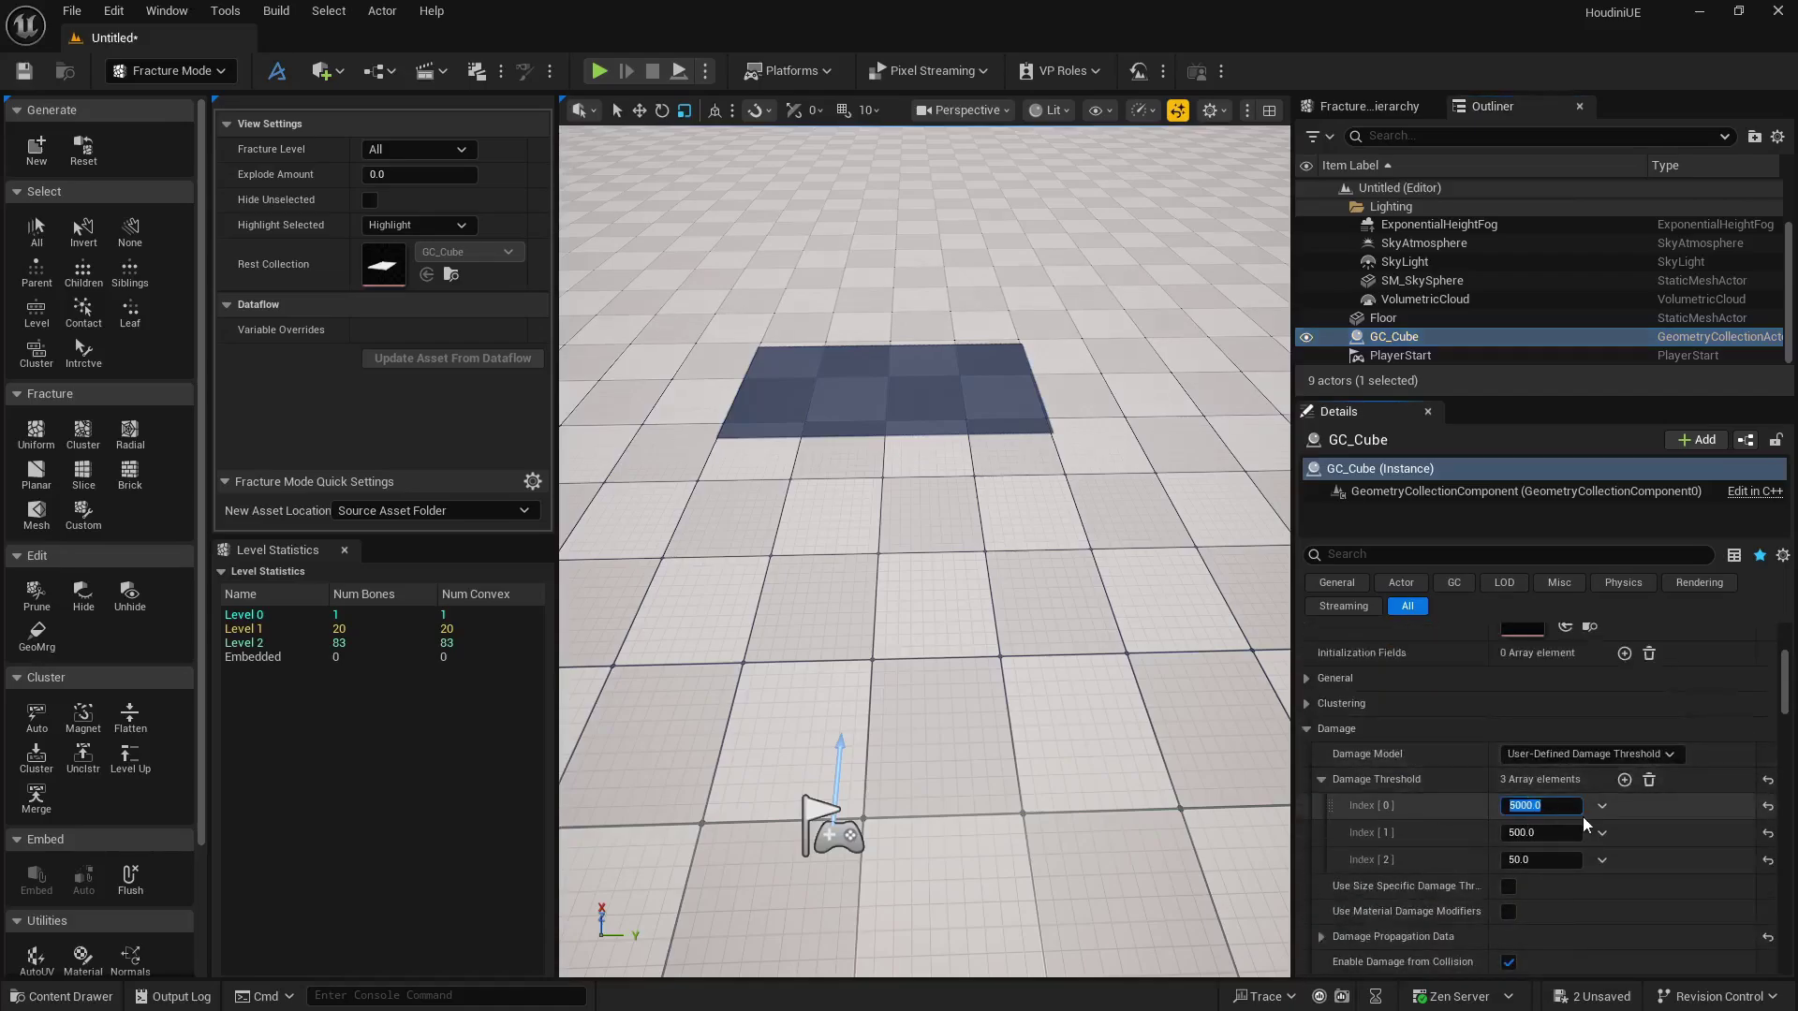
text(500)
key(Tab)
key(Tab)
text(50)
key(Tab)
key(Tab)
text(10)
key(Return)
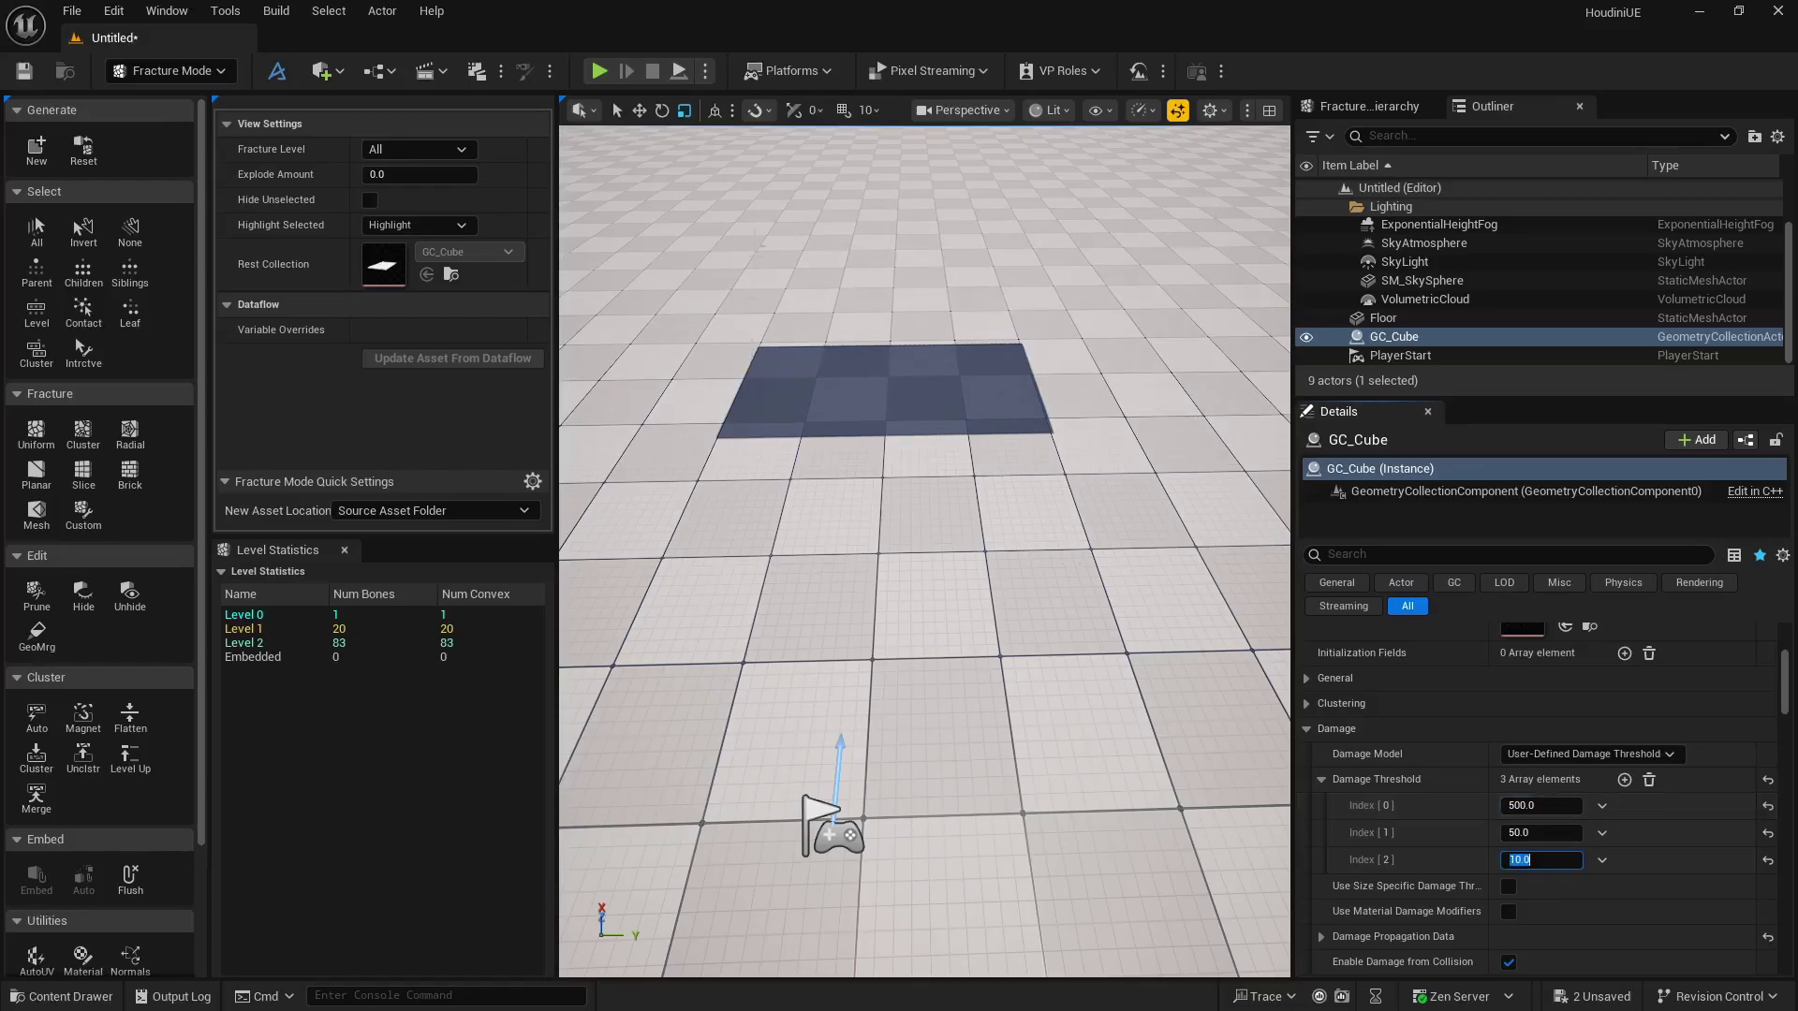
Simulate the slab's fall with the lowered thresholds, inspect the broken pieces up close, and stop the simulation.
click(679, 75)
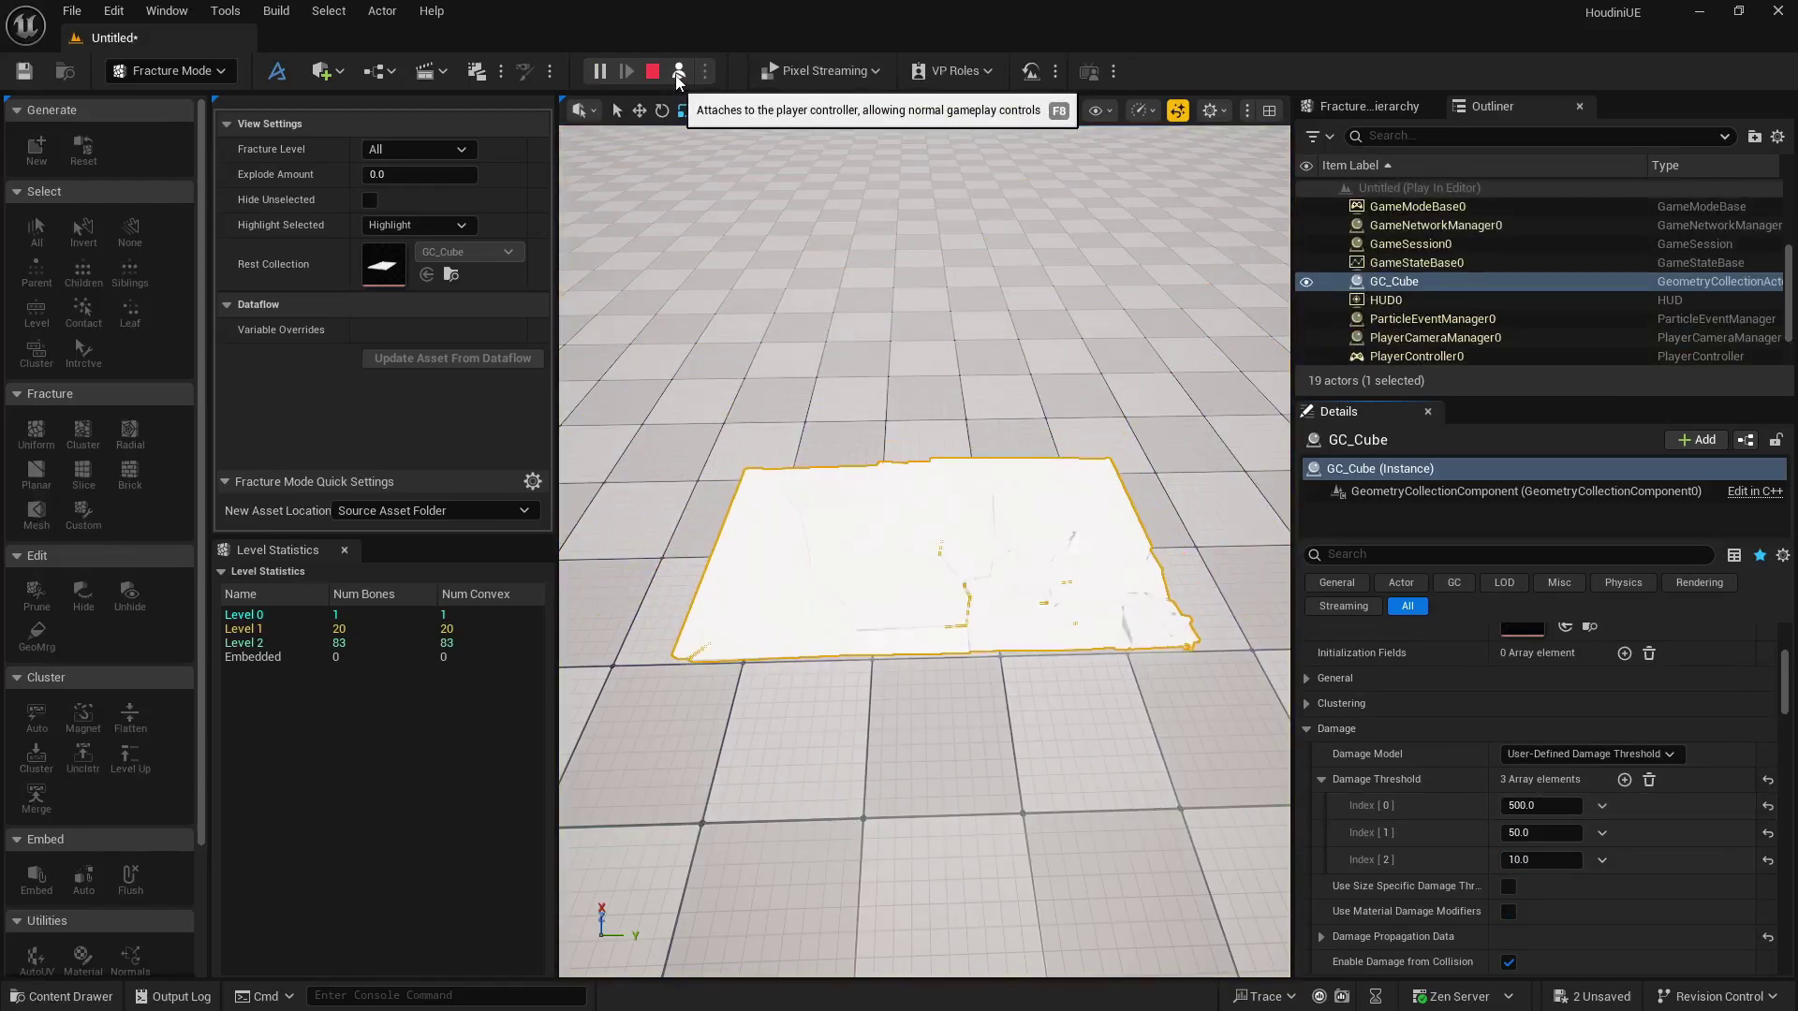
click(847, 321)
right_drag(848, 320, 749, 374)
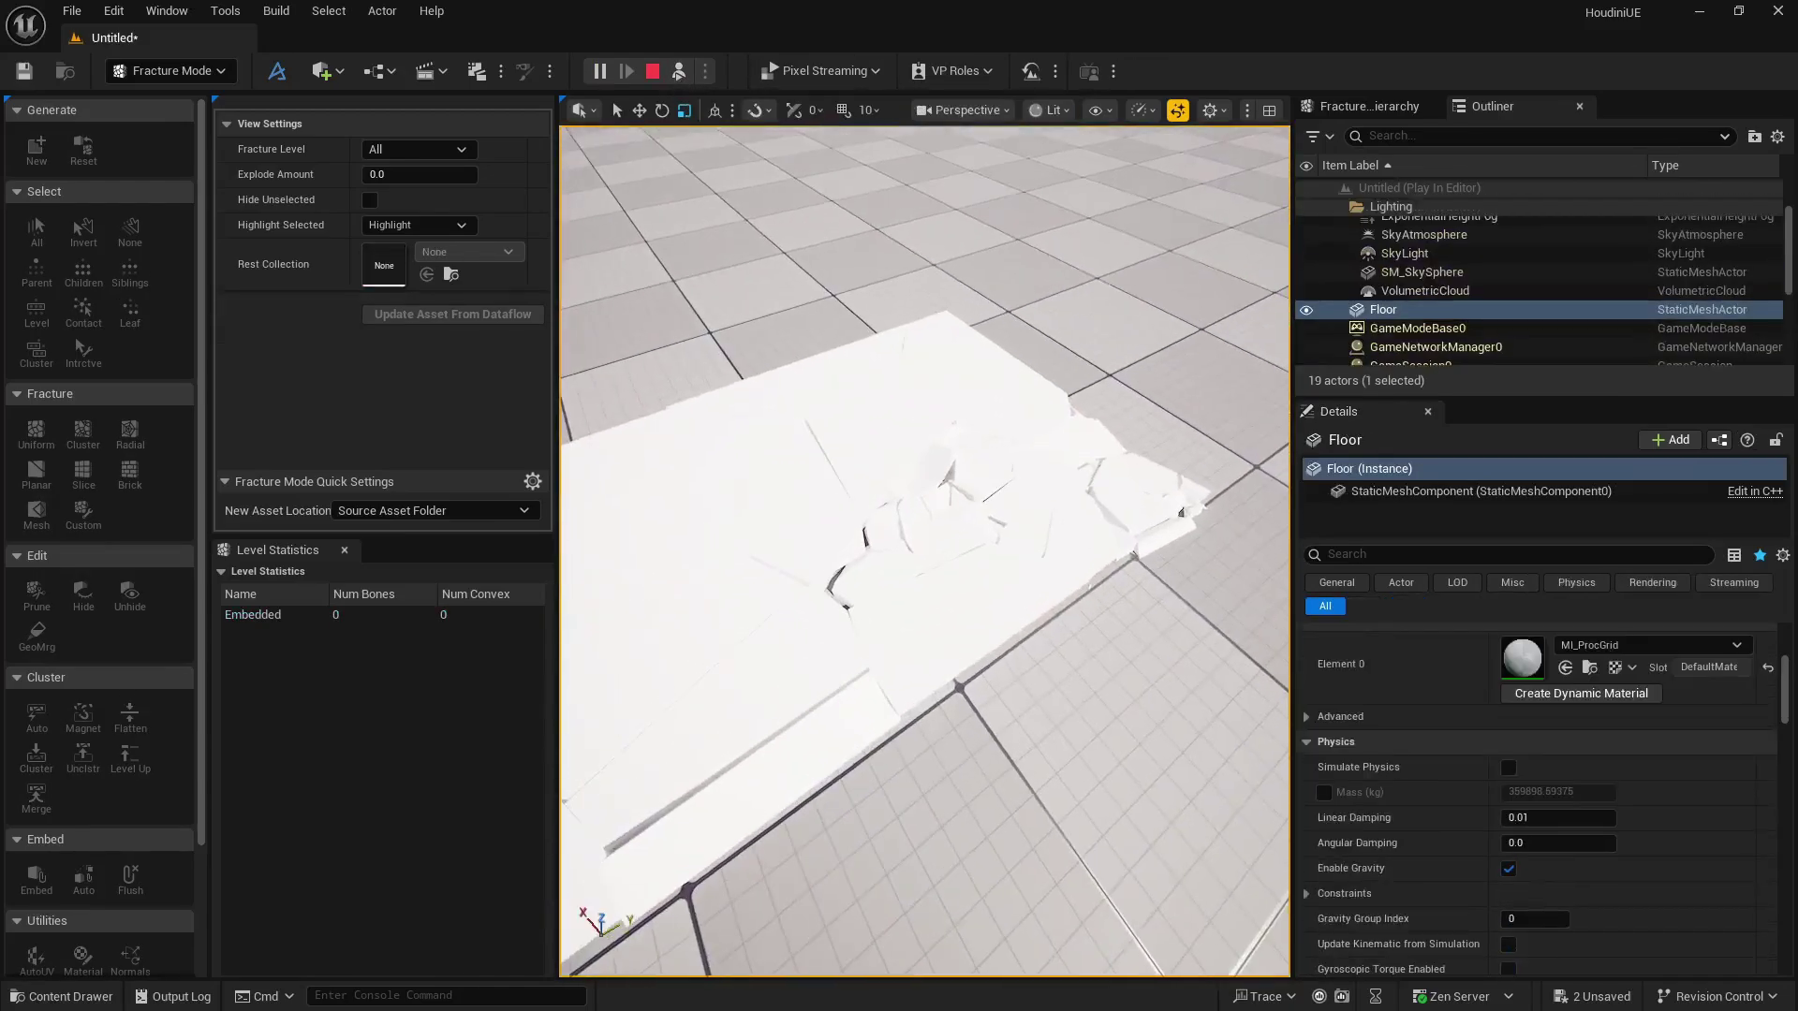
key(d)
right_drag(924, 552, 749, 551)
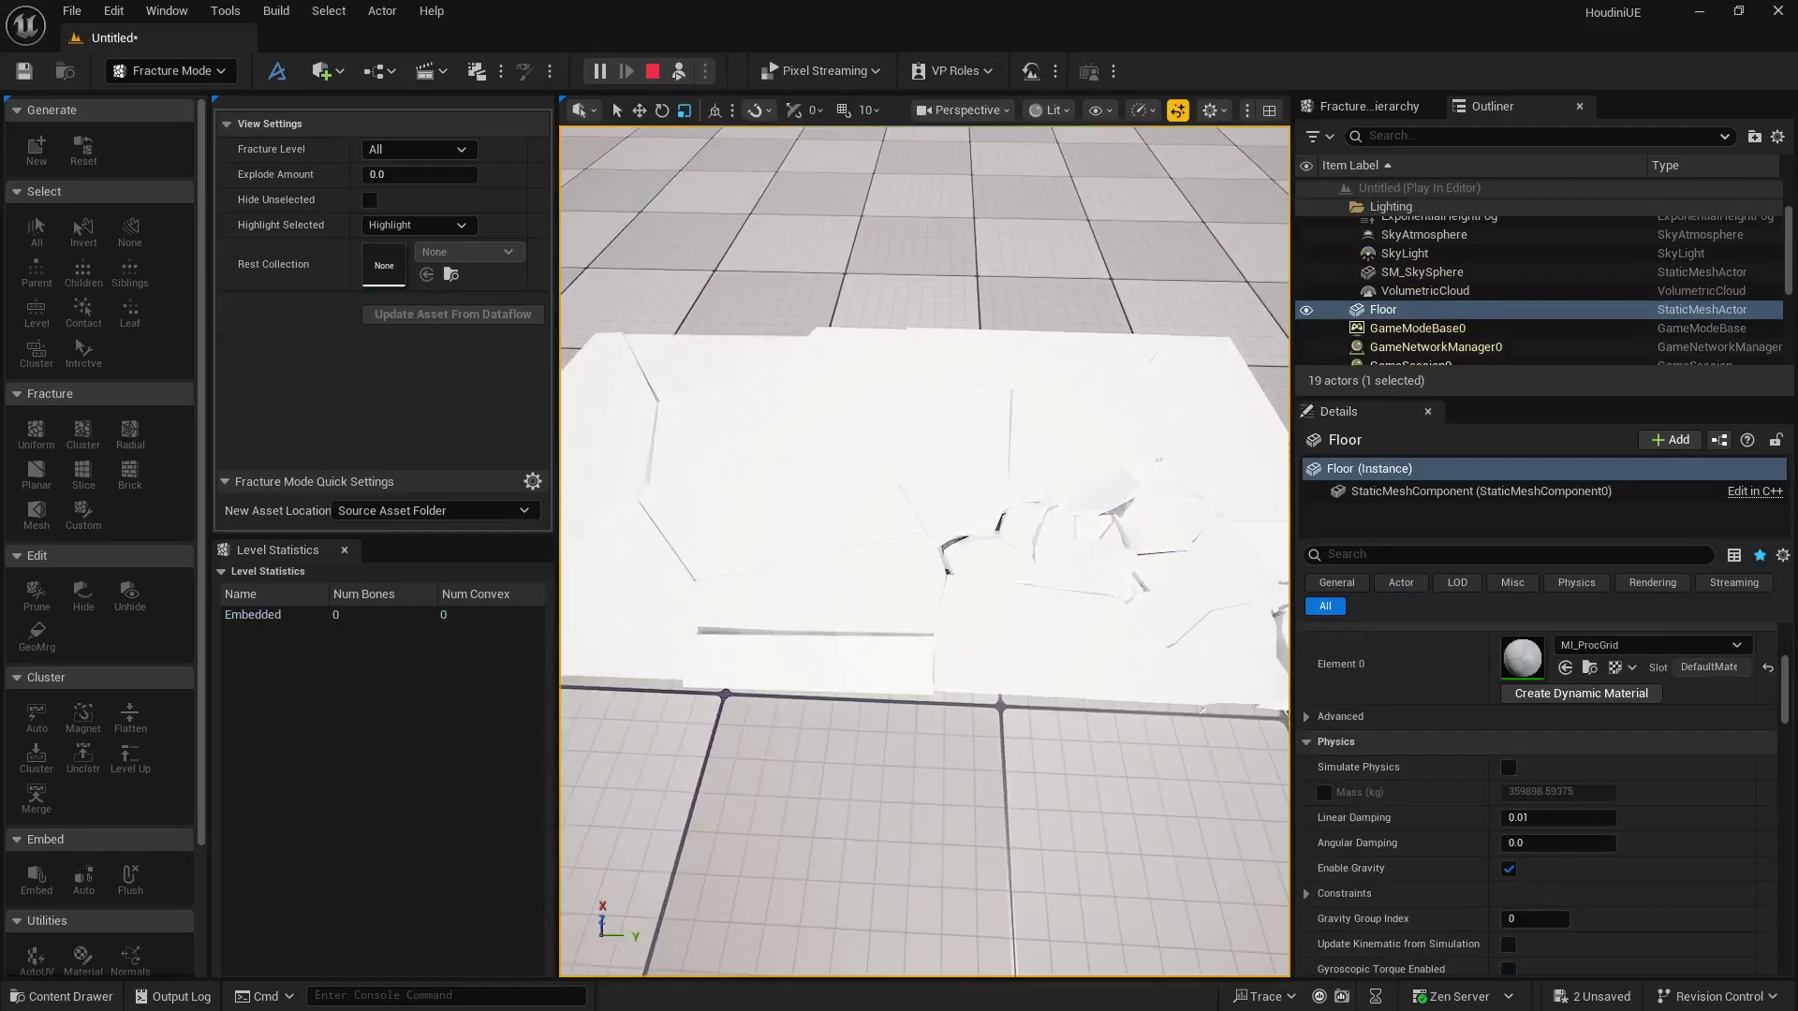
click(653, 72)
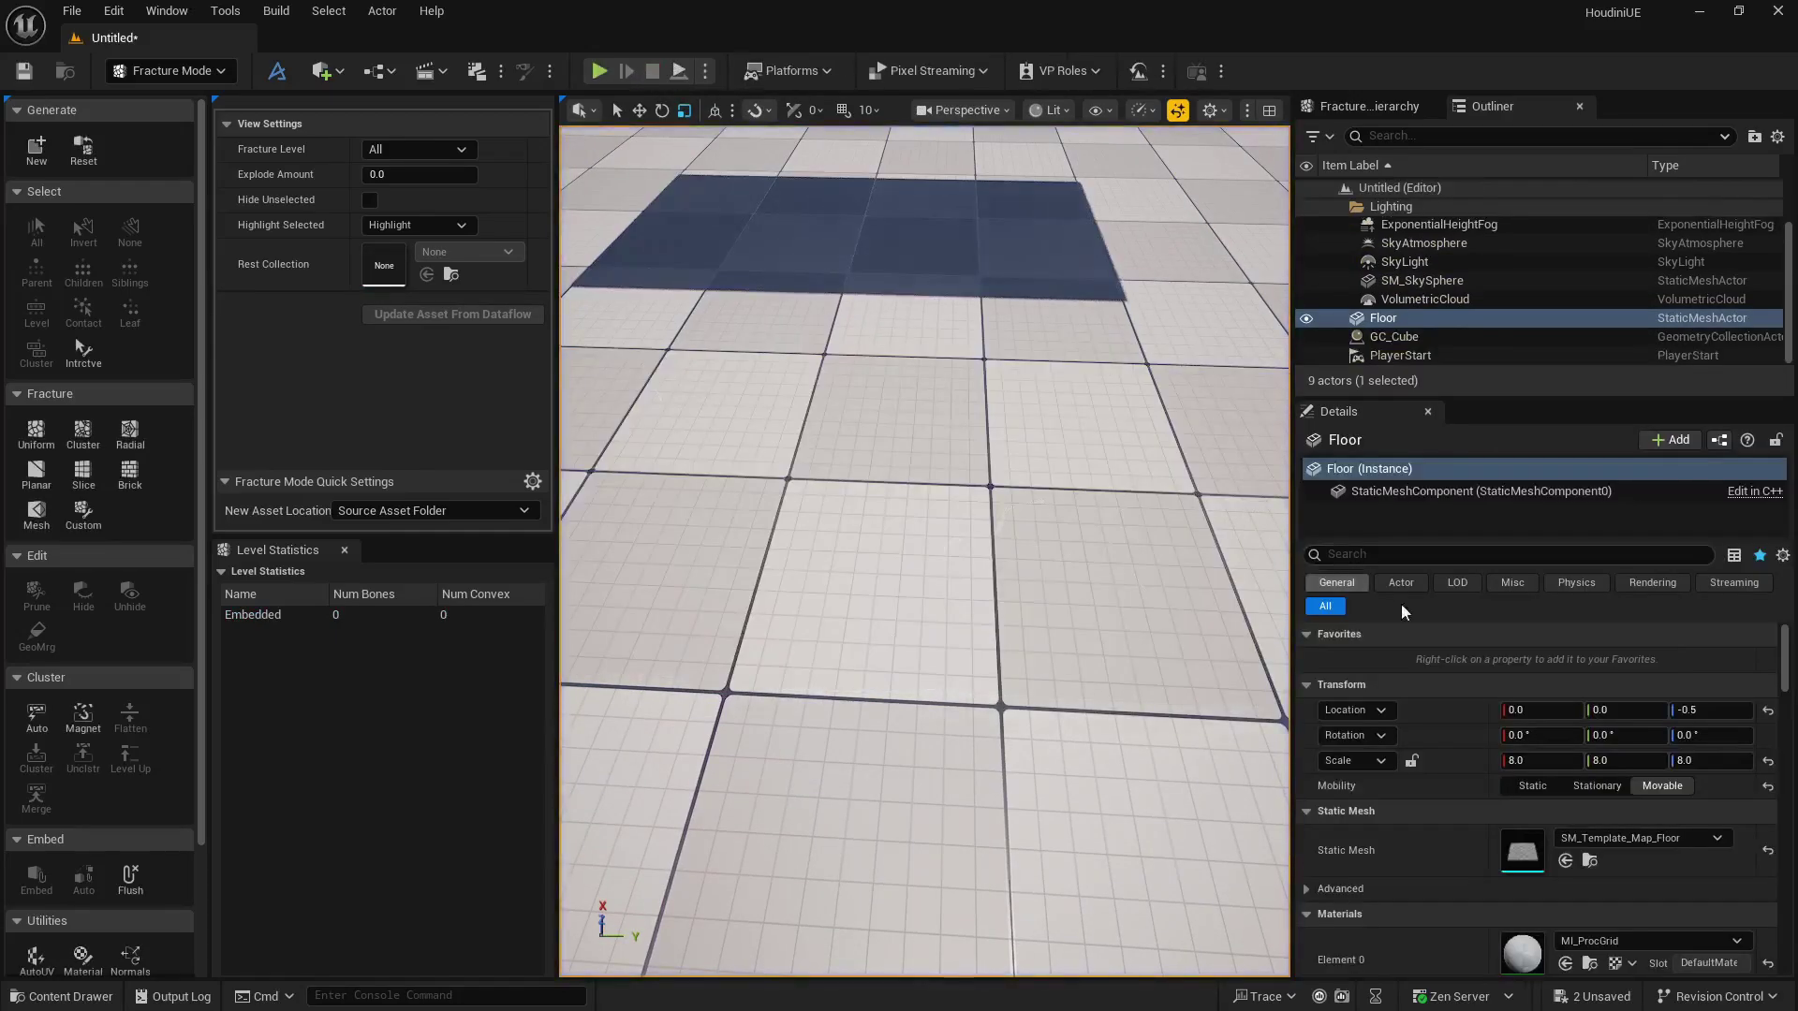
Enable Use Size Specific Damage Threshold in GC_Cube's damage settings.
scroll(1429, 739, down, 2)
scroll(1429, 739, down, 8)
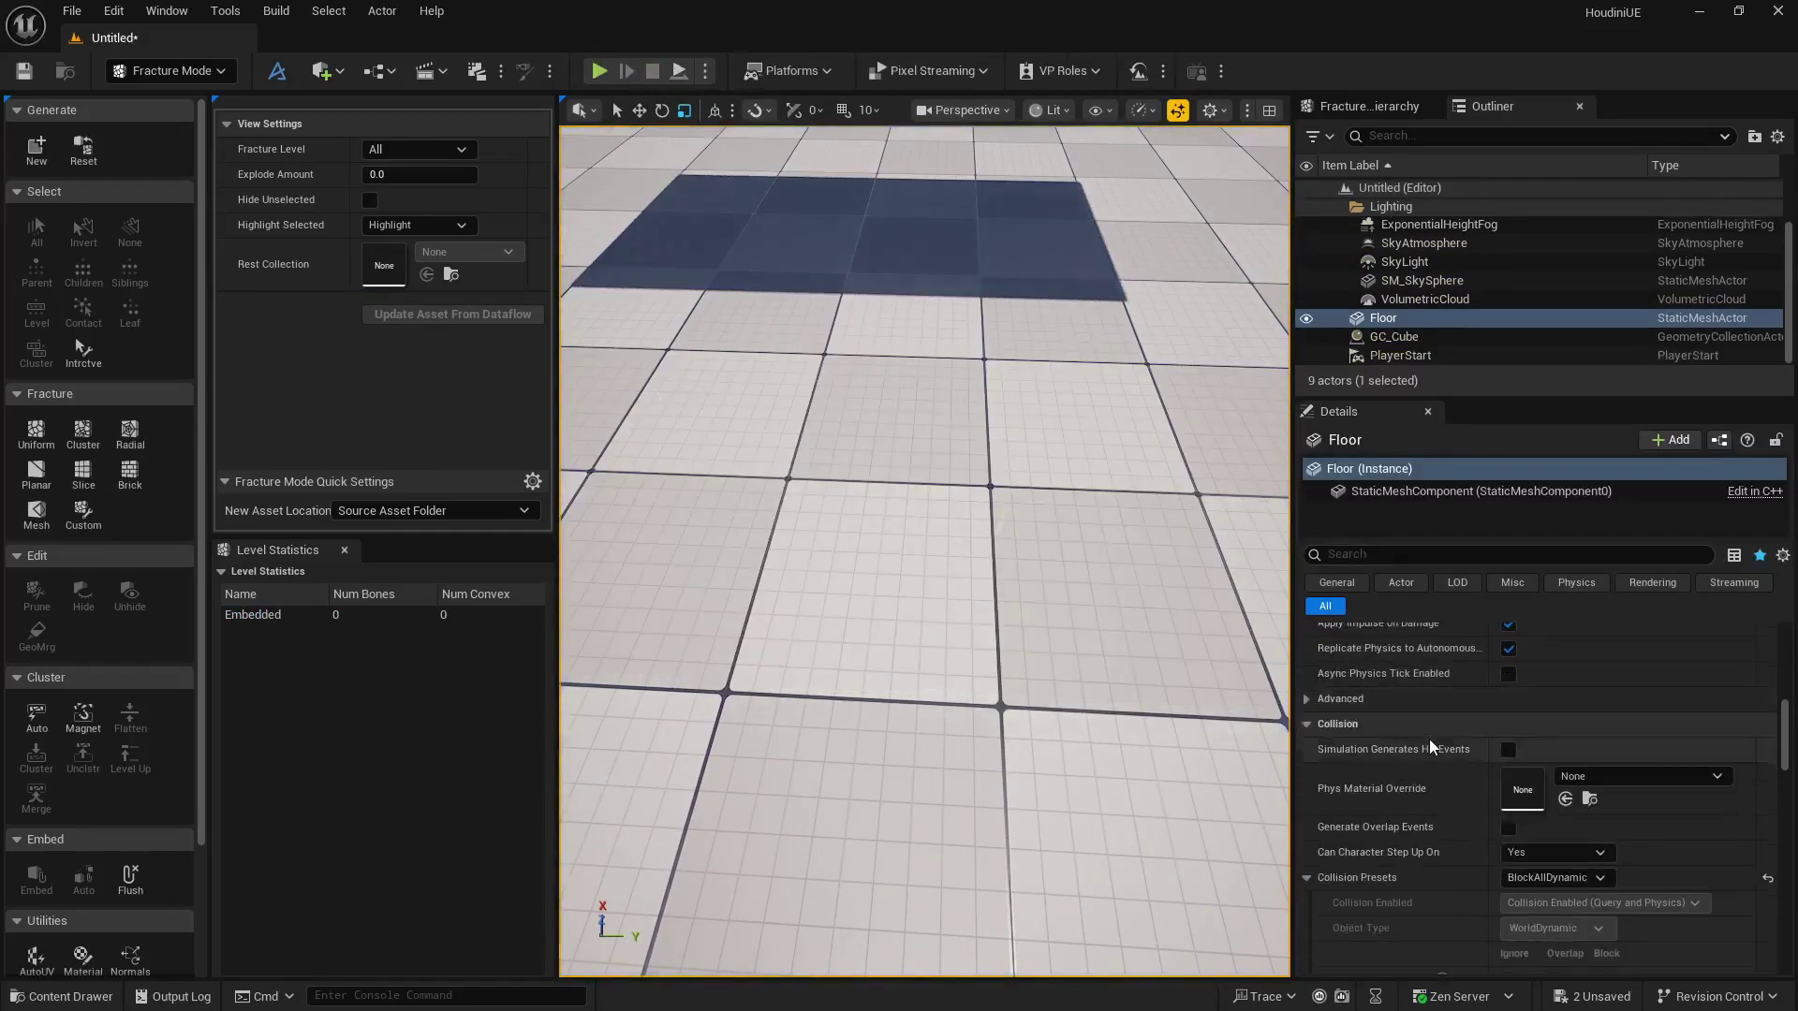
click(1394, 337)
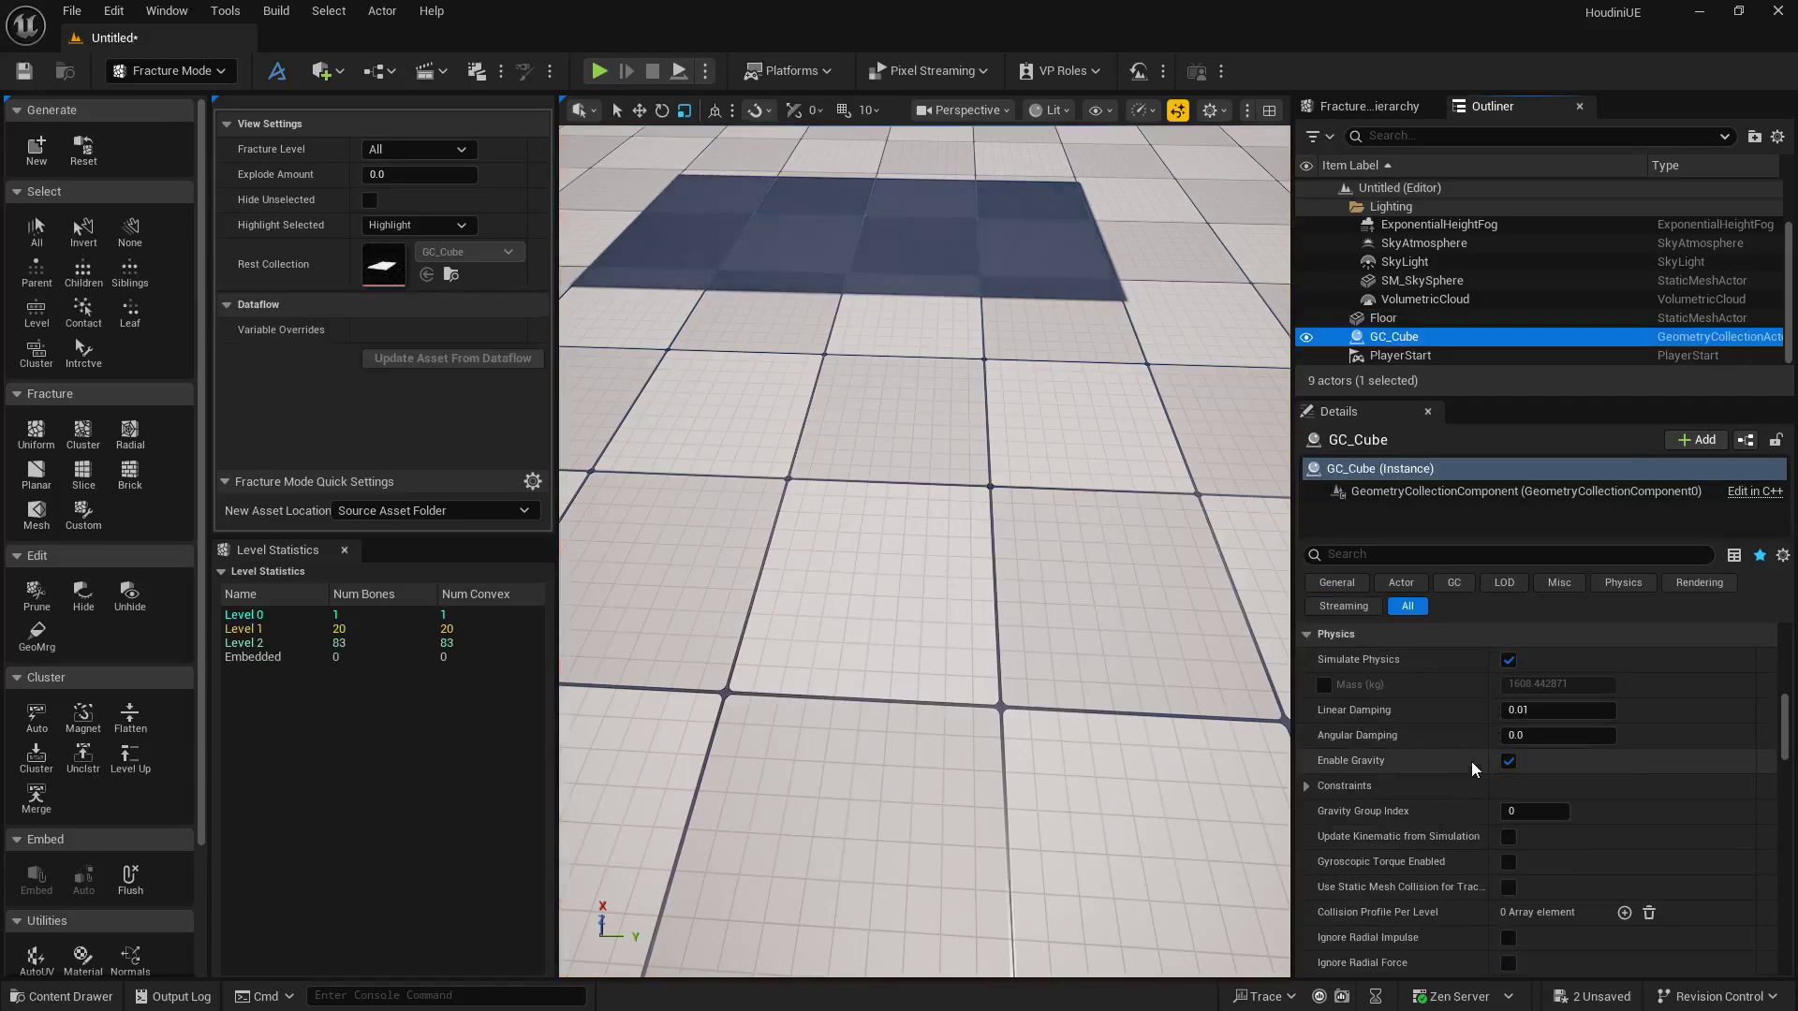
scroll(1470, 761, down, 1)
scroll(1470, 761, up, 8)
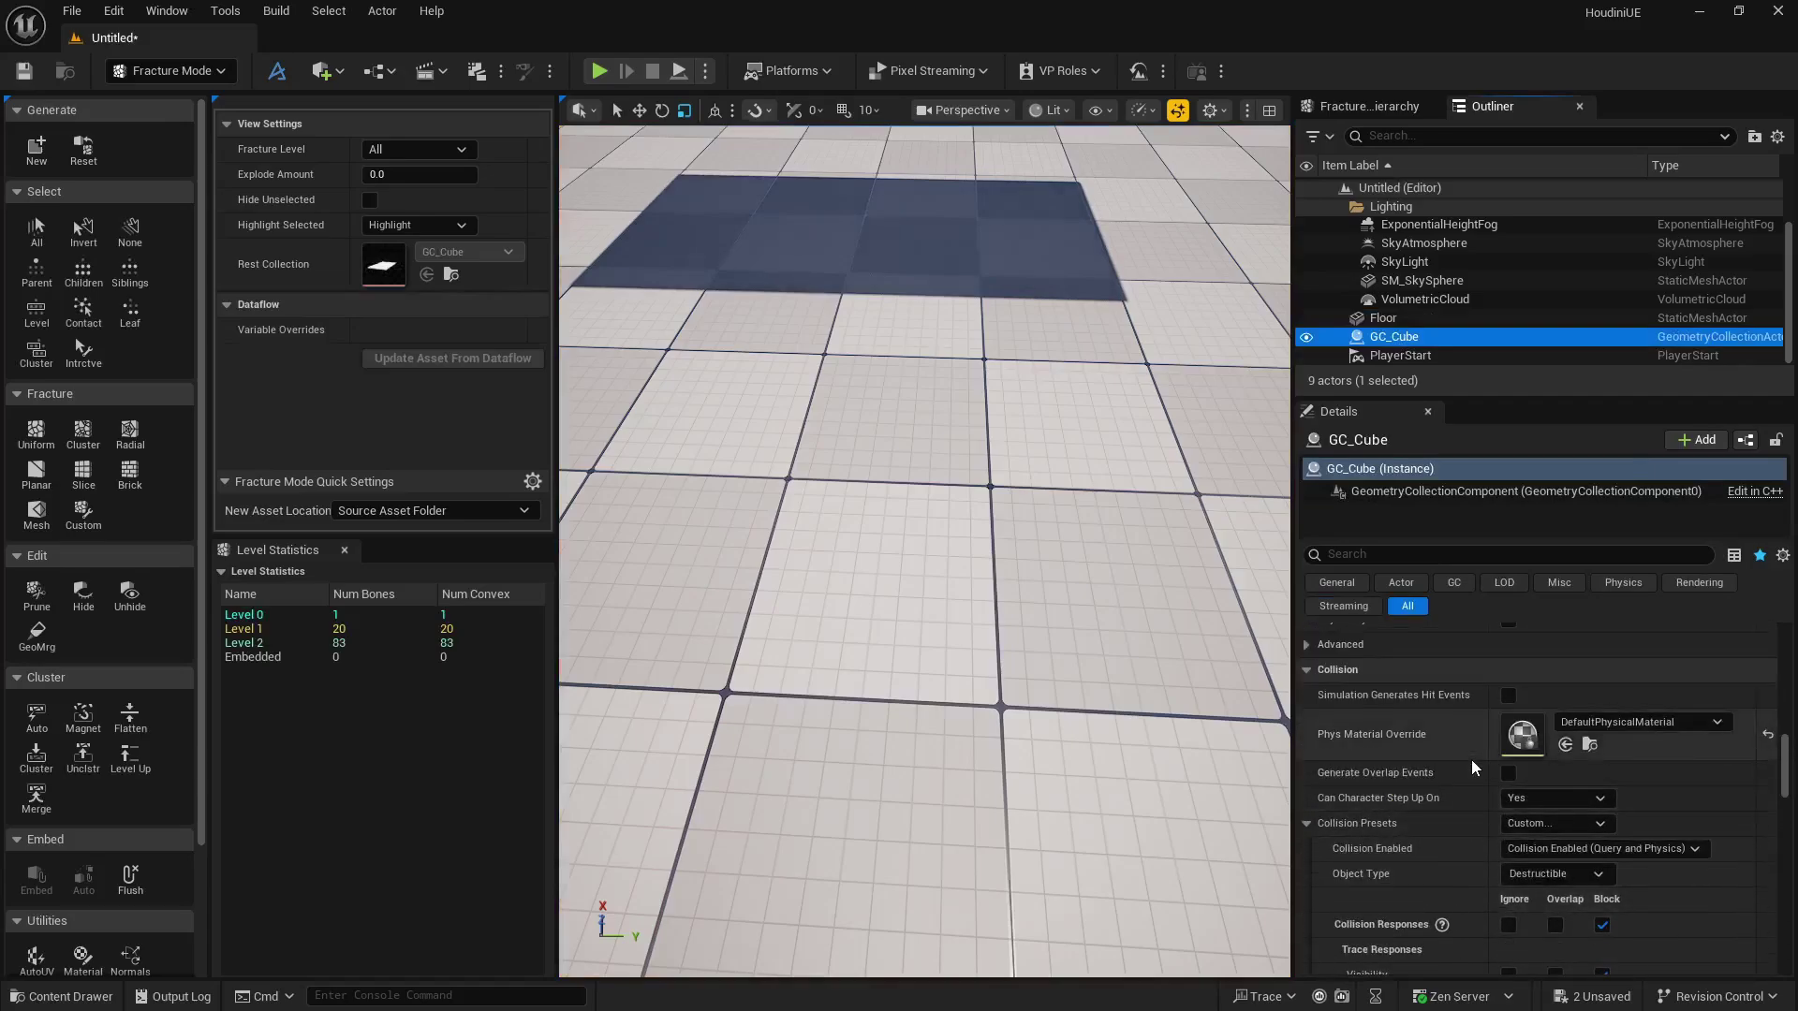
scroll(1470, 761, up, 5)
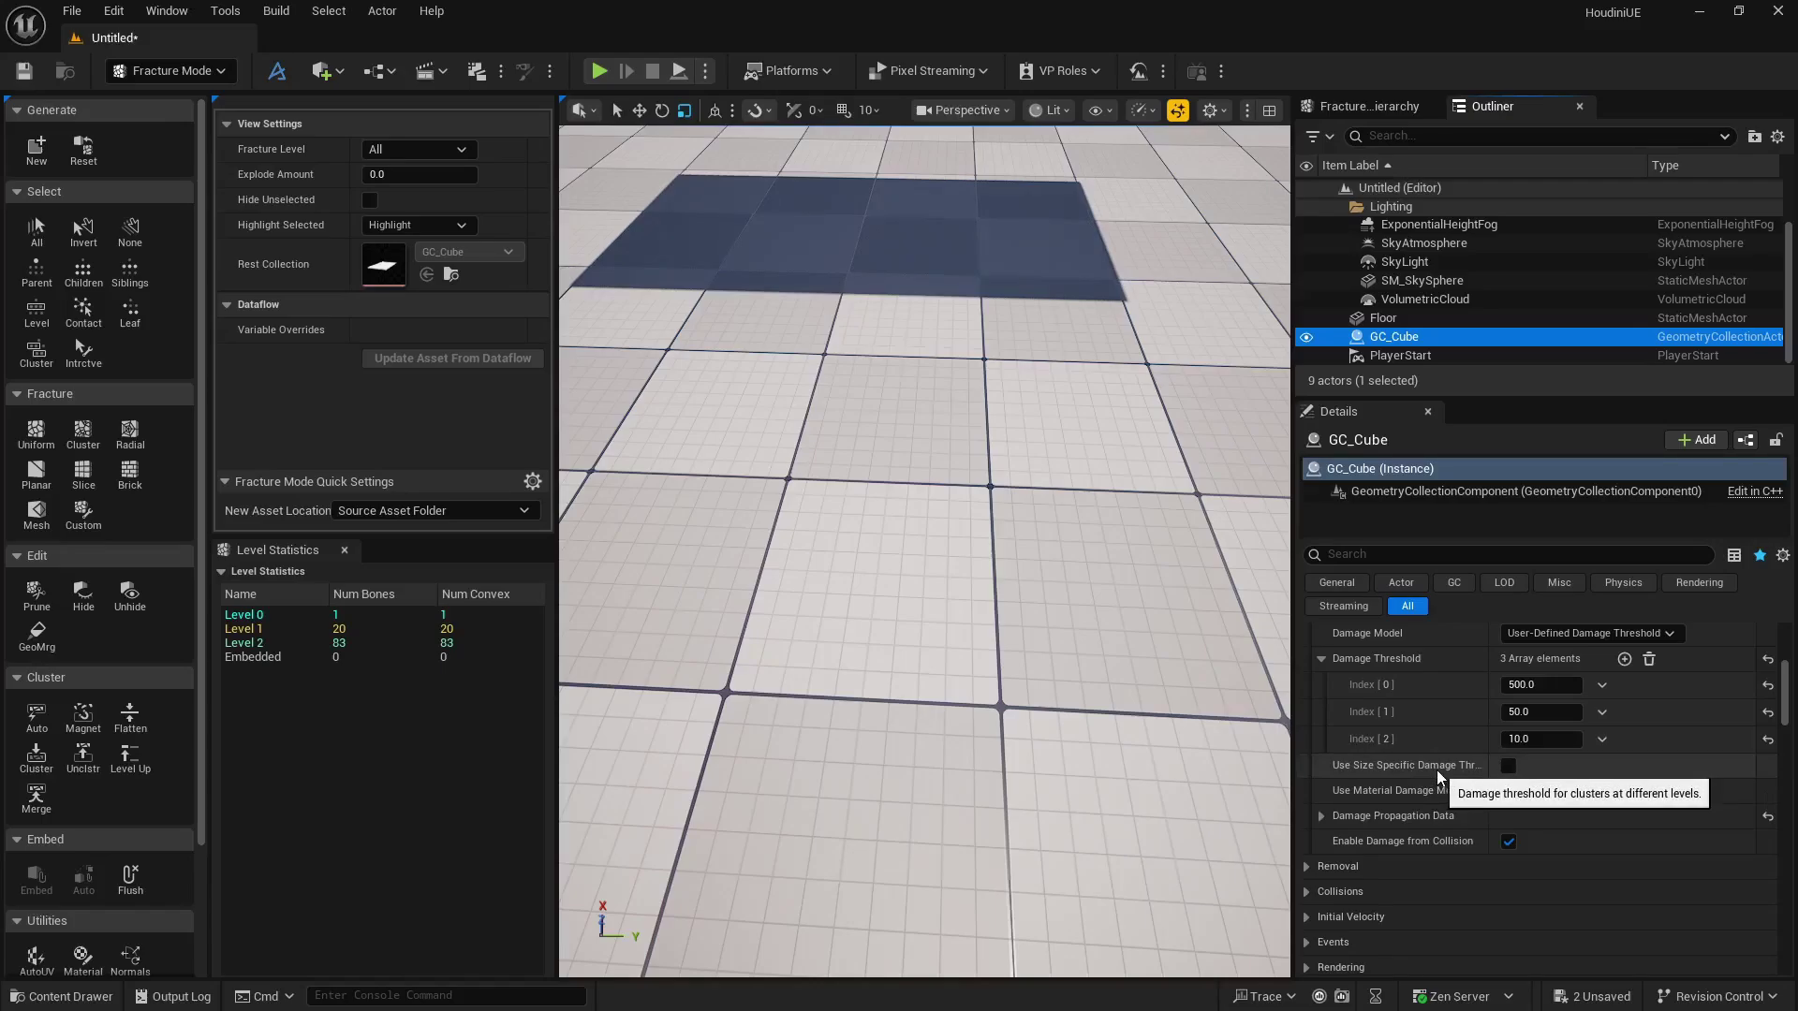
click(1509, 772)
click(1509, 770)
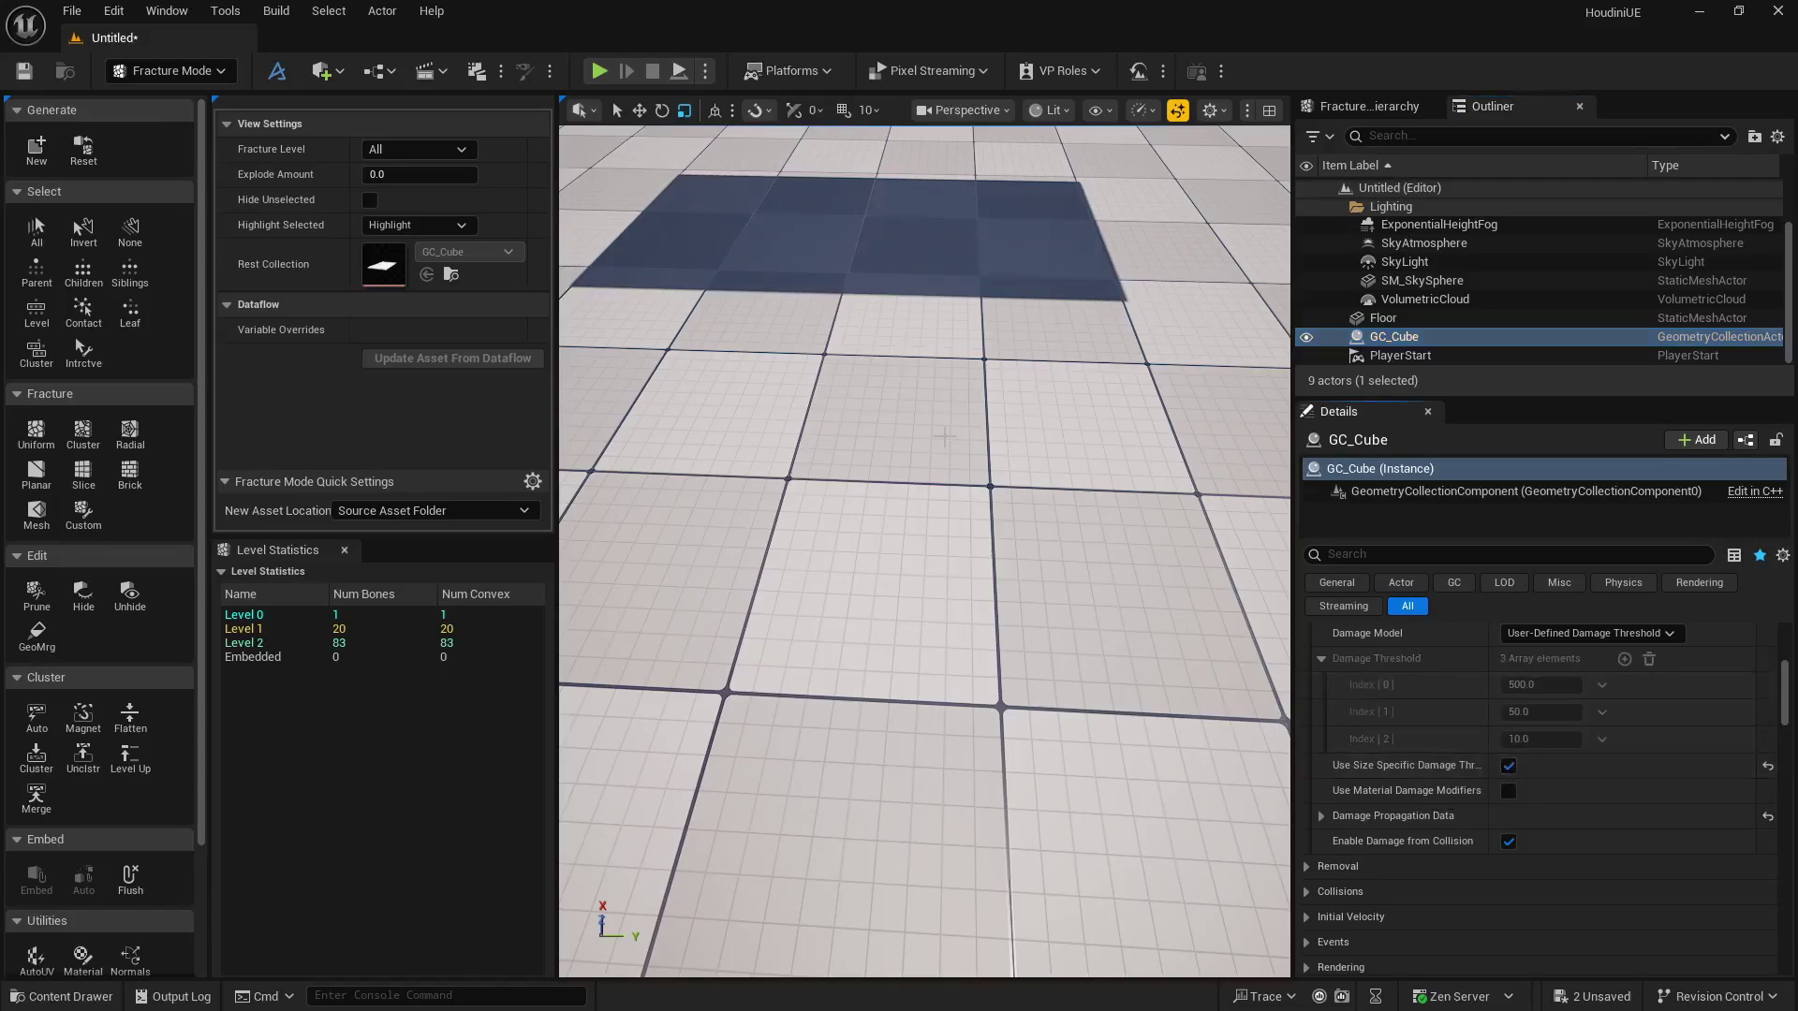
Simulate the slab's fall using size-specific damage thresholds and stop the simulation.
click(679, 76)
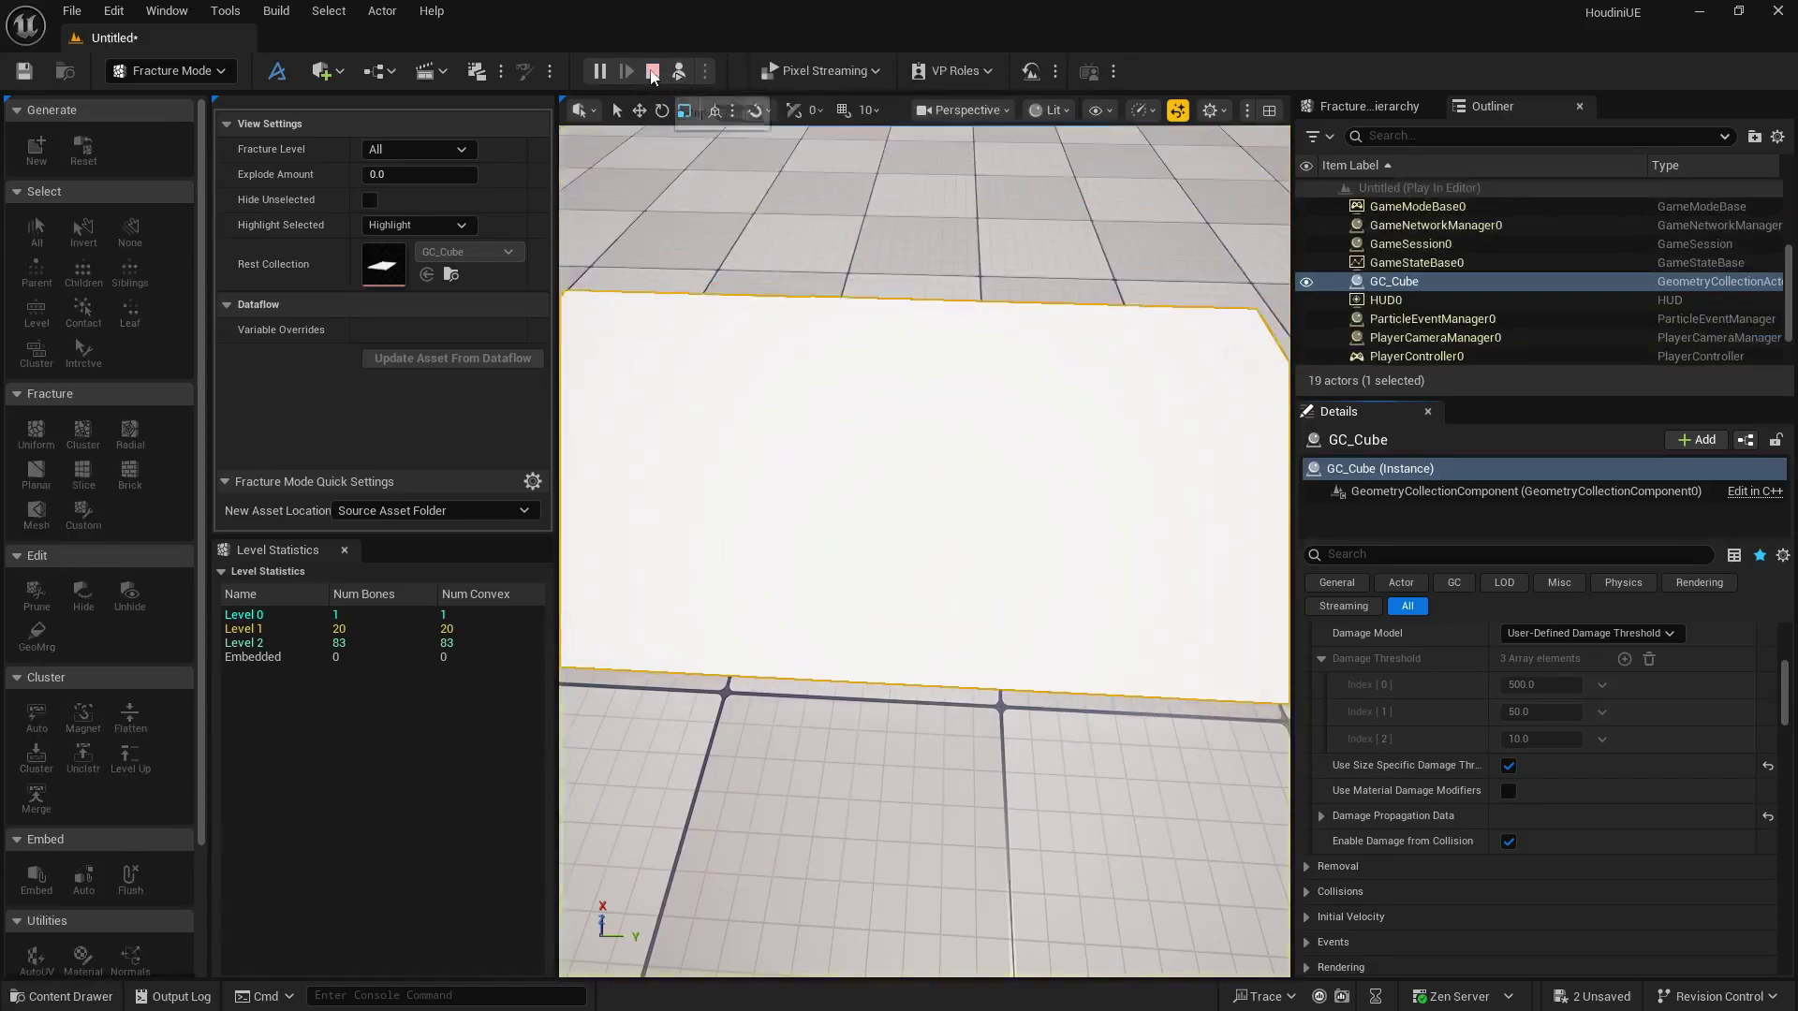
right_drag(924, 552, 973, 548)
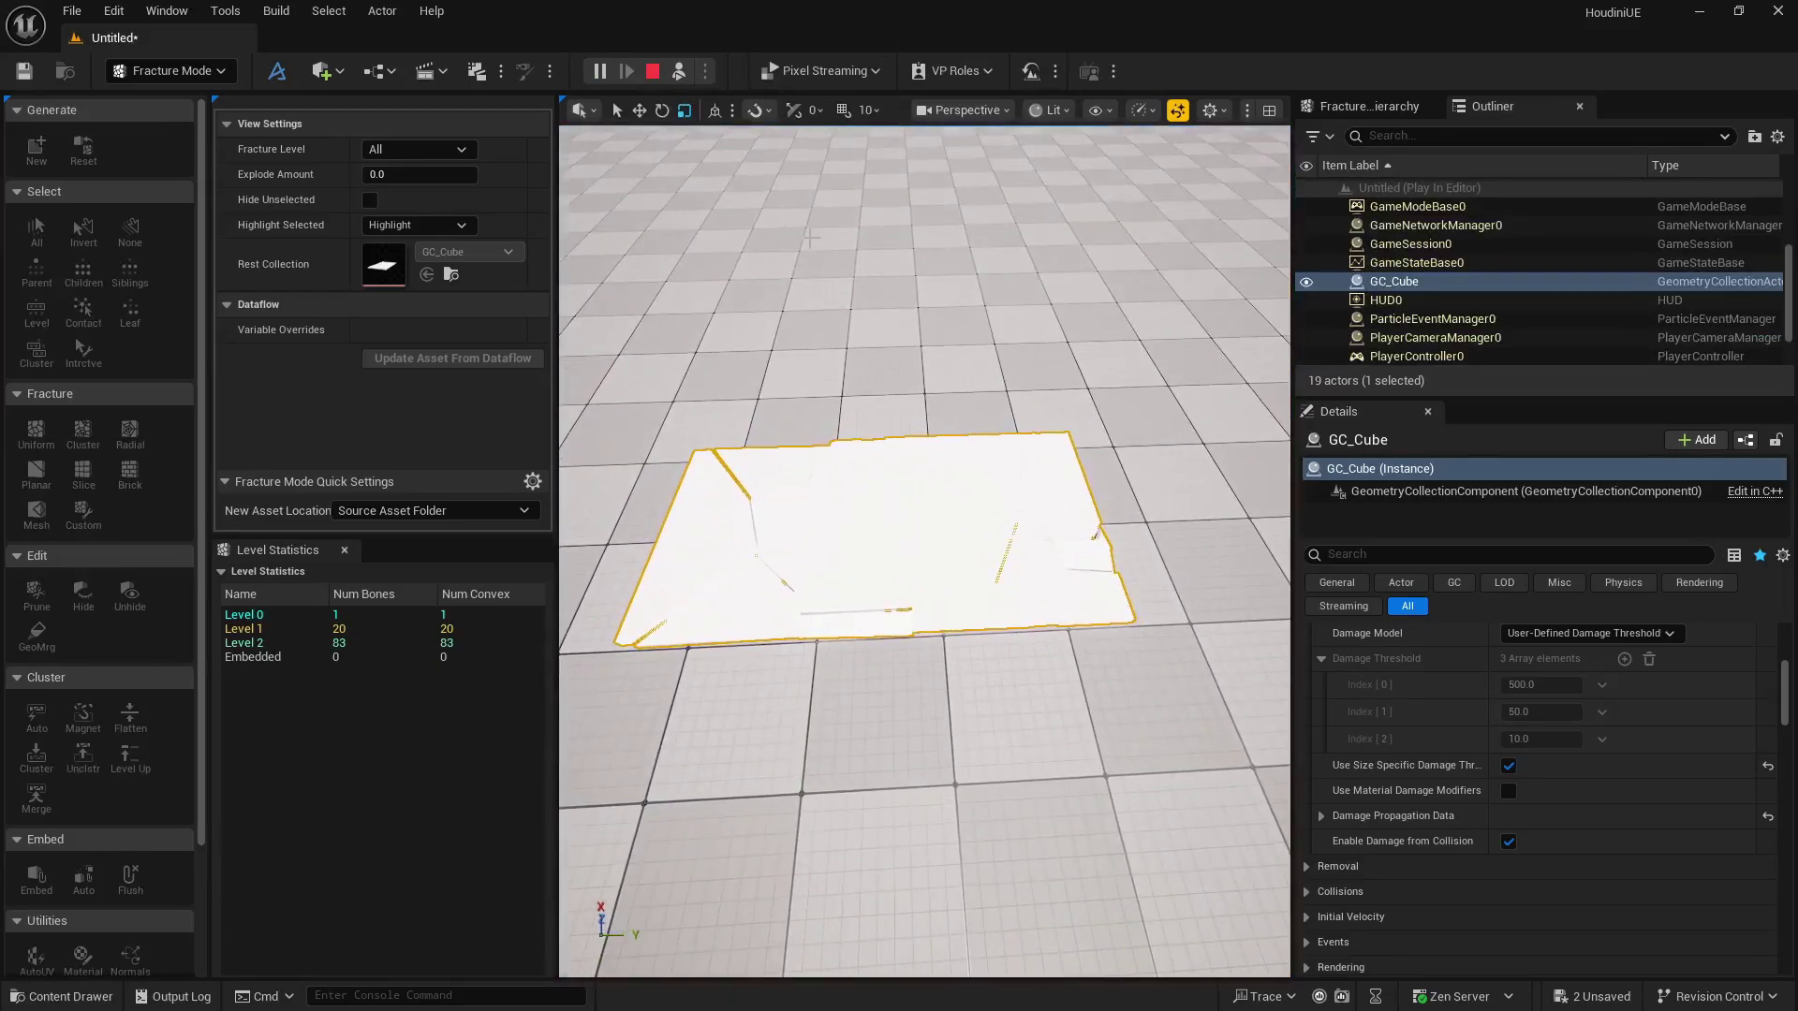
click(652, 72)
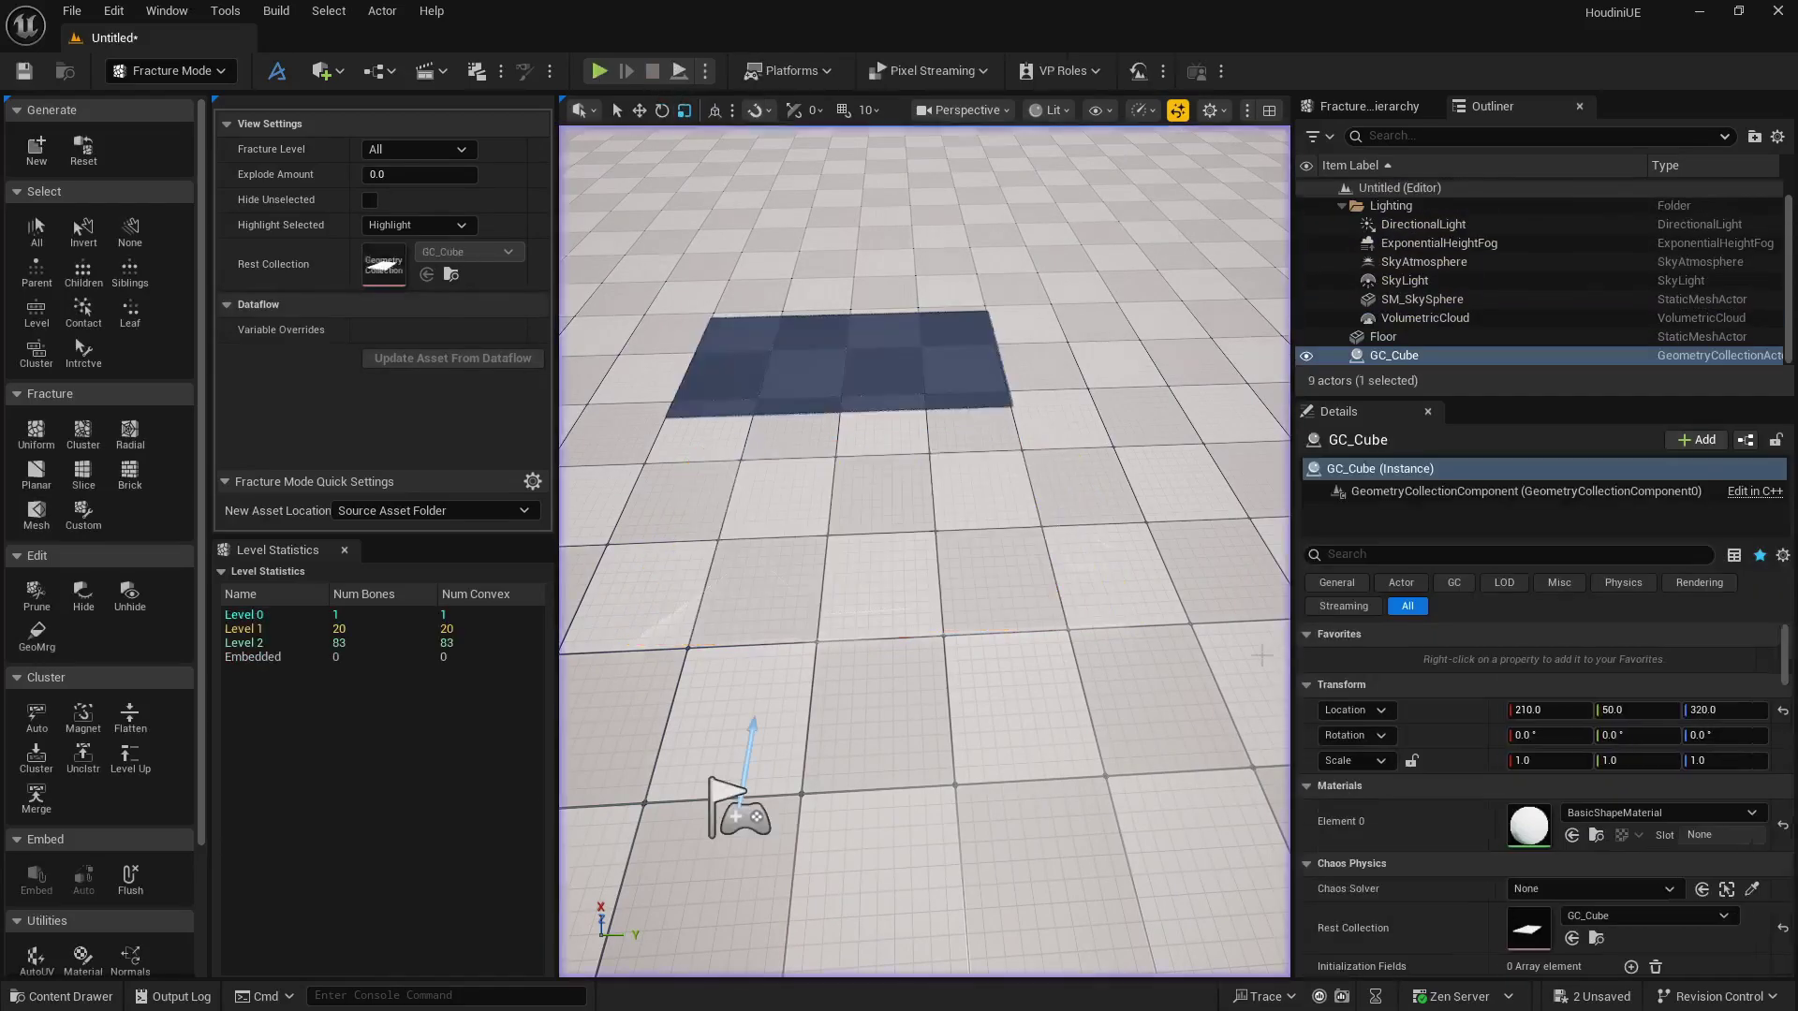
Disable GC_Cube's size-specific damage threshold, and set the Index 0 threshold to 50 and Index 1 to 30.
scroll(1425, 845, down, 10)
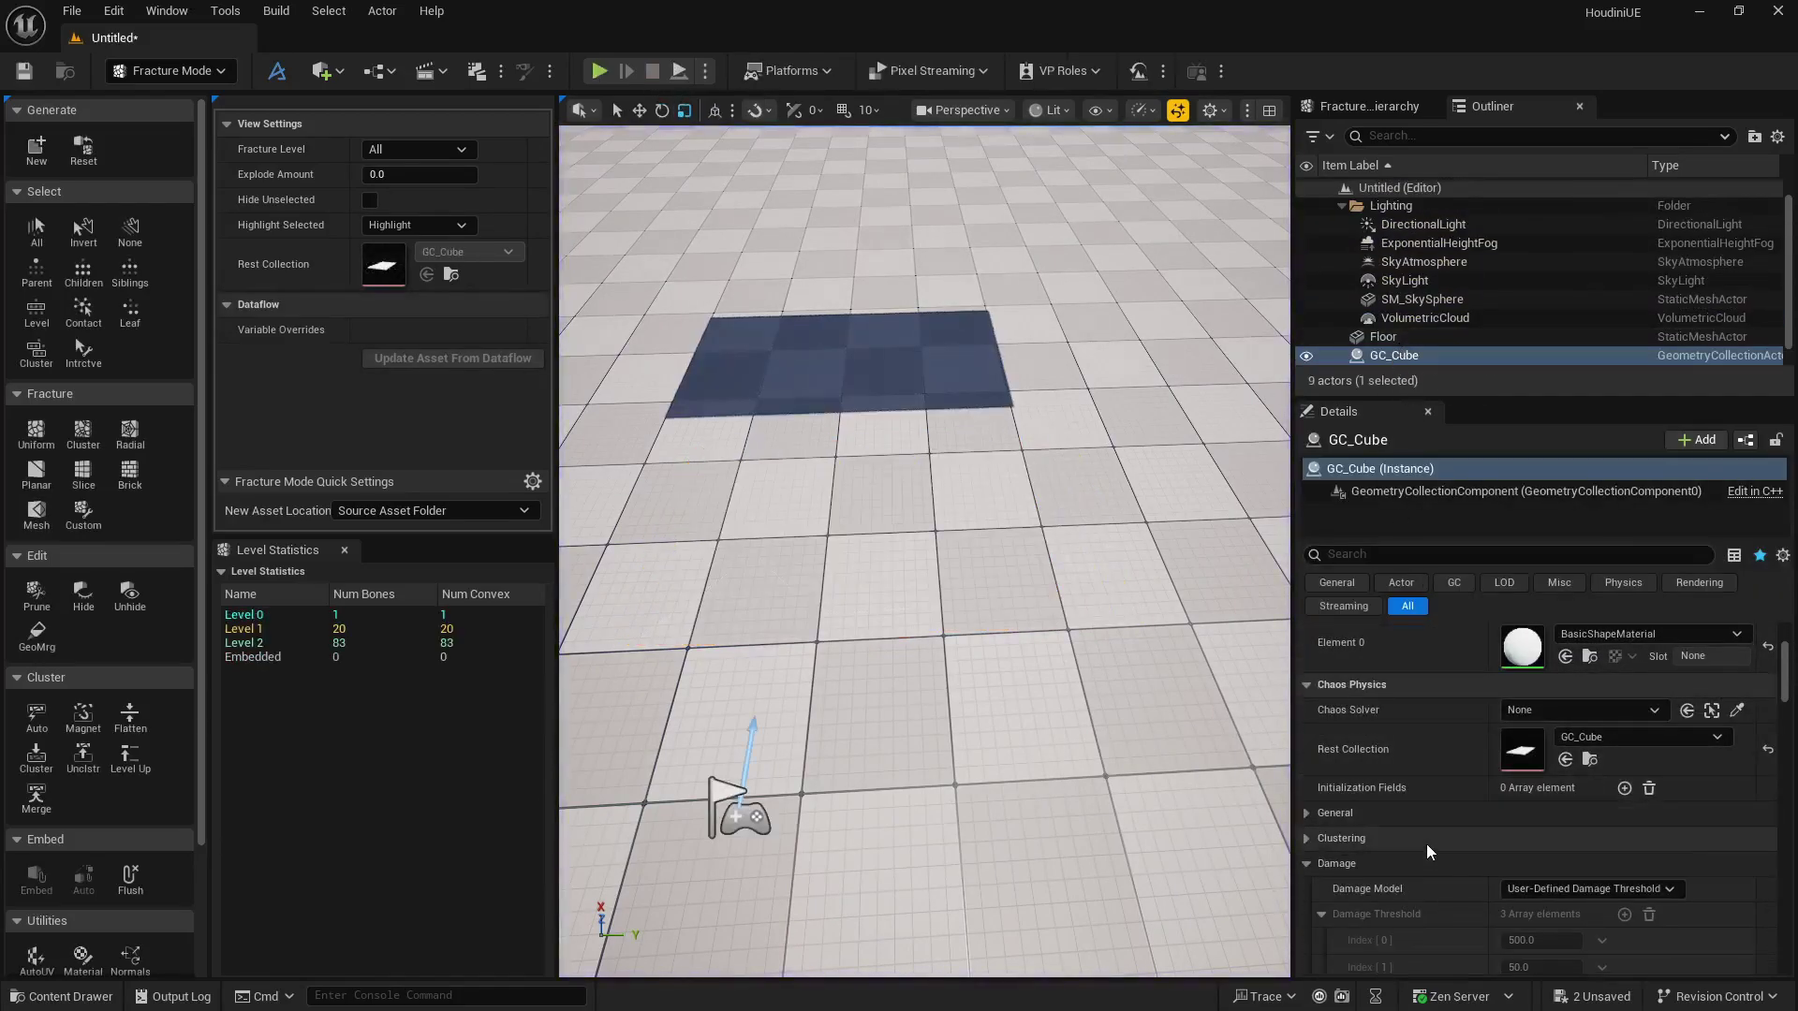
scroll(1425, 841, up, 5)
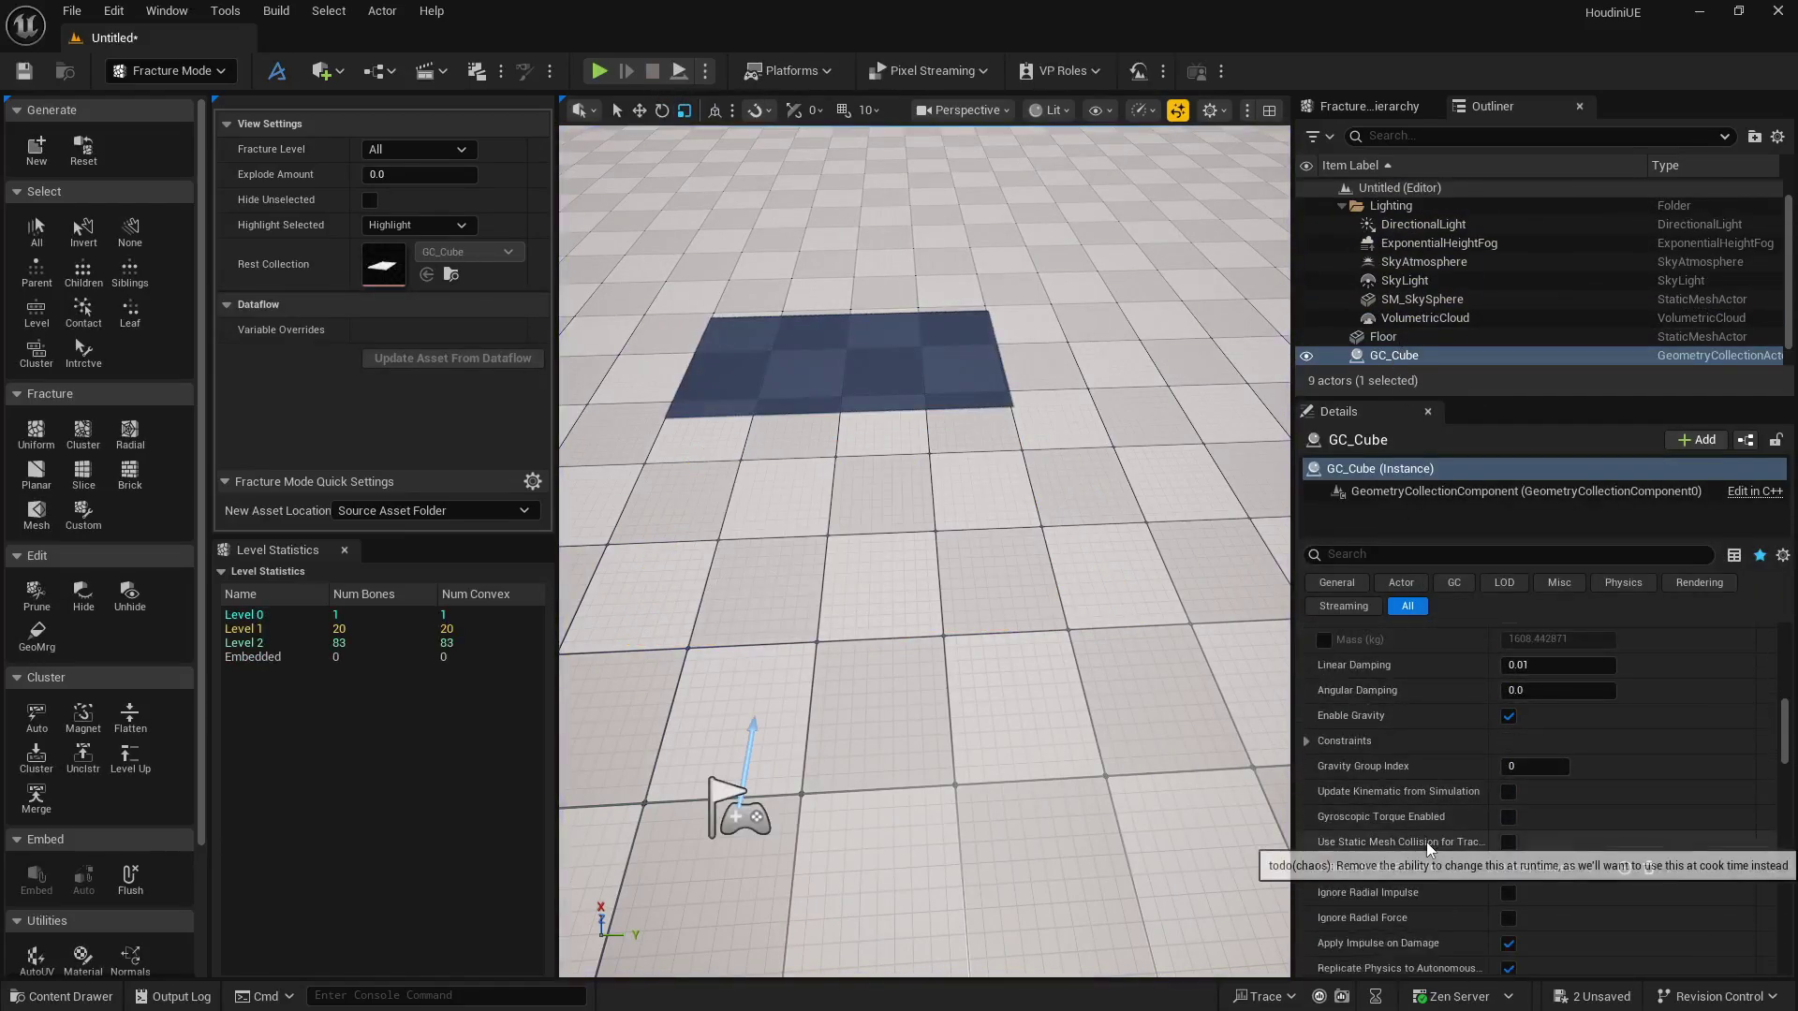
scroll(1466, 801, up, 3)
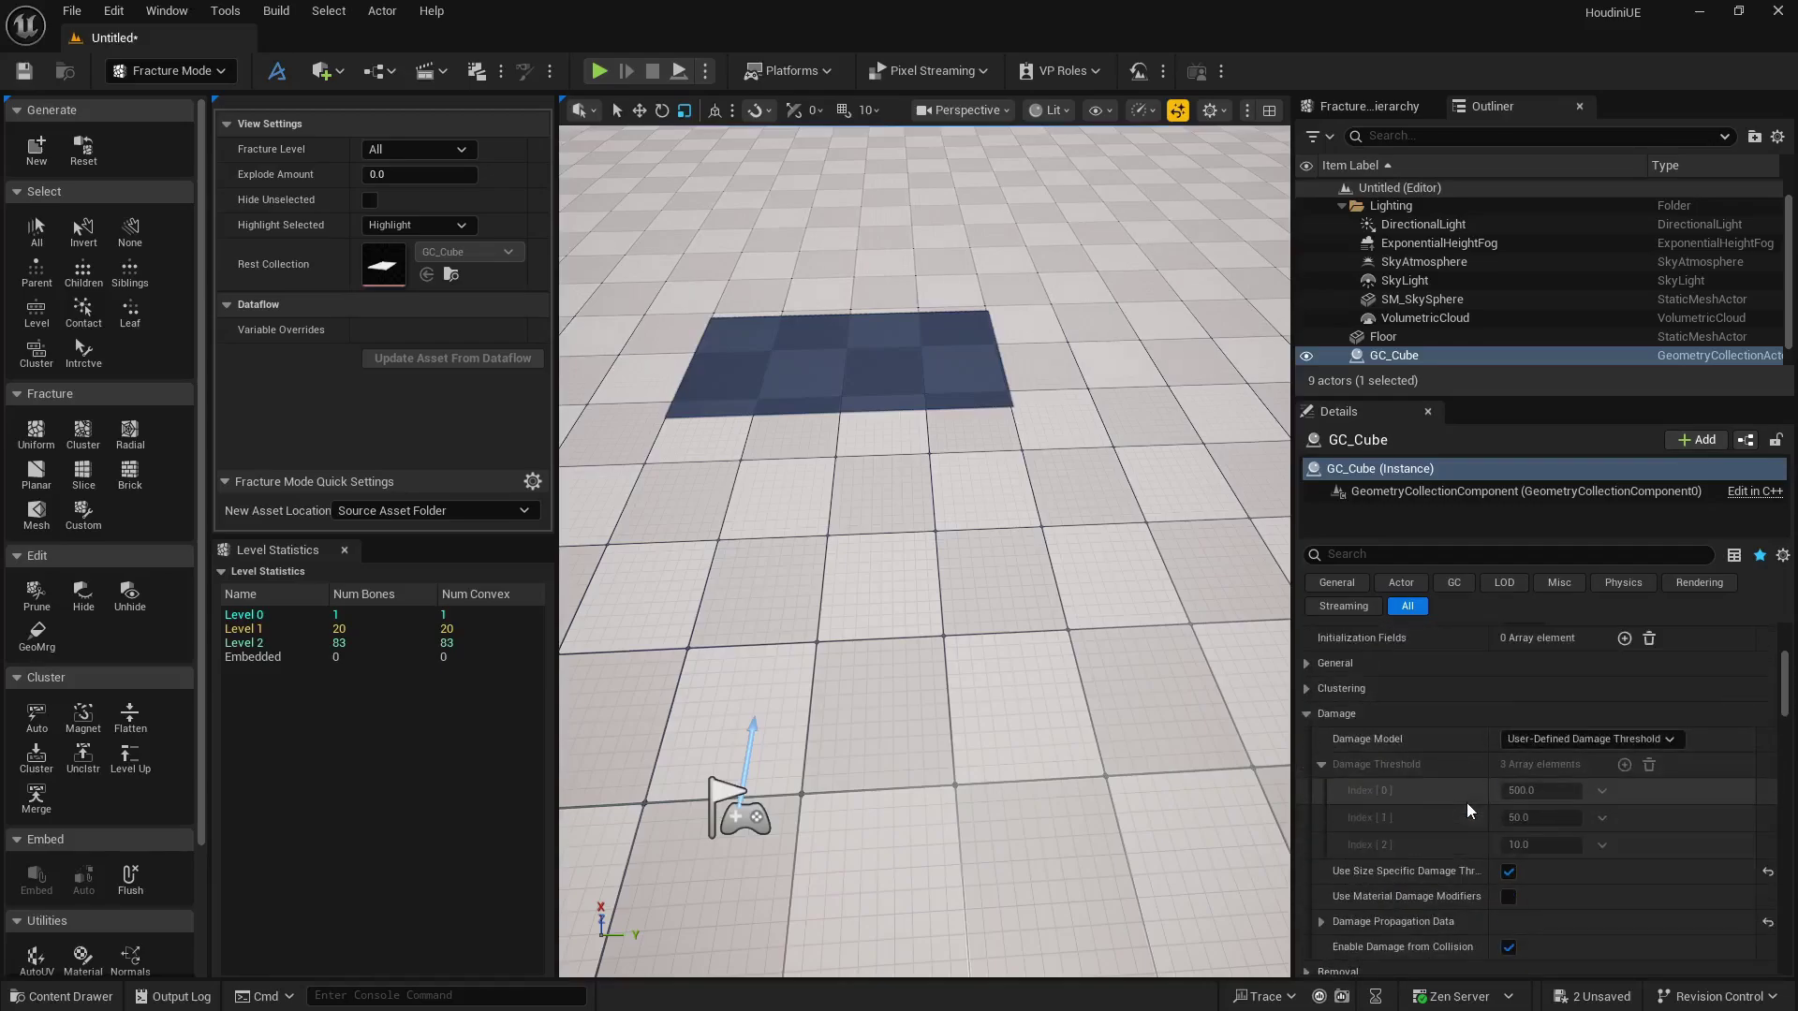
click(1507, 842)
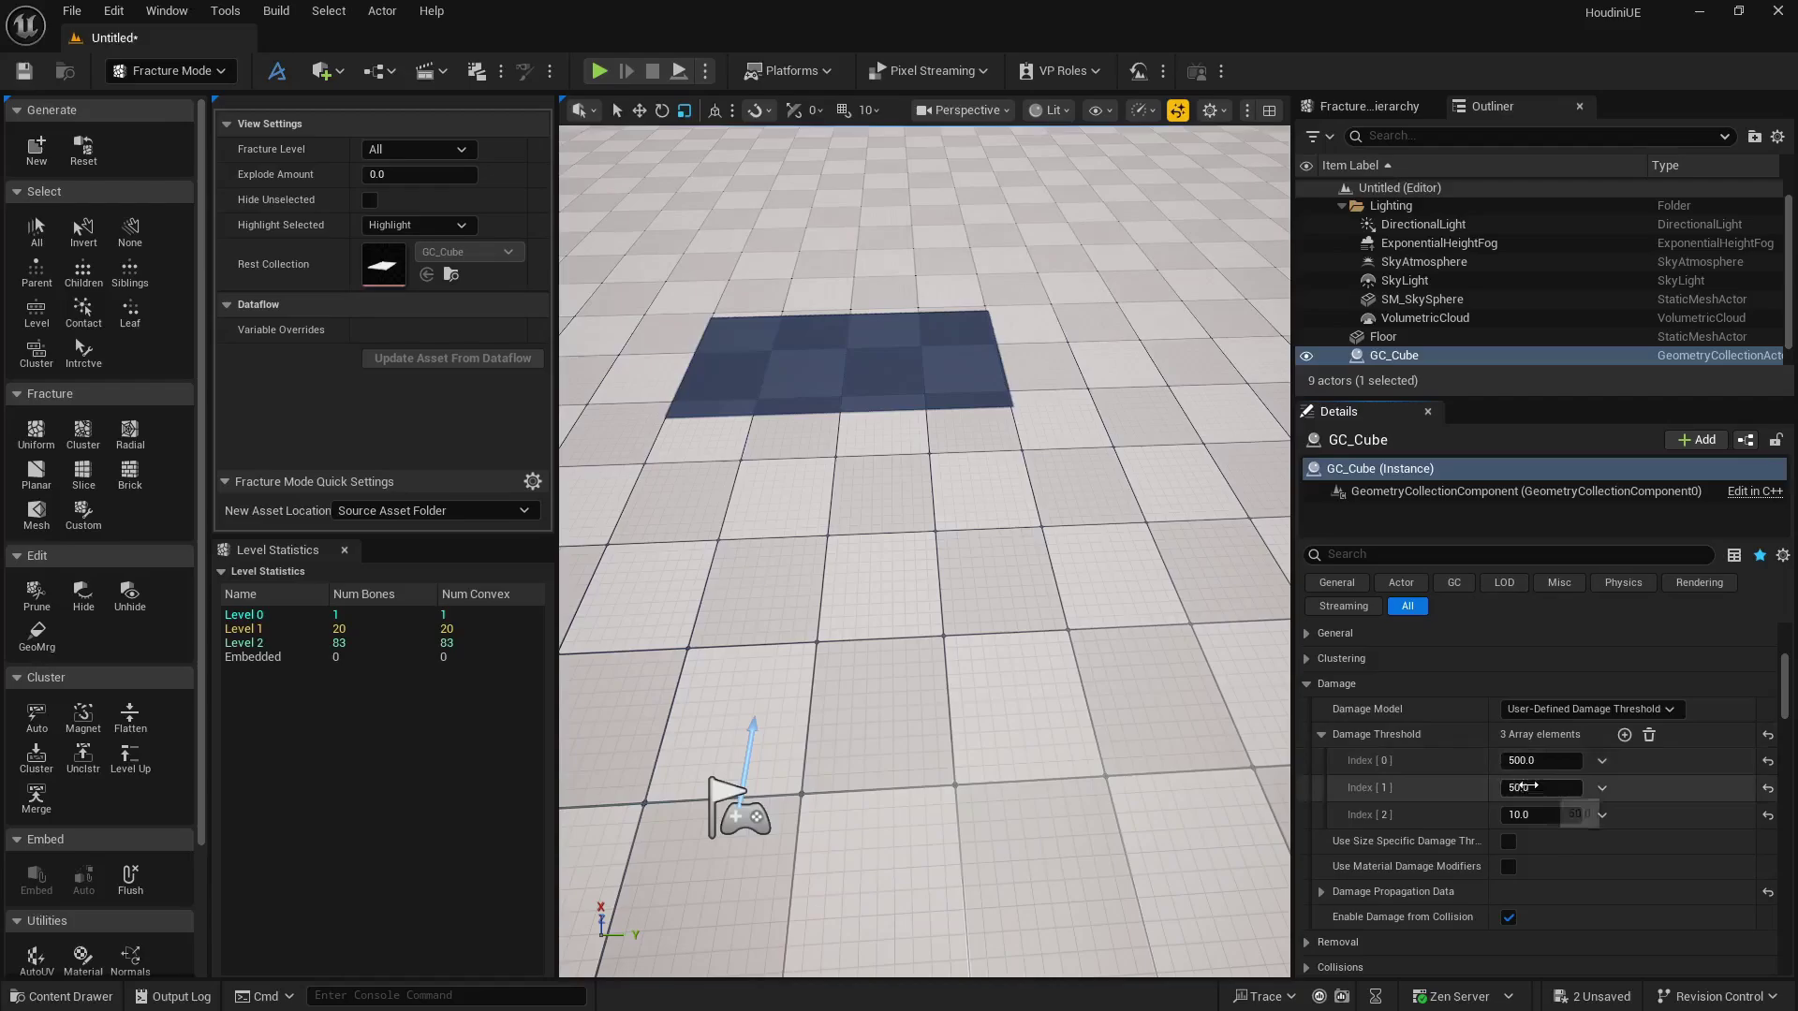
click(1536, 761)
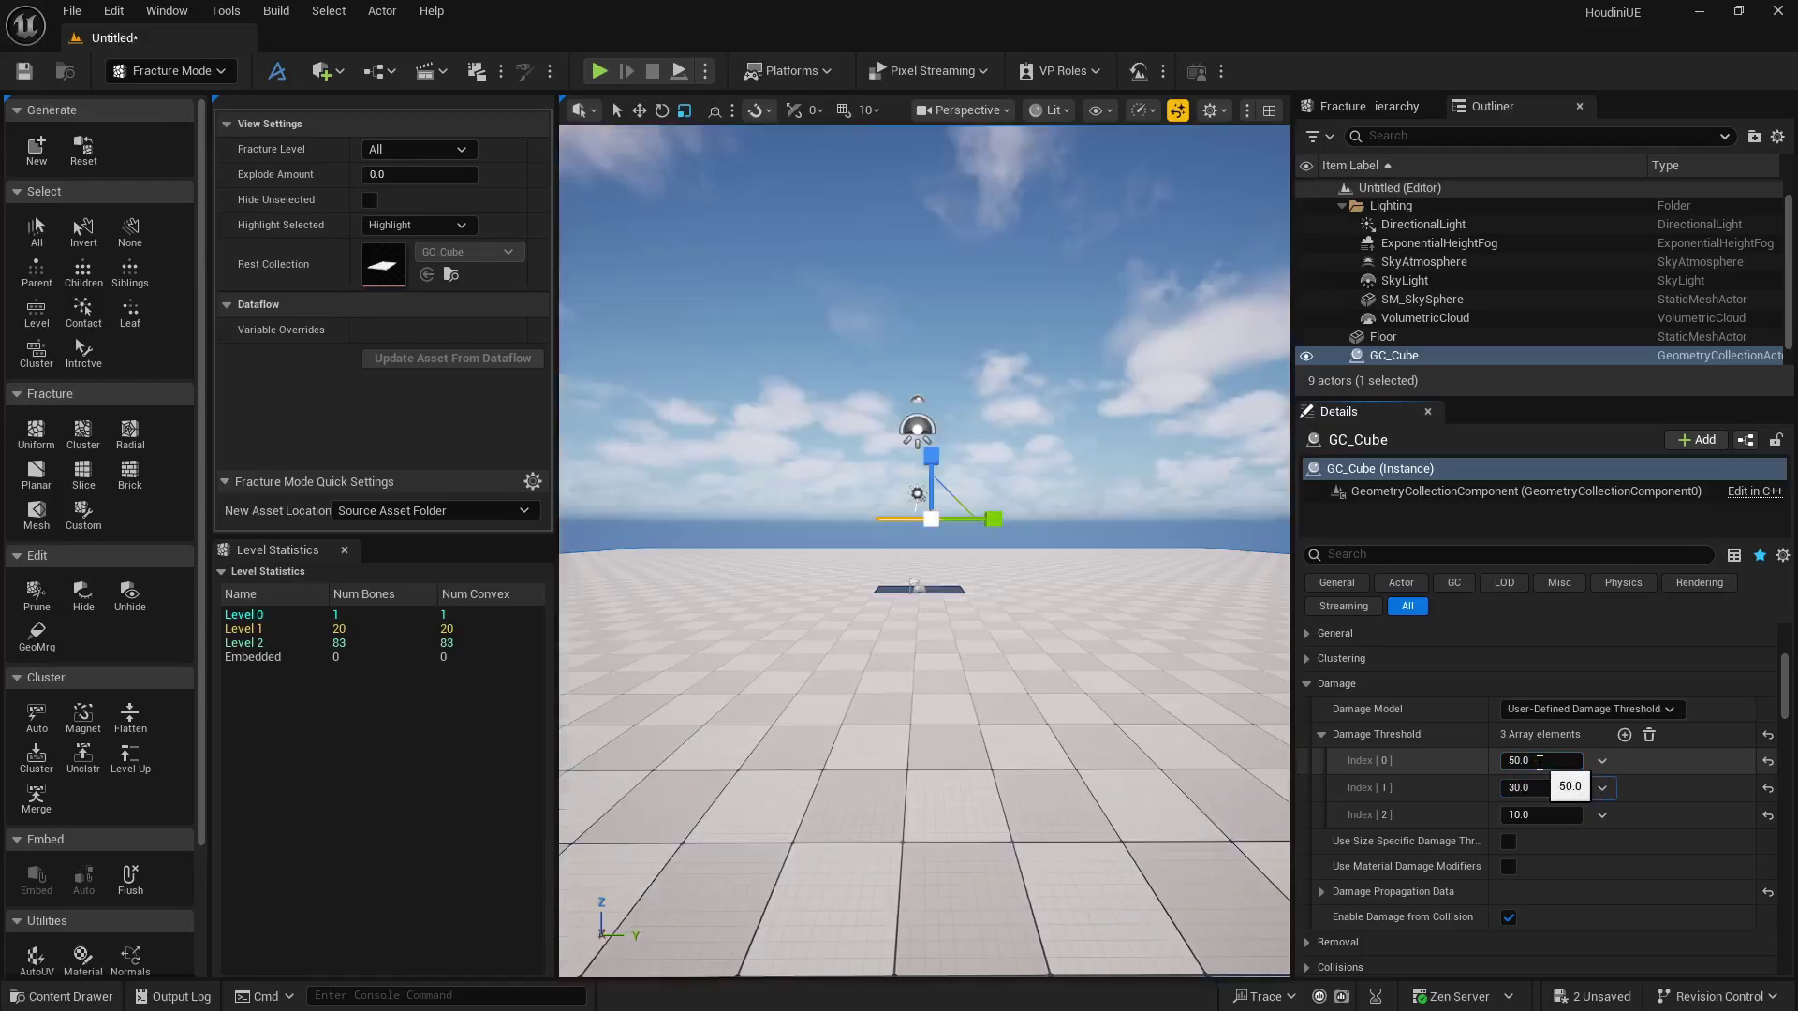
click(1536, 813)
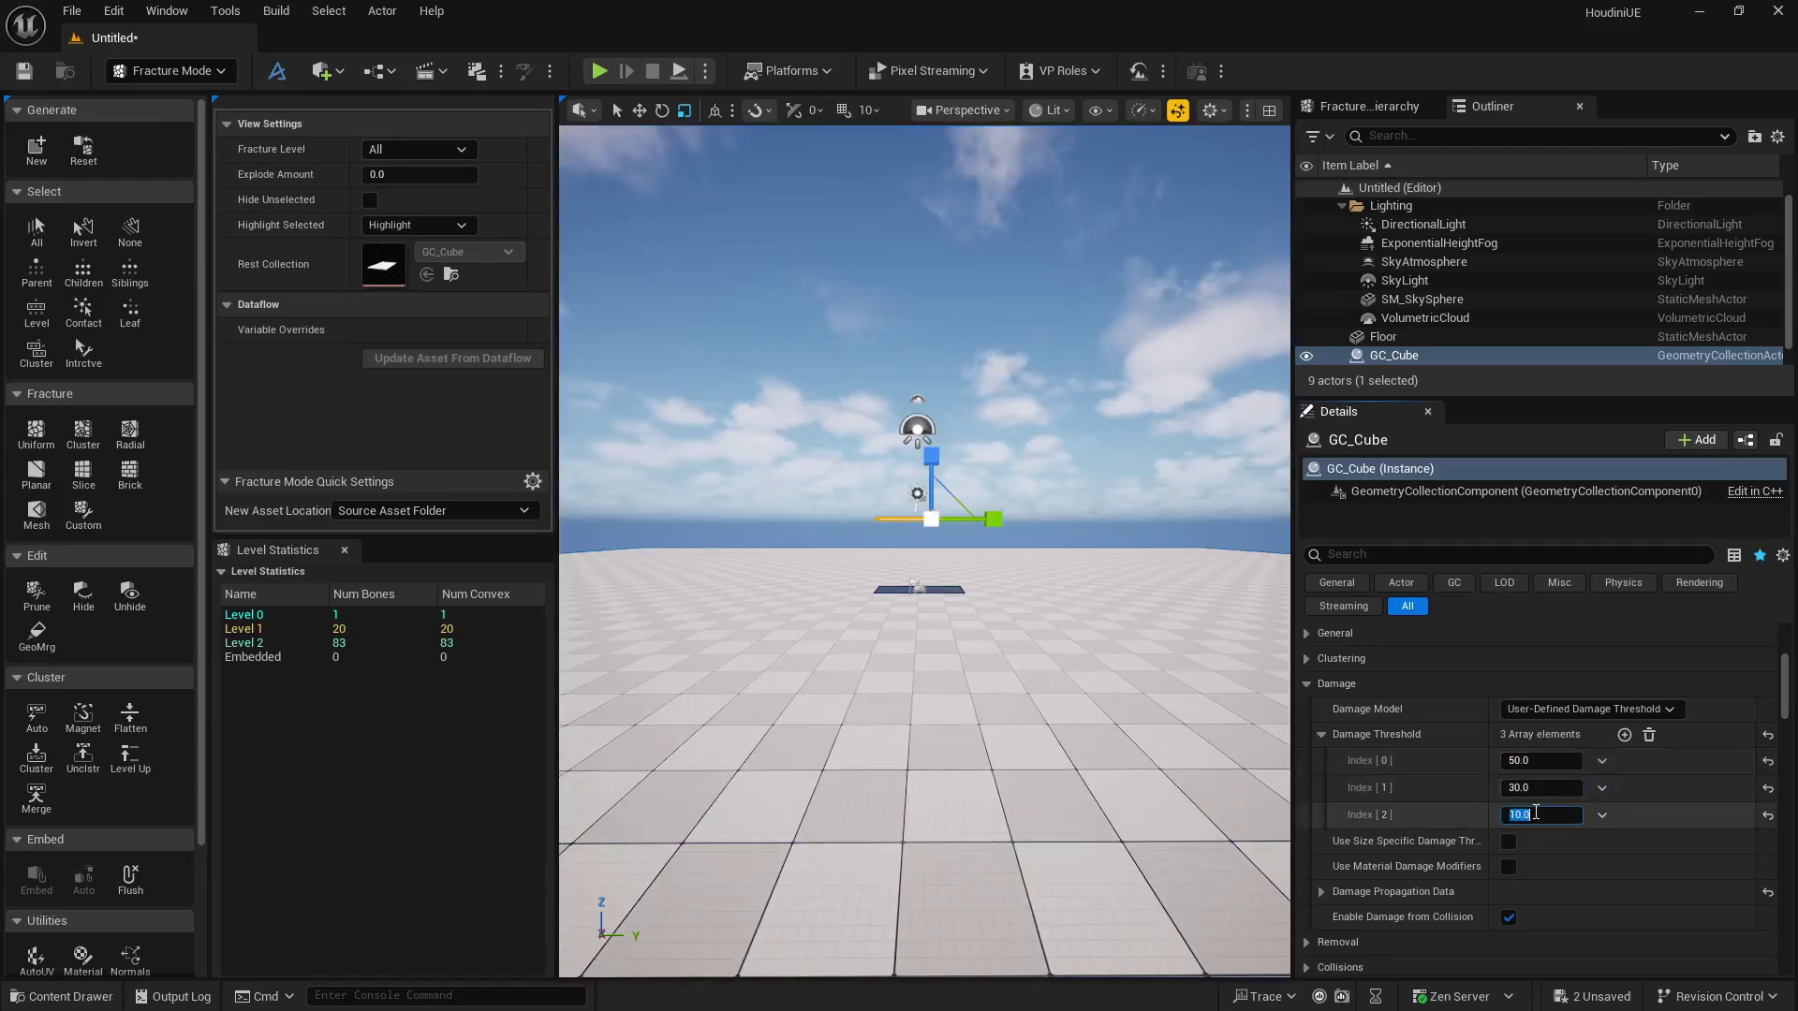
Simulate the slab's fall with thresholds 50, 30 and 10, inspect the cracked slab on the floor, and stop the simulation.
click(1073, 574)
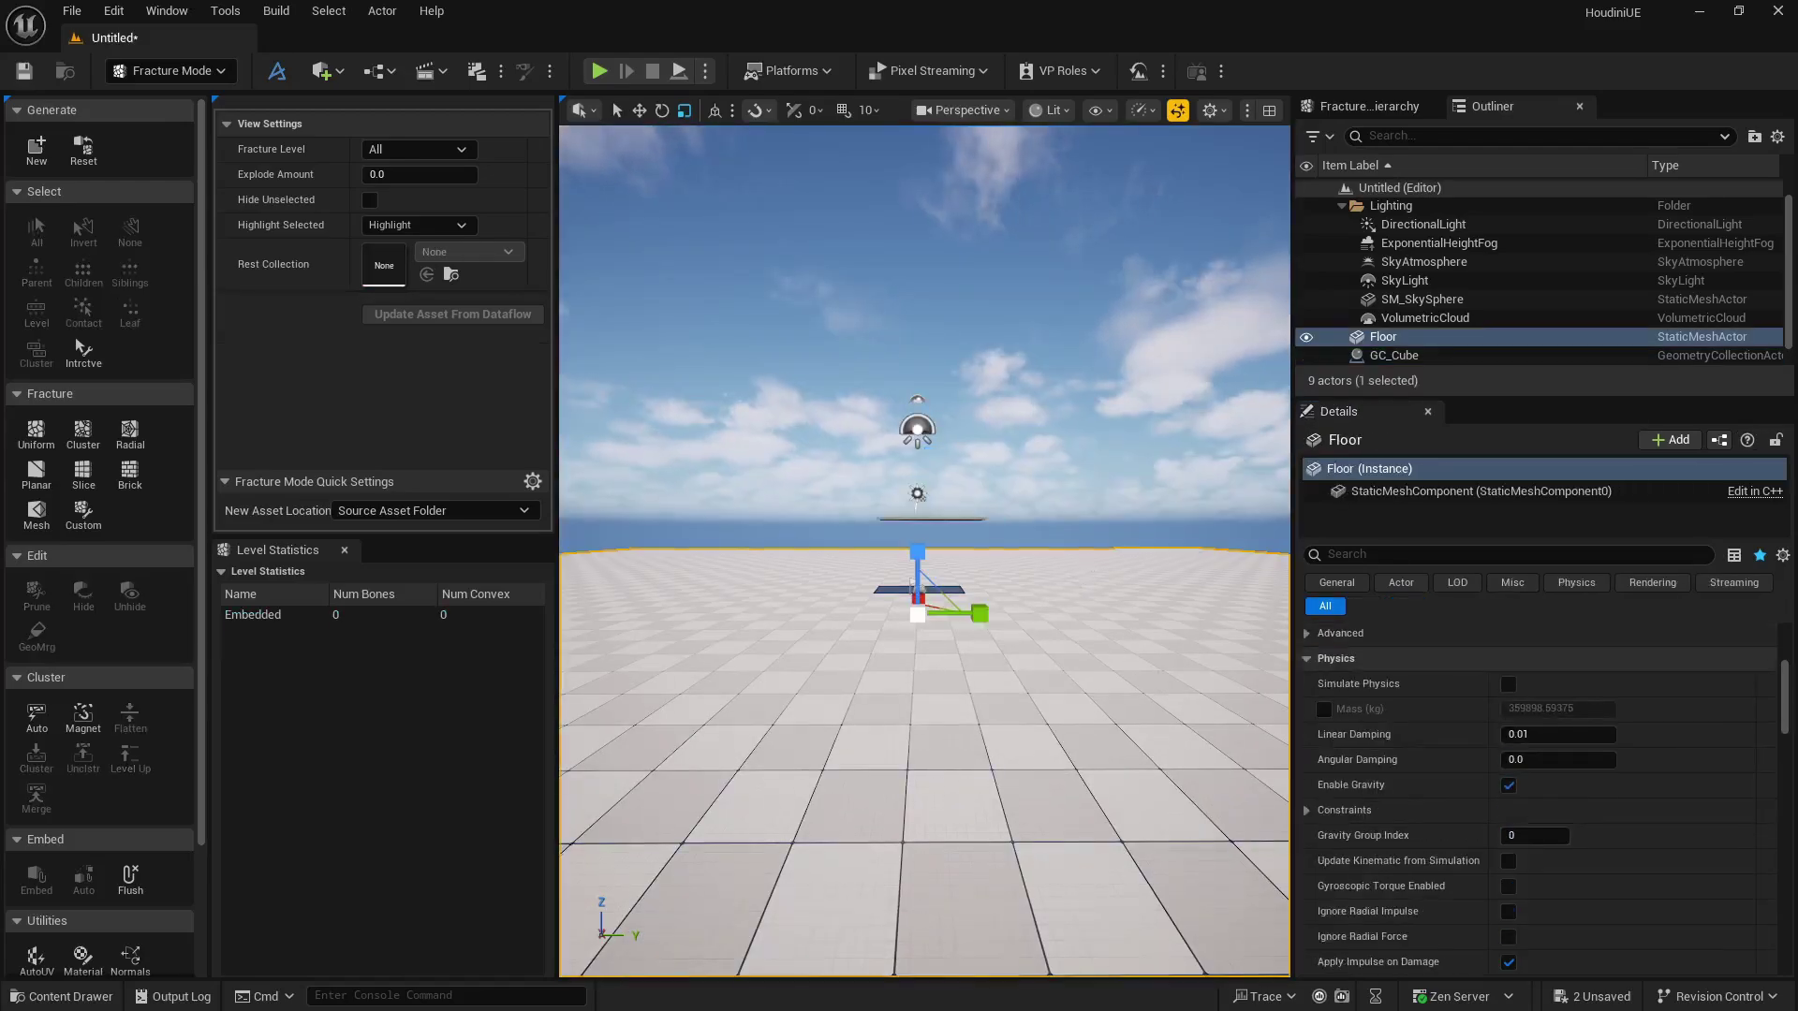
key(w)
right_drag(1073, 573, 1073, 745)
key(s)
click(682, 74)
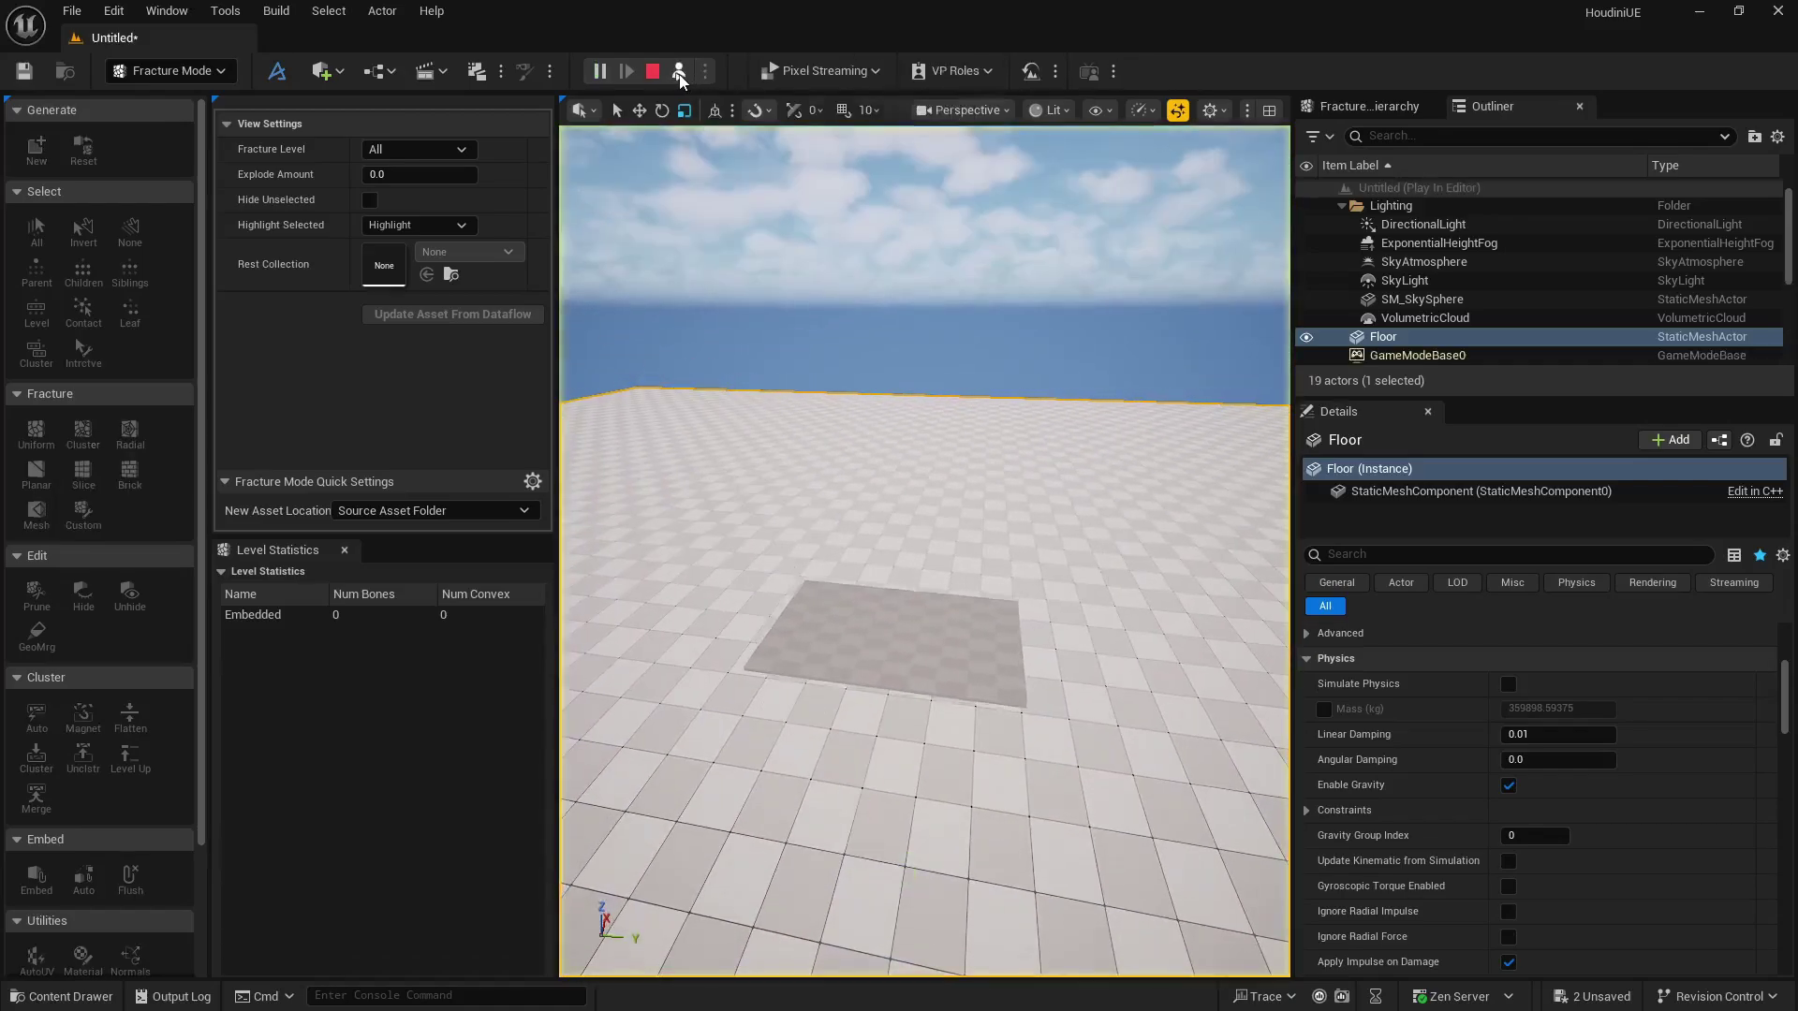
key(w)
right_drag(907, 568, 907, 868)
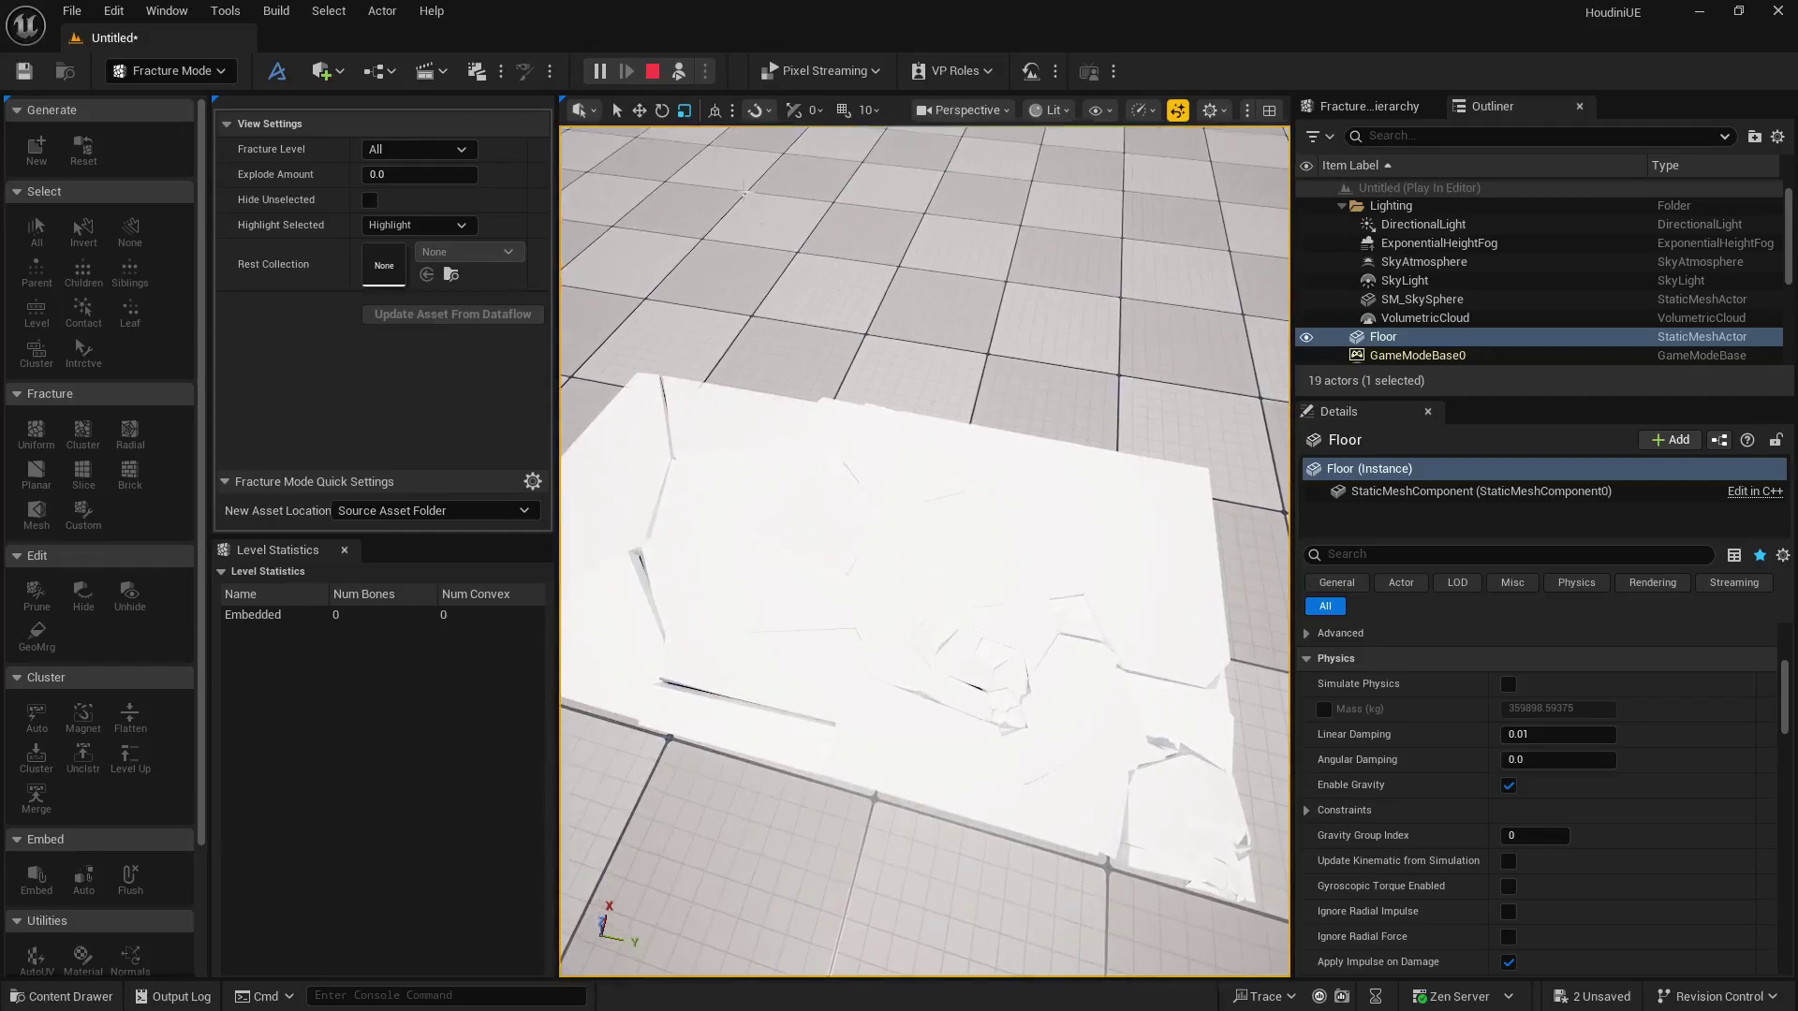
click(653, 71)
Add a sphere shape to the level near the slab.
right_drag(655, 127, 655, 169)
scroll(883, 562, up, 1)
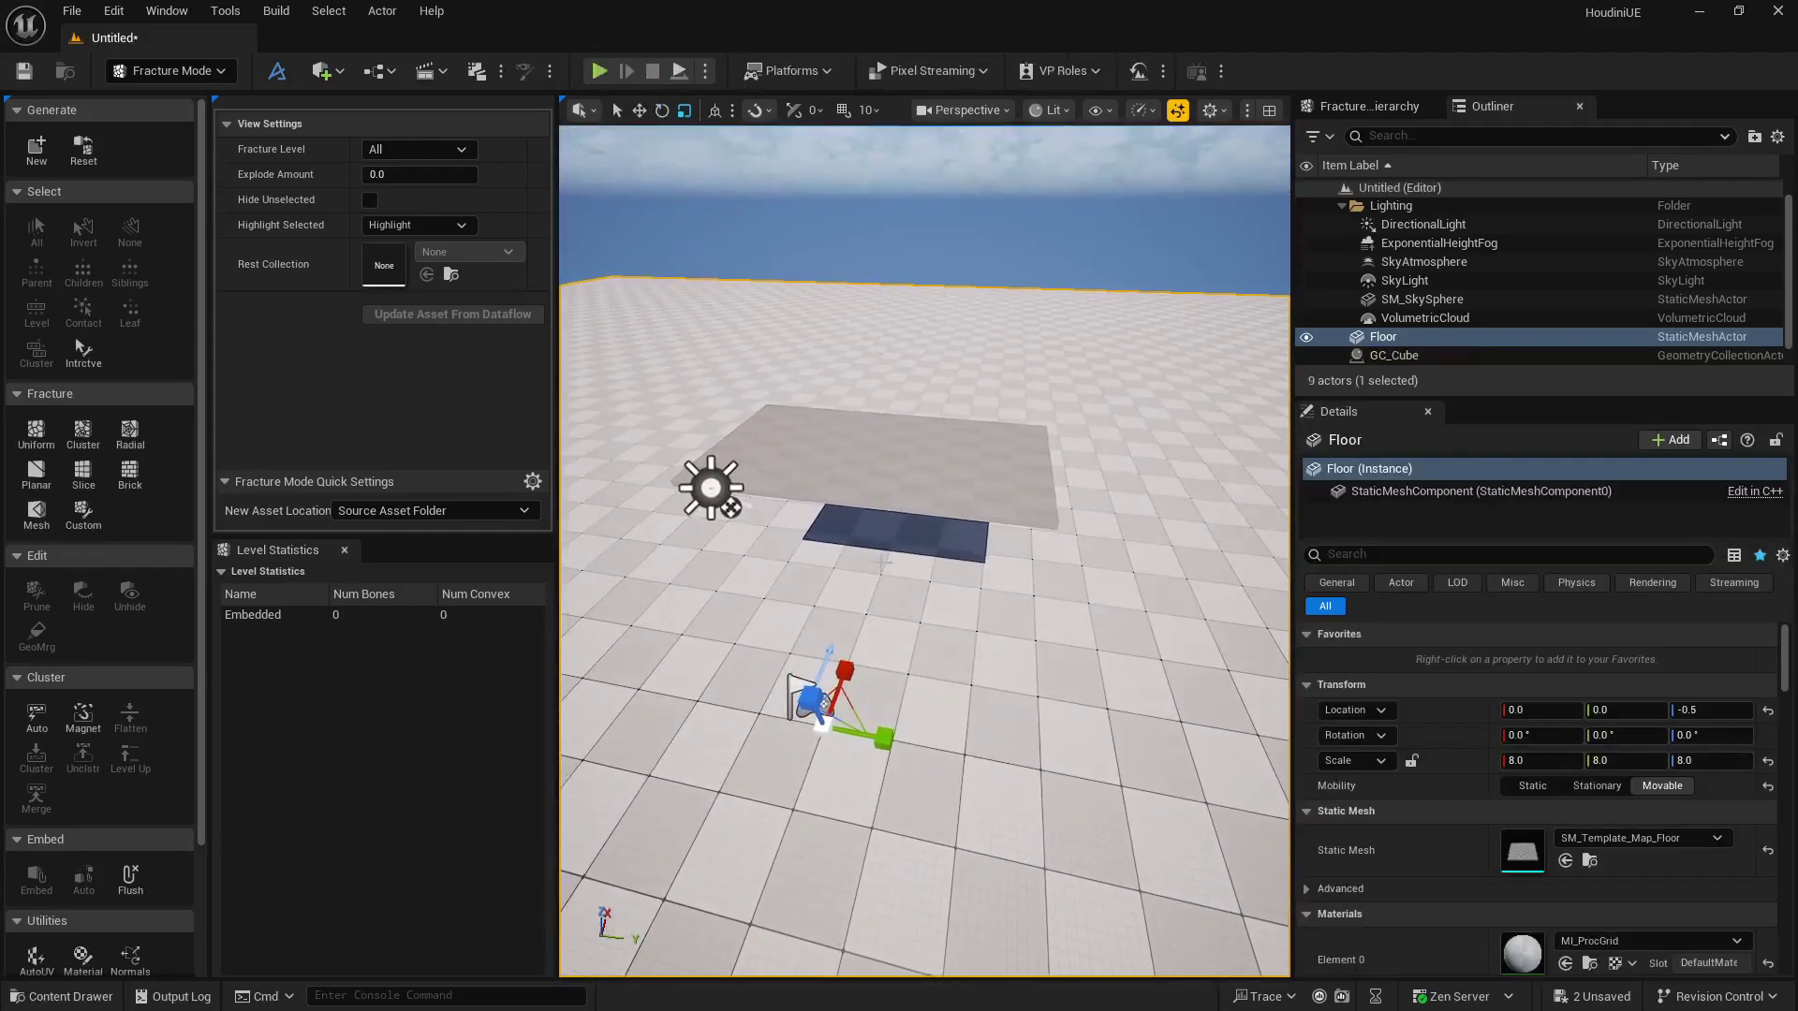
click(319, 75)
mouse_move(435, 308)
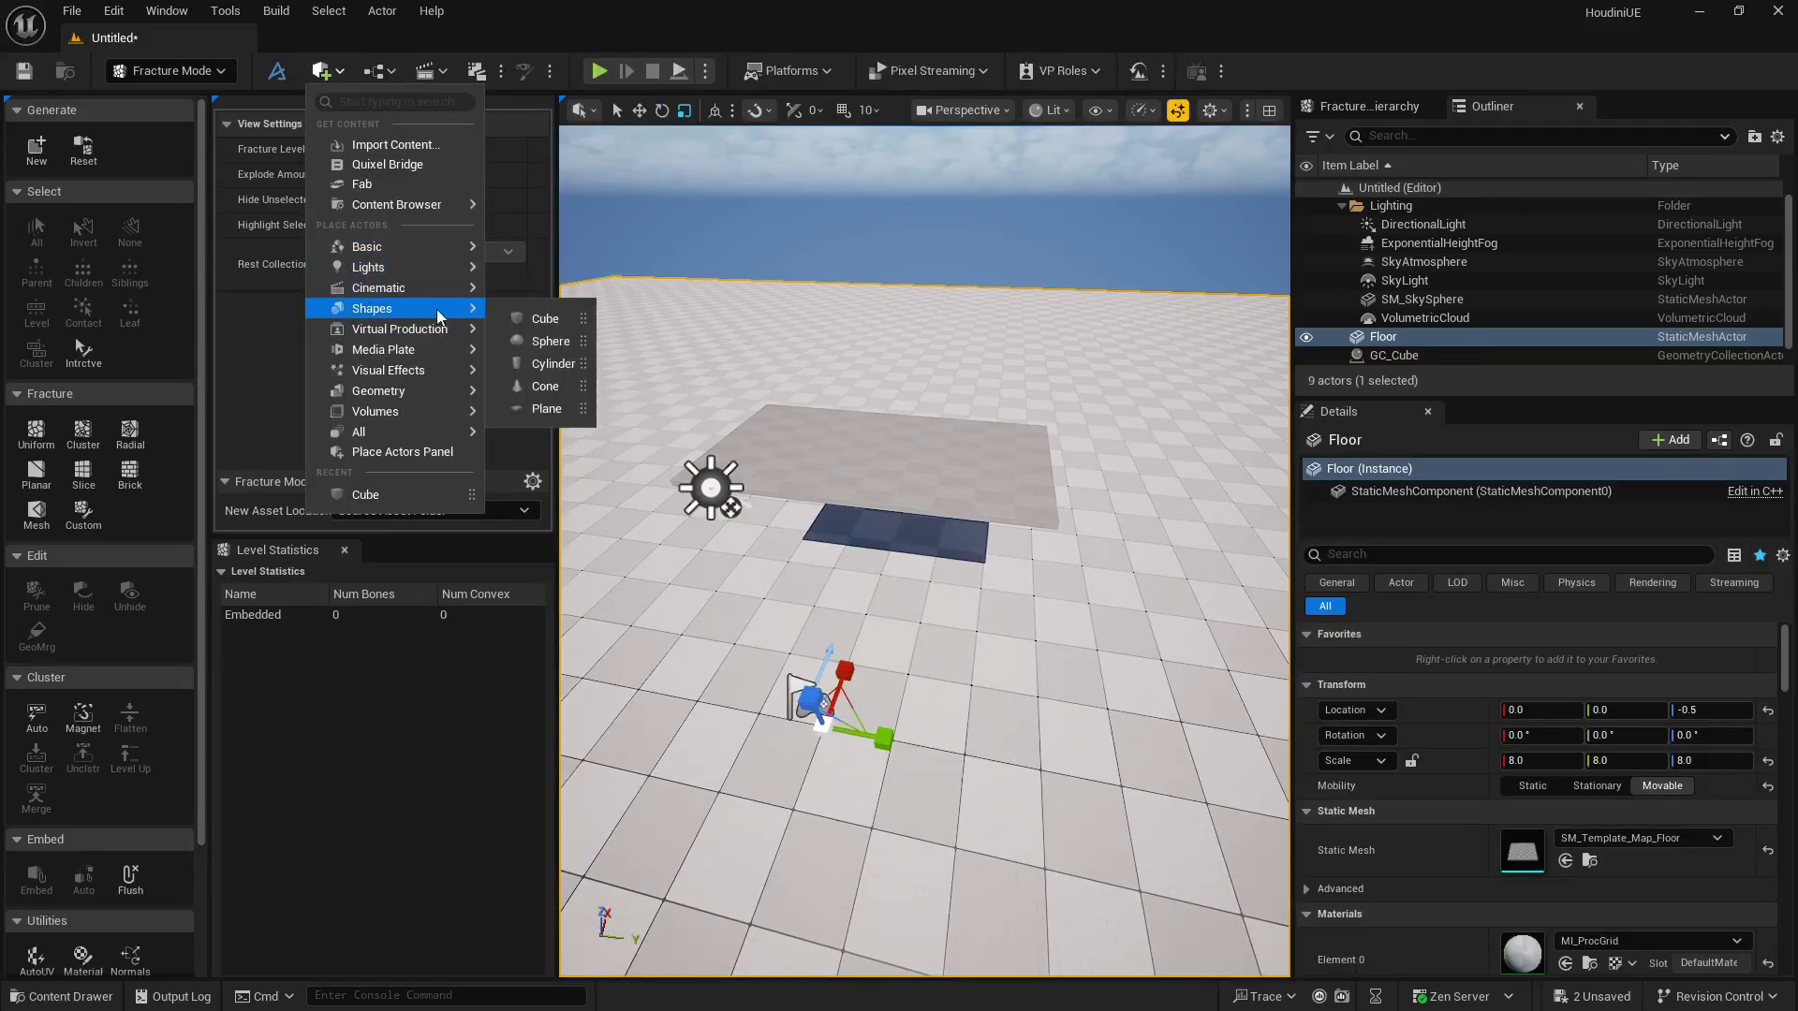
click(545, 341)
right_drag(977, 633, 977, 633)
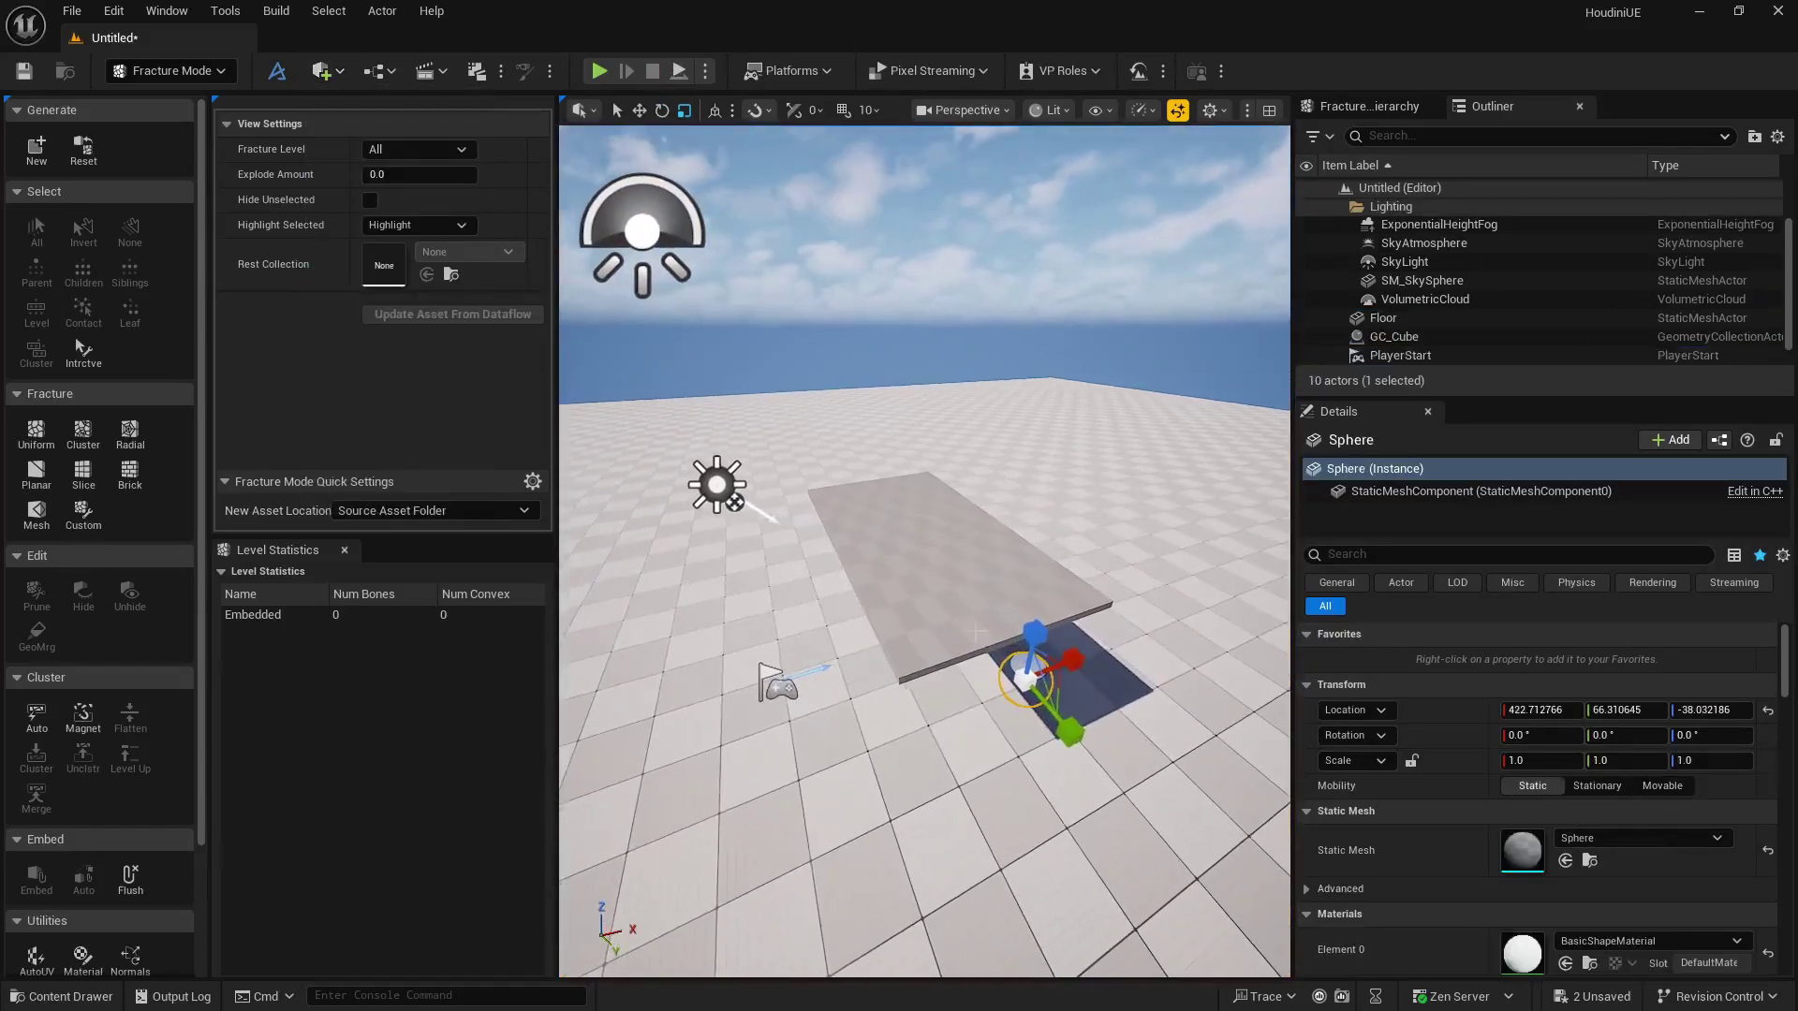
Move the sphere beneath the slab to about X 237, Z 160, and scale it uniformly to about 1.48.
key(w)
drag(1056, 661, 965, 695)
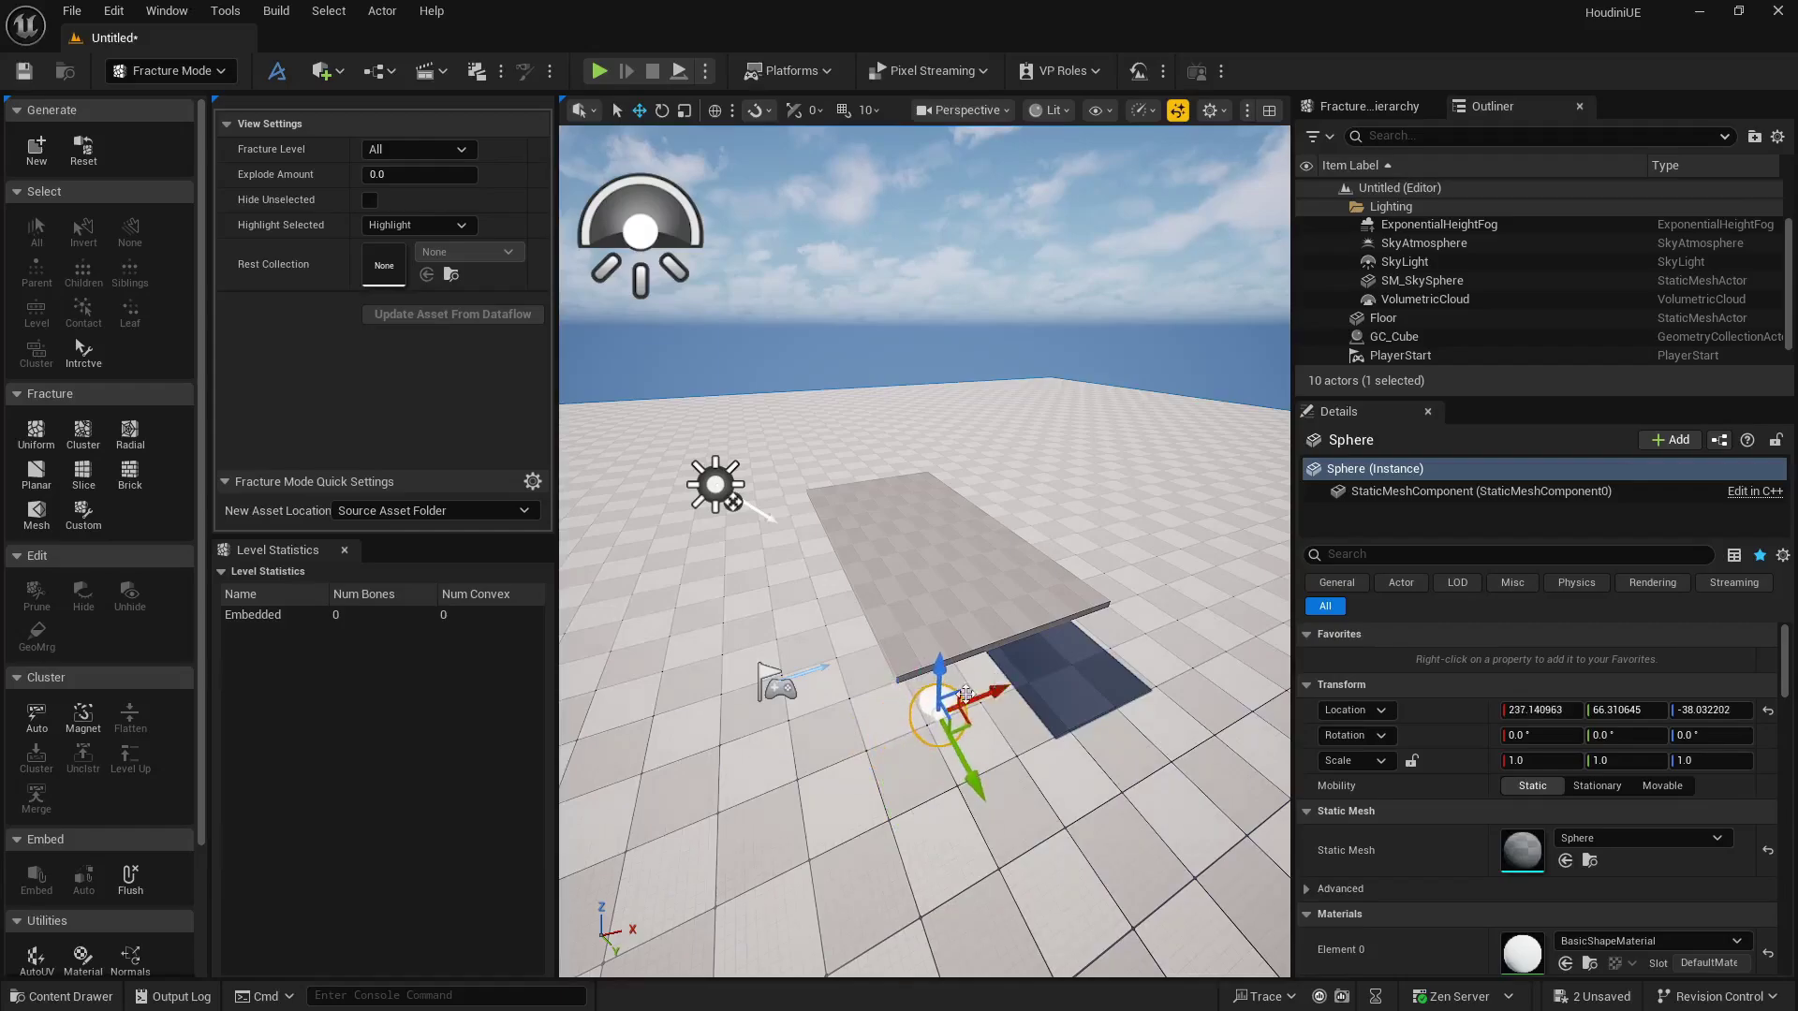
right_drag(966, 695, 966, 694)
drag(963, 674, 933, 559)
right_drag(934, 559, 934, 559)
key(r)
drag(887, 629, 899, 609)
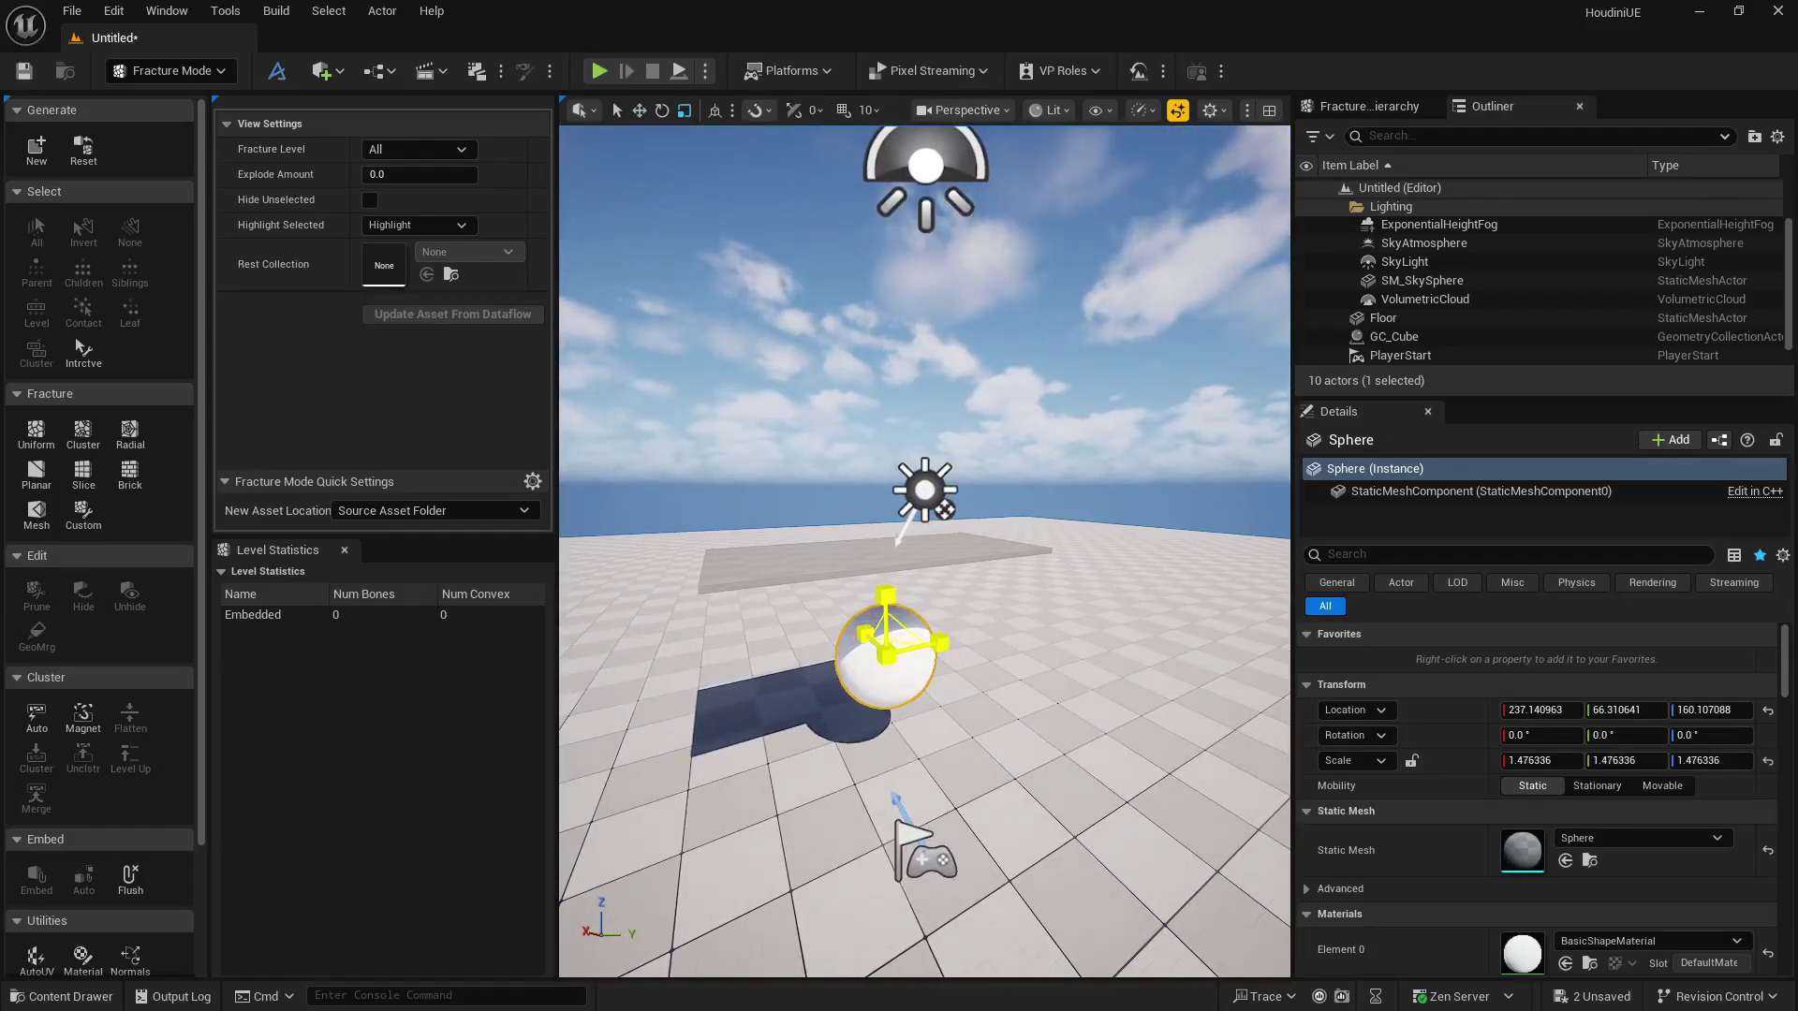
click(1058, 530)
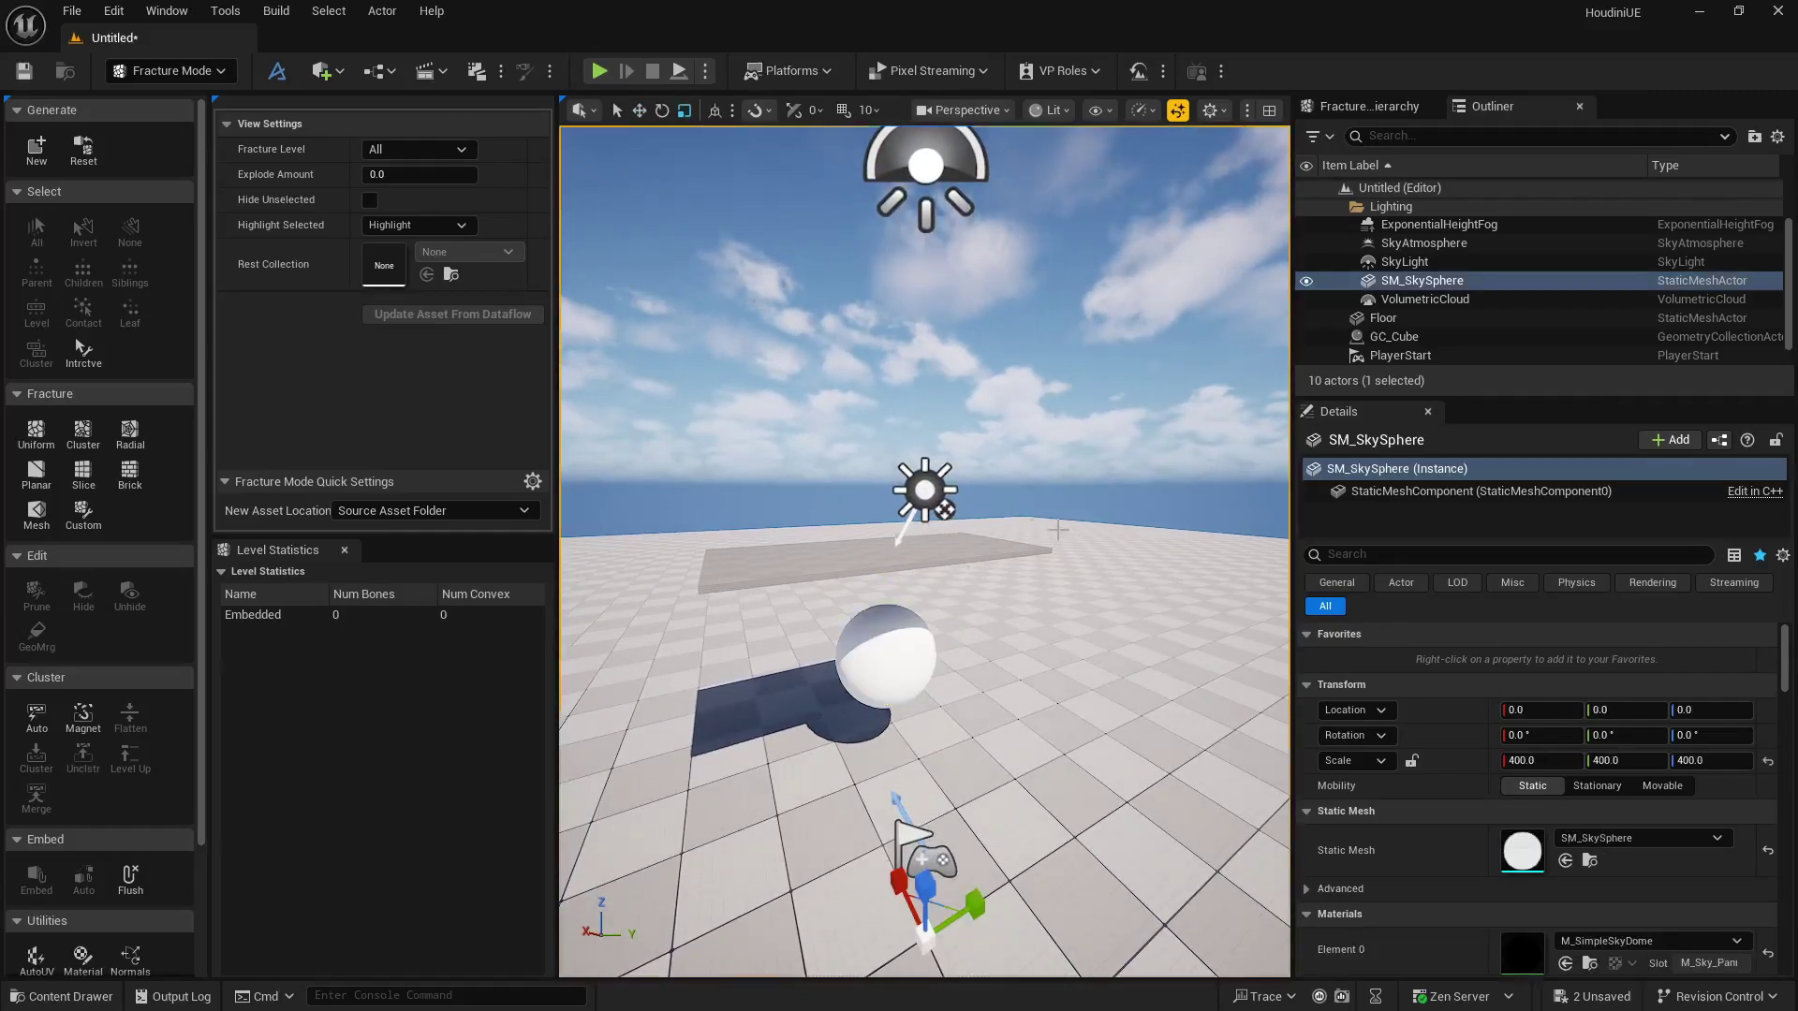
Simulate the slab's fall onto the sphere twice, inspect the broken pieces around the sphere, and stop each simulation.
click(677, 71)
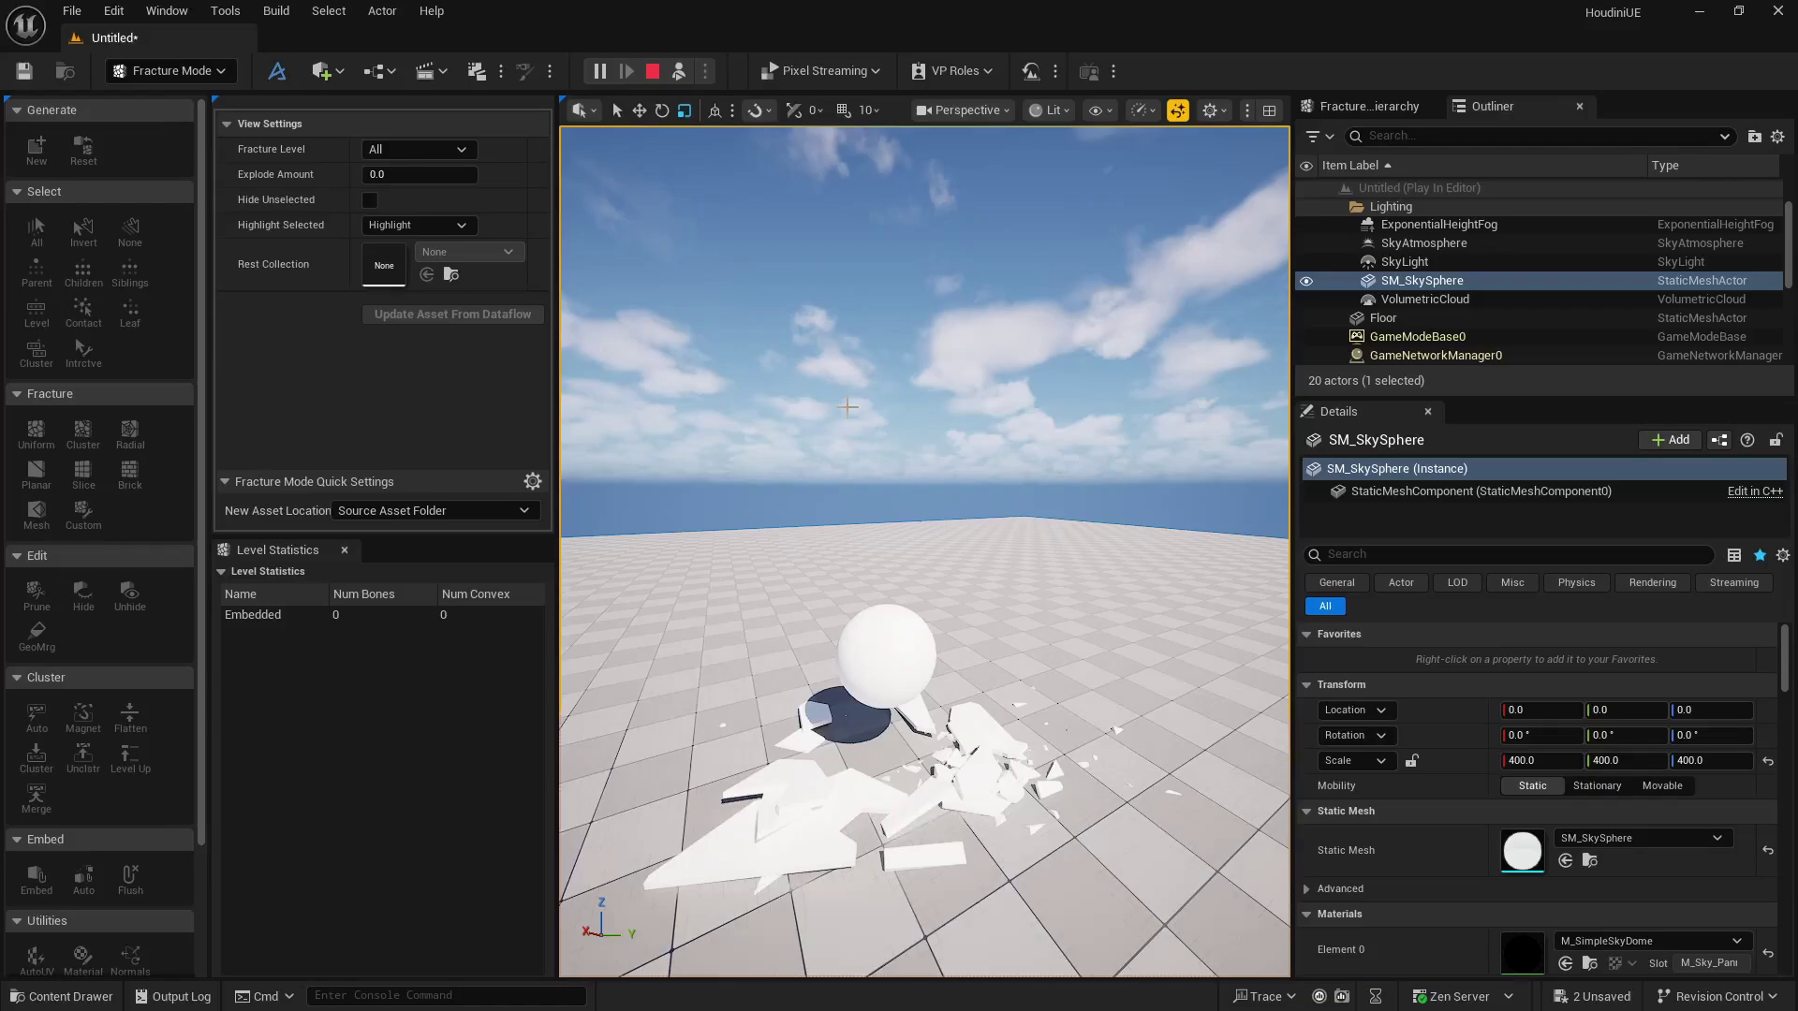
click(1092, 646)
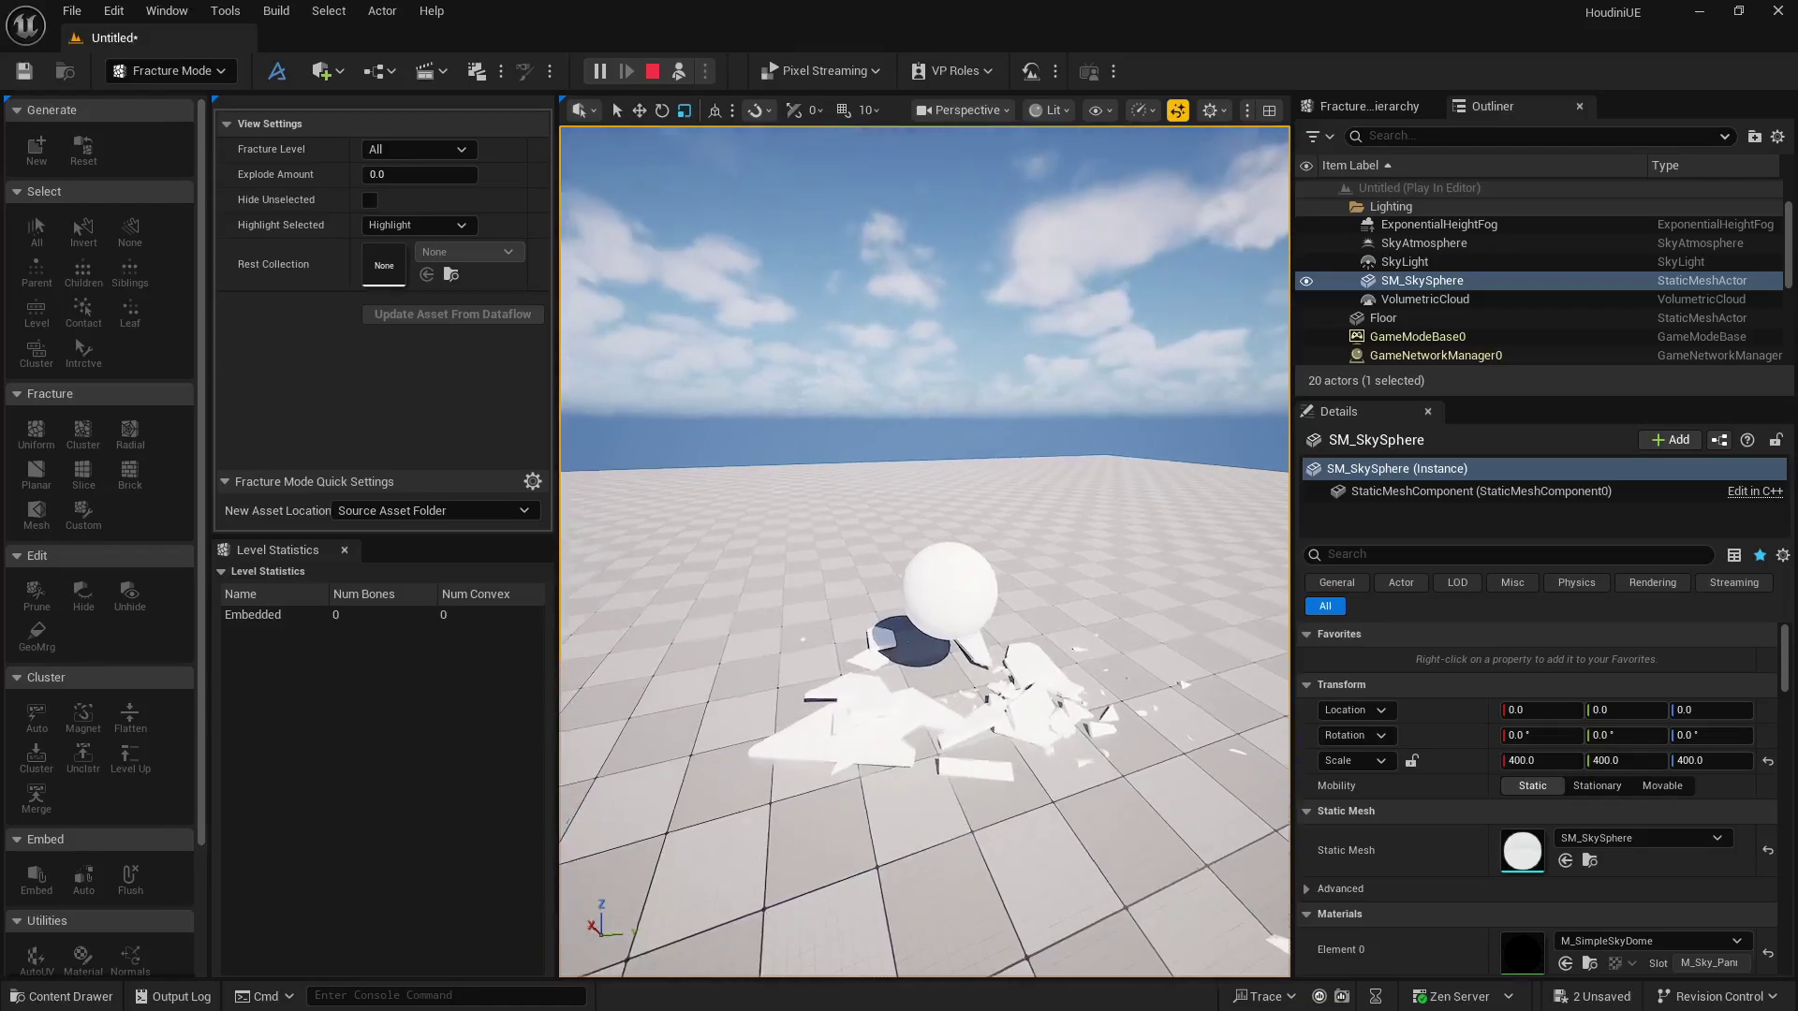
key(w)
key(d)
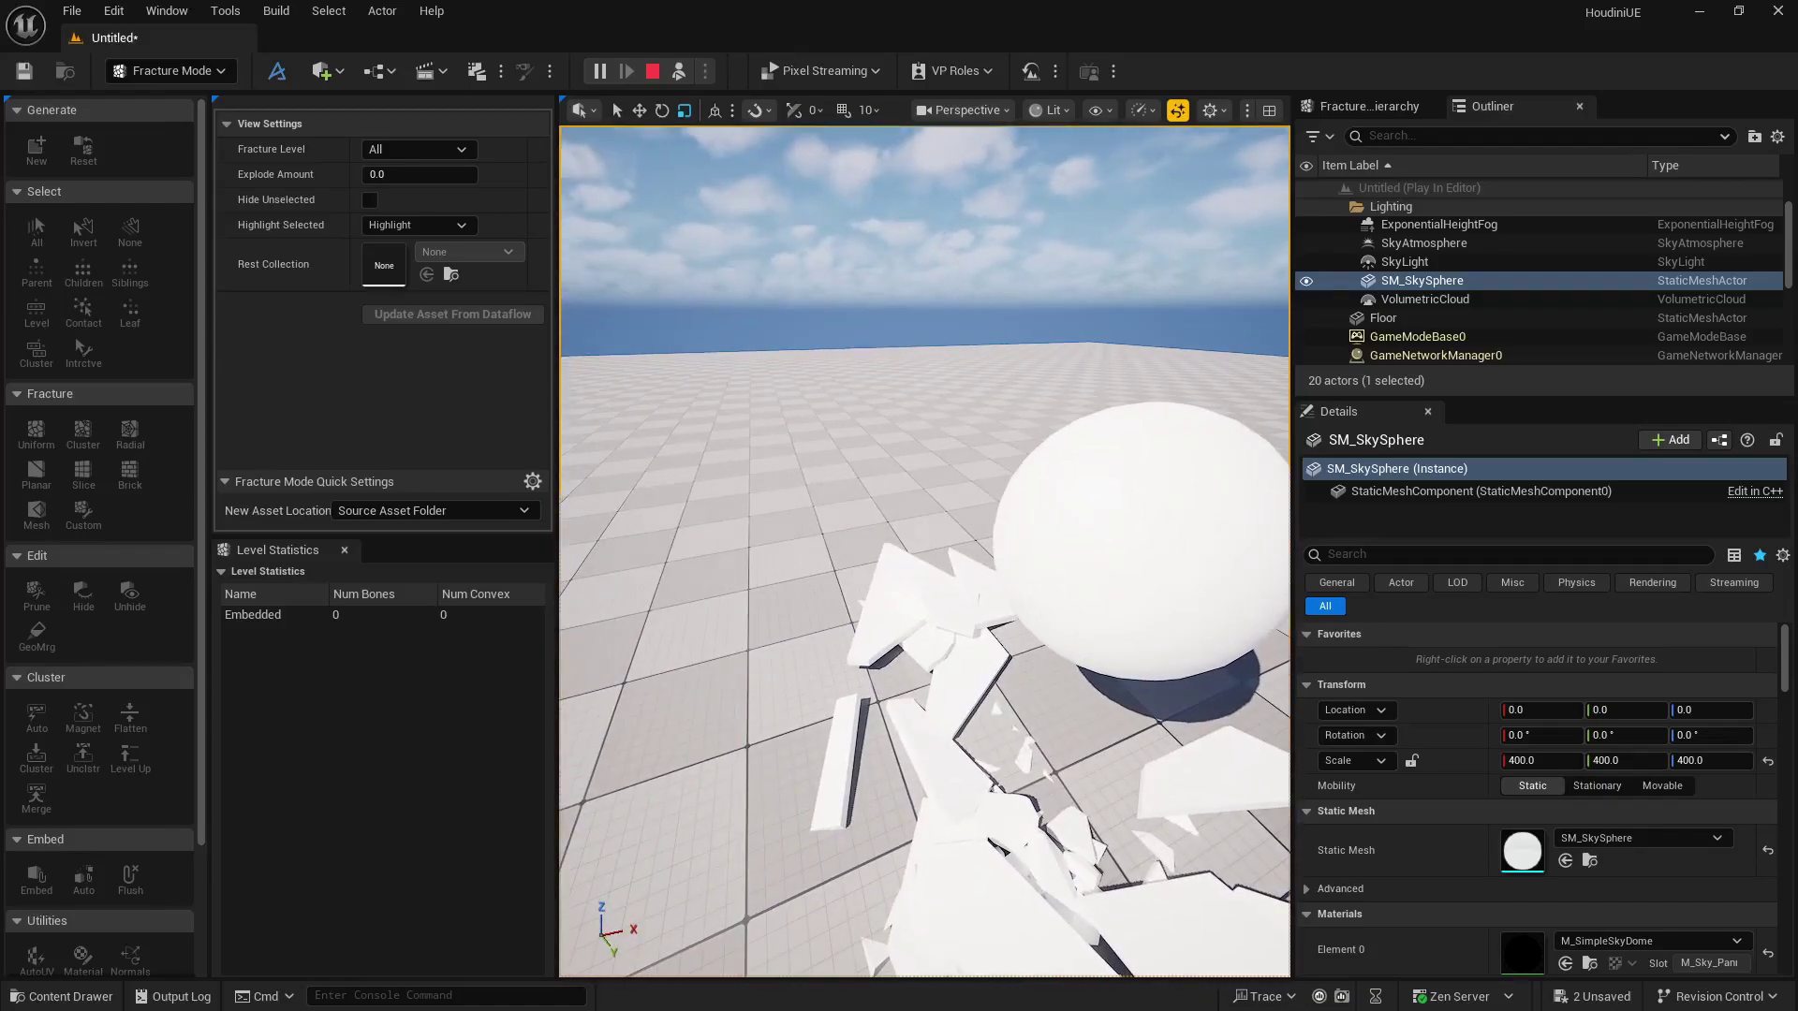
key(a)
key(s)
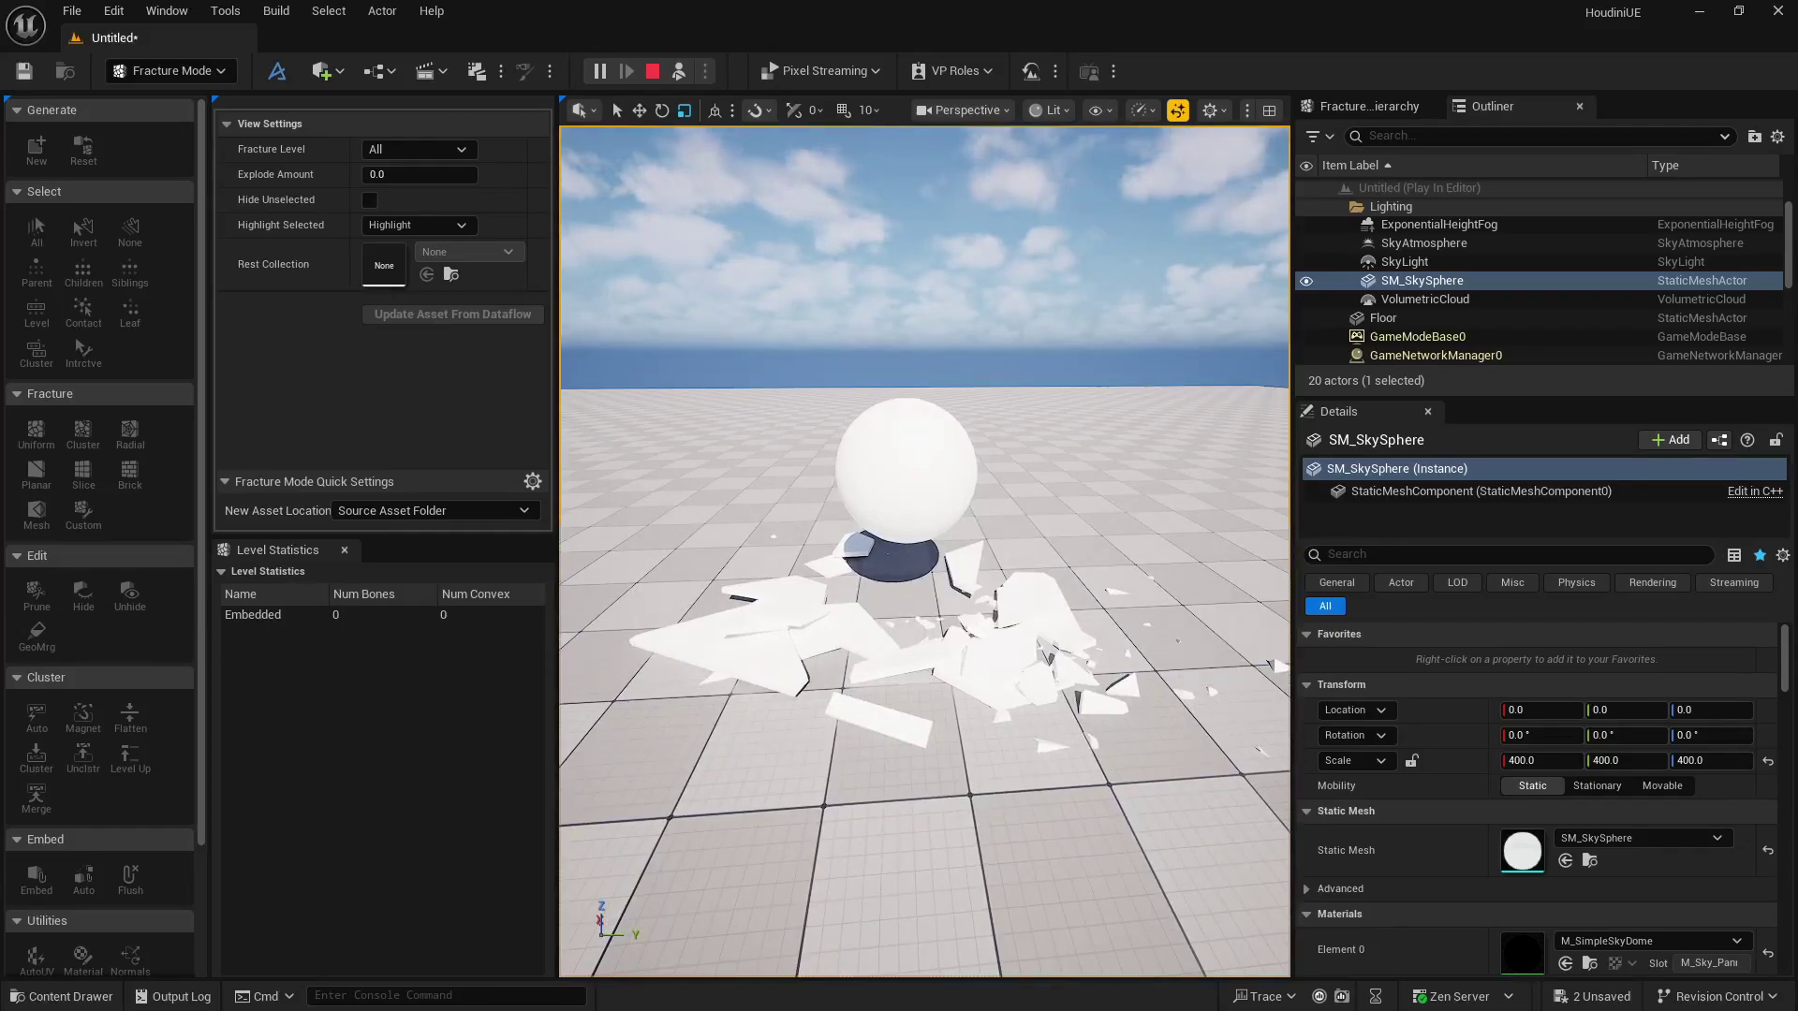
click(653, 72)
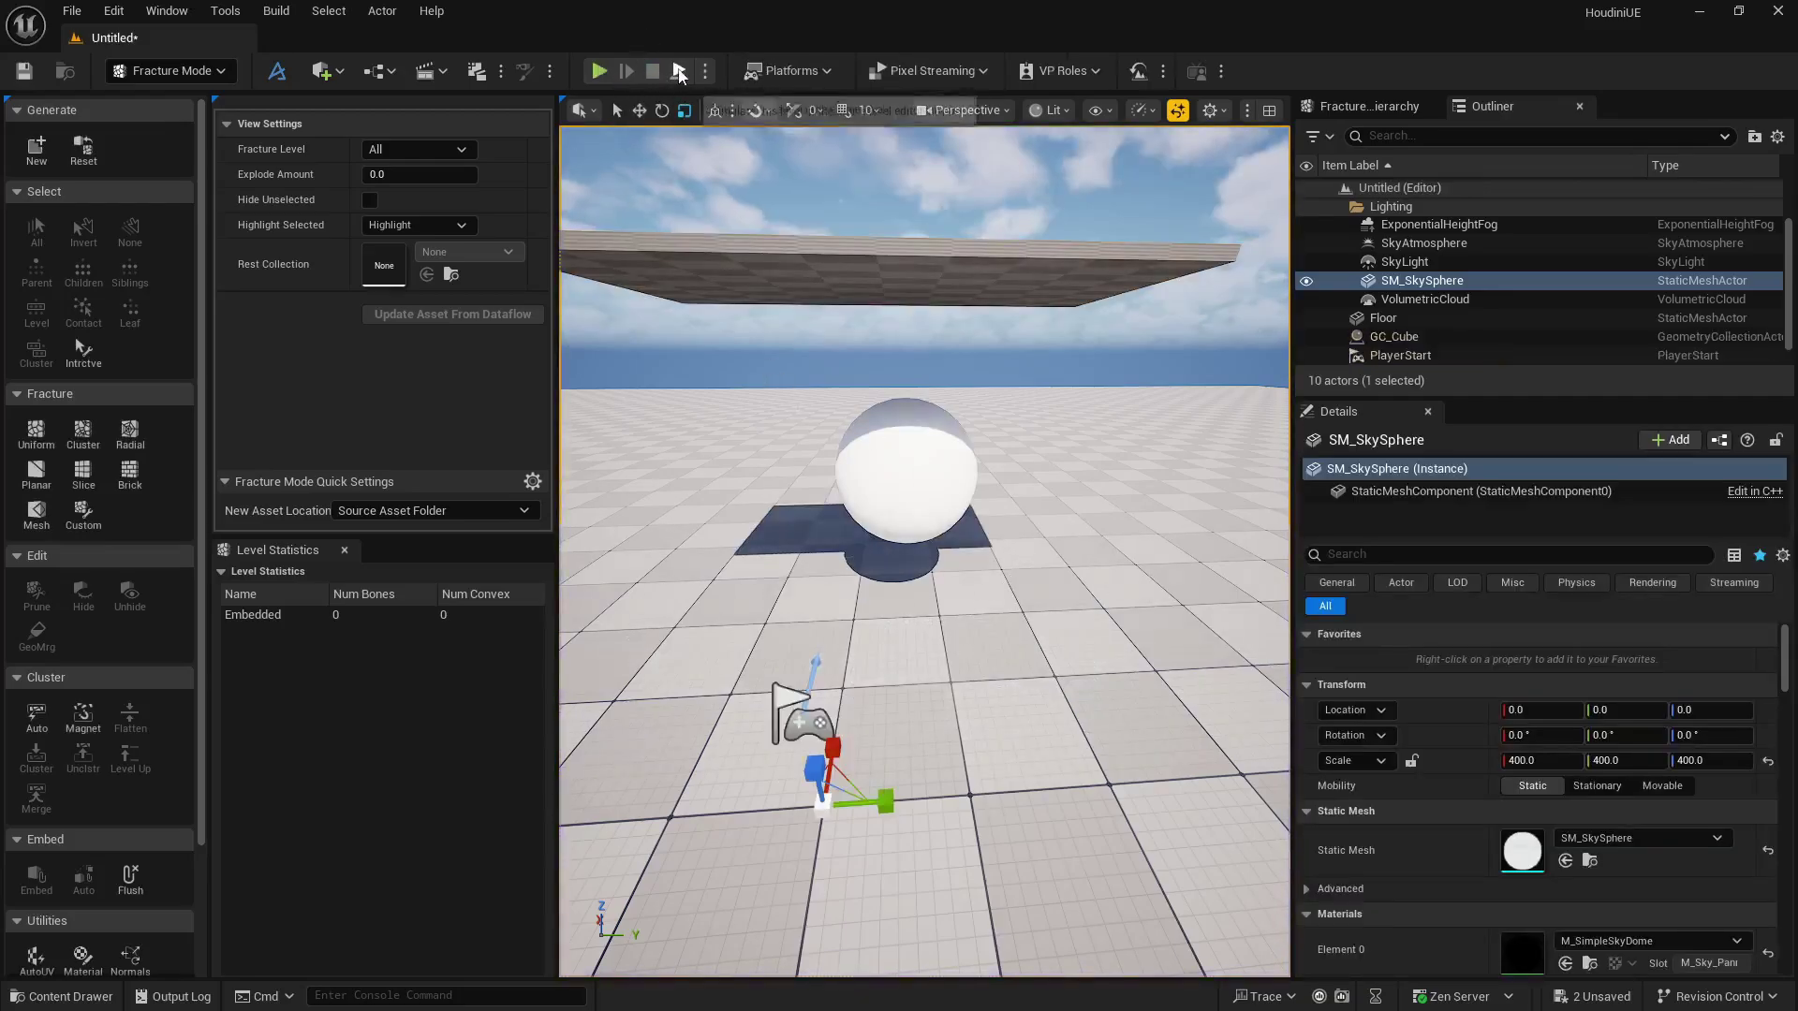
click(680, 72)
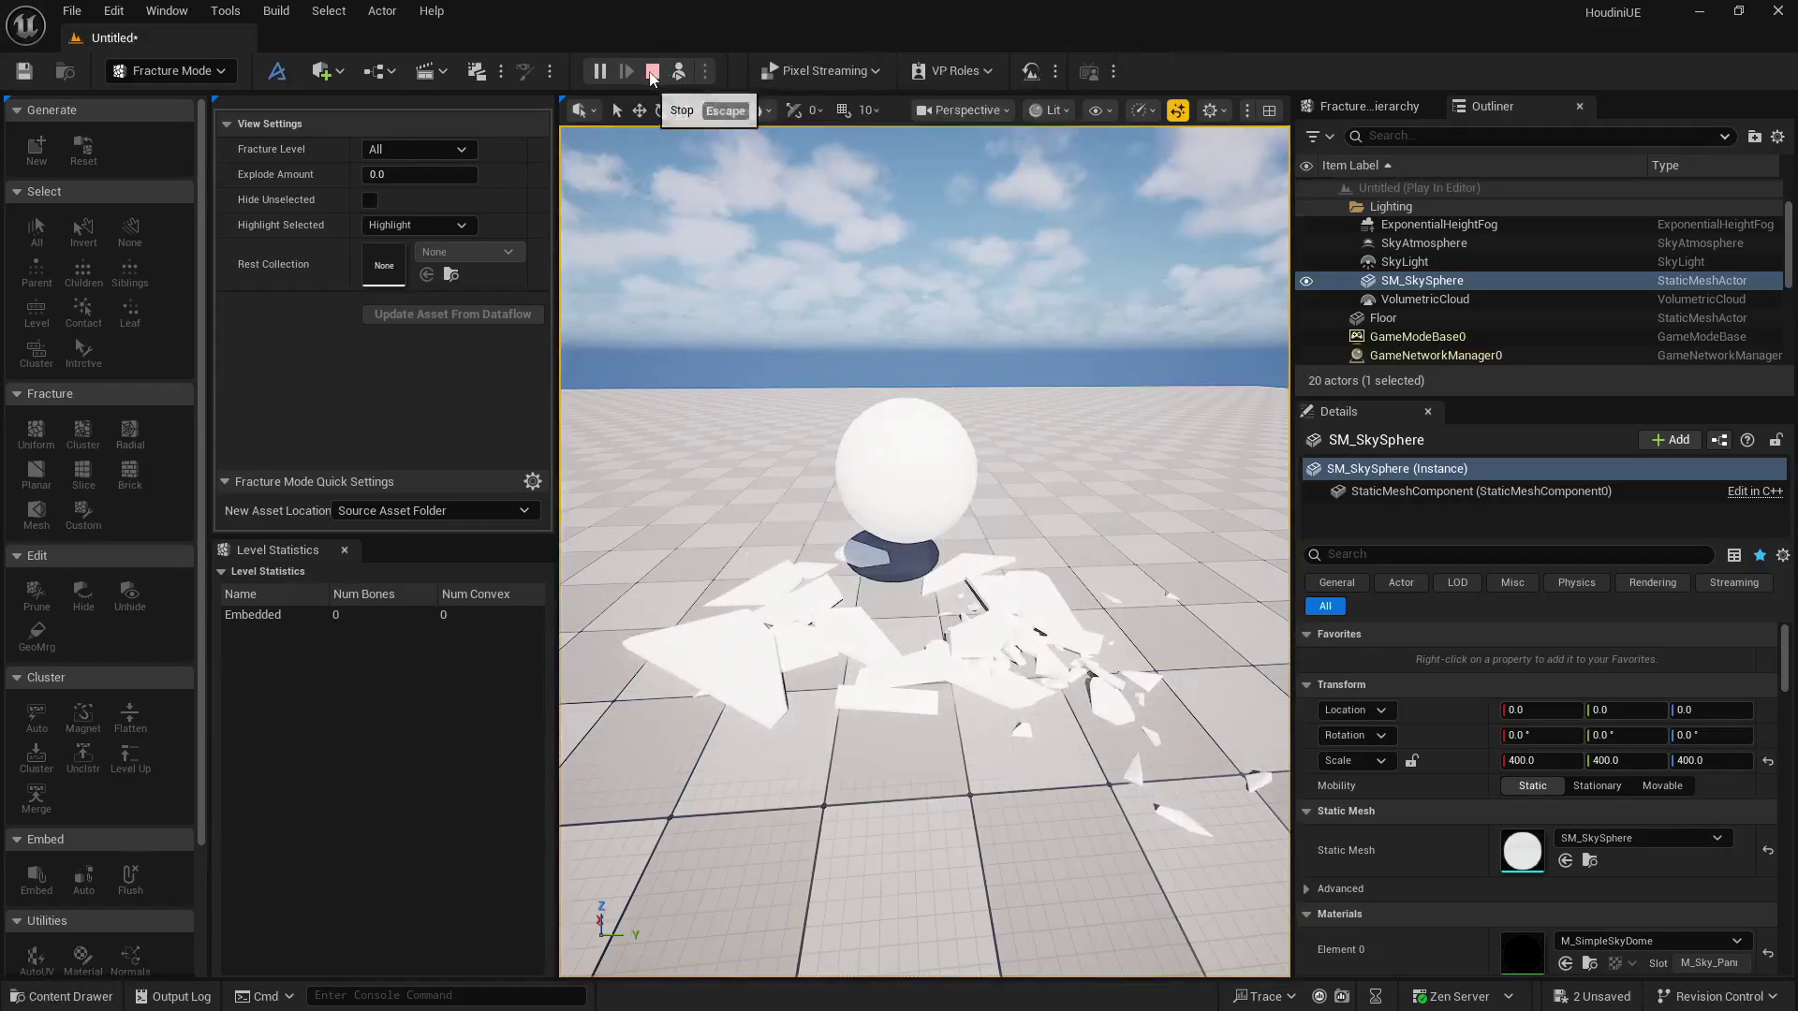
click(653, 72)
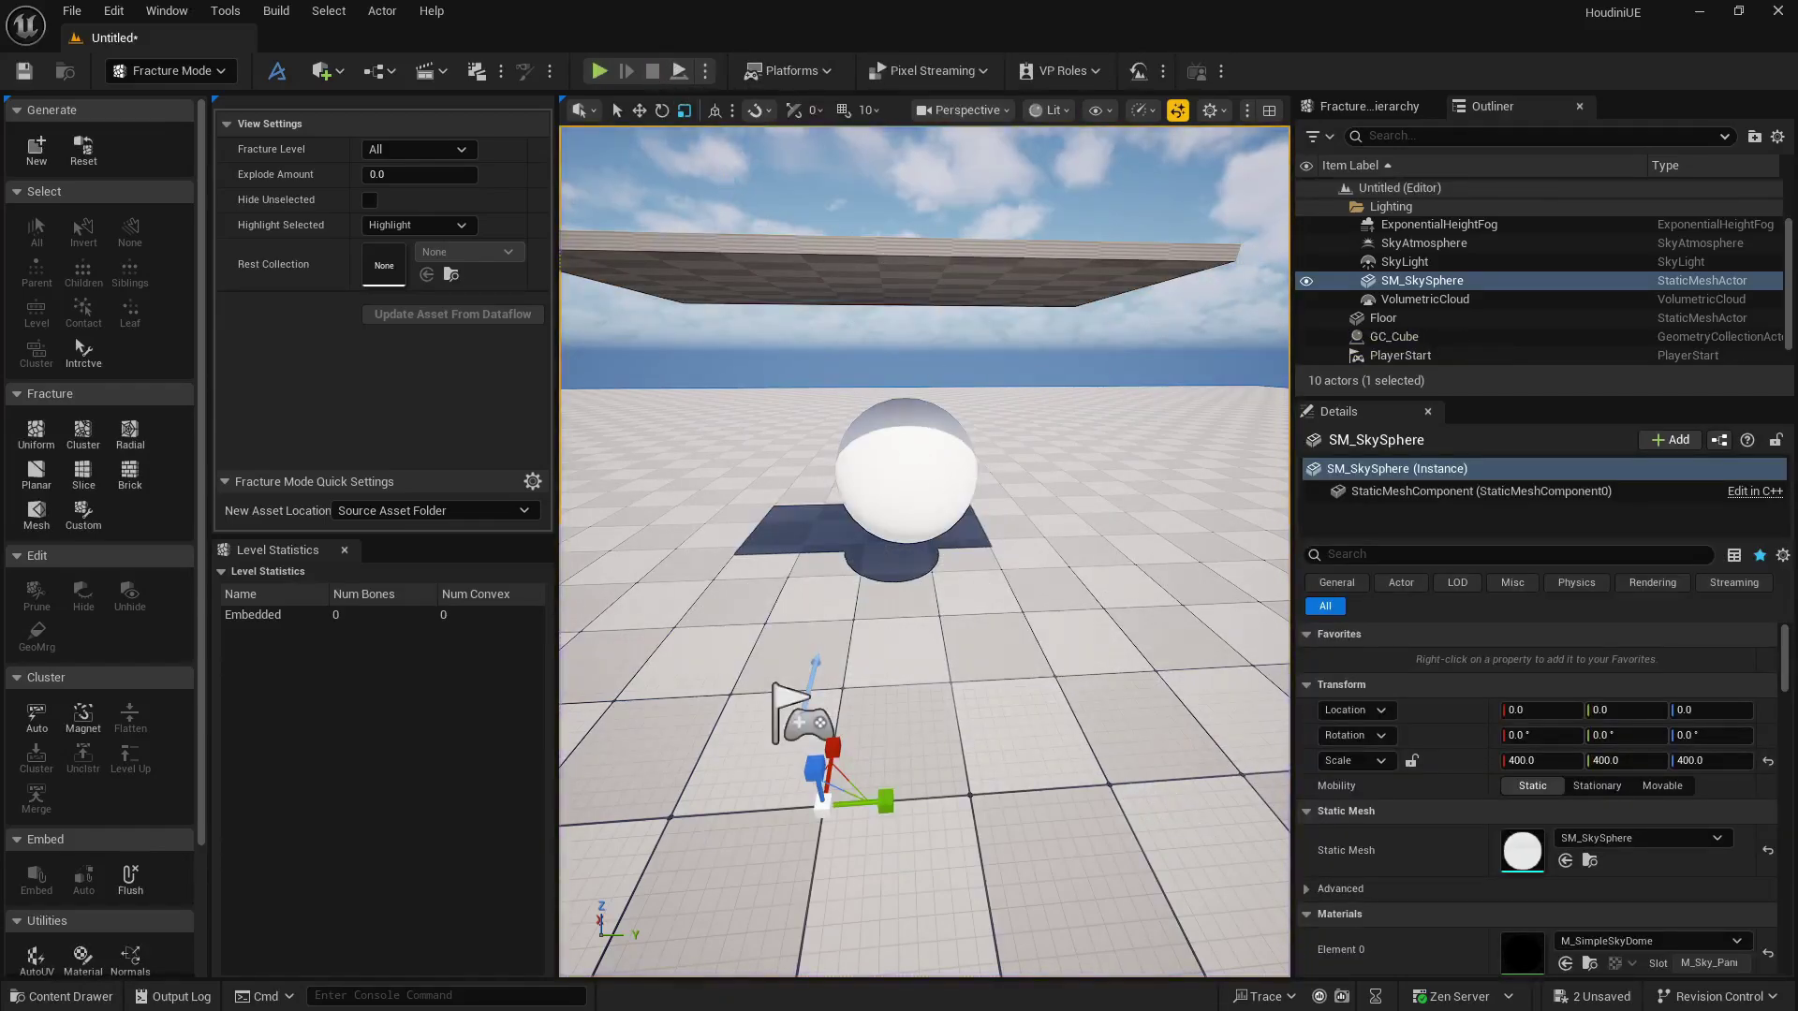
Add the Starter Content pack to the project.
click(974, 470)
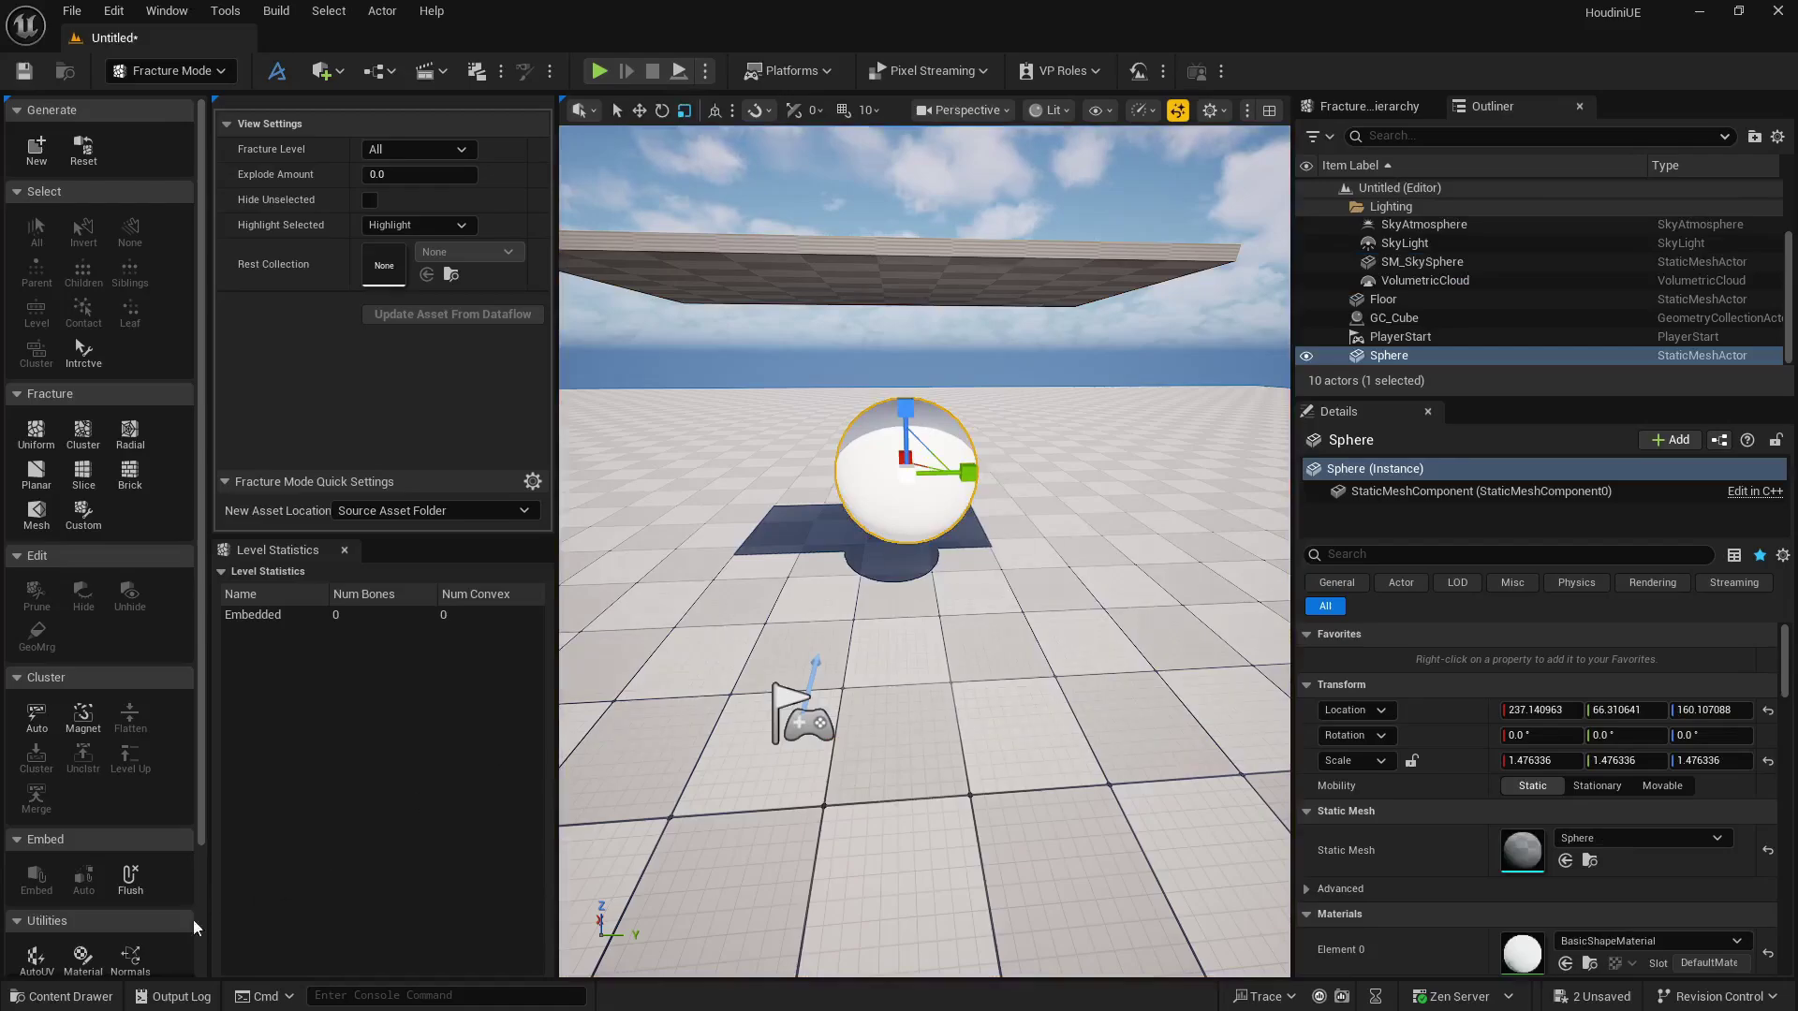
click(83, 995)
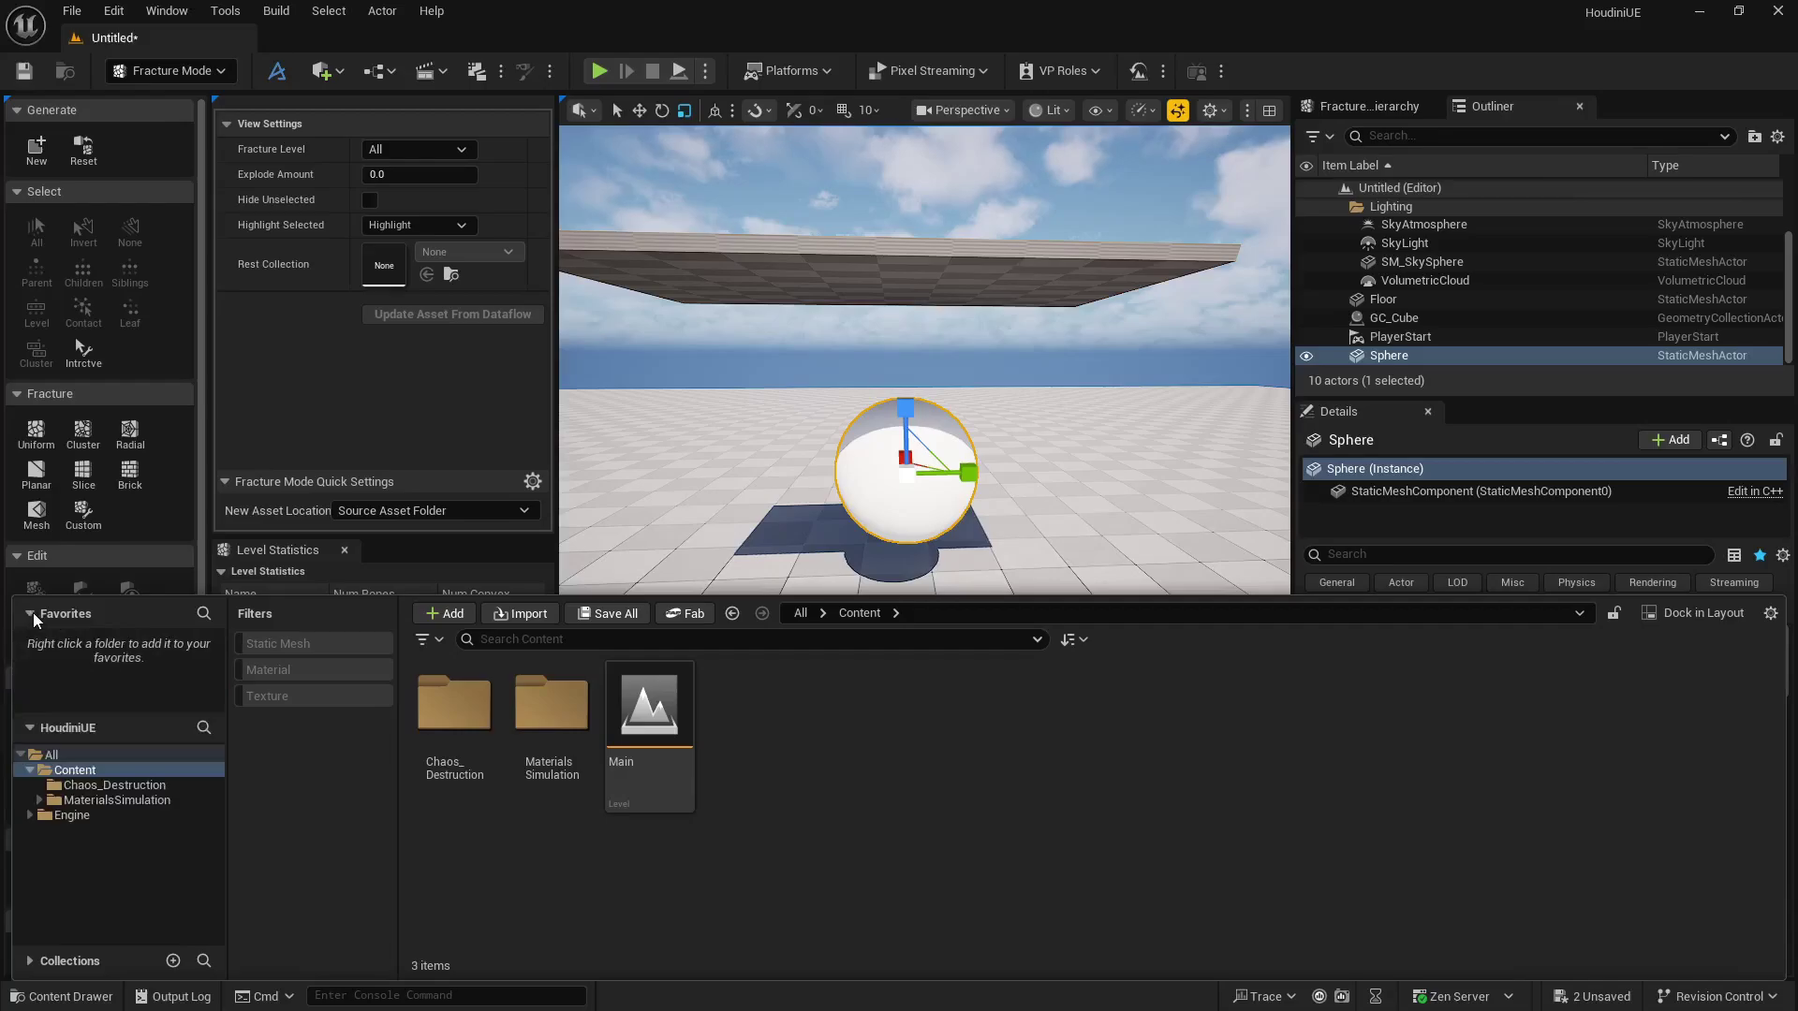
click(445, 613)
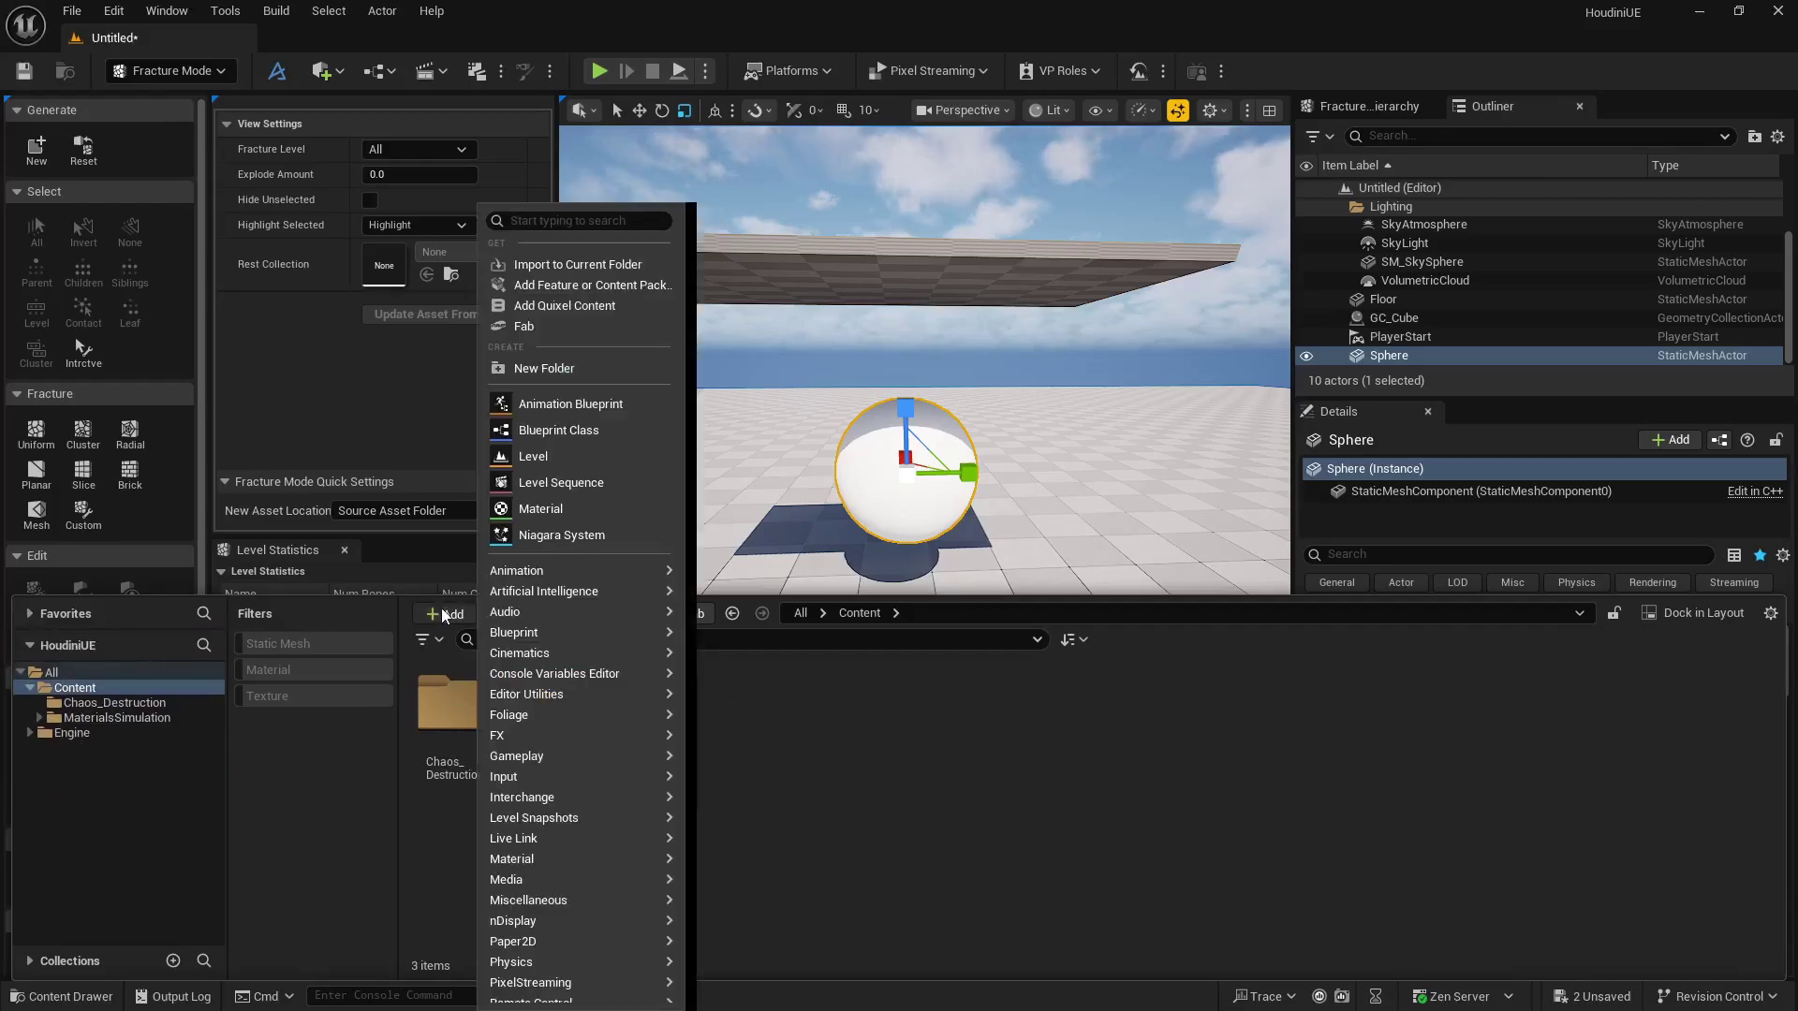
click(546, 286)
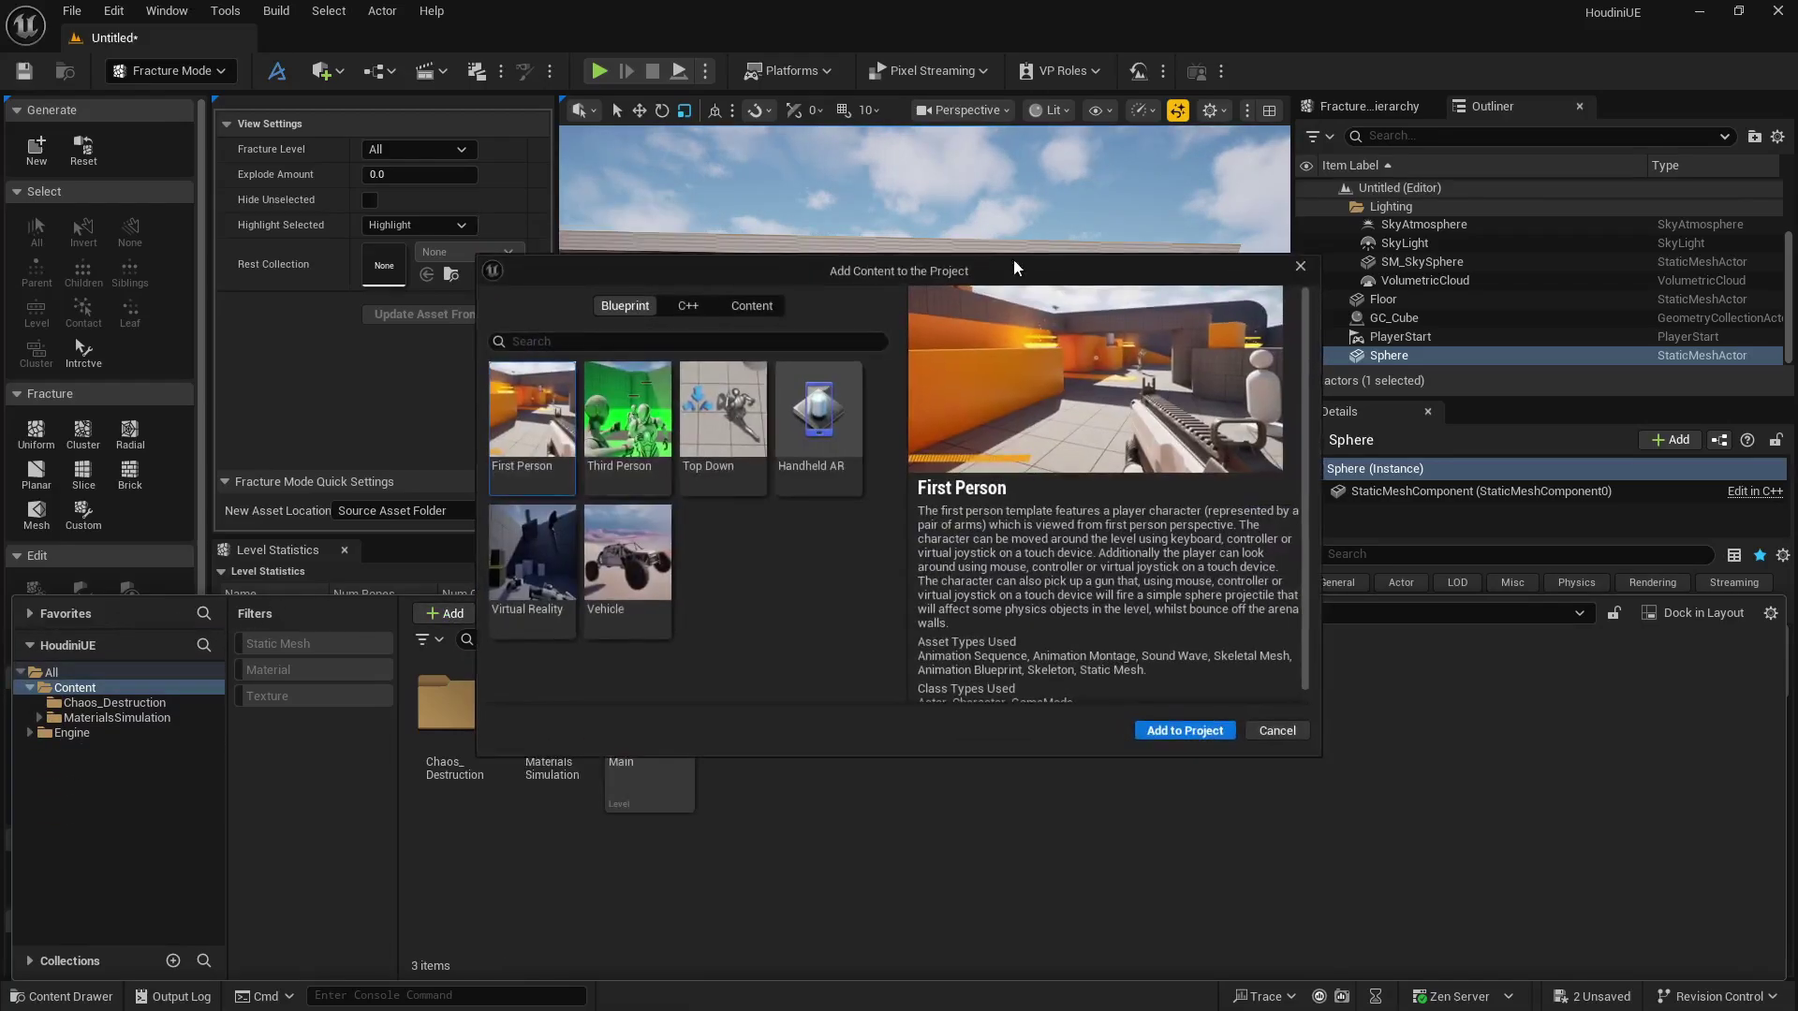
click(752, 305)
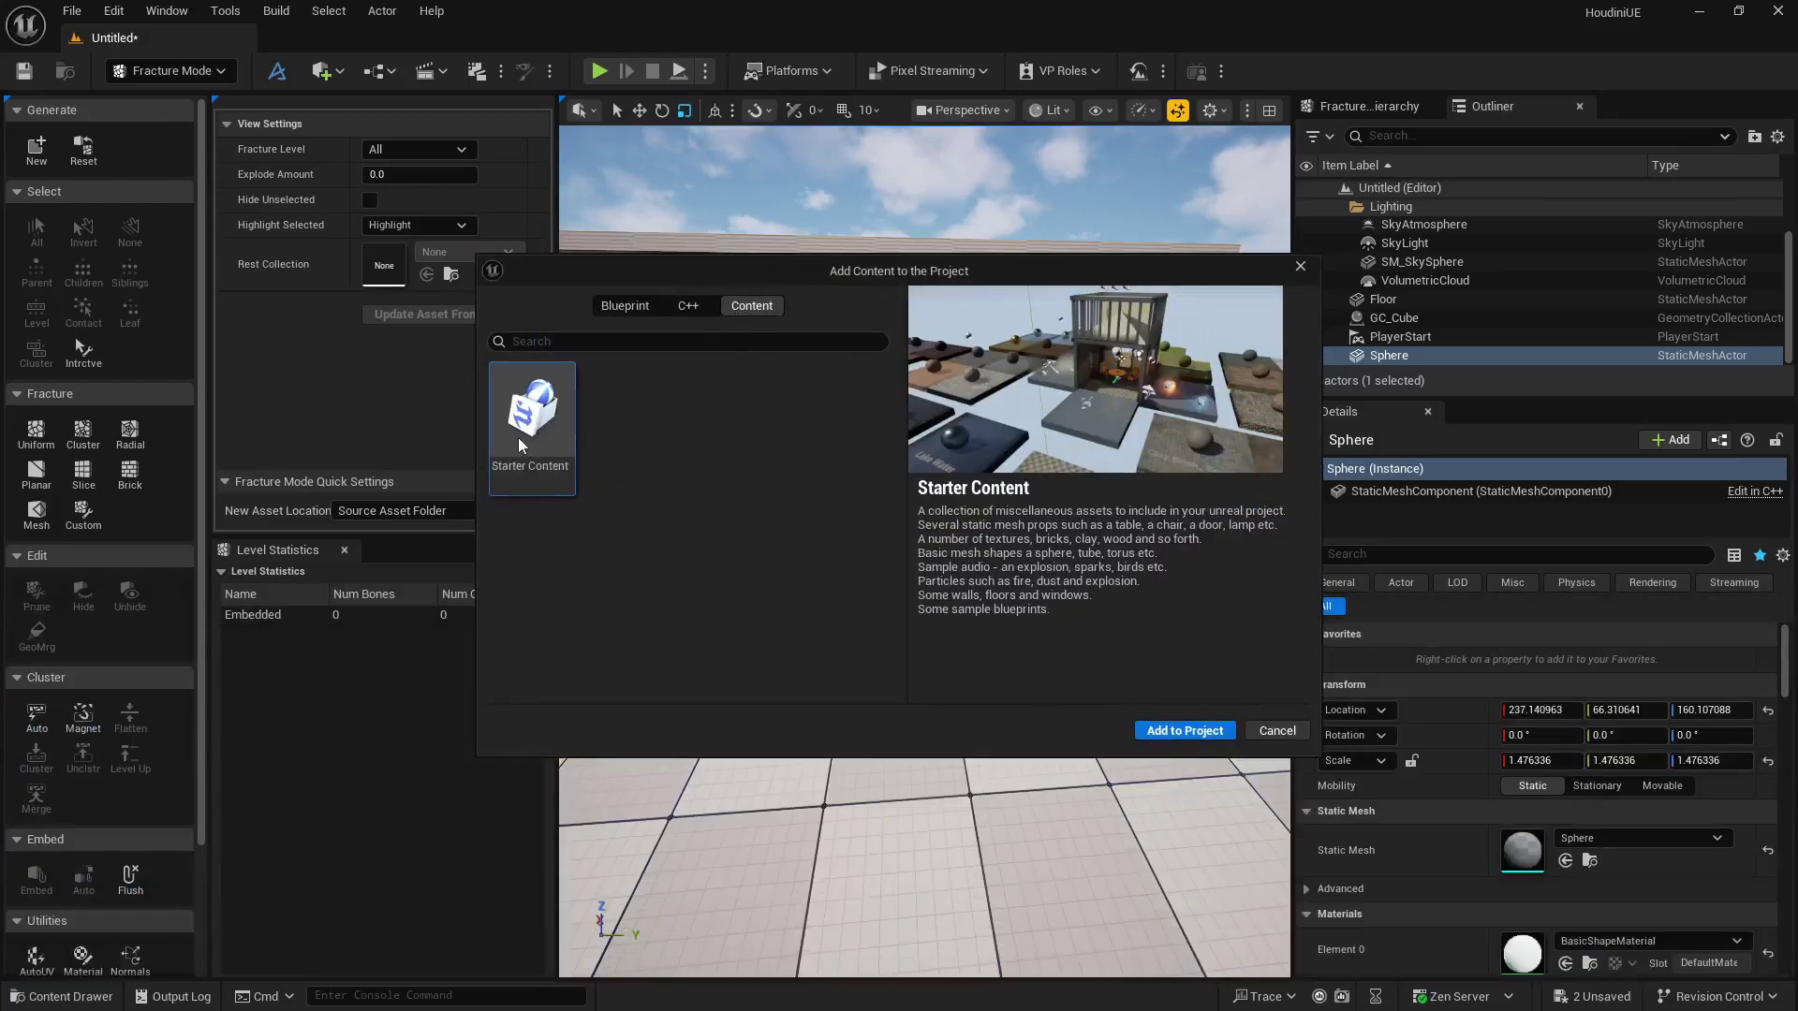
click(1183, 731)
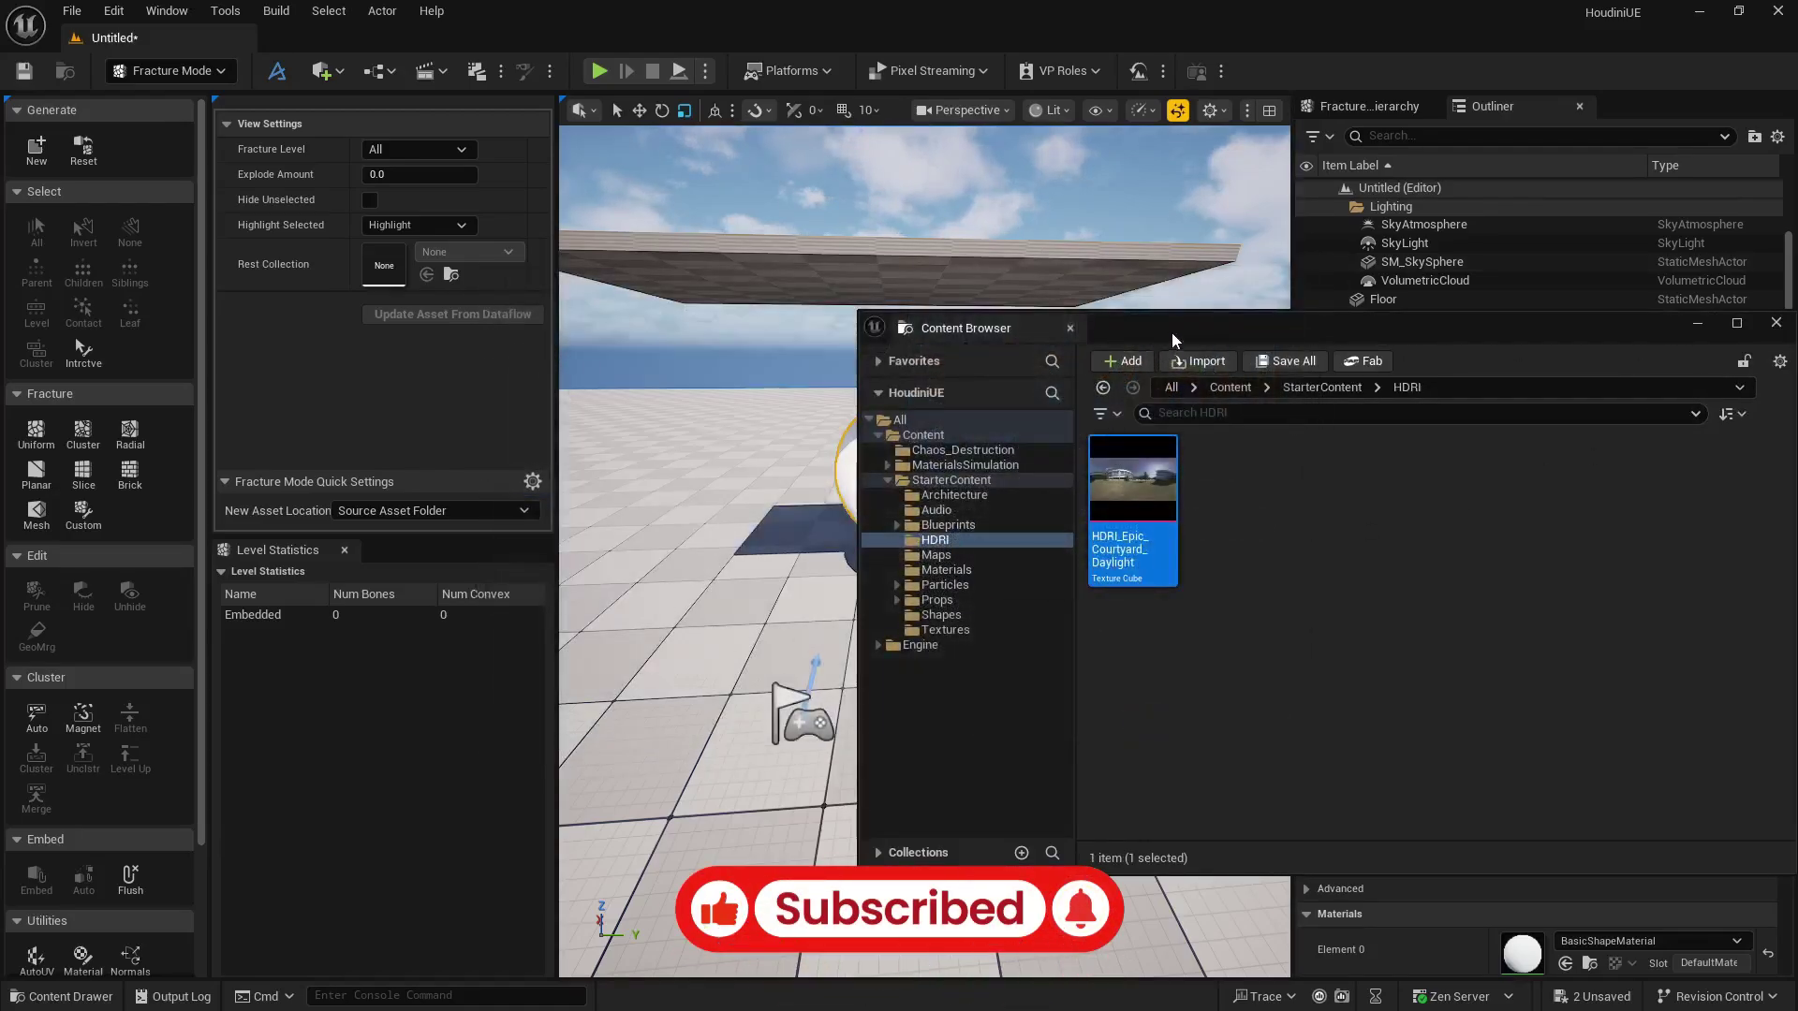
Apply the M_Concrete_Poured material from StarterContent's Materials folder to the sphere.
drag(1174, 335, 1323, 249)
click(1094, 483)
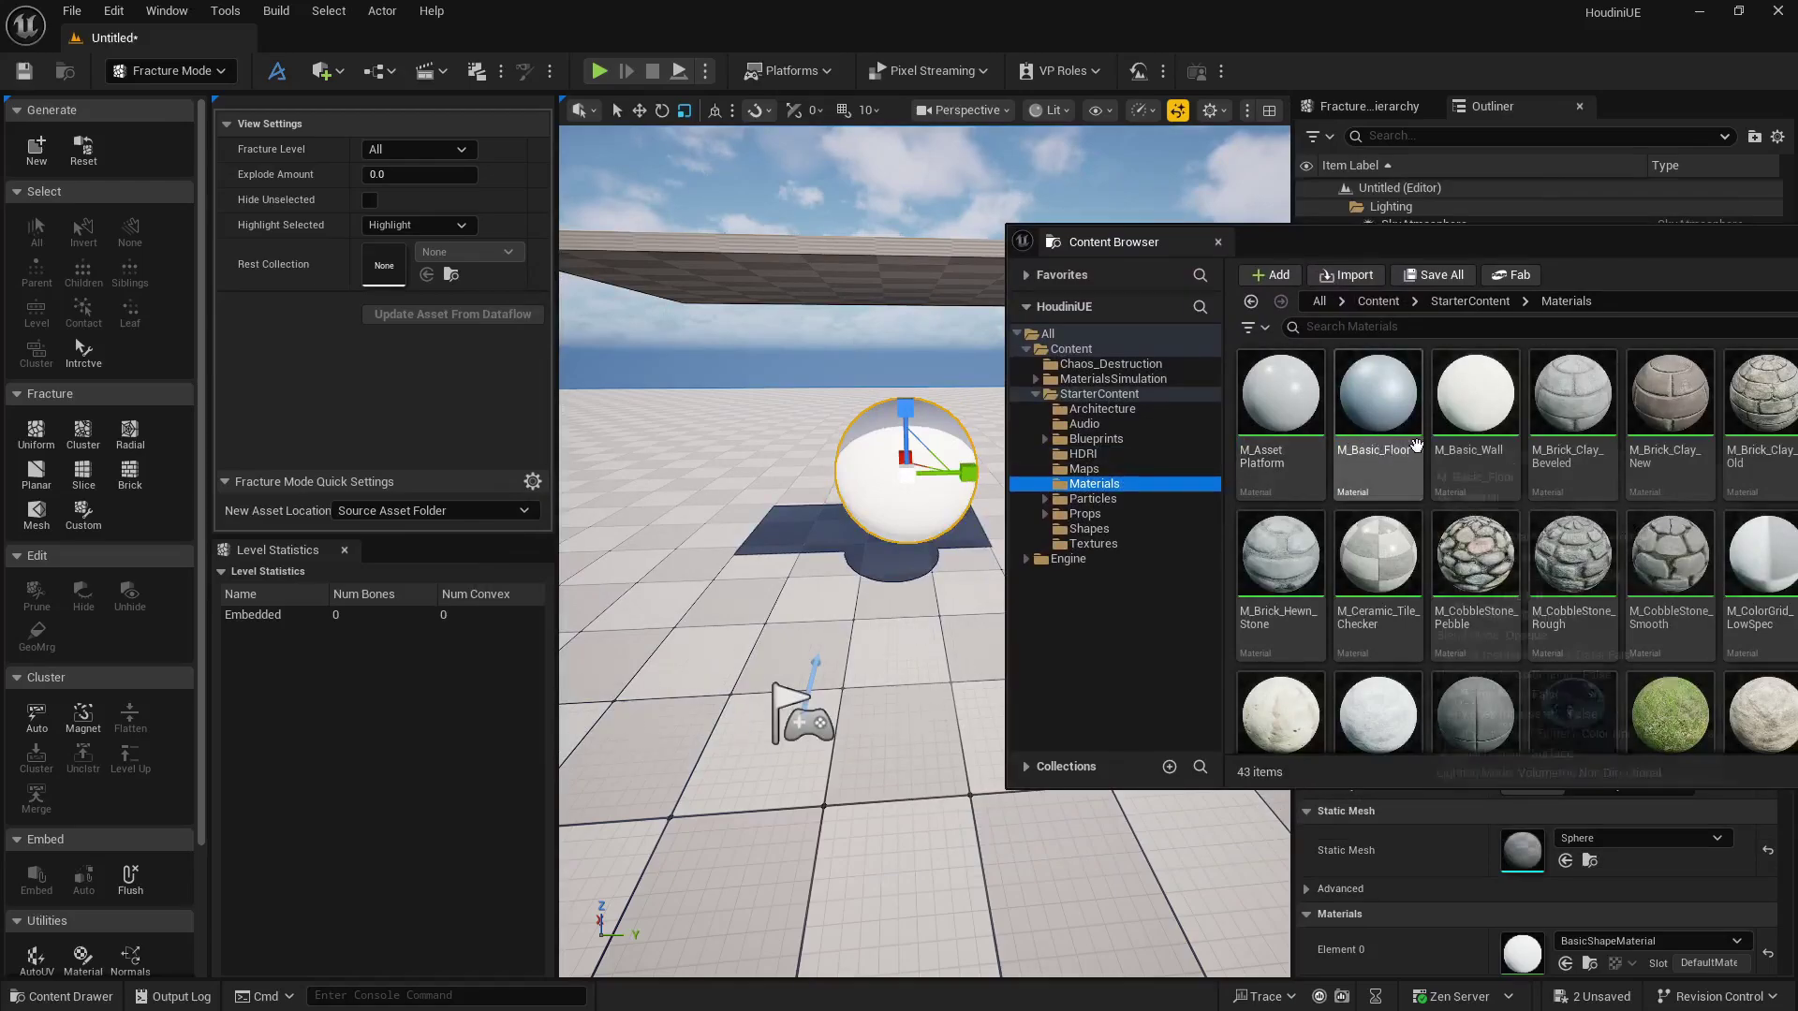
drag(1492, 248, 884, 542)
scroll(954, 735, down, 5)
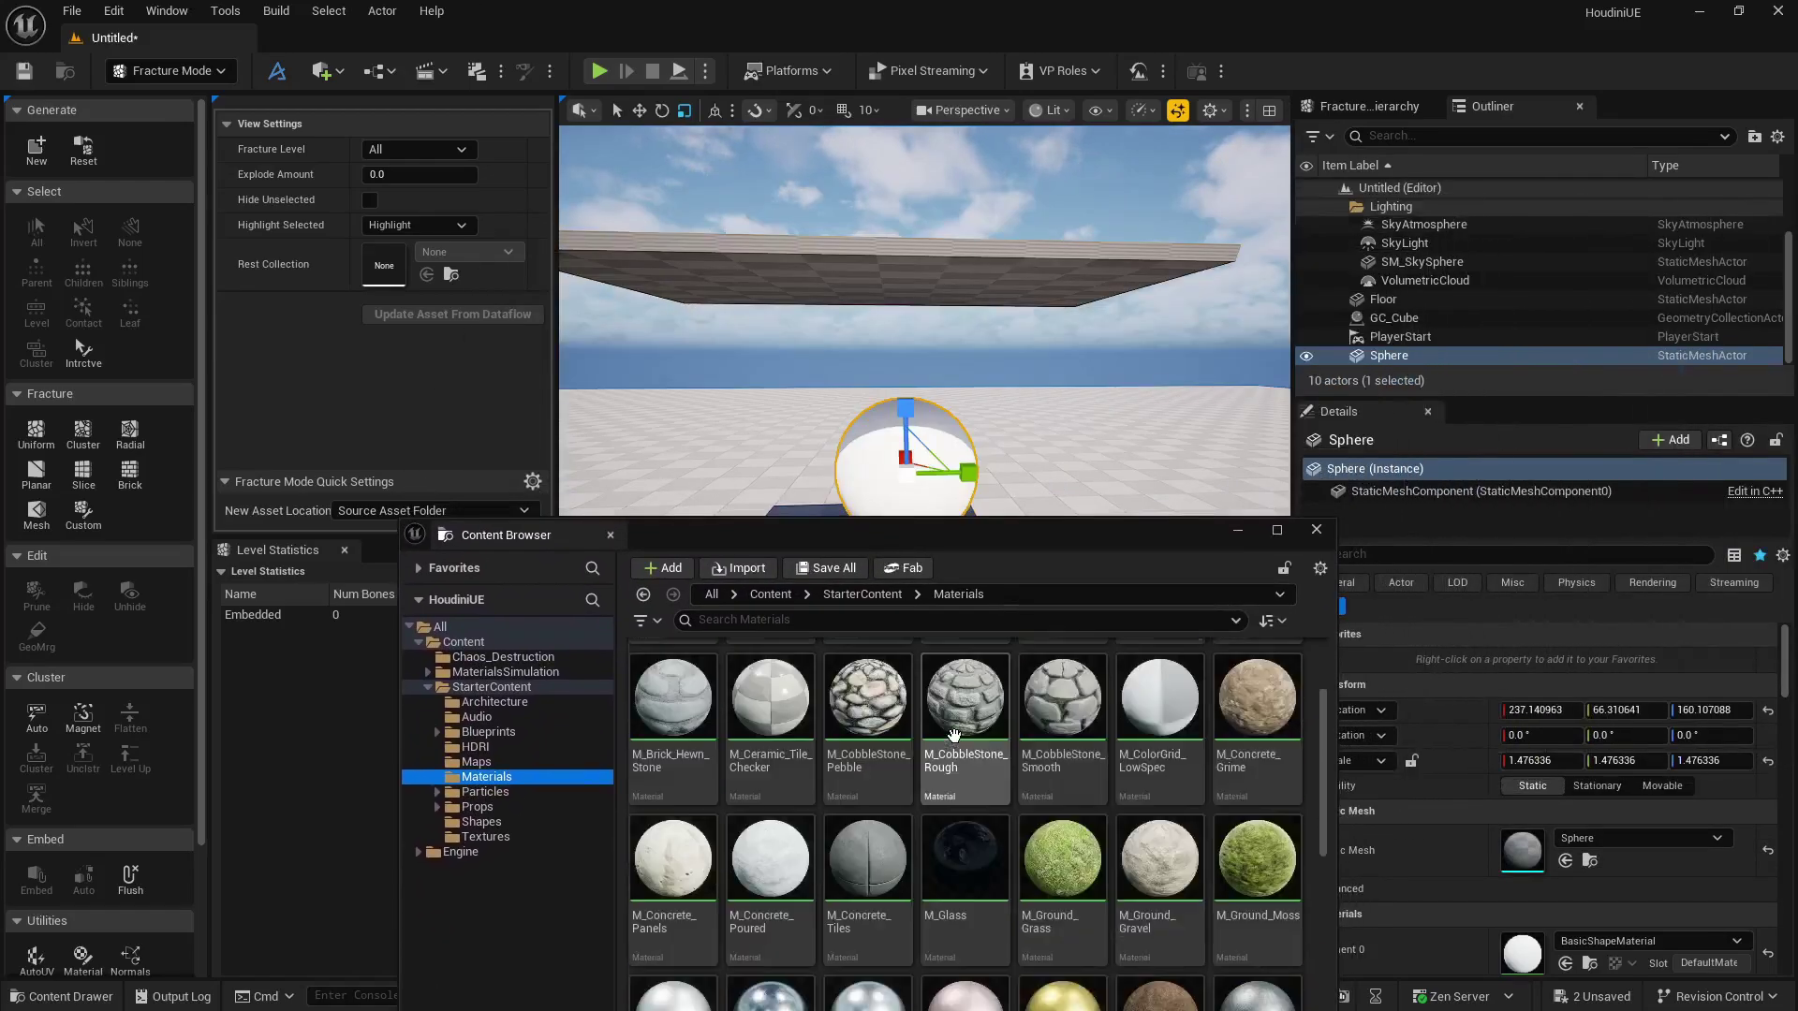
drag(770, 716, 869, 468)
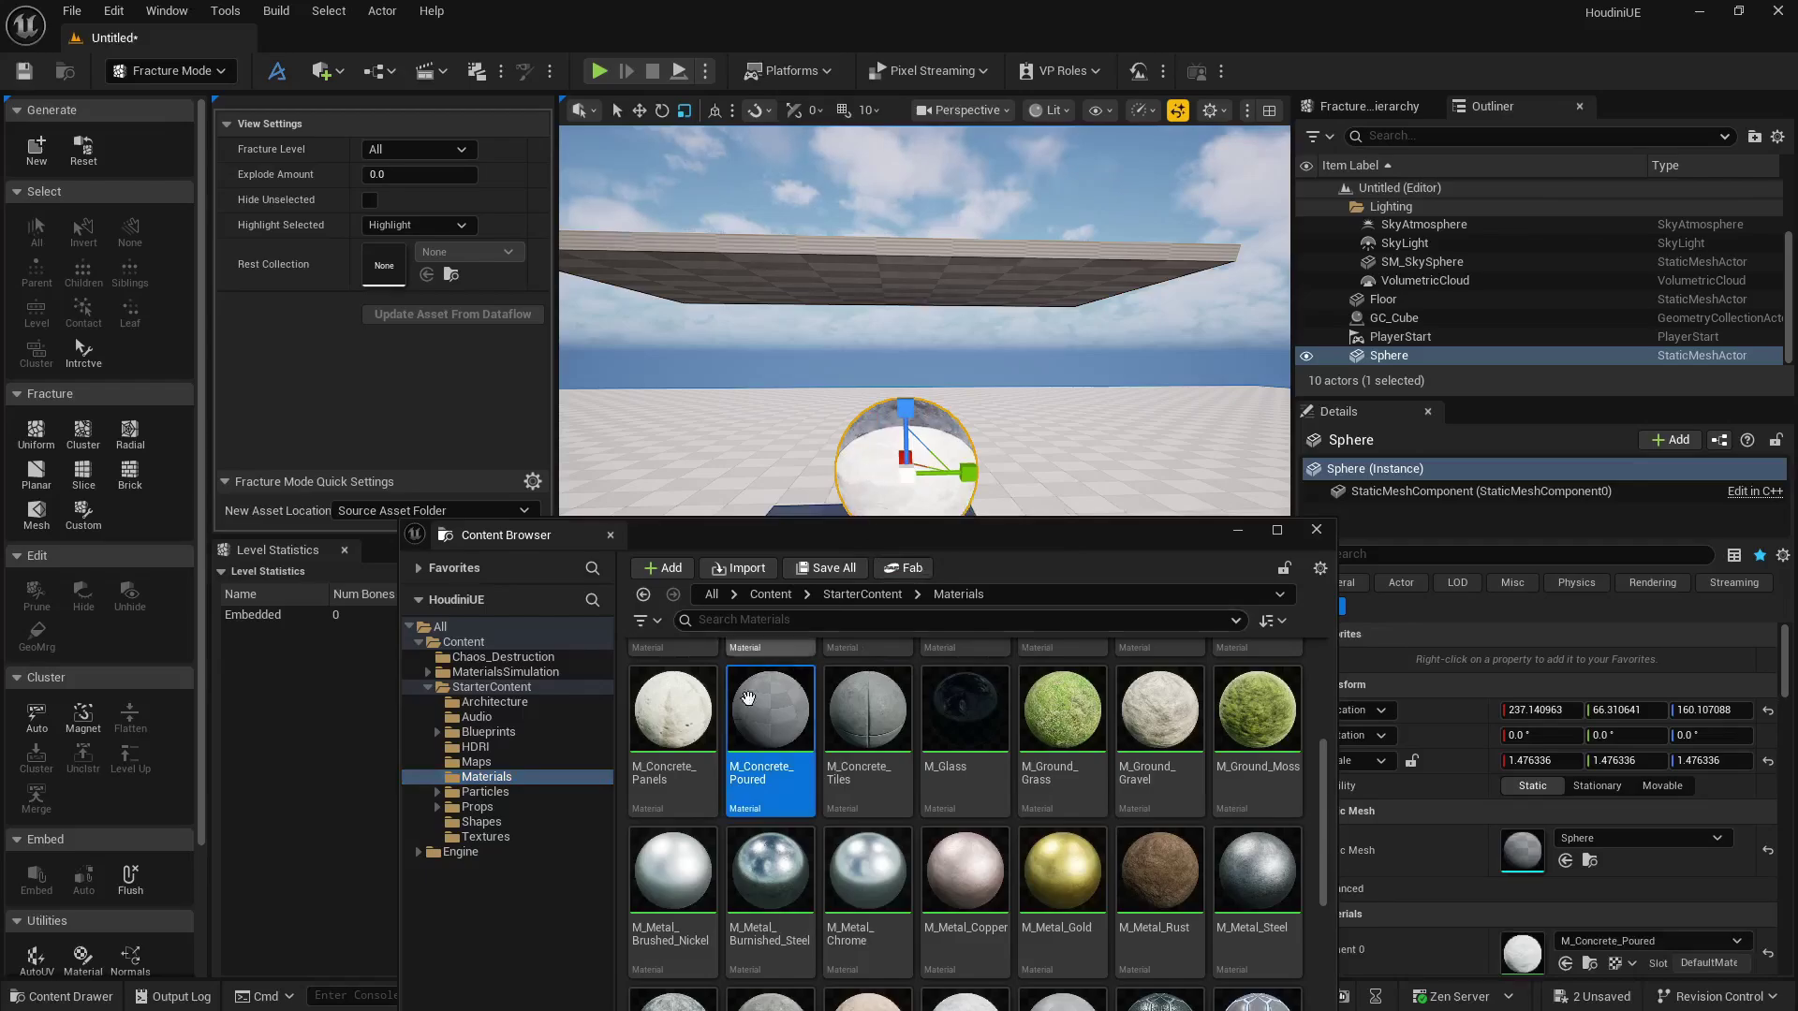
drag(680, 755, 803, 289)
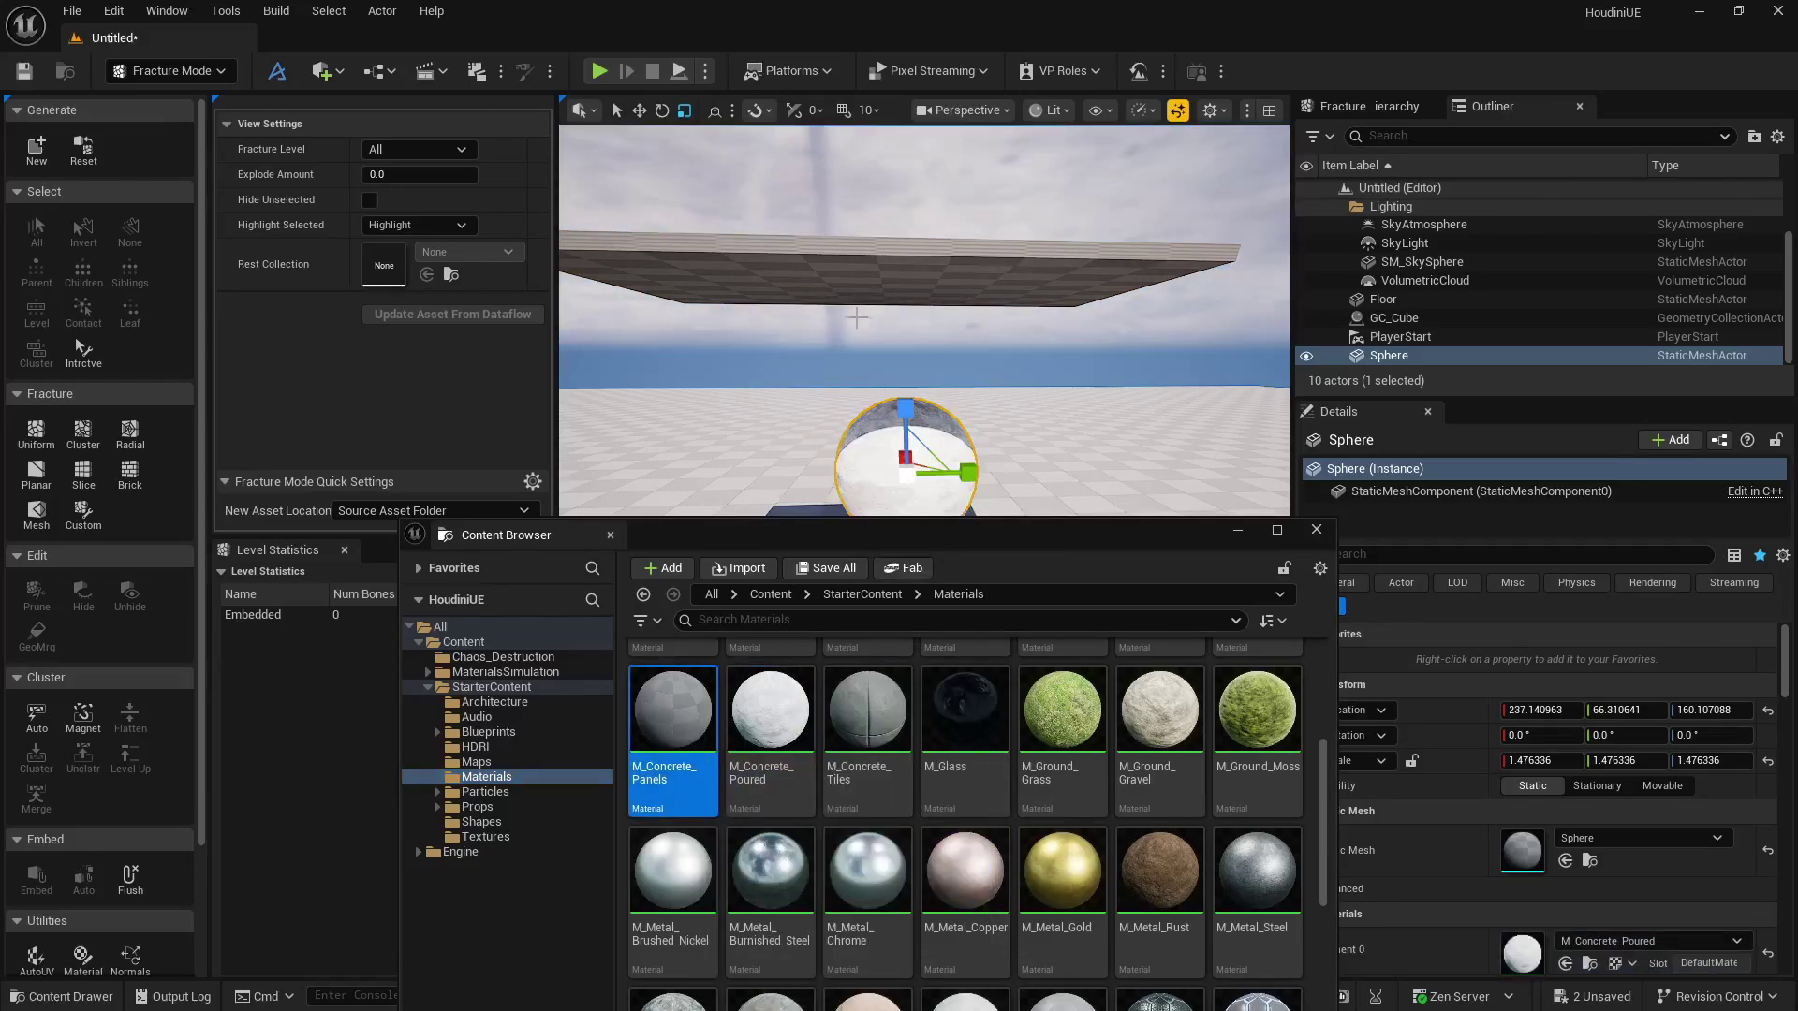
right_drag(1006, 353, 1013, 492)
key(ctrl+z)
Assign M_Concrete_Panels to GC_Cube's Element 0 material slot and close the Content Browser.
click(944, 382)
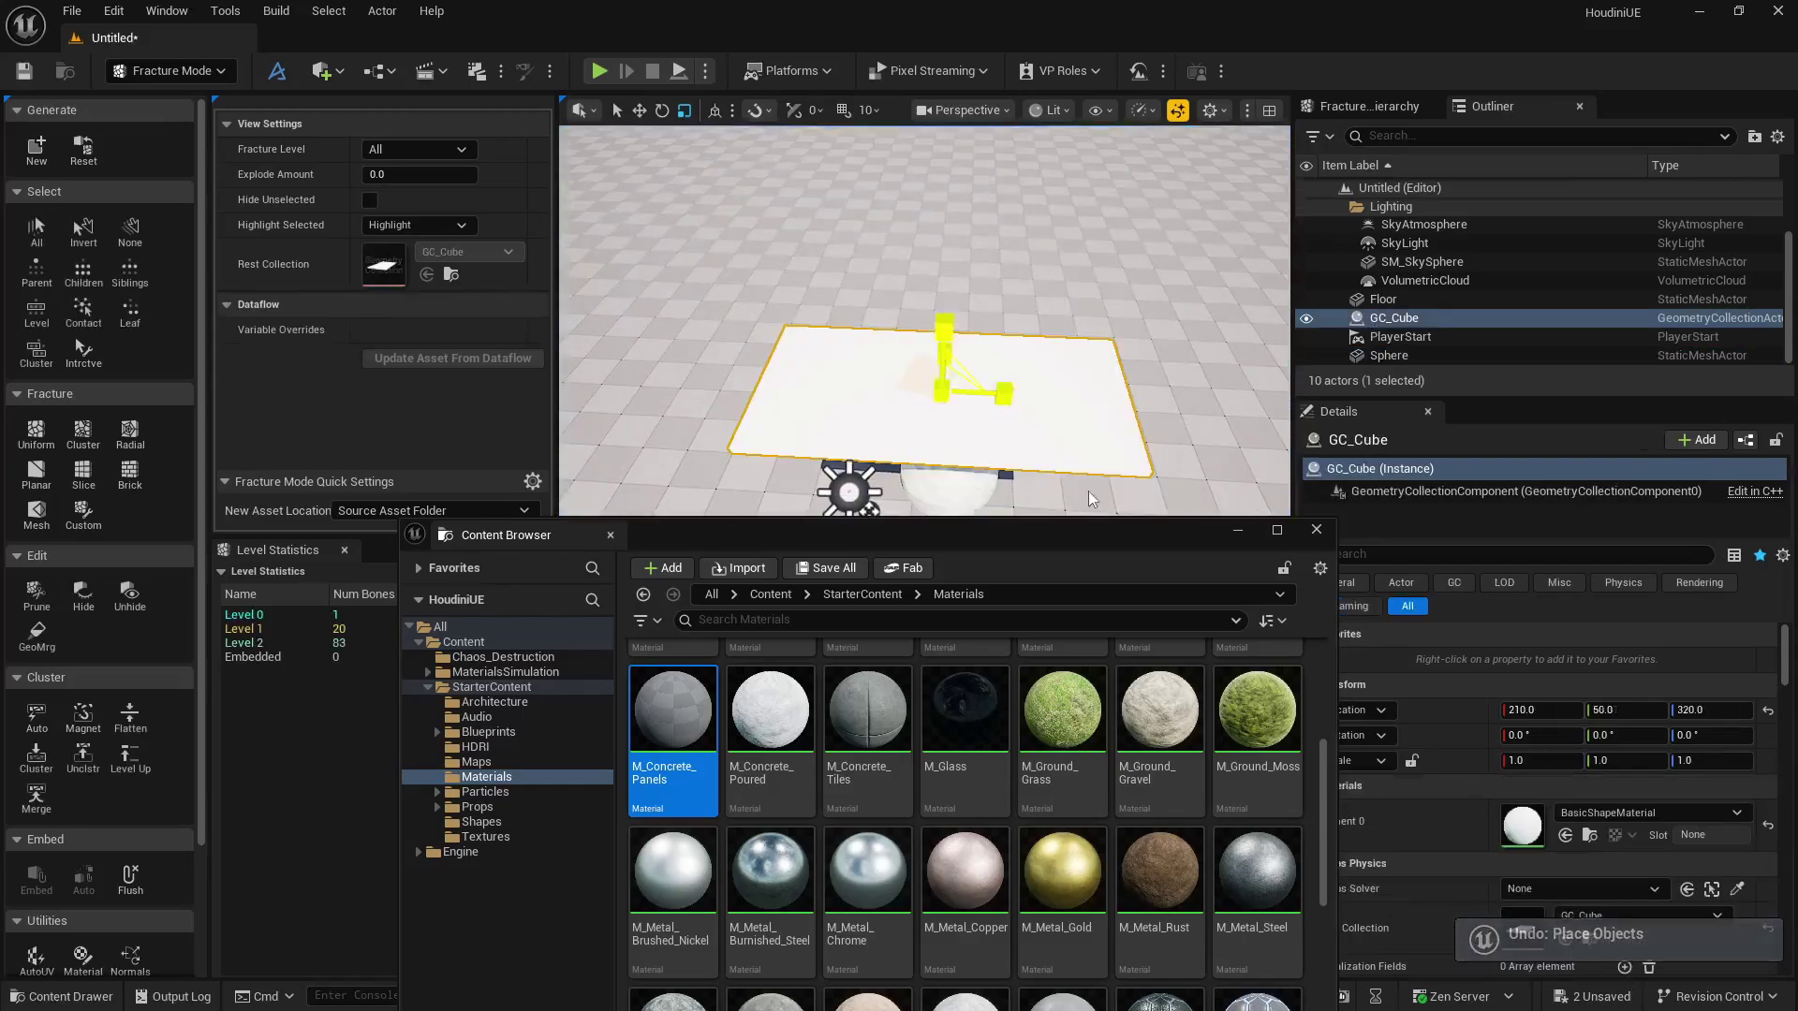
scroll(1479, 882, down, 1)
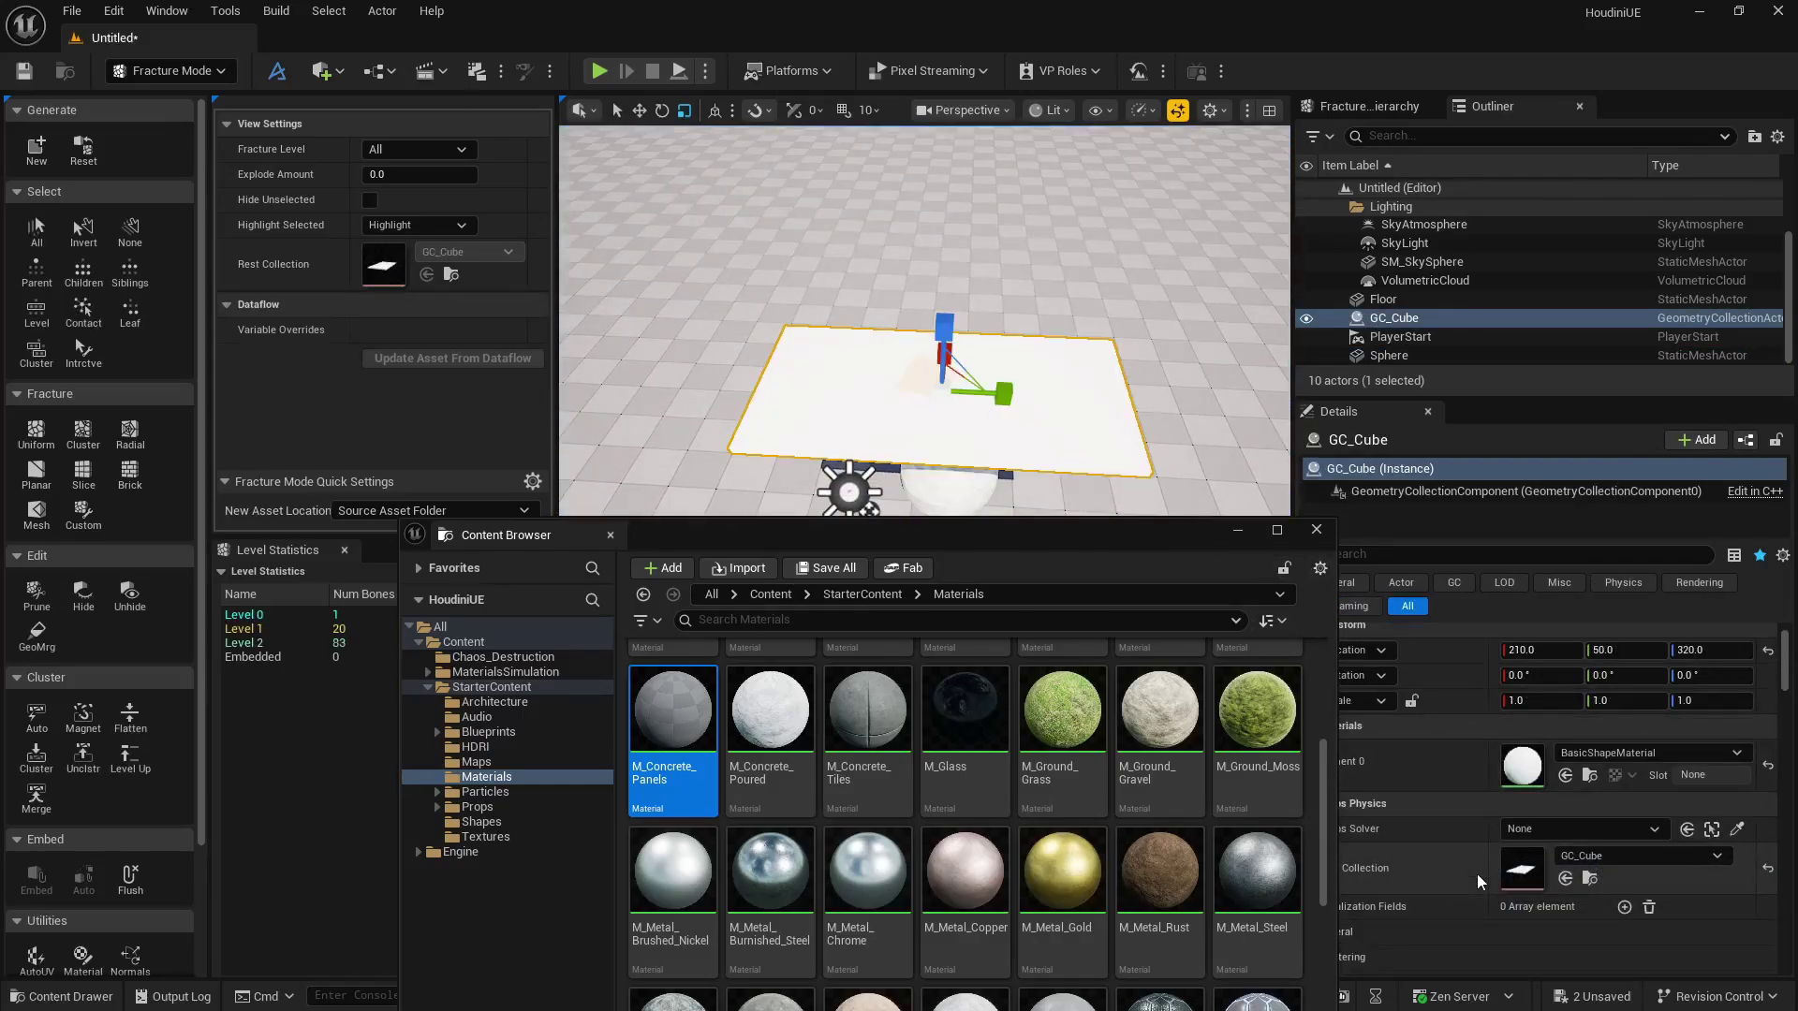
scroll(1479, 882, up, 1)
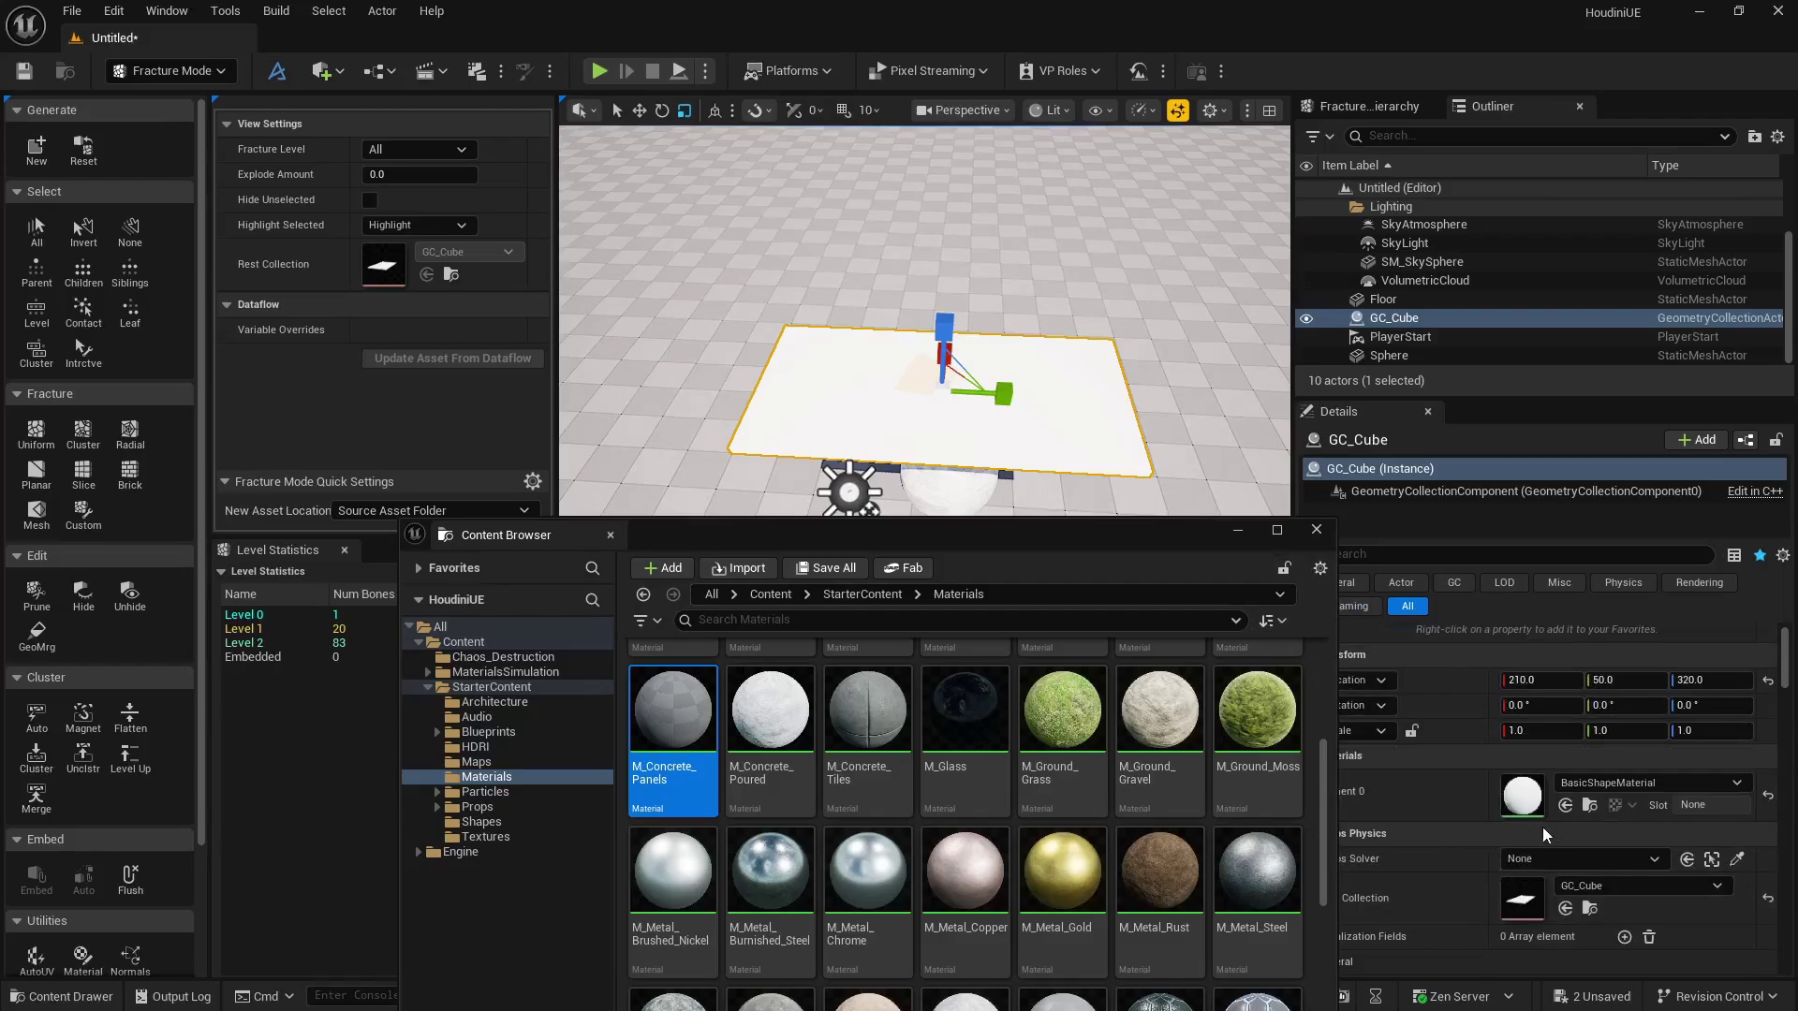
drag(674, 721, 1518, 798)
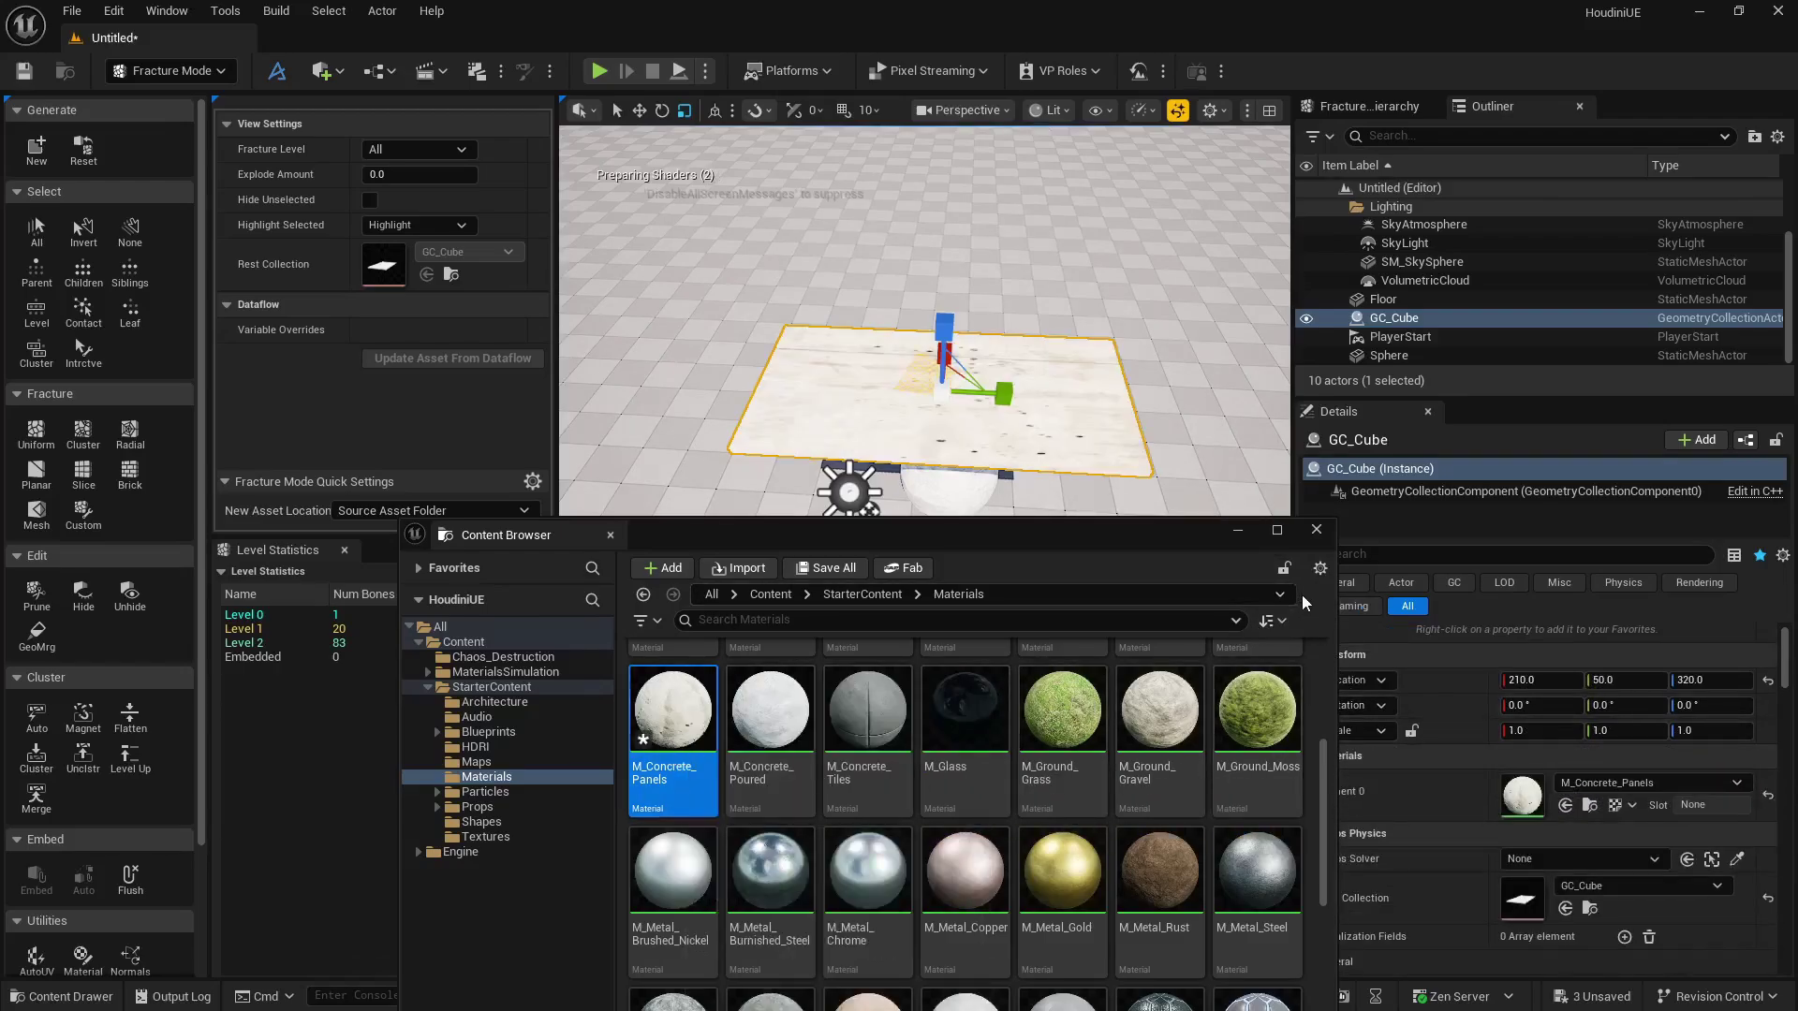
click(1317, 530)
mouse_move(1075, 486)
right_down()
mouse_move(1143, 440)
mouse_move(1042, 490)
right_up()
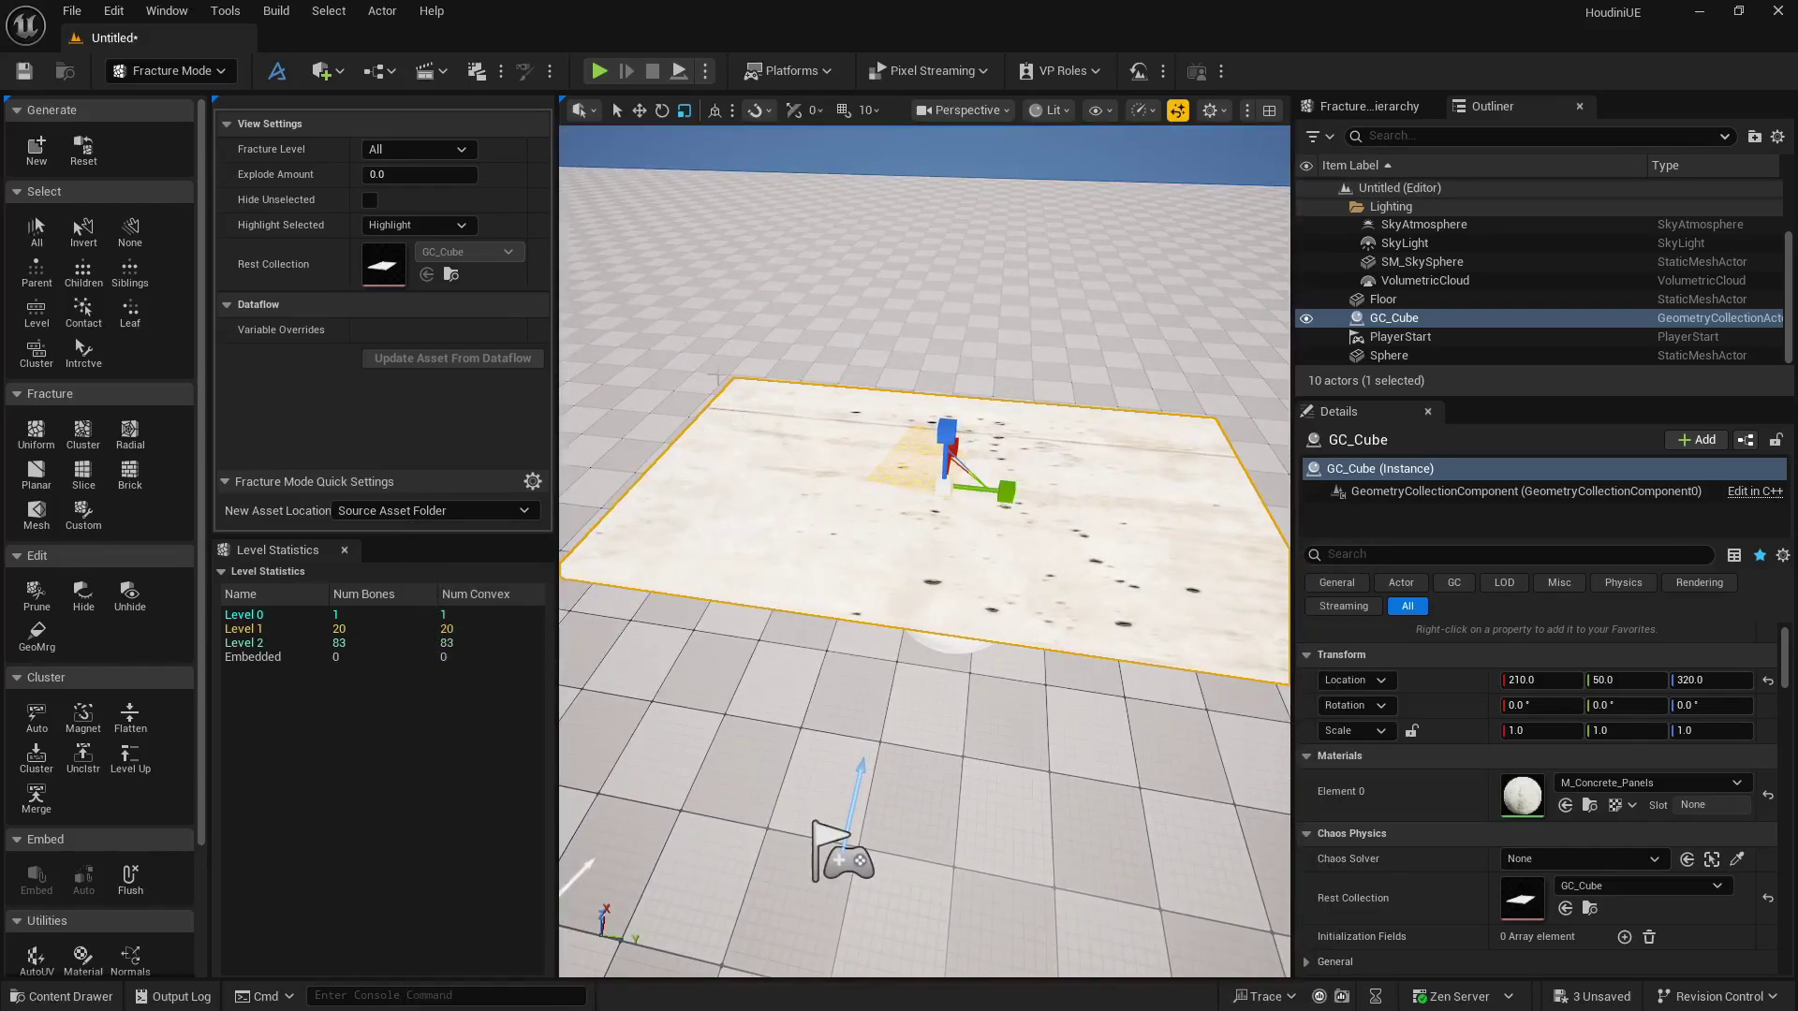
click(171, 70)
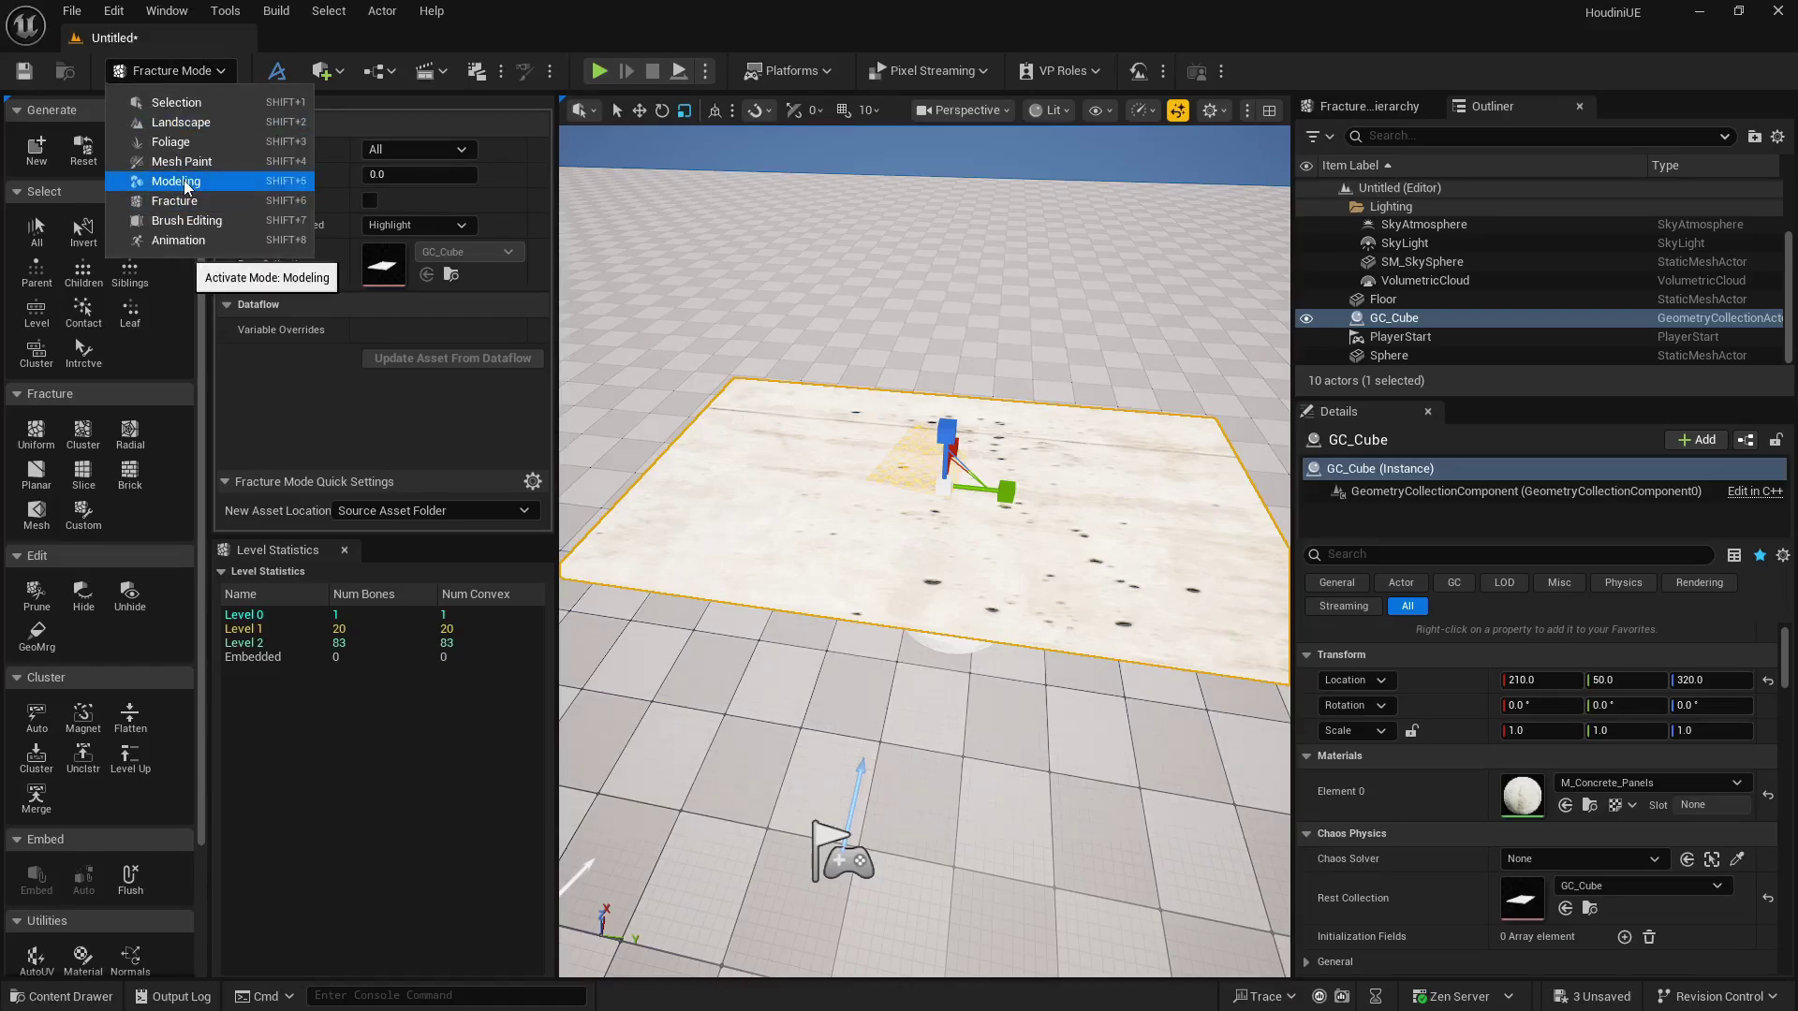
click(184, 182)
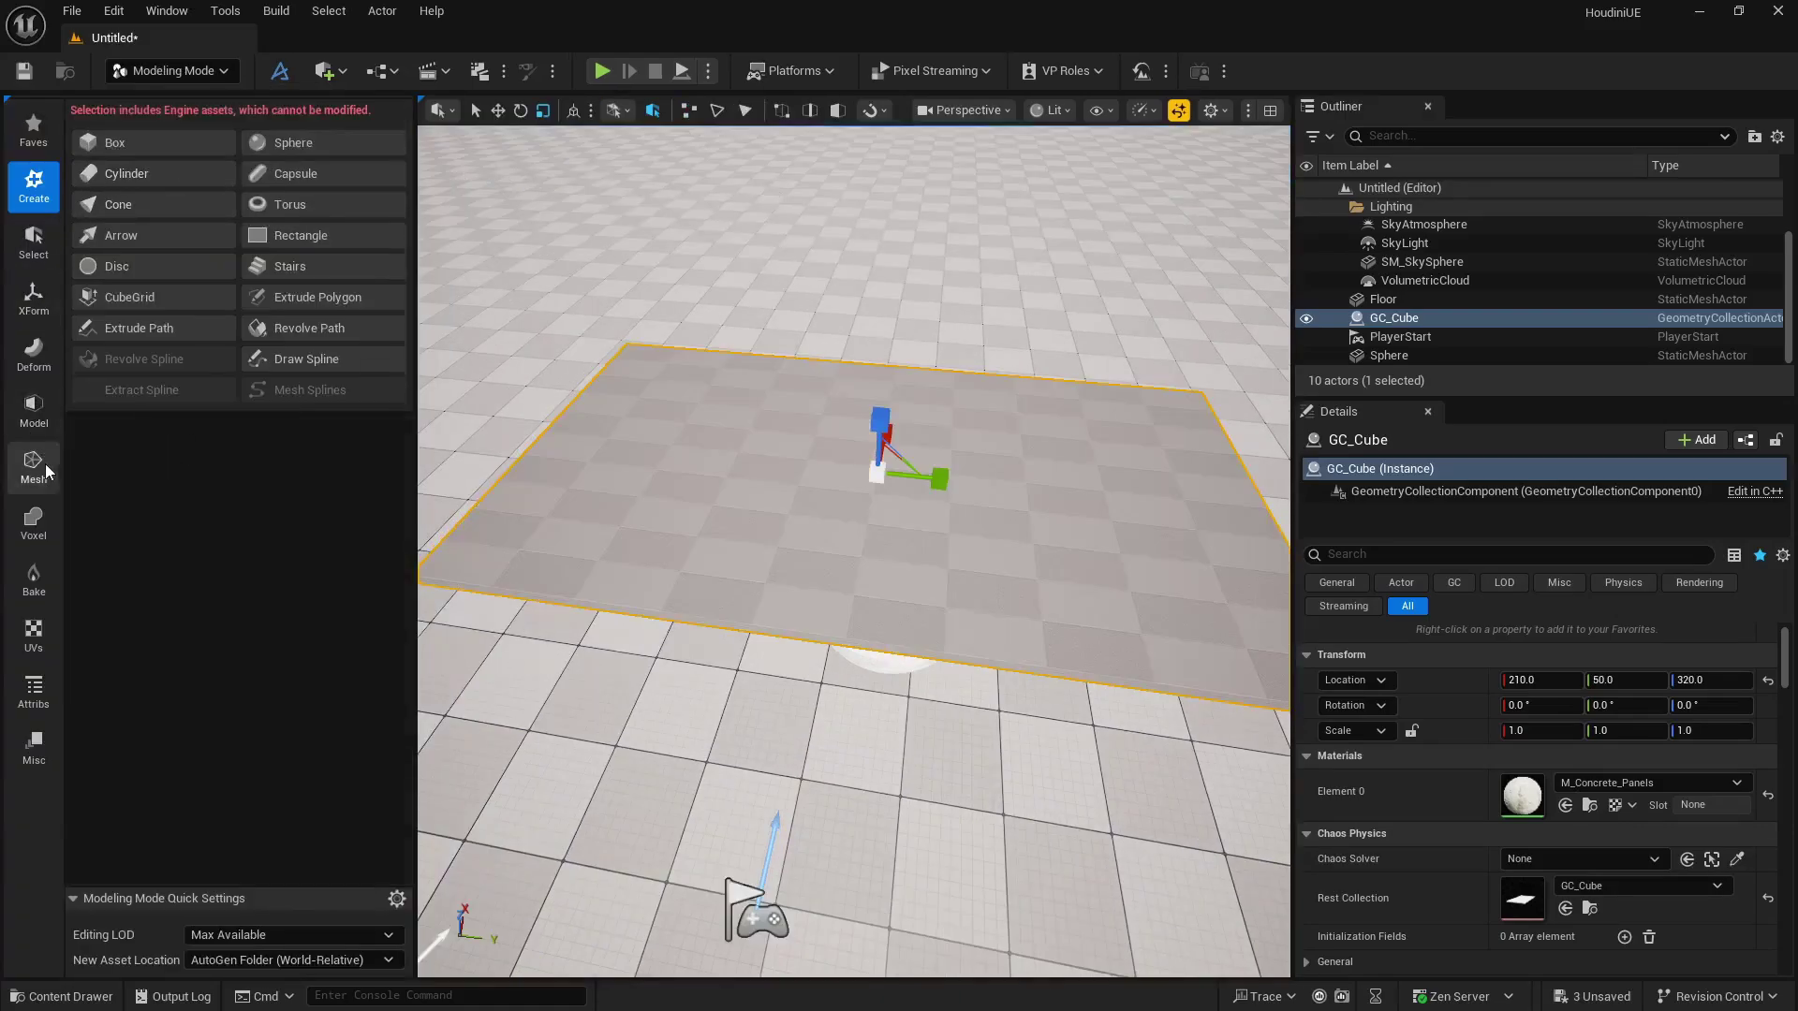
click(36, 641)
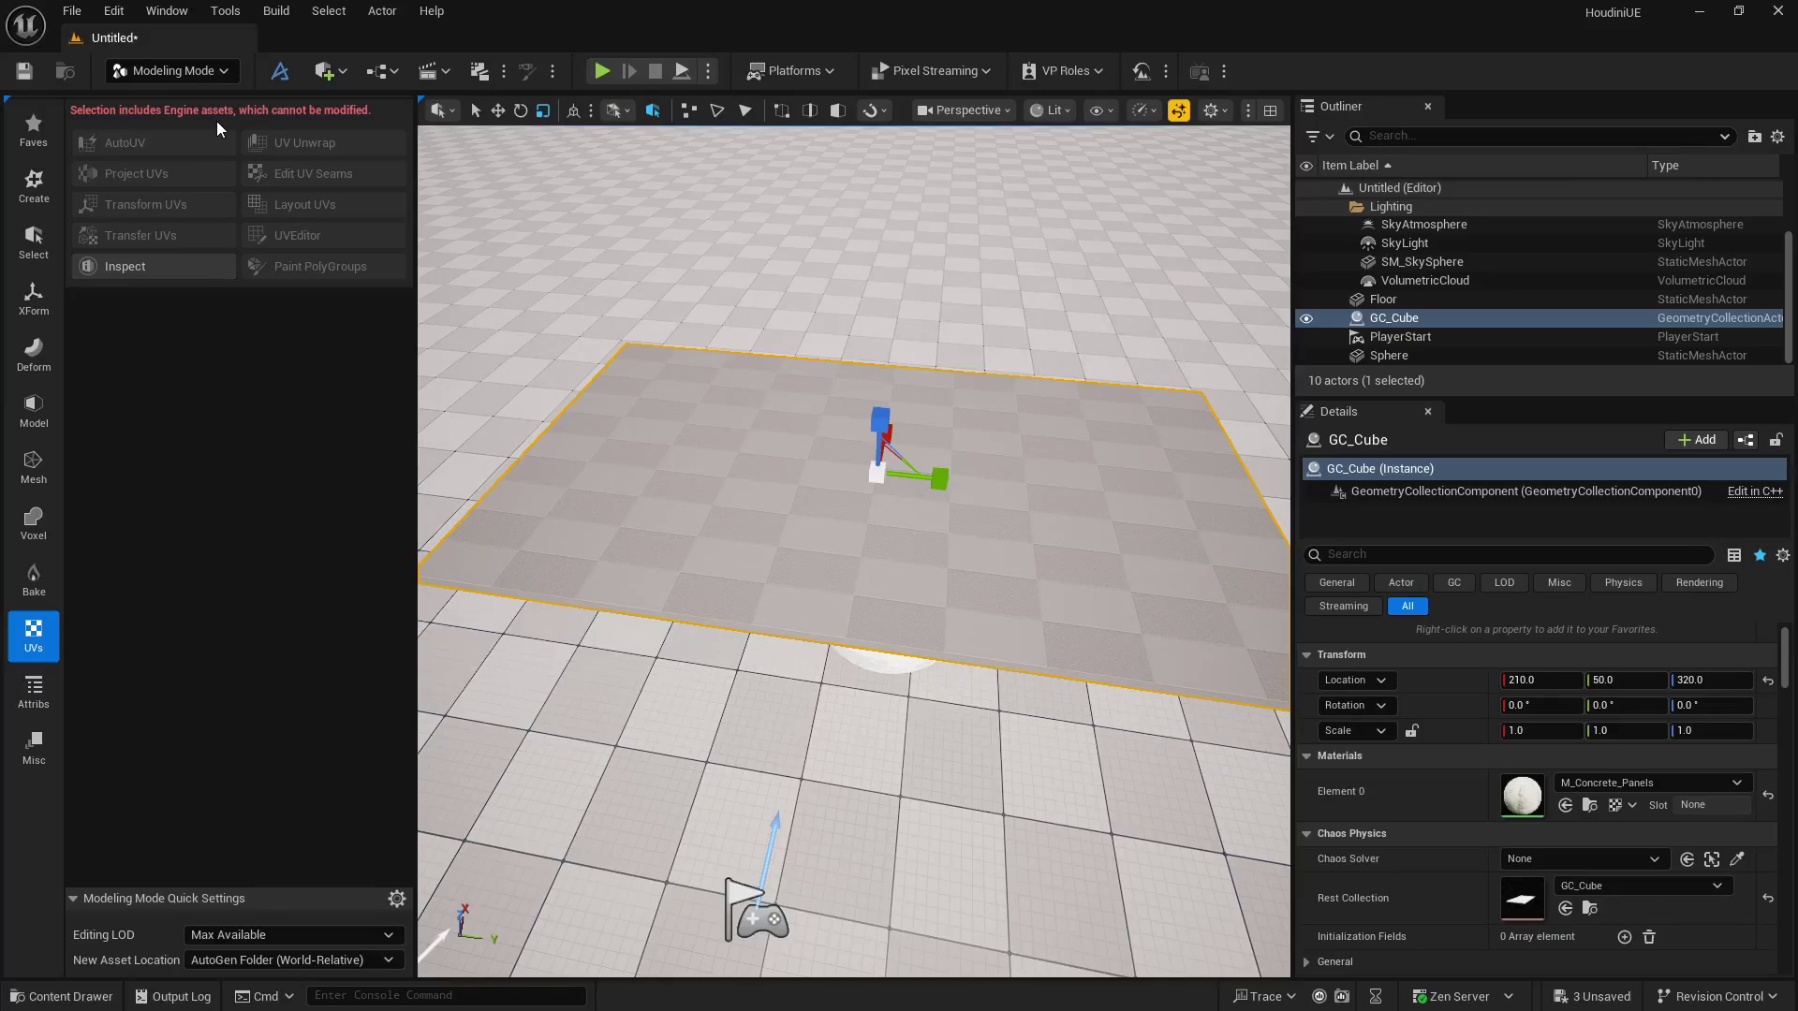
click(174, 70)
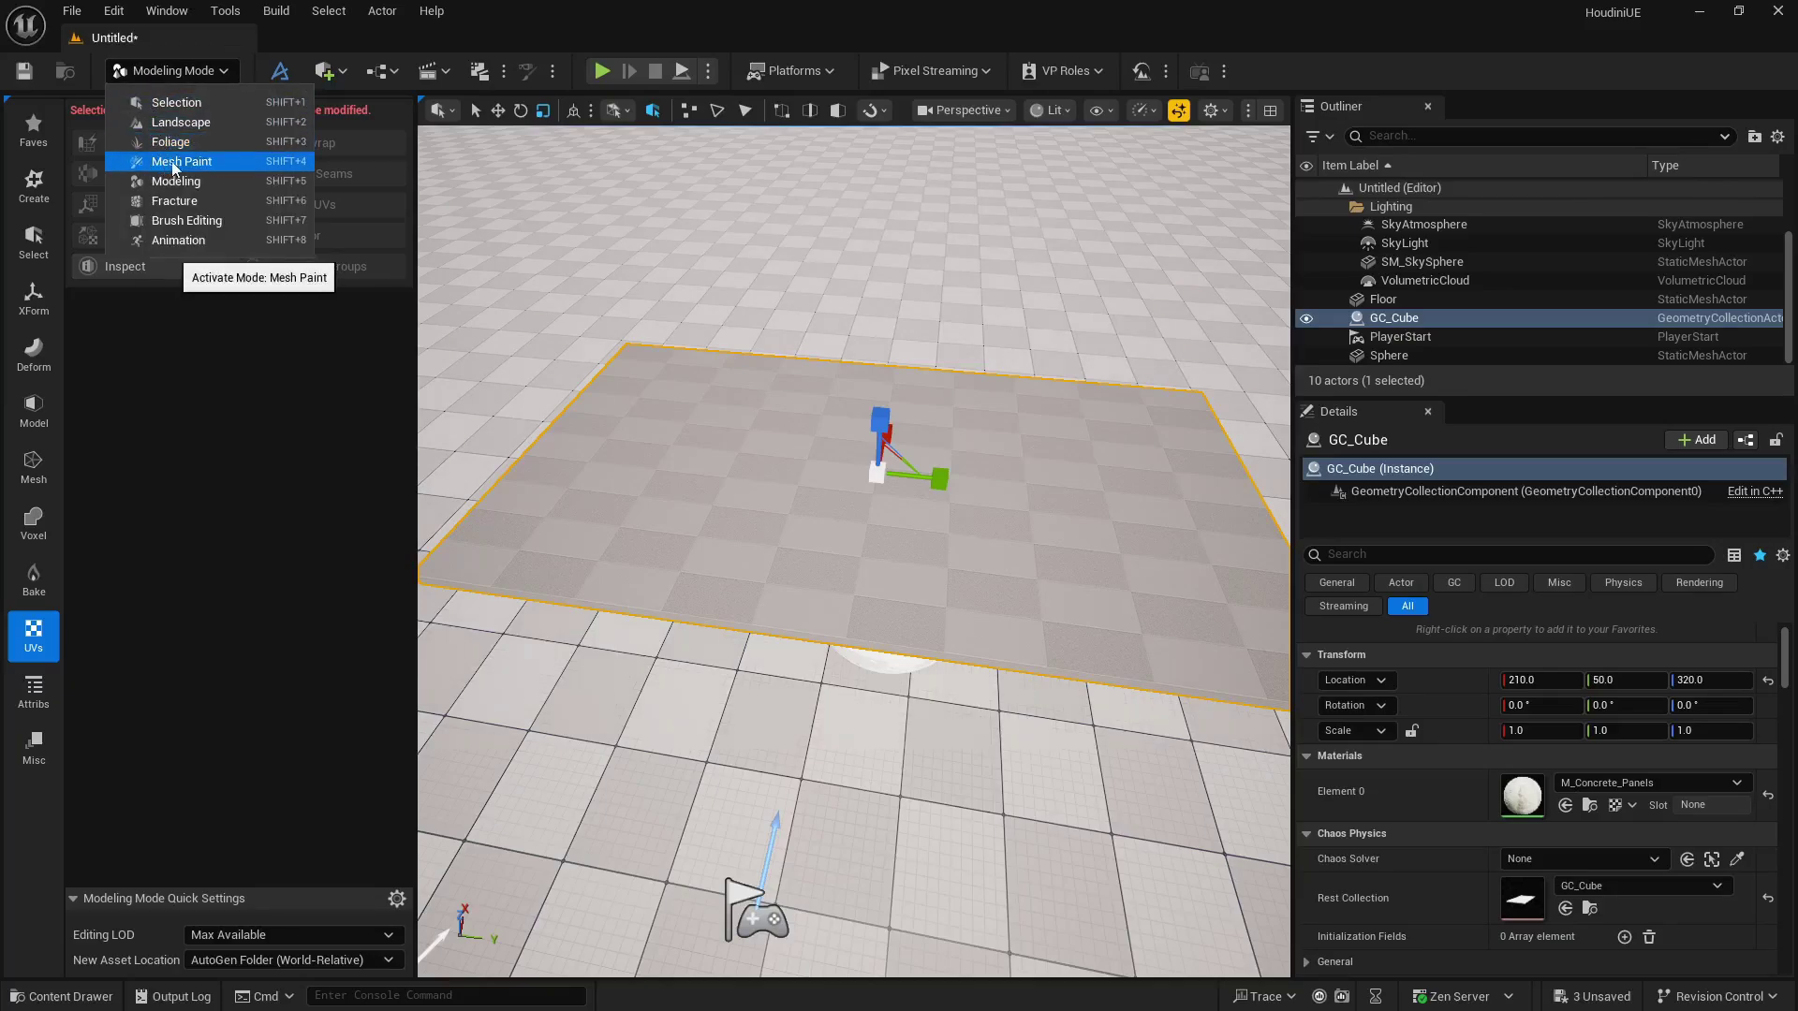
click(176, 200)
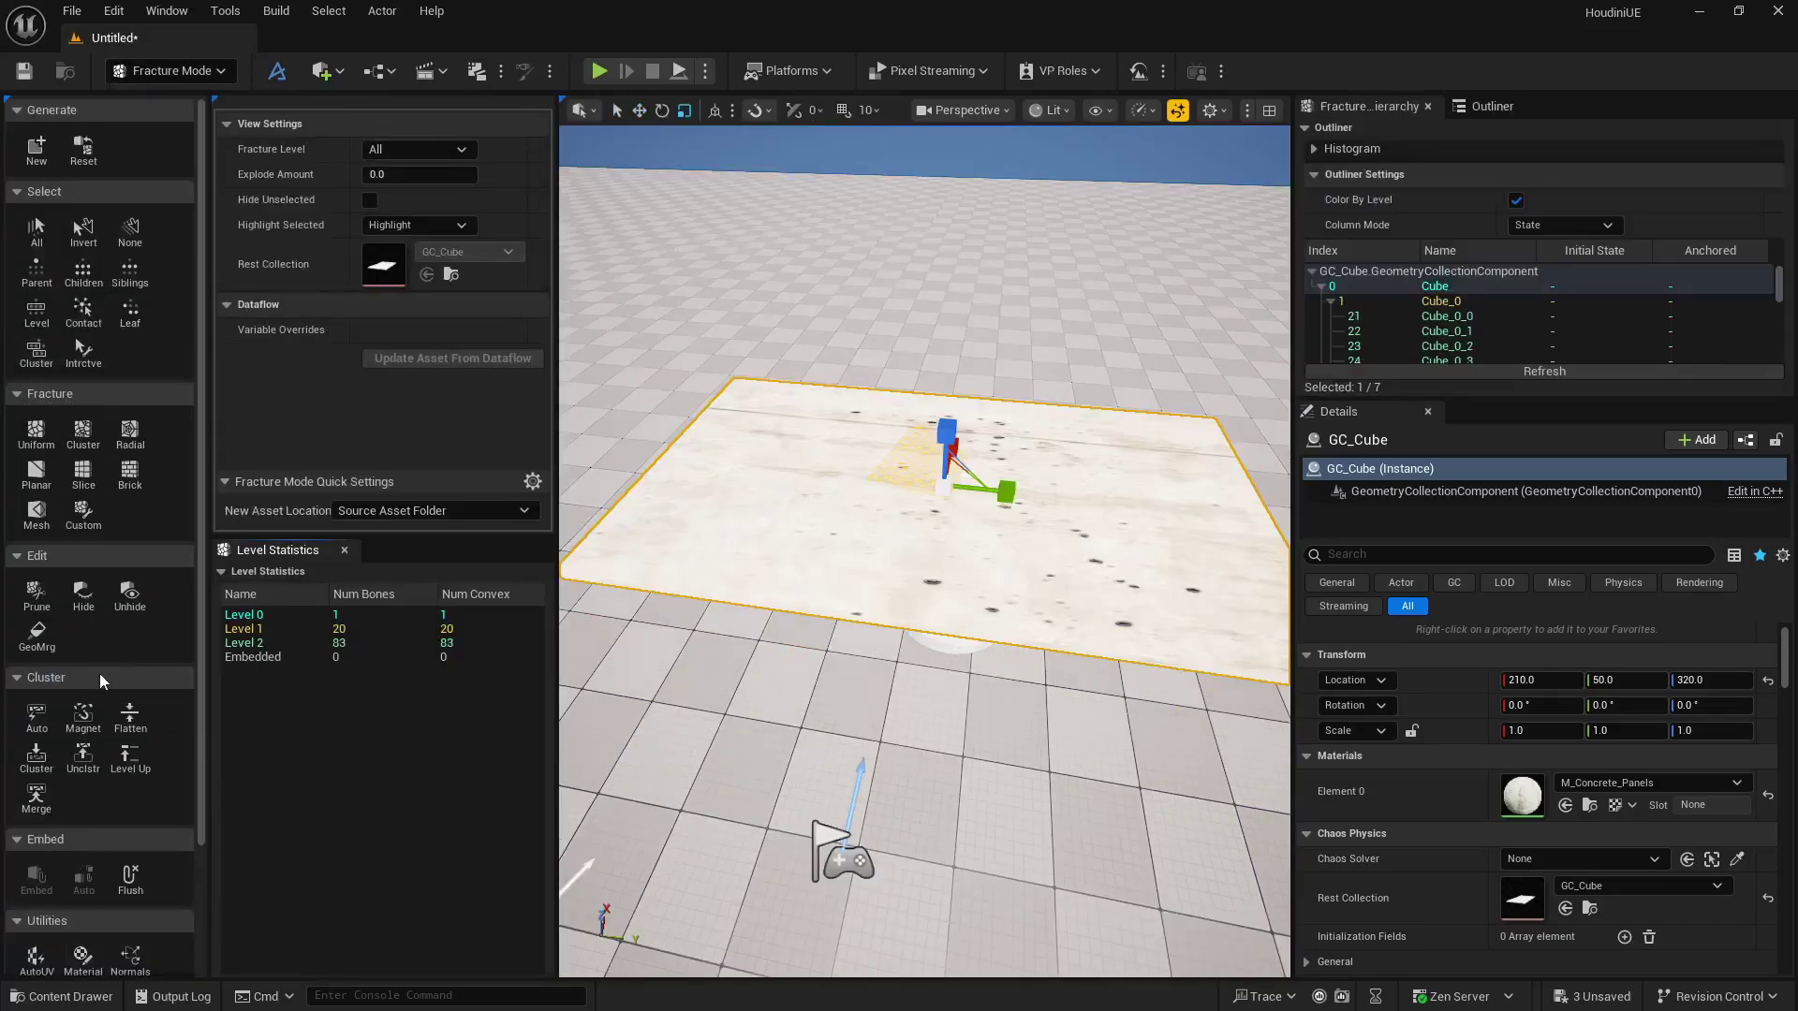
Box-project GC_Cube's UVs with the AutoUV fracture utility and inspect the concrete texture across the slab.
scroll(103, 681, down, 5)
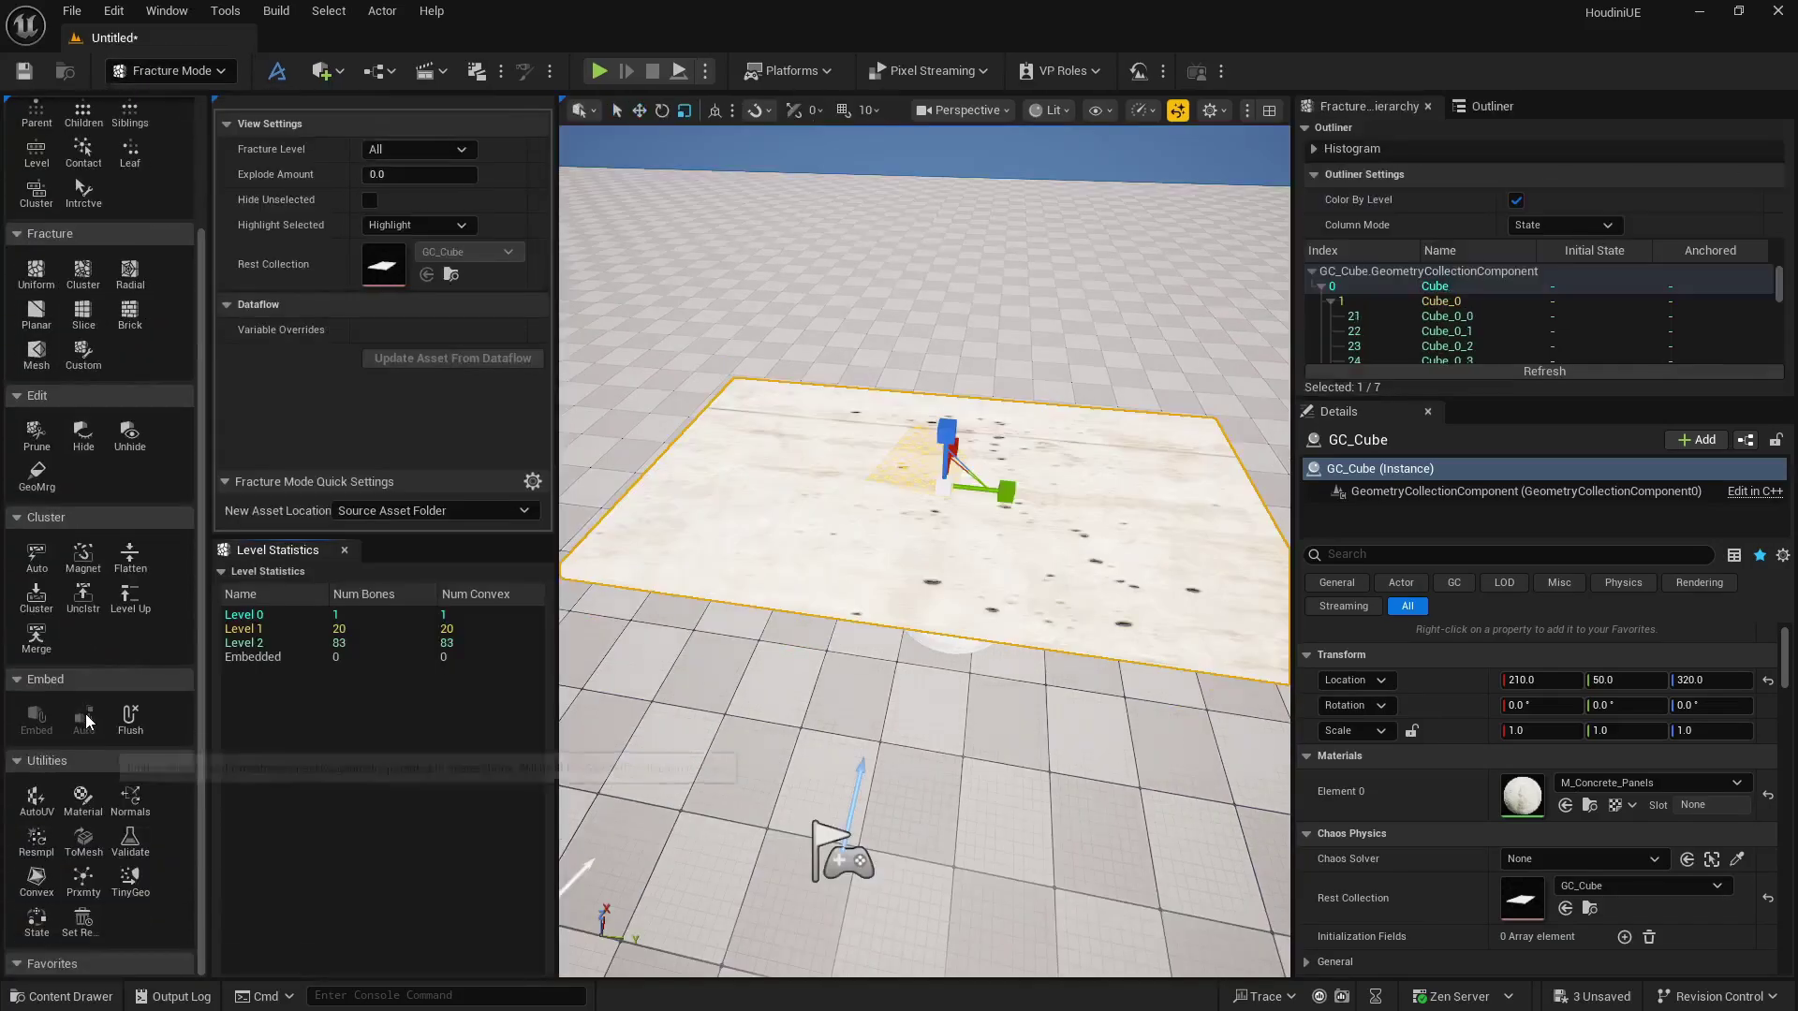
click(35, 801)
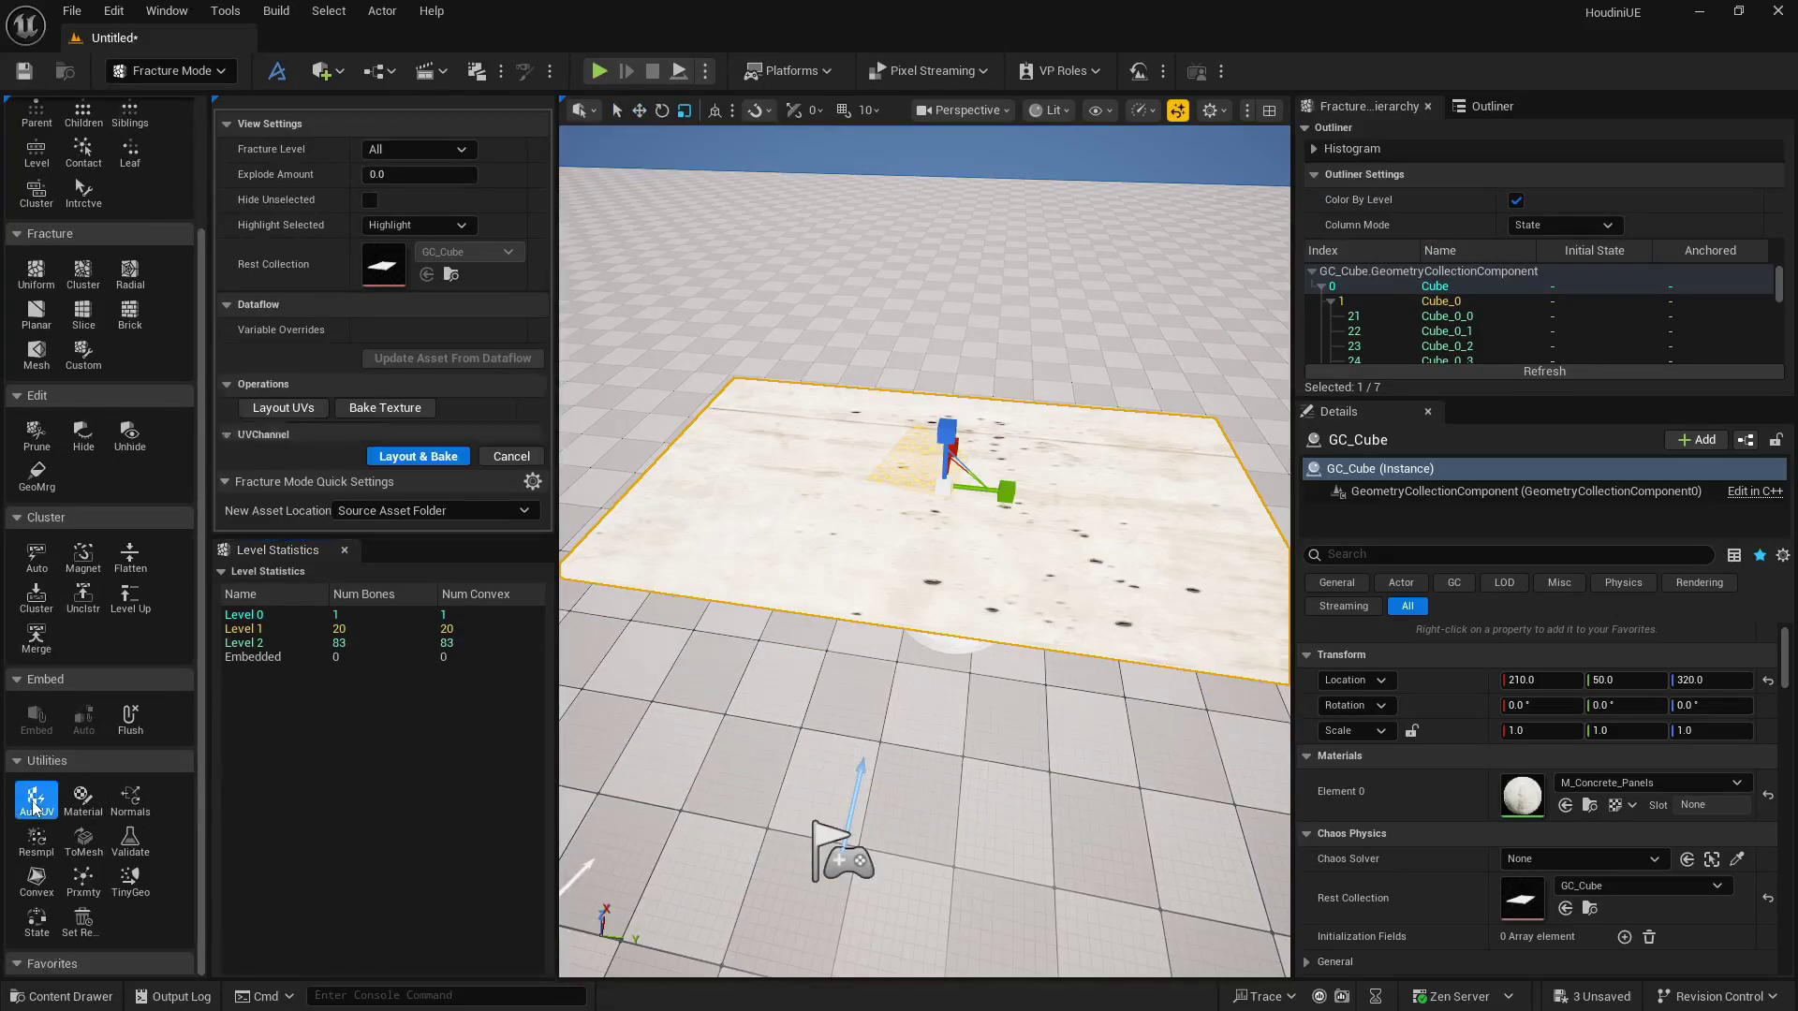
scroll(289, 391, down, 4)
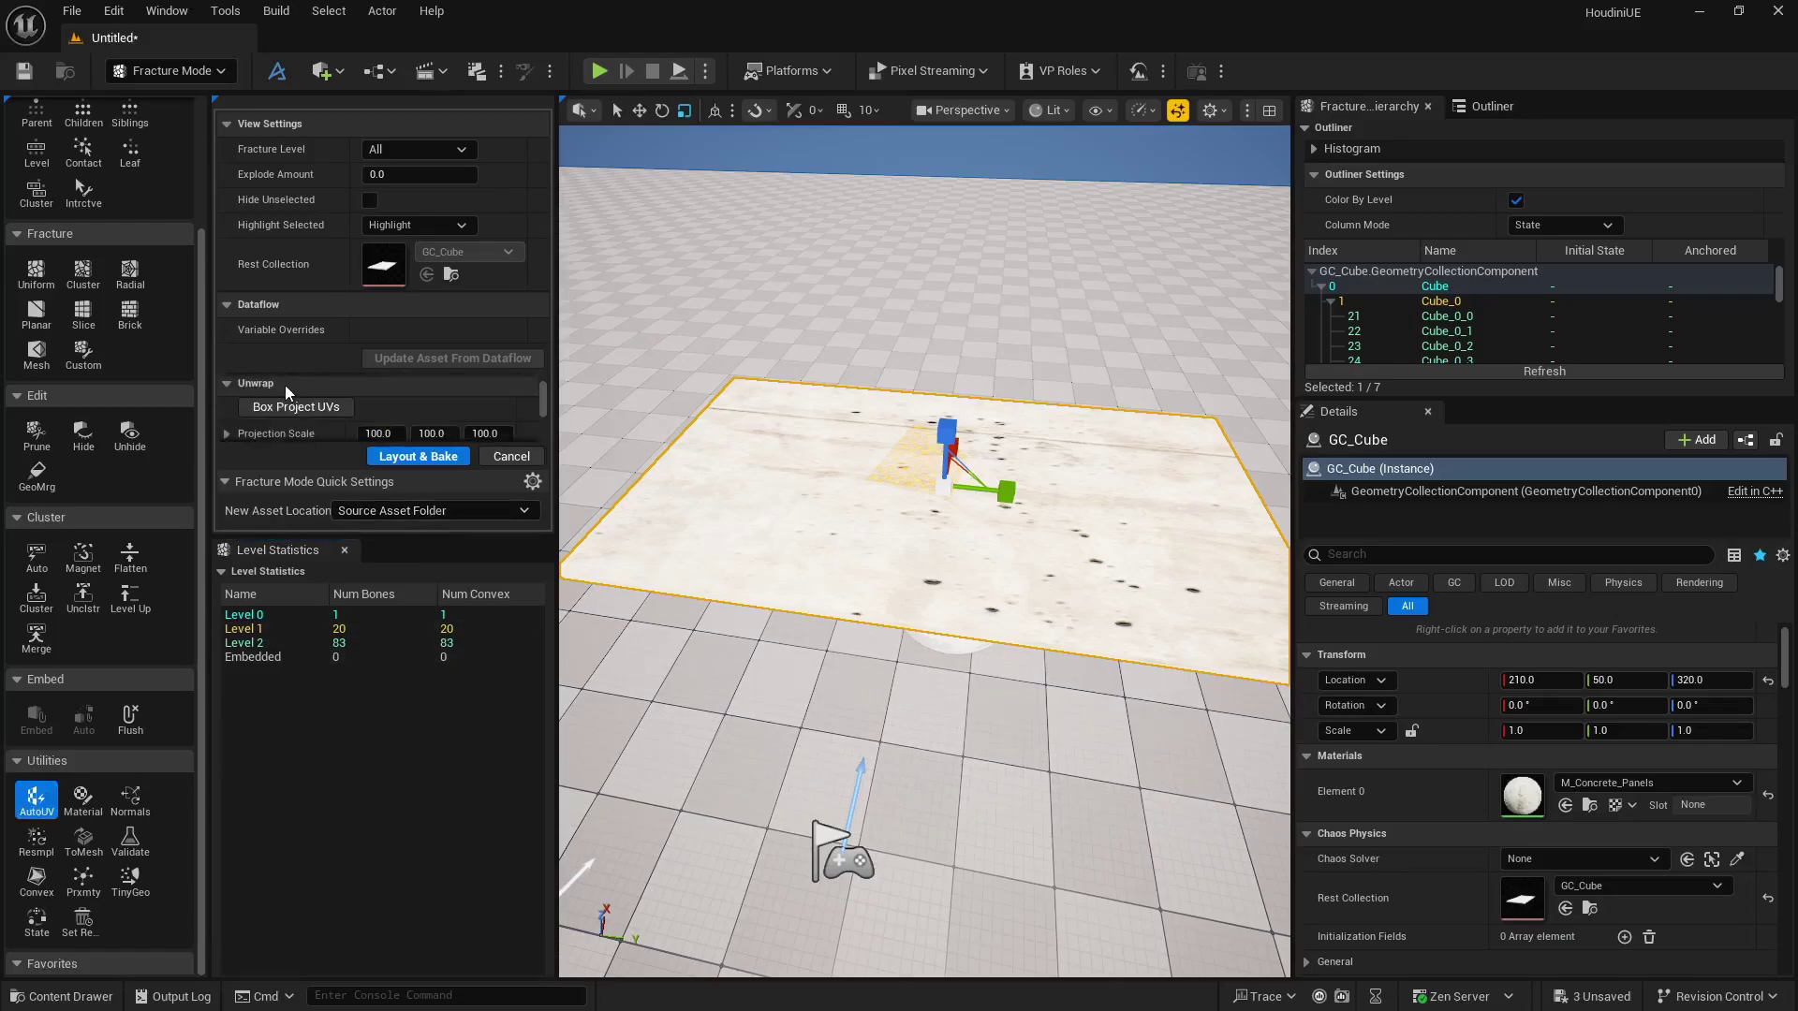
scroll(285, 387, up, 4)
scroll(289, 390, down, 3)
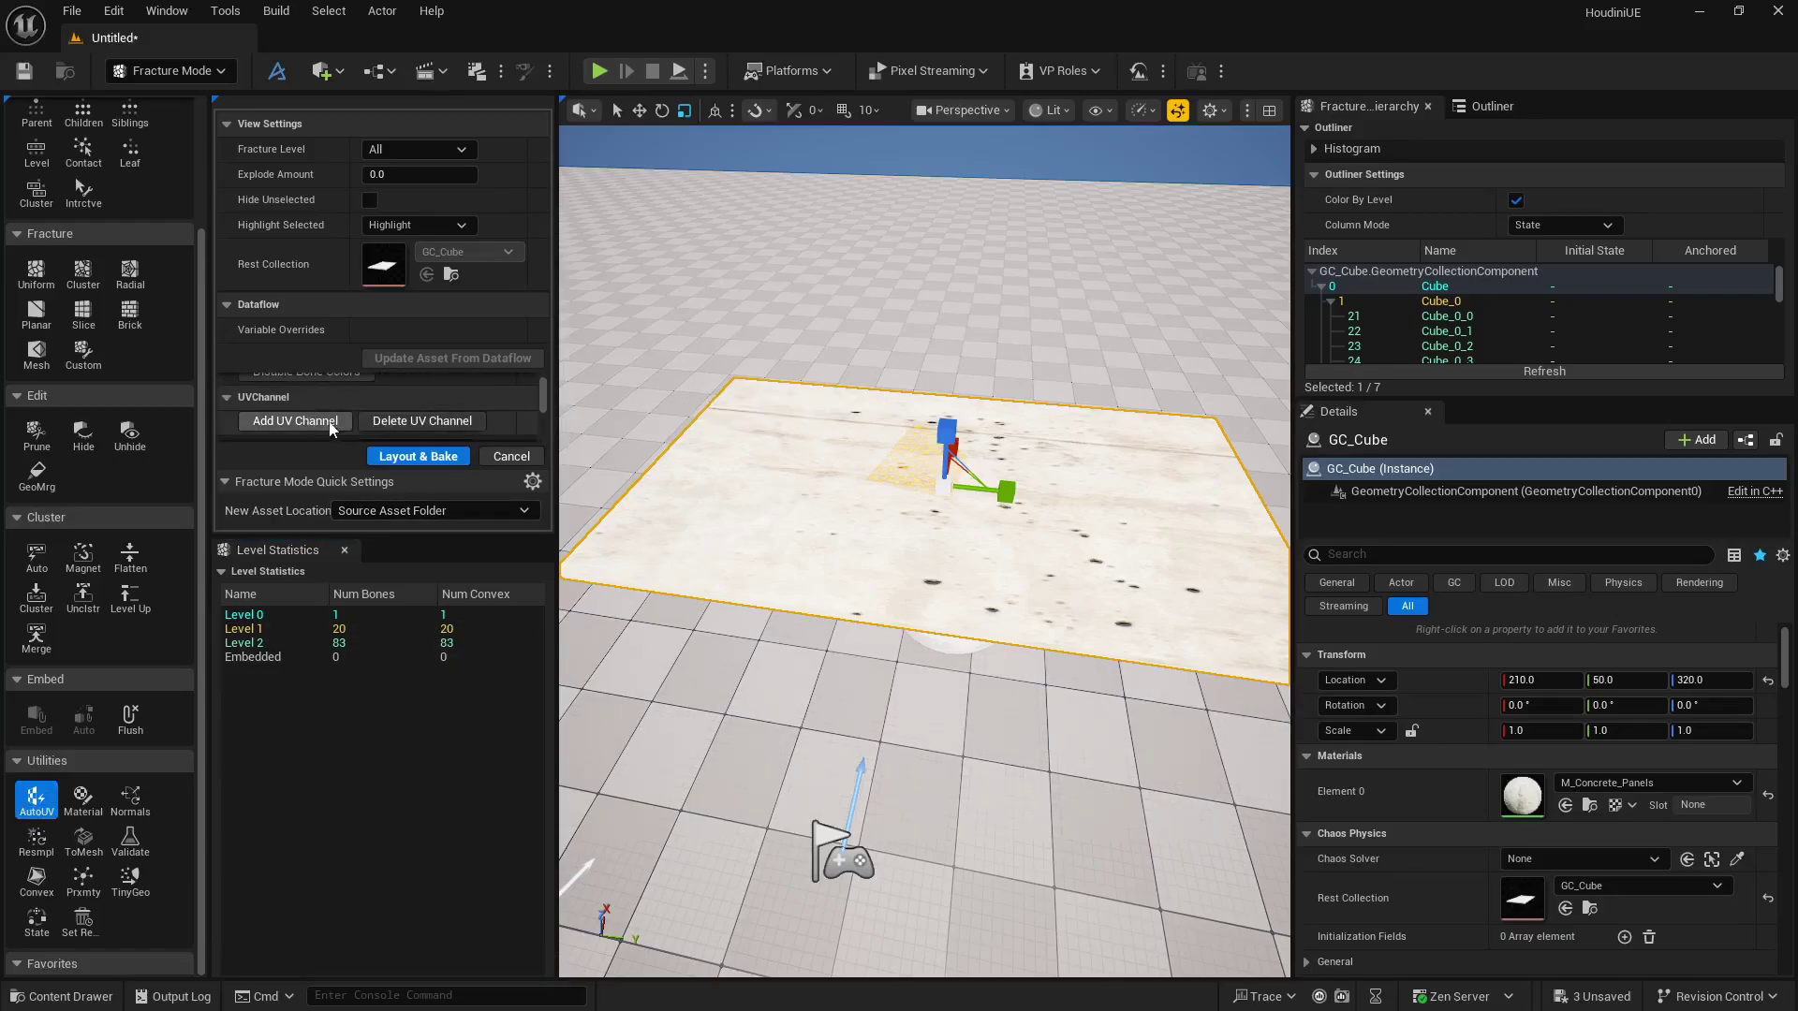
scroll(309, 412, up, 2)
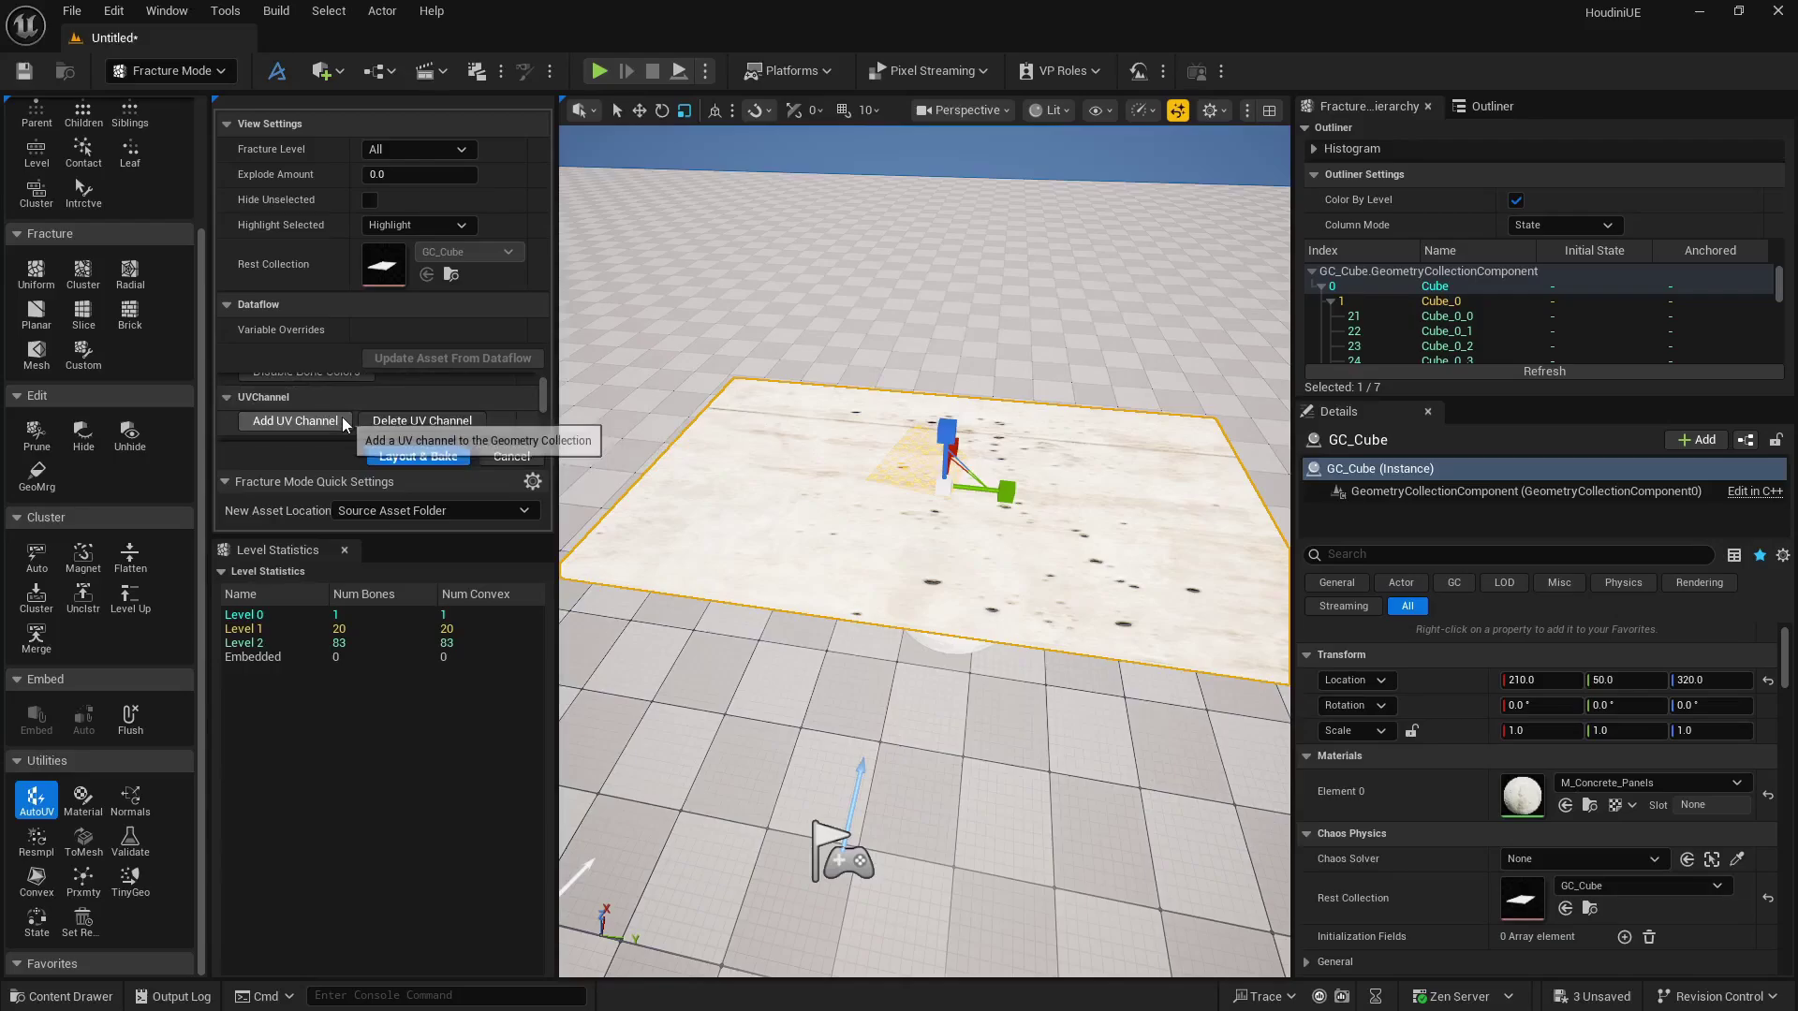
scroll(356, 426, down, 3)
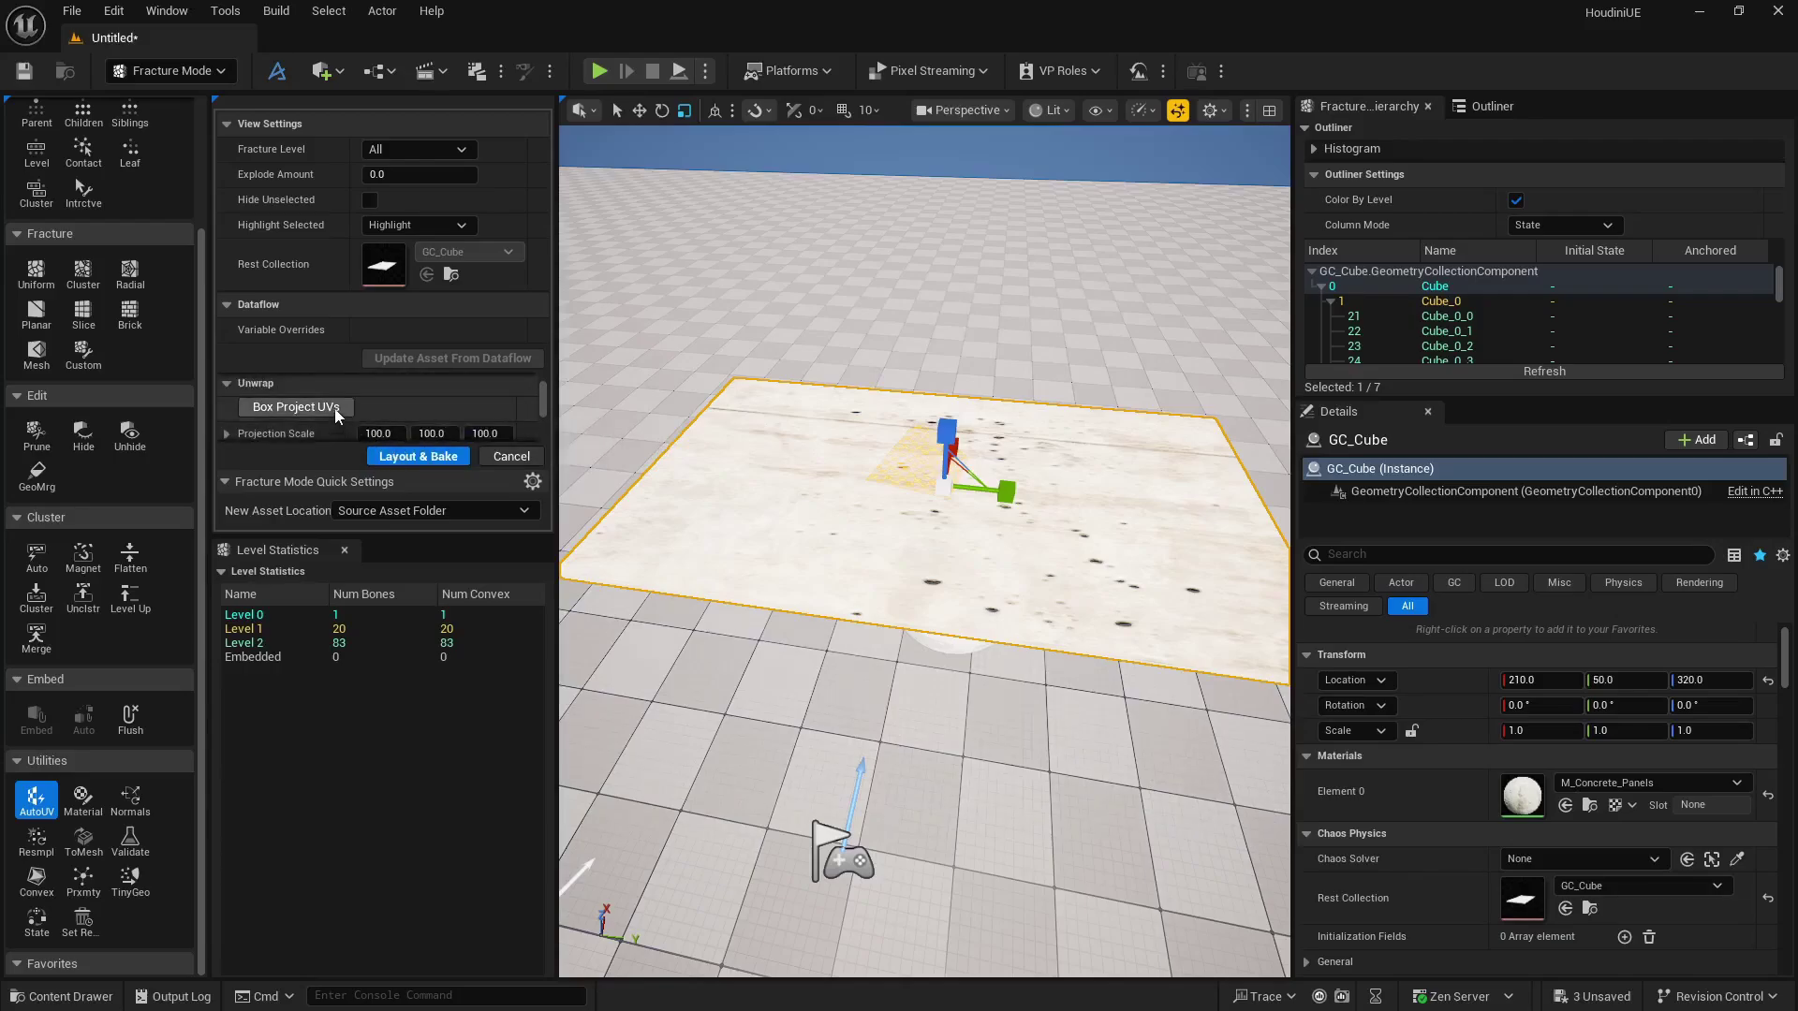
click(335, 413)
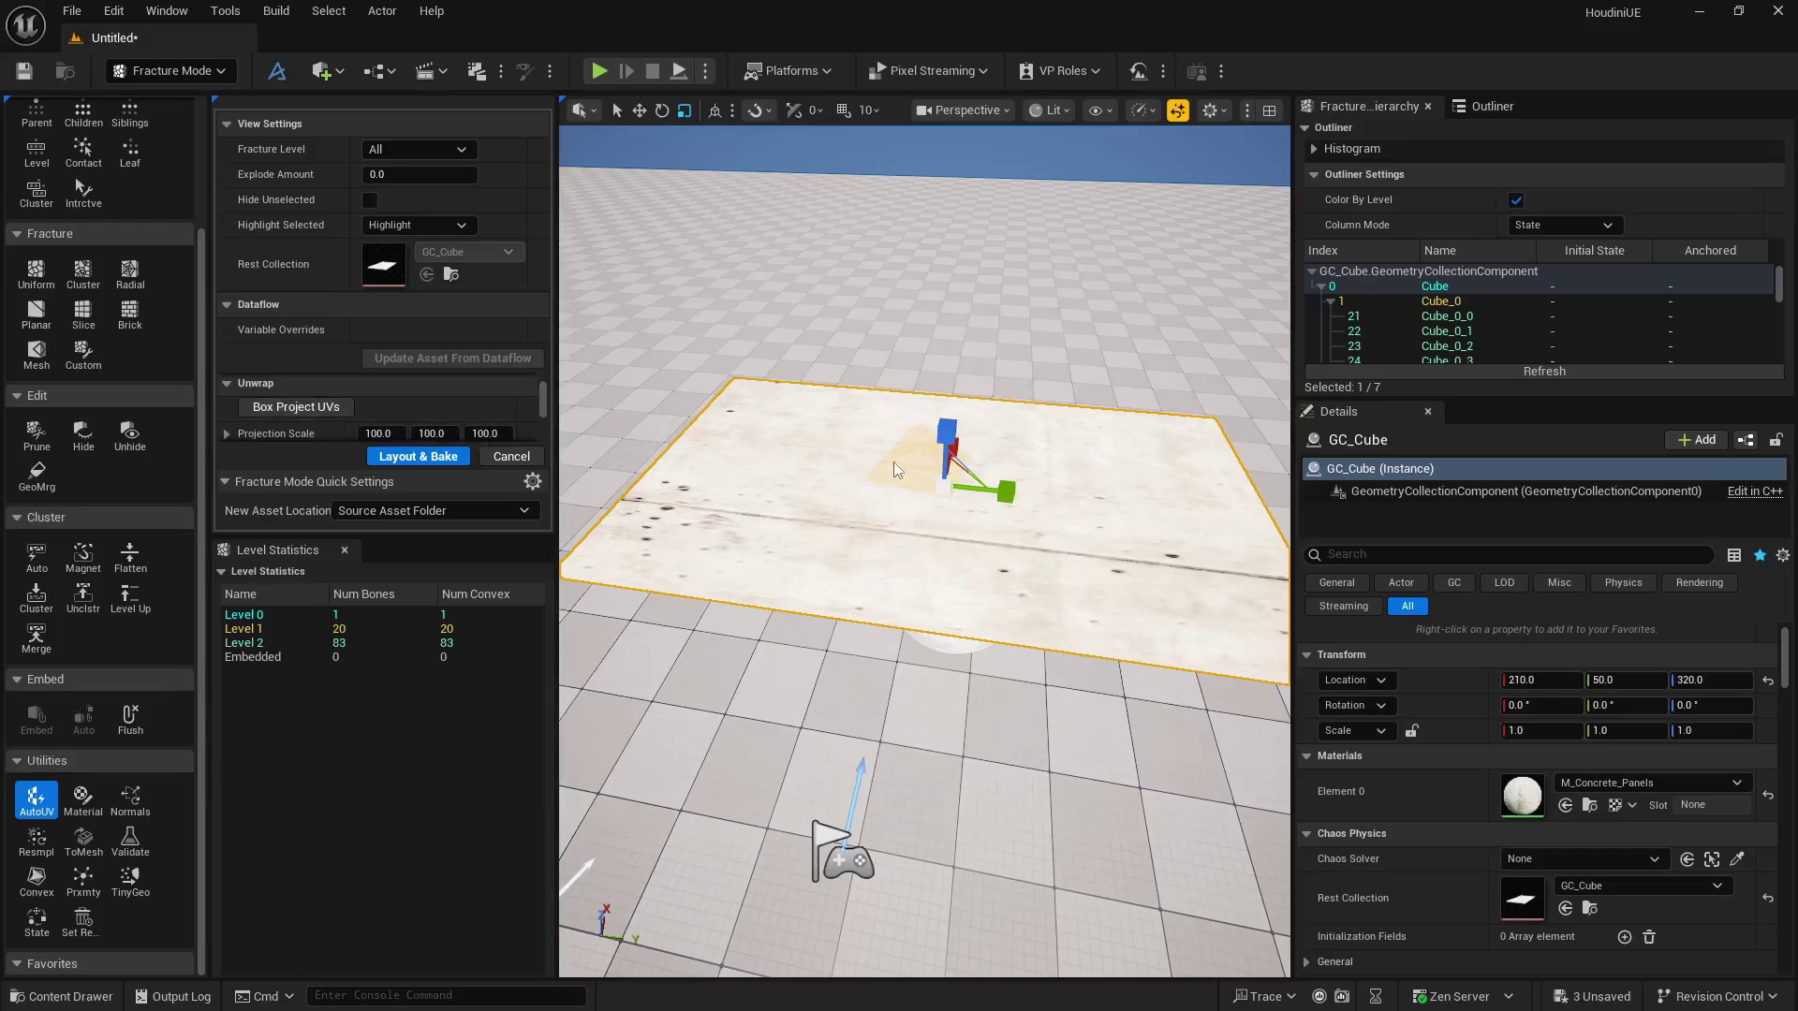
mouse_move(878, 572)
right_down()
mouse_move(832, 581)
mouse_move(740, 510)
mouse_move(880, 573)
mouse_move(866, 588)
mouse_move(898, 582)
right_up()
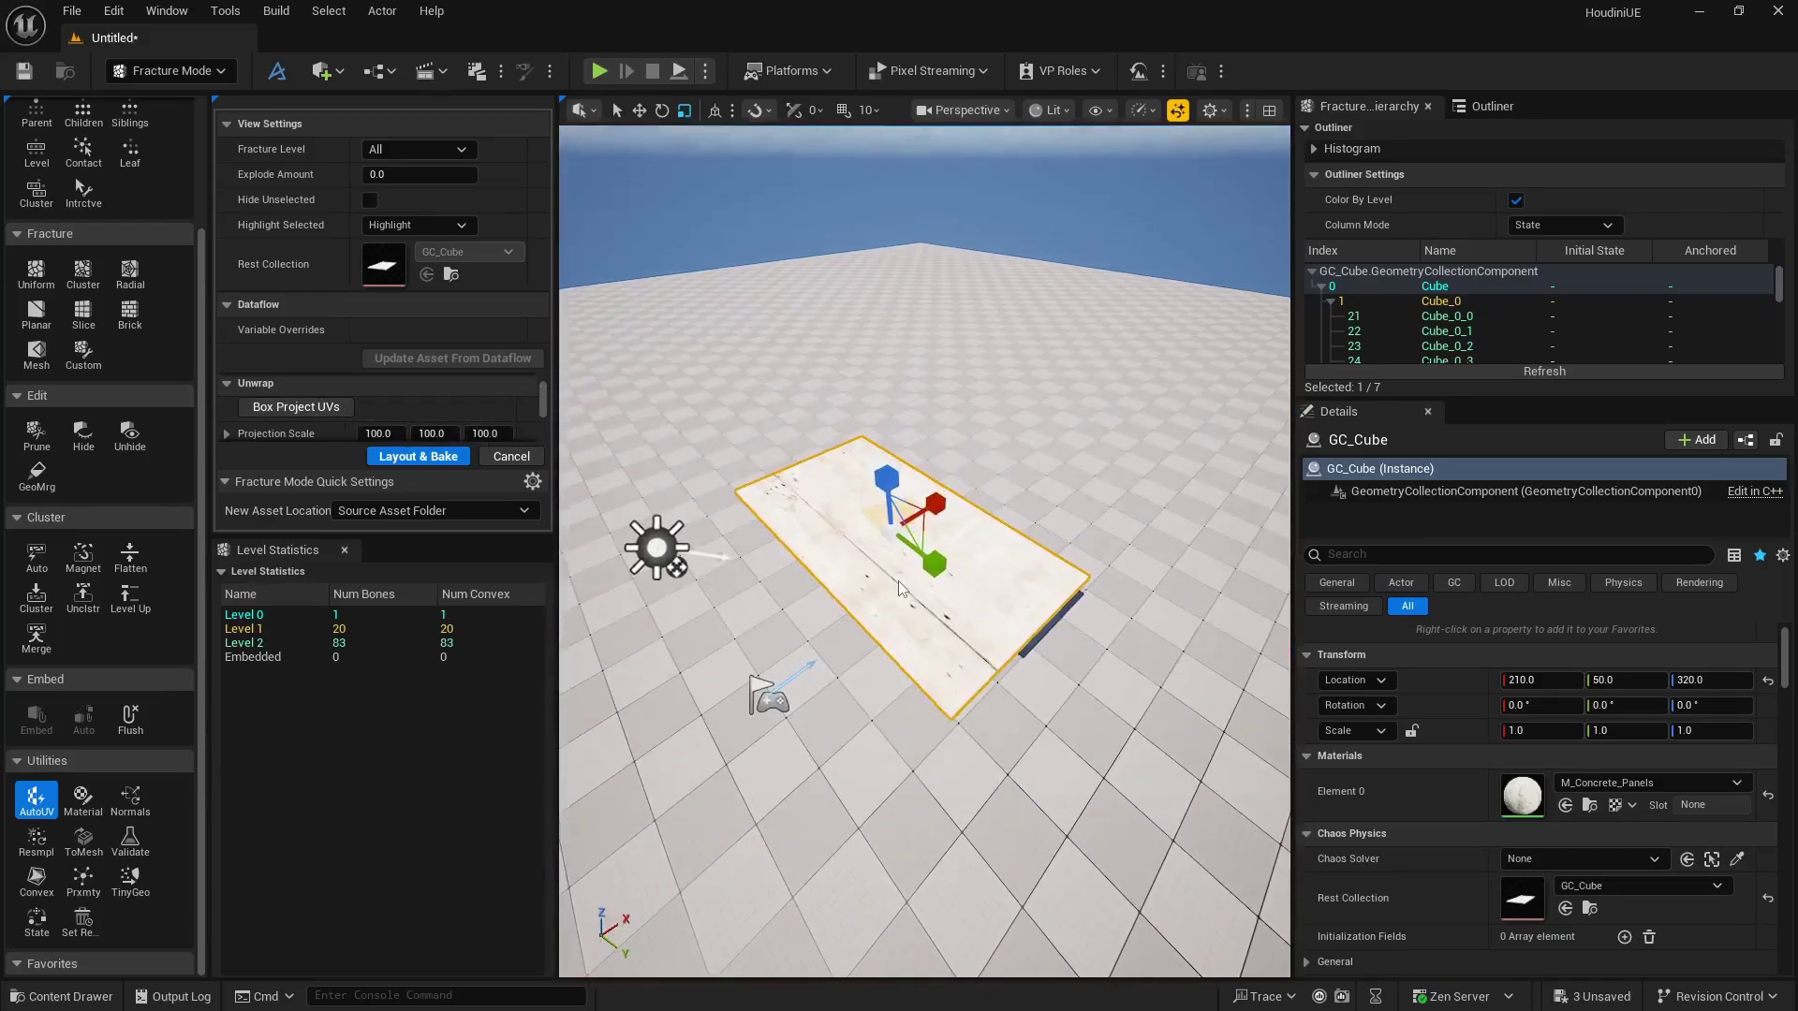
Simulate the concrete-textured slab falling onto the sphere, inspect the broken pieces around it, and stop the simulation.
alt+drag(899, 588, 937, 555)
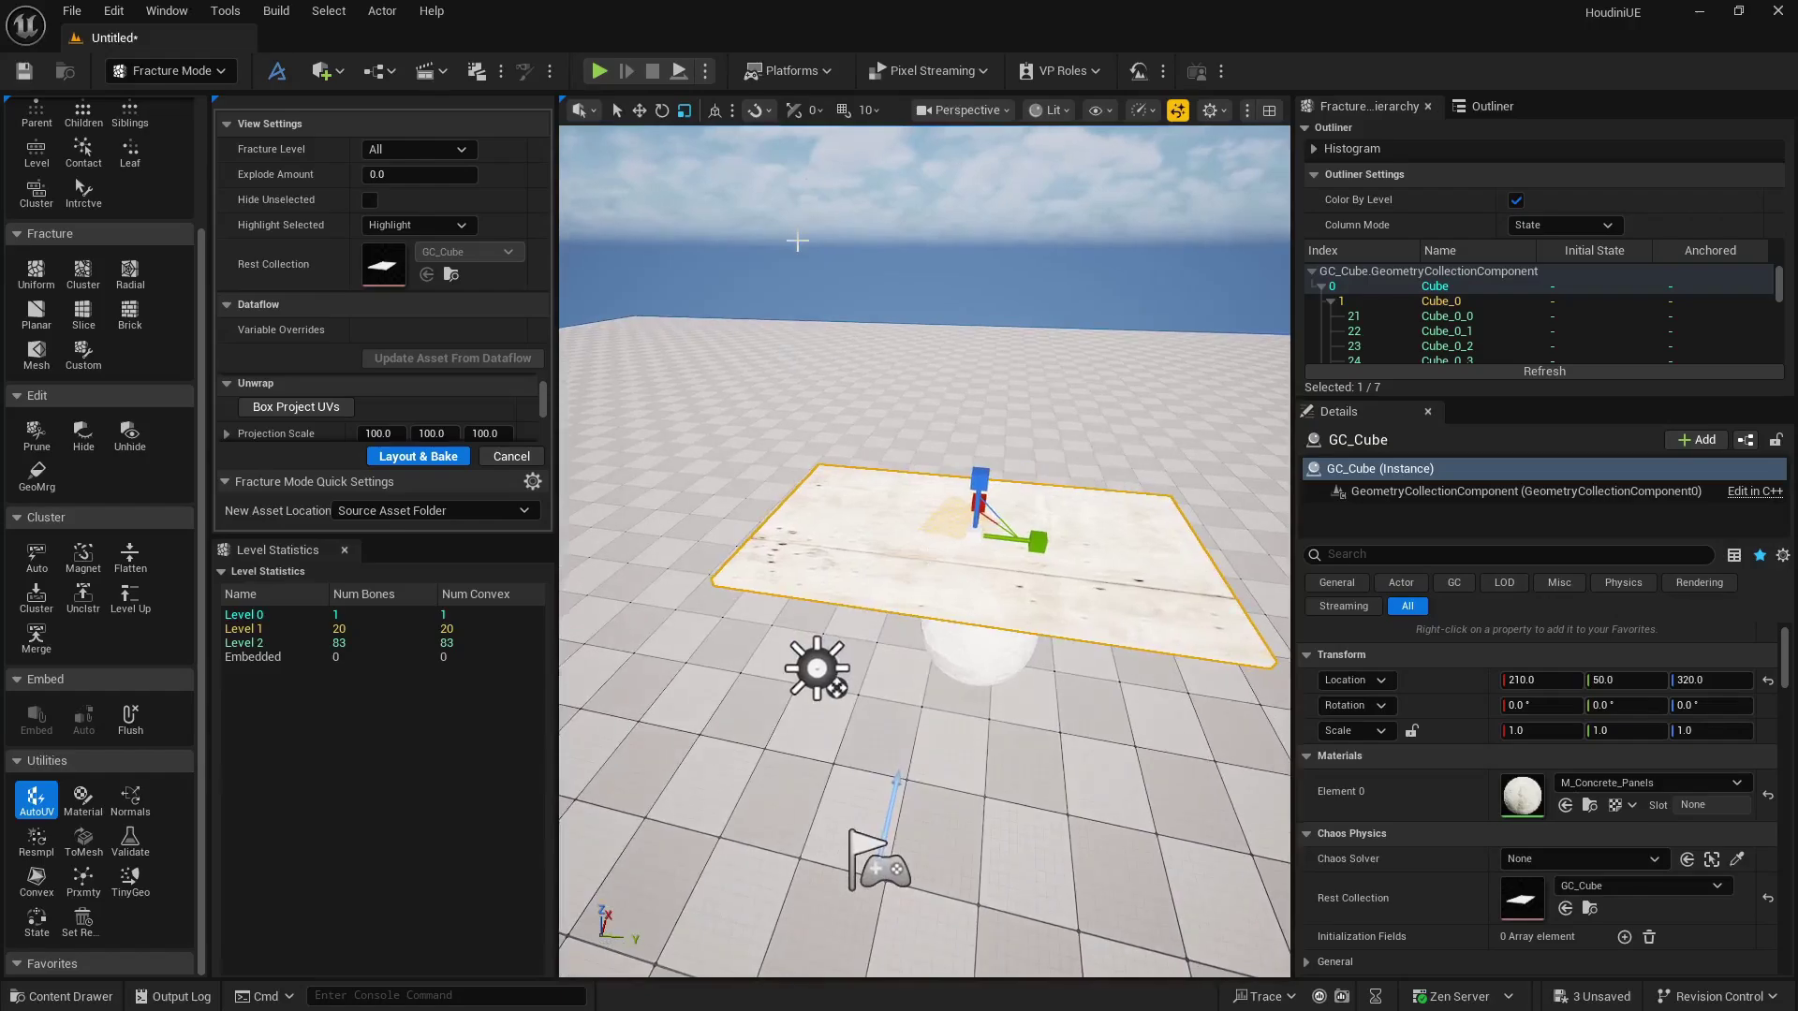
click(679, 70)
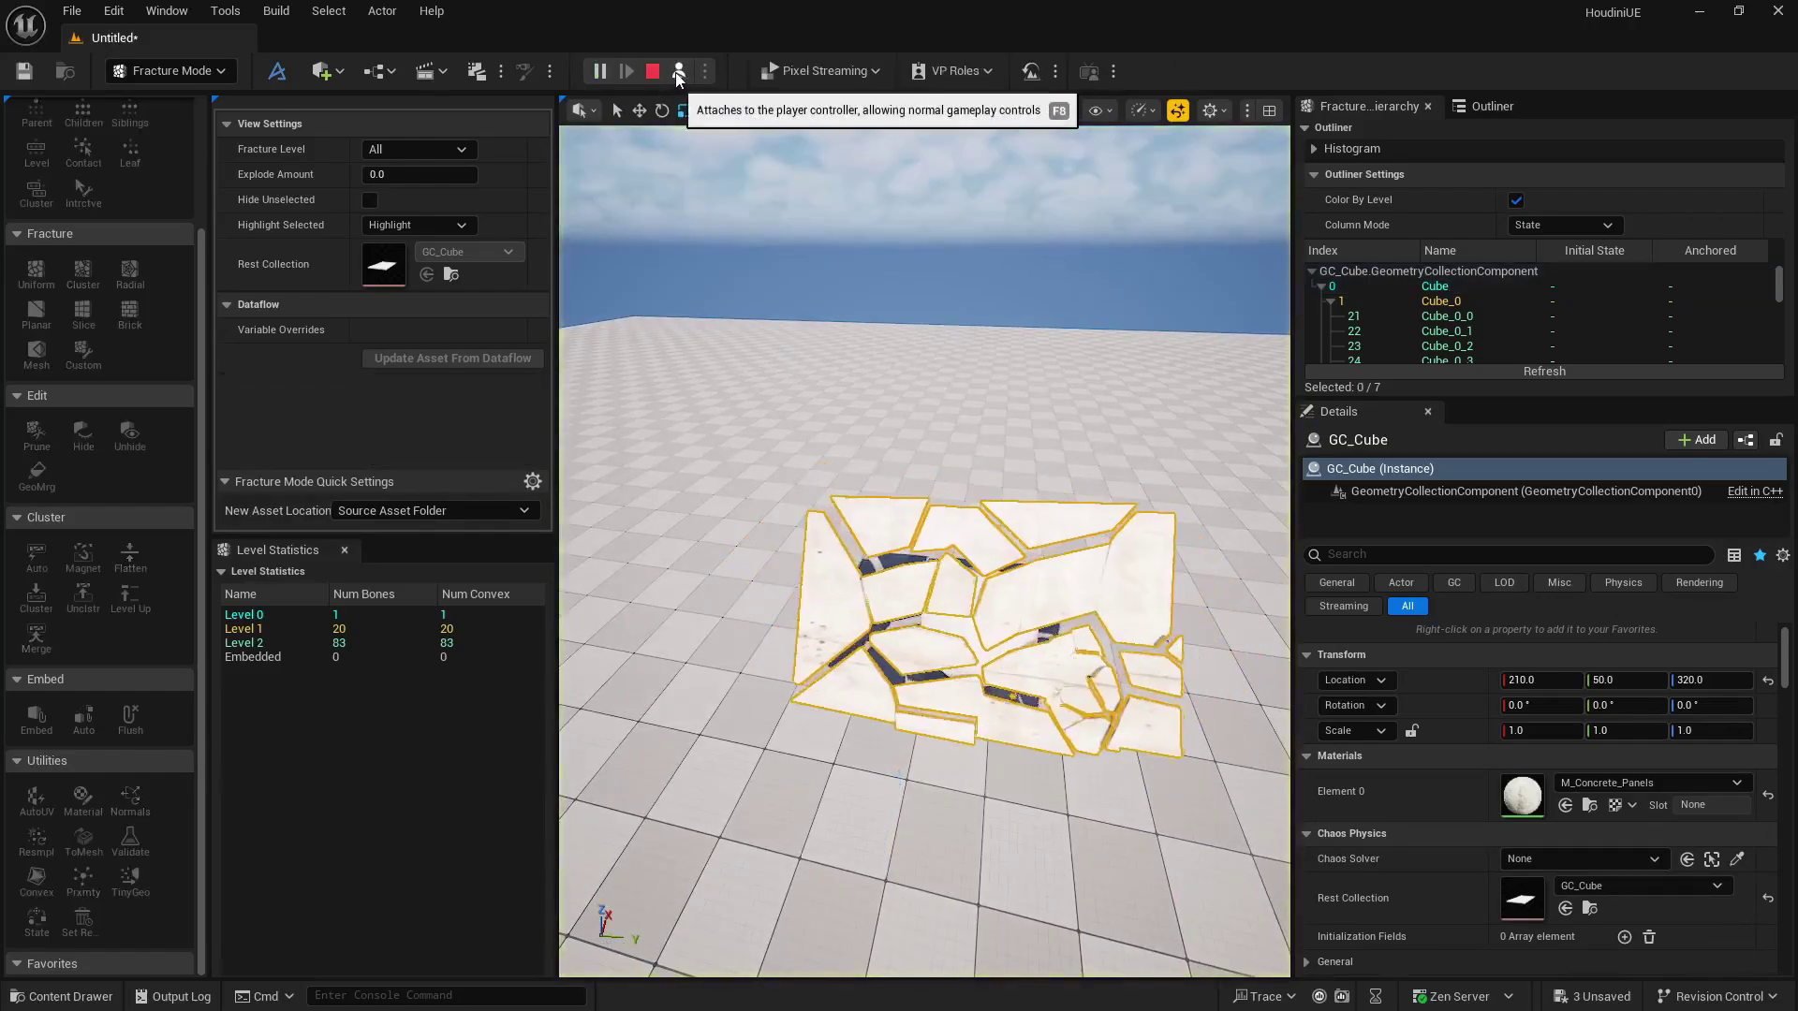
click(842, 843)
right_drag(842, 843, 880, 895)
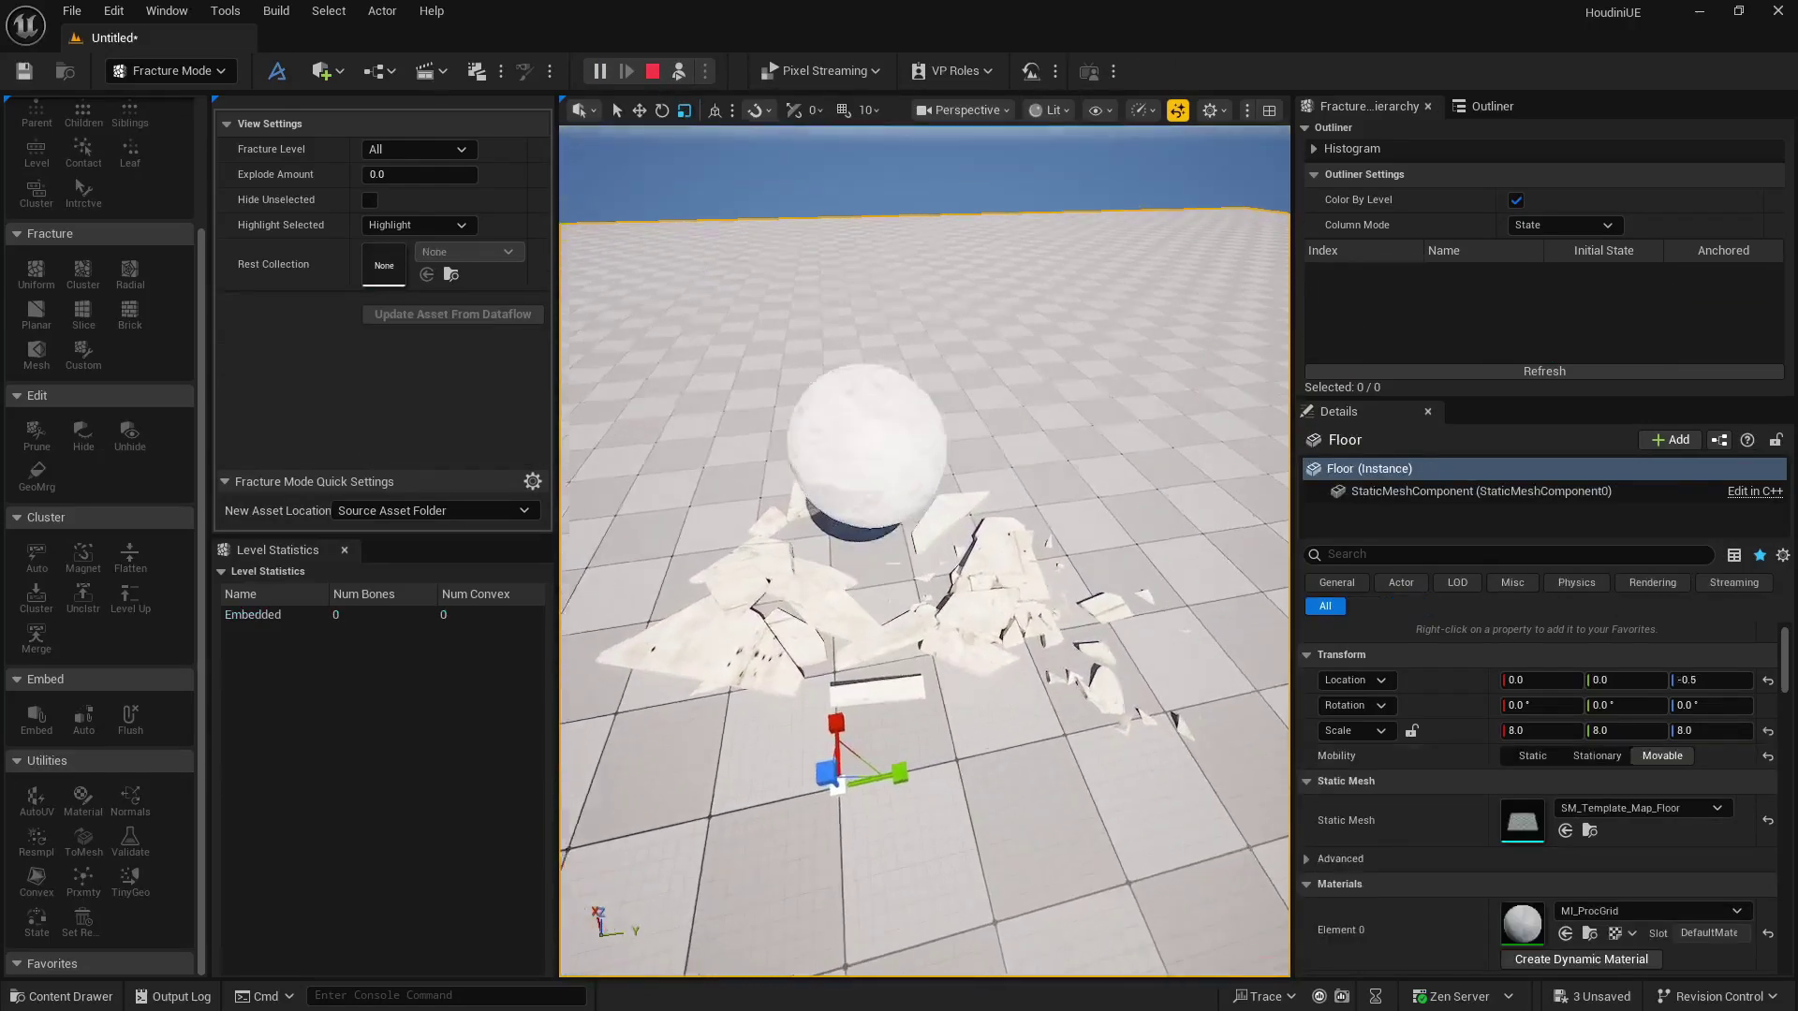
key(w)
mouse_move(941, 530)
right_down()
mouse_move(941, 599)
mouse_move(941, 530)
right_up()
key(s)
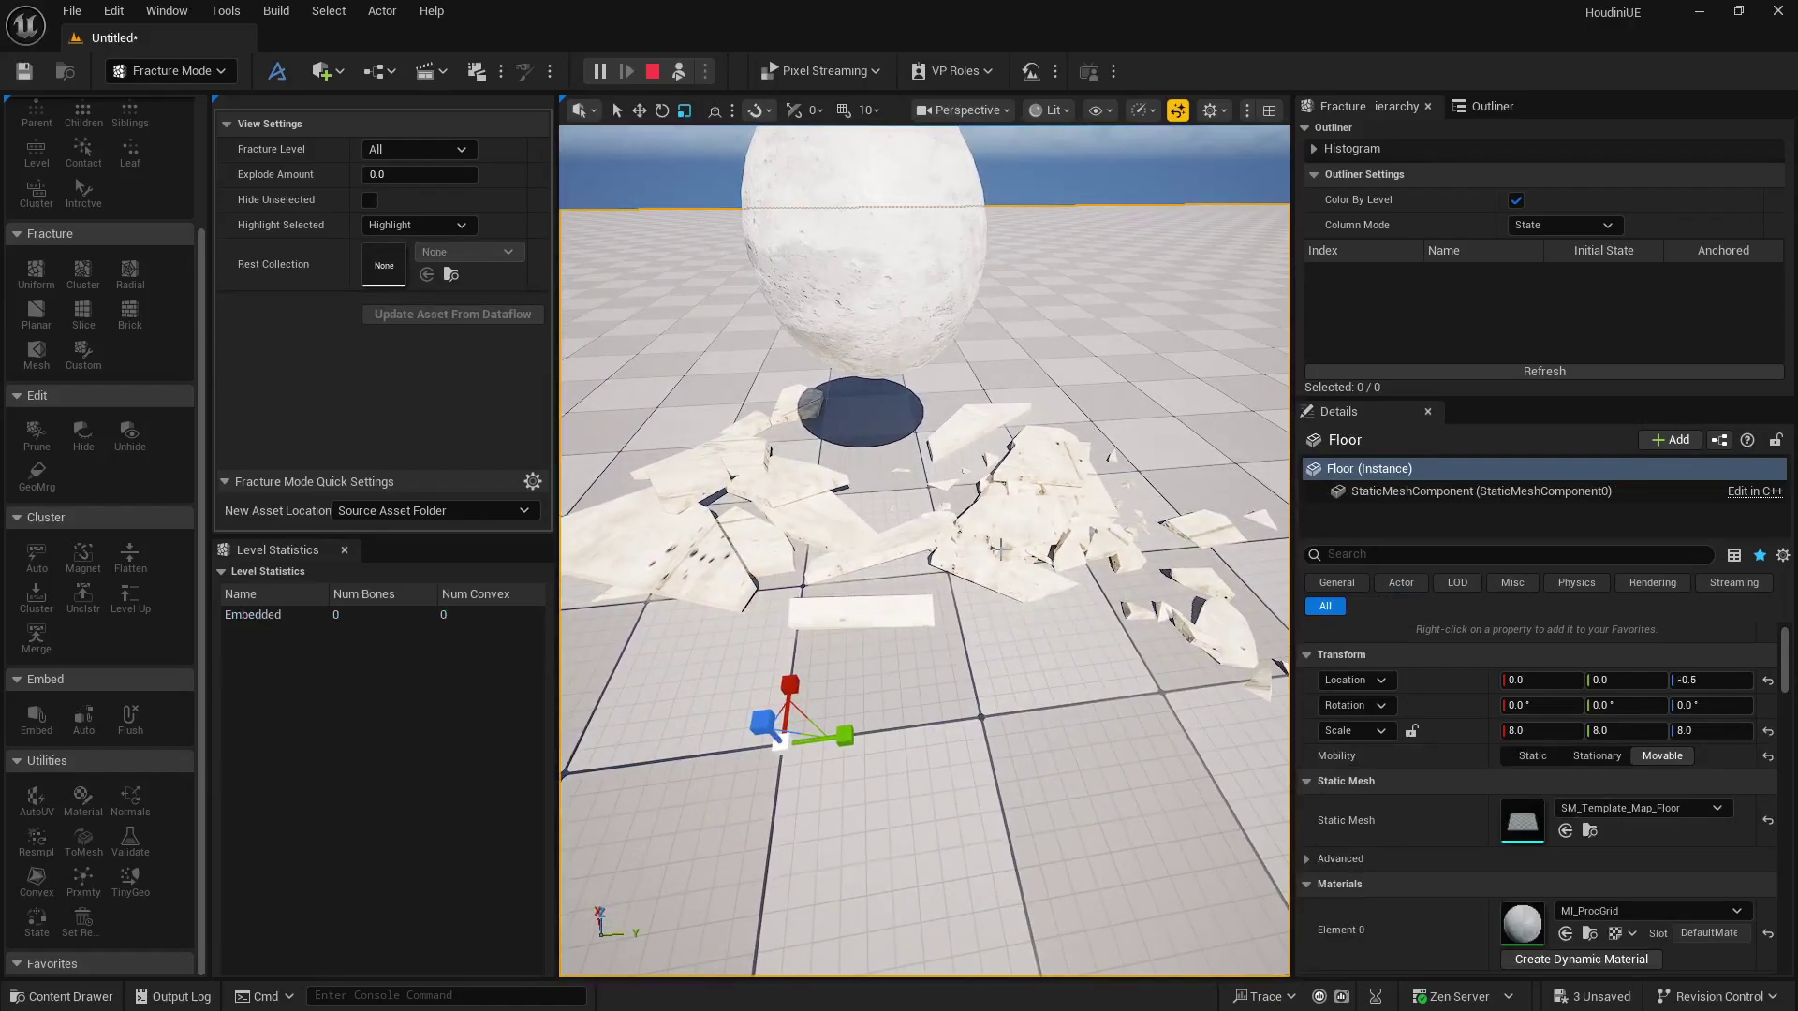
key(s)
right_drag(1000, 550, 1000, 477)
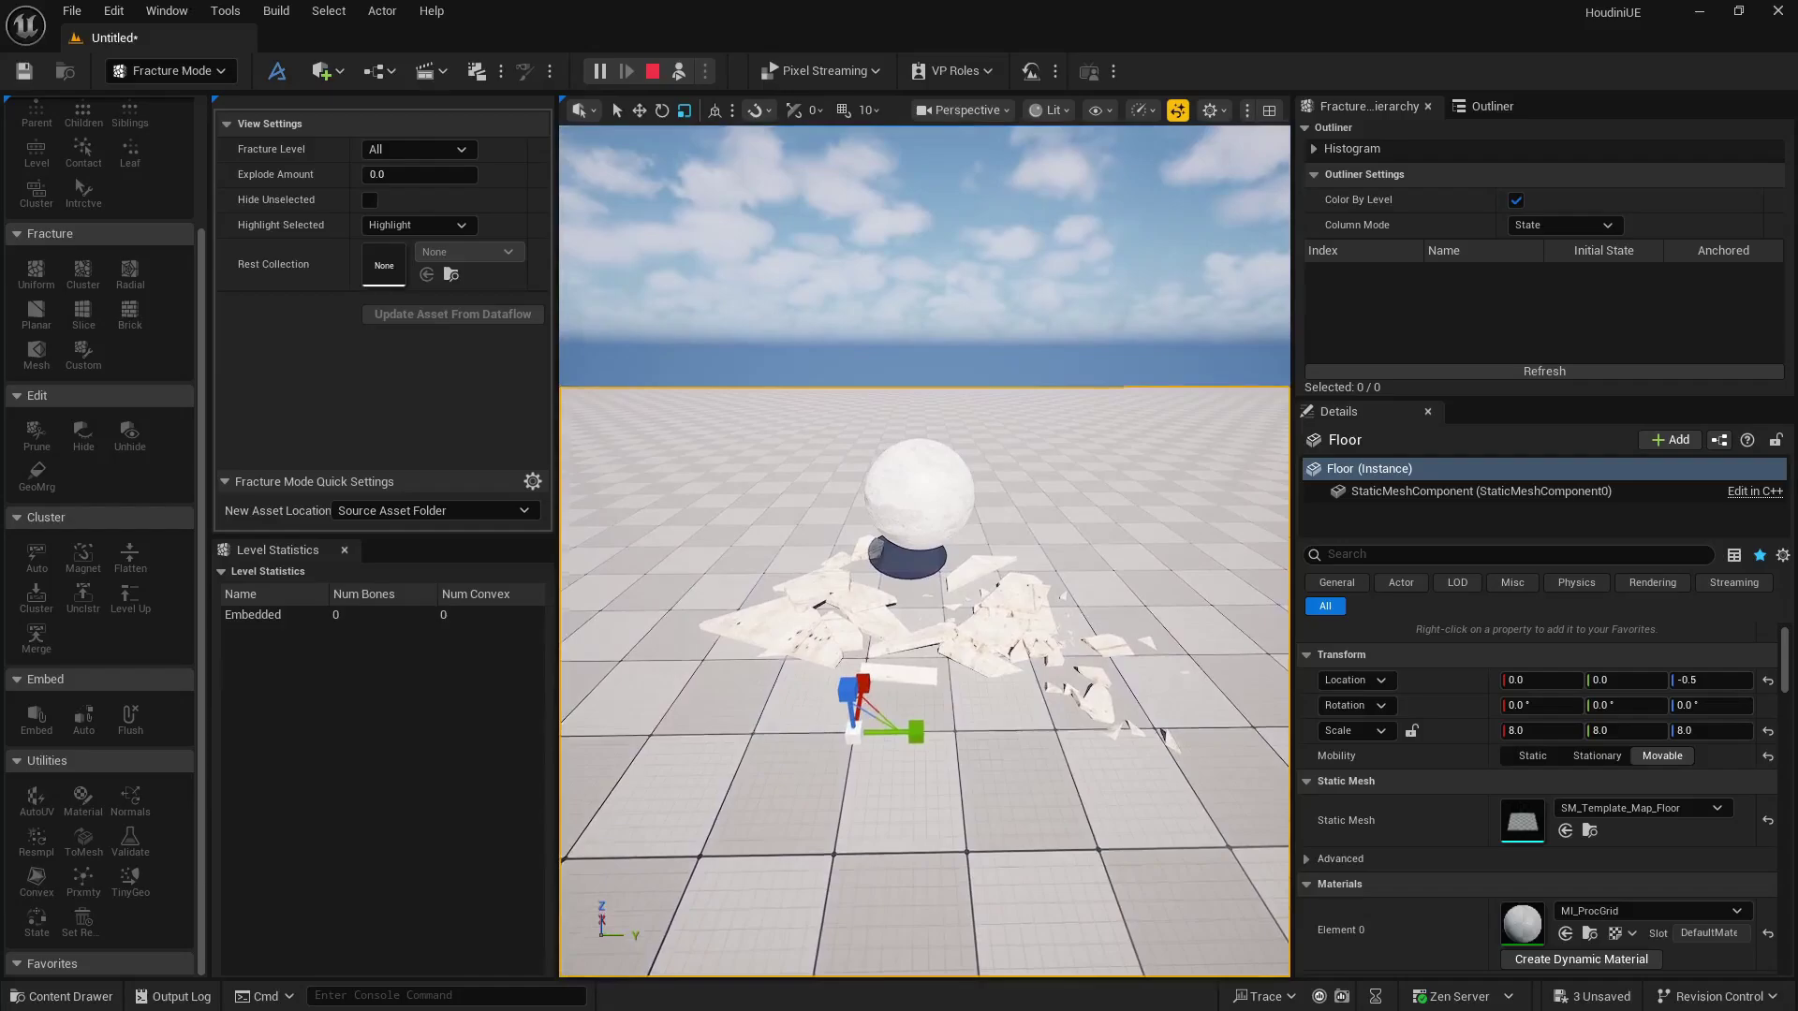
right_drag(947, 531, 948, 518)
key(q)
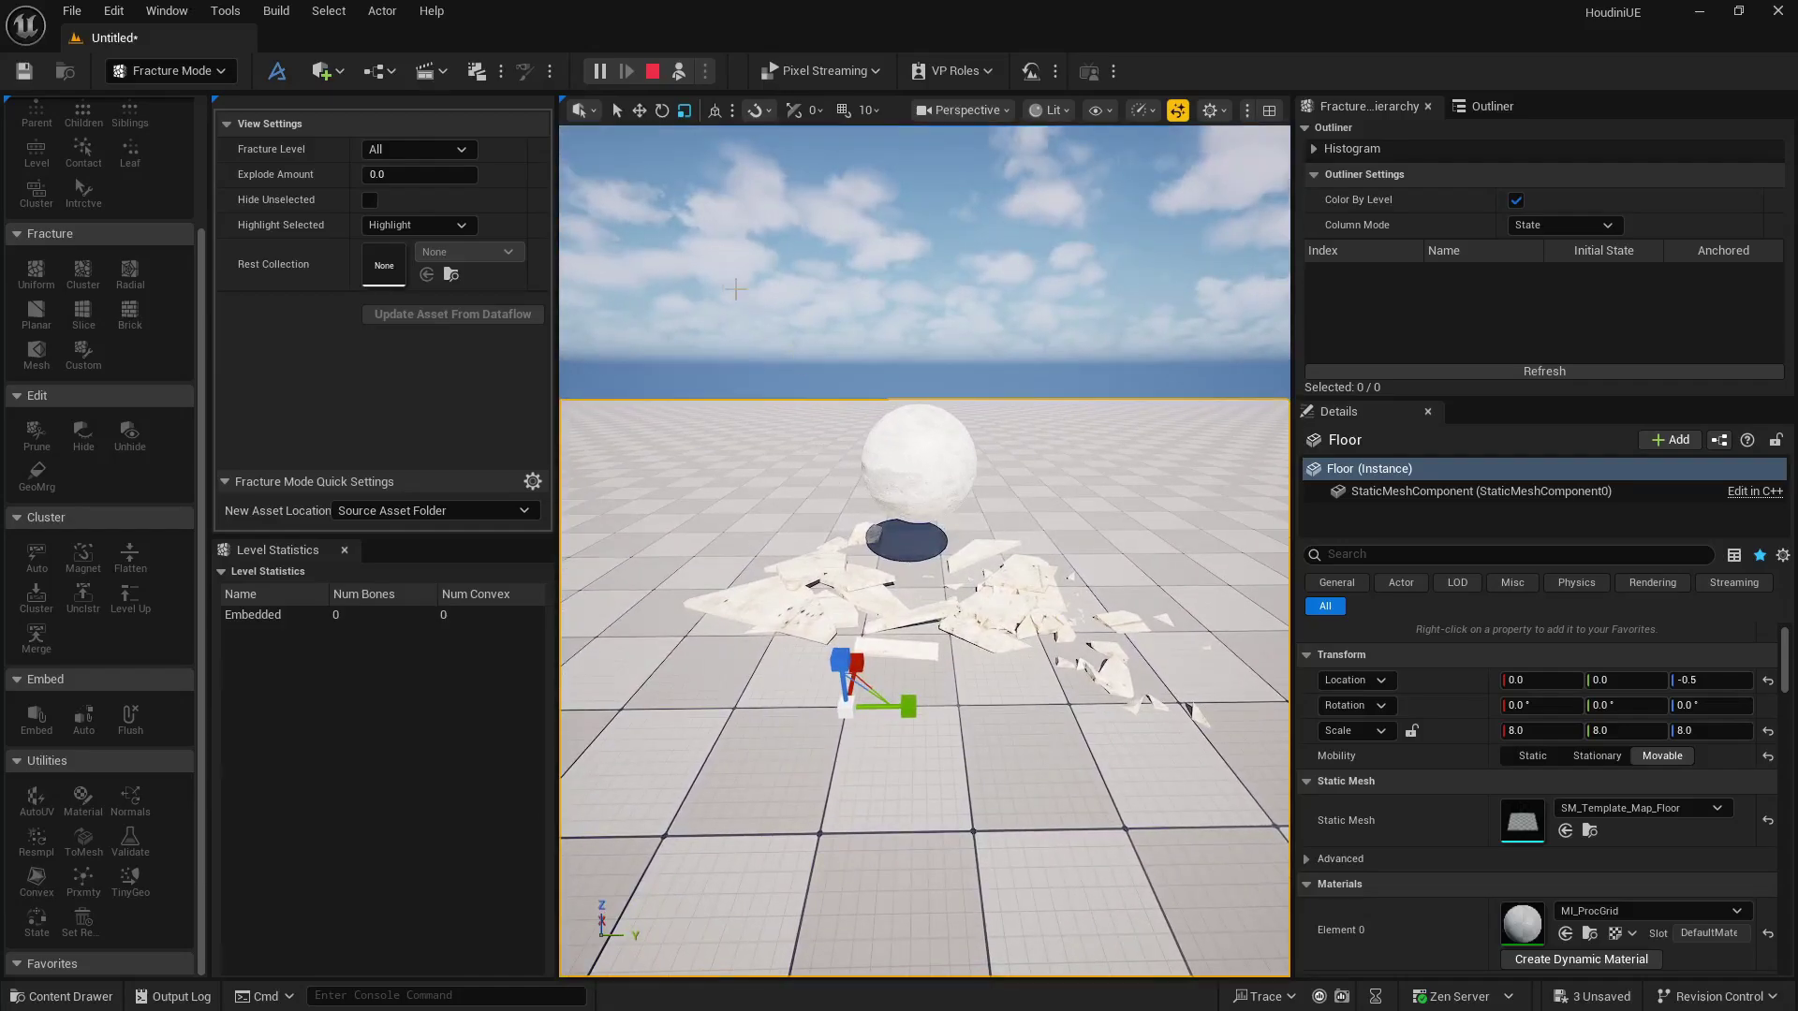
click(653, 71)
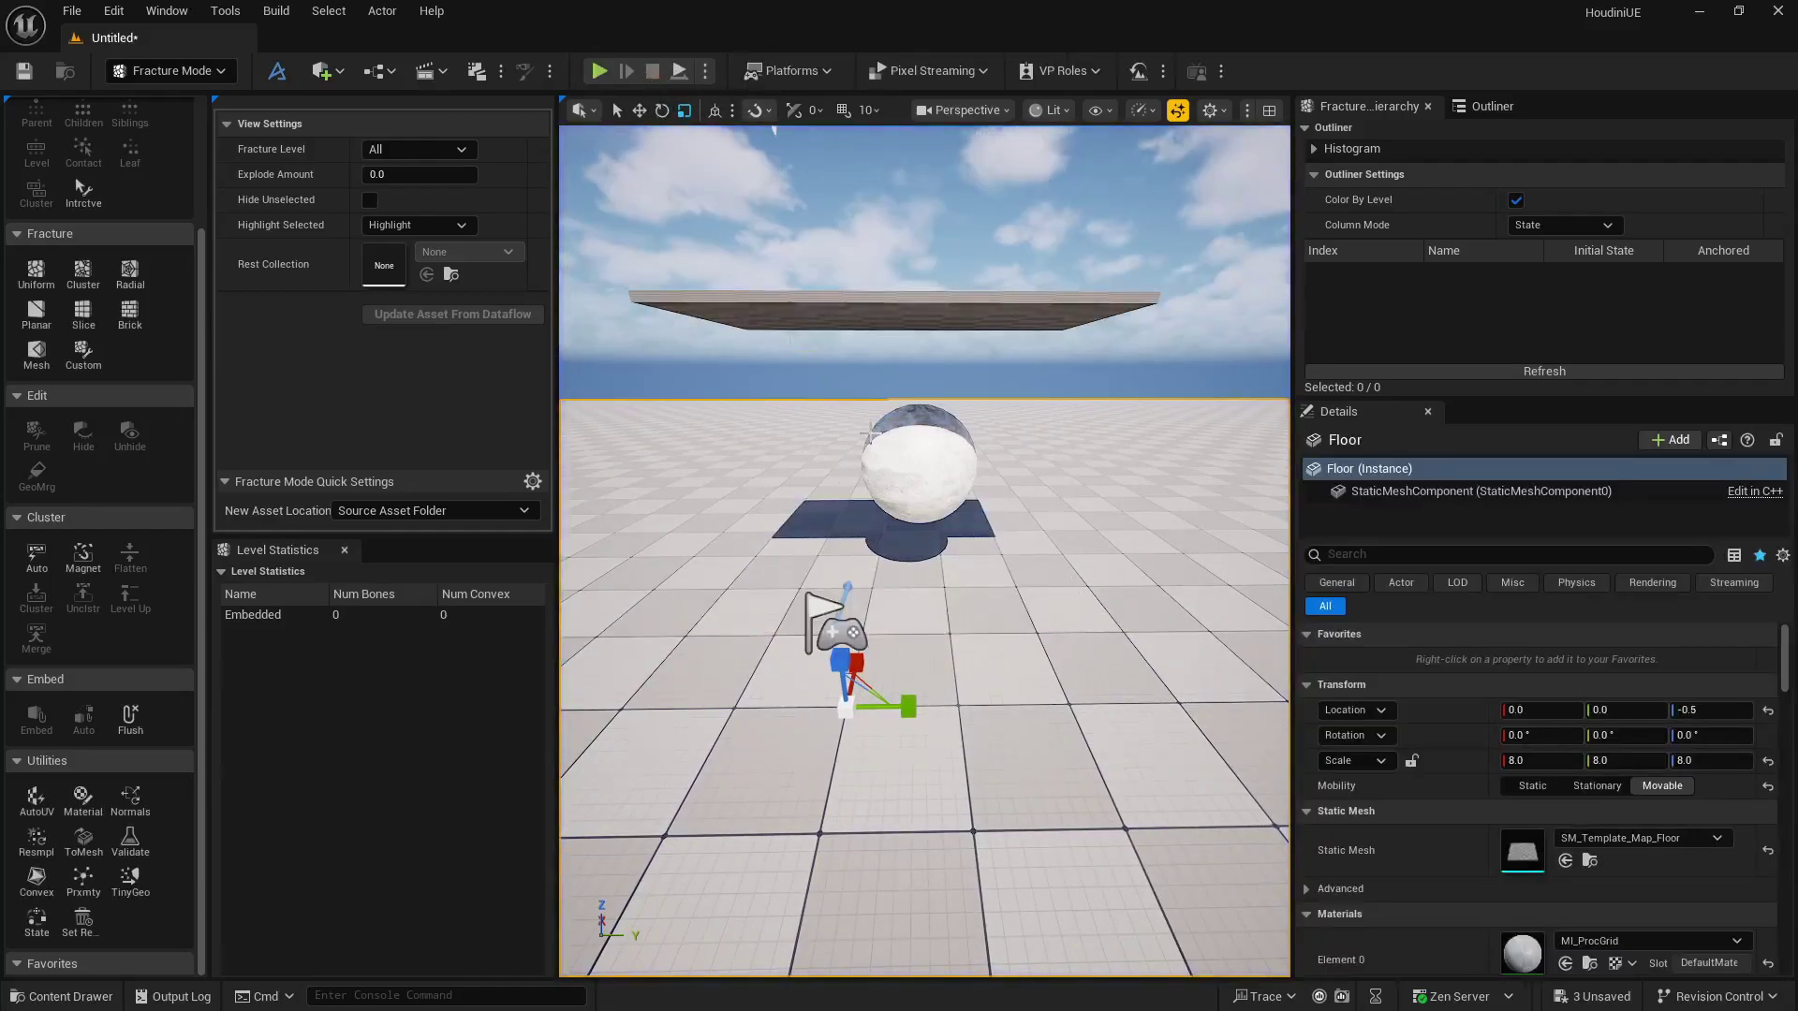
Select the GC_Cube slab above the sphere.
key(e)
mouse_move(870, 433)
right_down()
mouse_move(913, 412)
mouse_move(870, 434)
mouse_move(870, 489)
mouse_move(872, 433)
right_up()
key(w)
key(s)
key(e)
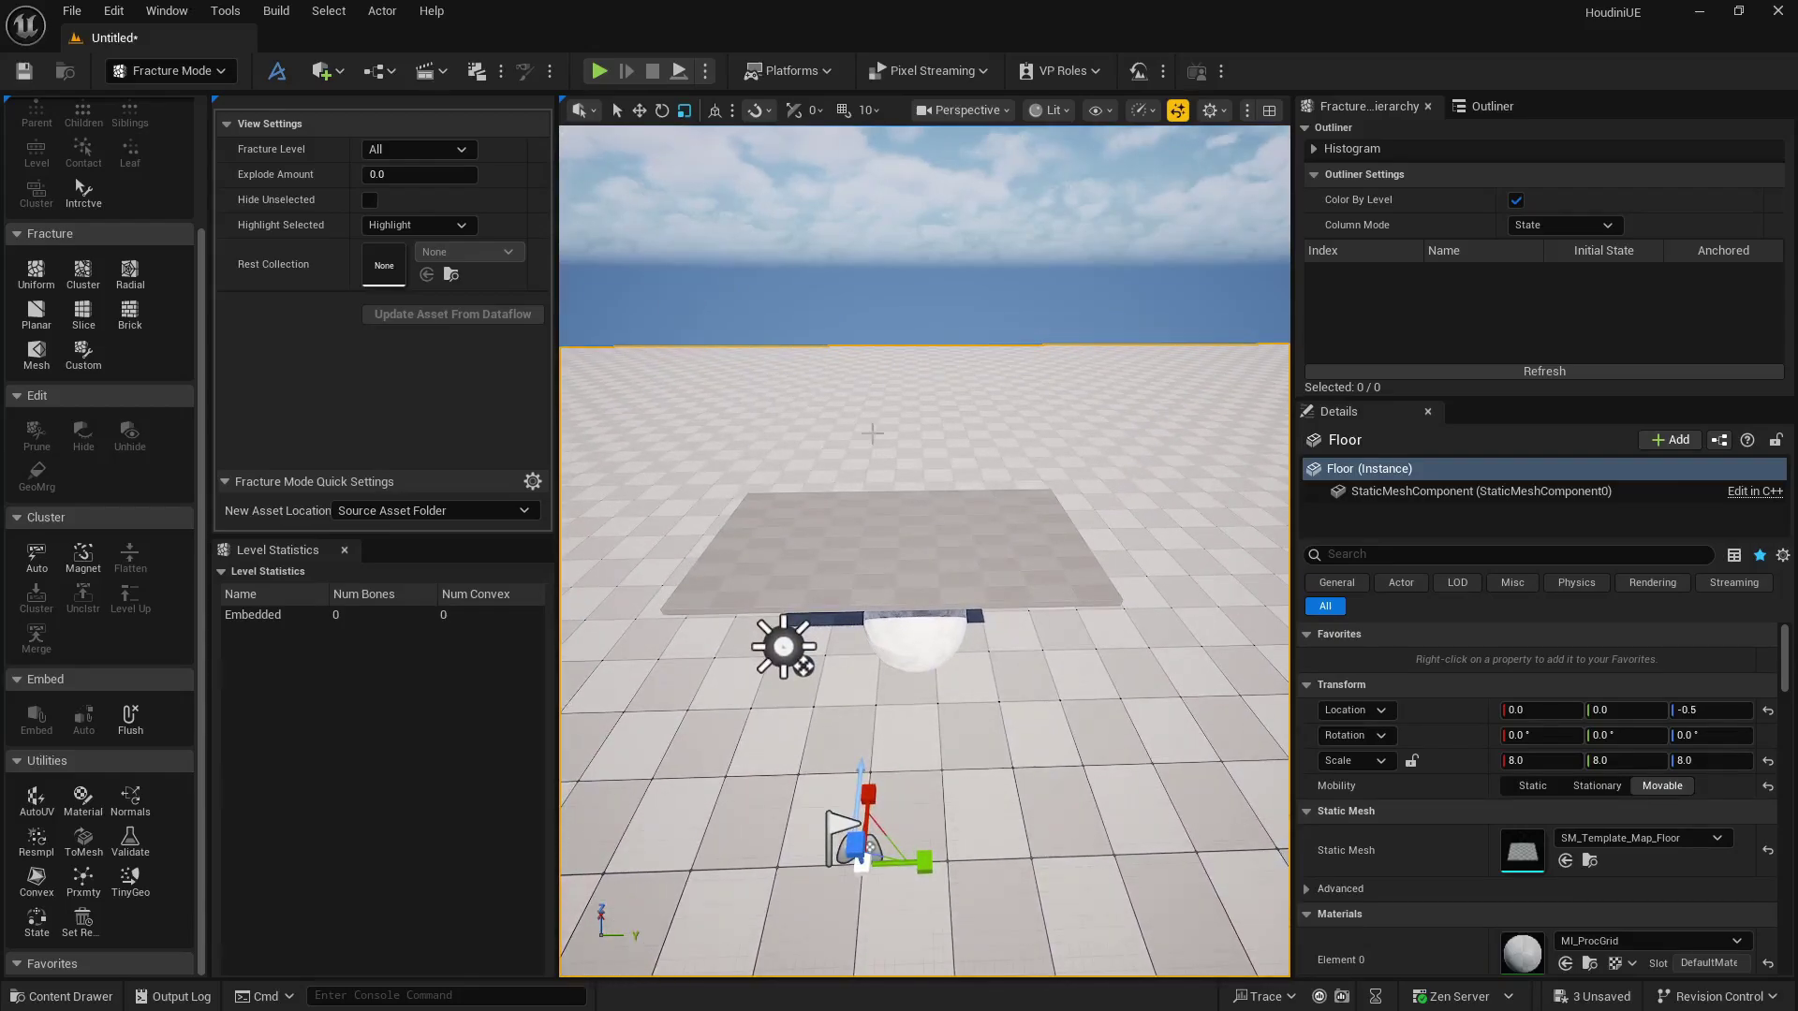
click(883, 534)
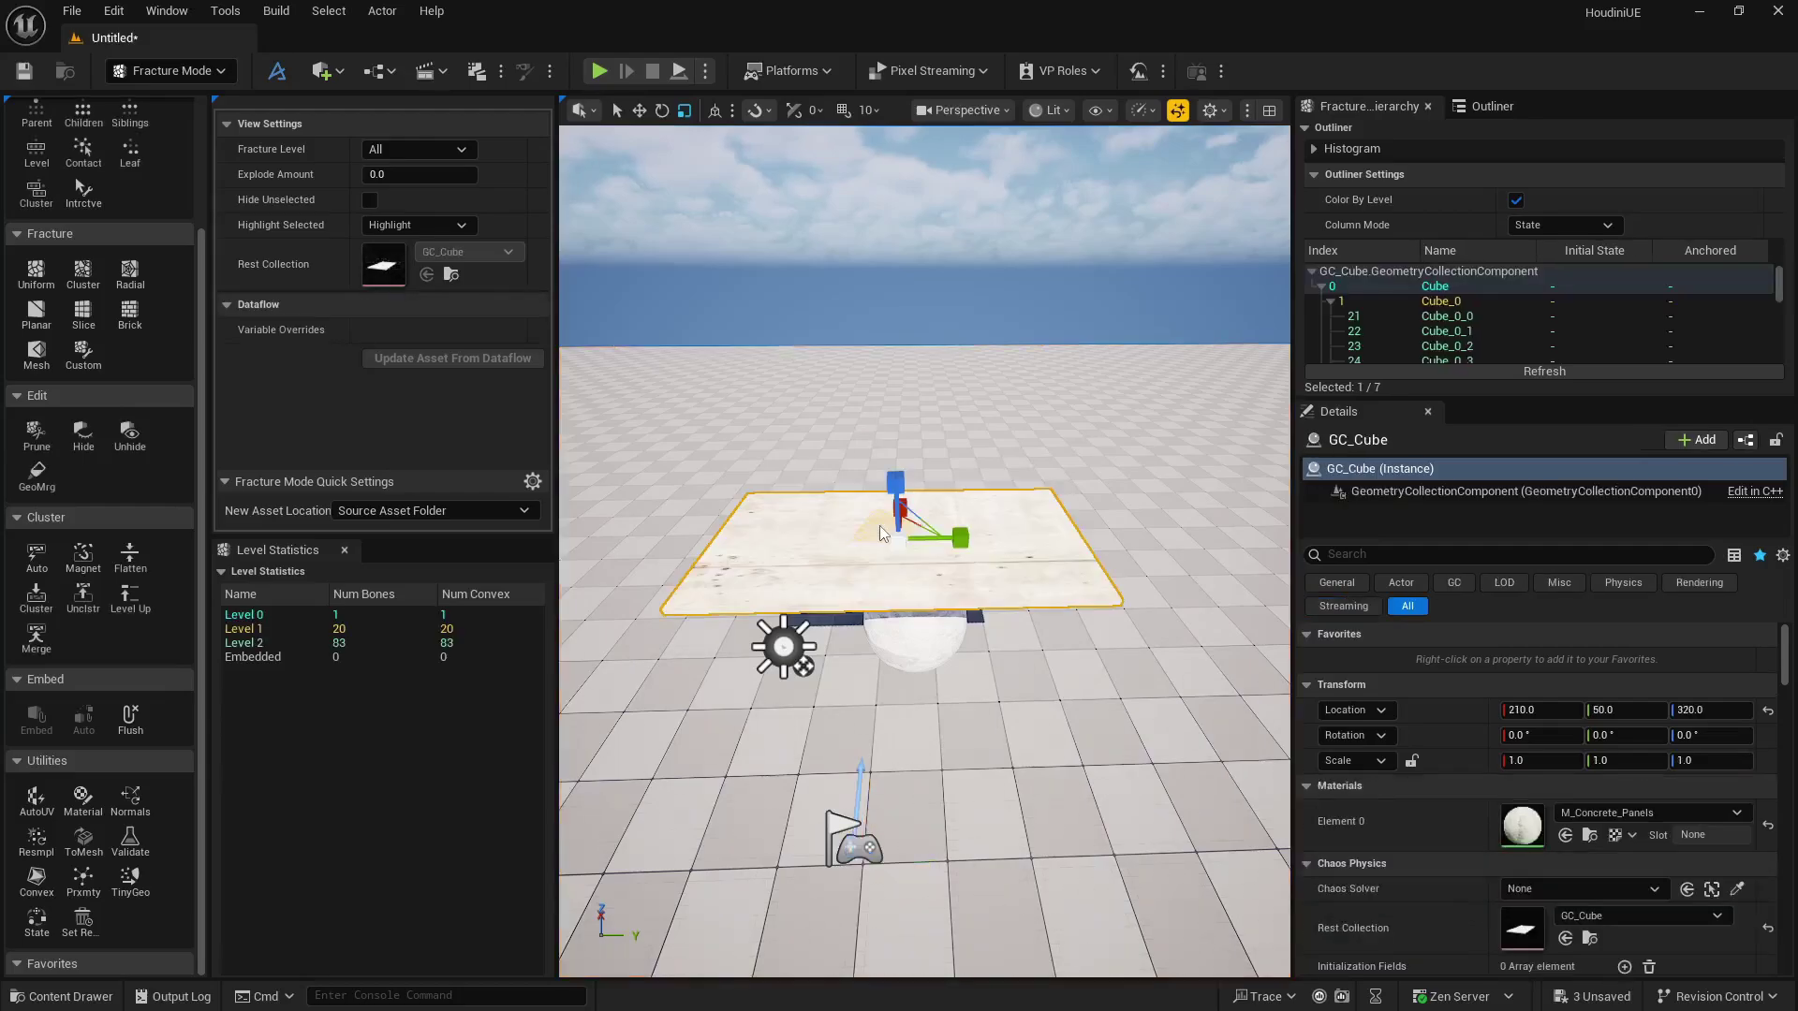